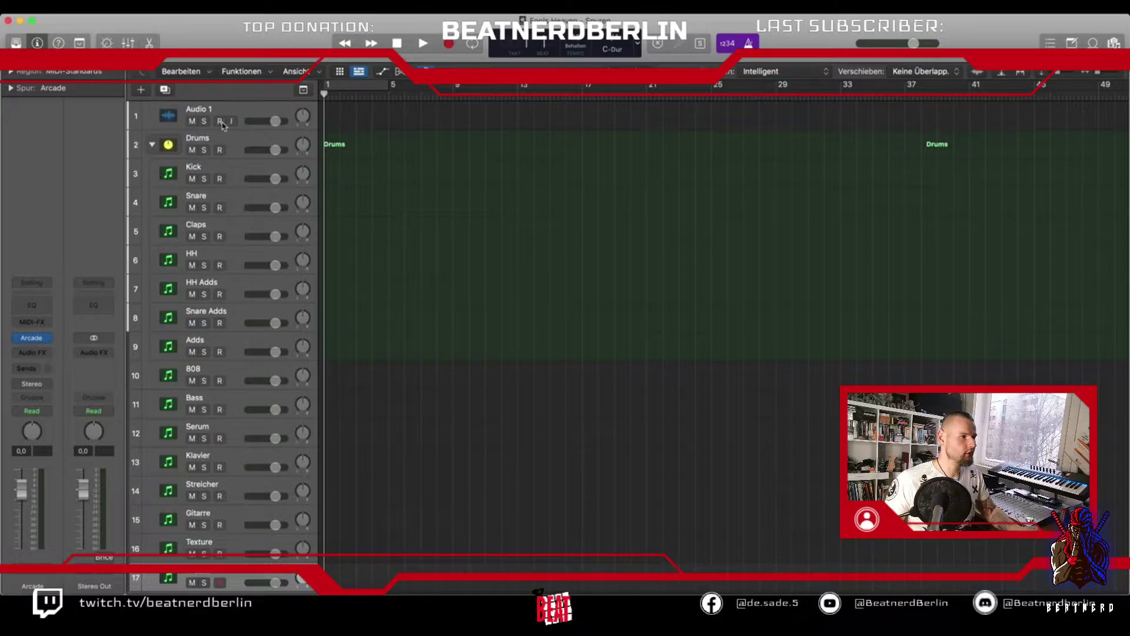
# Rename the Audio 1 track to "Voice Tag".
pyautogui.doubleClick(203, 110)
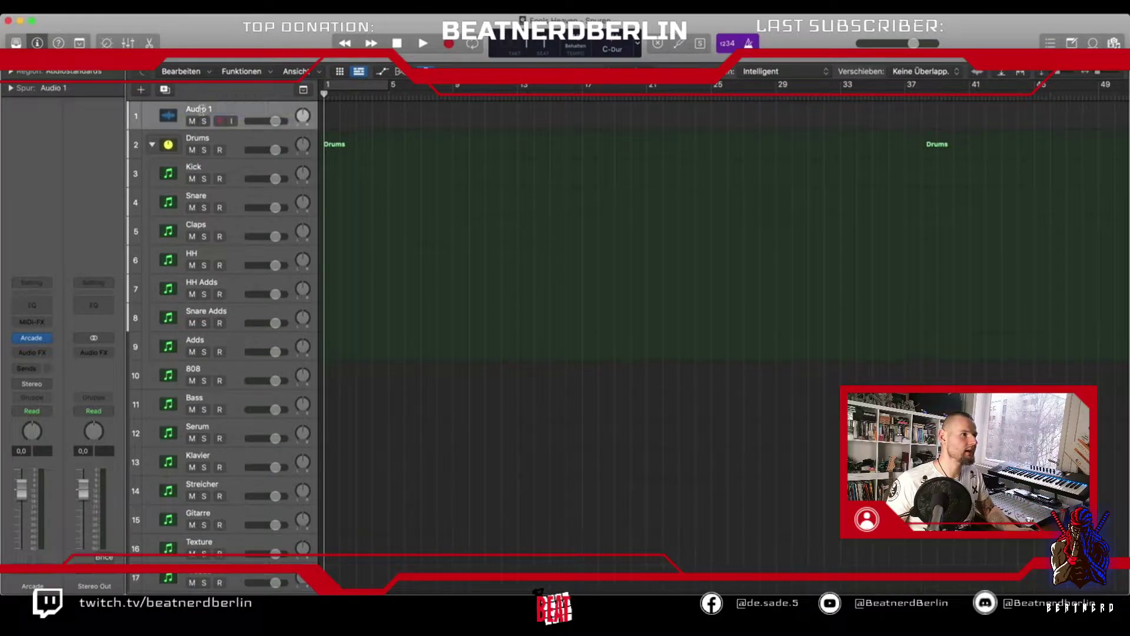
pyautogui.write('Voice Tag')
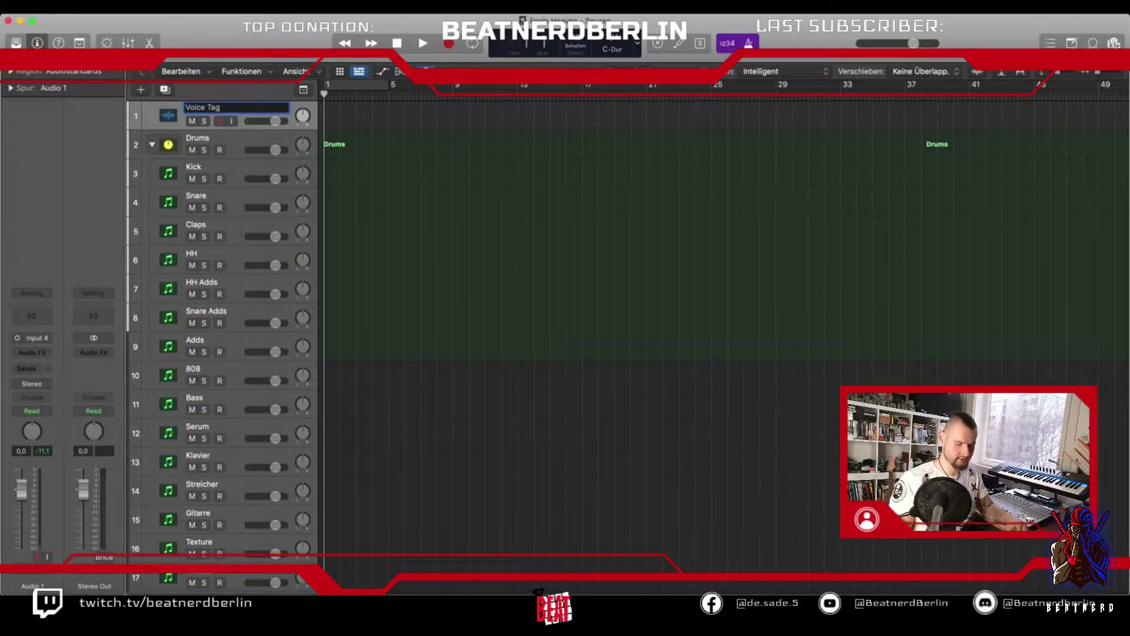
pyautogui.press('Return')
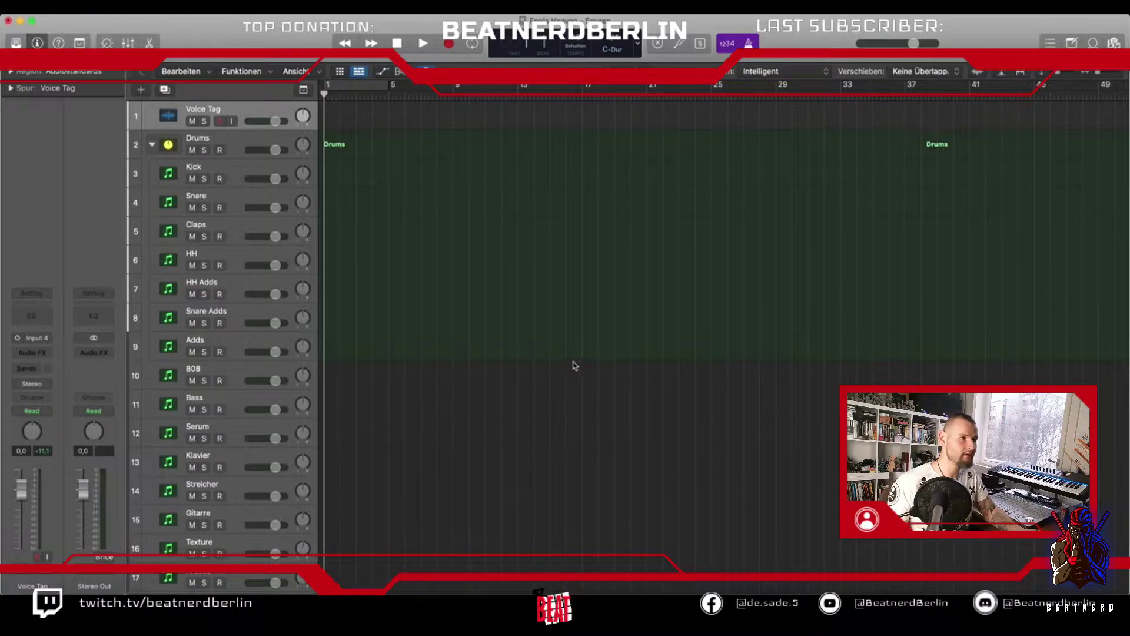
# Create five new audio tracks with Eingang 1 as audio input and Output 1 + 2 as output.
pyautogui.scroll(-2, 433, 380)
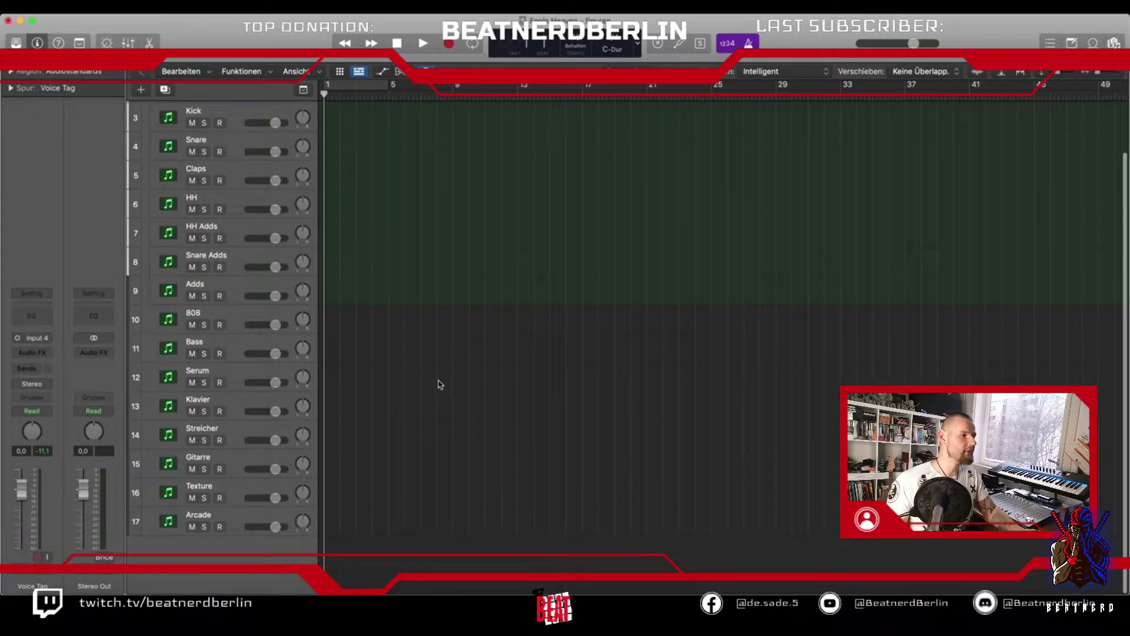
pyautogui.press('alt+super+n')
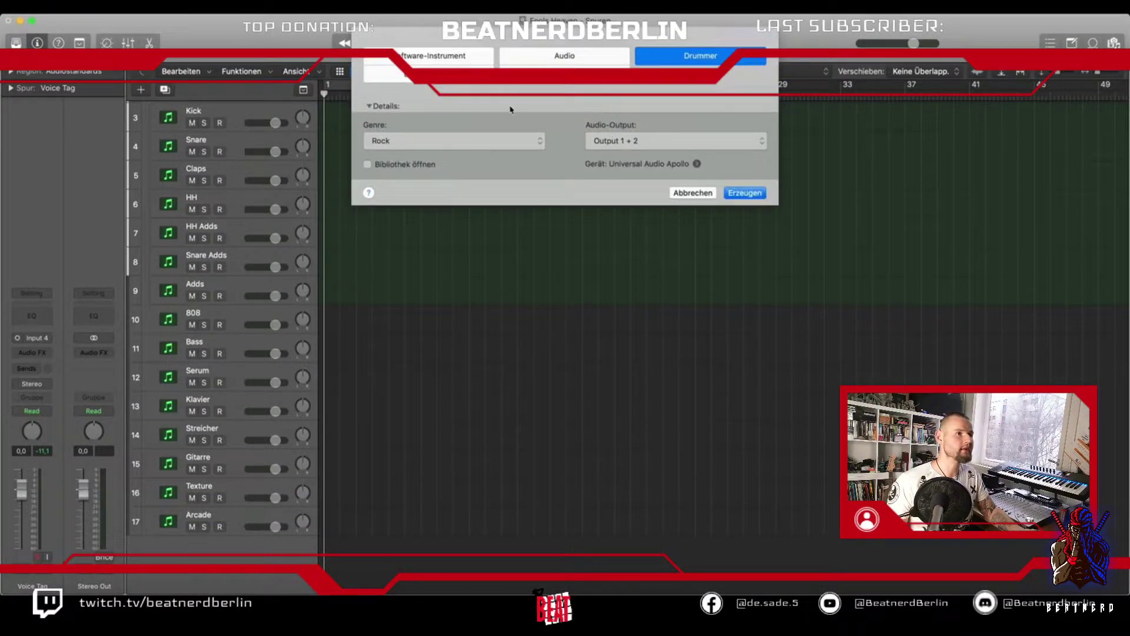
pyautogui.click(504, 56)
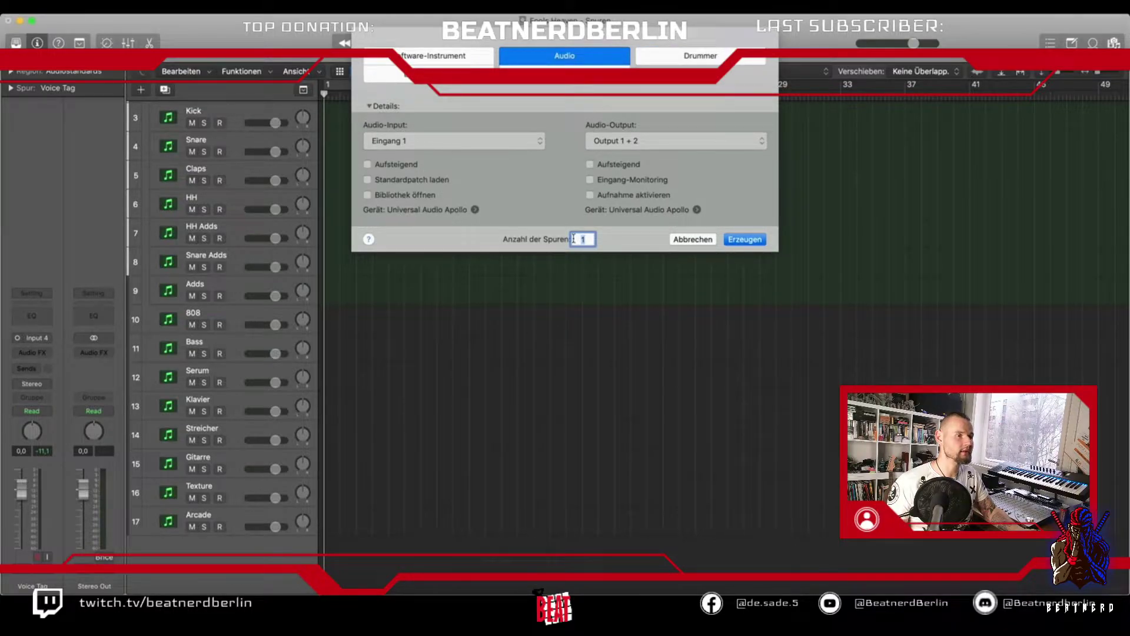
pyautogui.click(727, 239)
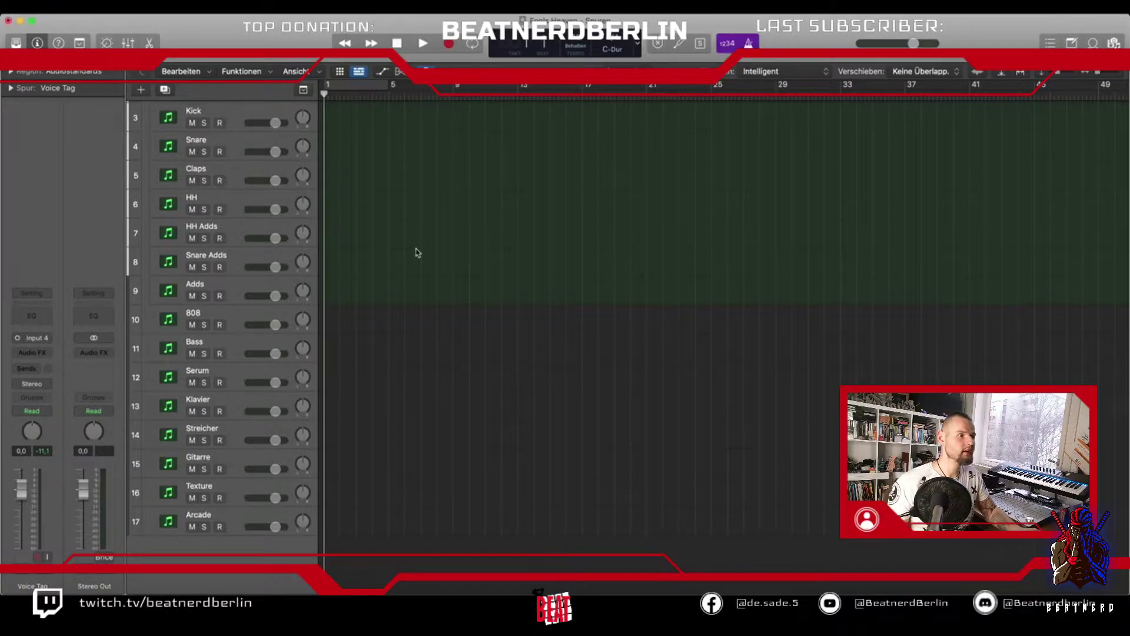
pyautogui.scroll(5, 247, 194)
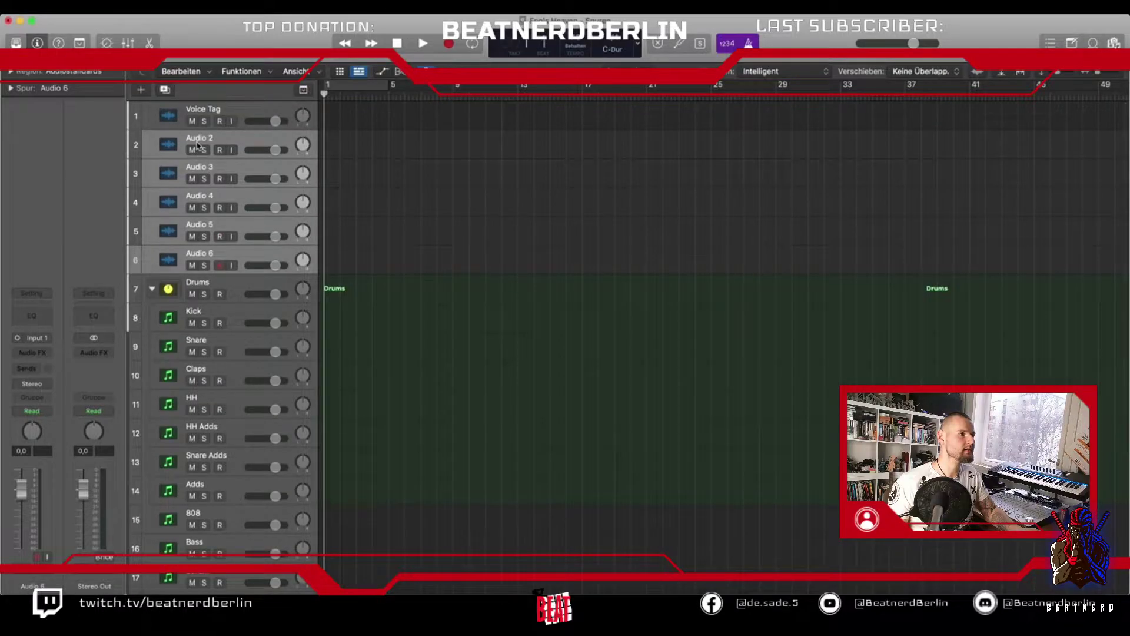
# Move the five new audio tracks below the Arcade track and select only Audio 2.
pyautogui.click(199, 141)
pyautogui.moveTo(203, 142); pyautogui.dragTo(239, 545)
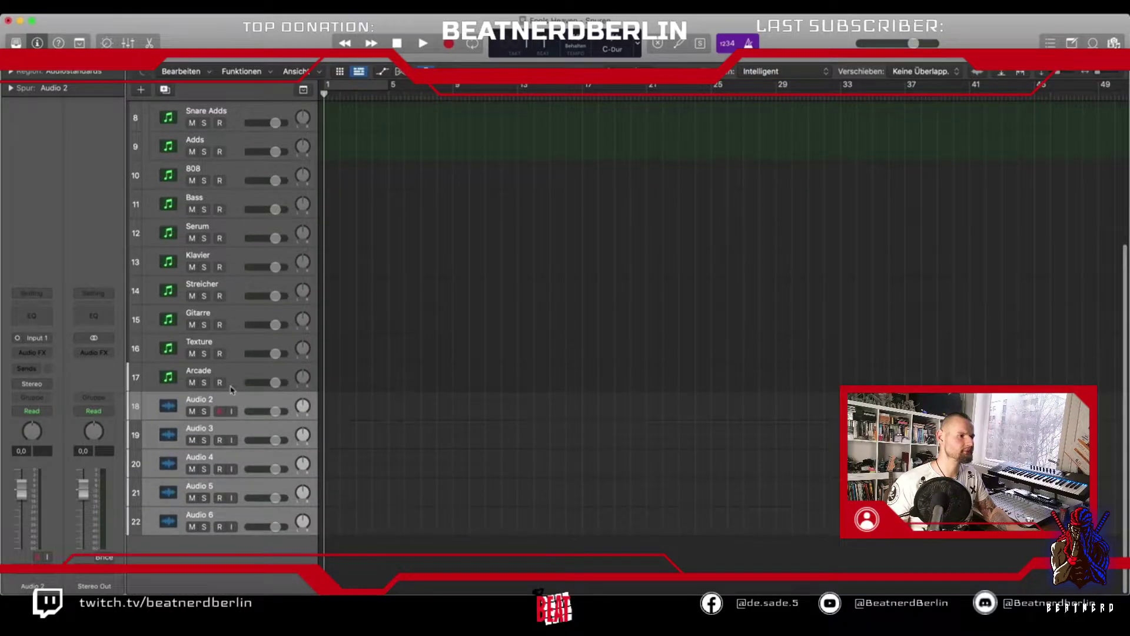
pyautogui.click(200, 403)
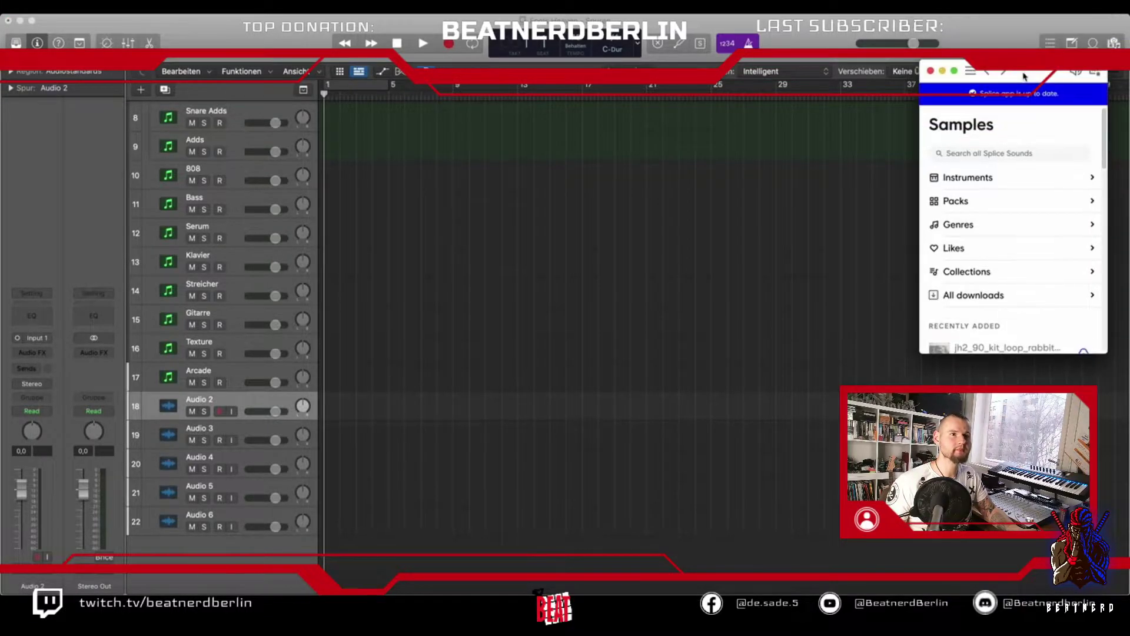
# Switch to Splice, show all downloads and download the jh2_90 drum, jh2_110 jefe and jh2_90 rabbit loops from Jazz Hop 2.
pyautogui.click(969, 295)
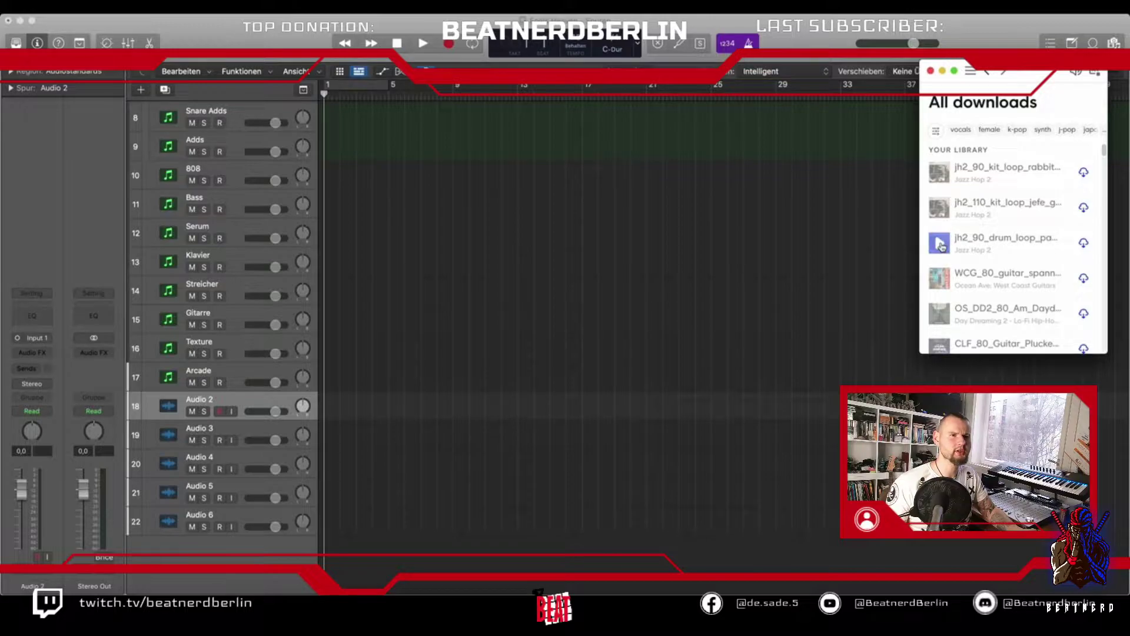
pyautogui.moveTo(965, 245); pyautogui.dragTo(353, 418)
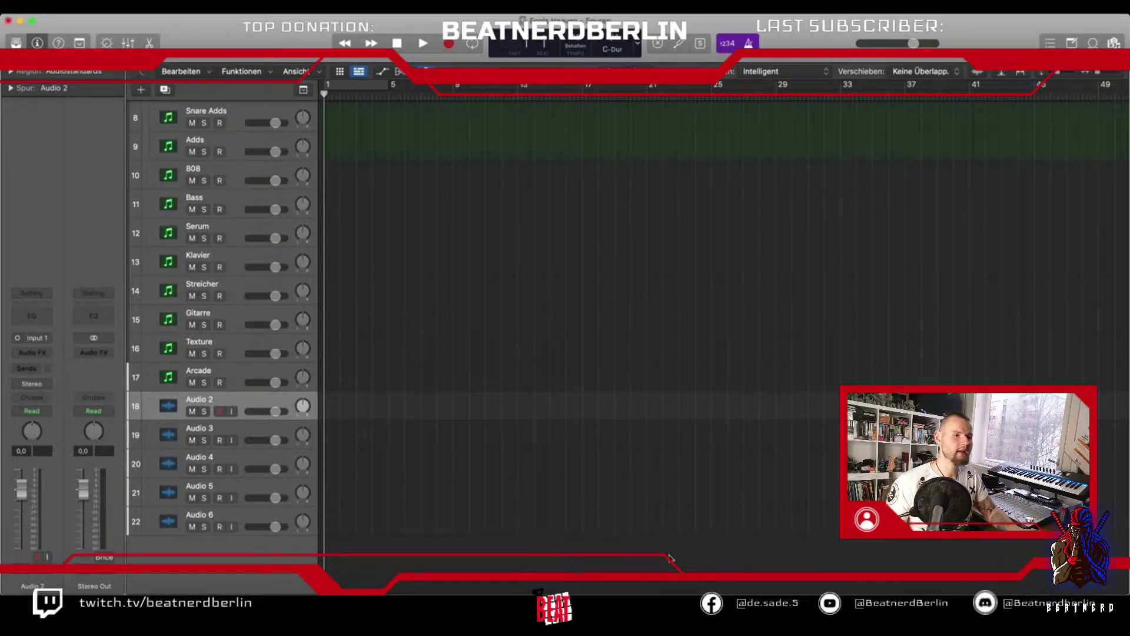
pyautogui.click(886, 592)
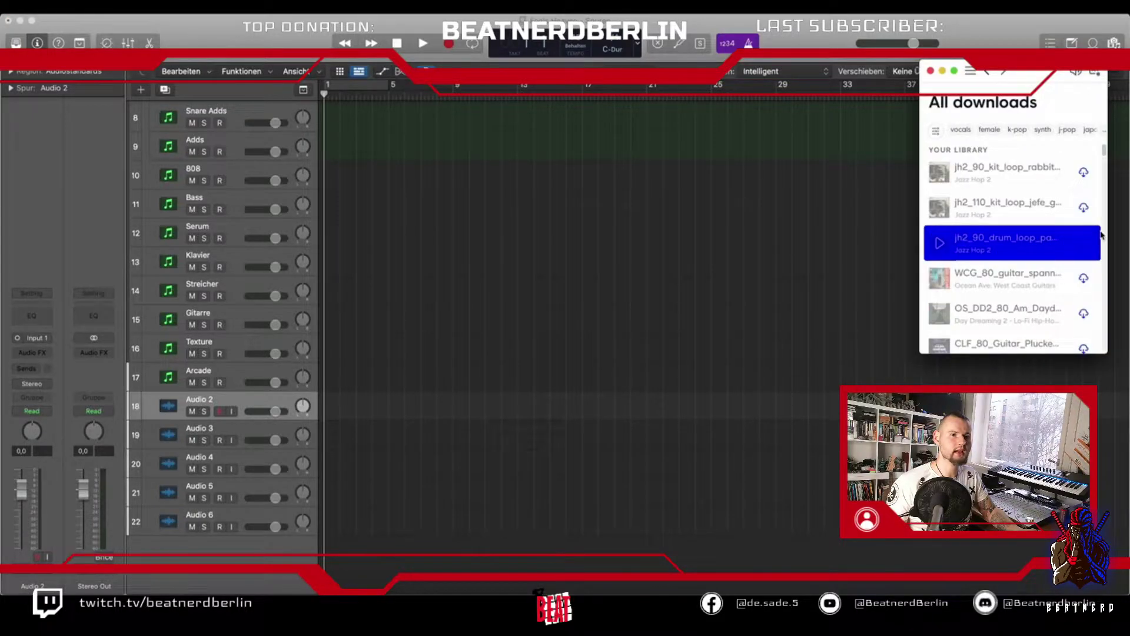
pyautogui.click(1082, 243)
pyautogui.click(1084, 207)
pyautogui.click(1083, 172)
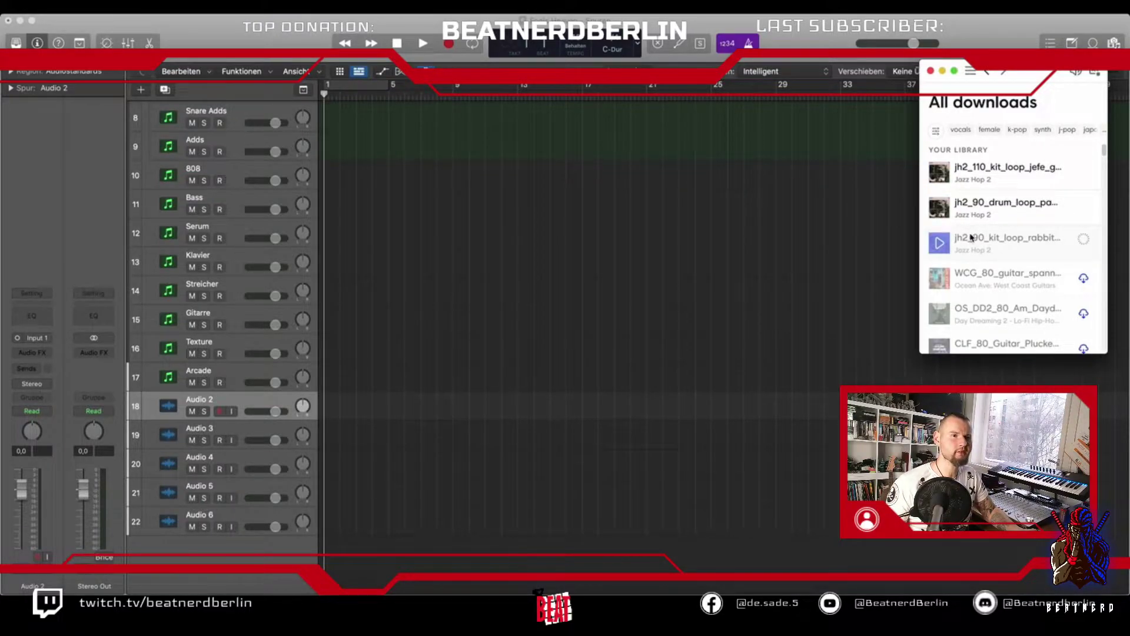
# Place the downloaded paper drum loop, jefe guitar loop and rabbit kit loop on track 18 at bars 1, 5 and 13.
pyautogui.moveTo(1007, 243); pyautogui.dragTo(329, 414)
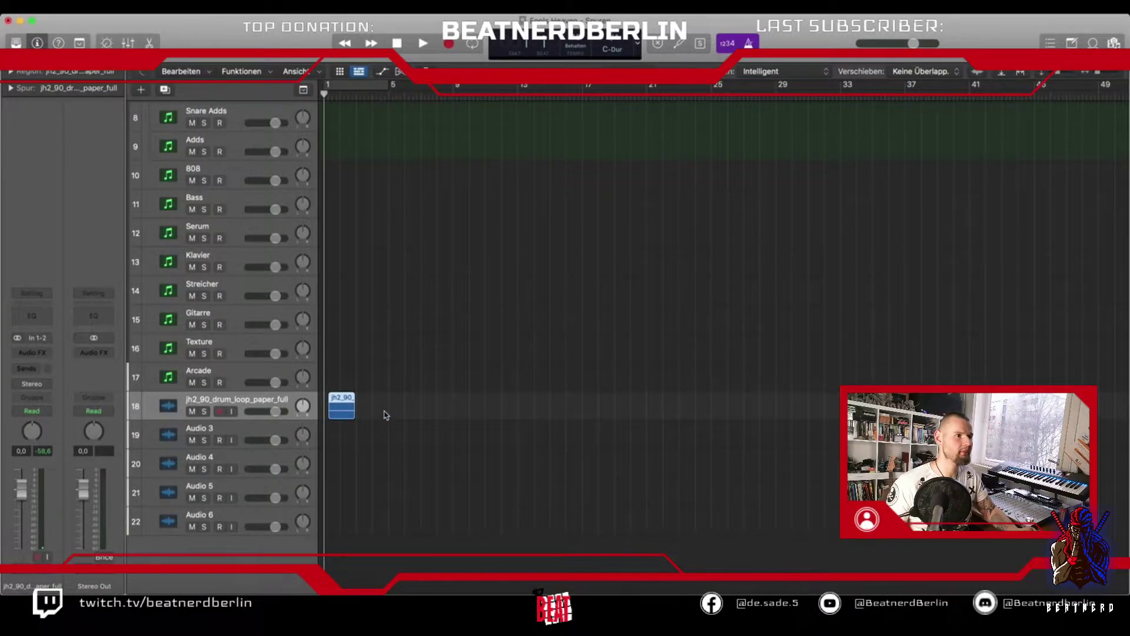
pyautogui.press('Delete')
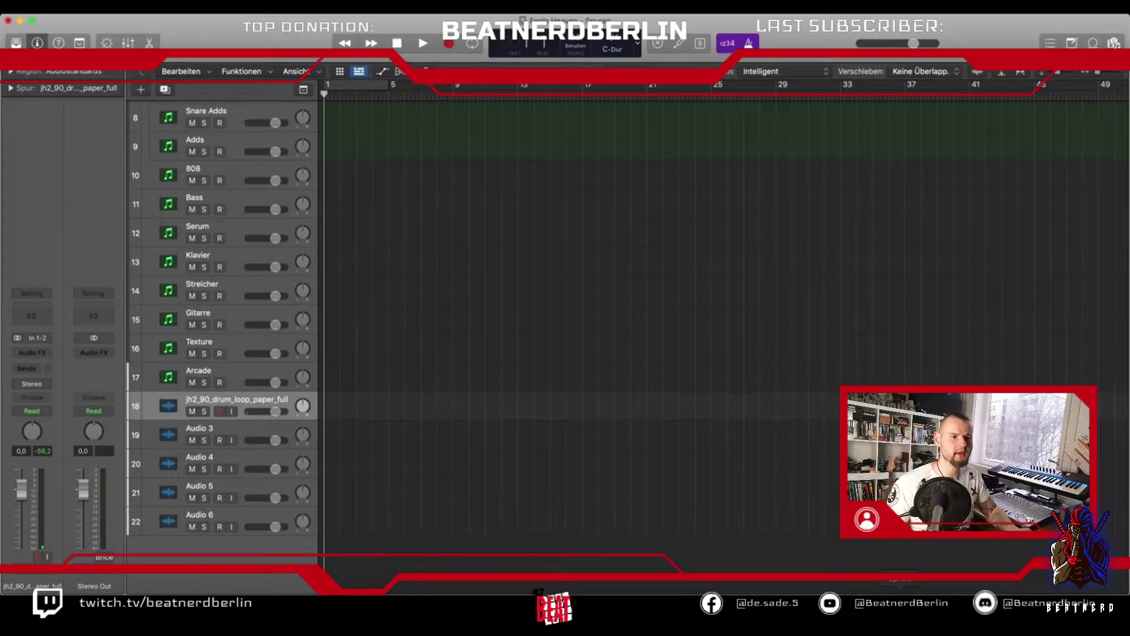
pyautogui.press('super+Tab')
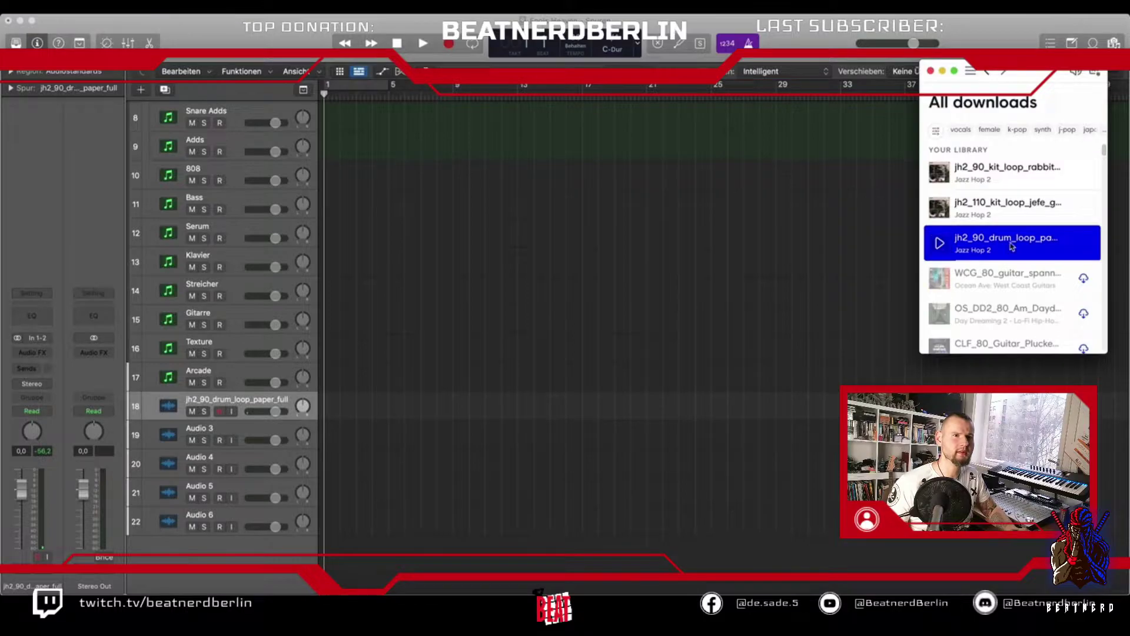
pyautogui.moveTo(1005, 241); pyautogui.dragTo(328, 406)
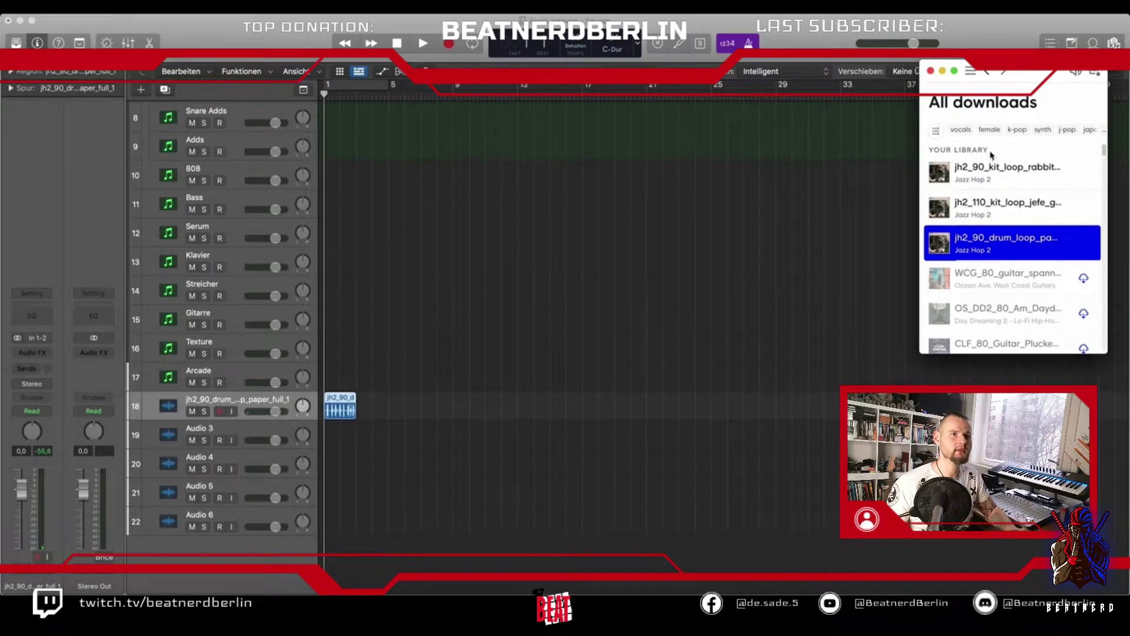
pyautogui.moveTo(975, 199); pyautogui.dragTo(389, 414)
pyautogui.moveTo(1007, 171); pyautogui.dragTo(520, 406)
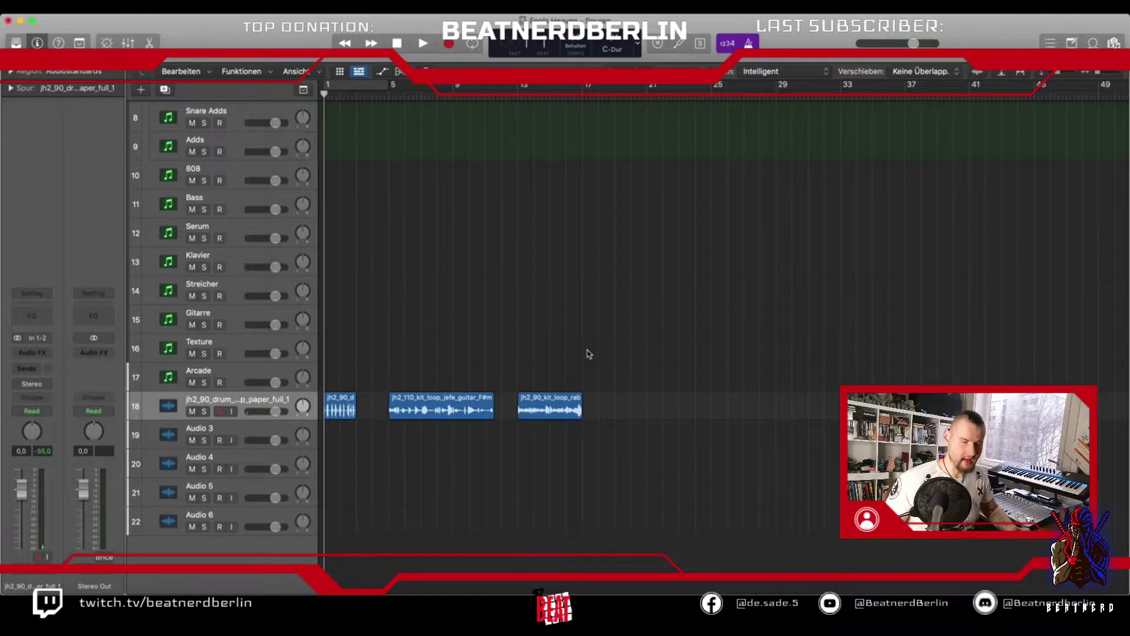
# Shift the rabbit kit loop three bars toward the song's end and move the jefe guitar loop to start at bar 8.
pyautogui.press('super+Right')
pyautogui.press('super+Right')
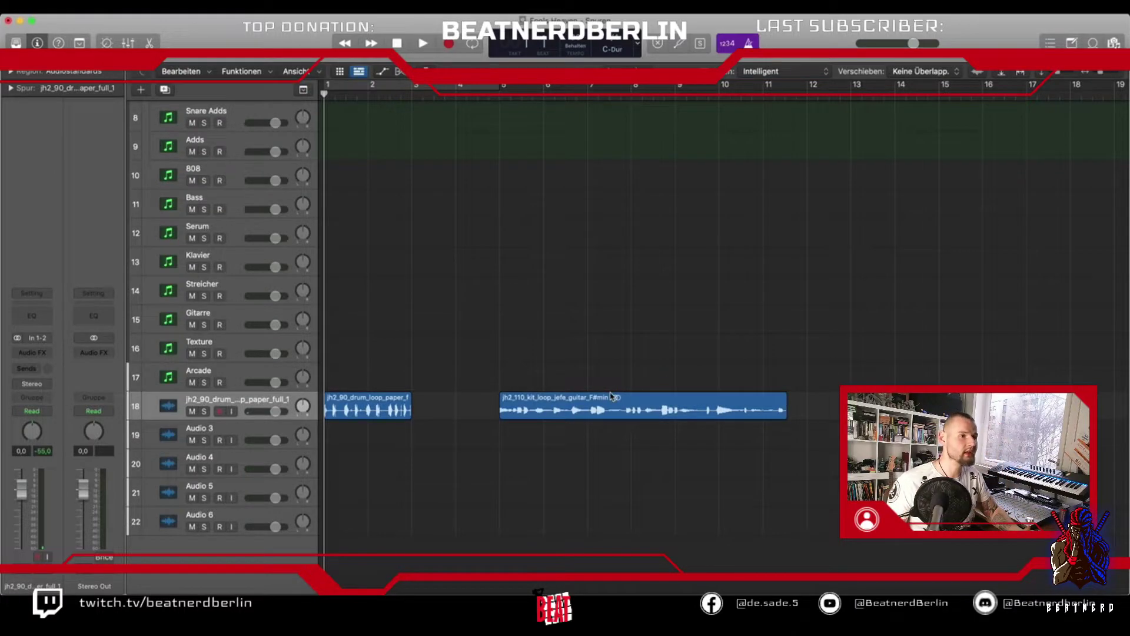
pyautogui.press('super+Right')
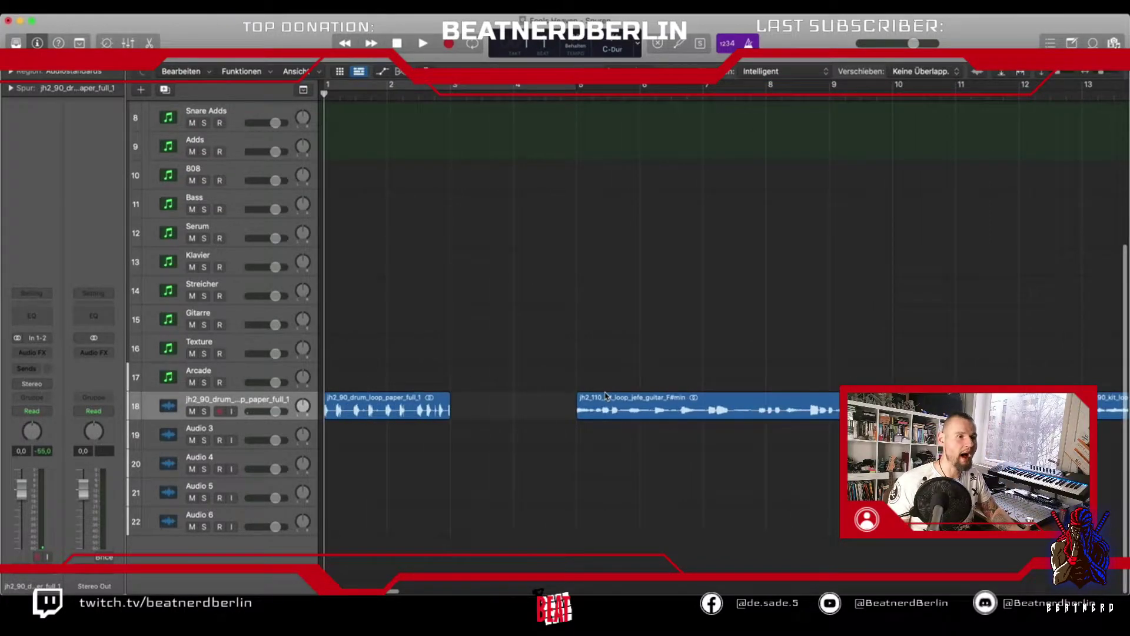
pyautogui.press('super+Left')
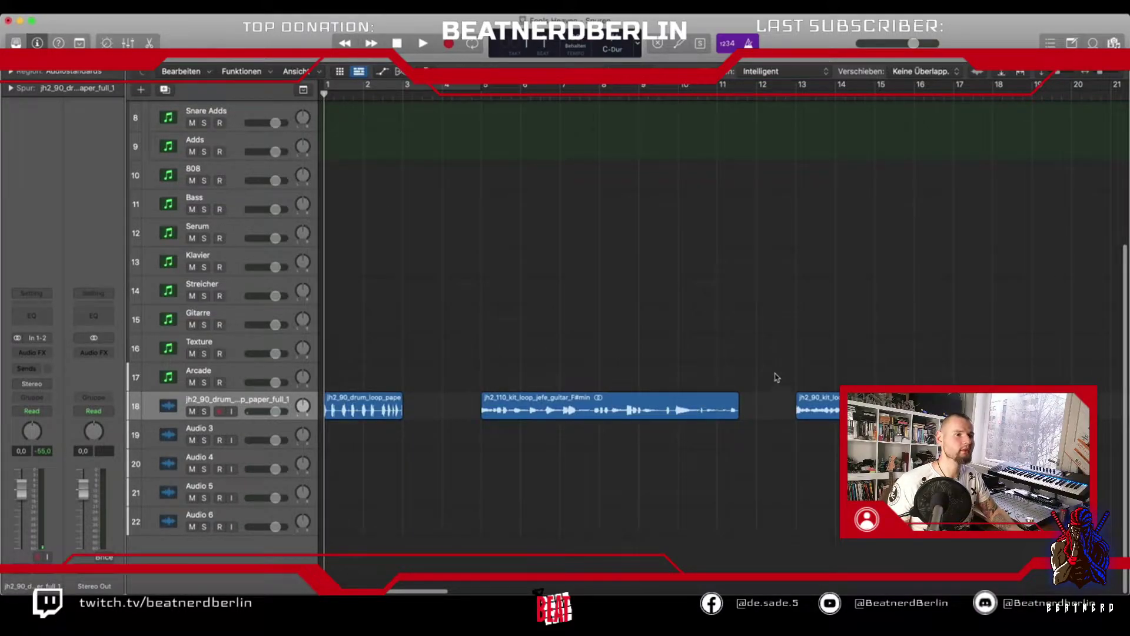
pyautogui.moveTo(818, 406); pyautogui.dragTo(936, 406)
pyautogui.moveTo(519, 406); pyautogui.dragTo(639, 404)
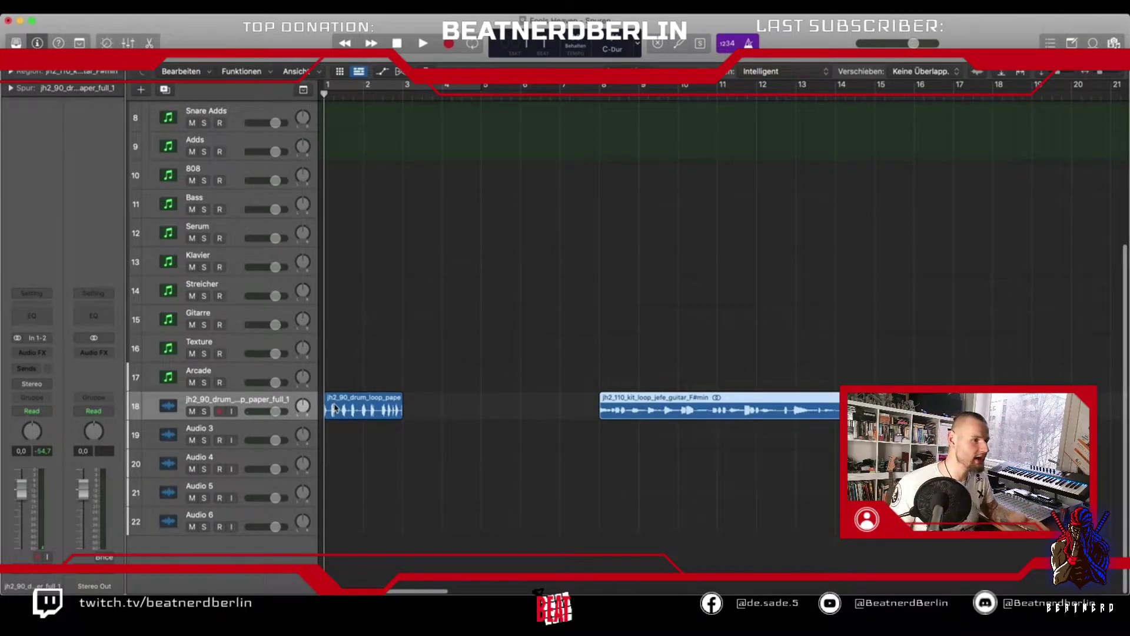
# Set a cycle range over bars 1 and 2 and play the paper drum loop to audition it.
pyautogui.click(395, 402)
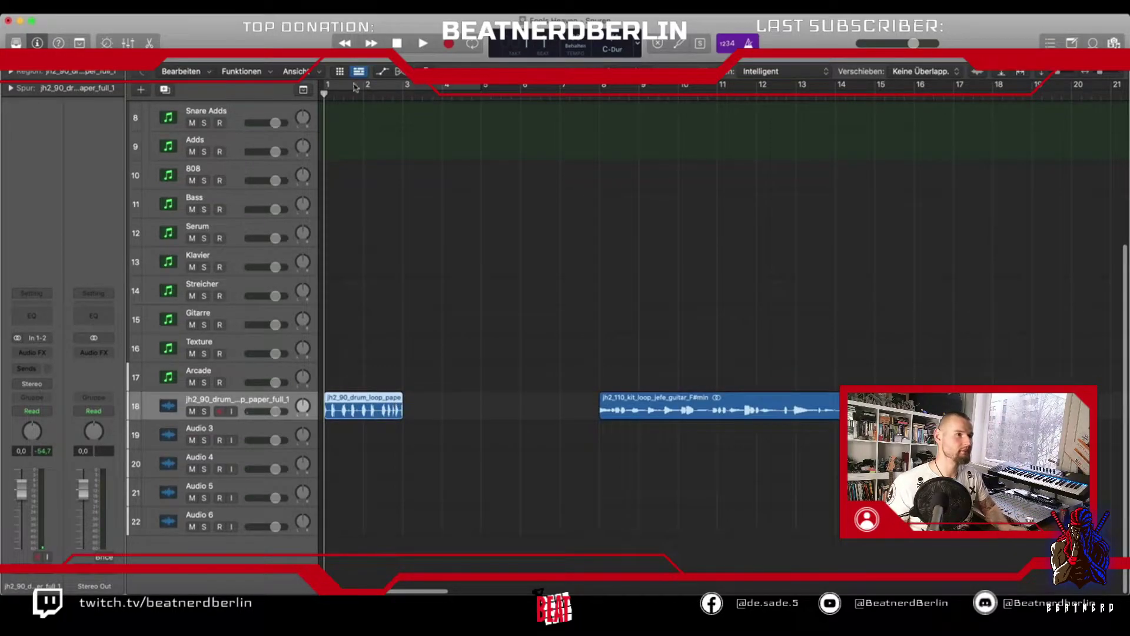
pyautogui.moveTo(353, 93); pyautogui.dragTo(399, 131)
pyautogui.press('space')
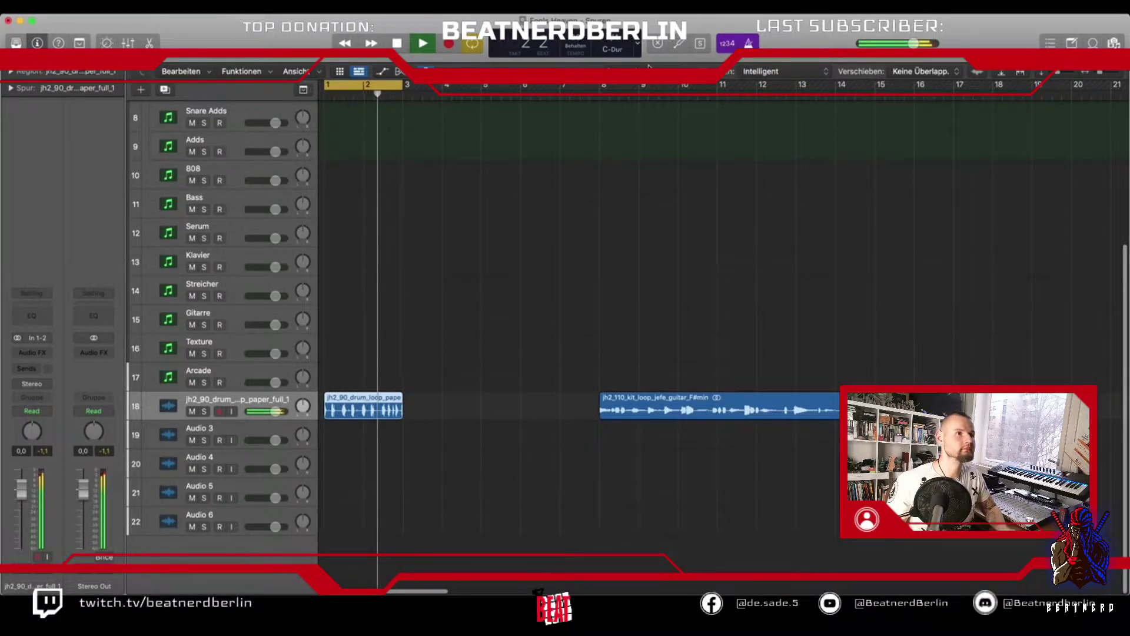
pyautogui.press('space')
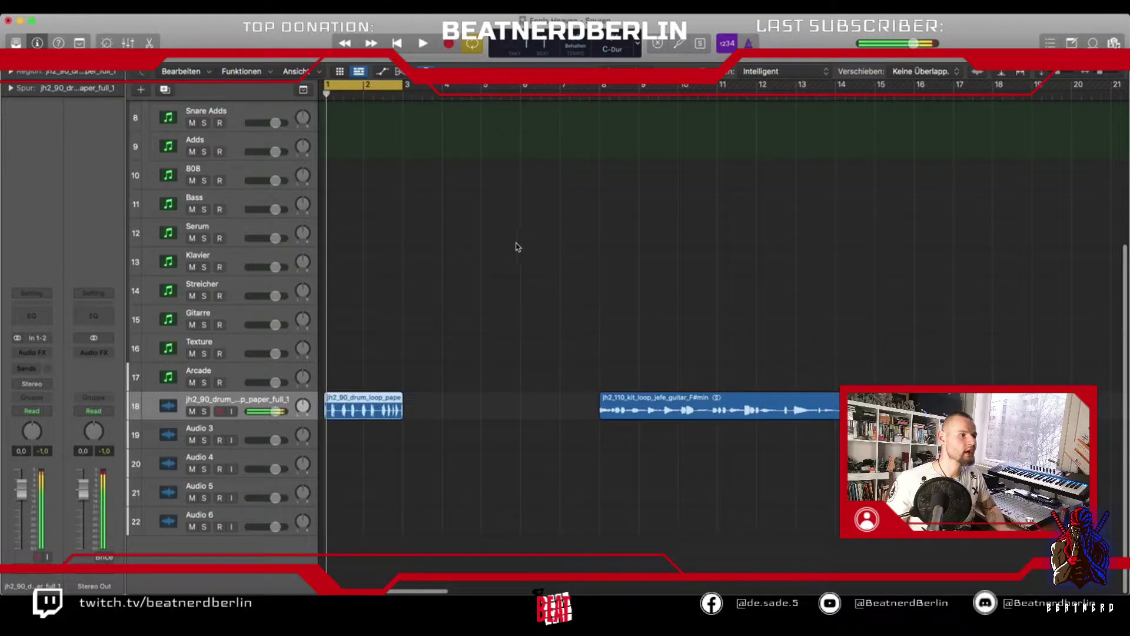
# Move the paper drum loop to bar 20 and the rabbit kit loop to bar 1.
pyautogui.moveTo(361, 406); pyautogui.dragTo(1107, 407)
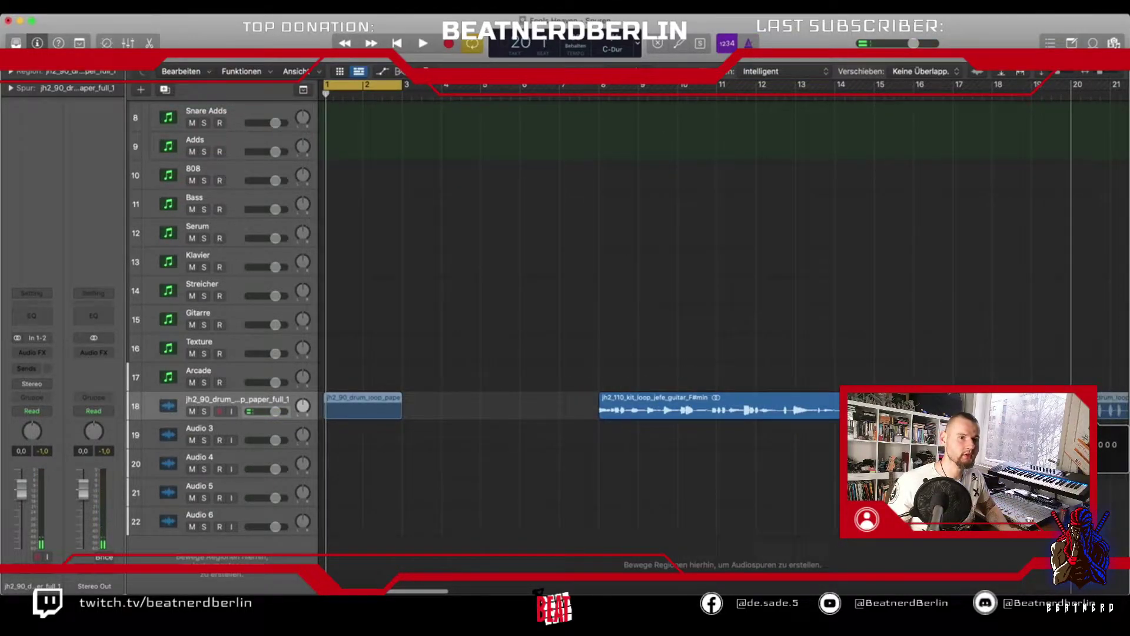
pyautogui.moveTo(942, 407); pyautogui.dragTo(353, 407)
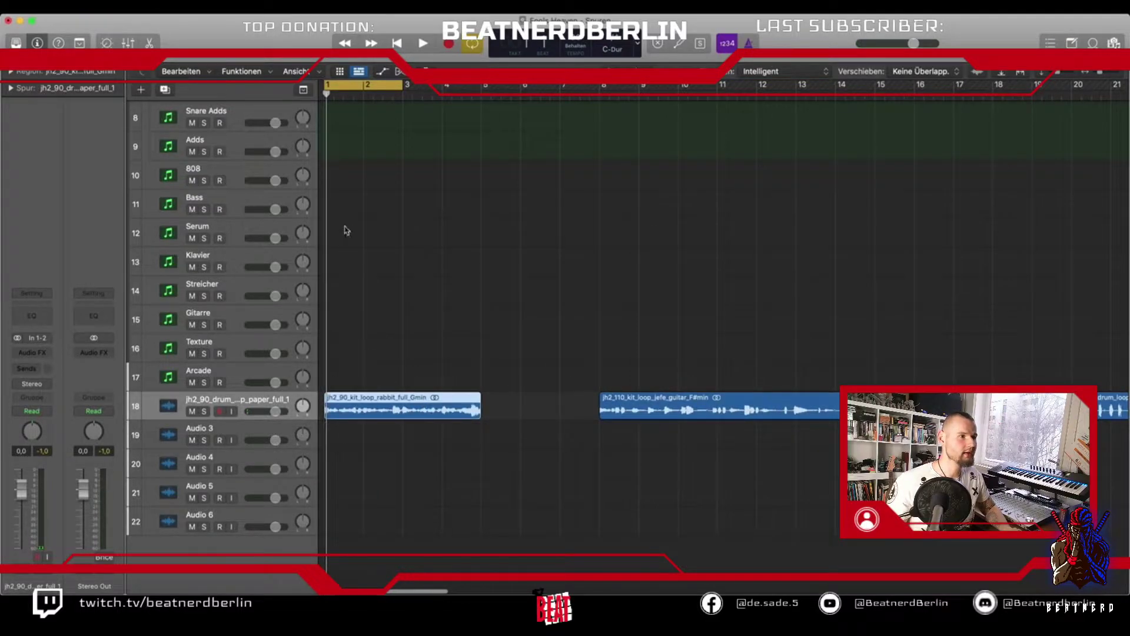
# Audition the rabbit kit loop with a cycle range from bar 1 to 5, and the jefe guitar loop from bar 8 to 15.
pyautogui.moveTo(406, 84); pyautogui.dragTo(480, 85)
pyautogui.press('space')
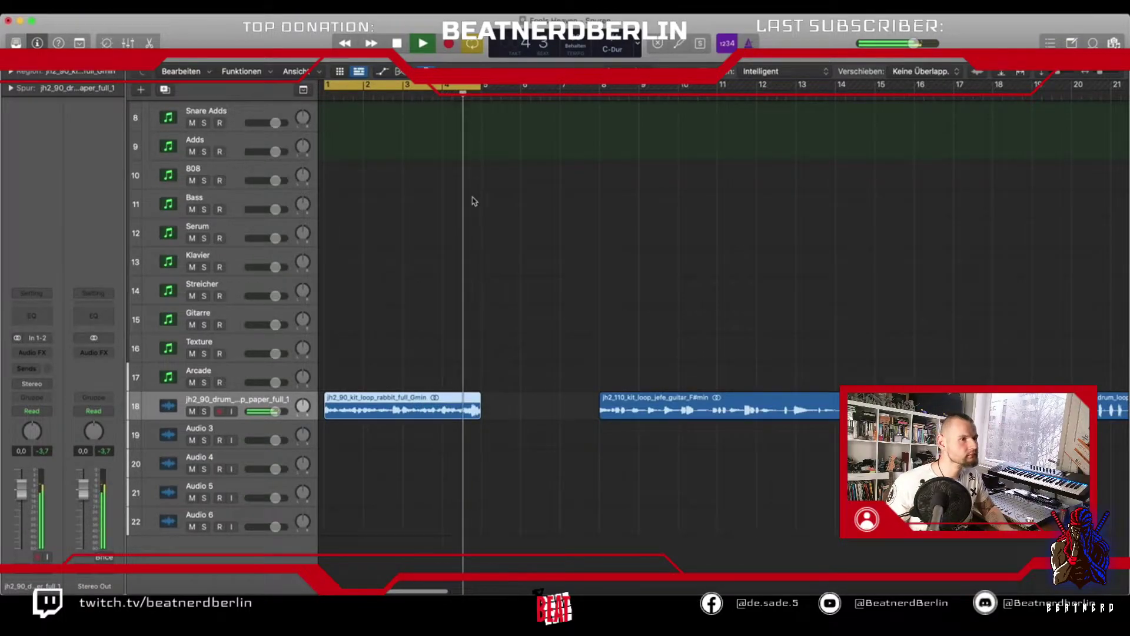
pyautogui.press('space')
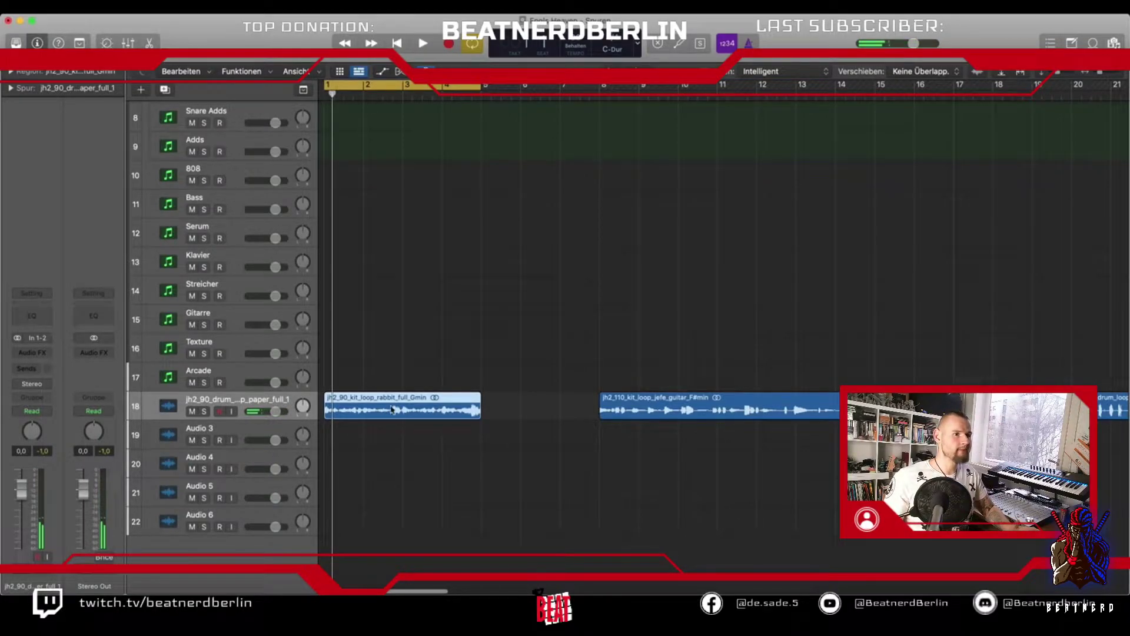
pyautogui.moveTo(602, 89); pyautogui.dragTo(874, 88)
pyautogui.press('space')
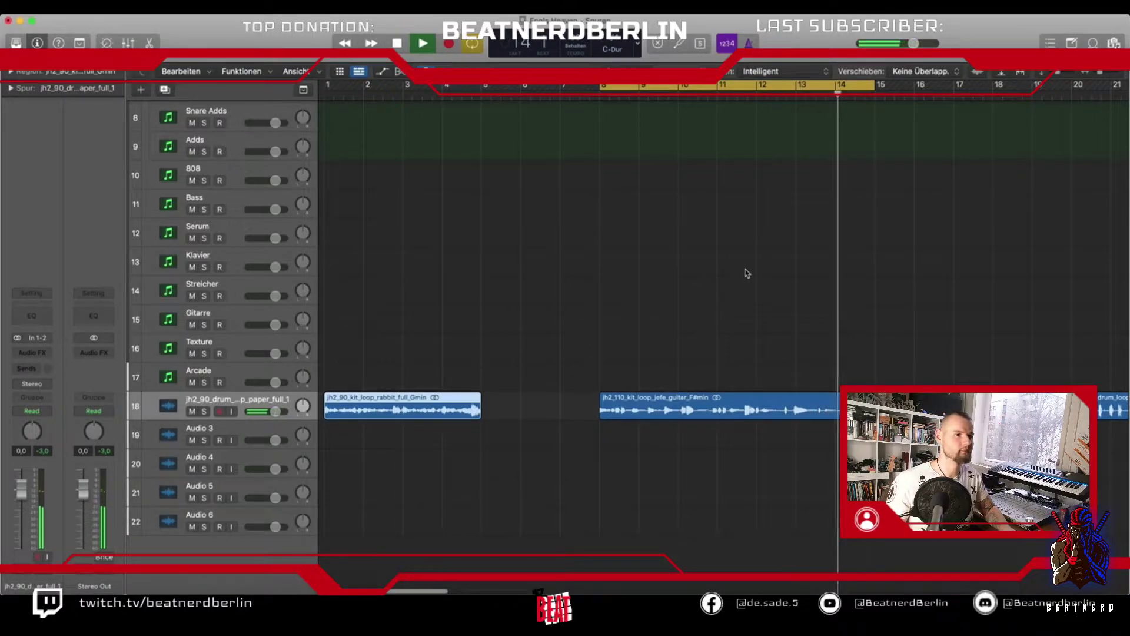
pyautogui.press('space')
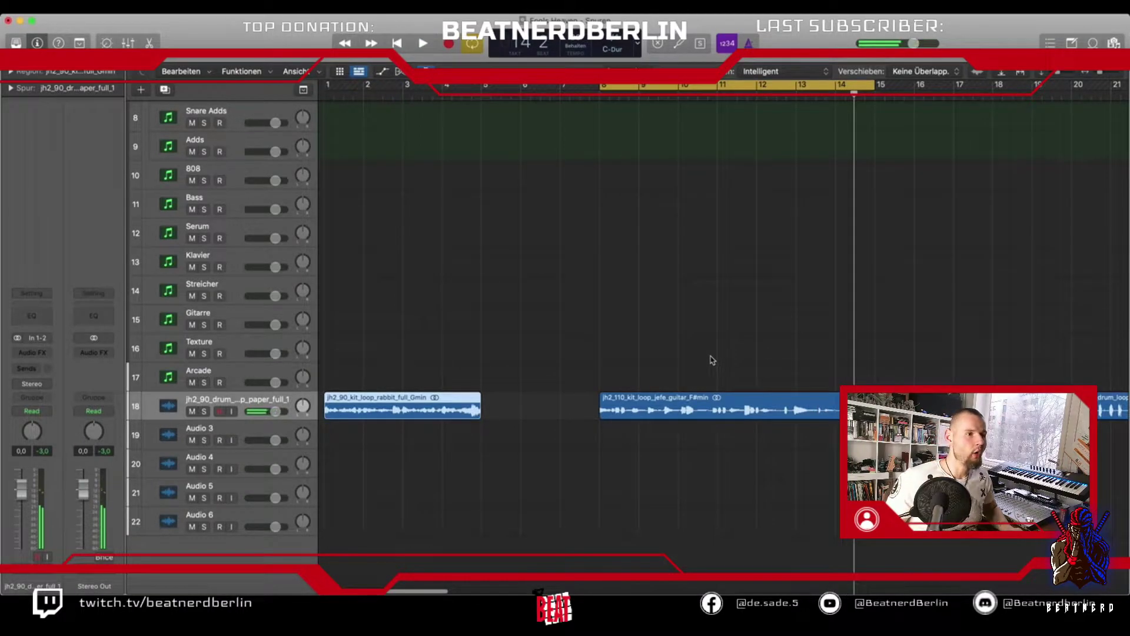
# Move the jefe guitar loop down to the Audio 3 track, show Flex, and set that track to Flex Time - Rhythmisch.
pyautogui.moveTo(618, 406); pyautogui.dragTo(630, 428)
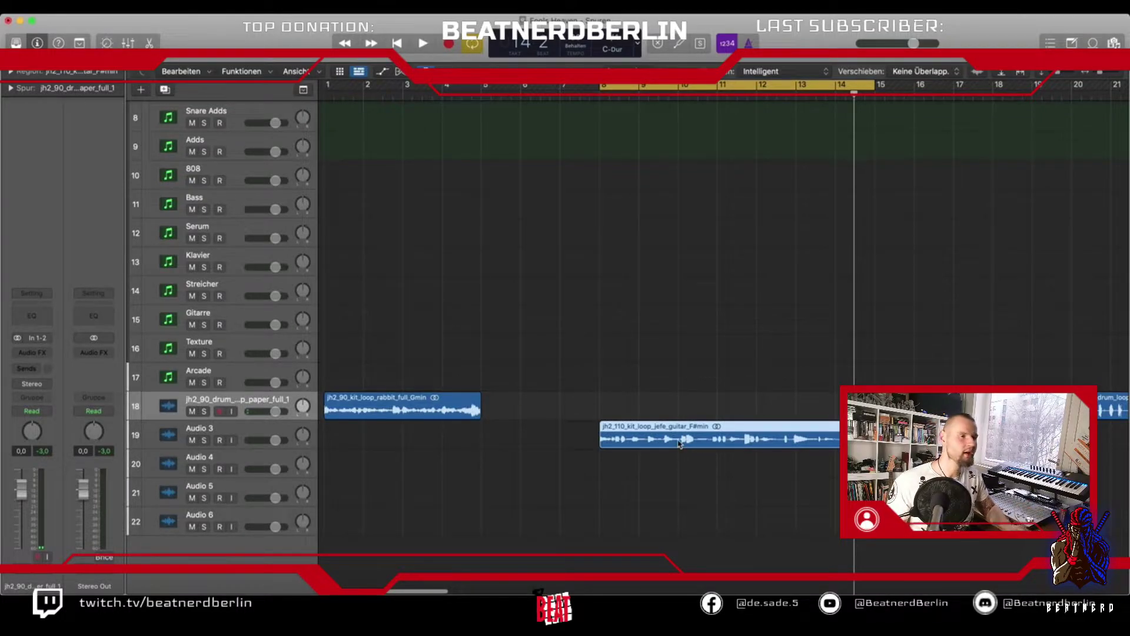
pyautogui.click(275, 432)
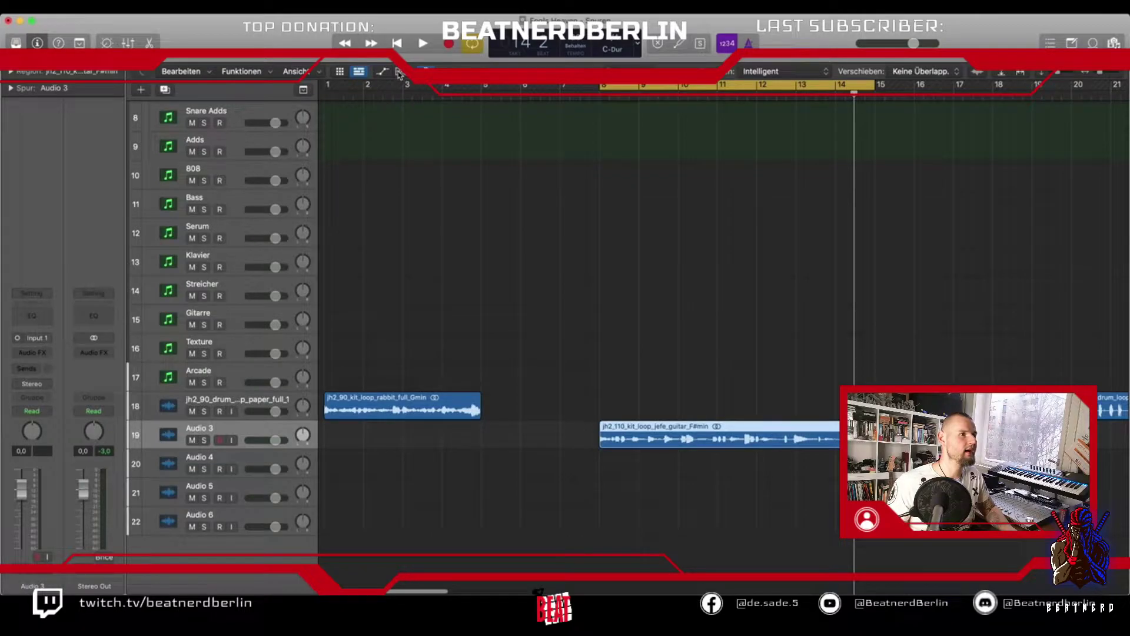
pyautogui.click(398, 72)
pyautogui.click(281, 454)
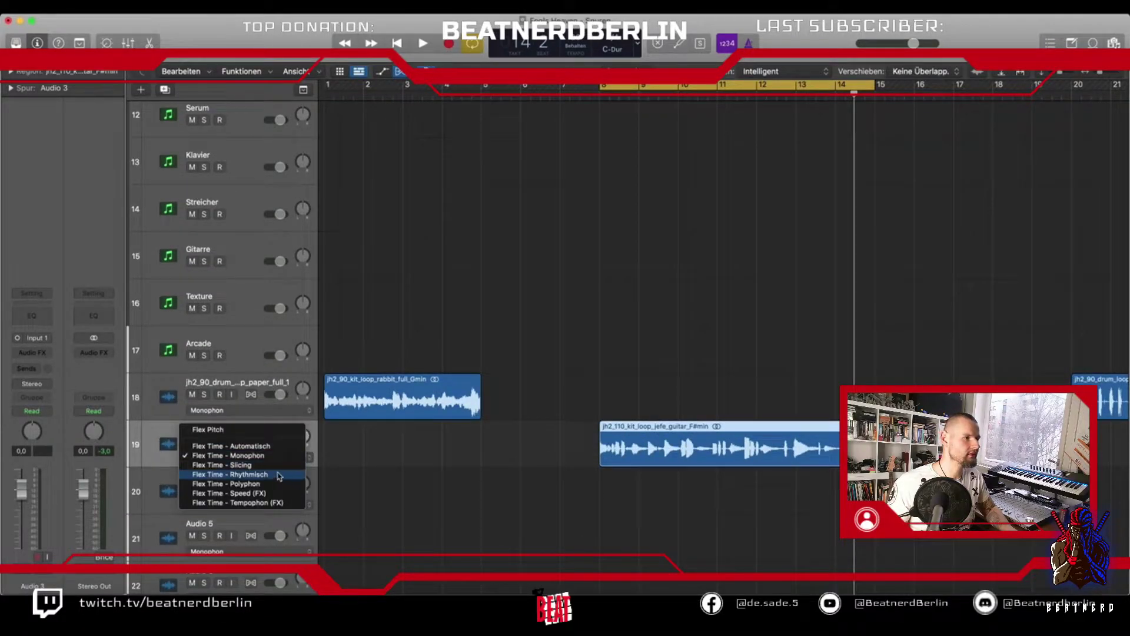
pyautogui.click(280, 482)
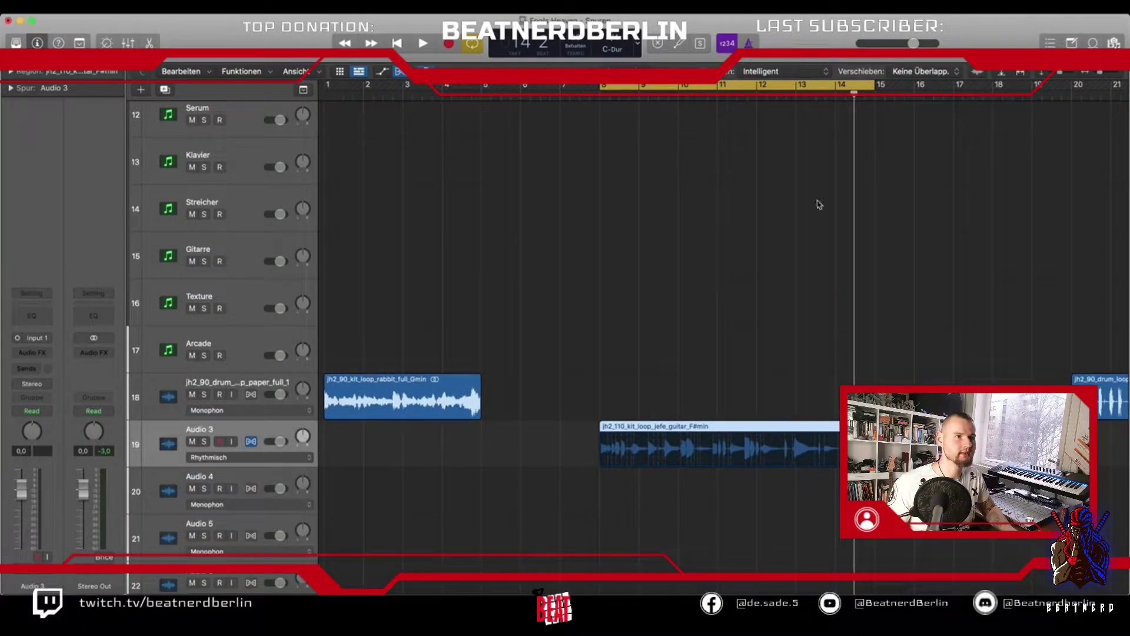
# Shorten the cycle range to end at bar 14, time-compress the jefe guitar loop to match, and play it.
pyautogui.moveTo(874, 79); pyautogui.dragTo(835, 338)
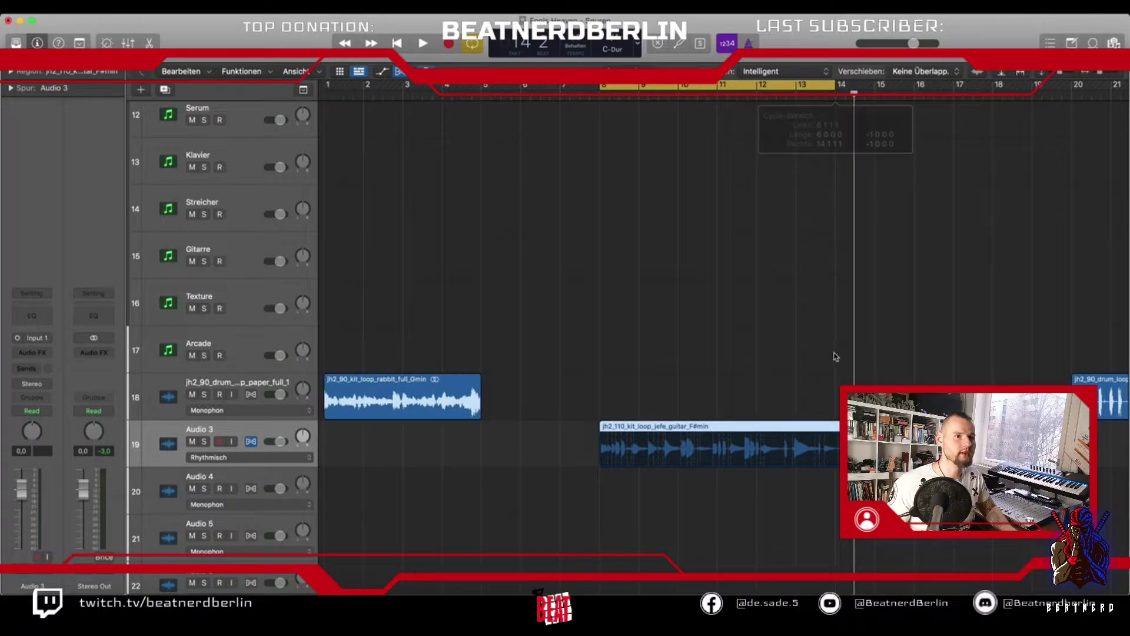
pyautogui.moveTo(839, 447); pyautogui.dragTo(835, 447)
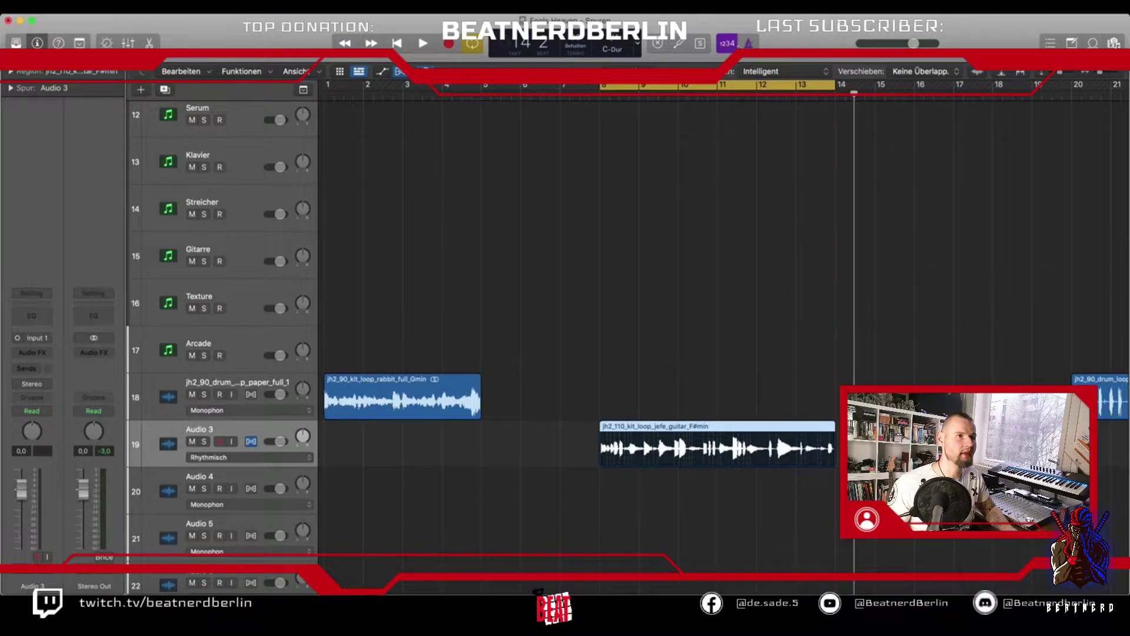
pyautogui.press('space')
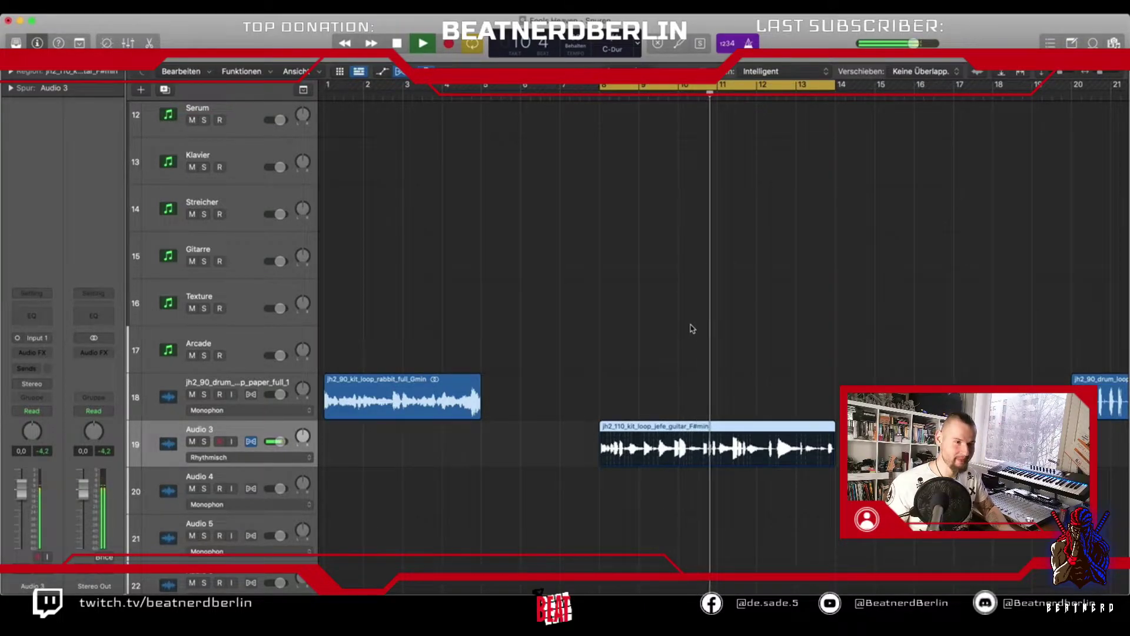
pyautogui.press('space')
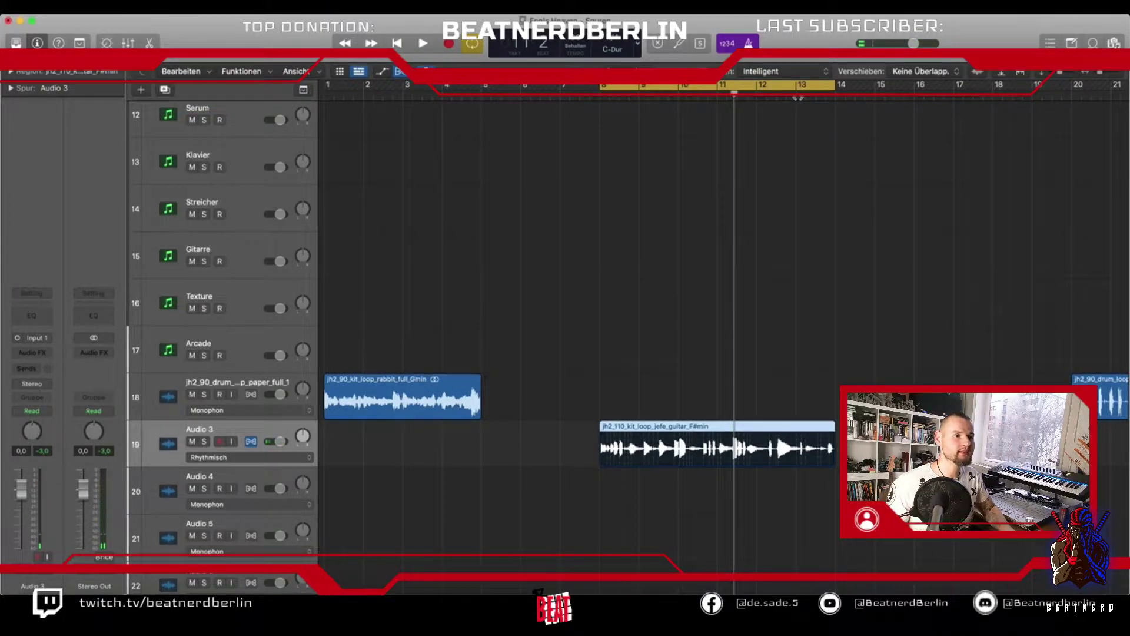
# Time-compress the jefe guitar loop to end at bar 12, matching the cycle range, and play it.
pyautogui.moveTo(829, 89); pyautogui.dragTo(757, 88)
pyautogui.moveTo(830, 428); pyautogui.dragTo(754, 428)
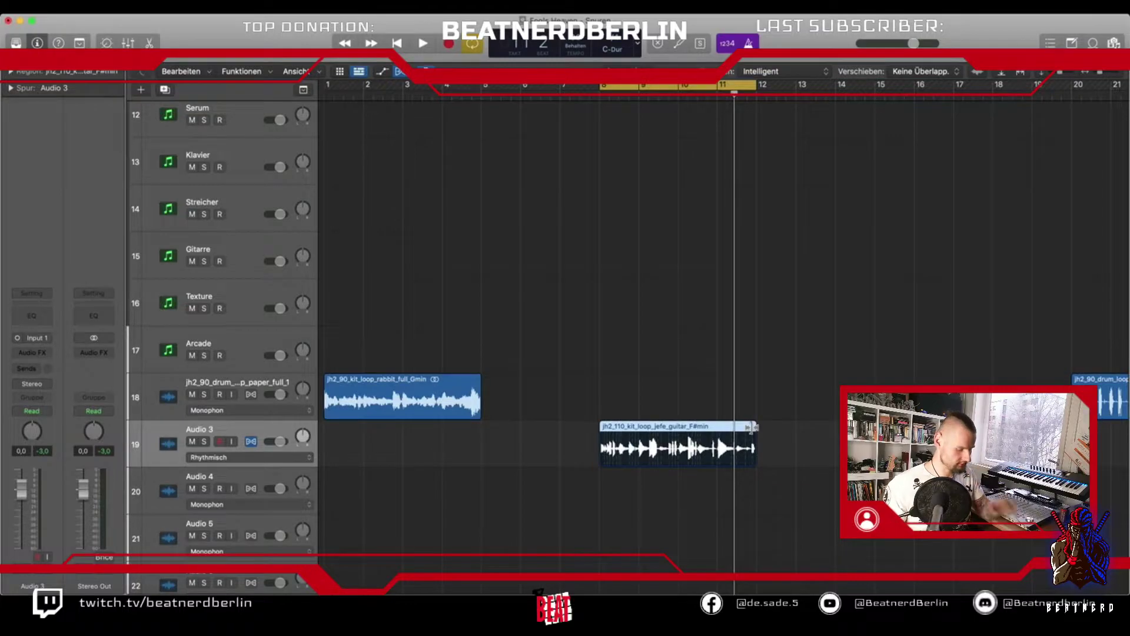
pyautogui.press('space')
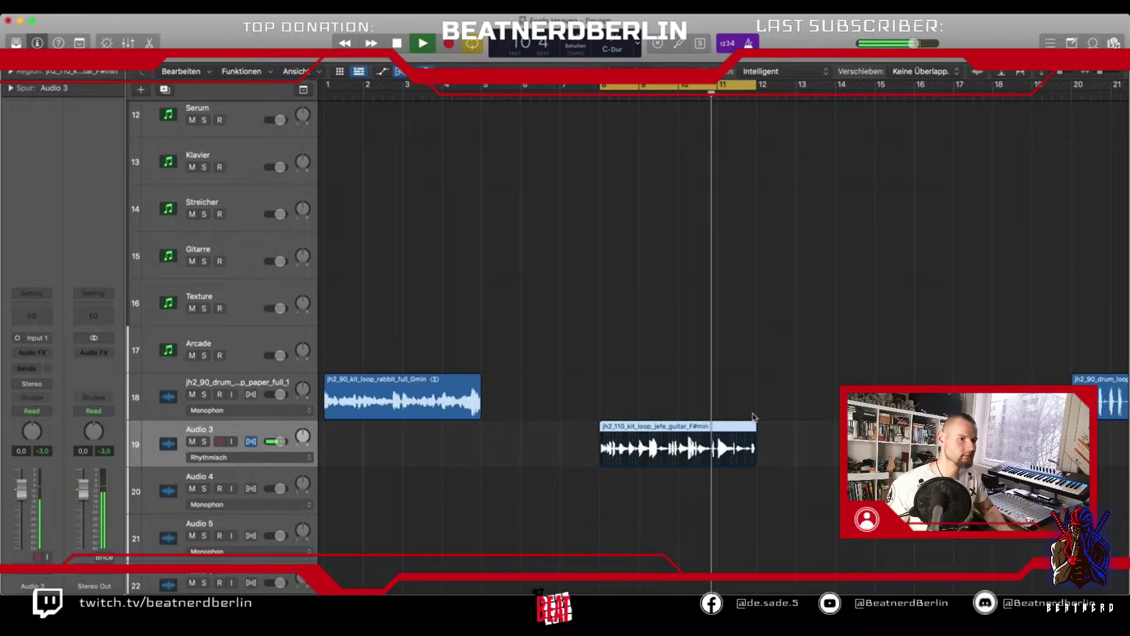
pyautogui.press('space')
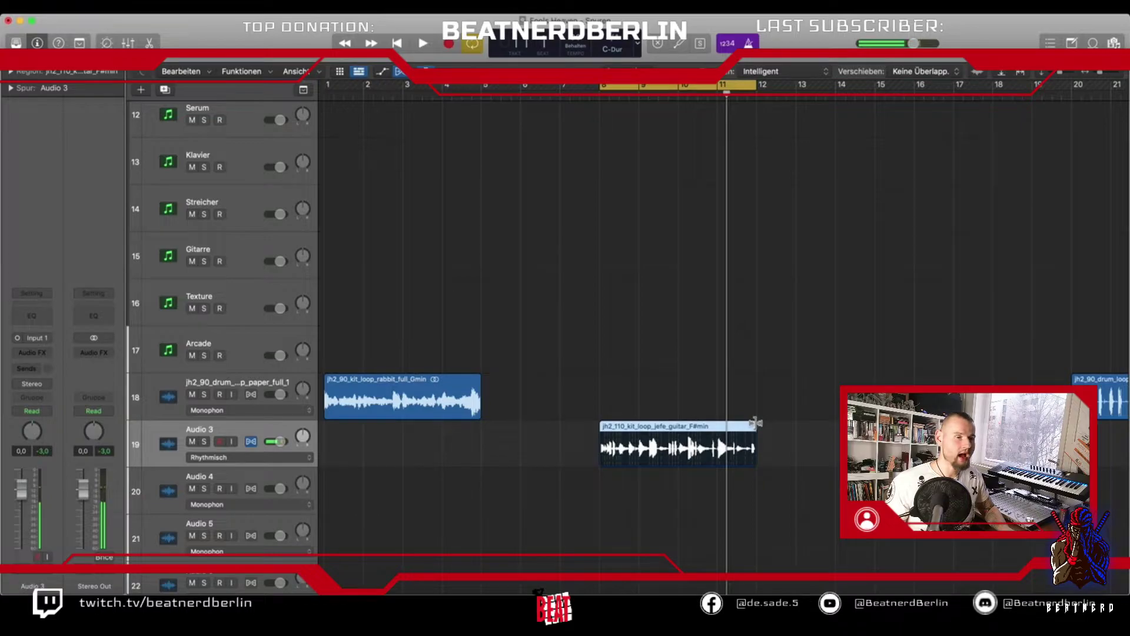
# Time-stretch the jefe guitar loop to end at bar 16 and audition it with a cycle range from bar 8 to 16.
pyautogui.moveTo(723, 86); pyautogui.dragTo(881, 88)
pyautogui.moveTo(762, 427); pyautogui.dragTo(915, 430)
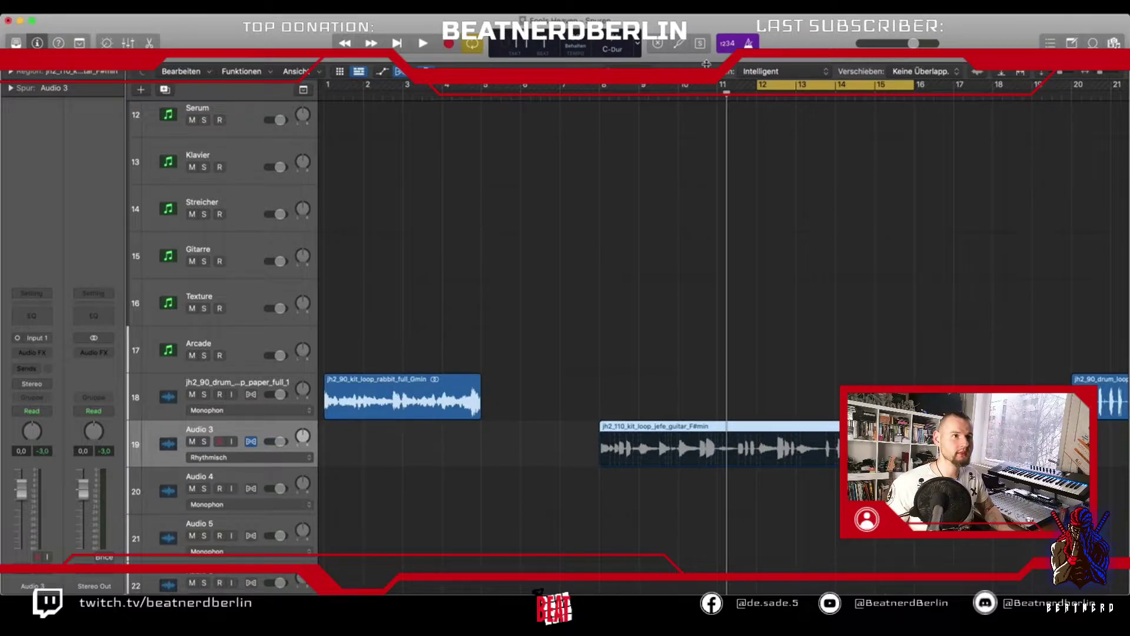
pyautogui.moveTo(757, 89); pyautogui.dragTo(601, 88)
pyautogui.press('space')
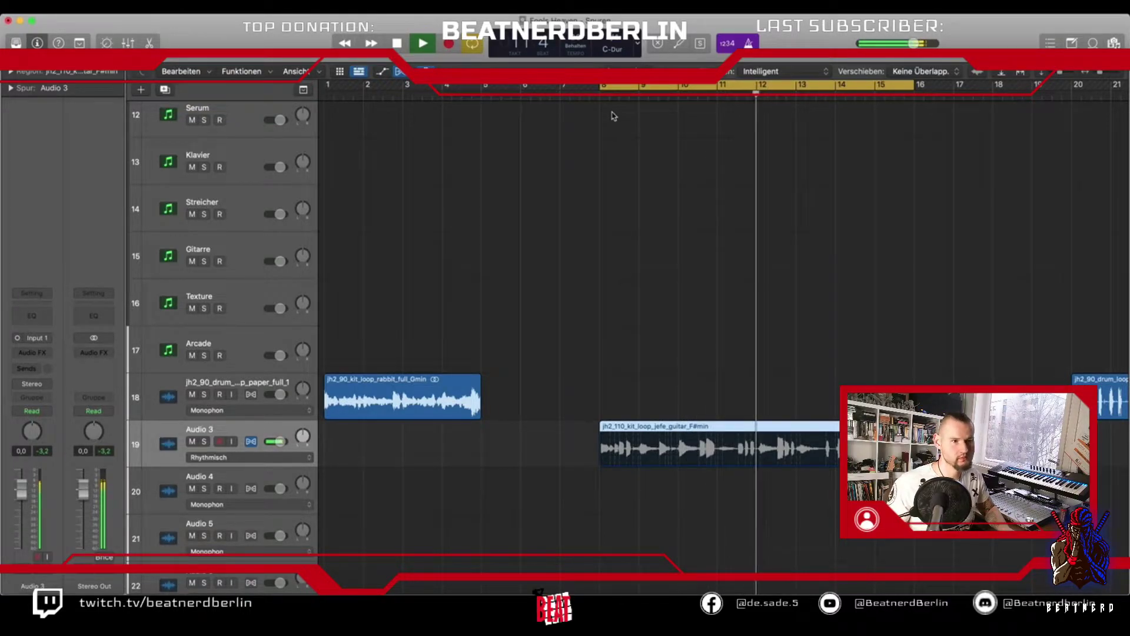
pyautogui.press('space')
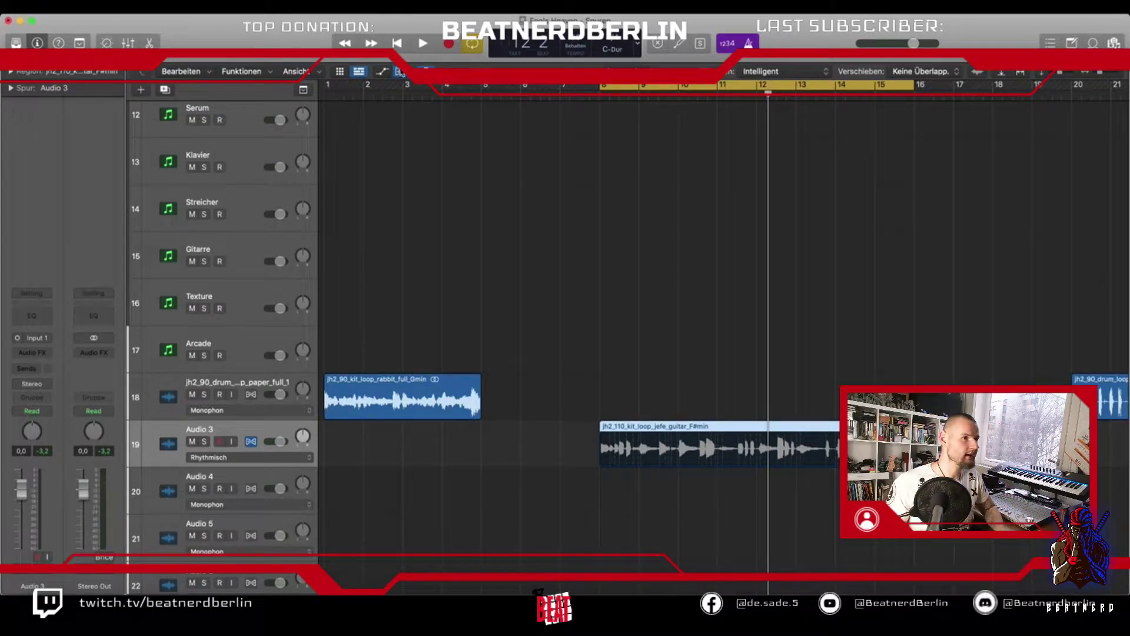
# Hide Flex with the cycle range set from bar 1 to 9, and transpose the jefe guitar loop by +1.
pyautogui.press('super+f')
pyautogui.moveTo(638, 87); pyautogui.dragTo(360, 87)
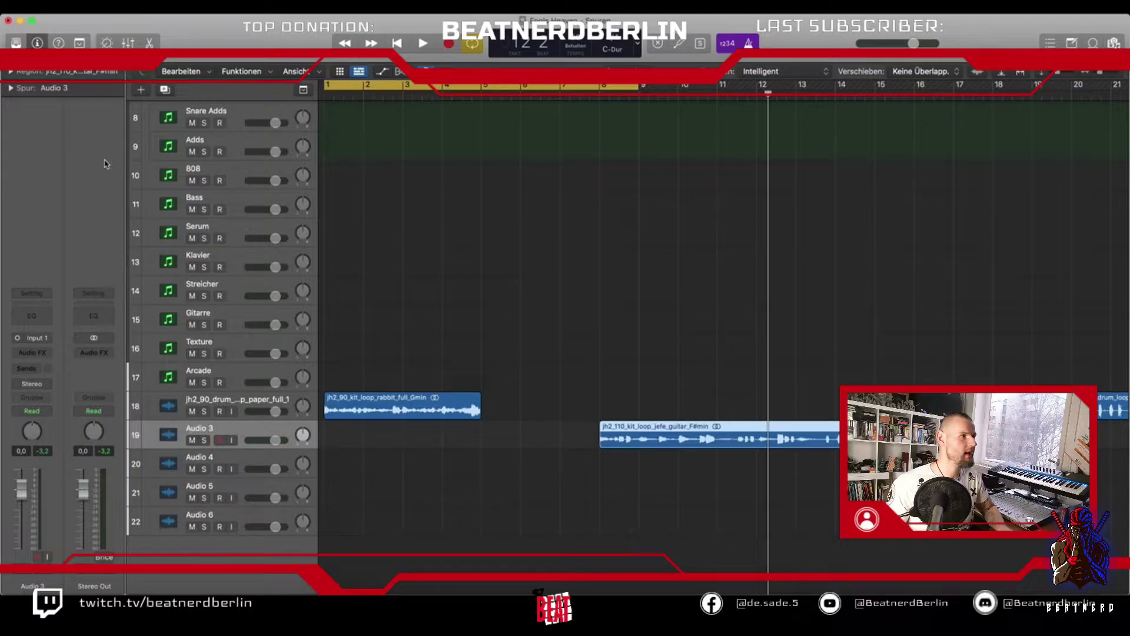
pyautogui.click(12, 90)
pyautogui.click(11, 71)
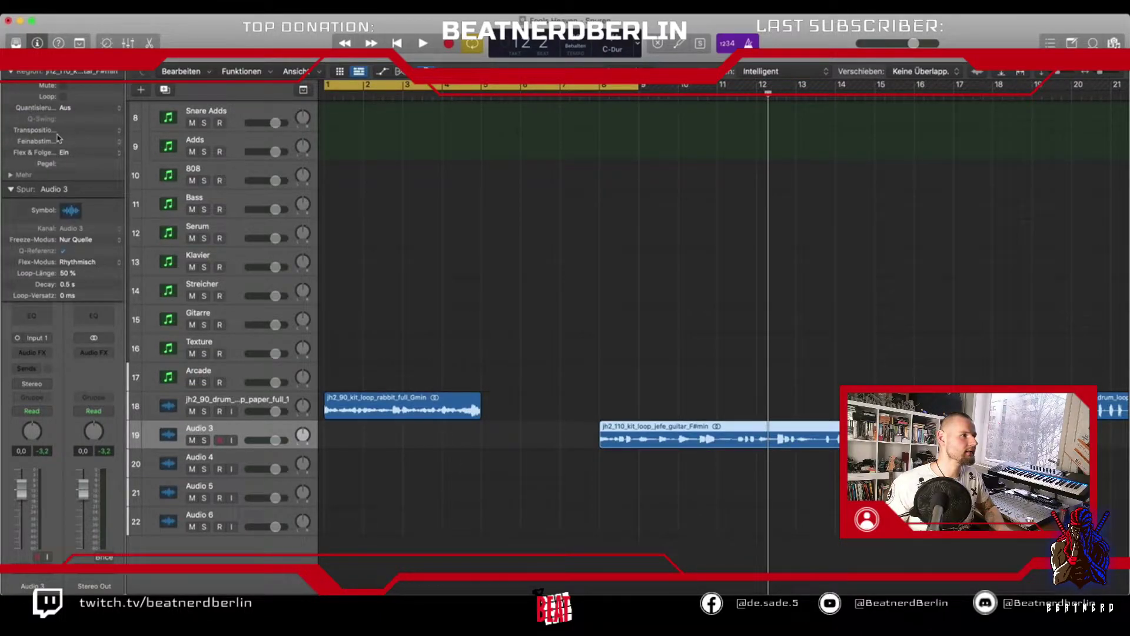
pyautogui.click(117, 134)
pyautogui.click(84, 130)
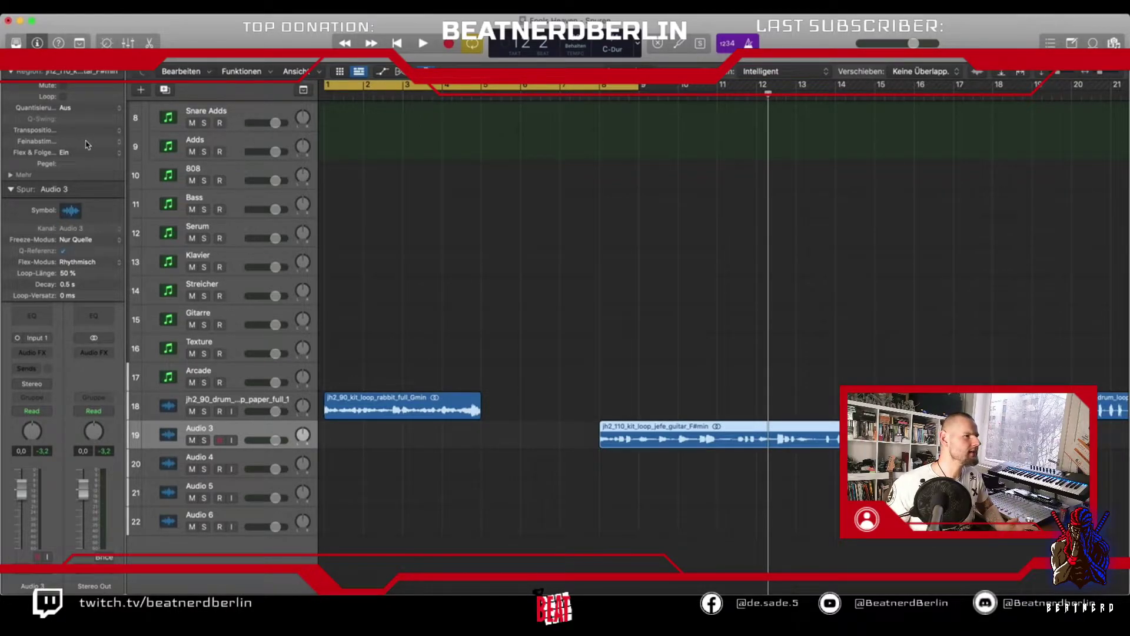
pyautogui.click(118, 144)
pyautogui.click(118, 144)
pyautogui.moveTo(69, 131); pyautogui.dragTo(64, 125)
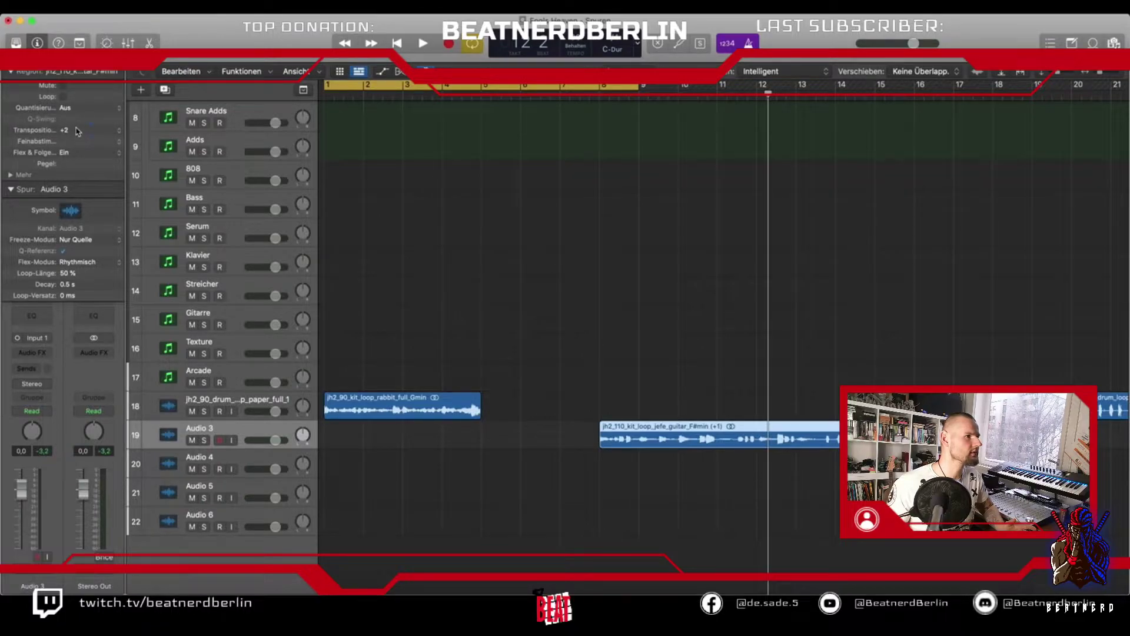
# Move the jefe guitar loop to bar 5, directly after the rabbit kit loop, and play the transition between them.
pyautogui.press('space')
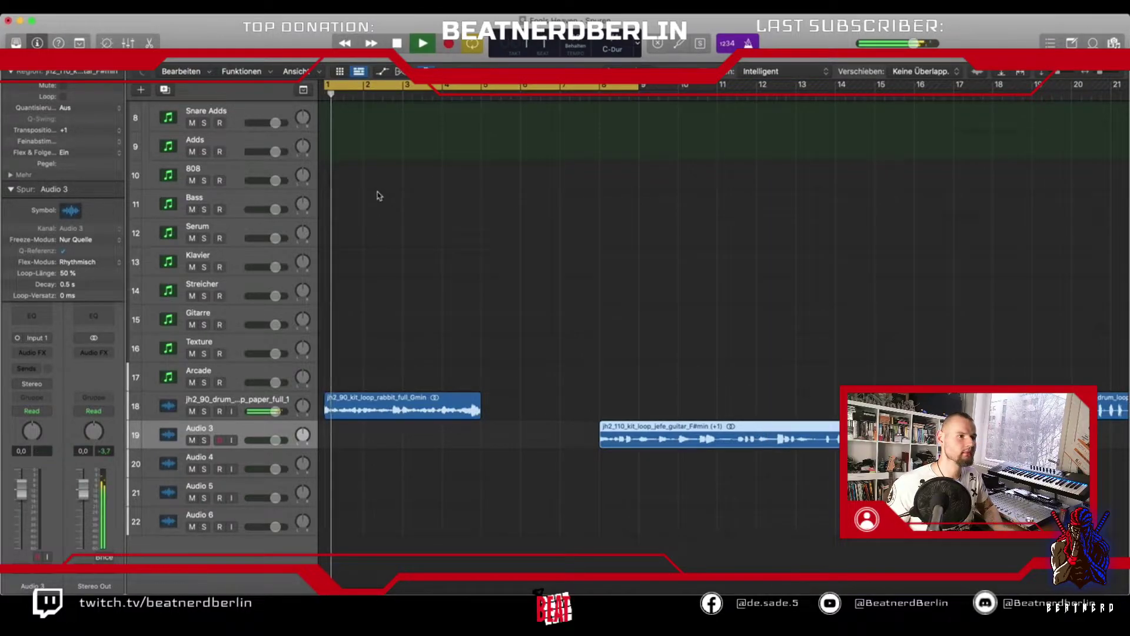
pyautogui.moveTo(607, 433); pyautogui.dragTo(487, 433)
pyautogui.click(452, 99)
pyautogui.press('space')
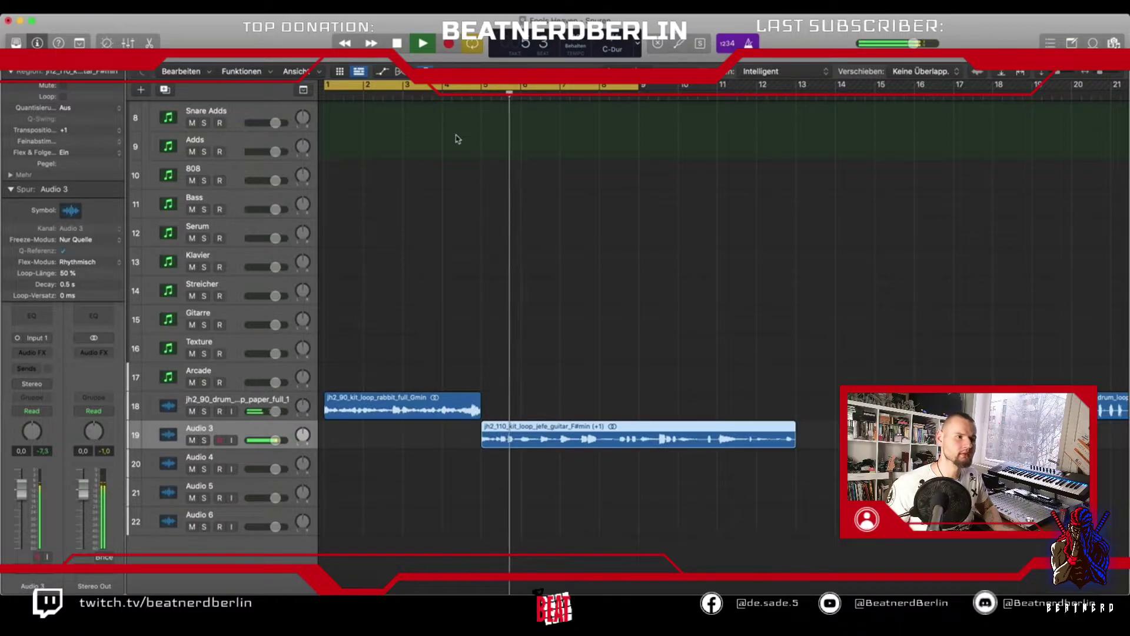
pyautogui.press('space')
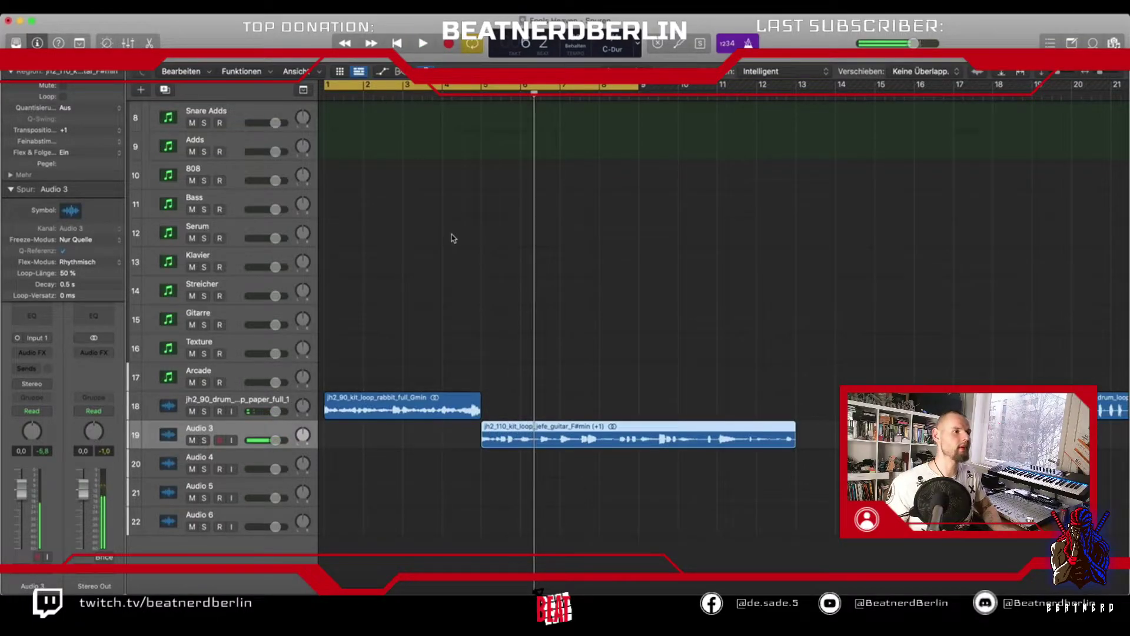
# Collapse the region parameters and move the jefe guitar loop to bar 10.
pyautogui.click(12, 73)
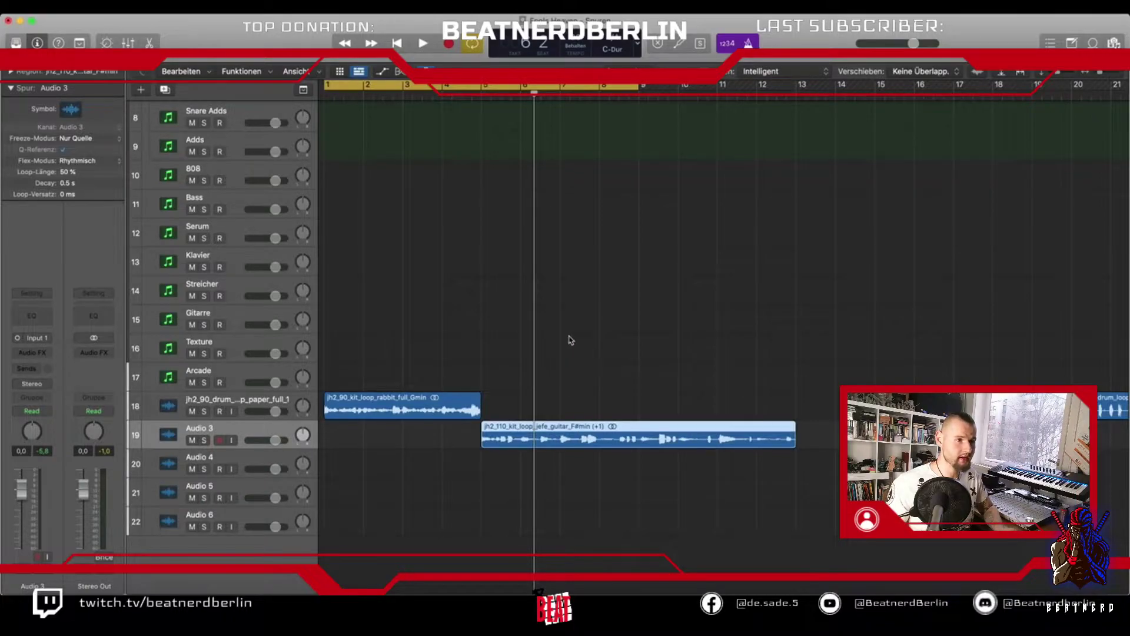
pyautogui.click(496, 484)
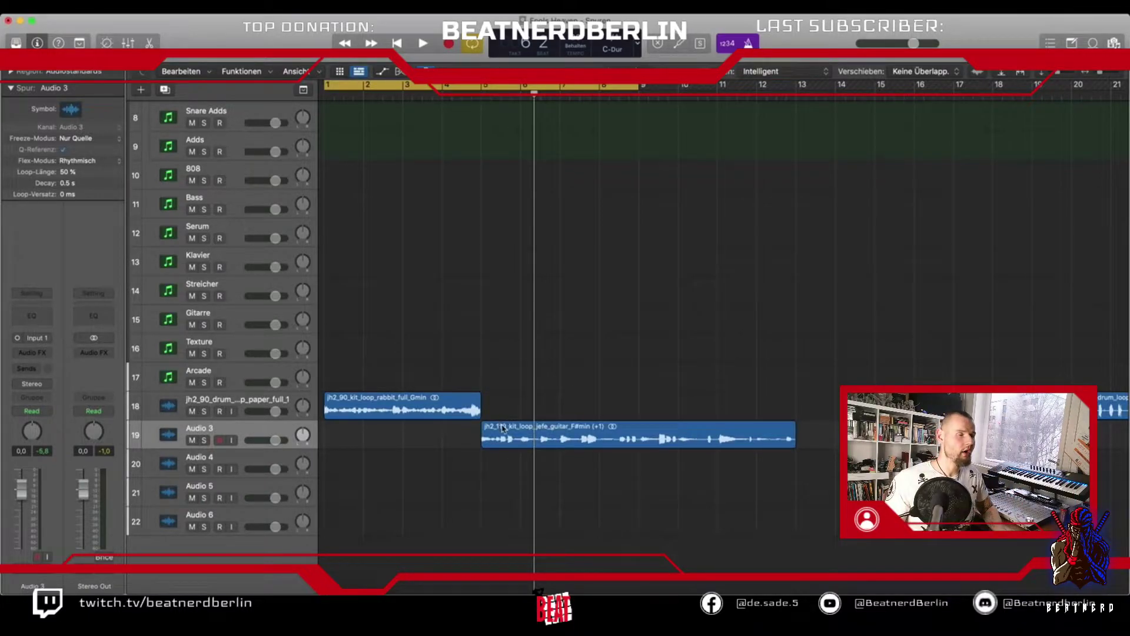
pyautogui.moveTo(505, 433); pyautogui.dragTo(700, 440)
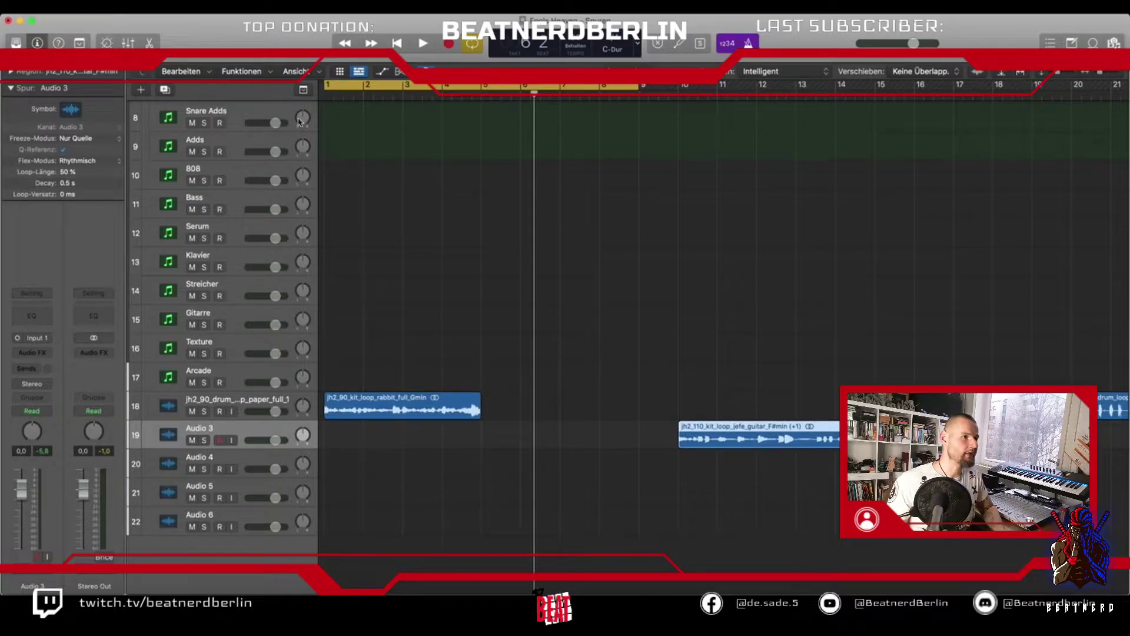
# Choose the Scissors tool and play the rabbit kit loop from beat 2 of bar 1.
pyautogui.press('Return')
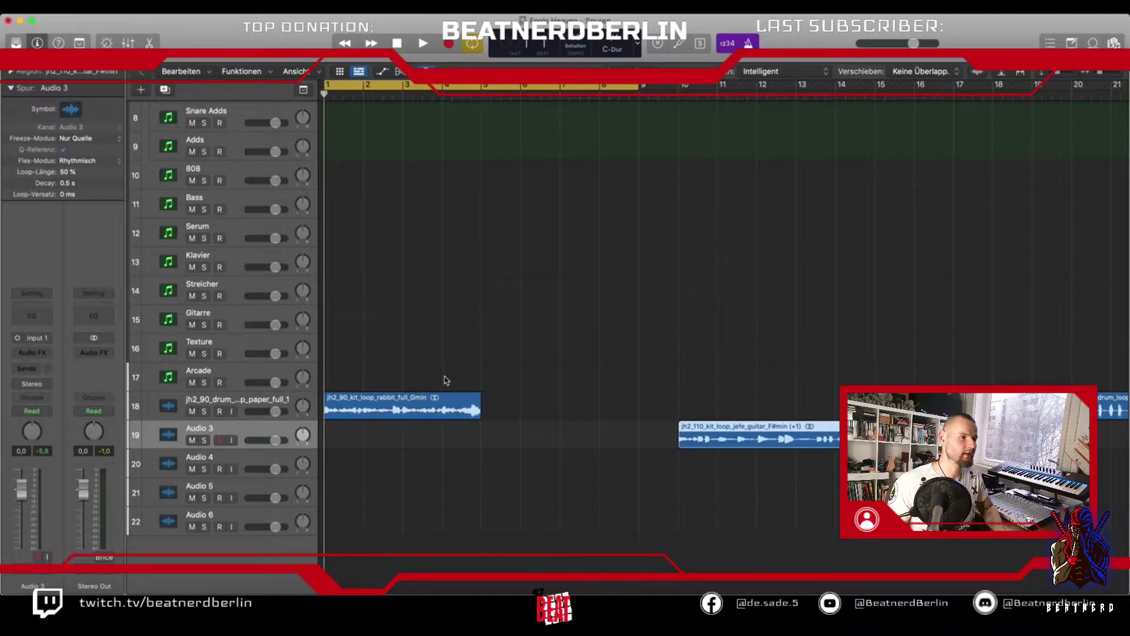
pyautogui.press('super+Right')
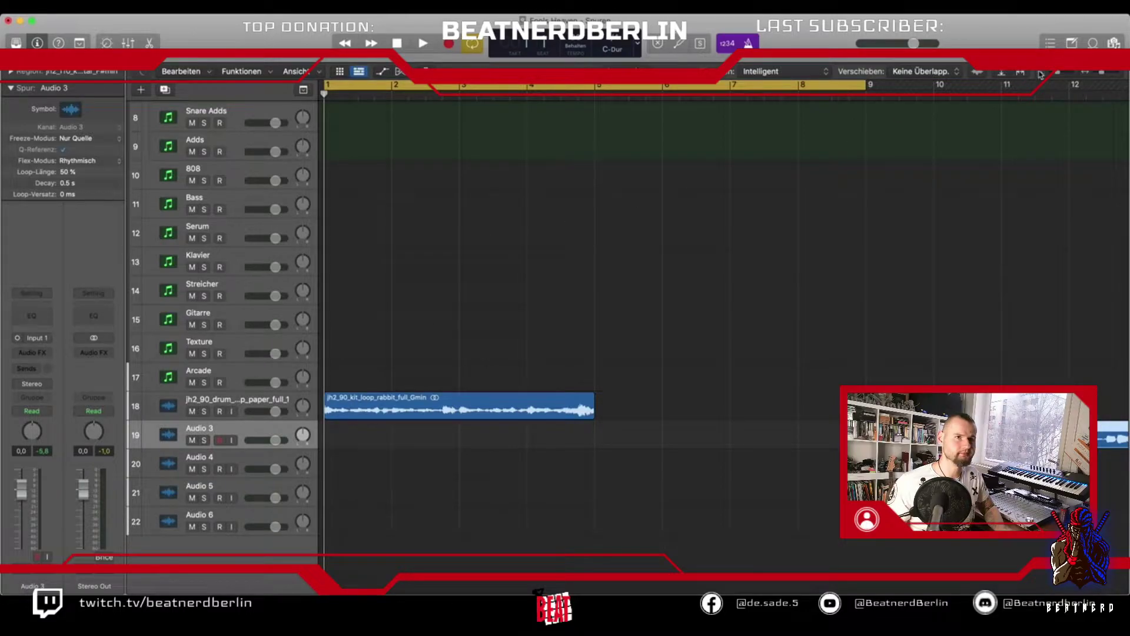
pyautogui.press('super+Down')
pyautogui.press('super+Down')
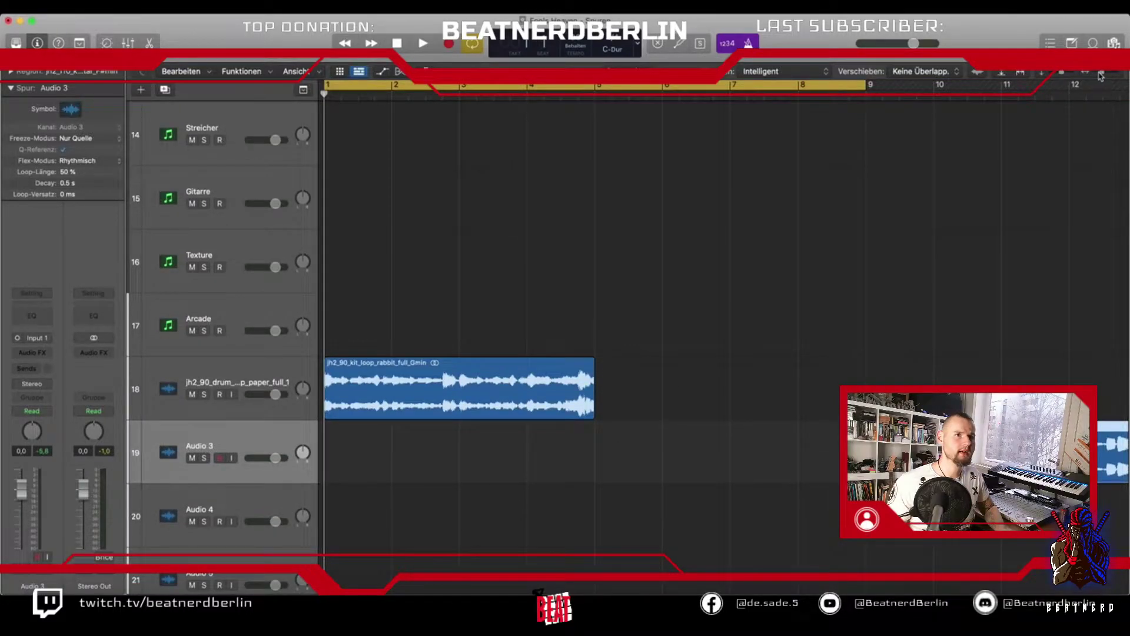
pyautogui.press('super+Right')
pyautogui.press('super+Right')
pyautogui.press('Return')
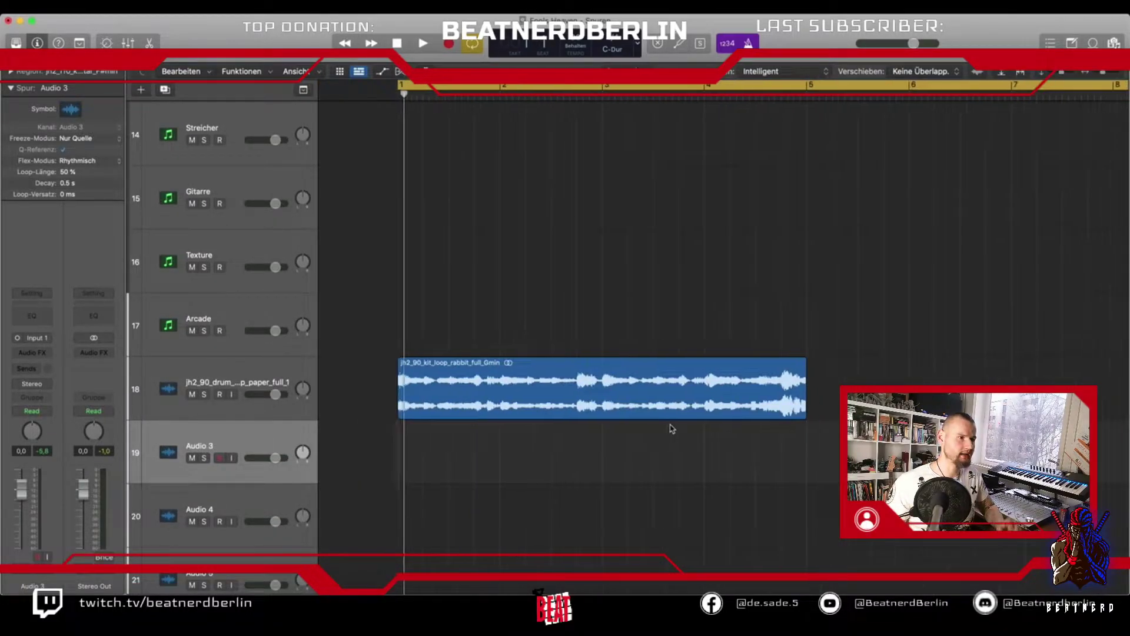
pyautogui.press('t')
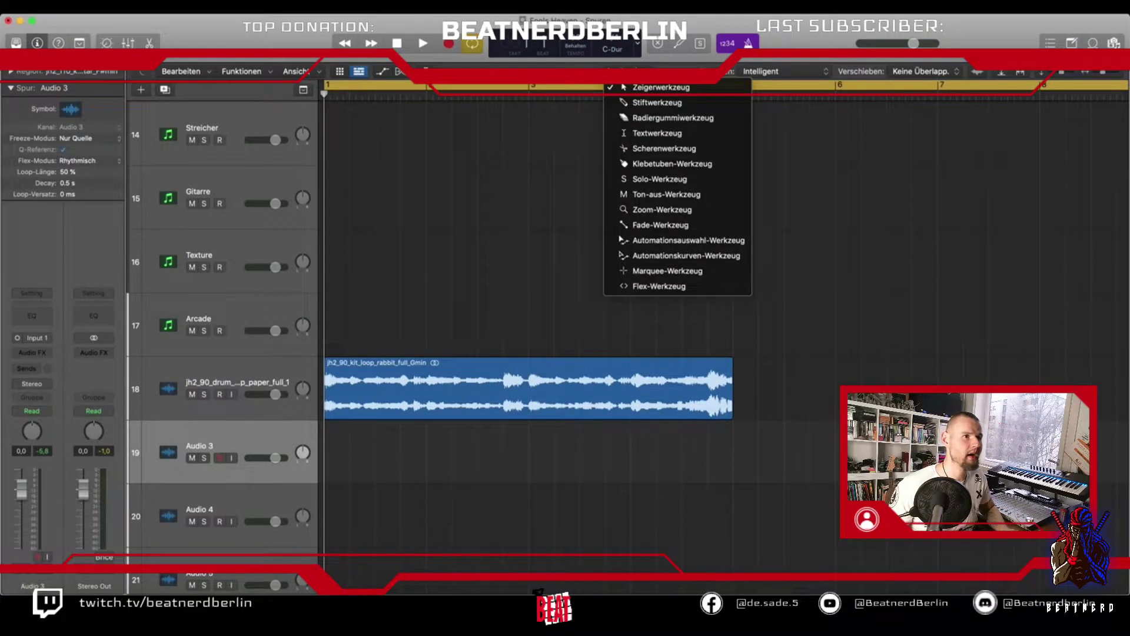
pyautogui.click(636, 156)
pyautogui.click(348, 91)
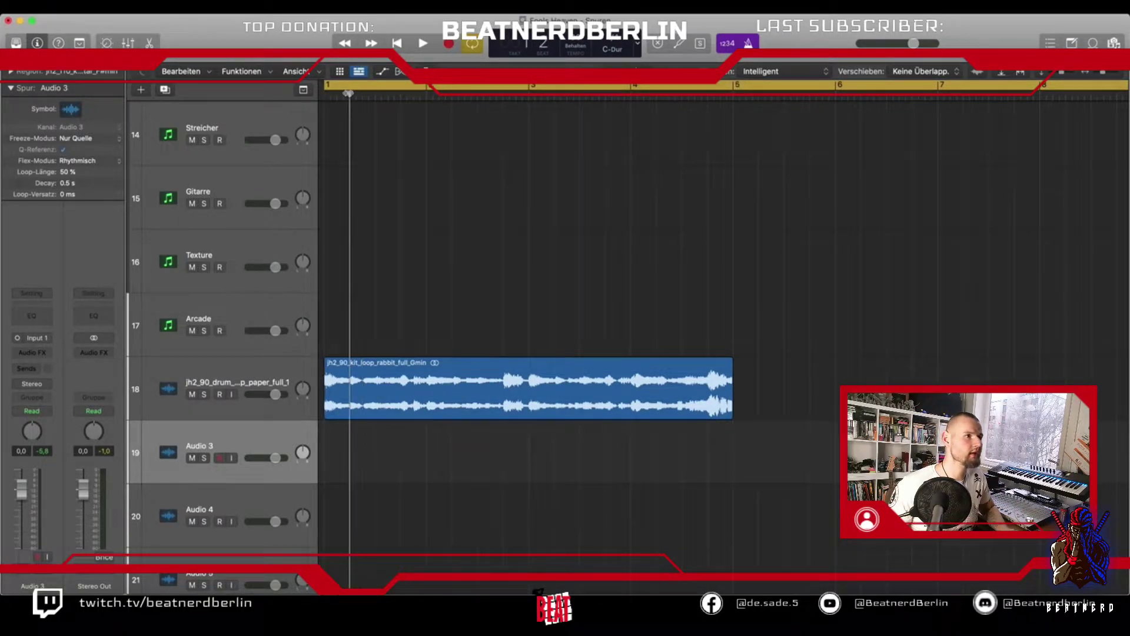
pyautogui.press('space')
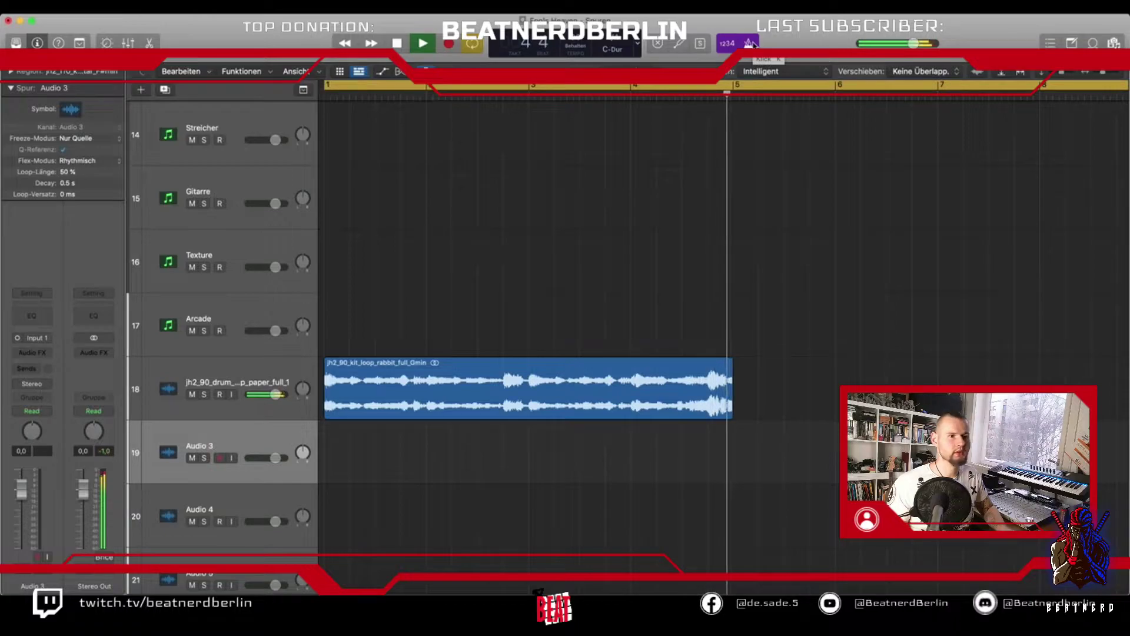
pyautogui.press('space')
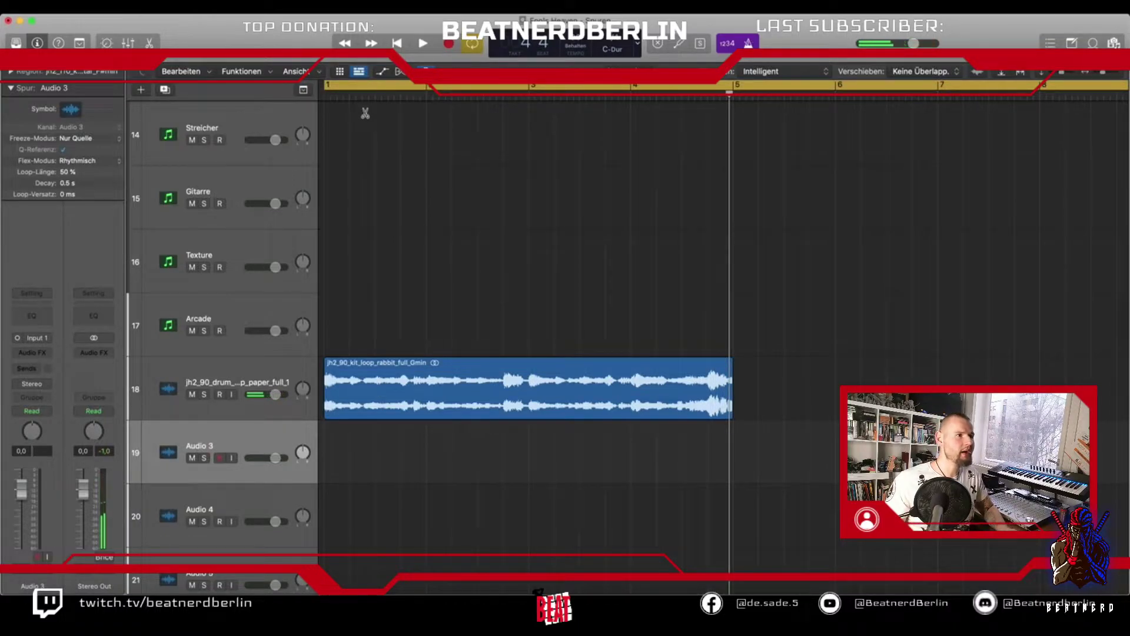
# Split the rabbit kit loop at beats 2, 3 and 4 of bar 1 and at the start of bar 2.
pyautogui.click(349, 96)
pyautogui.click(348, 412)
pyautogui.press('super+t')
pyautogui.click(375, 95)
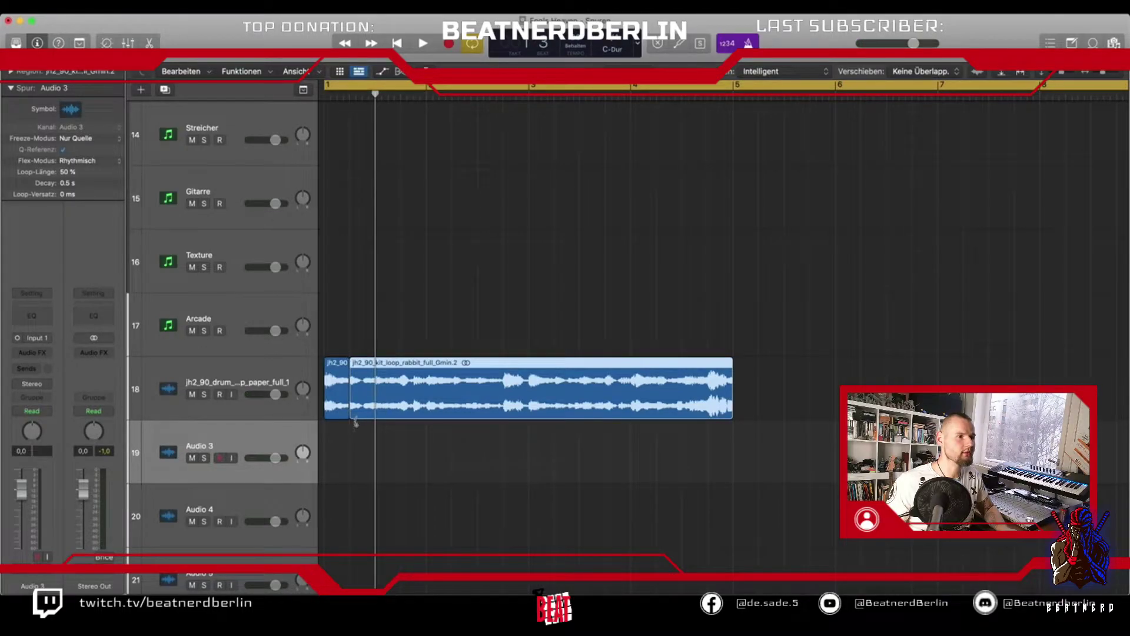
pyautogui.click(374, 411)
pyautogui.moveTo(393, 95); pyautogui.dragTo(400, 96)
pyautogui.click(403, 380)
pyautogui.click(426, 94)
pyautogui.click(428, 394)
# Split the rabbit kit loop at beats 2, 3 and 4 of bar 2 and at beats 1, 2 and 3 of bar 3.
pyautogui.moveTo(473, 96); pyautogui.dragTo(454, 95)
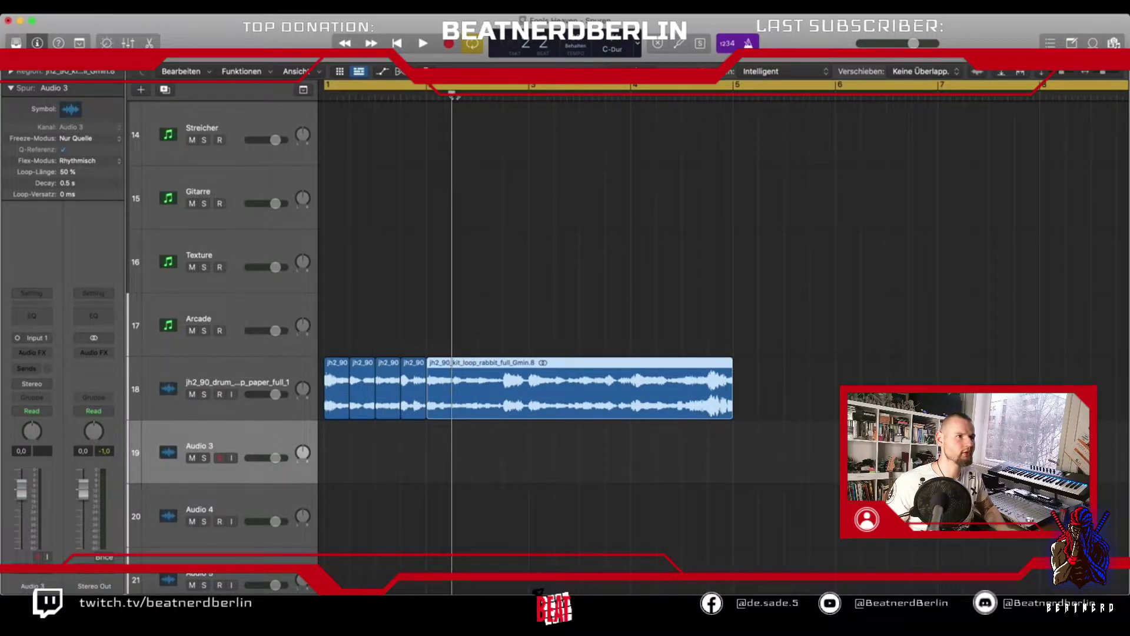
pyautogui.click(453, 377)
pyautogui.click(484, 96)
pyautogui.moveTo(484, 95); pyautogui.dragTo(580, 98)
pyautogui.click(477, 380)
pyautogui.click(503, 405)
pyautogui.click(529, 395)
pyautogui.click(555, 369)
pyautogui.click(580, 414)
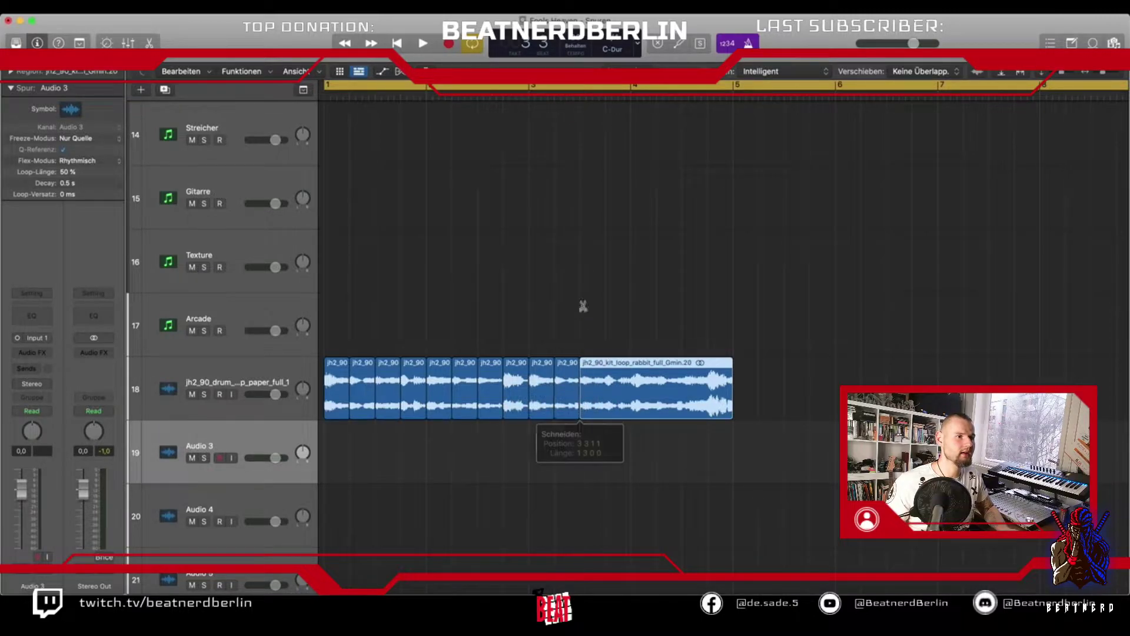
# Split the rest of the rabbit kit loop at beat 4 of bar 3 and at every beat of bar 4.
pyautogui.click(605, 355)
pyautogui.click(639, 94)
pyautogui.click(632, 370)
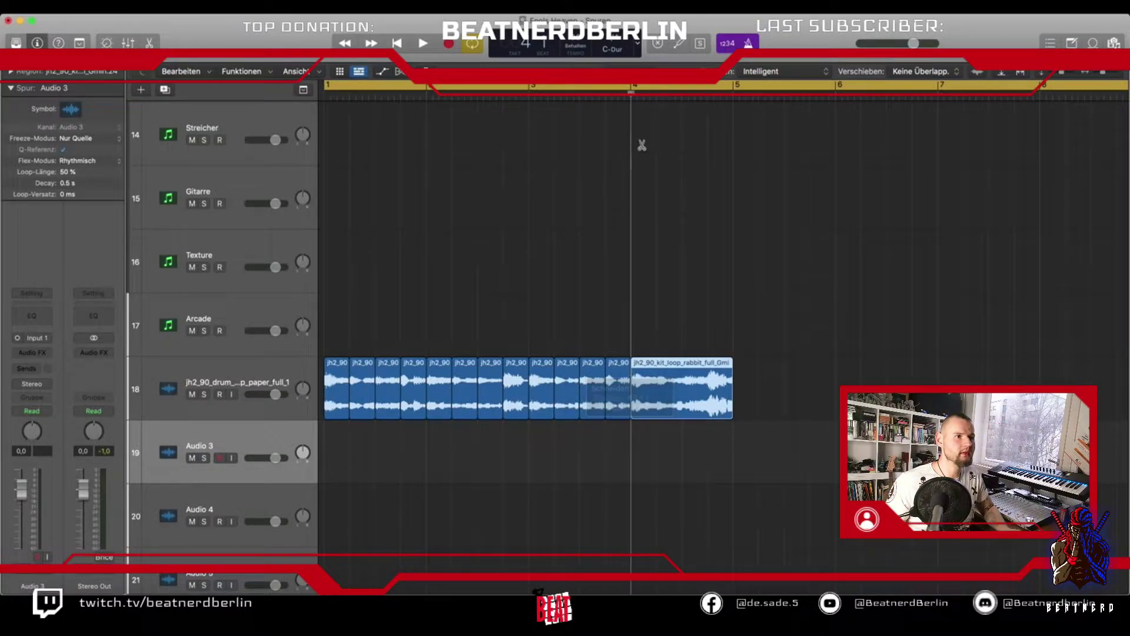
pyautogui.click(657, 95)
pyautogui.click(656, 372)
pyautogui.click(683, 96)
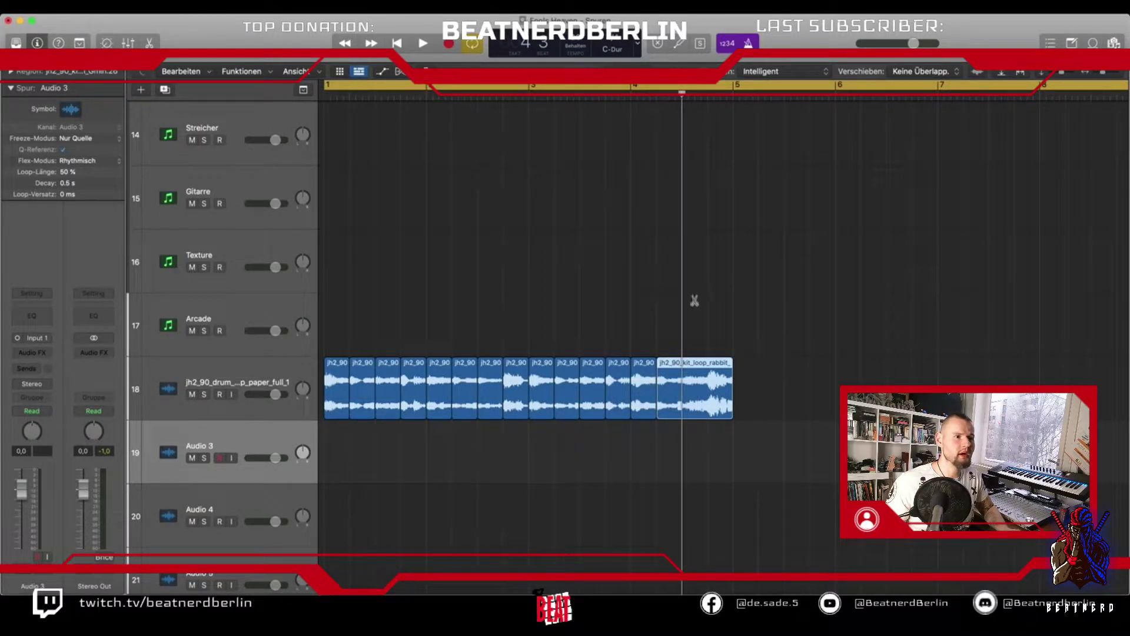
pyautogui.click(683, 369)
pyautogui.click(708, 95)
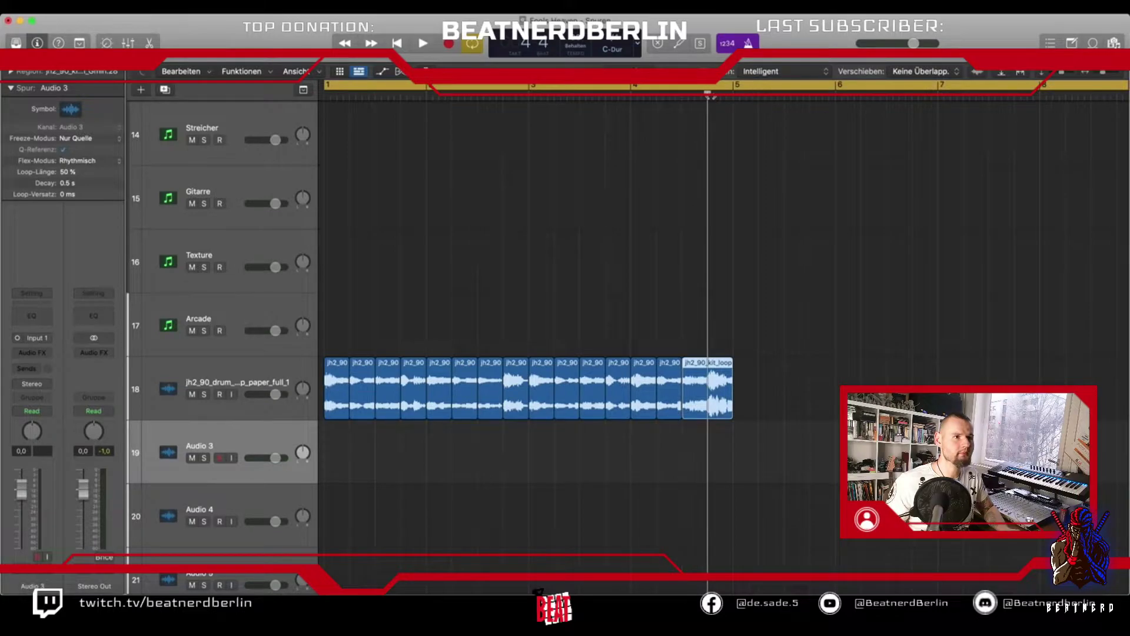
pyautogui.click(708, 406)
# Return to the Pointer tool, copy all rabbit kit slices to the Audio 4 track and mute that track.
pyautogui.press('t')
pyautogui.press('t')
pyautogui.moveTo(798, 340); pyautogui.dragTo(347, 512)
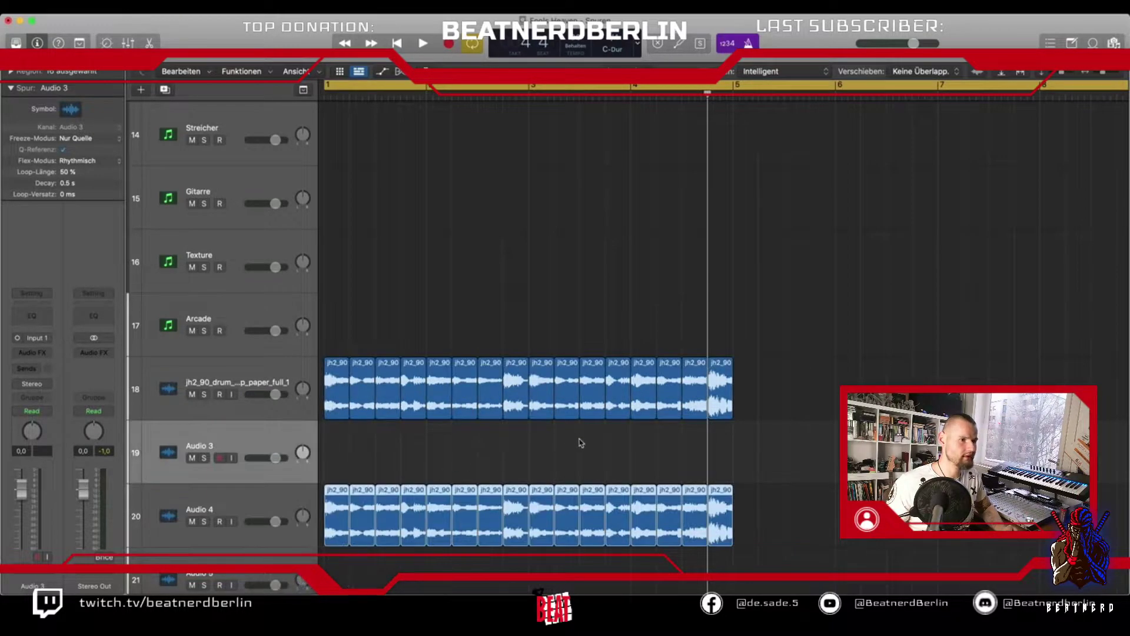
pyautogui.click(203, 521)
pyautogui.click(192, 521)
pyautogui.click(204, 522)
# Move the original slices from track 18 to a muted Audio 5 track and reorder the empty Audio 3 track below Audio 6.
pyautogui.moveTo(861, 360); pyautogui.dragTo(334, 404)
pyautogui.scroll(-3, 361, 489)
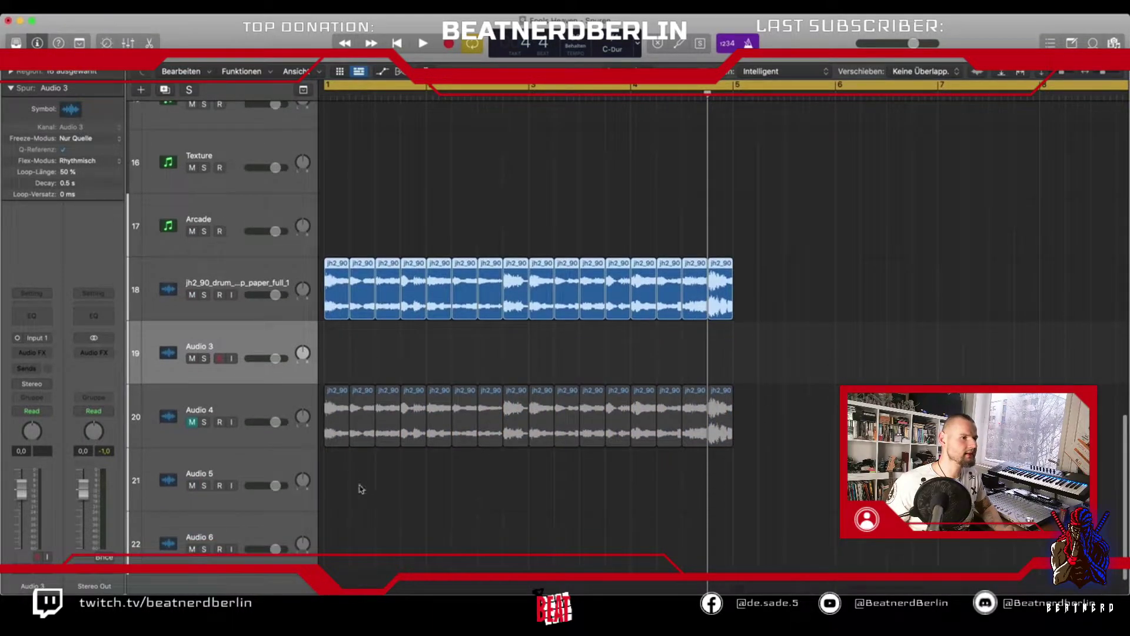
pyautogui.moveTo(325, 318); pyautogui.dragTo(260, 549)
pyautogui.click(192, 415)
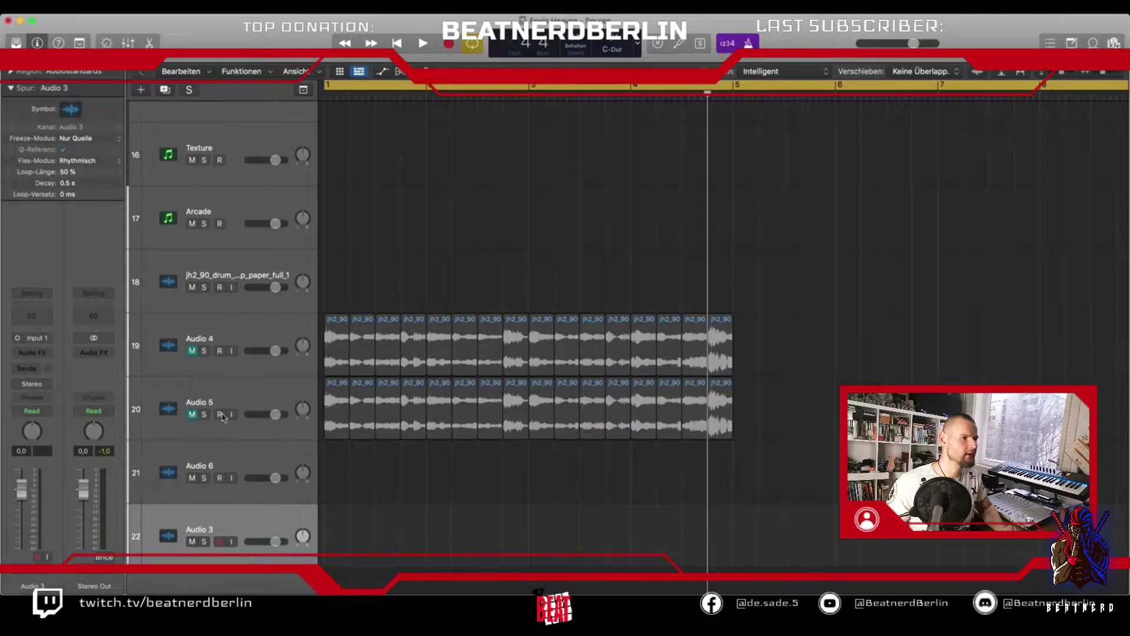
pyautogui.scroll(3, 304, 408)
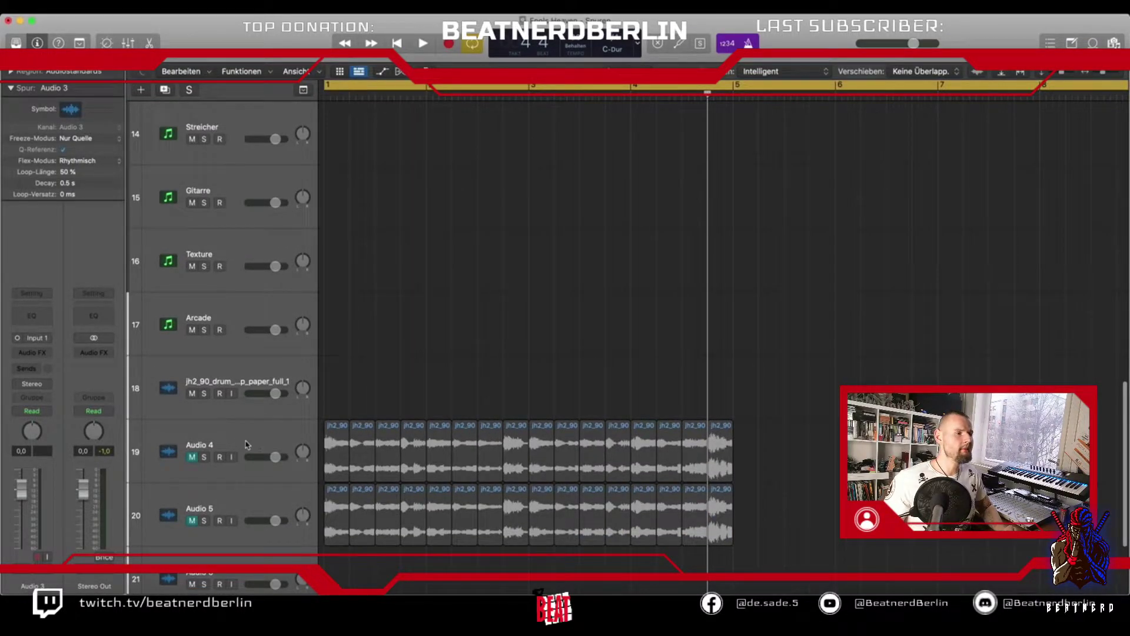
# Unmute Audio 4 and play its slices from the start of bar 1.
pyautogui.click(193, 457)
pyautogui.click(240, 442)
pyautogui.press('Return')
pyautogui.press('space')
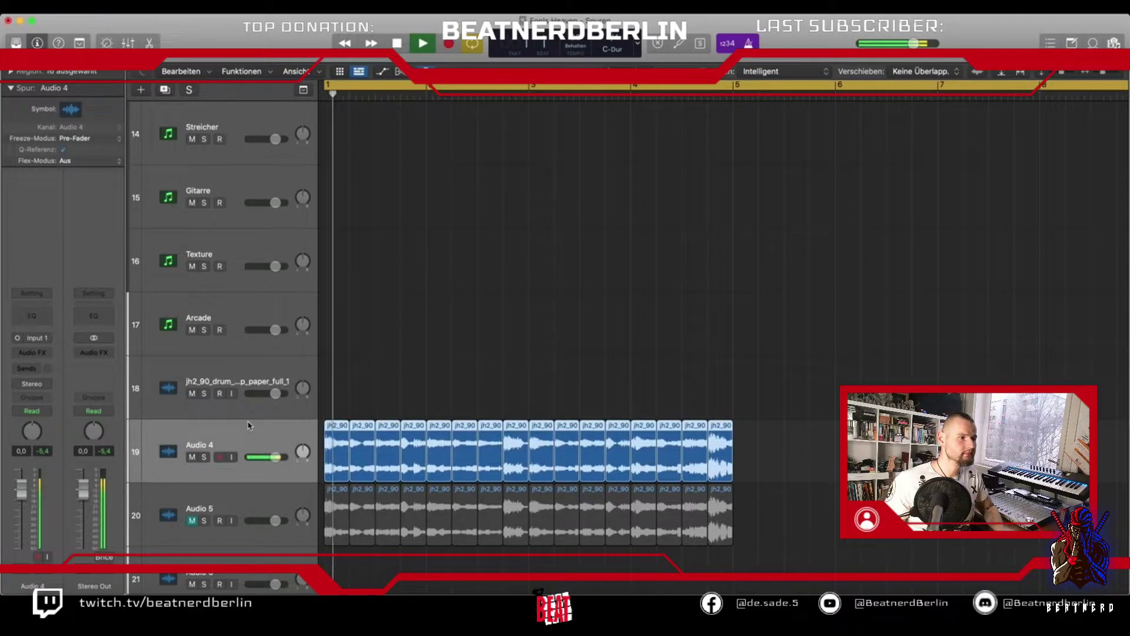
pyautogui.press('space')
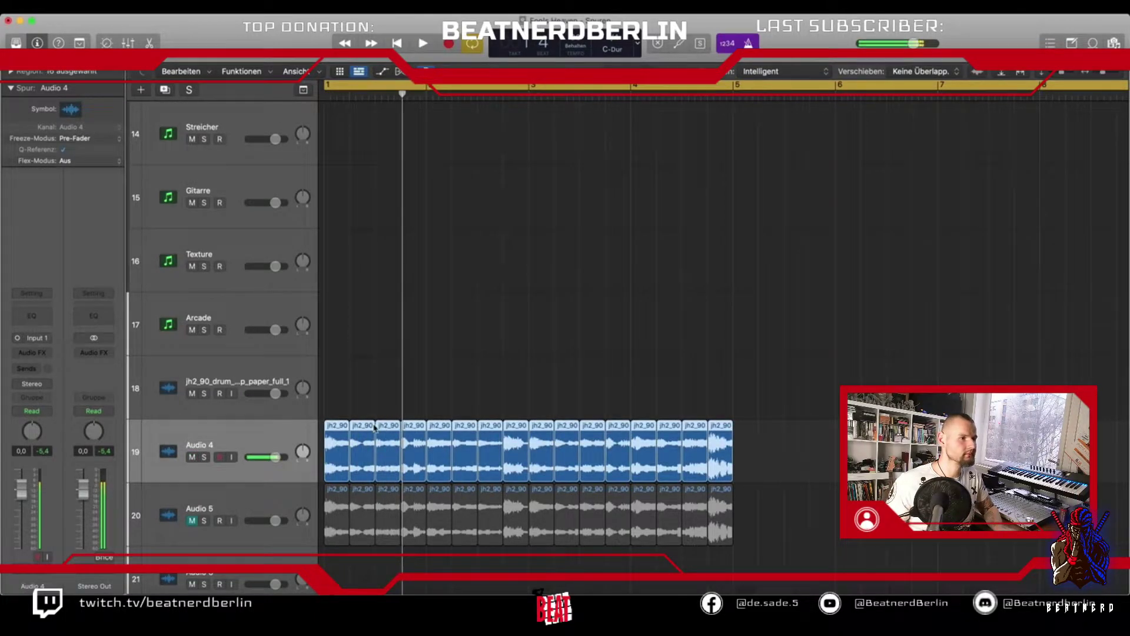
# Move the beat 3 slice of bar 1 from Audio 4 to the start of track 18, mute Audio 4 and play.
pyautogui.click(377, 433)
pyautogui.moveTo(378, 433); pyautogui.dragTo(339, 399)
pyautogui.click(193, 457)
pyautogui.press('space')
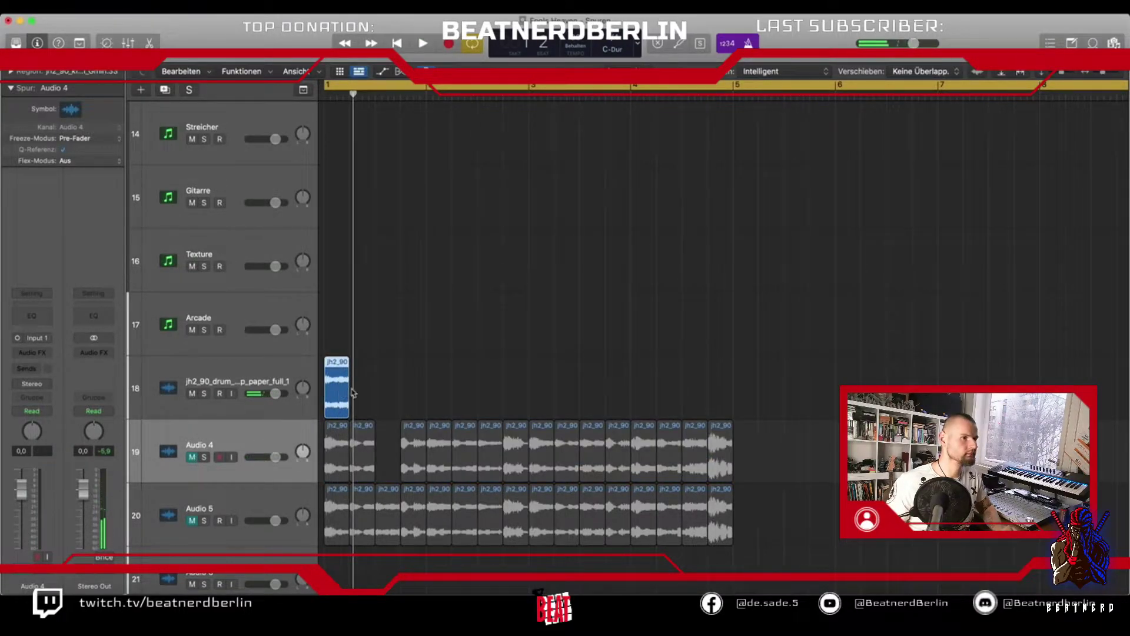
# Copy the slice on track 18 to beat 2, and shift both slices so they start at beat 4 of bar 1.
pyautogui.moveTo(346, 393); pyautogui.dragTo(367, 398)
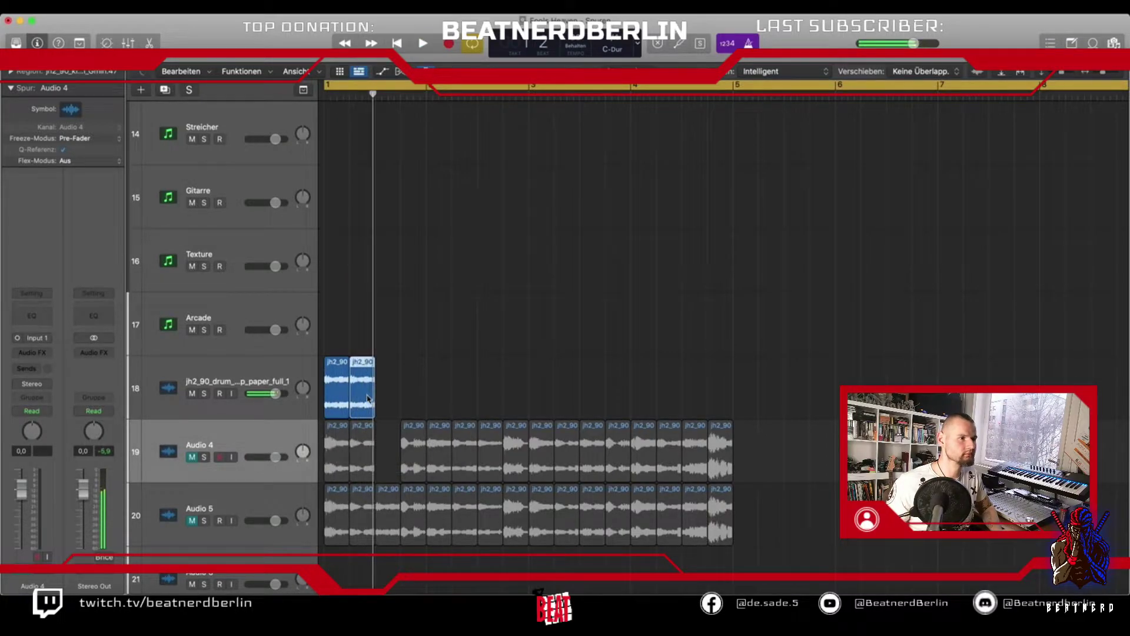
pyautogui.moveTo(338, 399); pyautogui.dragTo(415, 399)
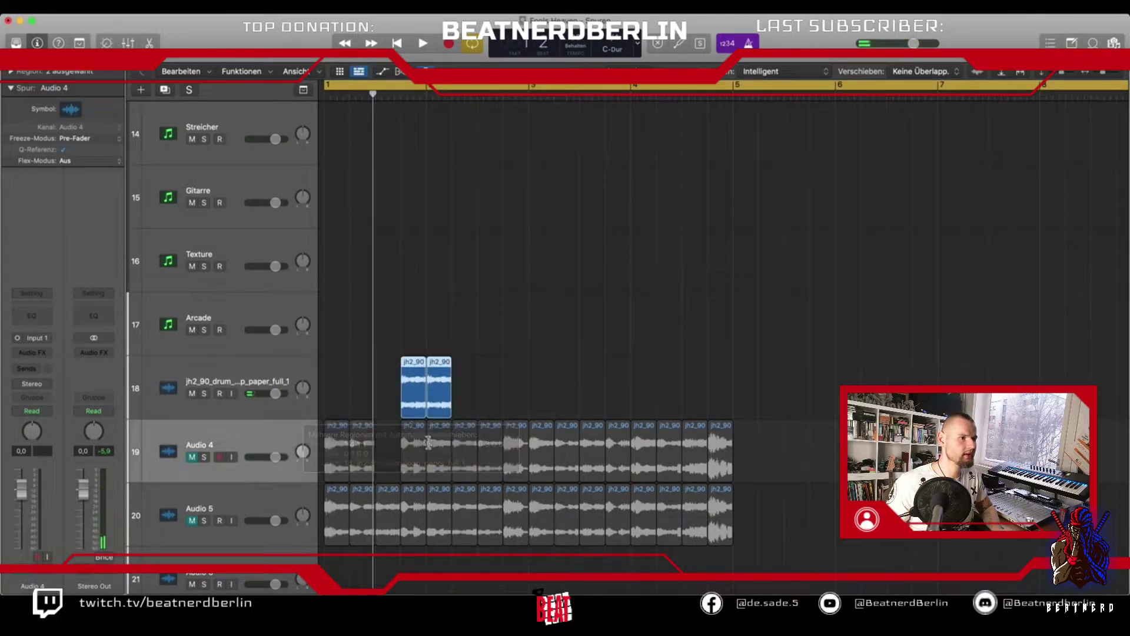
# Mute track 18, unmute Audio 4 and listen to the remaining slices through bar 2.
pyautogui.click(193, 456)
pyautogui.click(192, 394)
pyautogui.press('space')
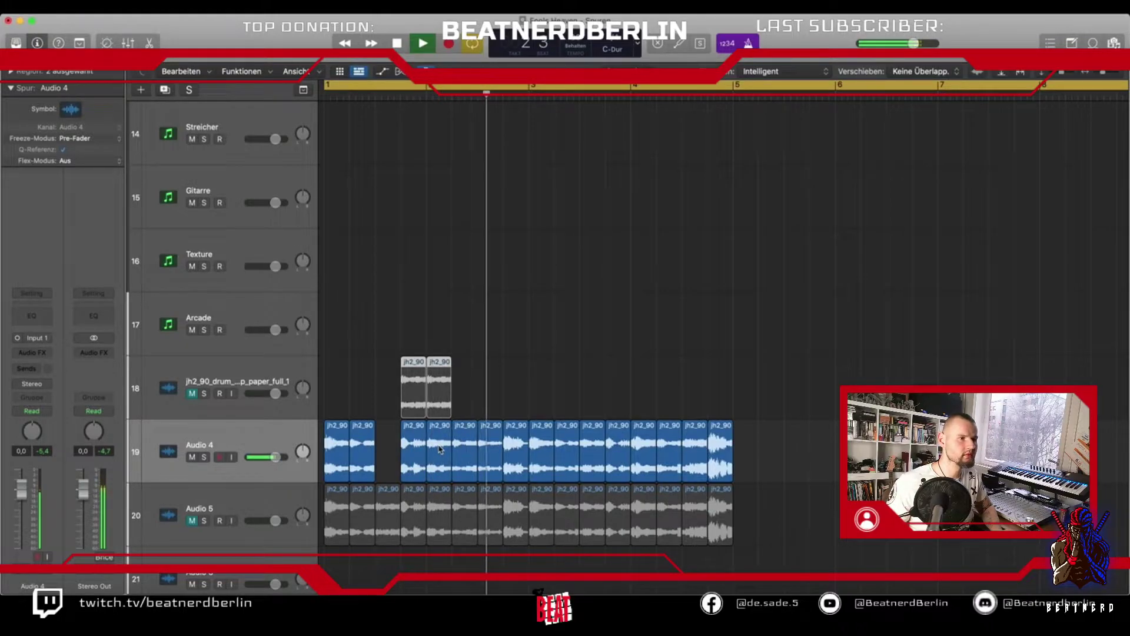
pyautogui.press('space')
# Move Audio 4's first slice of bar 2 to bar 1 on track 18, and copy the following two slices to beats 2 and 3.
pyautogui.moveTo(490, 411); pyautogui.dragTo(337, 386)
pyautogui.click(439, 448)
pyautogui.click(472, 456)
pyautogui.moveTo(469, 457); pyautogui.dragTo(368, 396)
# Unmute track 18, mute Audio 4 and play the rearranged slices.
pyautogui.click(192, 394)
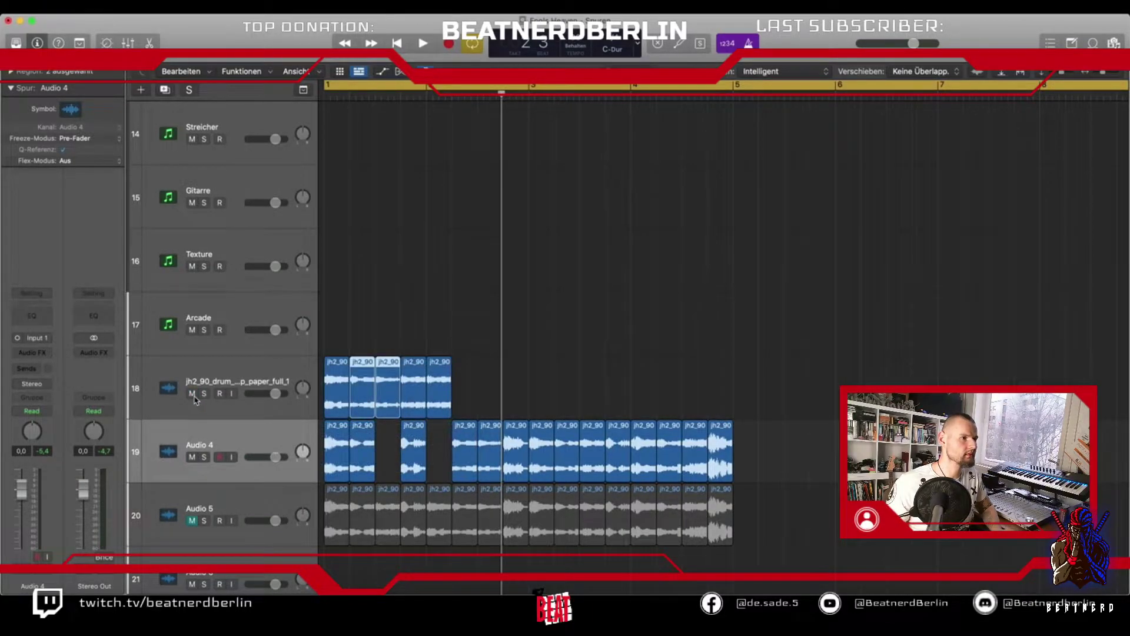
pyautogui.press('space')
pyautogui.click(192, 457)
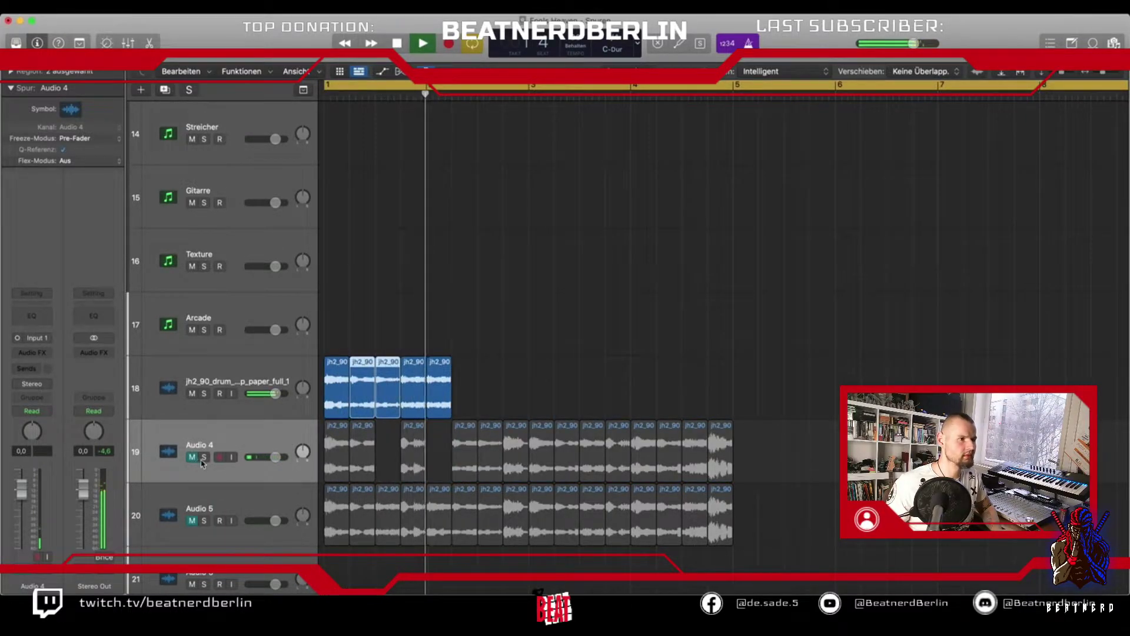
pyautogui.press('space')
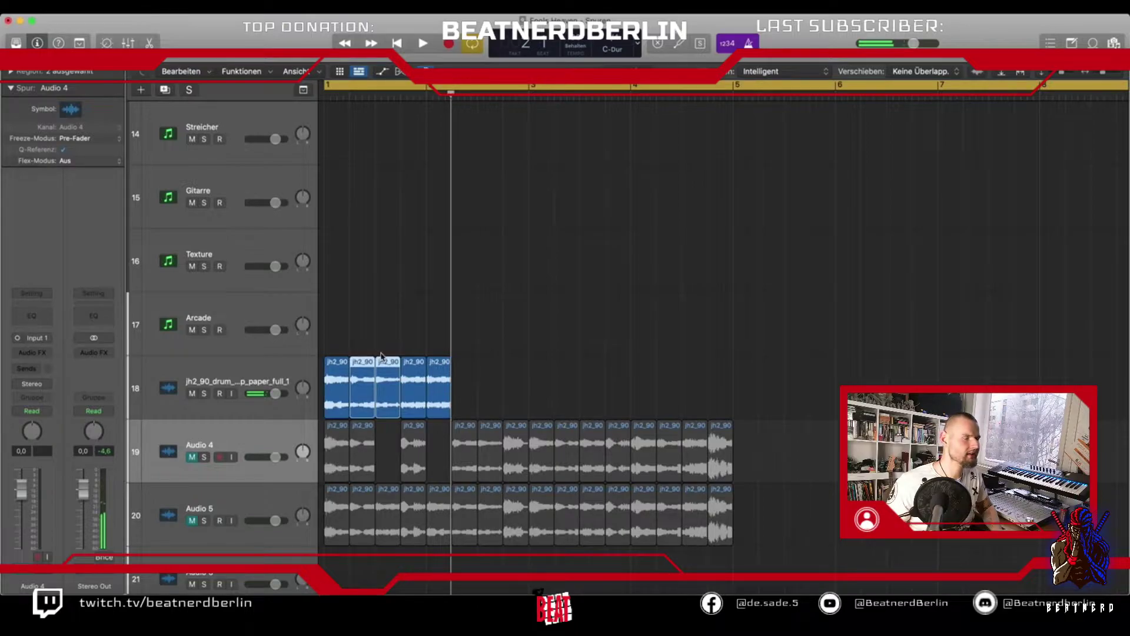
# Replay the opening of track 18 and delete its two slices from beat 4 of bar 1 onward.
pyautogui.press('space')
pyautogui.press('space')
pyautogui.moveTo(461, 358); pyautogui.dragTo(406, 399)
pyautogui.press('Delete')
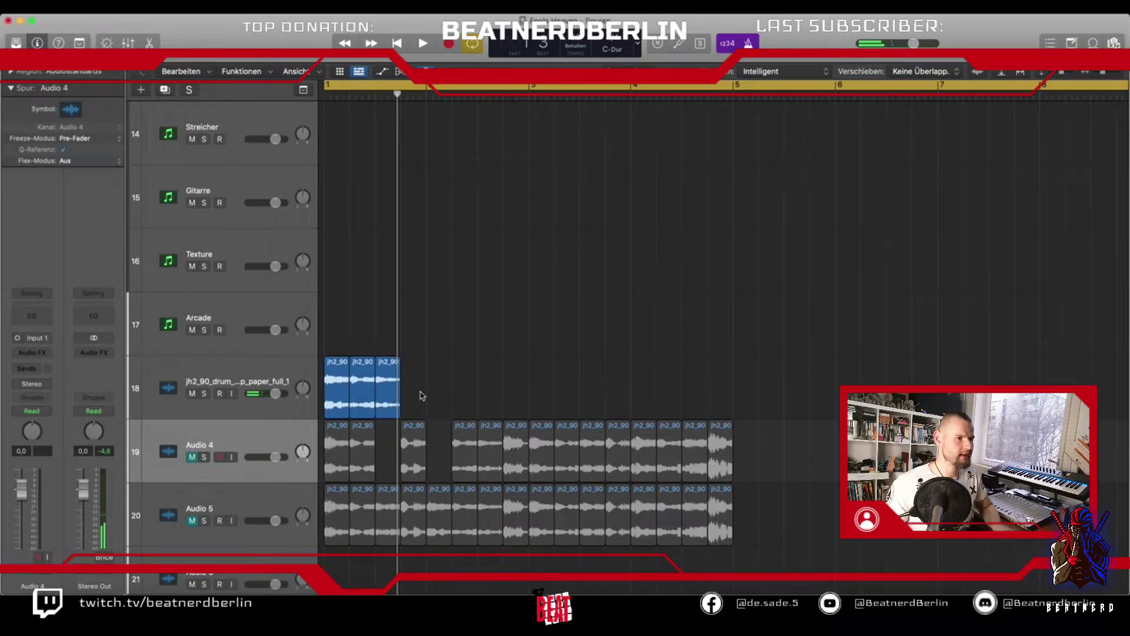
# Audition Audio 4 soloed with the cycle range off, and copy its beat 4 slice of bar 2 to beat 4 of bar 1 on track 18.
pyautogui.click(203, 457)
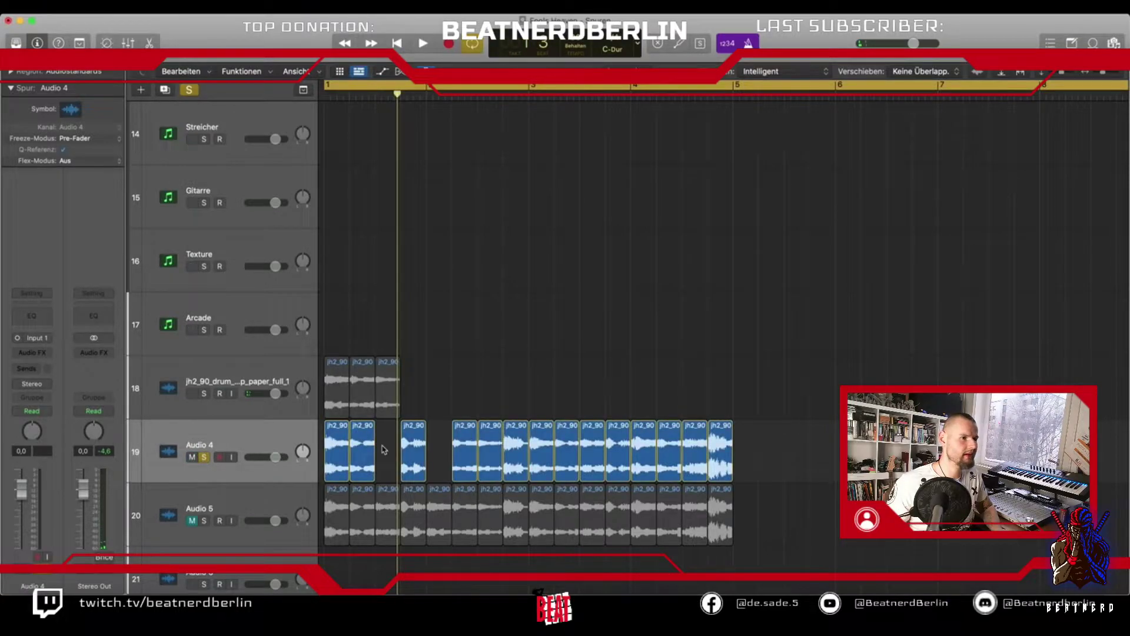
pyautogui.press('space')
pyautogui.doubleClick(483, 86)
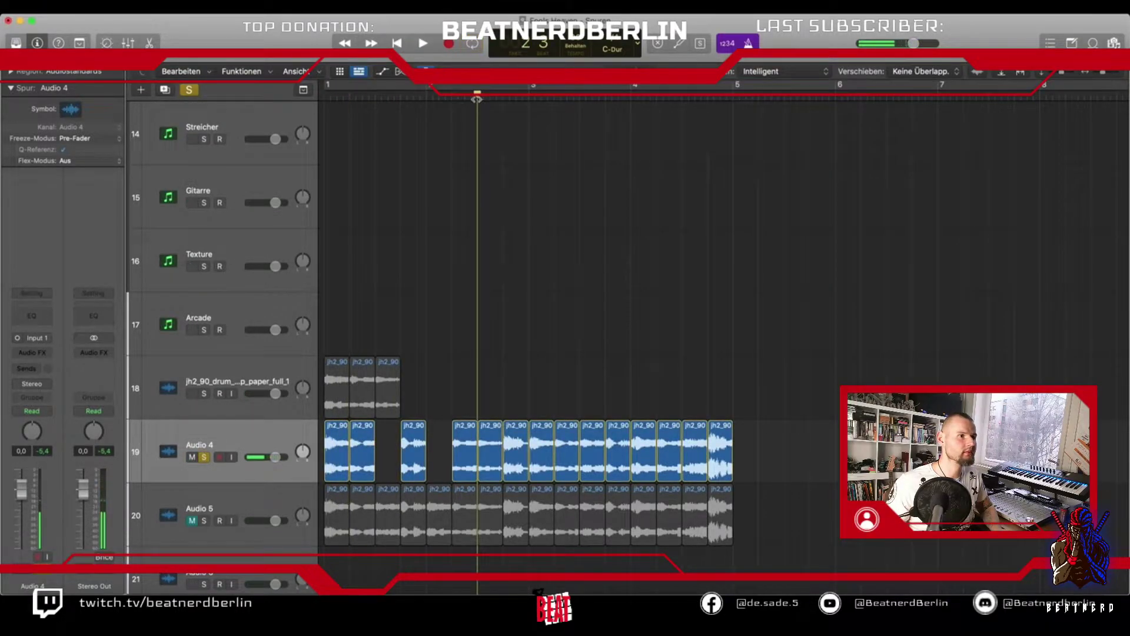
pyautogui.press('space')
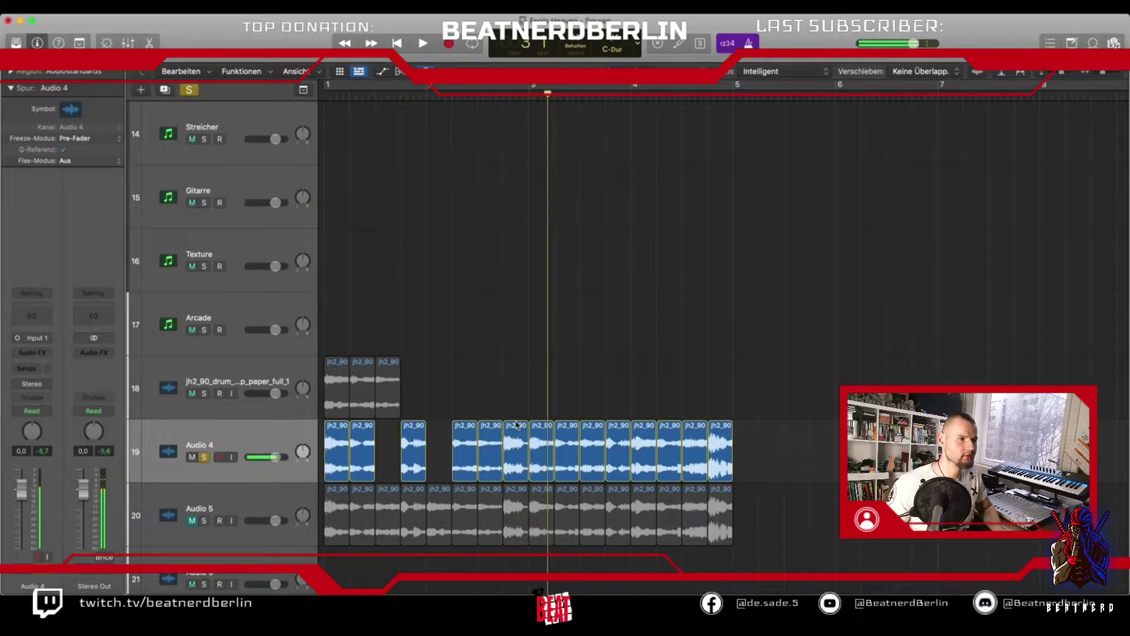
pyautogui.moveTo(519, 447); pyautogui.dragTo(437, 379)
# Audition Audio 4 through bars 3 and 4, and extend track 18 with a full slice at bar 2 and a half-beat slice at beat 2.
pyautogui.press('space')
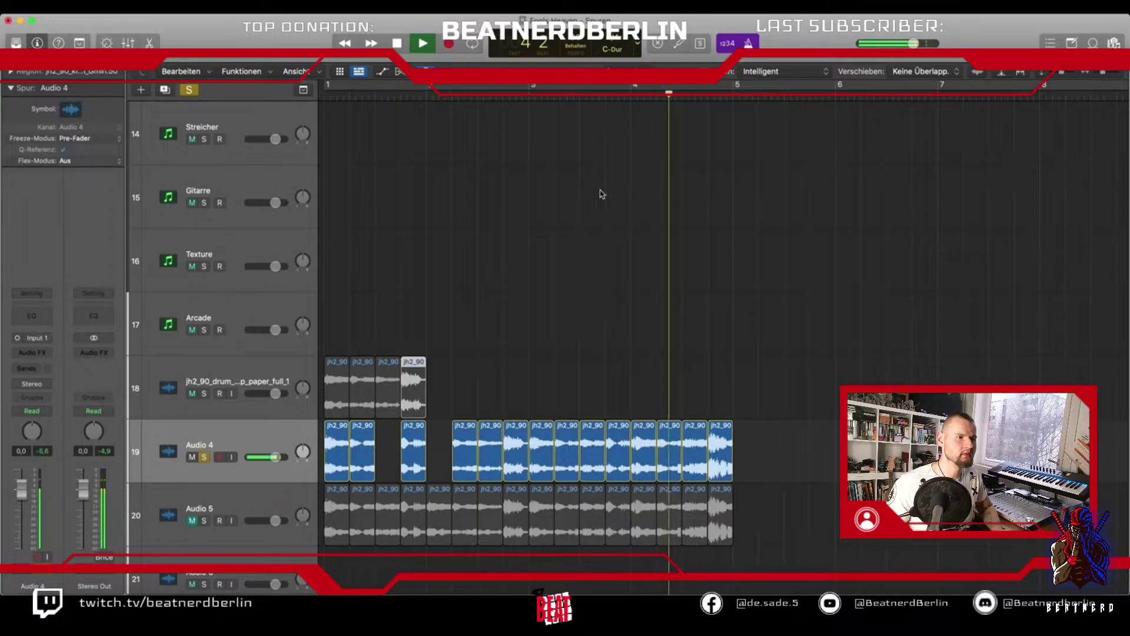
pyautogui.press('space')
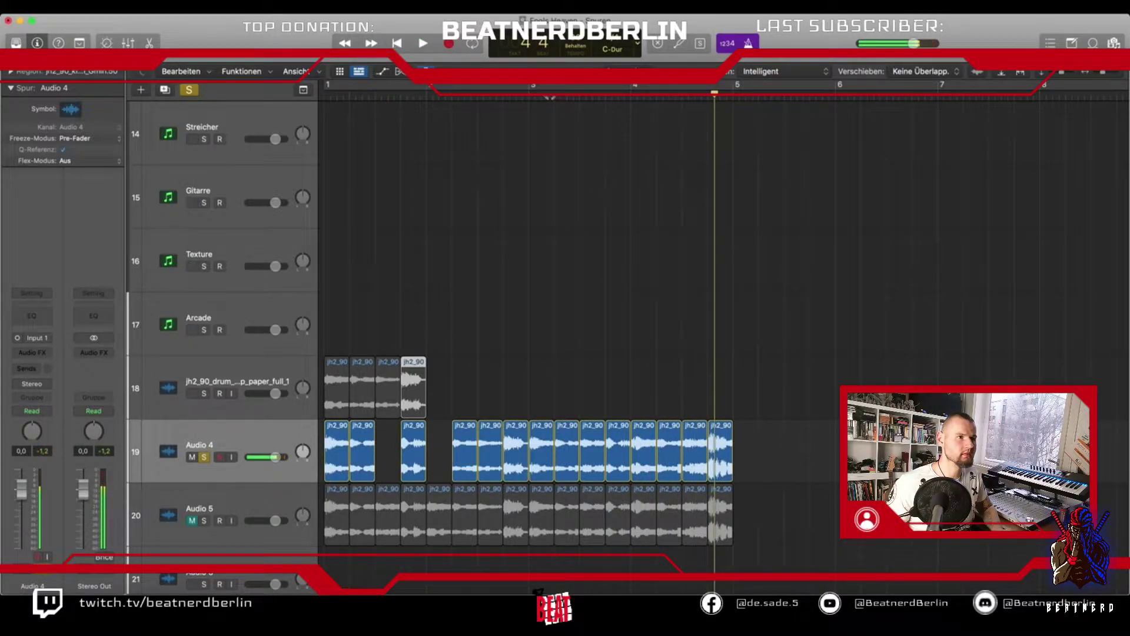
pyautogui.doubleClick(551, 97)
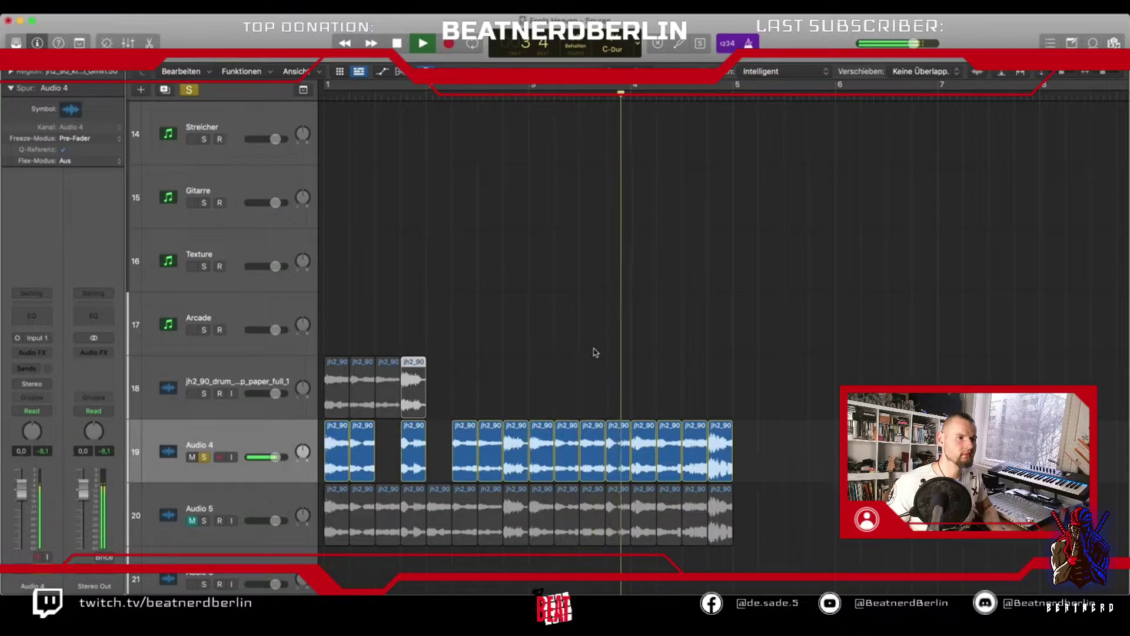
pyautogui.press('space')
pyautogui.moveTo(588, 412); pyautogui.dragTo(465, 412)
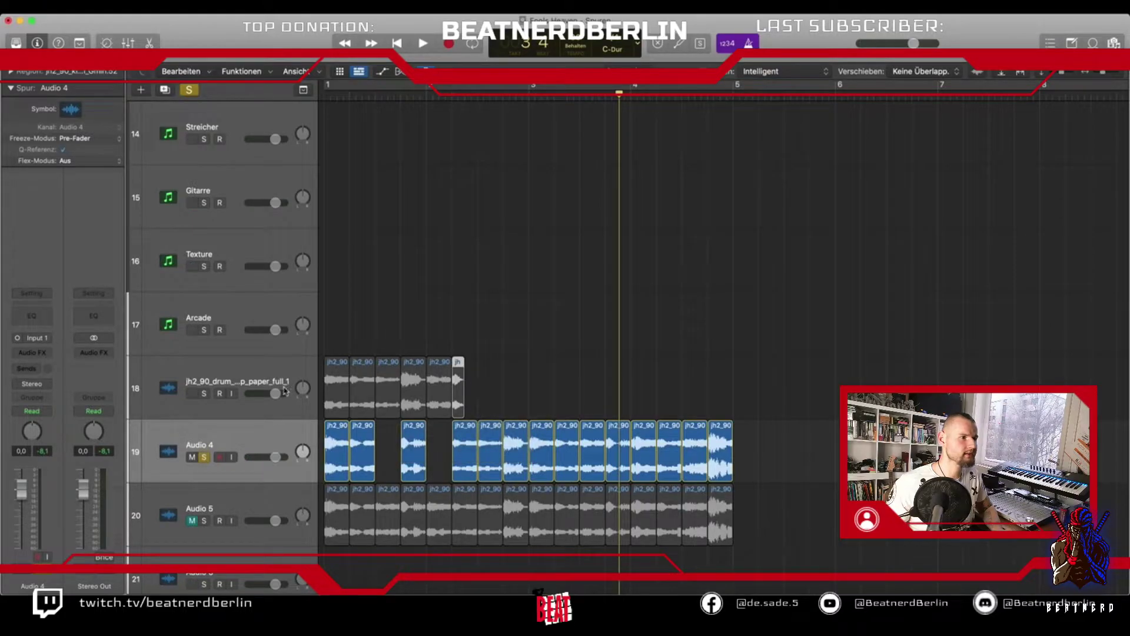
# Unsolo Audio 4, unmute track 18 and play the new slice sequence from the start of bar 1.
pyautogui.click(204, 457)
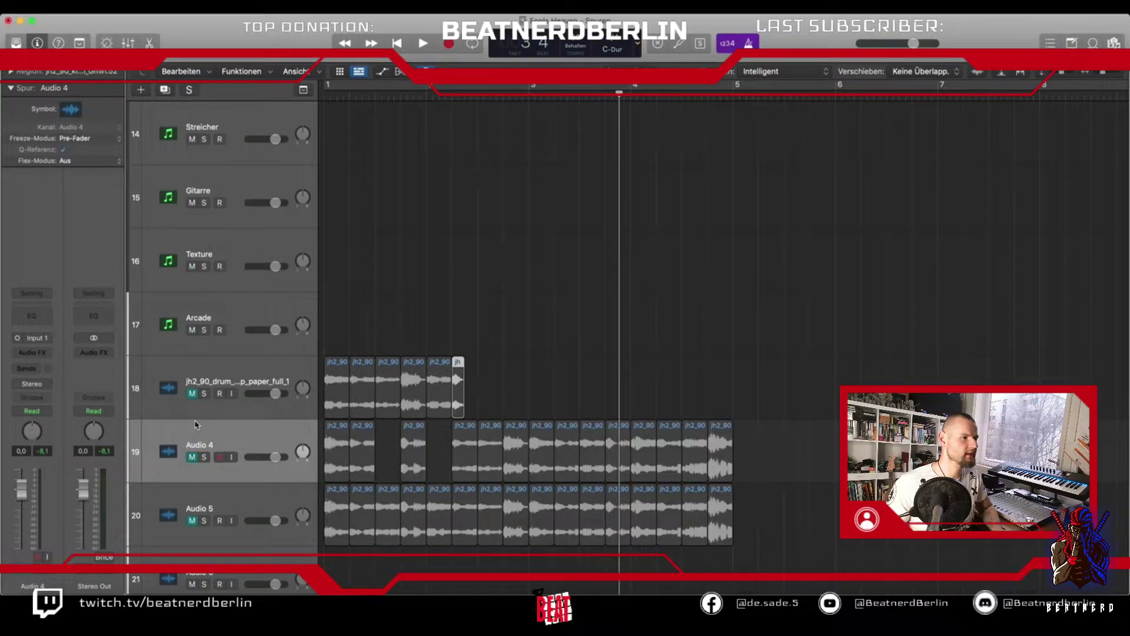
pyautogui.click(199, 396)
pyautogui.click(336, 95)
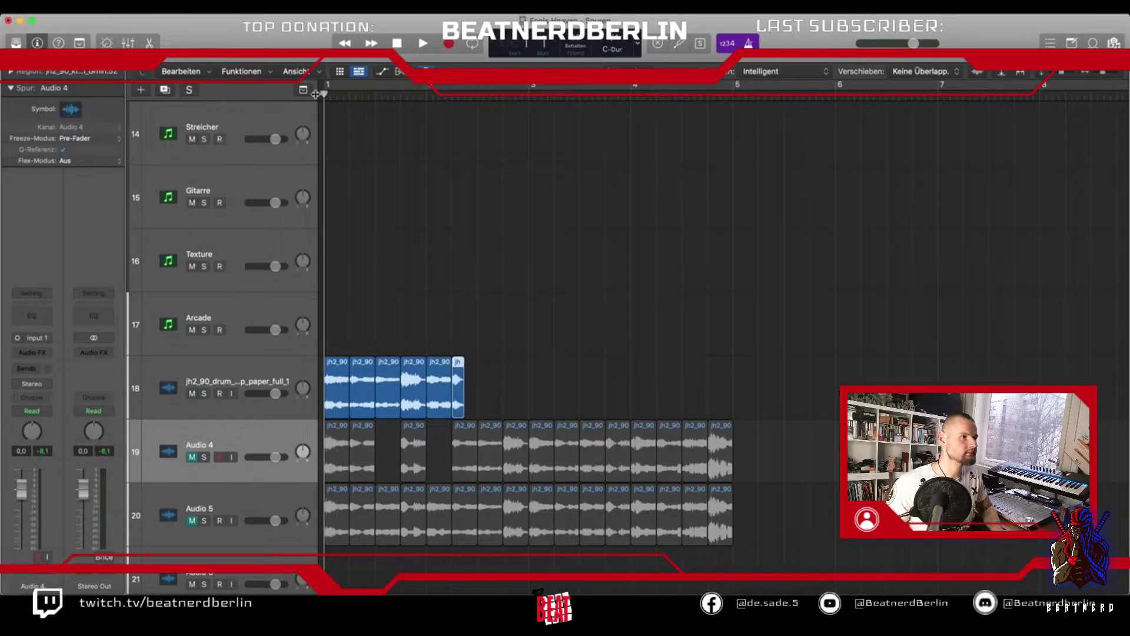
pyautogui.press('space')
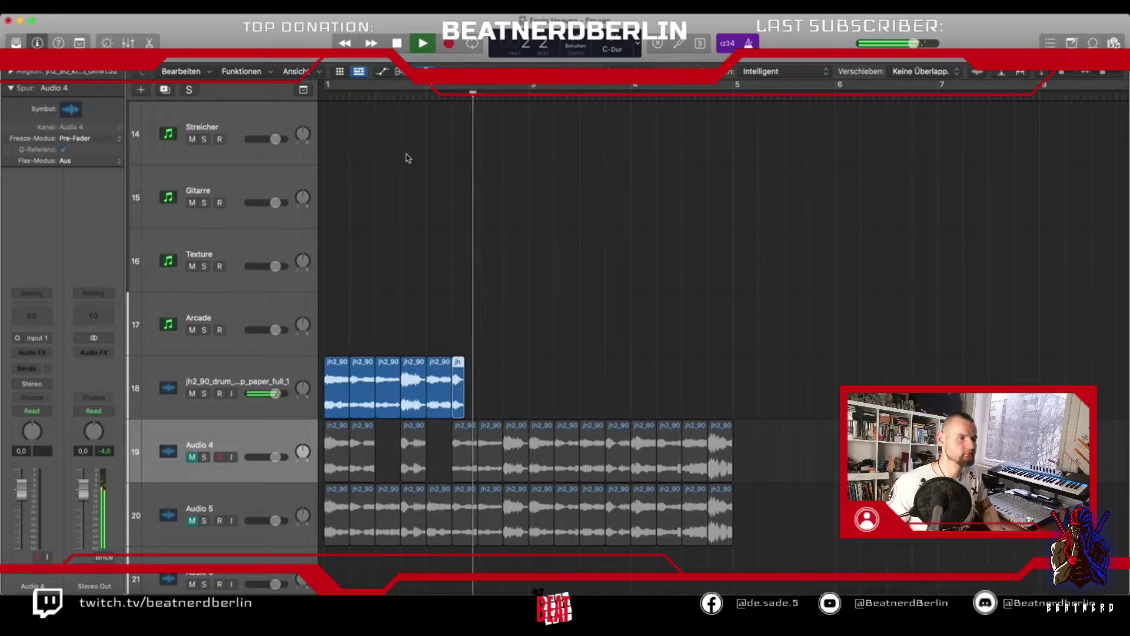
pyautogui.press('space')
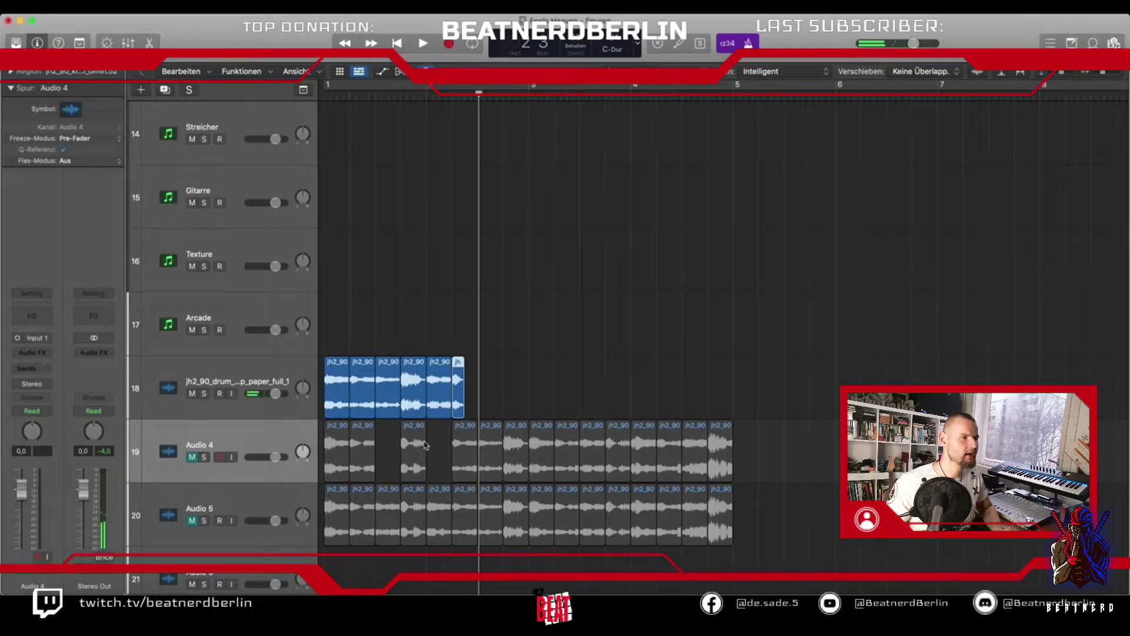
# Move Audio 4's beat 2 slice, shortened to half a beat, to the end of the track 18 sequence and play it from the start.
pyautogui.click(363, 452)
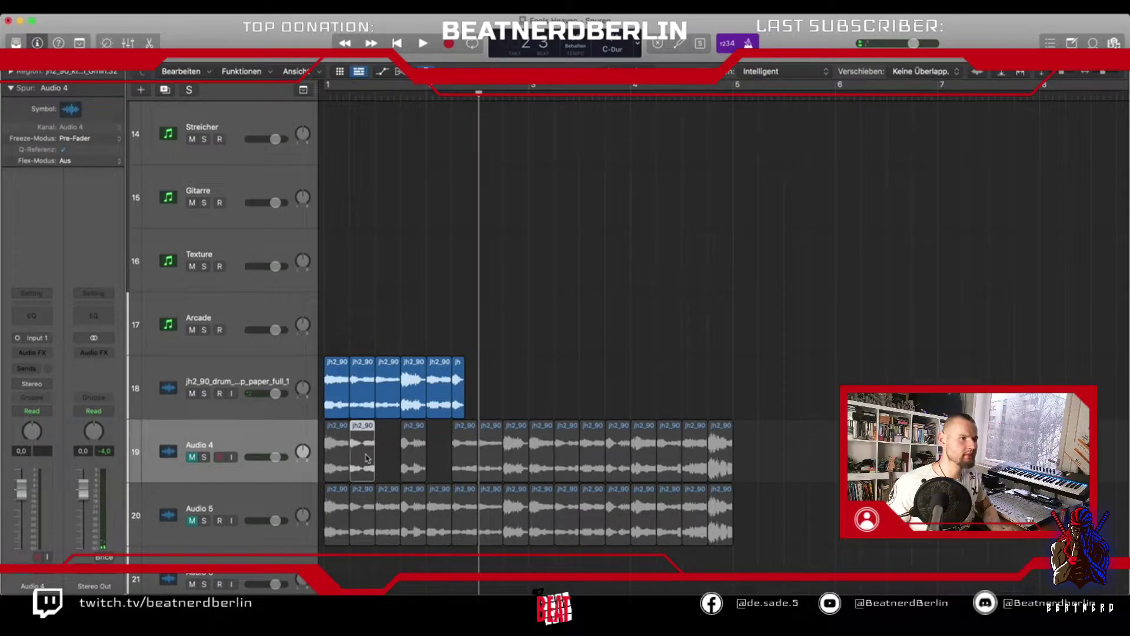
pyautogui.moveTo(379, 445); pyautogui.dragTo(471, 394)
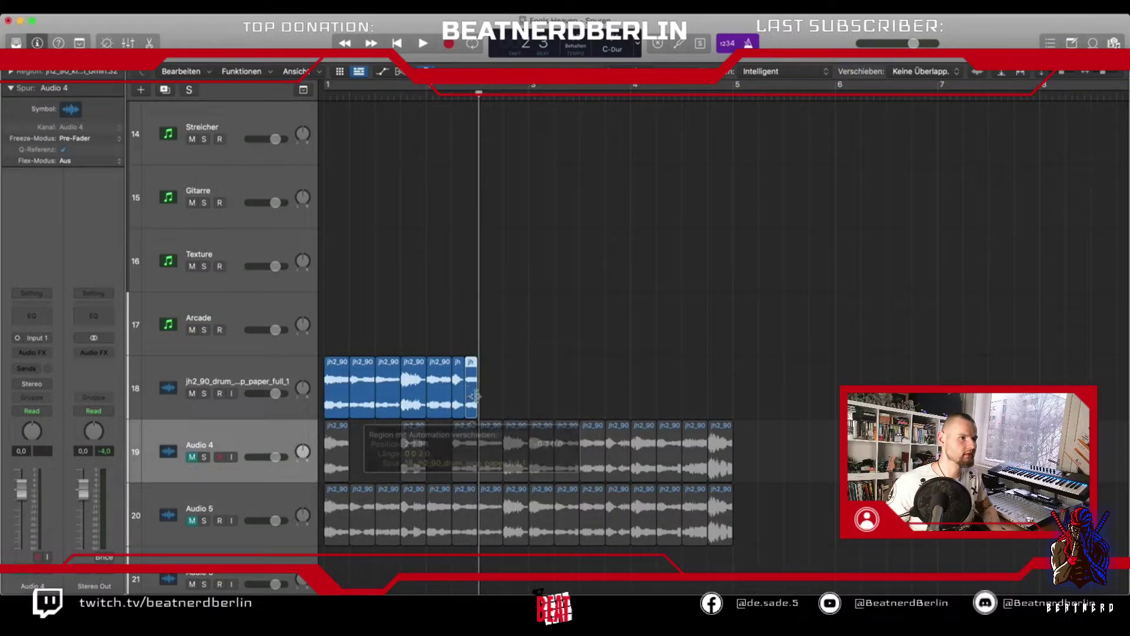
pyautogui.press('Return')
pyautogui.press('space')
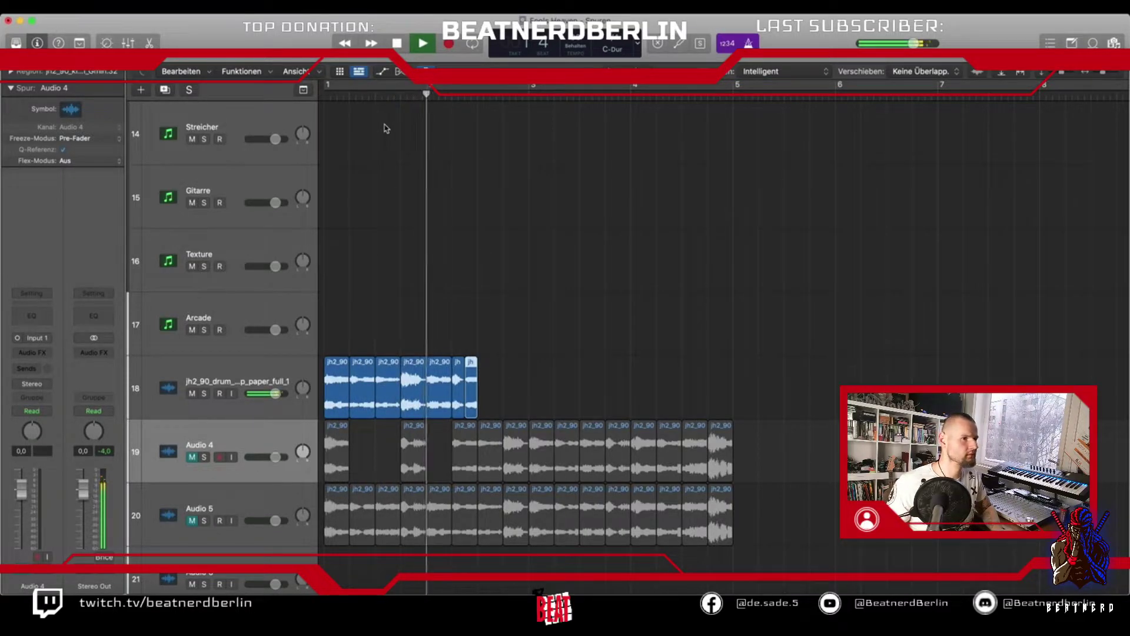
pyautogui.press('space')
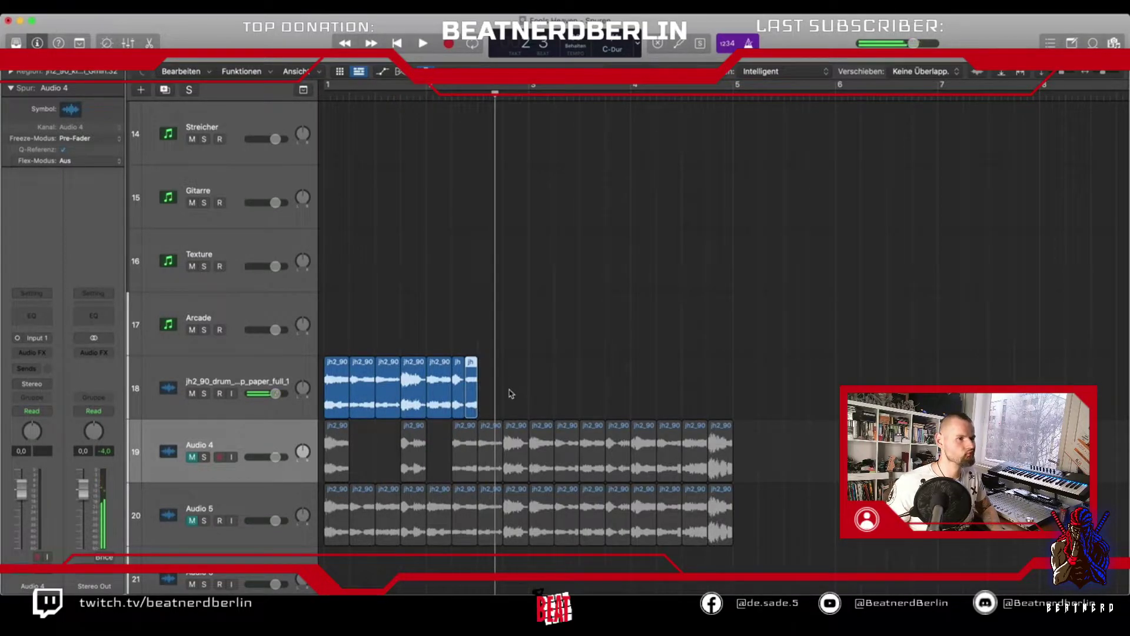
# Move Audio 4's bar 3 beat 2 slice to bar 2 beat 3 on track 18, copy its bar 3 beat 4 slice to beat 4, and play both.
pyautogui.moveTo(444, 396); pyautogui.dragTo(344, 396)
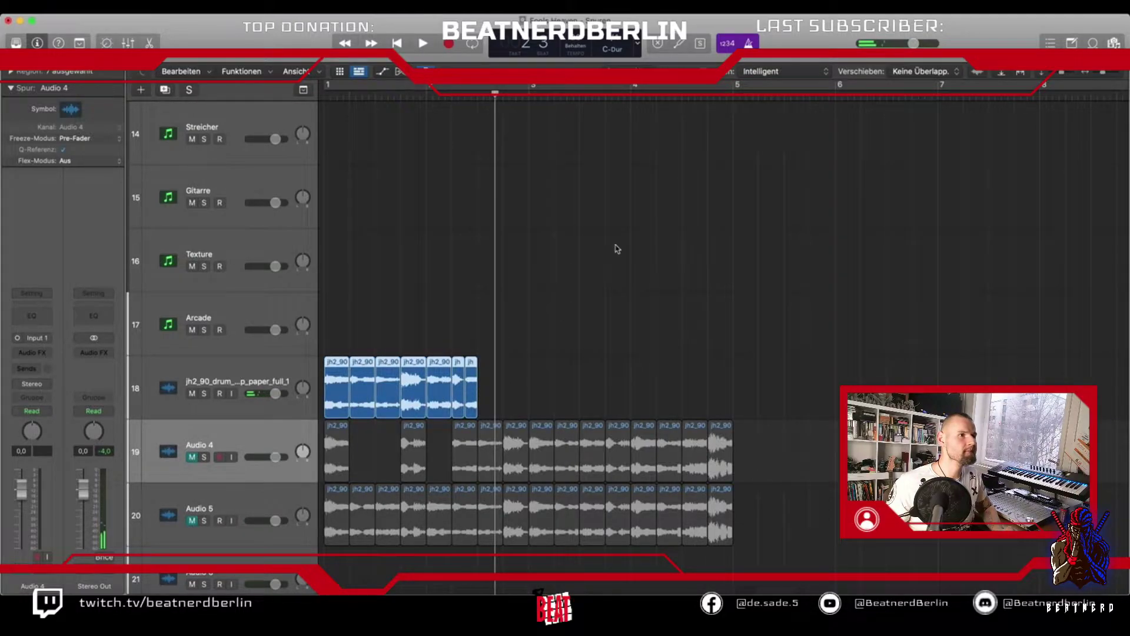
pyautogui.moveTo(563, 439); pyautogui.dragTo(486, 375)
pyautogui.click(613, 457)
pyautogui.moveTo(617, 460); pyautogui.dragTo(516, 383)
pyautogui.click(477, 93)
pyautogui.press('space')
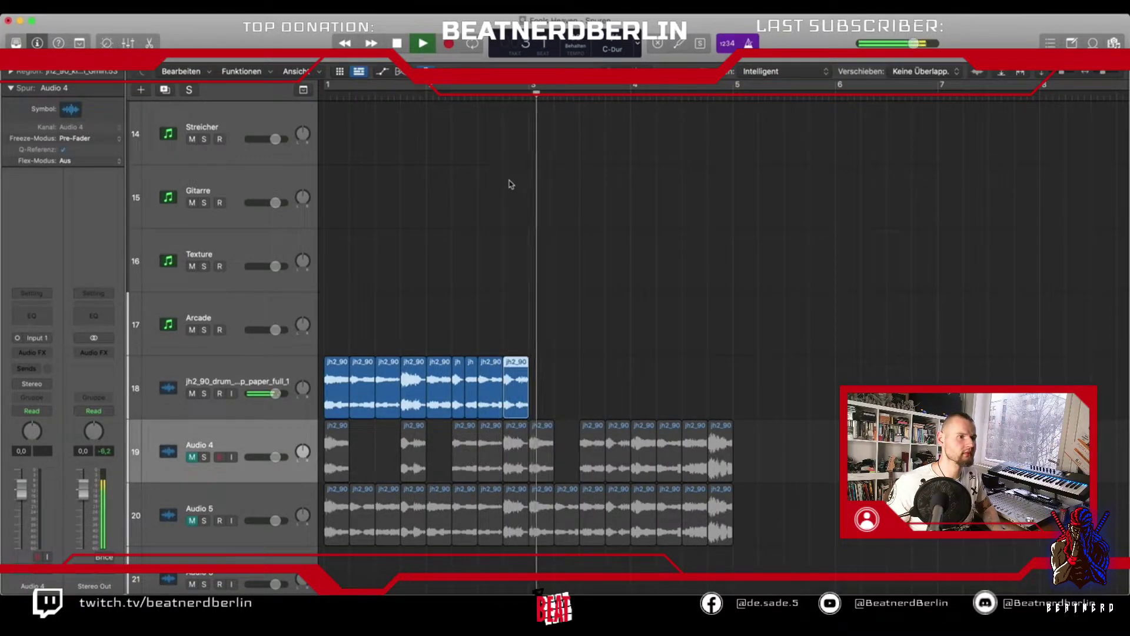
pyautogui.press('space')
# Copy the two-bar slice sequence on track 18 to bars 3 and 4, and play it from bar 1.
pyautogui.moveTo(575, 413); pyautogui.dragTo(543, 394)
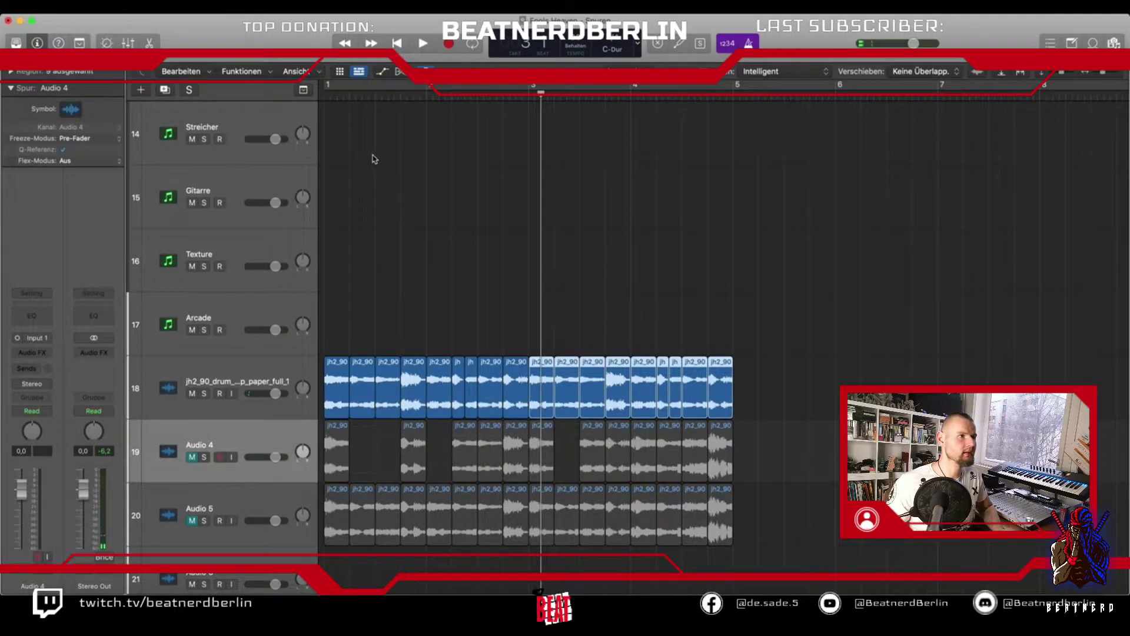
pyautogui.click(346, 100)
pyautogui.press('space')
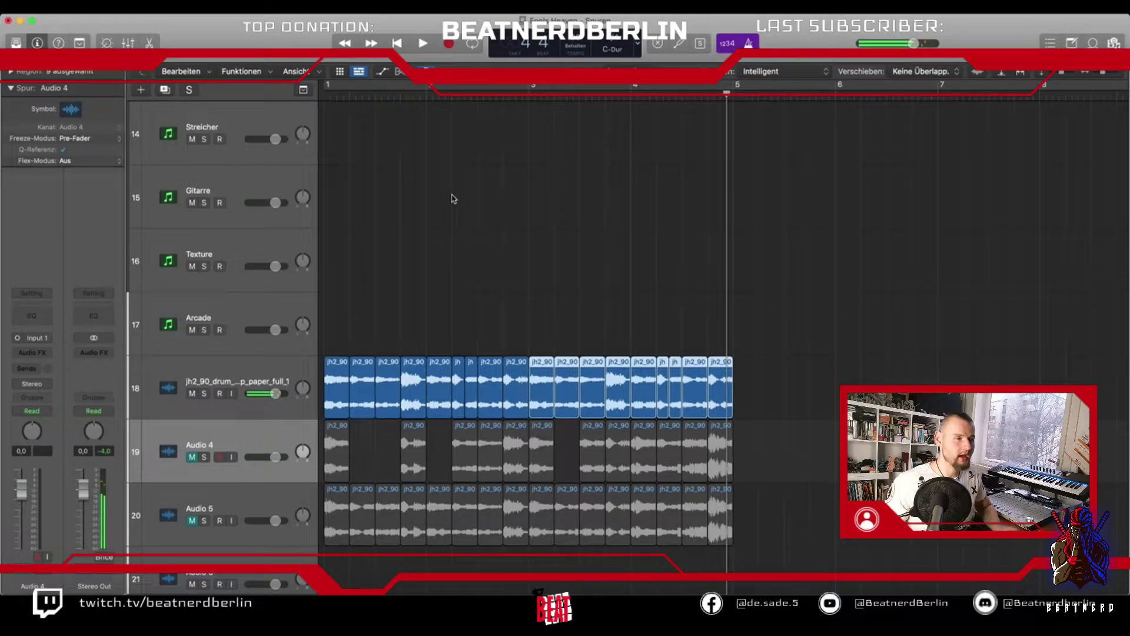
# Delete all remaining slices on Audio 4, and set the cycle range over bars 1 to 4.
pyautogui.moveTo(789, 467); pyautogui.dragTo(288, 470)
pyautogui.press('BackSpace')
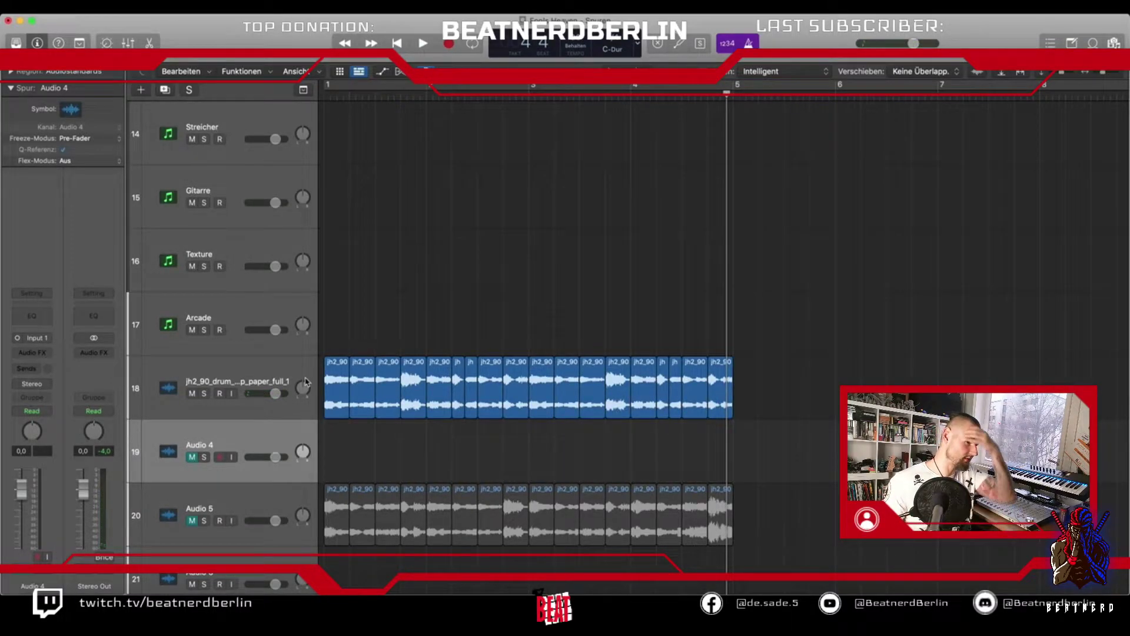
pyautogui.click(372, 84)
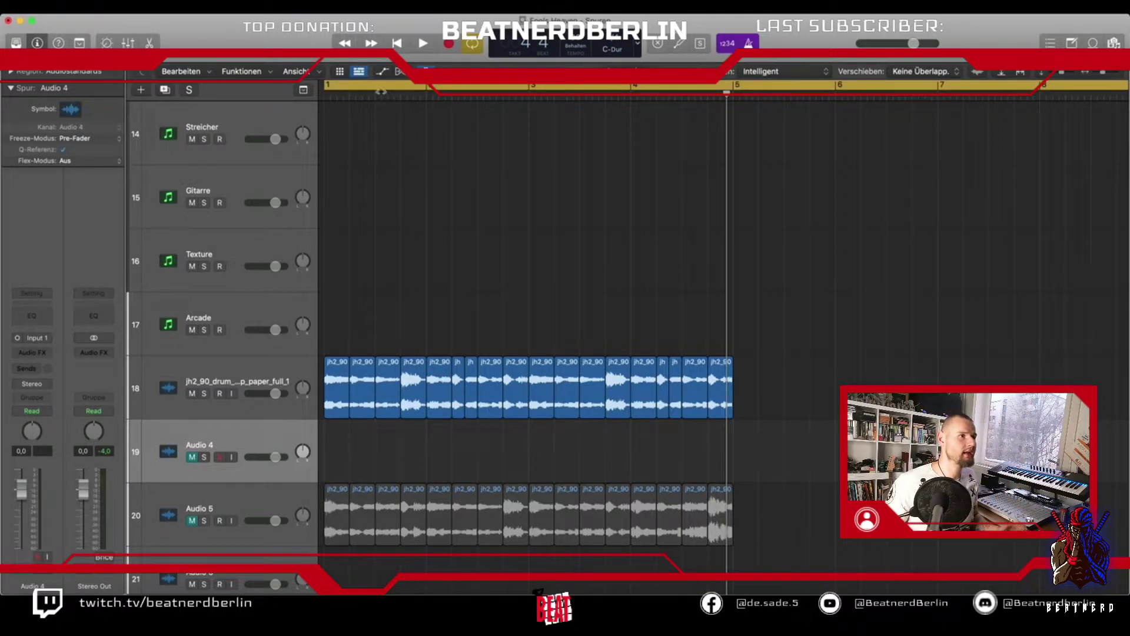
pyautogui.click(377, 85)
pyautogui.moveTo(334, 87); pyautogui.dragTo(719, 153)
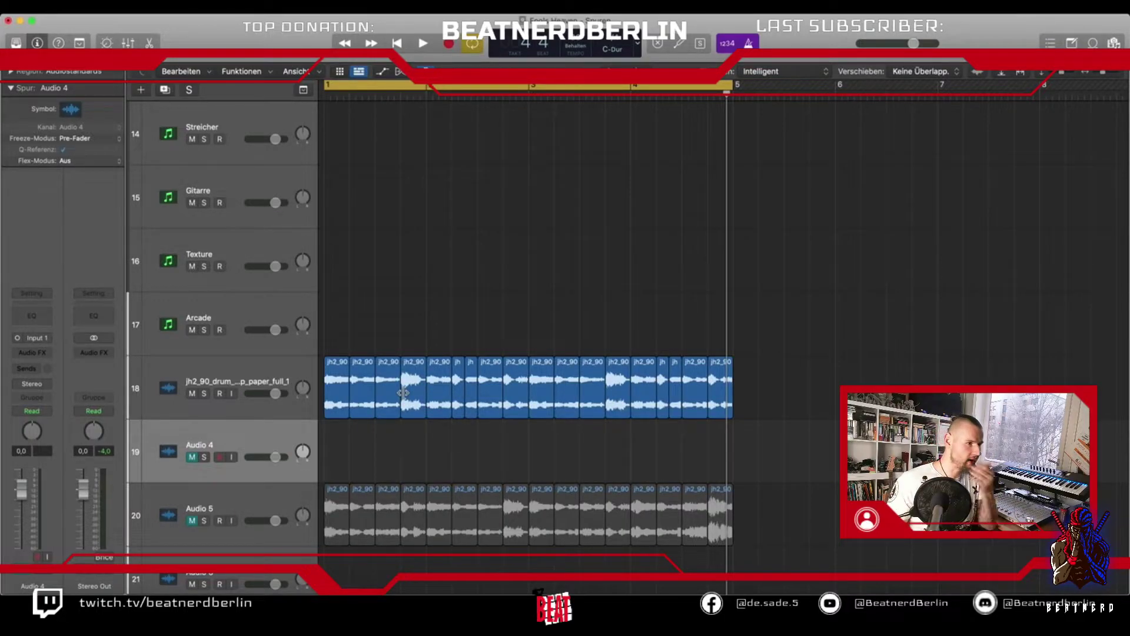
# Add a Channel EQ to track 18 with the low cut at 595 Hz, and play the loop through it.
pyautogui.click(271, 375)
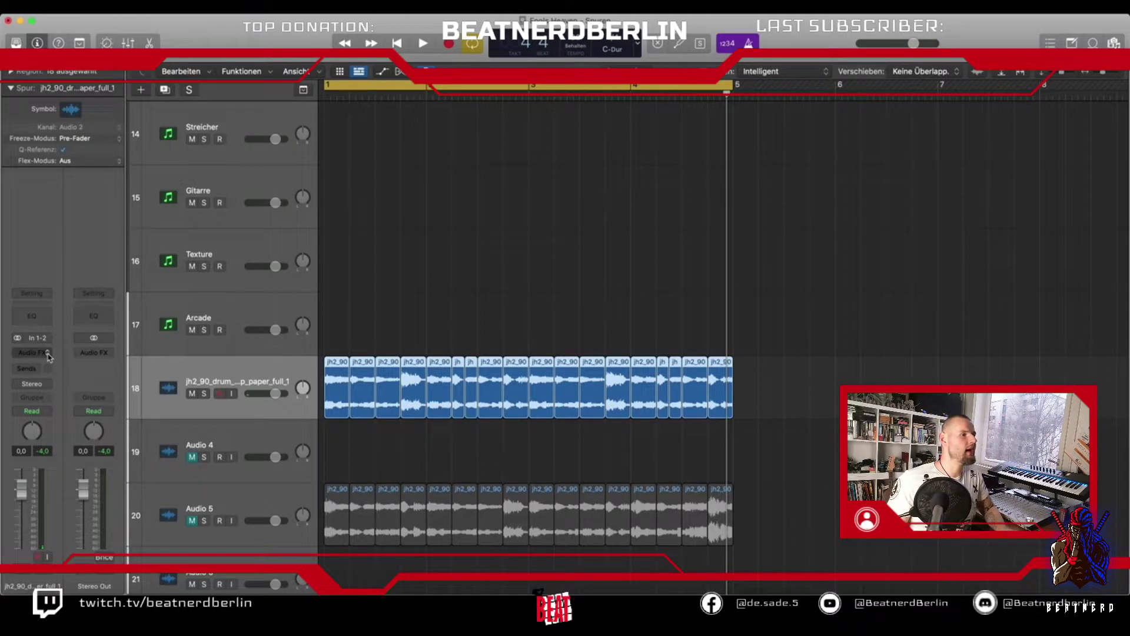
pyautogui.click(33, 316)
pyautogui.moveTo(390, 329); pyautogui.dragTo(603, 324)
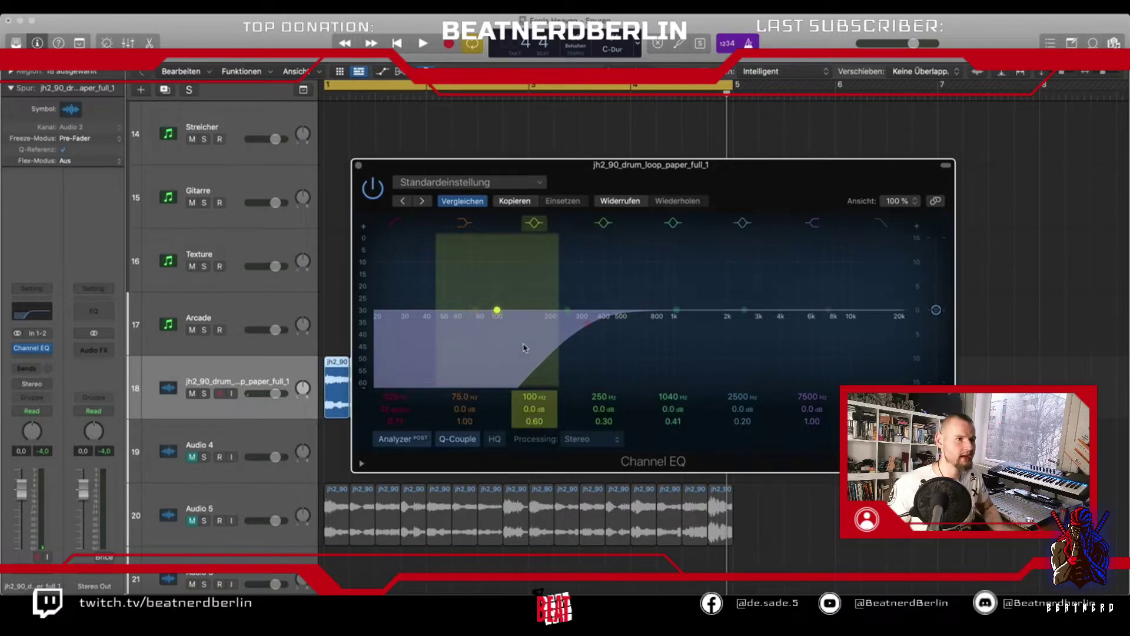
pyautogui.moveTo(598, 324); pyautogui.dragTo(628, 332)
pyautogui.press('space')
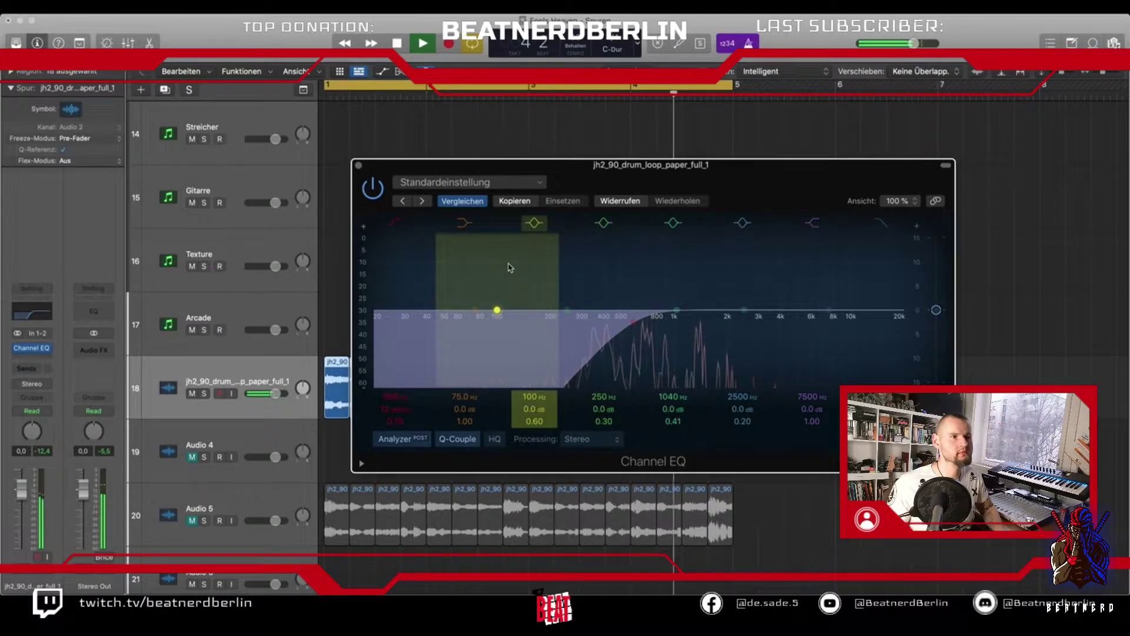
pyautogui.press('space')
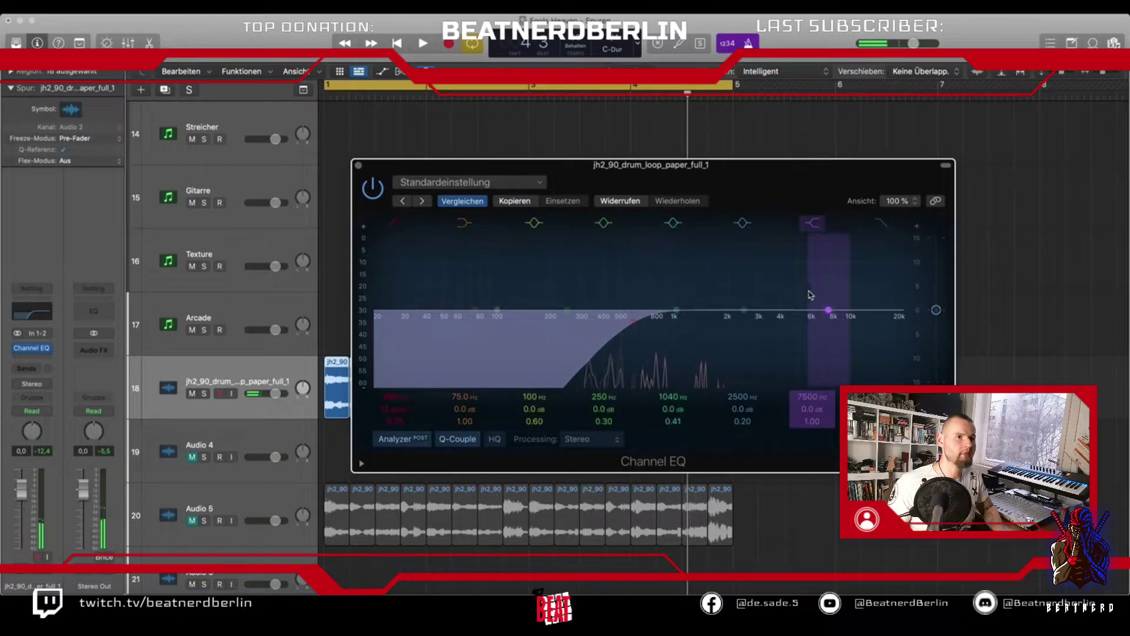
# Boost track 18's upper-mid EQ band by 1.6 dB at 2240 Hz with a Q of 1.10, enable the high cut, and audition it.
pyautogui.moveTo(750, 310); pyautogui.dragTo(744, 308)
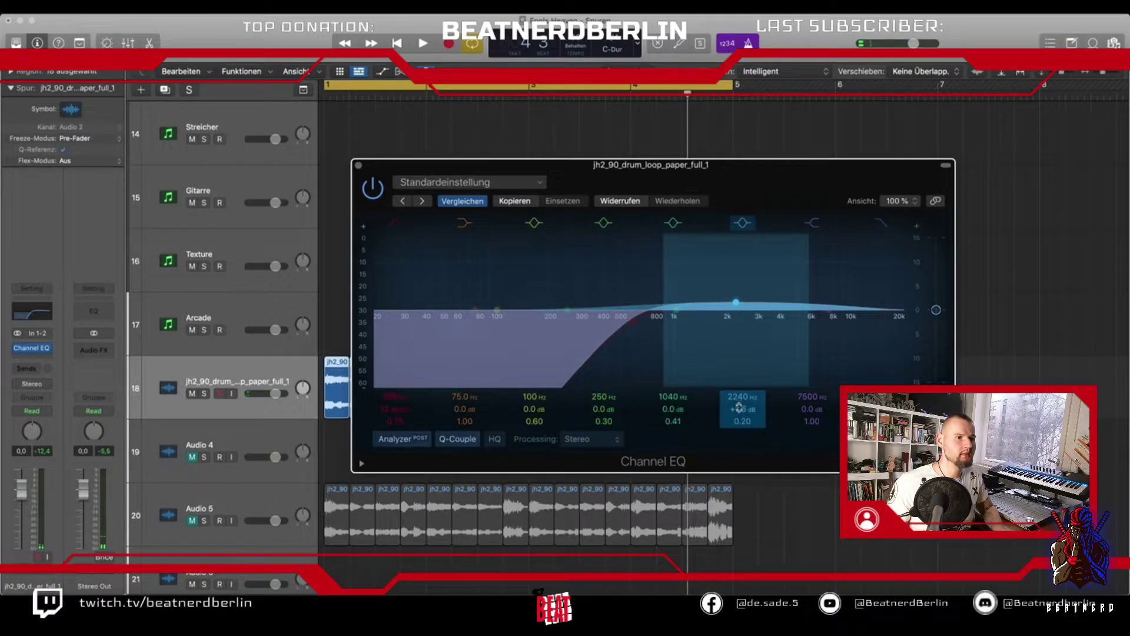
pyautogui.moveTo(743, 421); pyautogui.dragTo(738, 421)
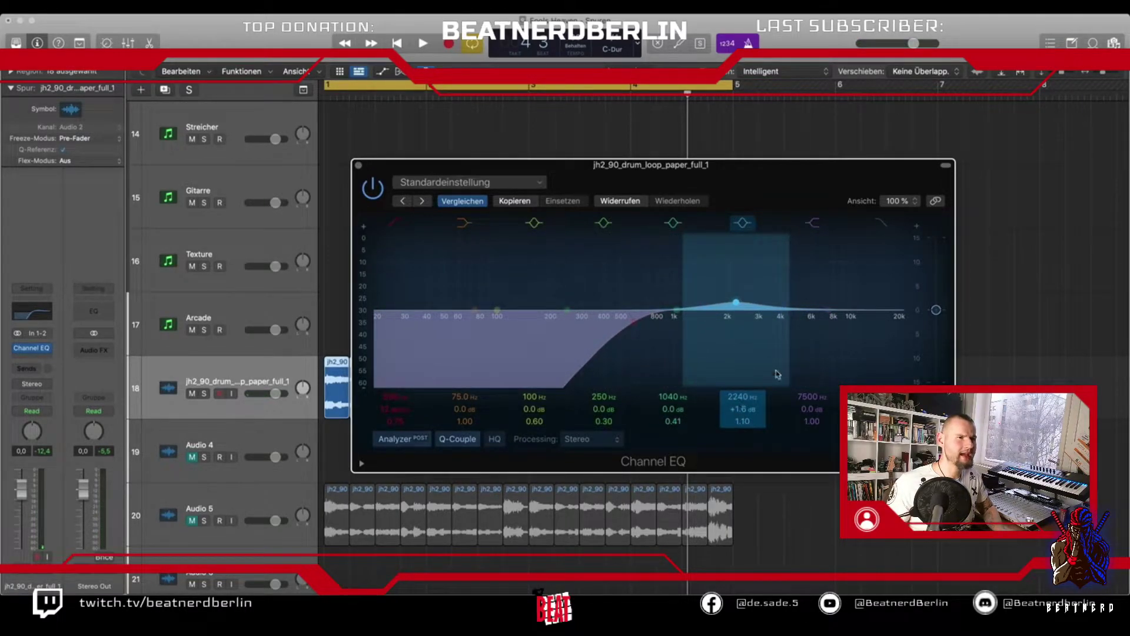
pyautogui.press('space')
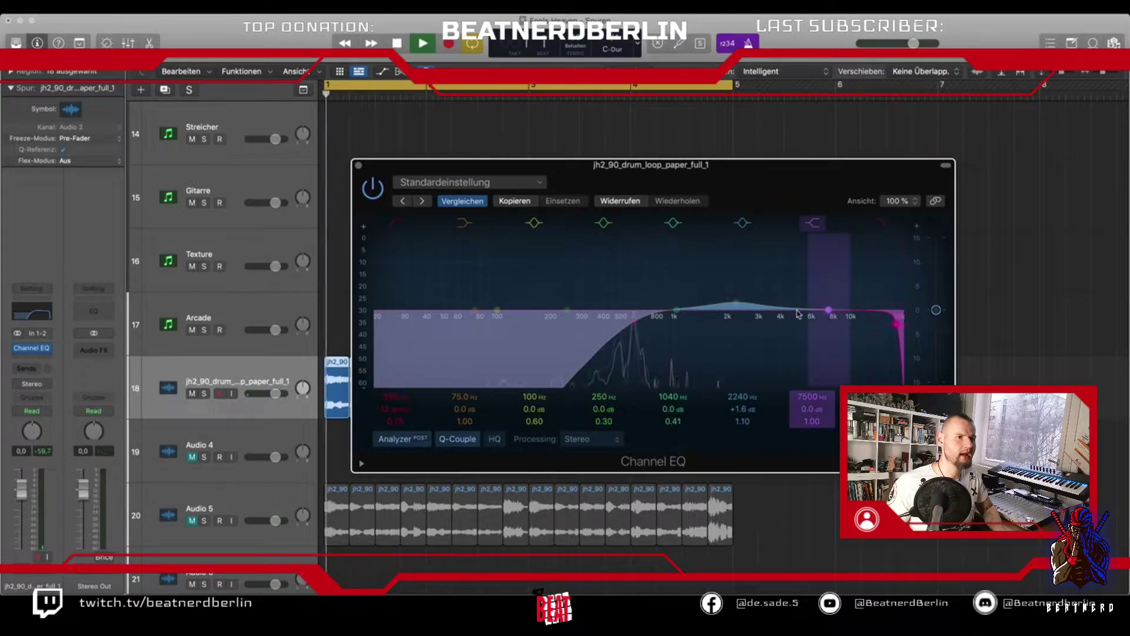
pyautogui.click(359, 167)
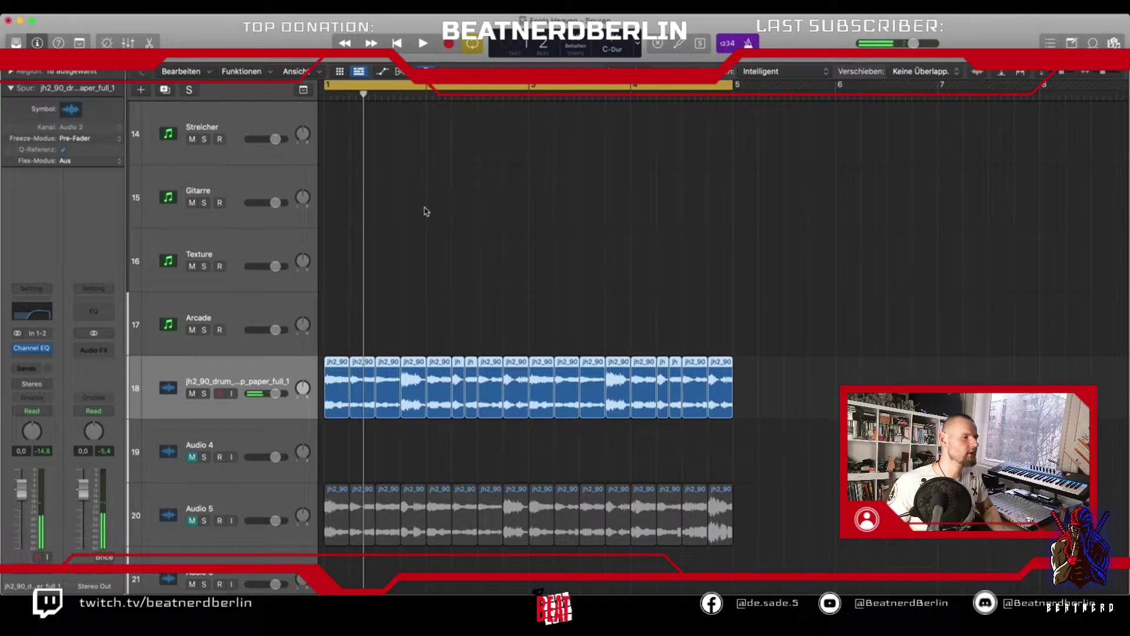
pyautogui.click(40, 351)
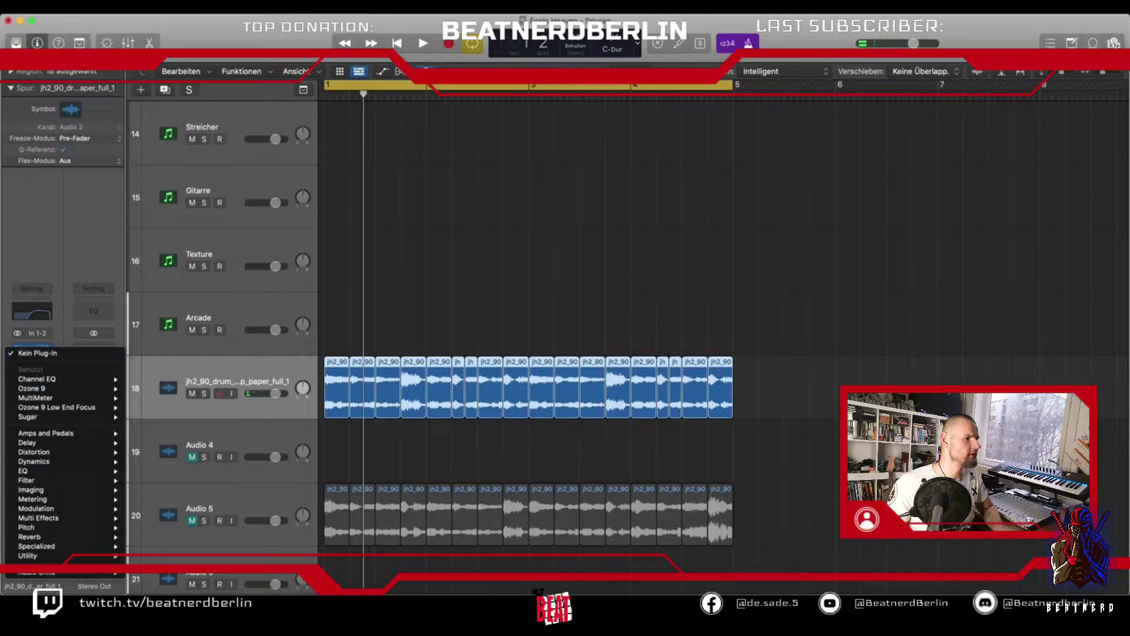
pyautogui.moveTo(76, 575)
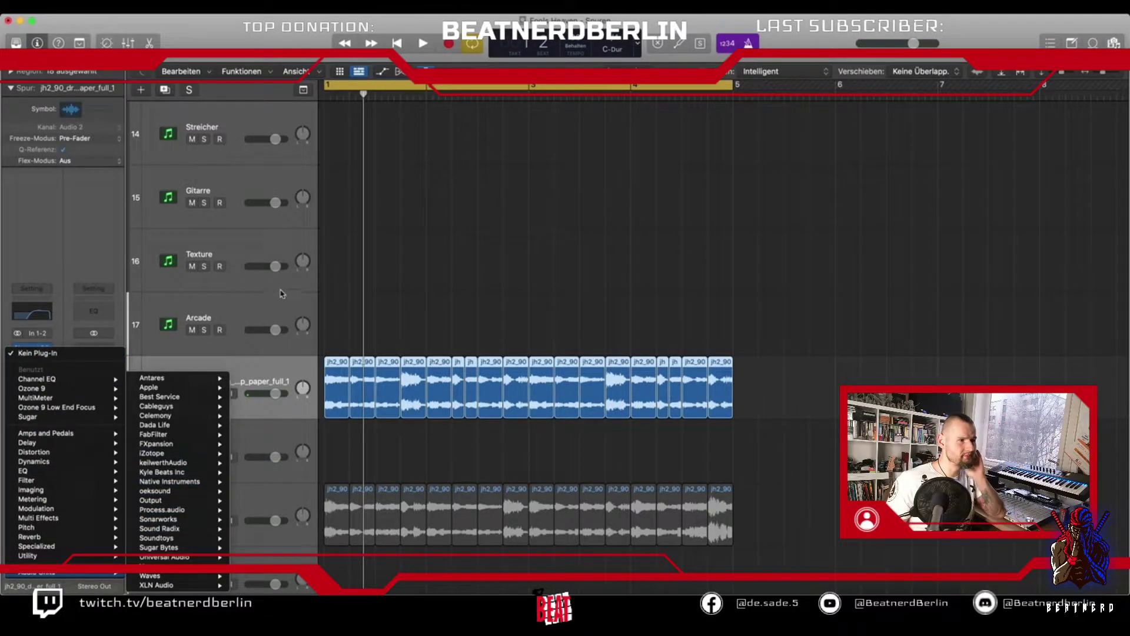
pyautogui.click(418, 295)
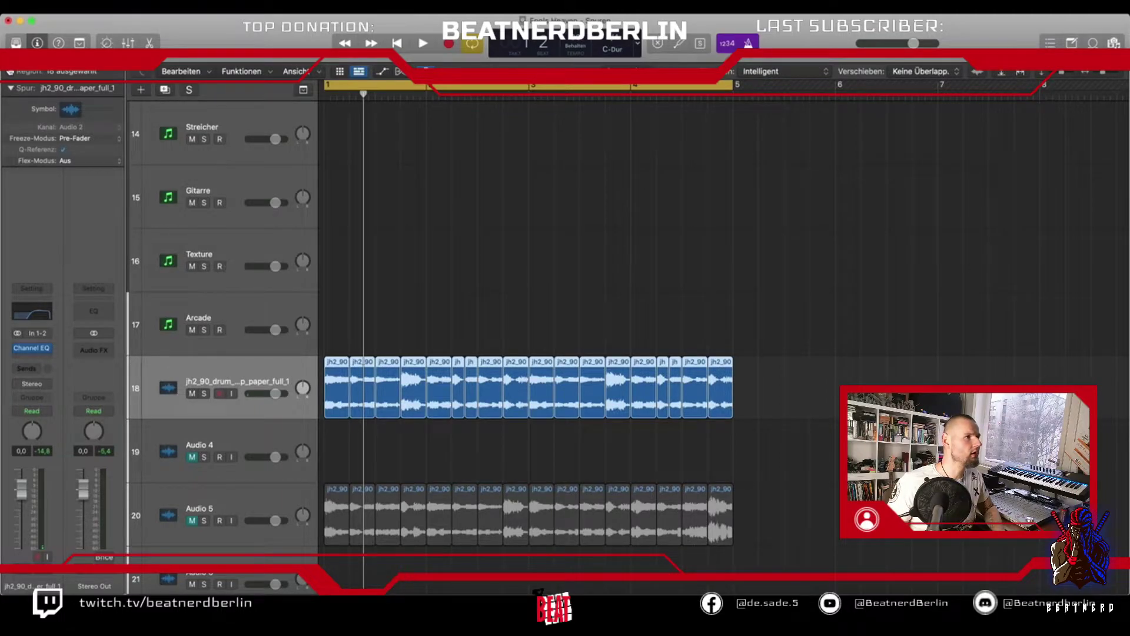
# Transpose all slices on track 18 by -12 semitones and play them through the cycle range.
pyautogui.click(10, 72)
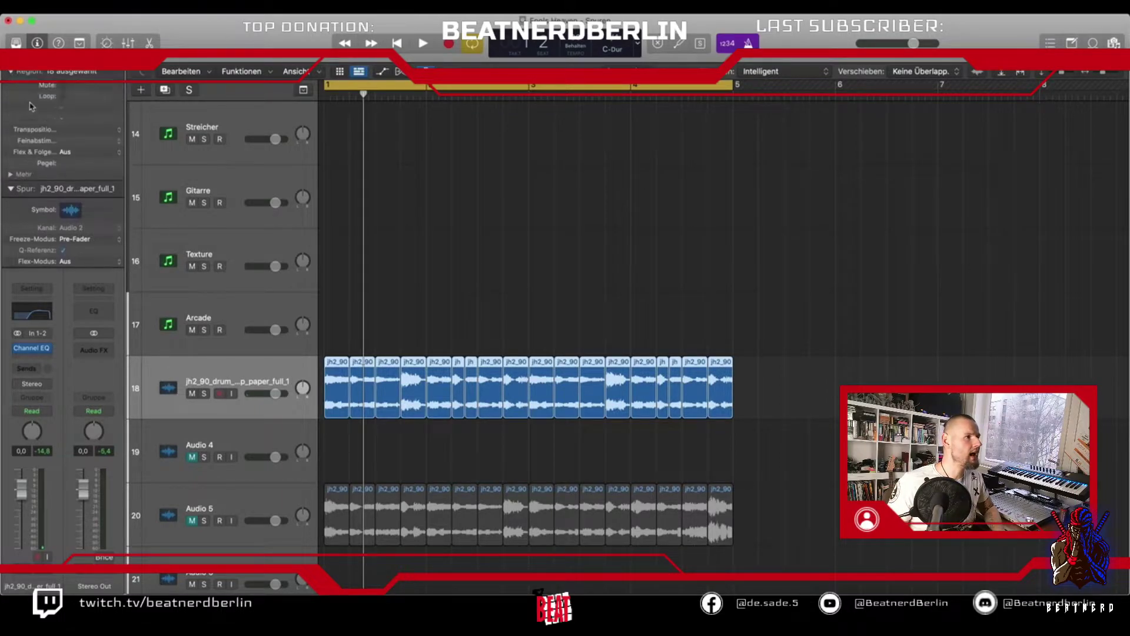
pyautogui.click(120, 132)
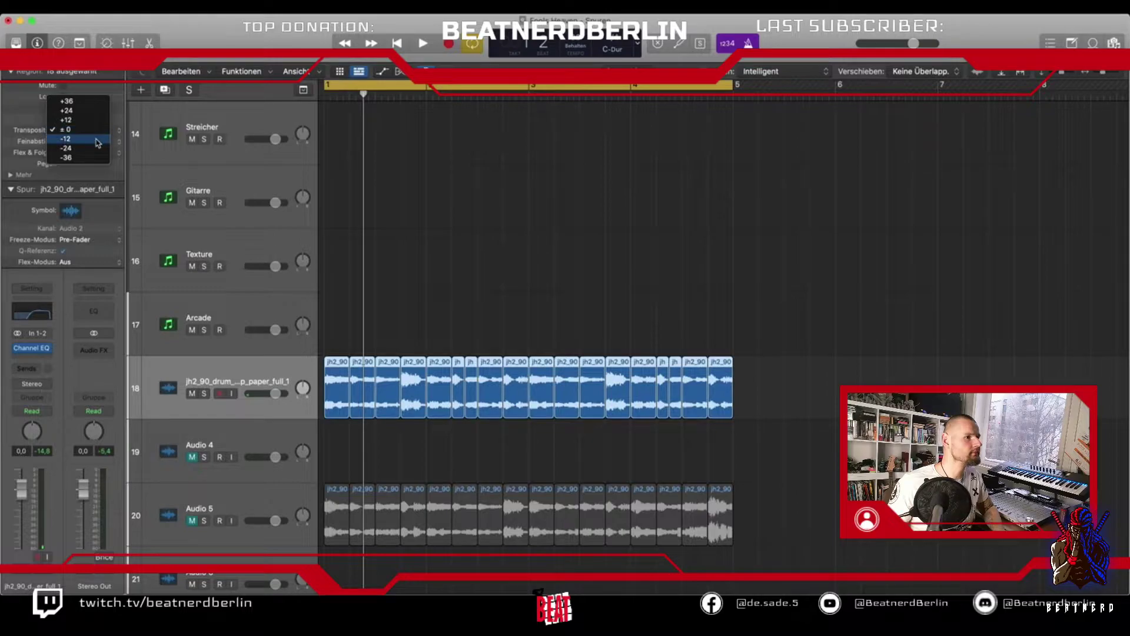
pyautogui.click(97, 142)
pyautogui.press('space')
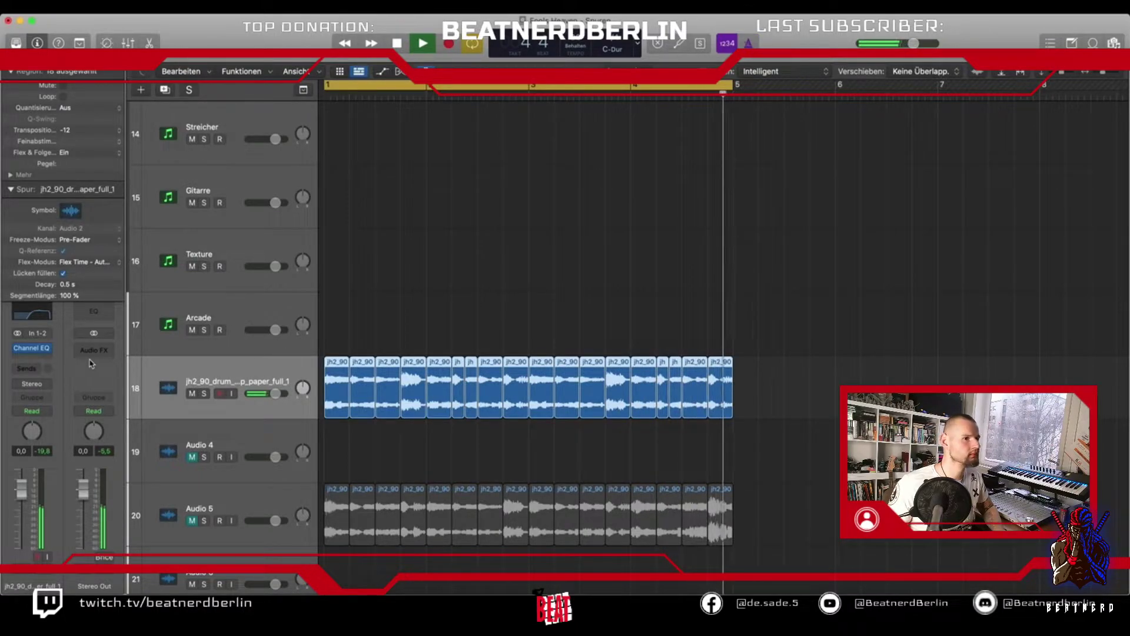
pyautogui.press('space')
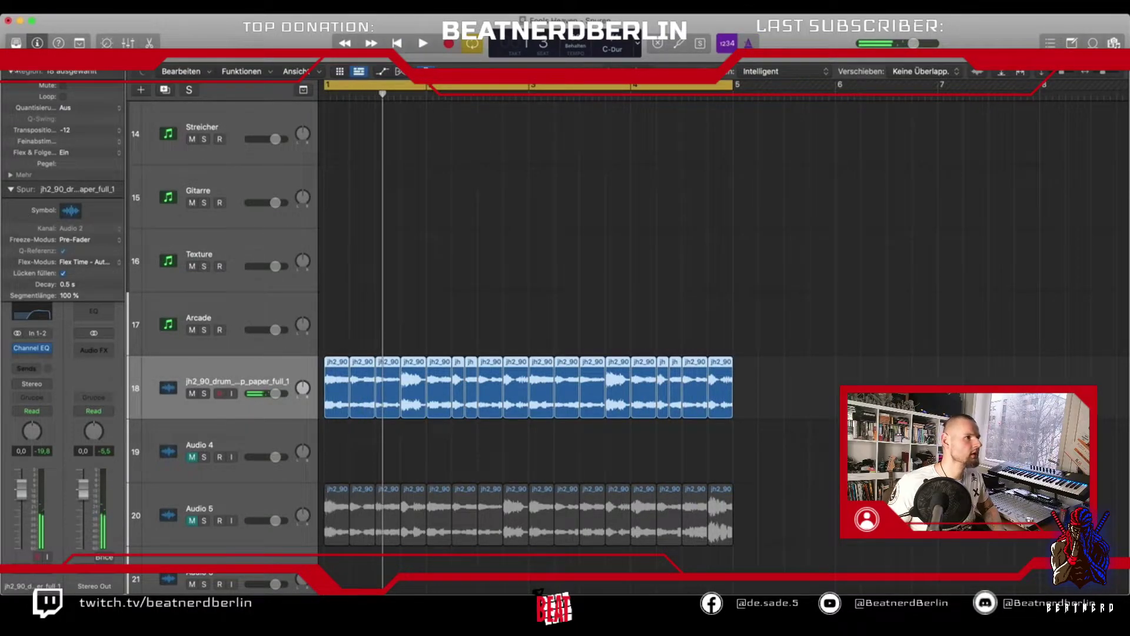
pyautogui.click(10, 72)
# Retune track 18's upper-mid EQ boost to 3580 Hz, +3.7 dB and a Q of 1.20 during playback.
pyautogui.click(30, 311)
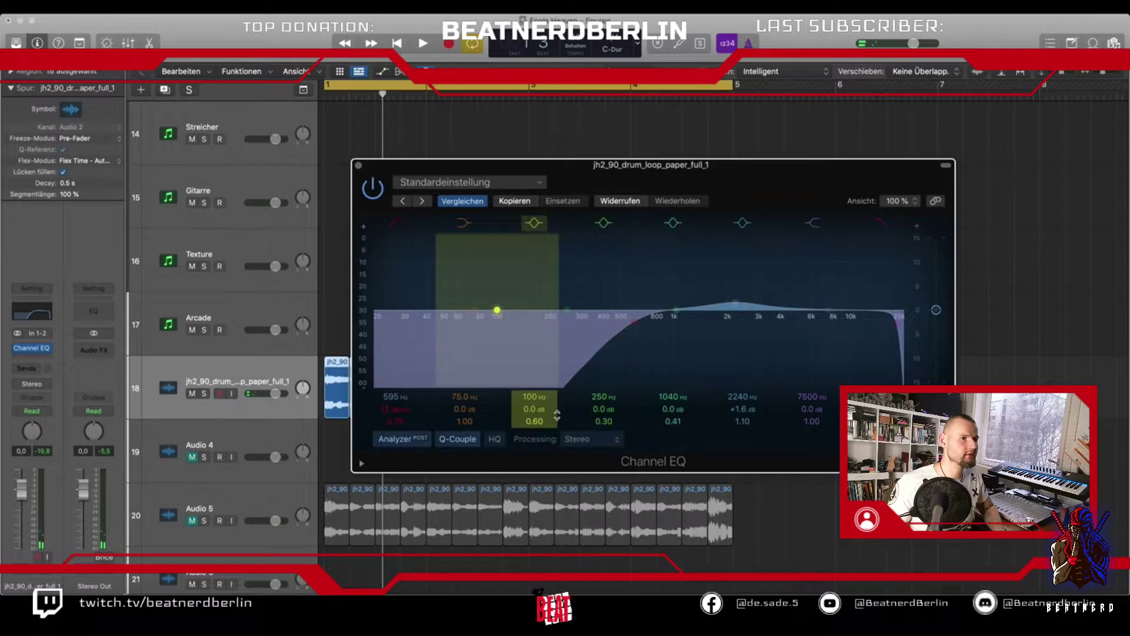
pyautogui.press('space')
pyautogui.moveTo(714, 299); pyautogui.dragTo(777, 286)
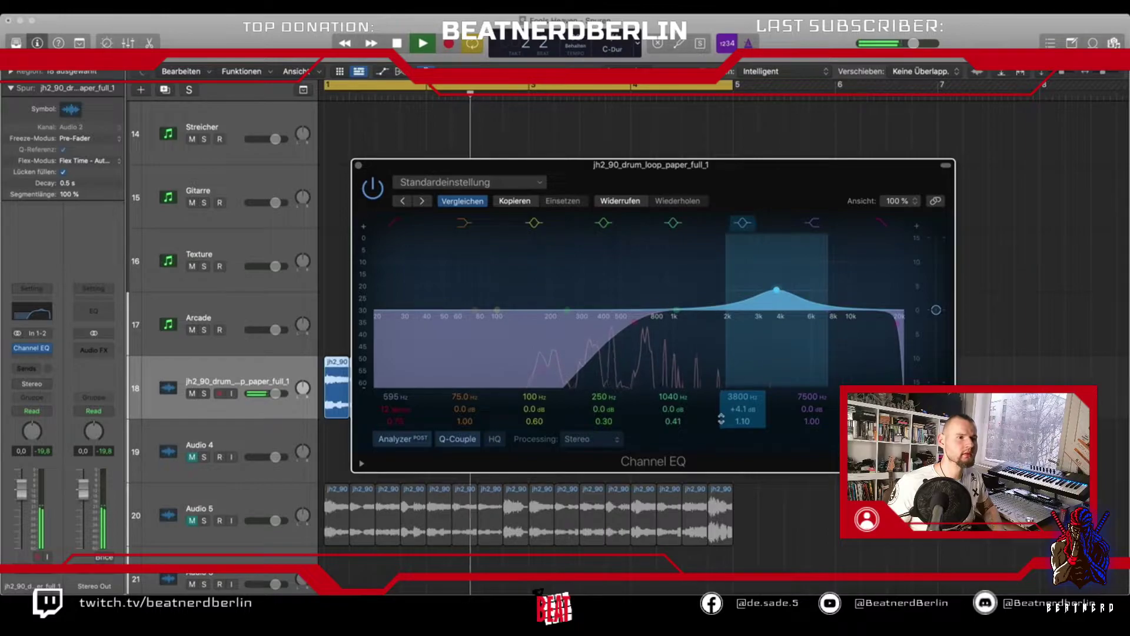
pyautogui.moveTo(735, 425); pyautogui.dragTo(734, 422)
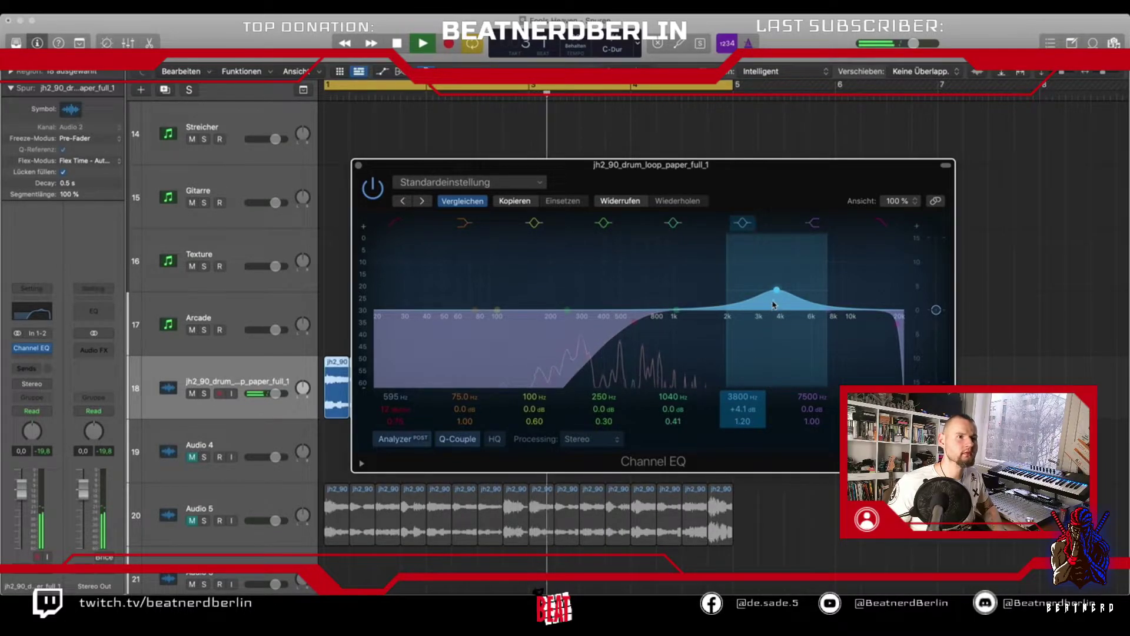
pyautogui.moveTo(767, 329); pyautogui.dragTo(762, 332)
# Raise the low cut of track 18's Channel EQ to 900 Hz, stop playback and close the EQ.
pyautogui.moveTo(633, 342); pyautogui.dragTo(656, 340)
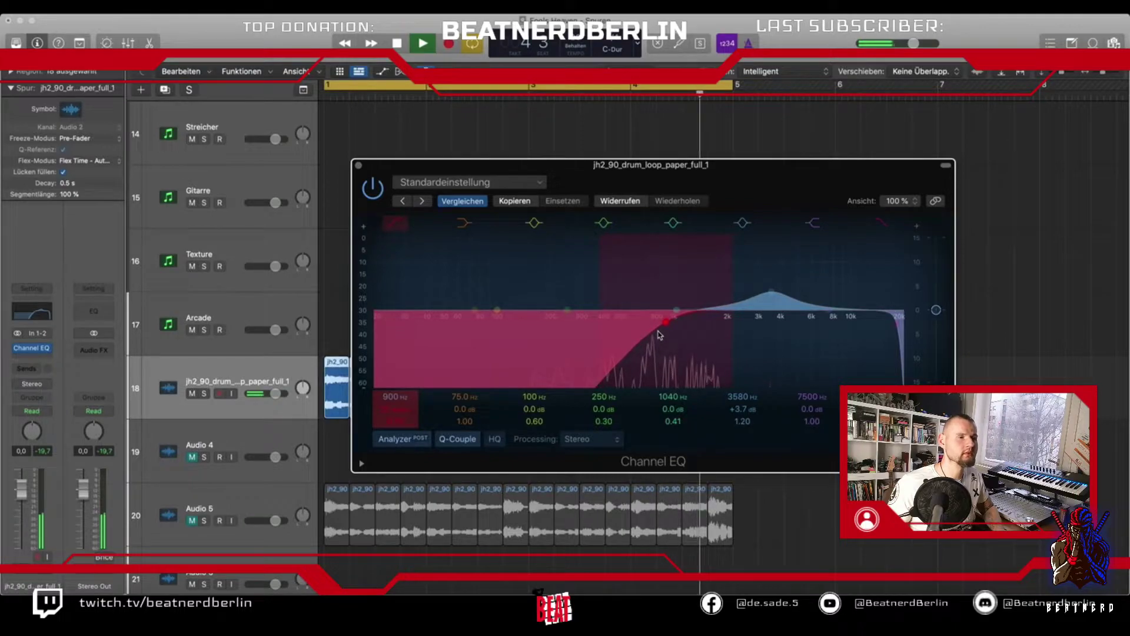
pyautogui.press('space')
pyautogui.click(359, 166)
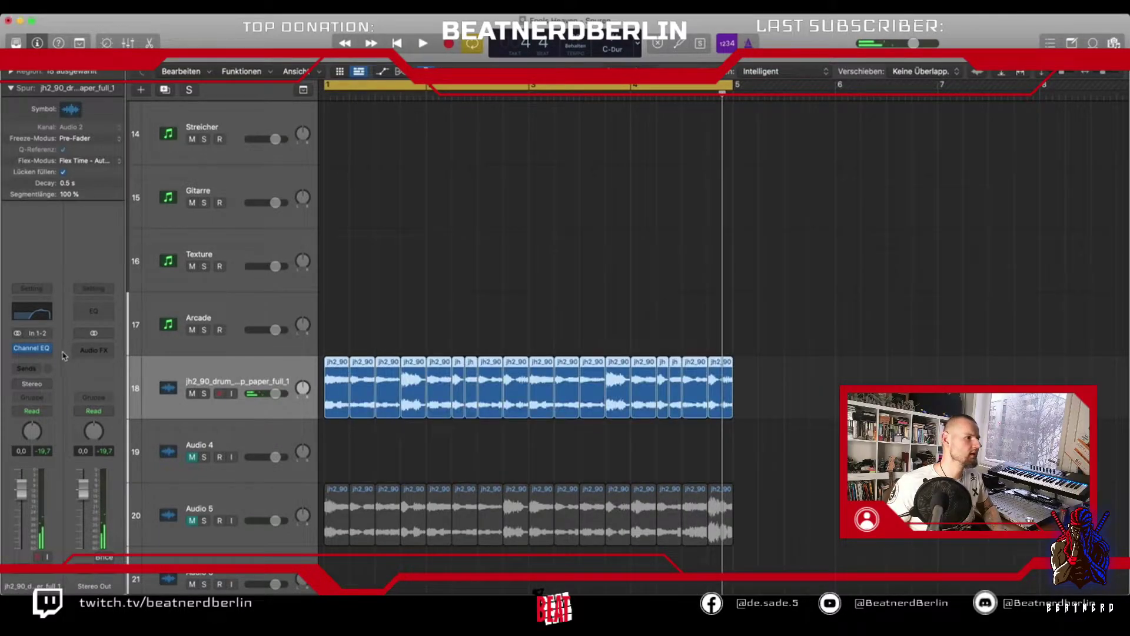
# Insert the Drip plug-in after the Channel EQ on track 18 and move its window so all controls are visible.
pyautogui.click(43, 355)
pyautogui.moveTo(64, 572)
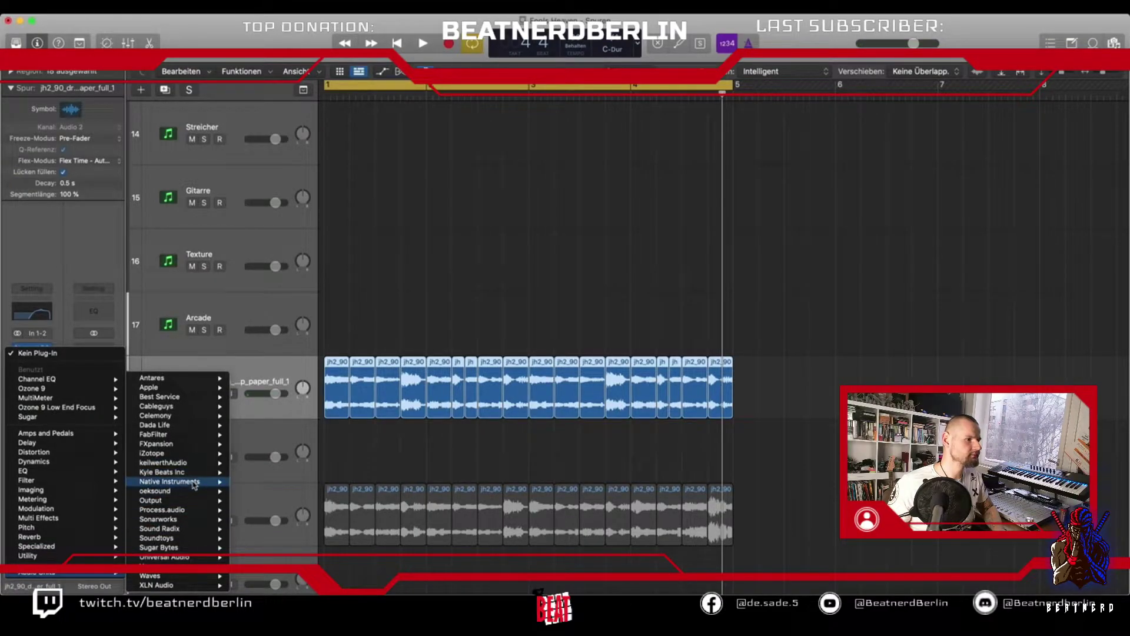
pyautogui.click(305, 473)
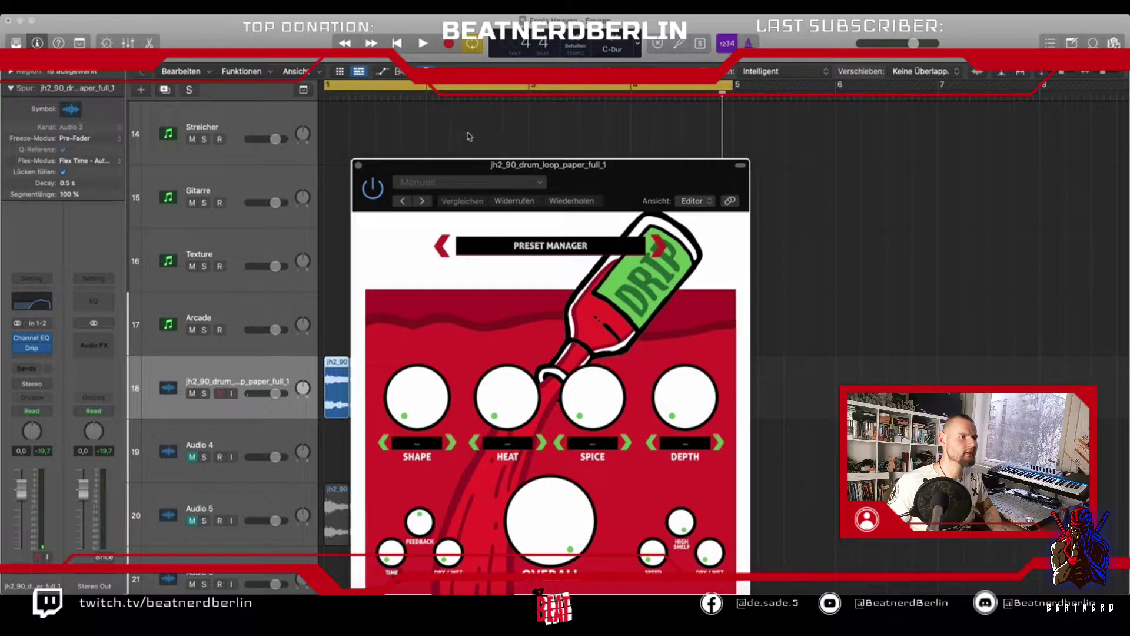
pyautogui.moveTo(521, 171); pyautogui.dragTo(402, 49)
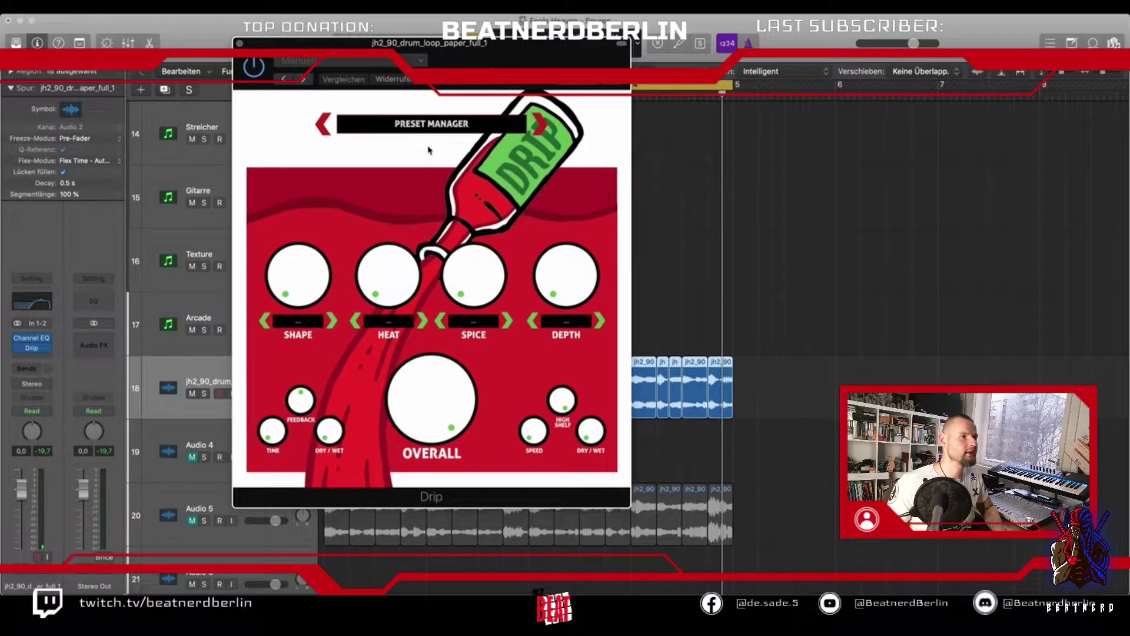
# Load the Lo-Fi preset in Drip on track 18 and start playback to audition it.
pyautogui.click(461, 114)
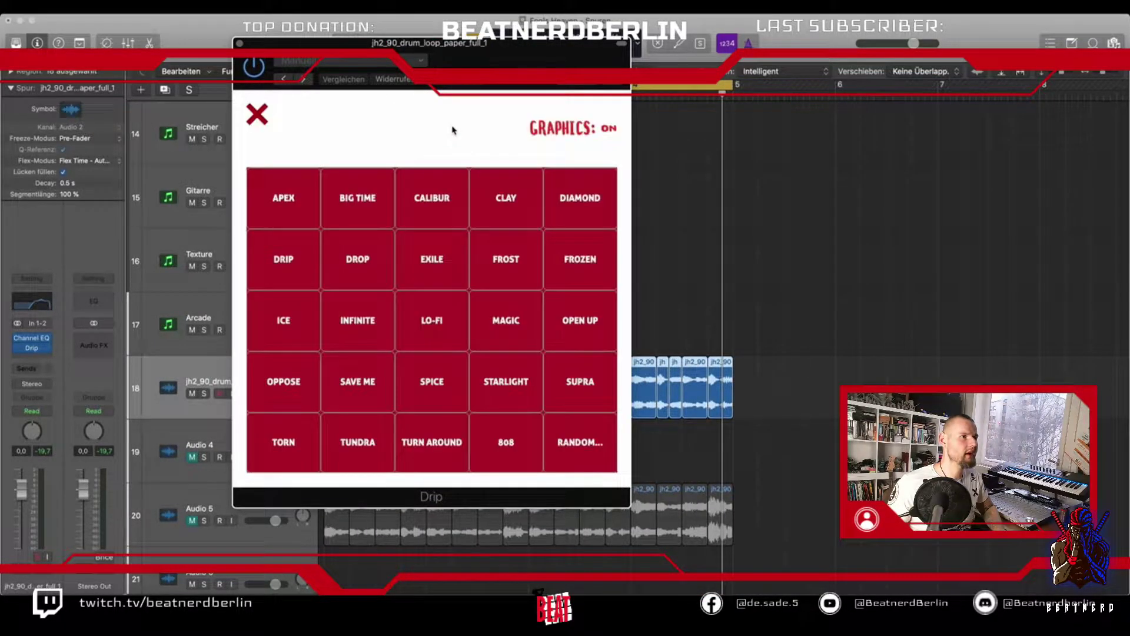
pyautogui.click(450, 333)
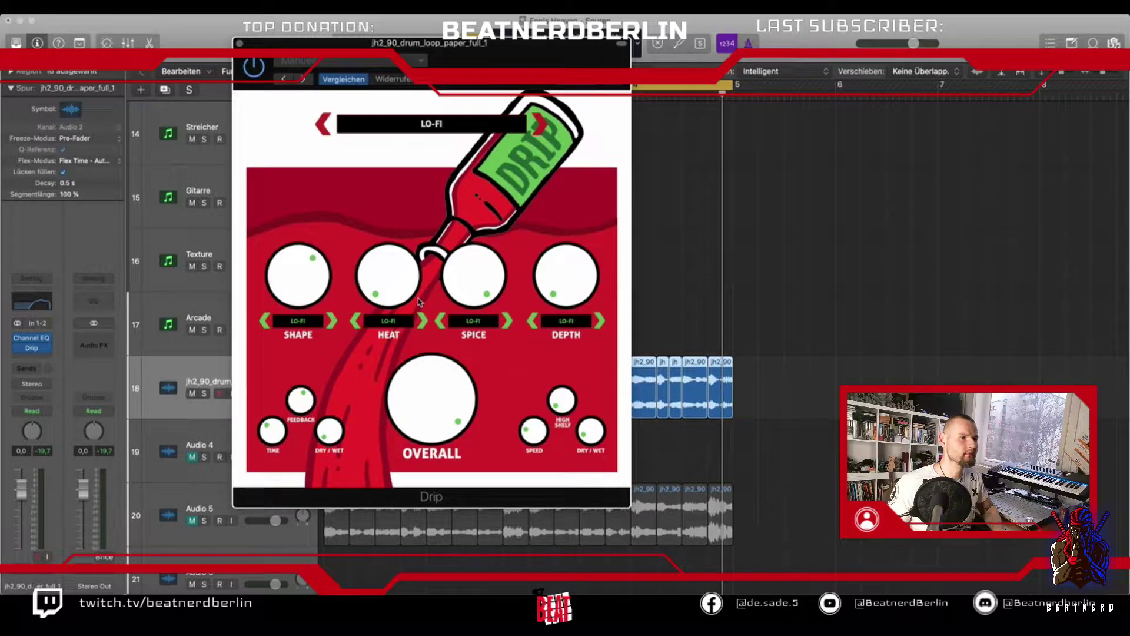
pyautogui.press('space')
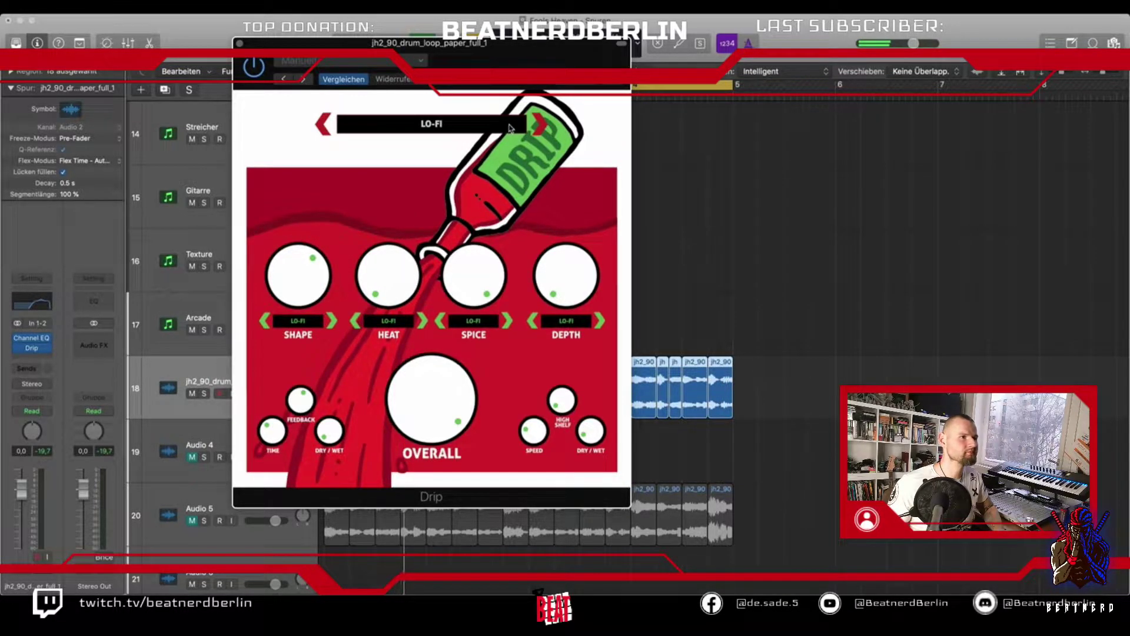
# Audition Drip's presets in order from Apex during playback, keep Oppose, close the plug-in and stop playback.
pyautogui.click(433, 127)
pyautogui.click(285, 221)
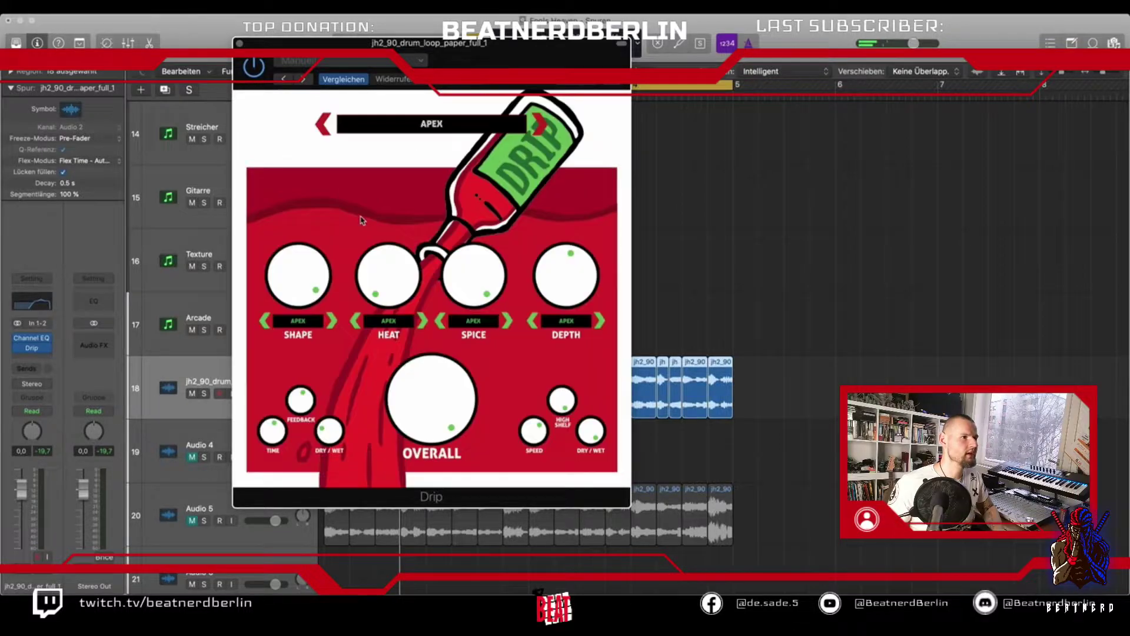
pyautogui.click(542, 126)
pyautogui.click(540, 125)
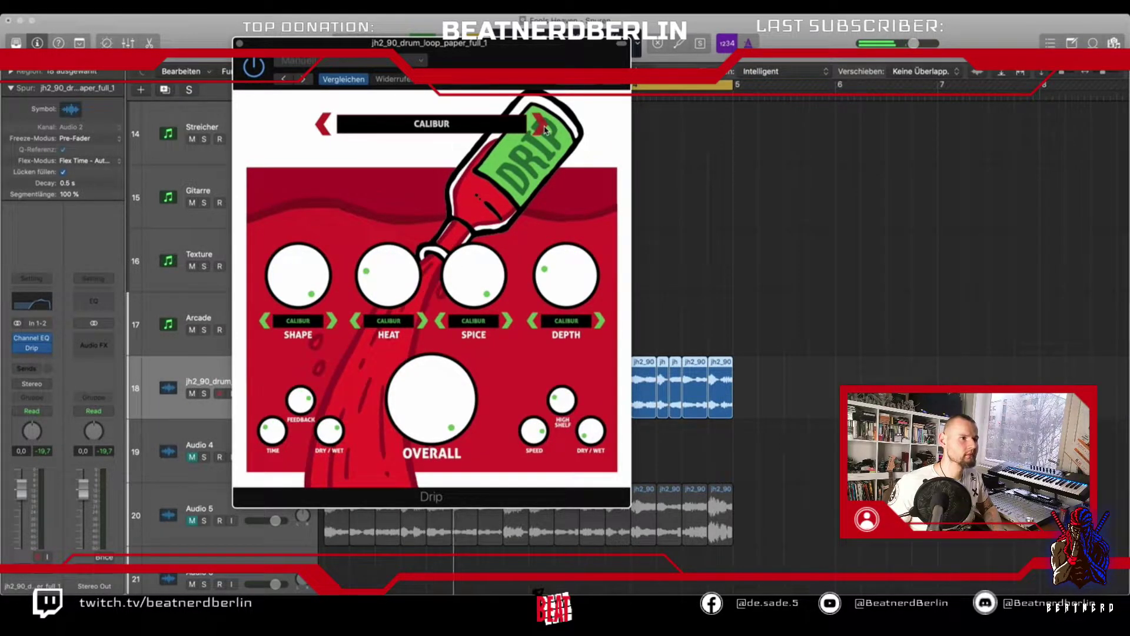
pyautogui.click(542, 126)
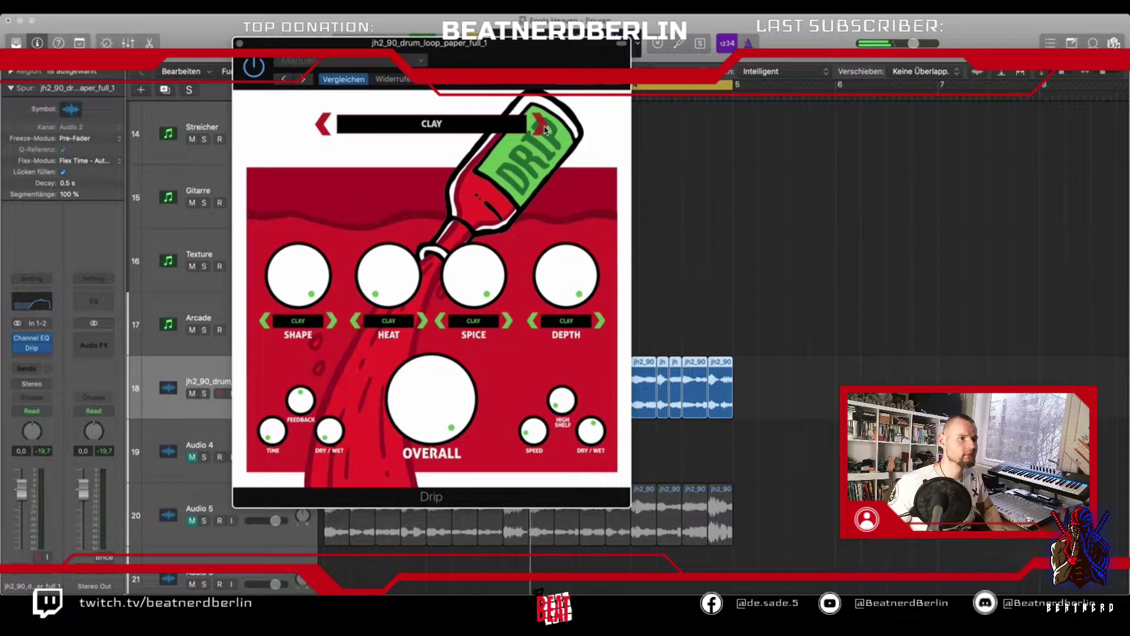
pyautogui.click(542, 126)
pyautogui.click(542, 126)
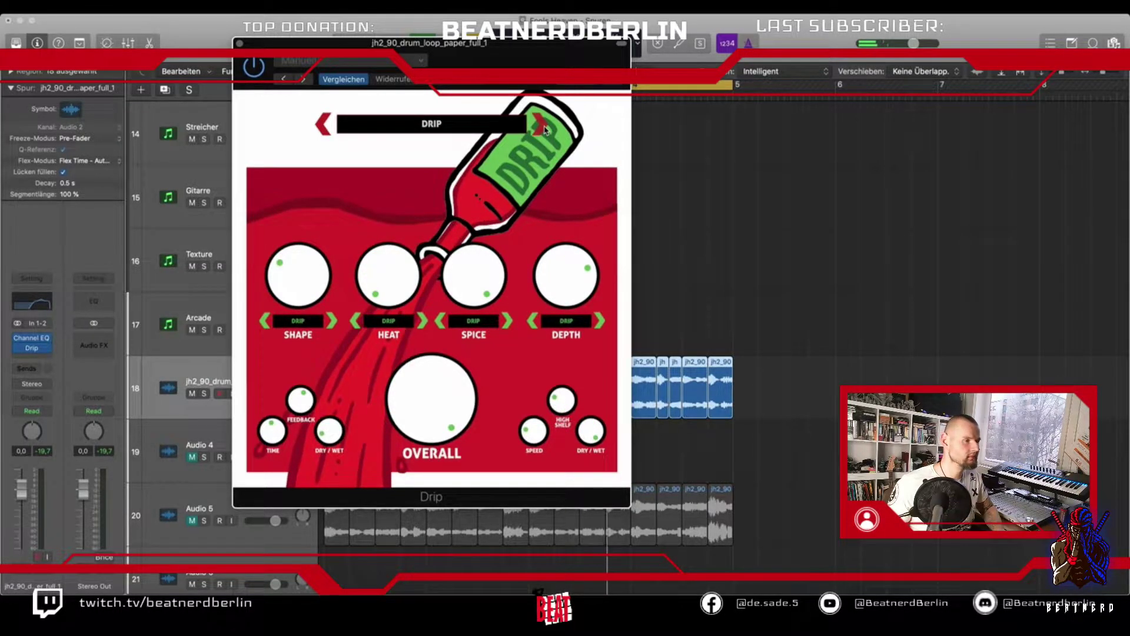
pyautogui.click(542, 126)
pyautogui.click(542, 126)
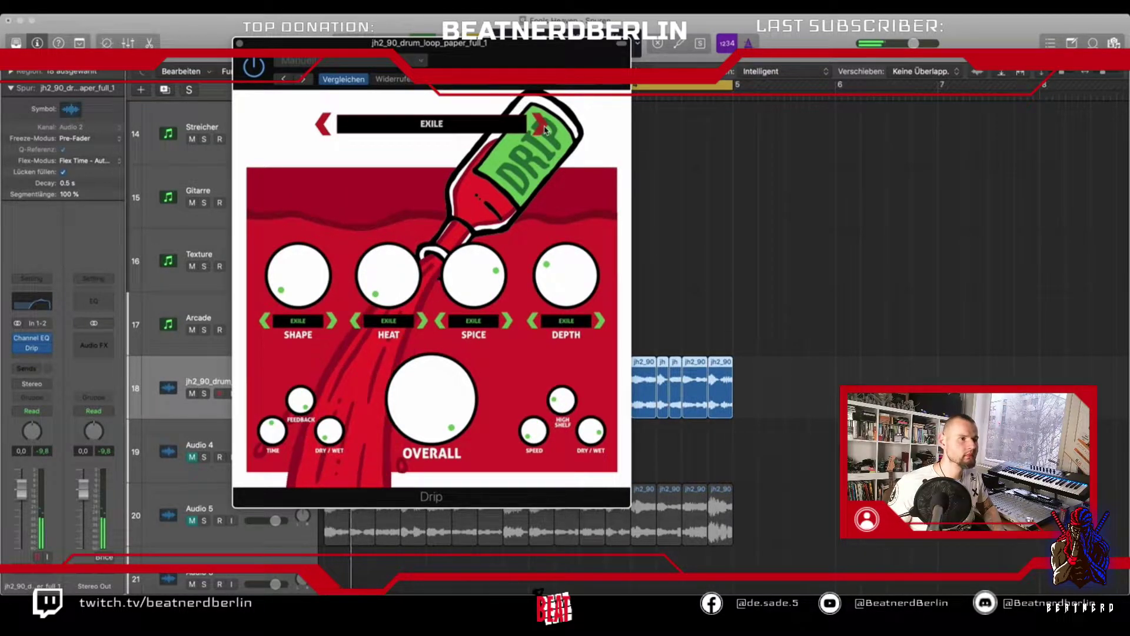
pyautogui.click(542, 126)
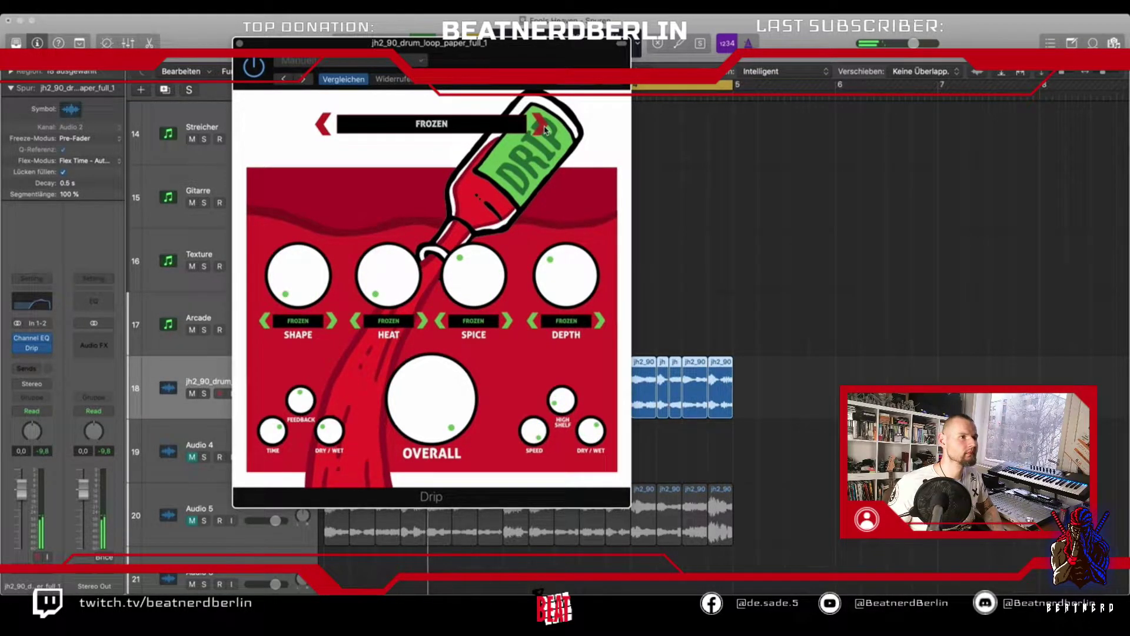
pyautogui.click(541, 126)
pyautogui.click(542, 126)
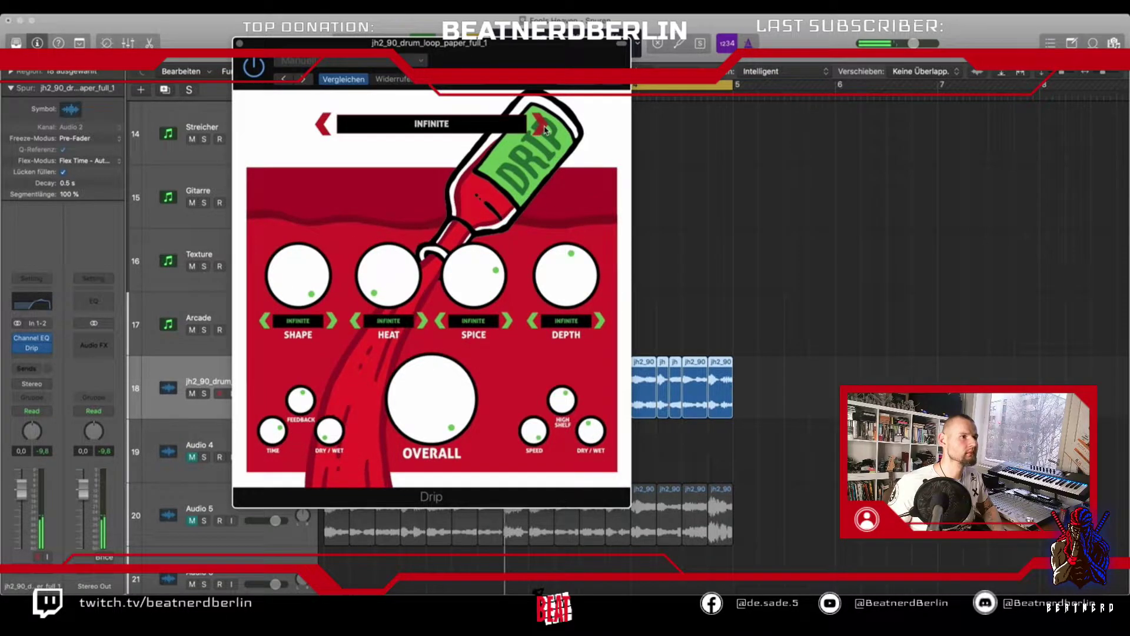
pyautogui.click(541, 126)
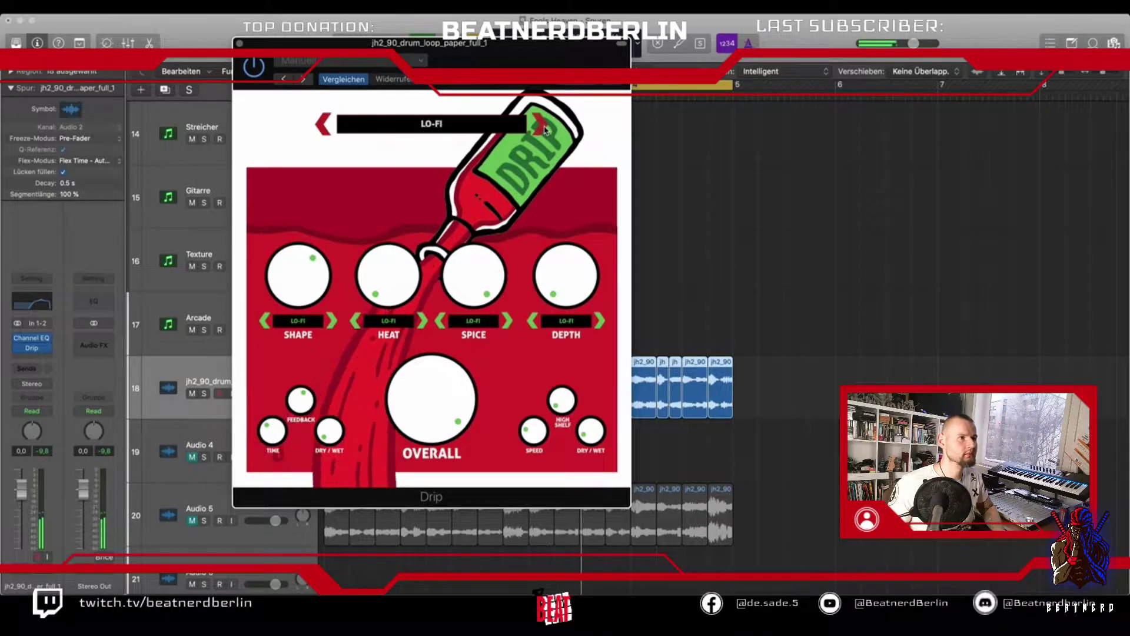
pyautogui.click(542, 126)
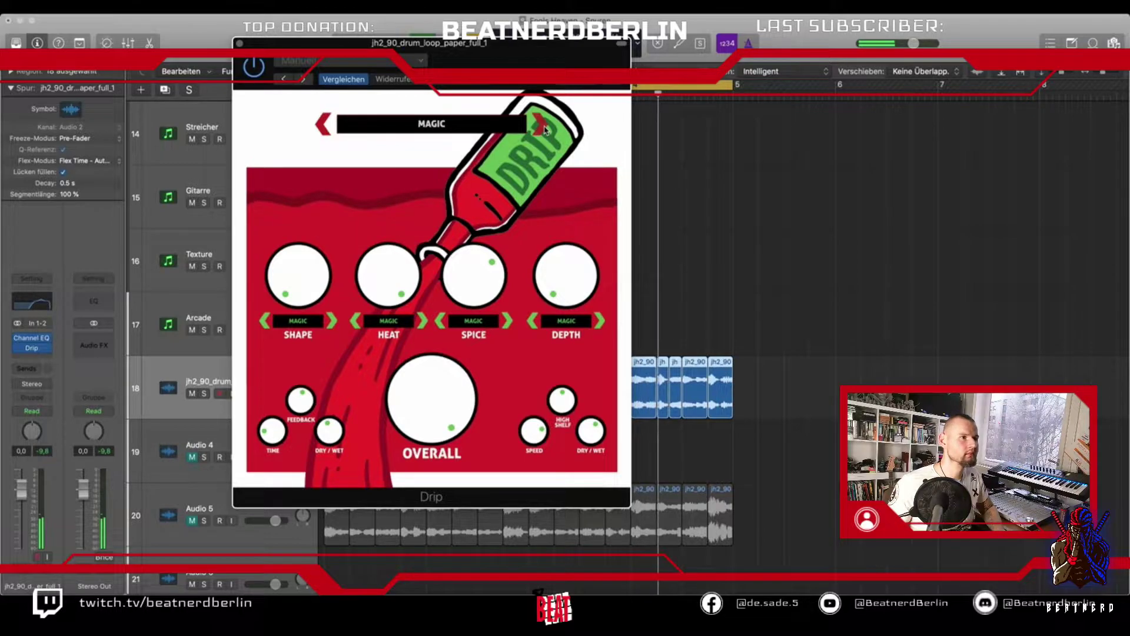
pyautogui.click(542, 126)
pyautogui.click(542, 126)
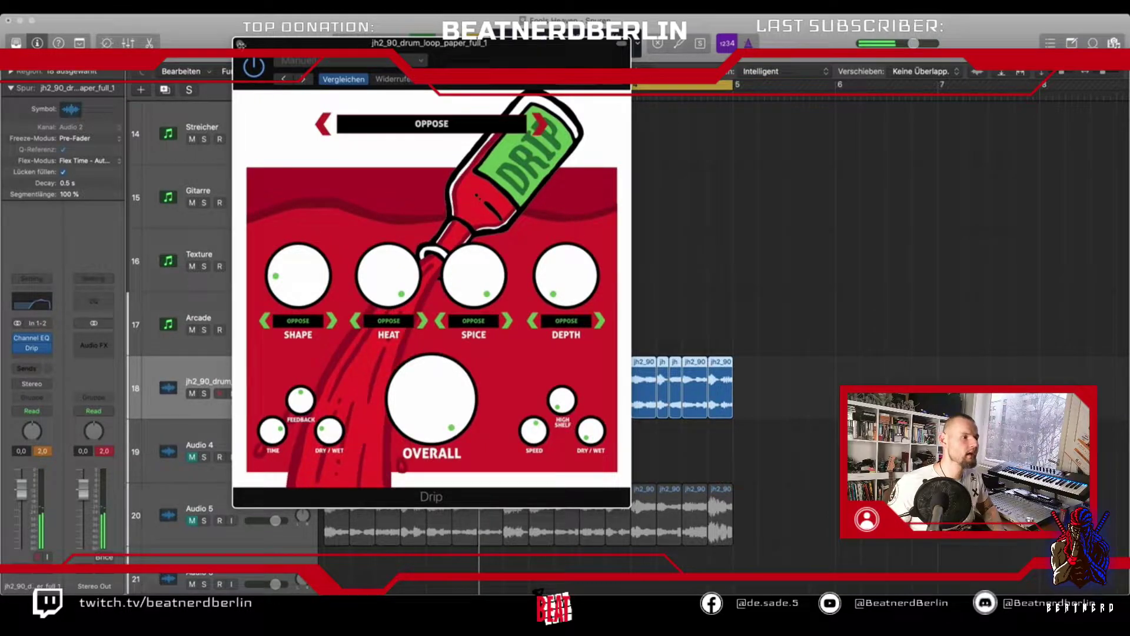
pyautogui.click(242, 44)
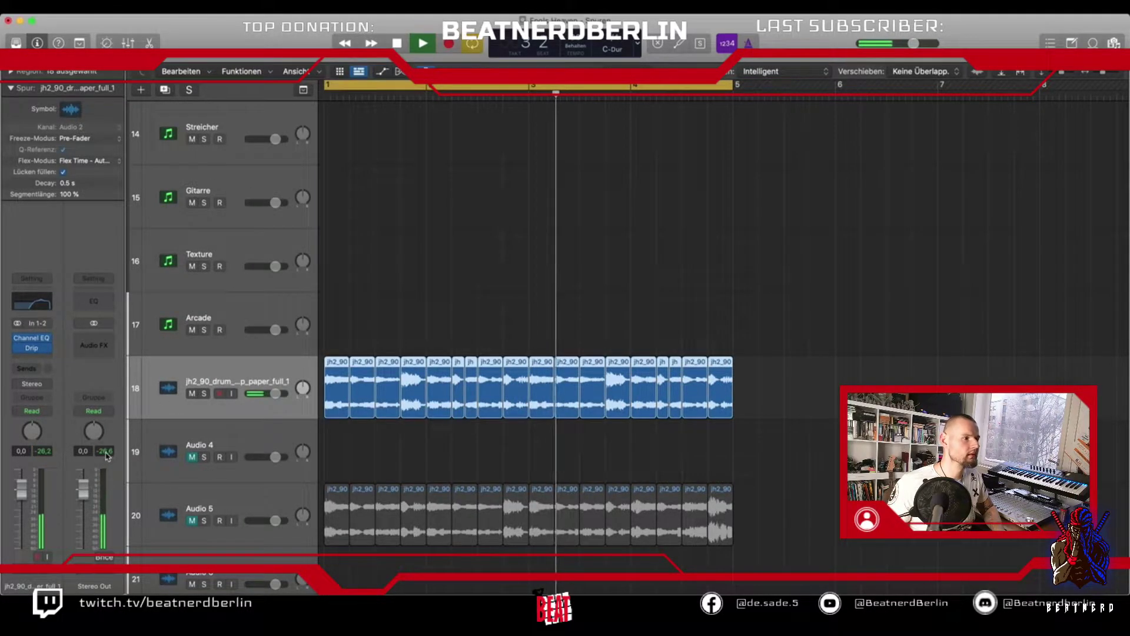
pyautogui.press('space')
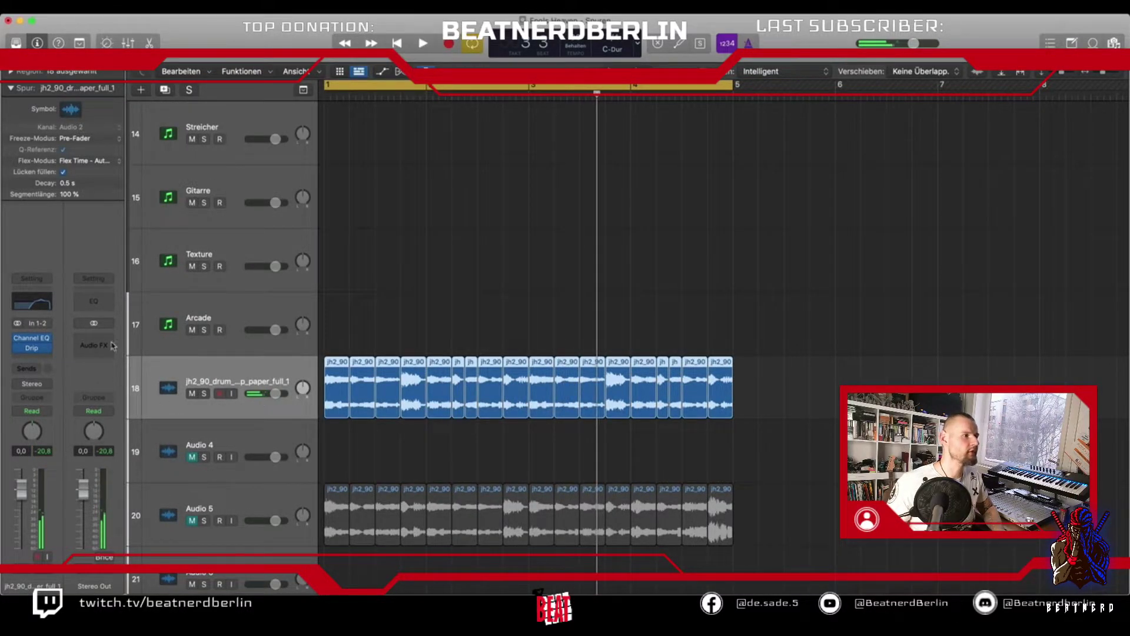
# Insert the FabFilter FF Saturn plug-in after Drip on track 18 and reposition its window.
pyautogui.click(33, 358)
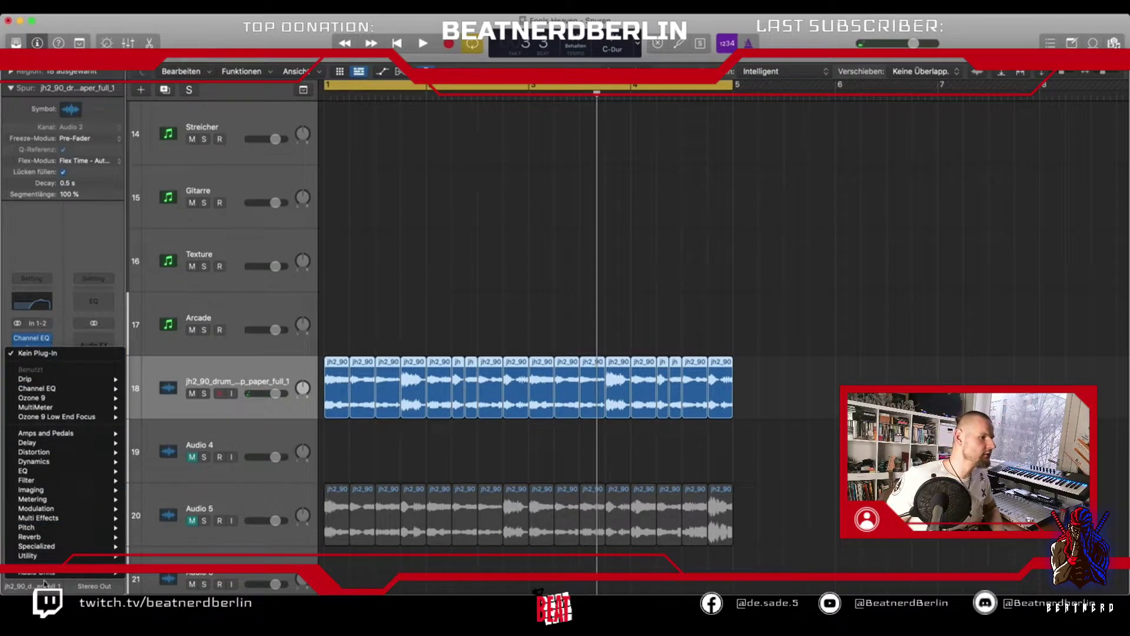
pyautogui.moveTo(44, 580)
pyautogui.moveTo(189, 436)
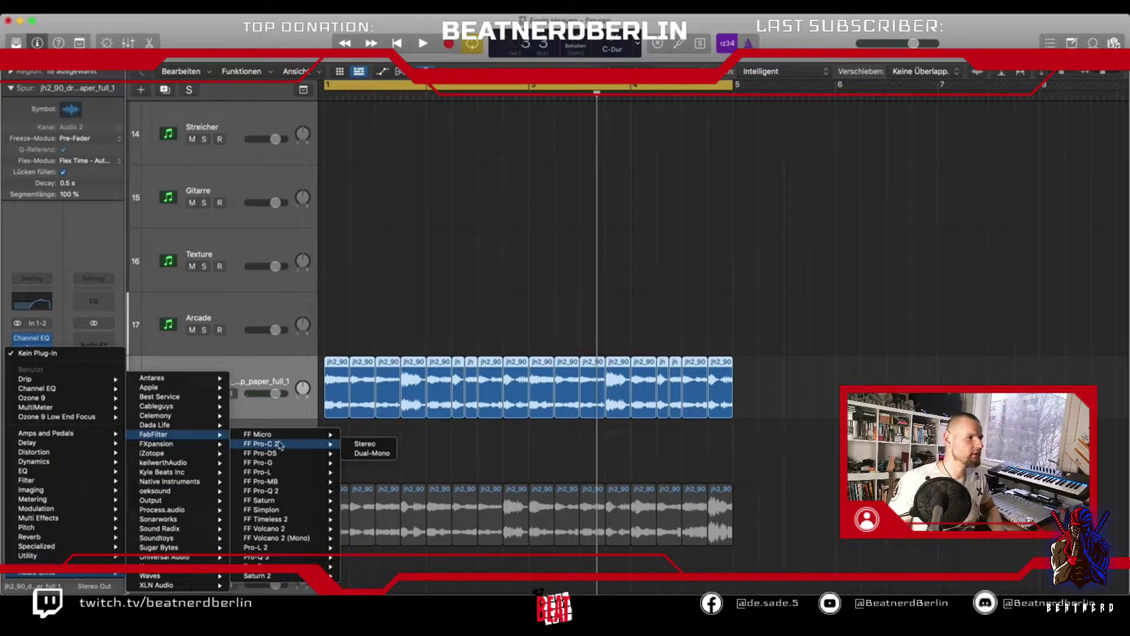
pyautogui.click(361, 502)
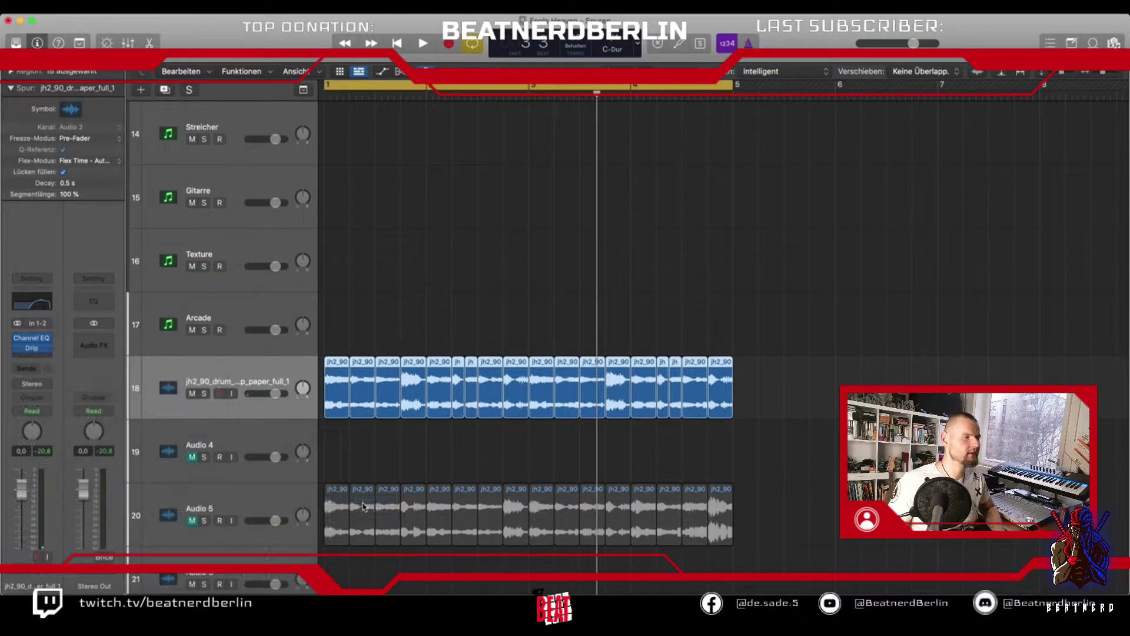
pyautogui.moveTo(428, 170); pyautogui.dragTo(389, 156)
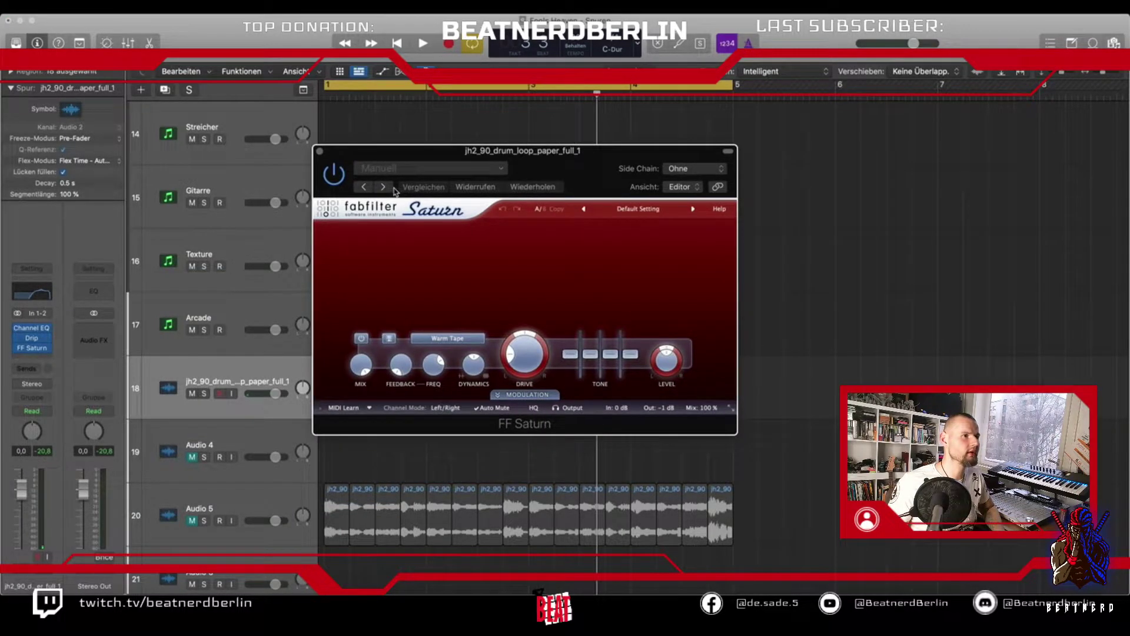
# Step through Saturn's presets during playback, keep Faster Master O and close the plug-in window.
pyautogui.press('space')
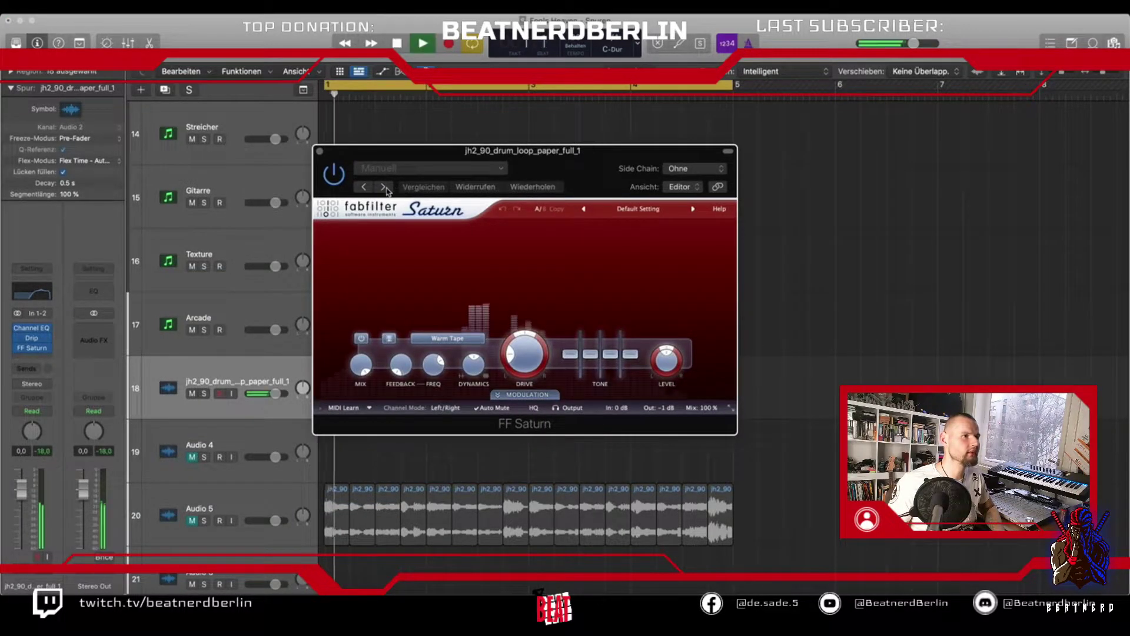
pyautogui.click(692, 209)
pyautogui.click(692, 209)
pyautogui.click(693, 209)
pyautogui.click(693, 209)
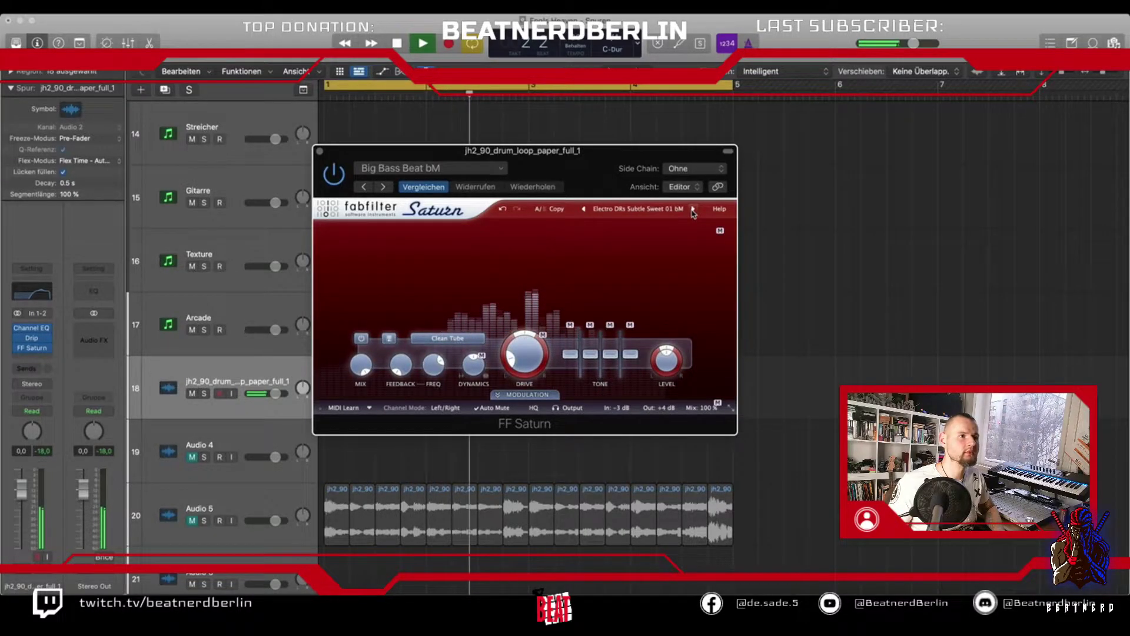
pyautogui.click(692, 209)
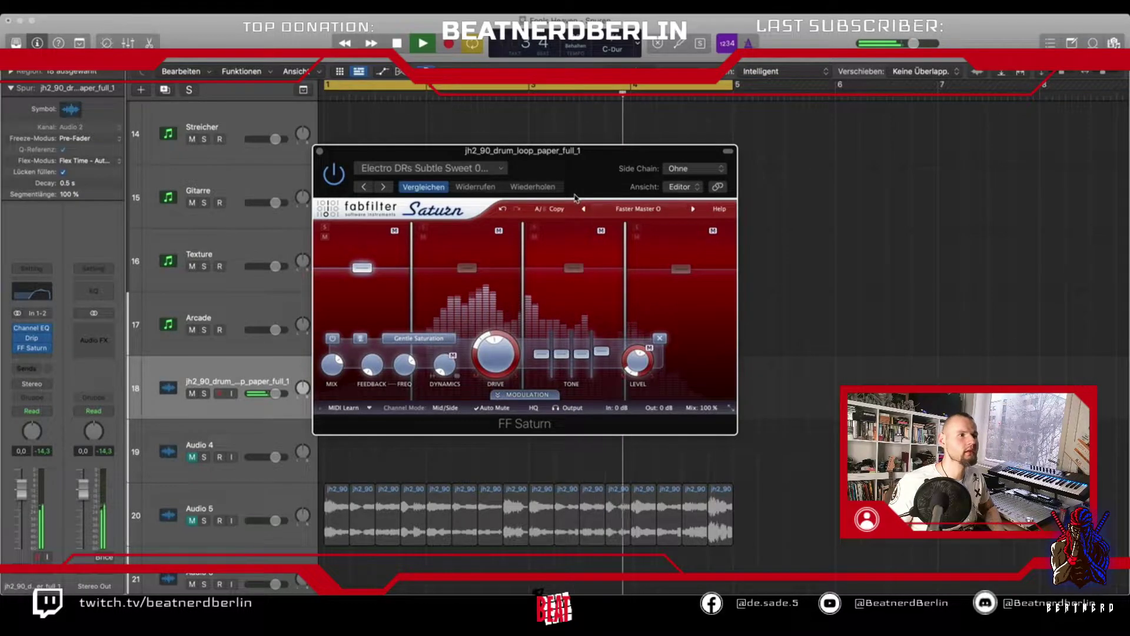
pyautogui.press('super+w')
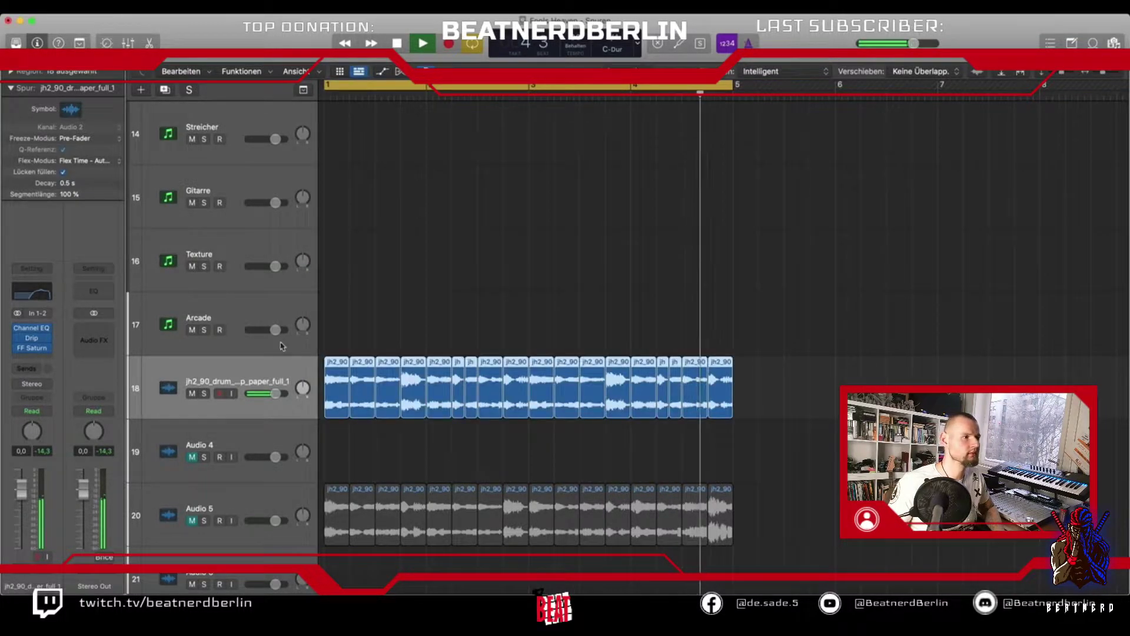
# Lower track 18's volume to -5.5 dB and stop playback.
pyautogui.moveTo(276, 393); pyautogui.dragTo(246, 398)
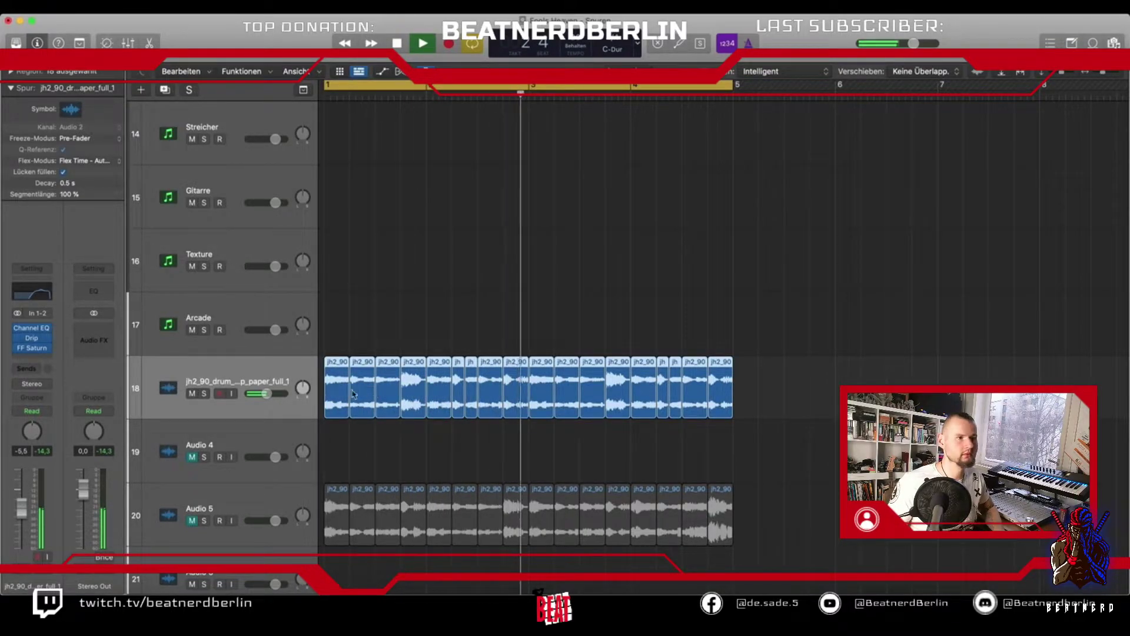
pyautogui.press('space')
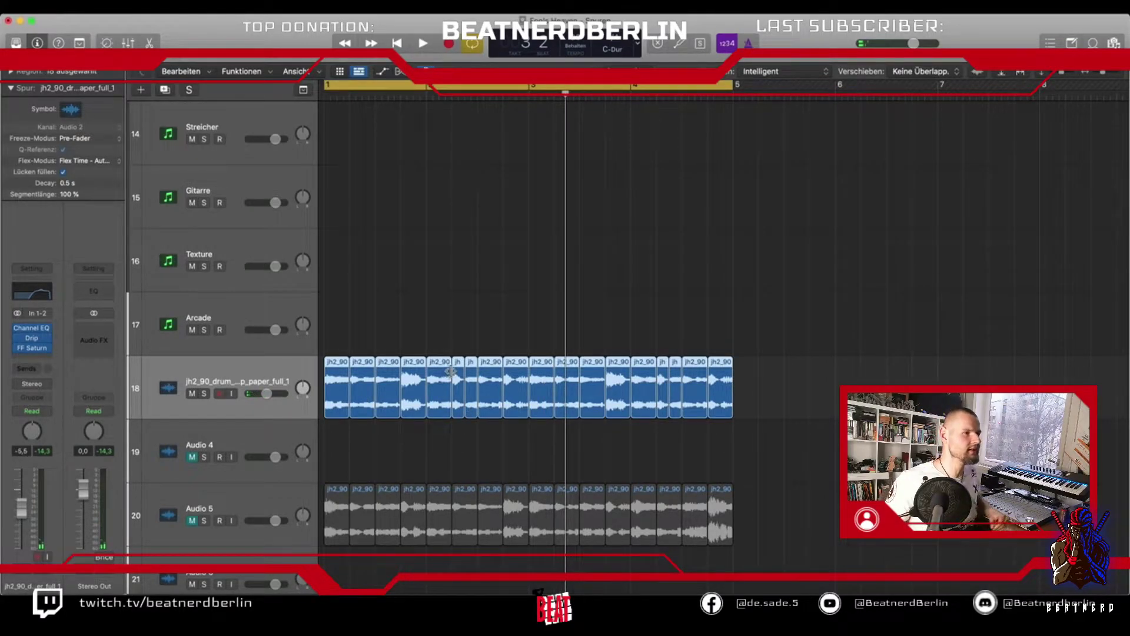
# Select the 808 track and create a one-bar MIDI region at bar 1 with the Pencil tool.
pyautogui.scroll(5, 450, 372)
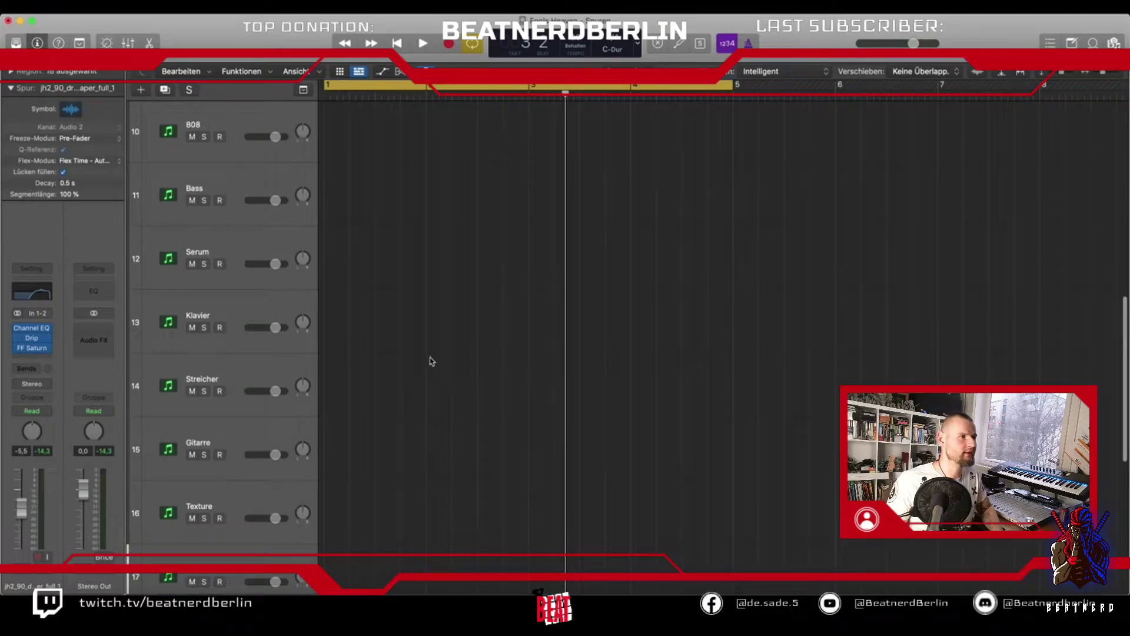
pyautogui.click(244, 125)
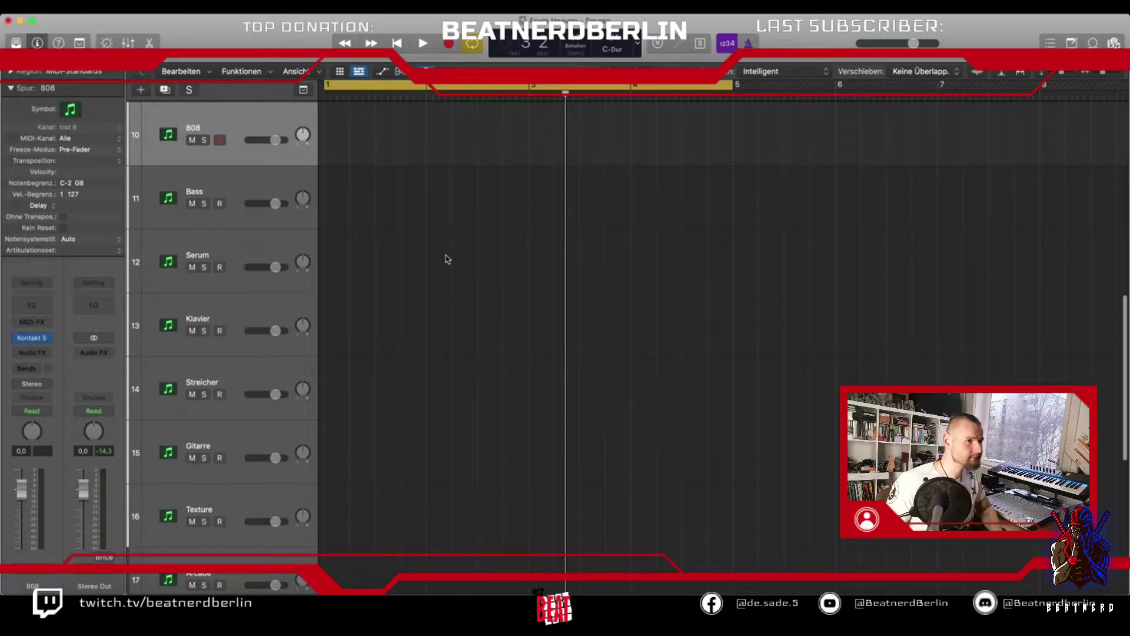
pyautogui.scroll(-5, 344, 235)
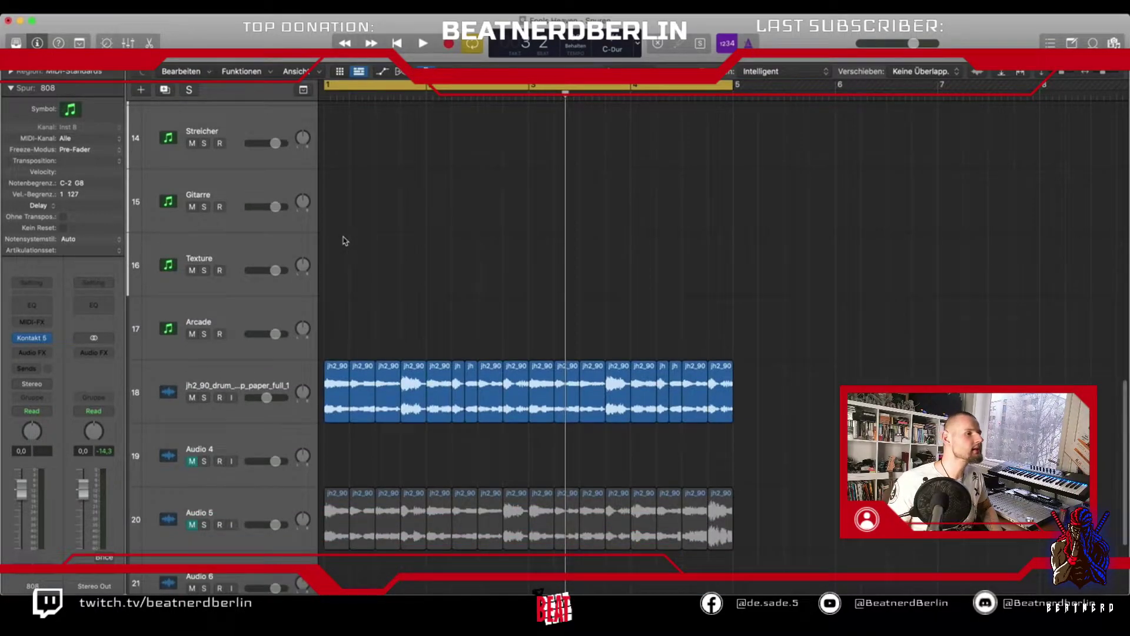
pyautogui.scroll(7, 345, 240)
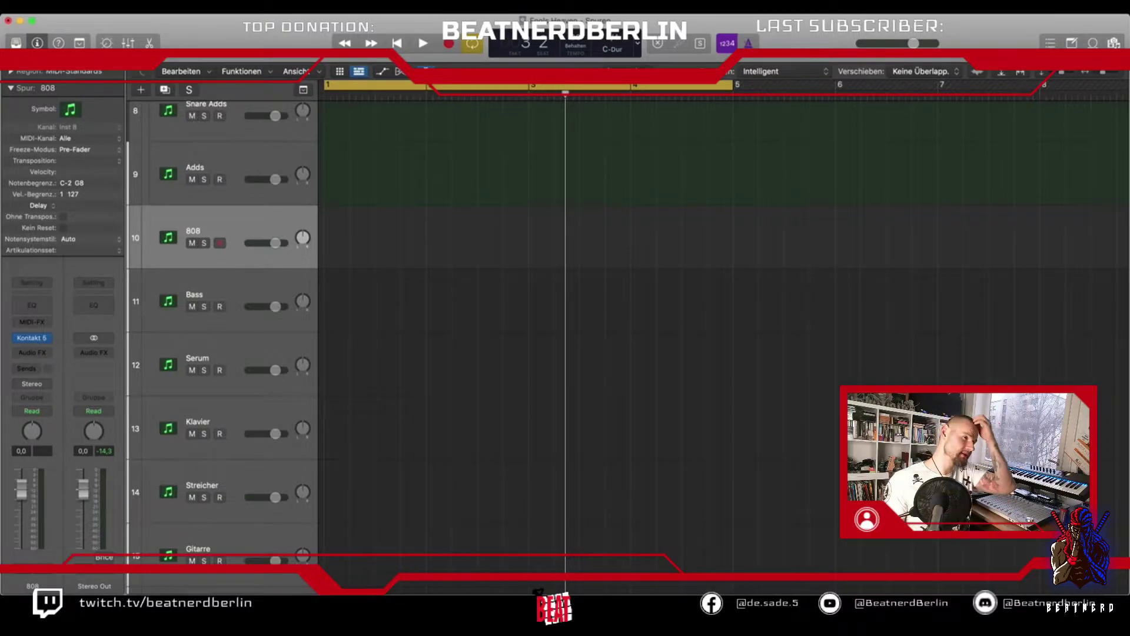
pyautogui.click(615, 71)
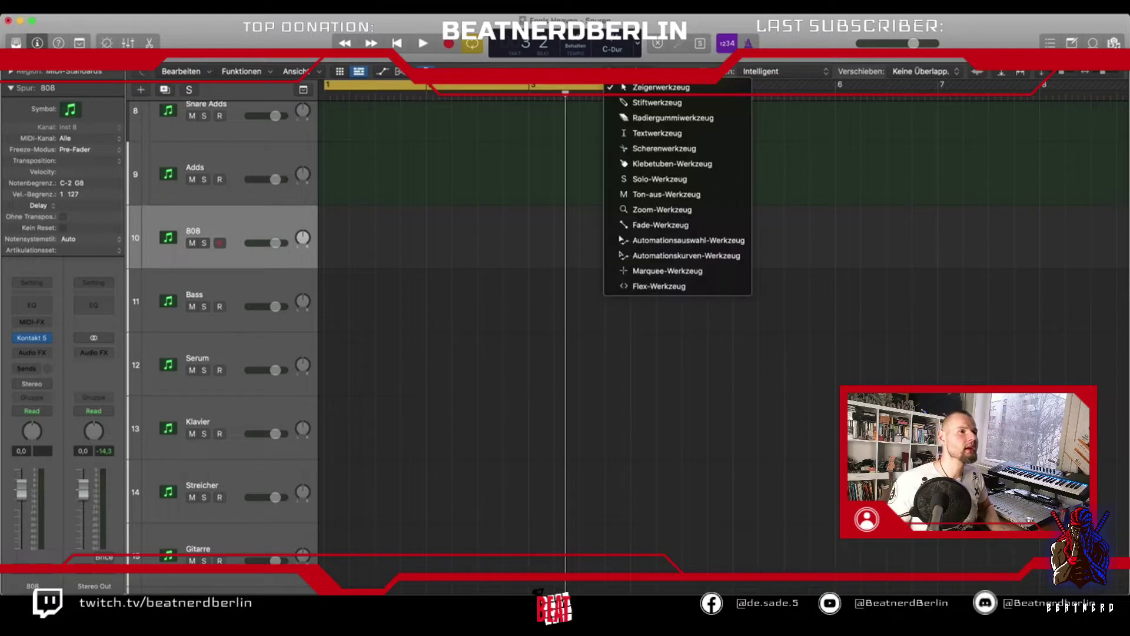
pyautogui.click(615, 103)
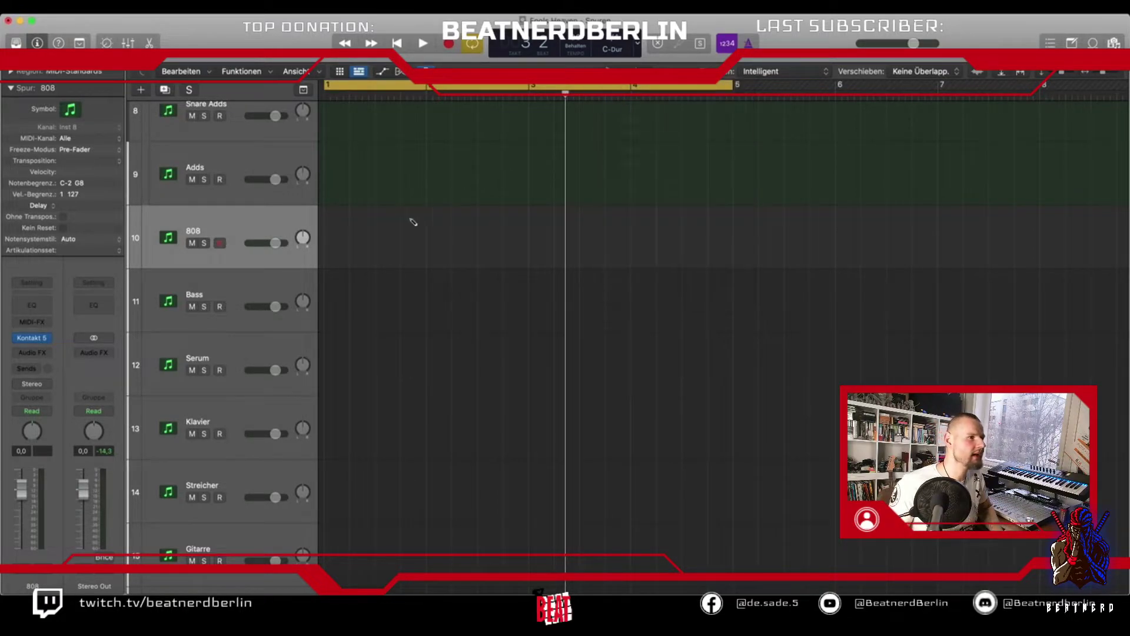
pyautogui.click(330, 250)
# Extend the 808 region to four bars with the Pointer tool and open it in an enlarged Piano Roll.
pyautogui.click(615, 72)
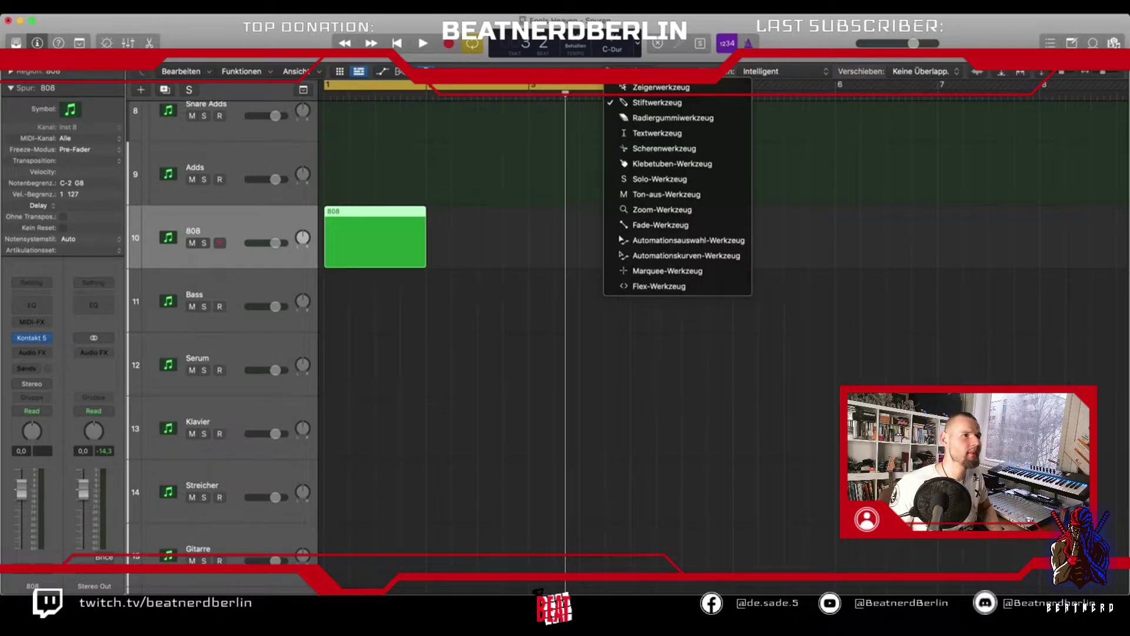
pyautogui.press('a')
pyautogui.moveTo(425, 264); pyautogui.dragTo(731, 259)
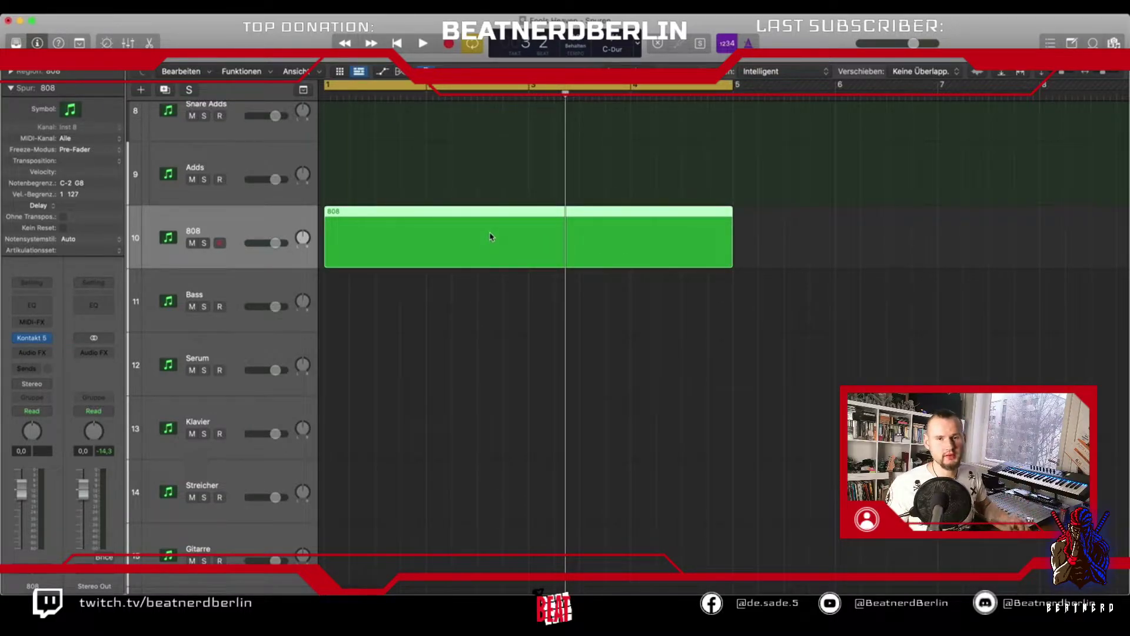
pyautogui.doubleClick(429, 219)
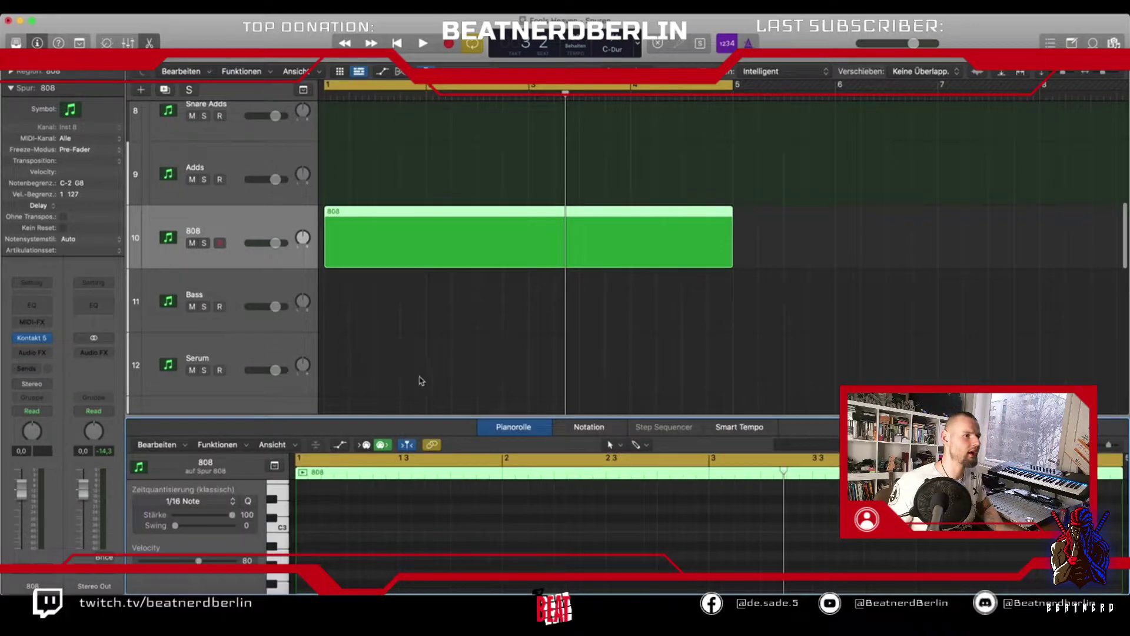
pyautogui.moveTo(433, 417); pyautogui.dragTo(375, 206)
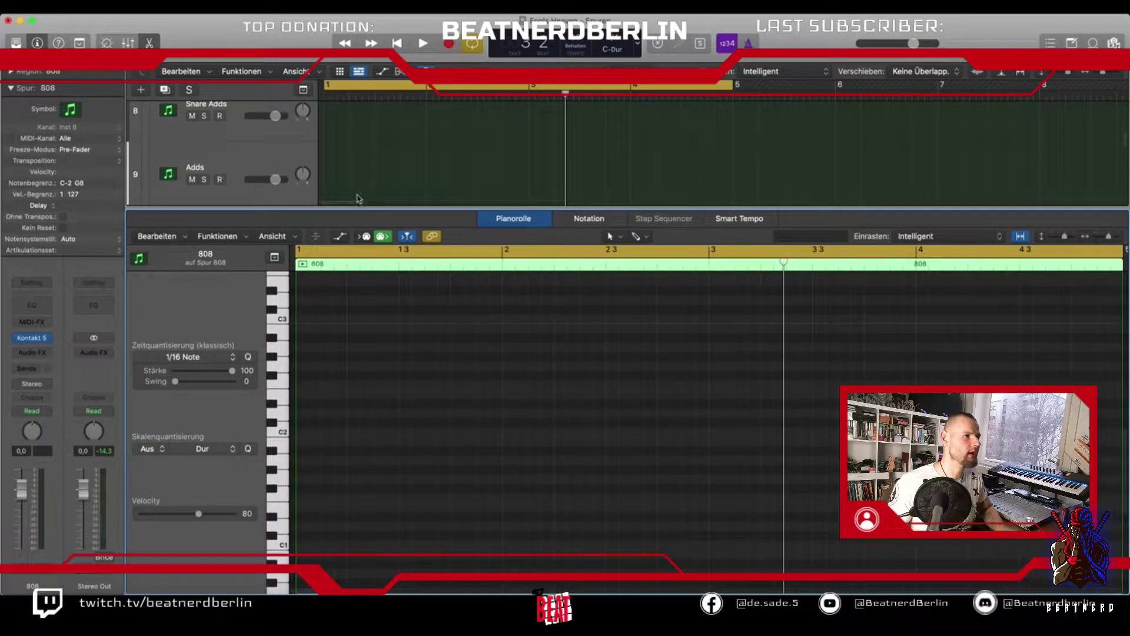
# Lower the 808 track's volume to -12.2 dB and close the Piano Roll.
pyautogui.scroll(-2, 253, 153)
pyautogui.moveTo(270, 180); pyautogui.dragTo(262, 181)
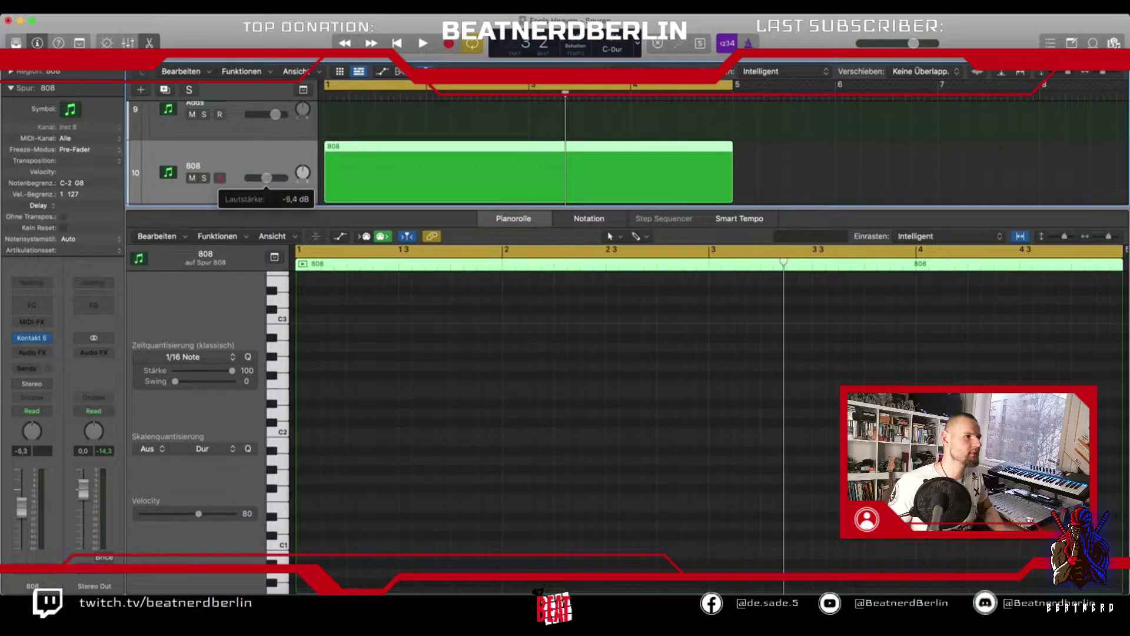
pyautogui.scroll(-5, 316, 411)
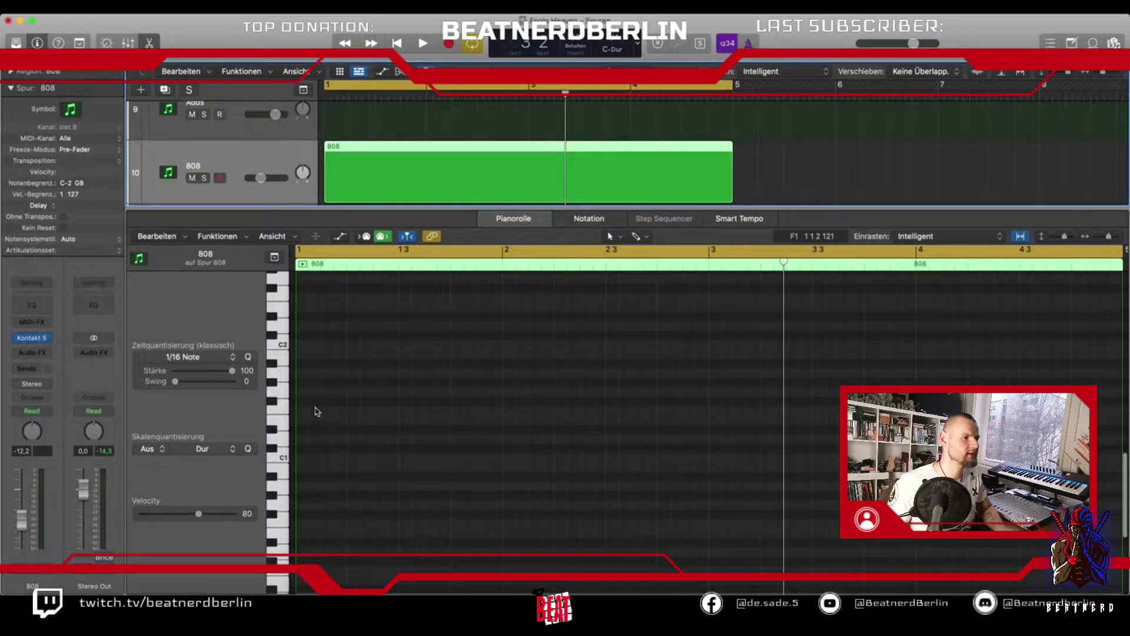
pyautogui.scroll(-4, 316, 411)
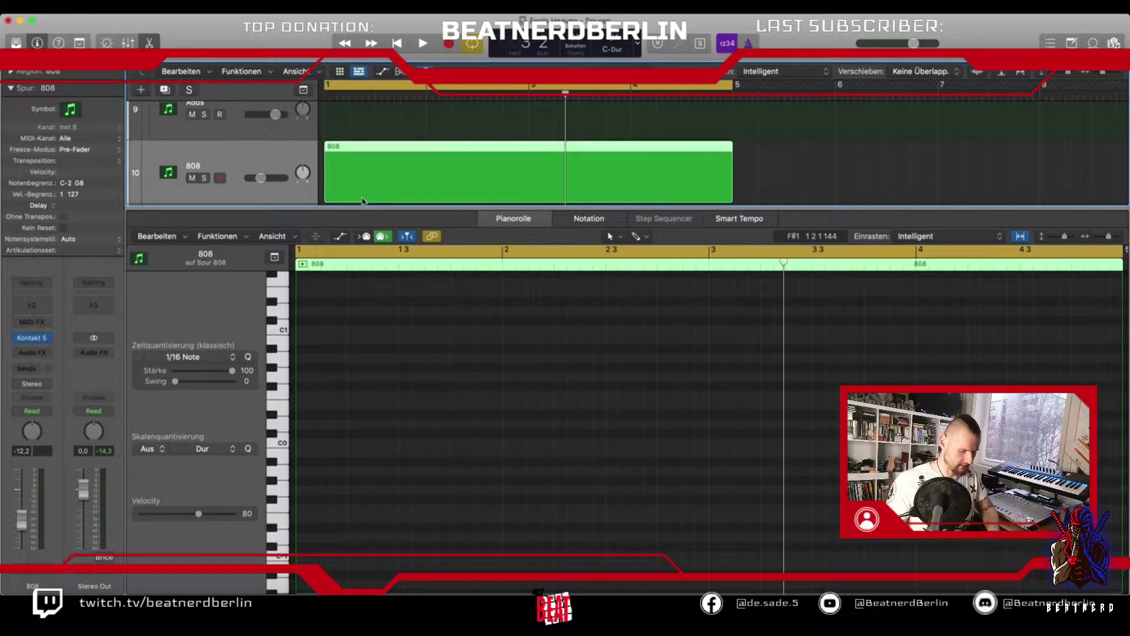
pyautogui.press('p')
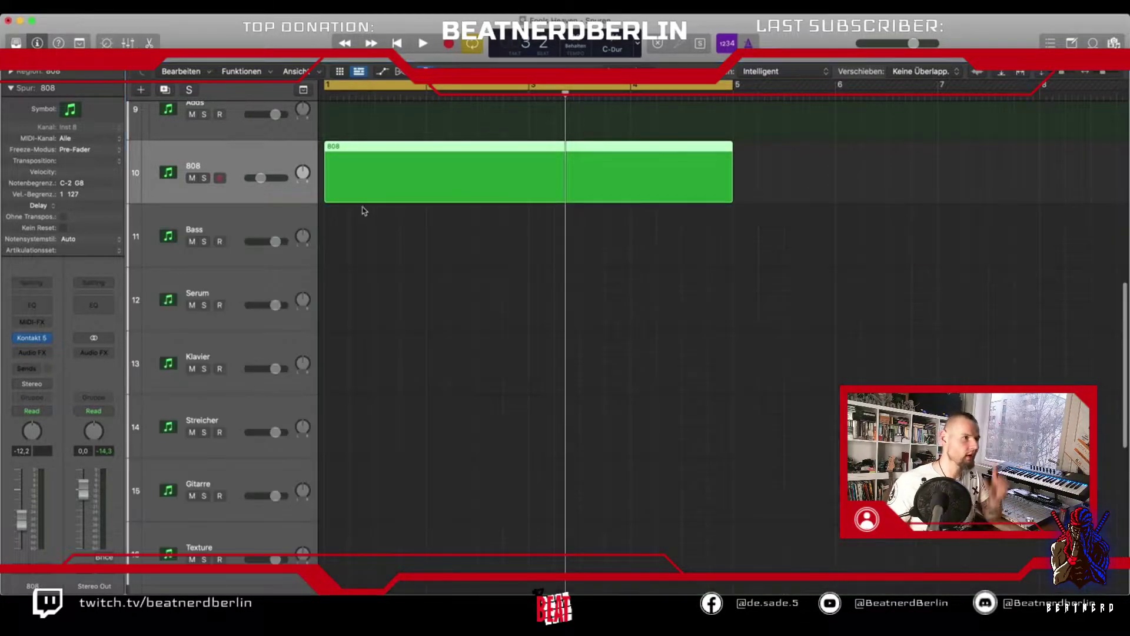
# Select the Klavier track and try to load NOIRE Pure from the Noire library in its Kontakt 5 instrument.
pyautogui.click(208, 357)
pyautogui.click(33, 339)
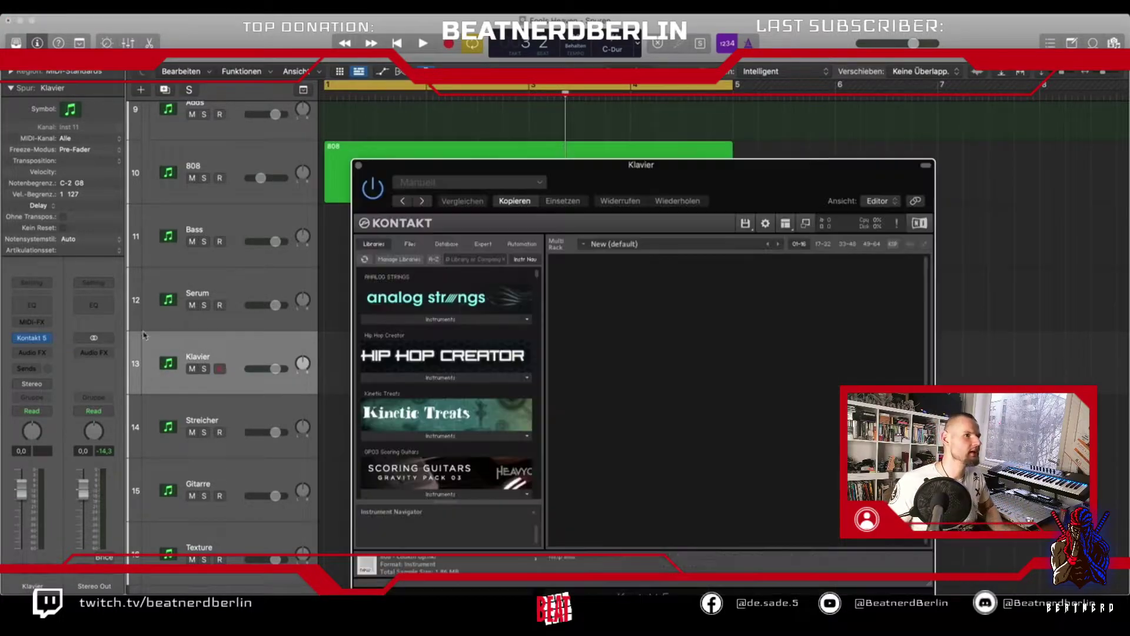
pyautogui.scroll(-2, 428, 395)
pyautogui.scroll(-5, 428, 395)
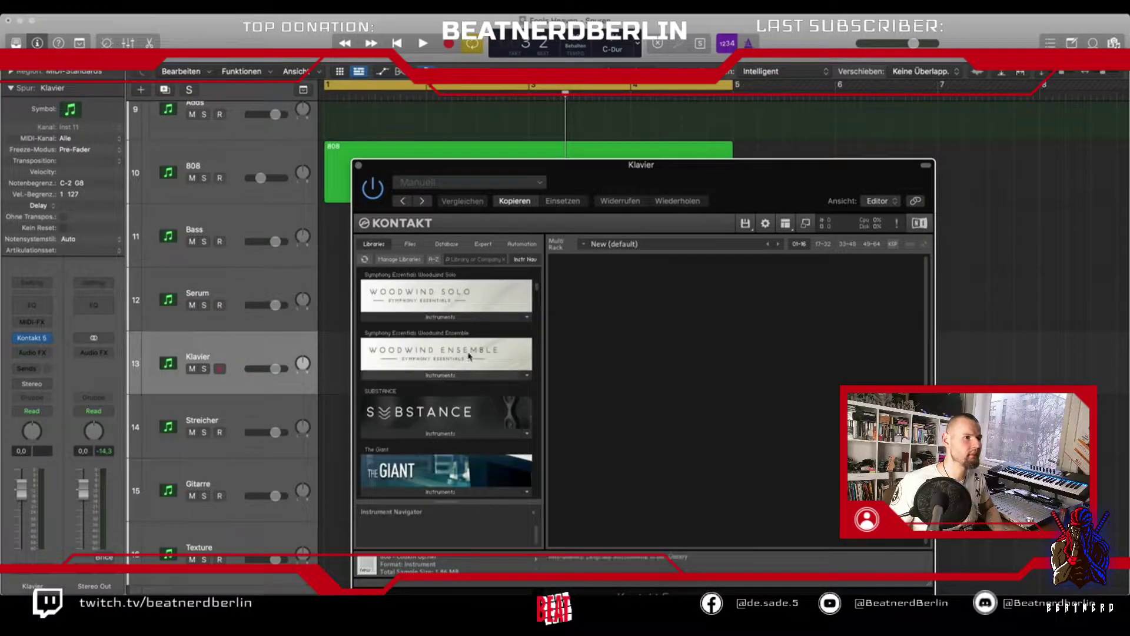
pyautogui.scroll(-10, 534, 295)
pyautogui.scroll(4, 447, 447)
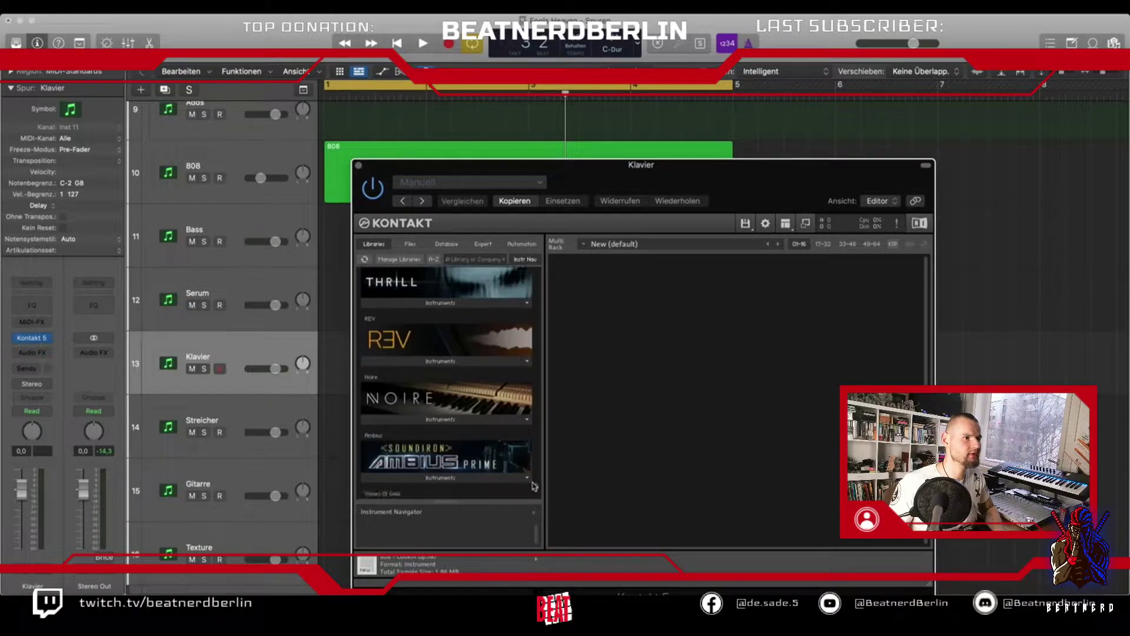
pyautogui.click(417, 484)
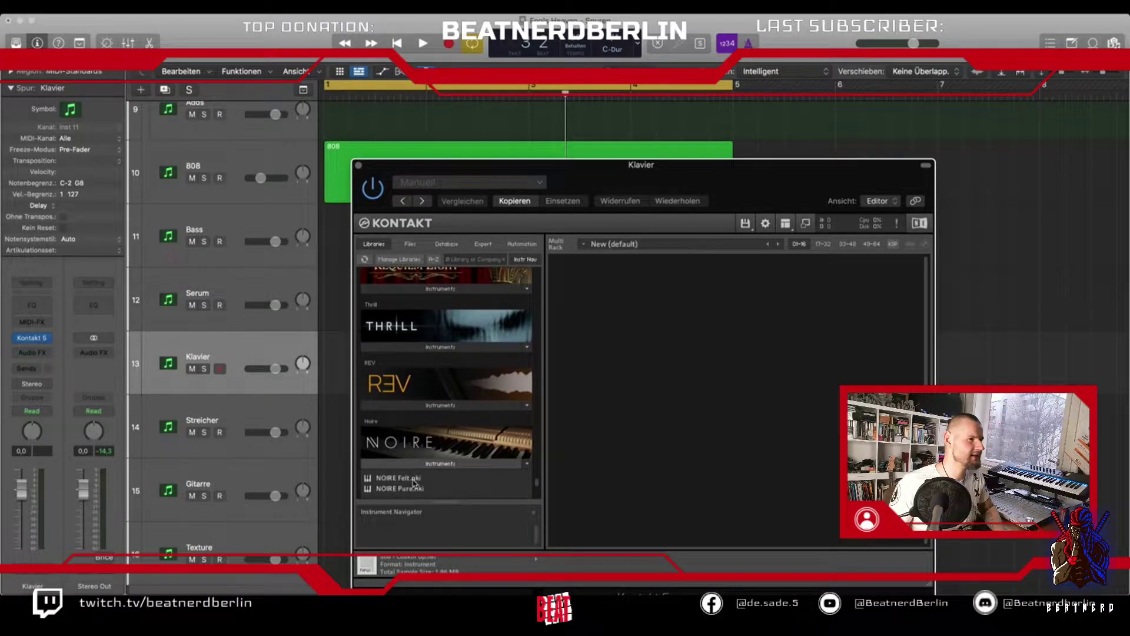
pyautogui.doubleClick(410, 489)
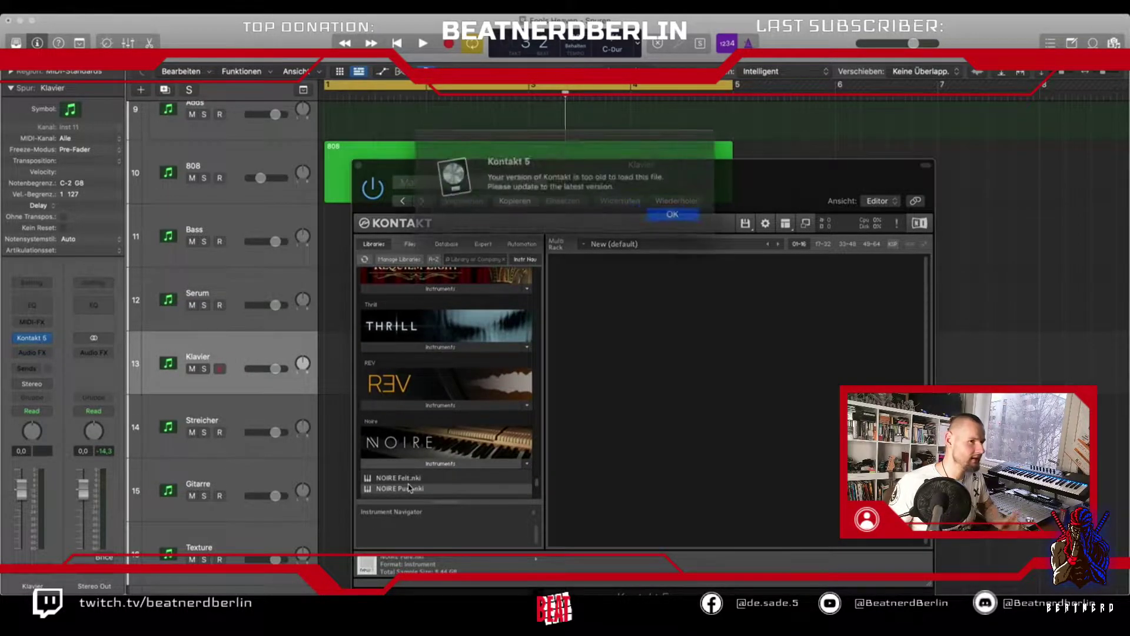
pyautogui.click(658, 212)
pyautogui.click(360, 166)
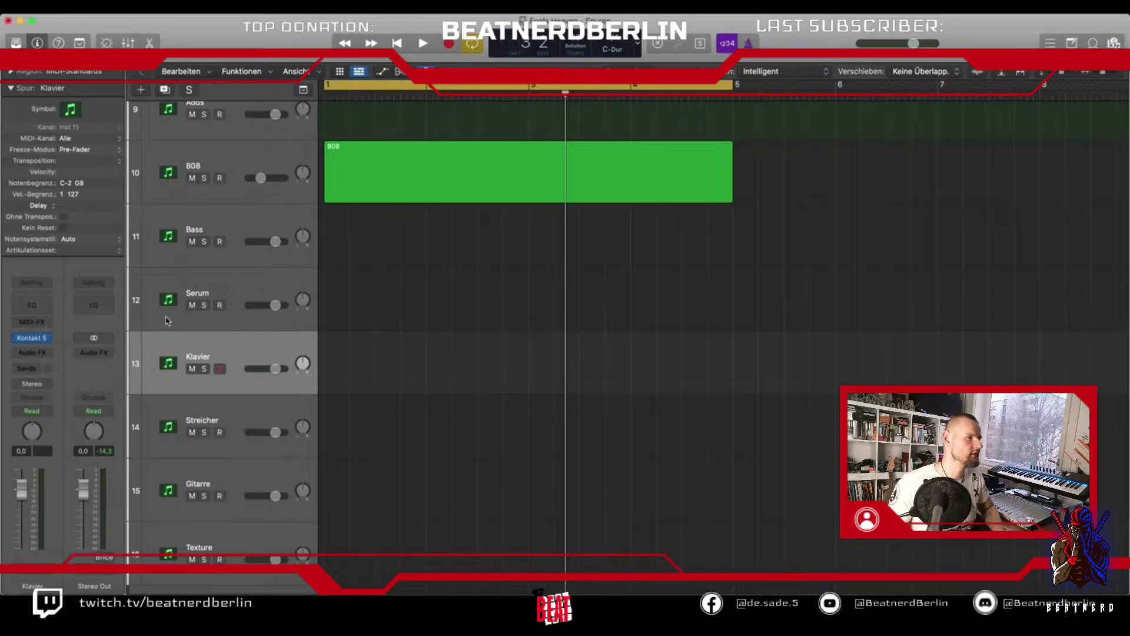
# Replace the Klavier track's instrument with the stereo version of Native Instruments Kontakt.
pyautogui.click(47, 340)
pyautogui.moveTo(98, 587)
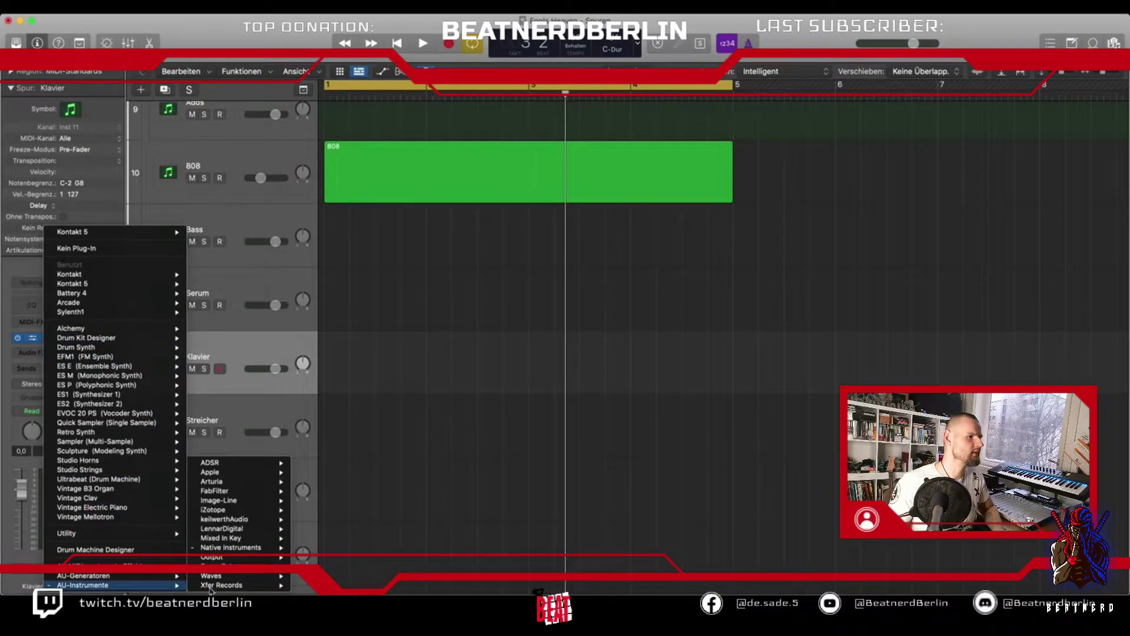
pyautogui.moveTo(236, 547)
pyautogui.moveTo(340, 530)
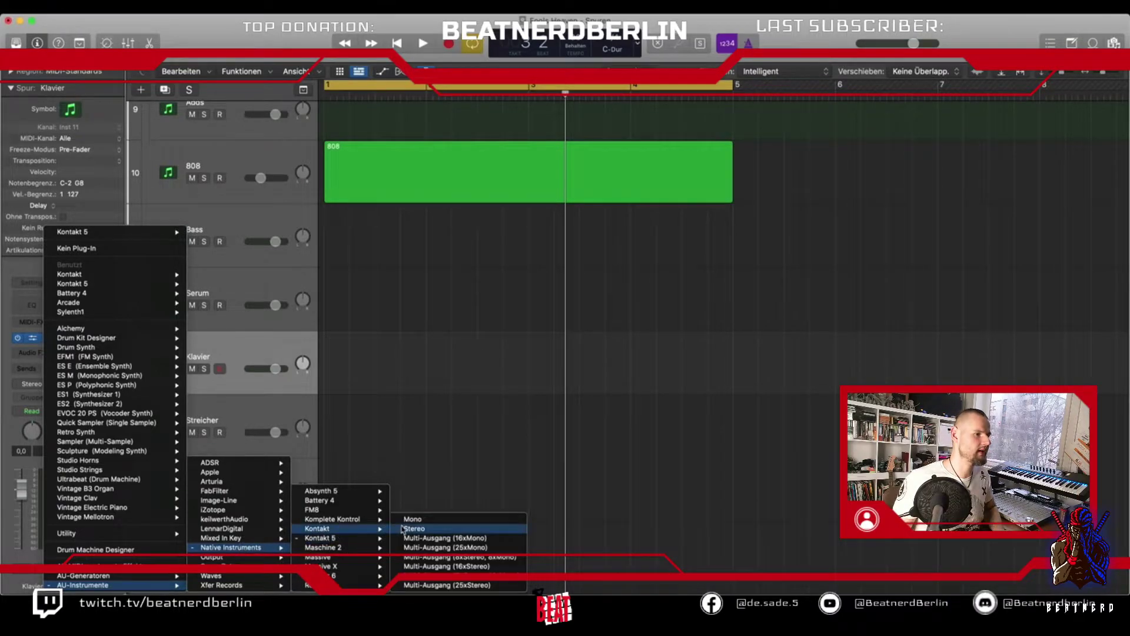
pyautogui.click(413, 528)
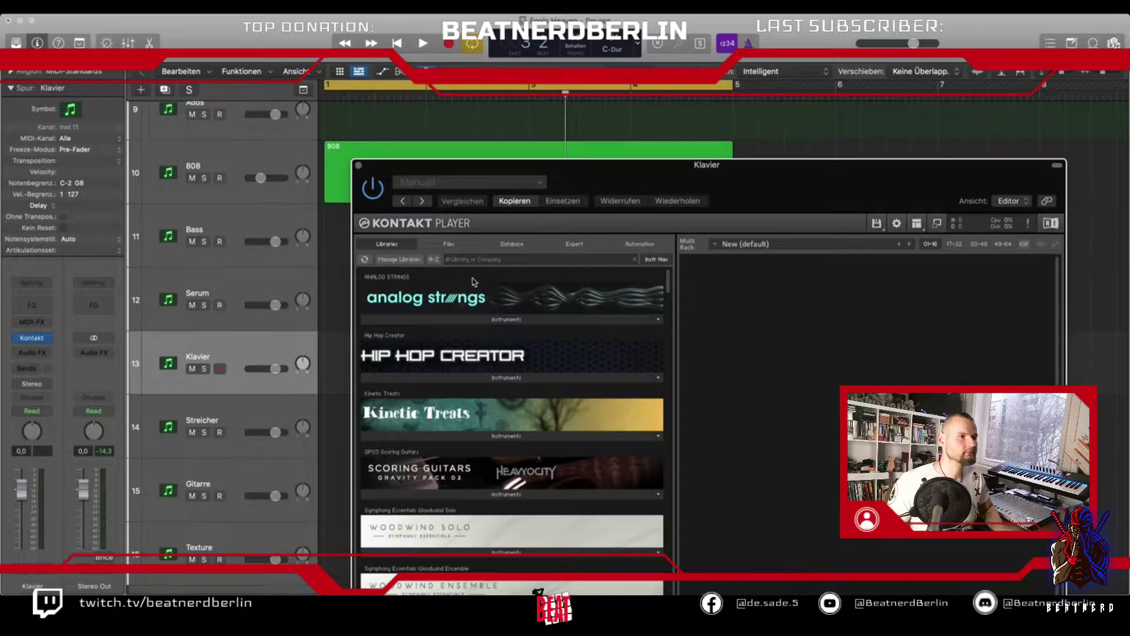
# Load NOIRE Pure from the Noire library into Kontakt Player and close the plug-in window.
pyautogui.moveTo(467, 166); pyautogui.dragTo(331, 21)
pyautogui.scroll(-15, 348, 382)
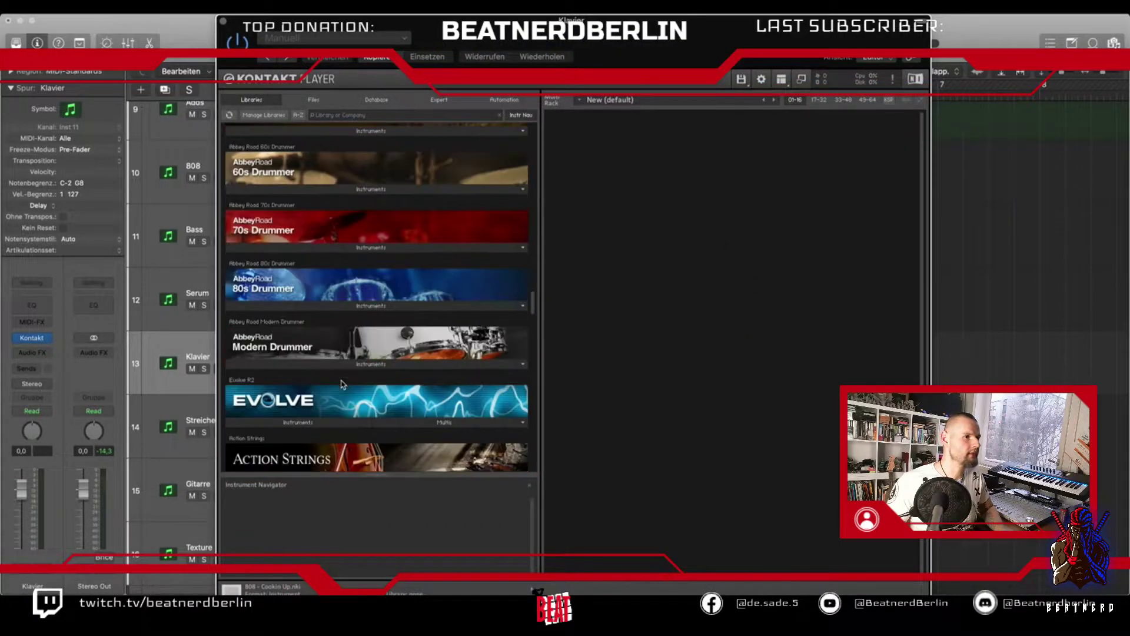
pyautogui.scroll(-15, 347, 384)
pyautogui.scroll(5, 354, 383)
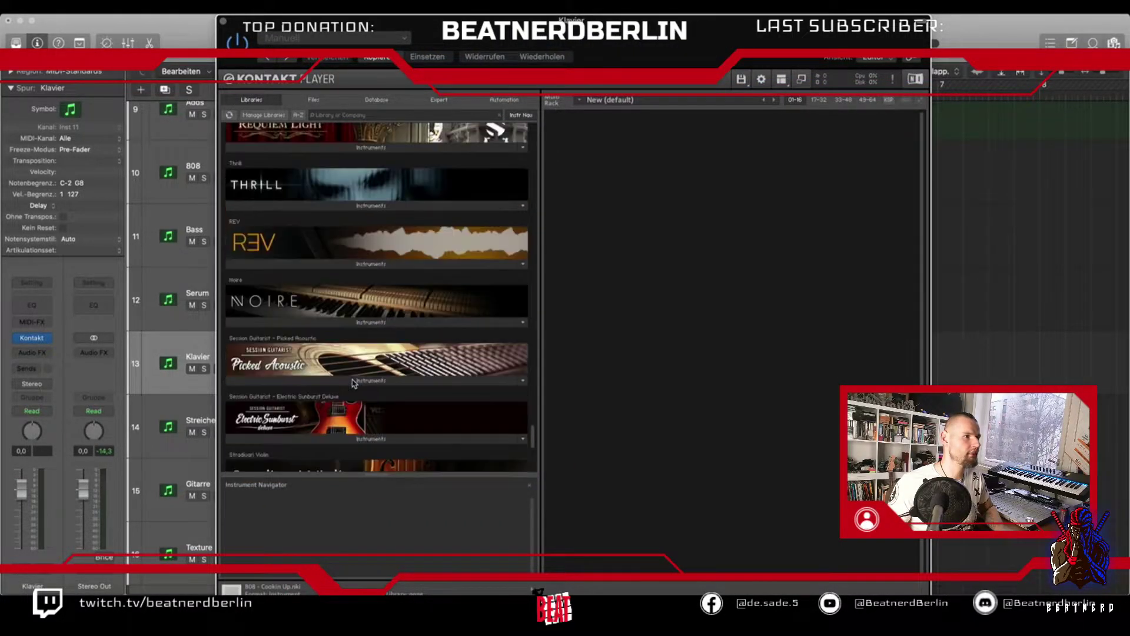
pyautogui.click(318, 323)
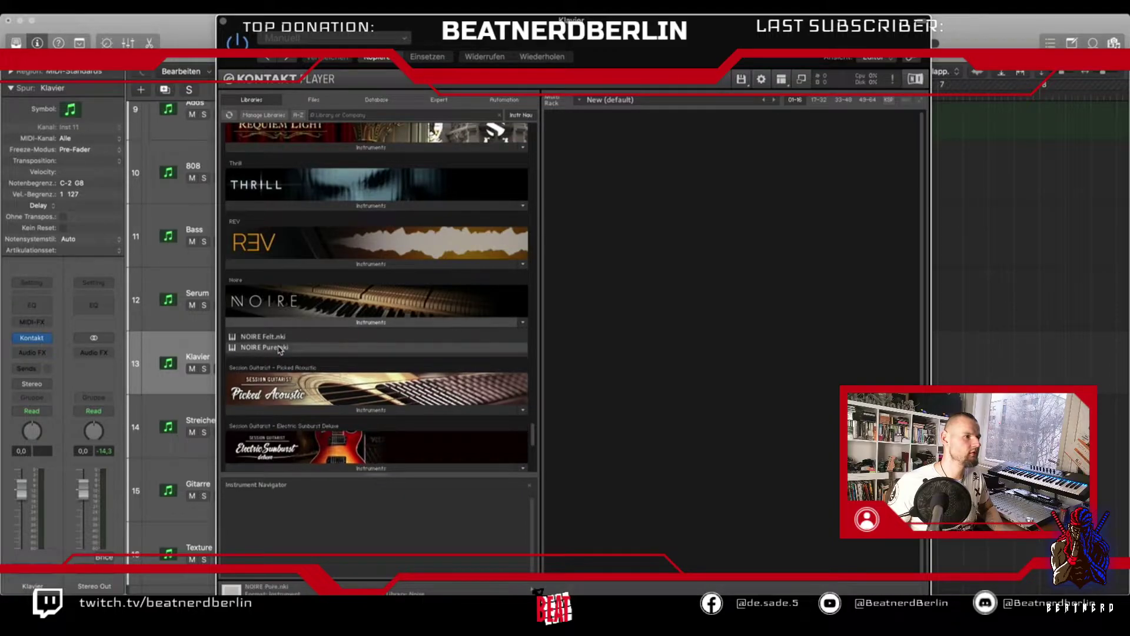
pyautogui.moveTo(680, 335); pyautogui.dragTo(679, 337)
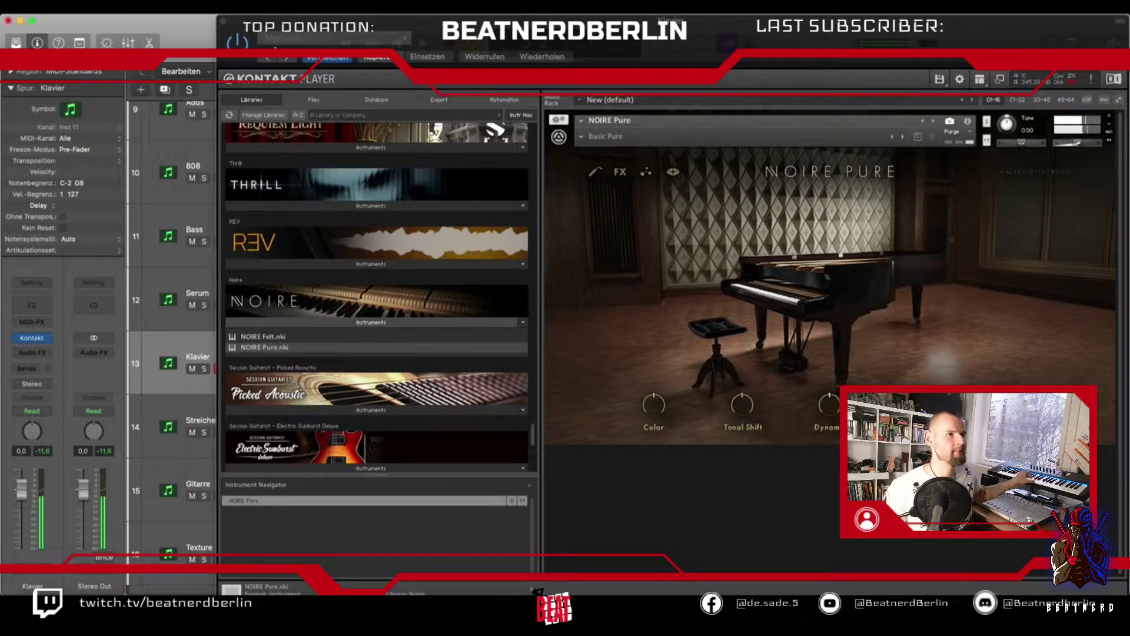
pyautogui.click(224, 24)
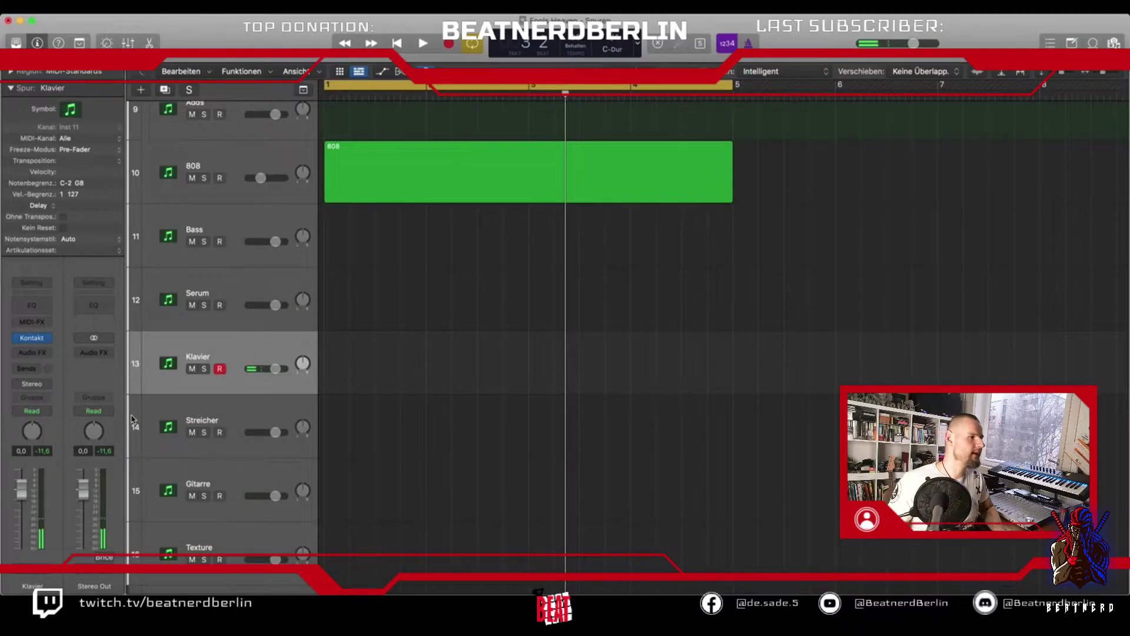
# Create a one-bar MIDI region at bar 1 on the Klavier track with the Pencil tool.
pyautogui.press('t')
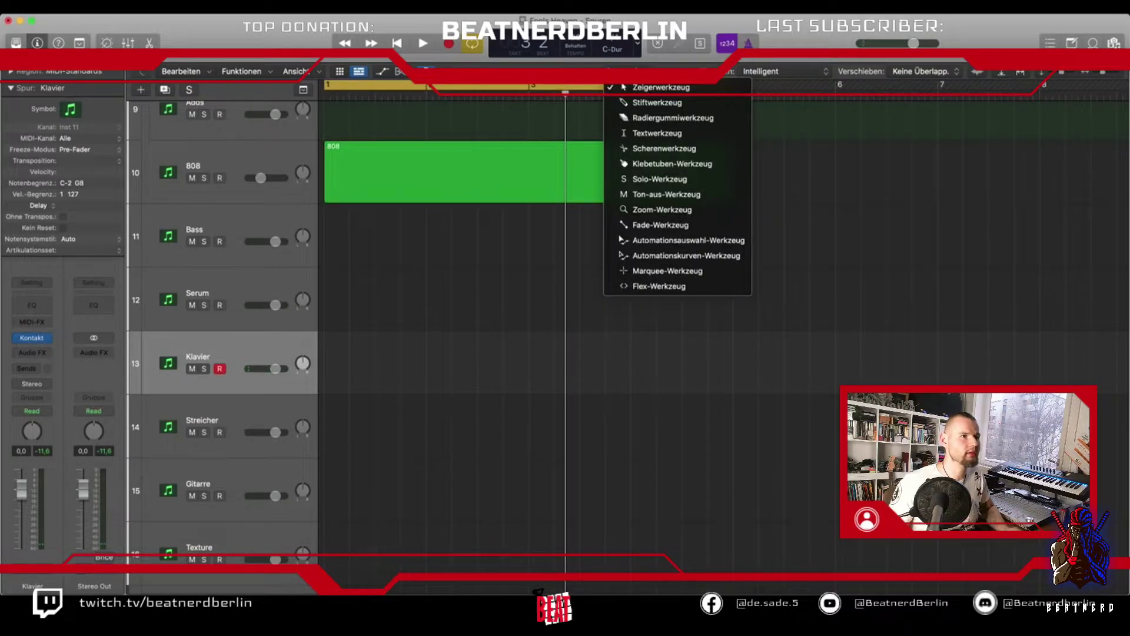
pyautogui.press('Up')
pyautogui.press('Up')
pyautogui.press('Up')
pyautogui.press('Up')
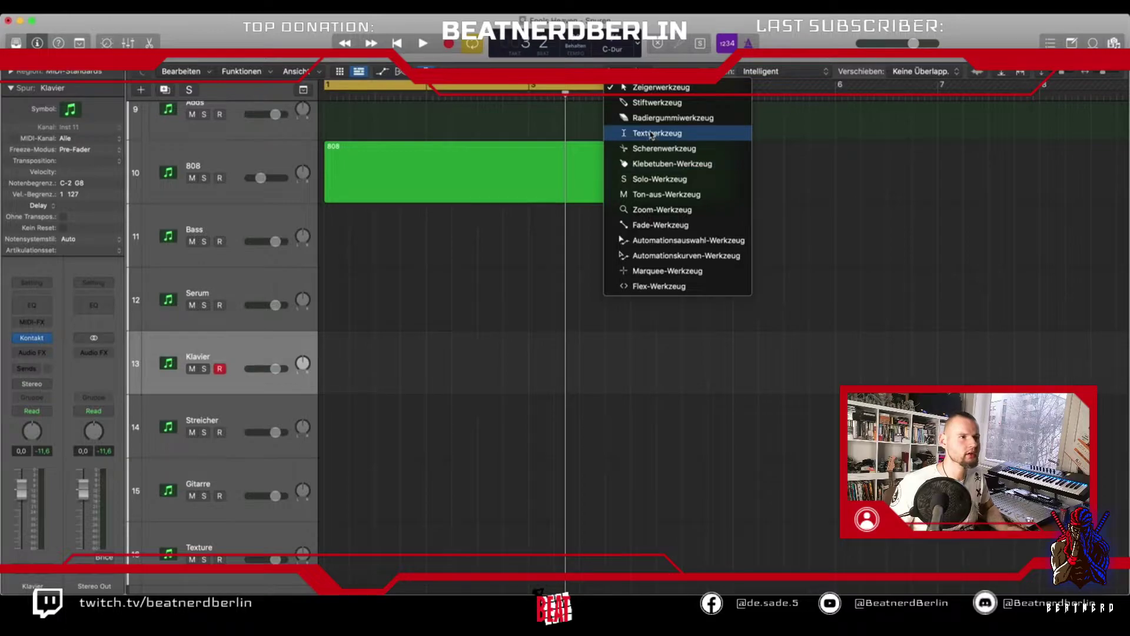
pyautogui.press('Return')
pyautogui.click(339, 352)
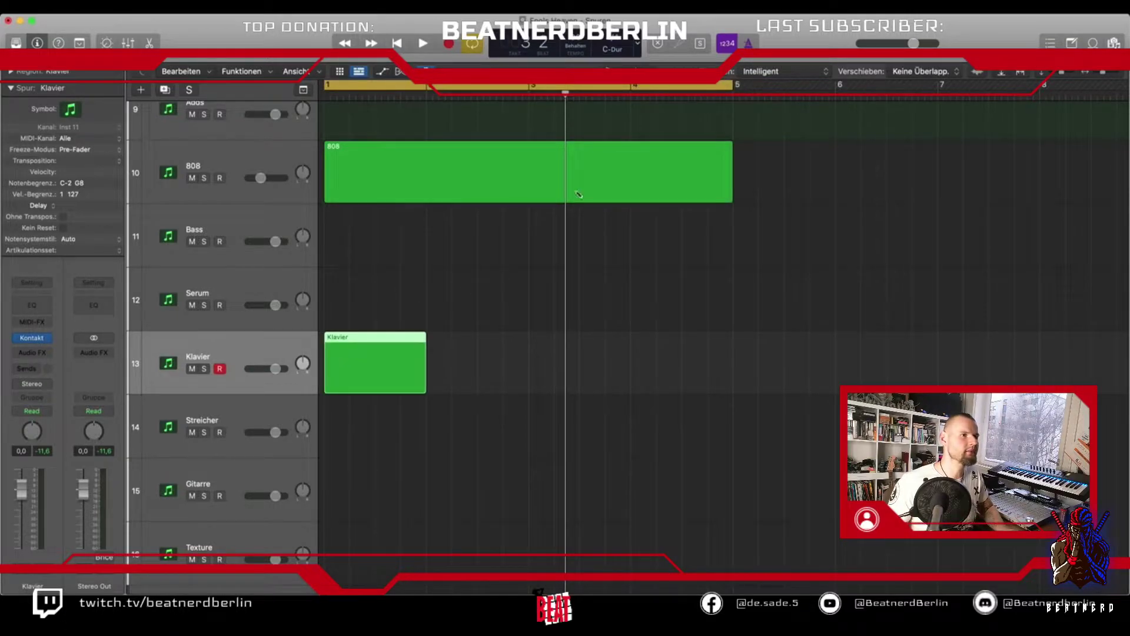
# Extend the Klavier region to four bars with the Pointer tool and open it in the Piano Roll.
pyautogui.press('t')
pyautogui.press('t')
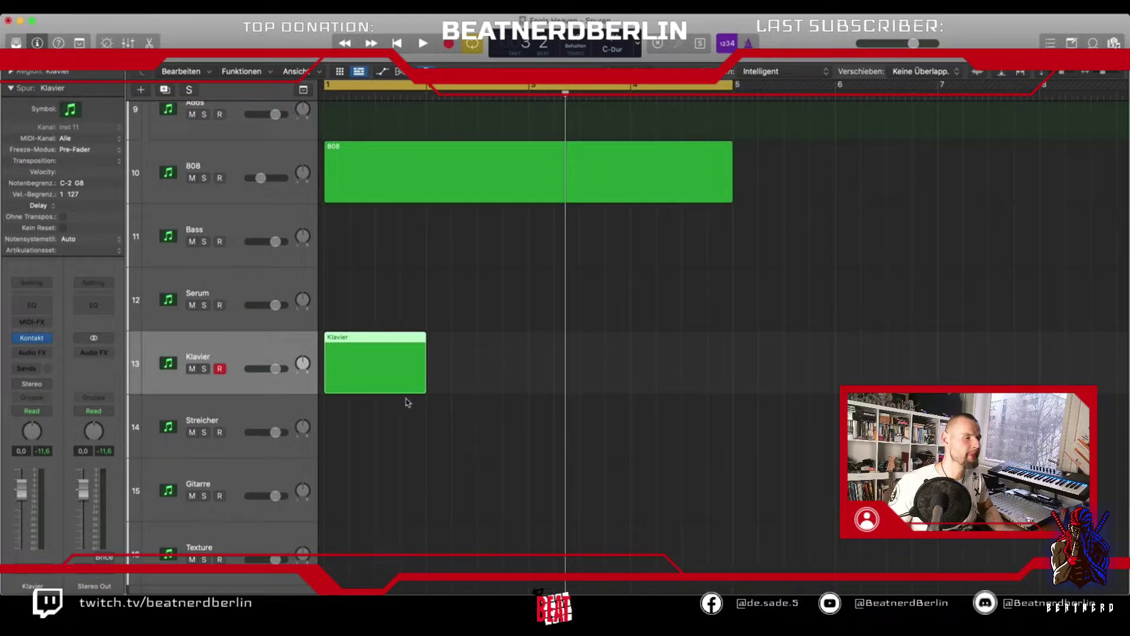
pyautogui.moveTo(422, 388); pyautogui.dragTo(733, 379)
pyautogui.doubleClick(420, 378)
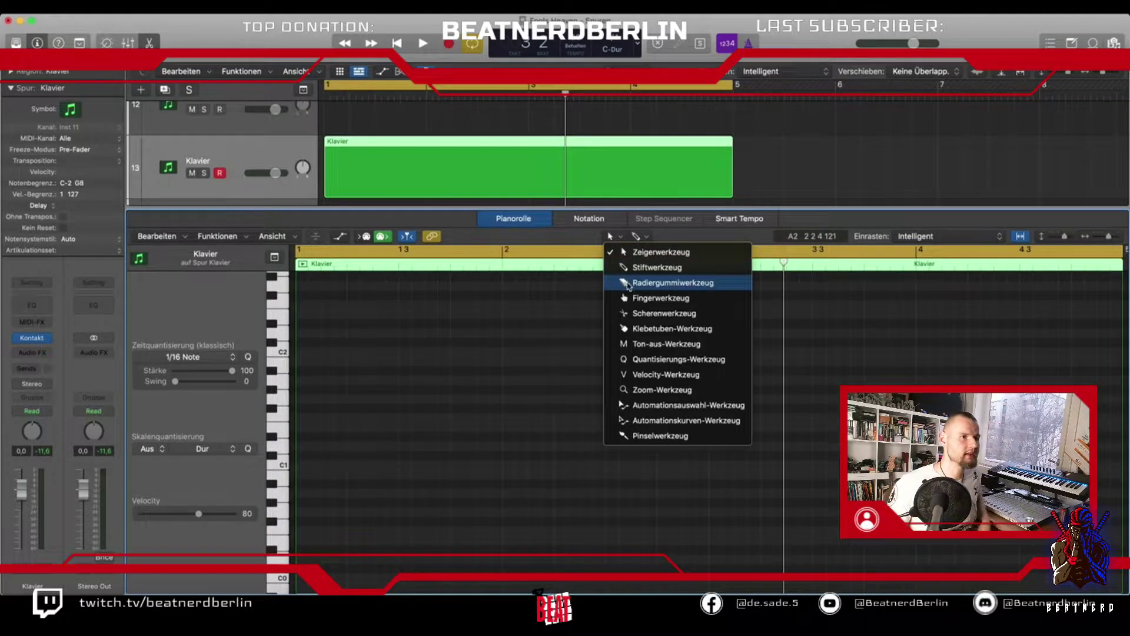
# Draw a C2 note at the start of bar 1 in the Klavier region with the Pencil tool.
pyautogui.click(653, 268)
pyautogui.scroll(2, 328, 382)
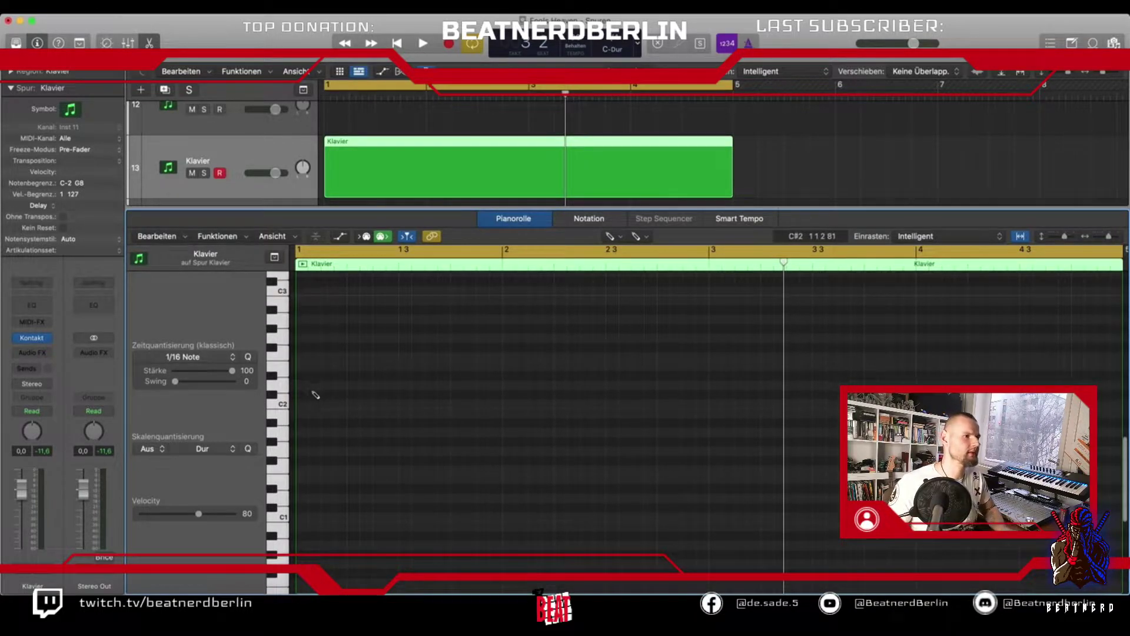
pyautogui.click(306, 406)
pyautogui.scroll(2, 315, 400)
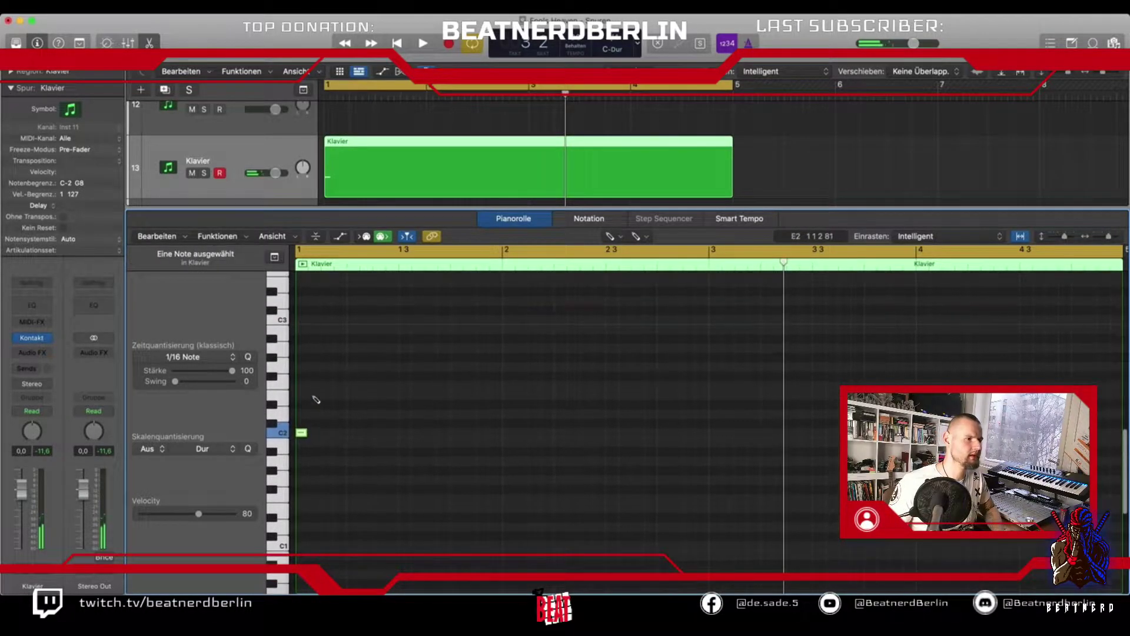
# Lengthen the C2 note to one beat with the Pointer tool and set its velocity to 127.
pyautogui.click(610, 237)
pyautogui.click(636, 250)
pyautogui.moveTo(305, 433); pyautogui.dragTo(346, 434)
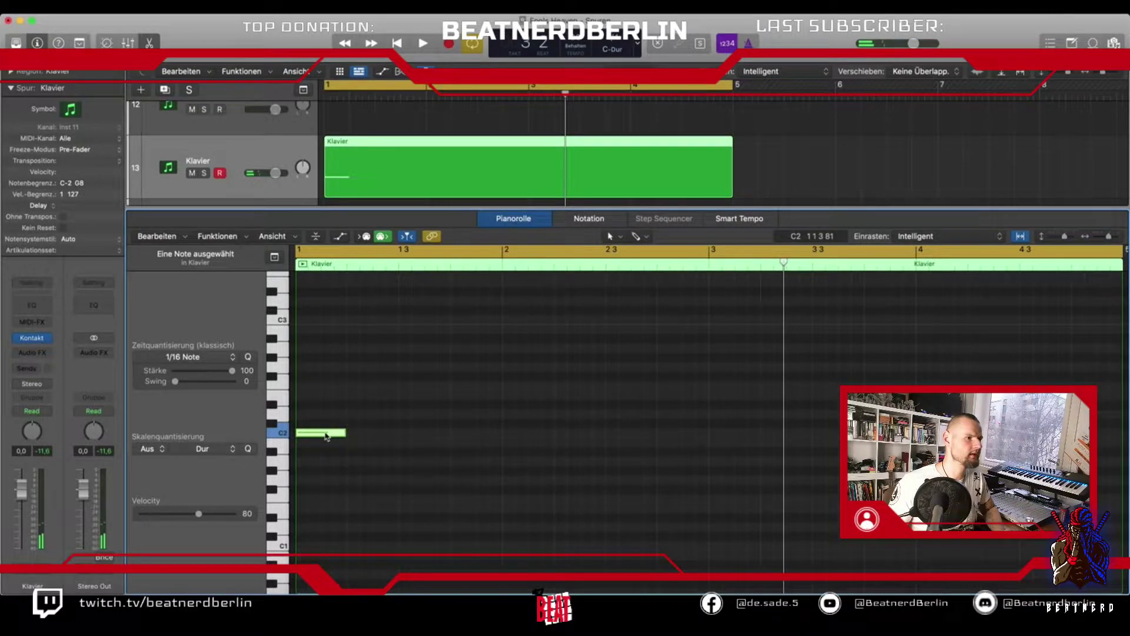
pyautogui.moveTo(201, 515); pyautogui.dragTo(303, 483)
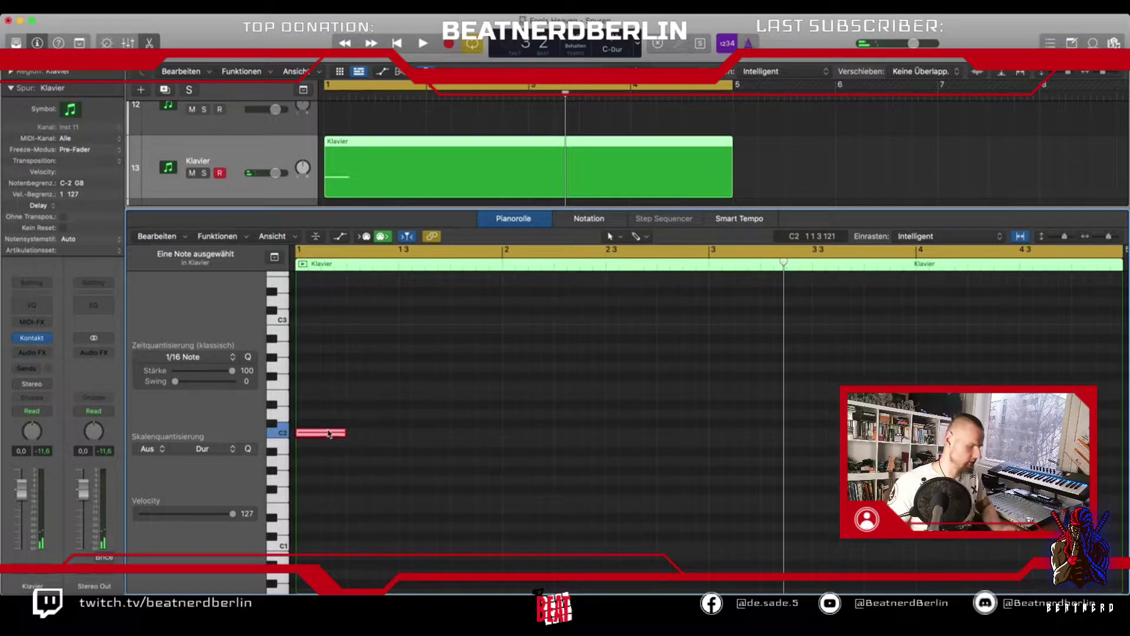
# Copy the C2 note up to E2 and G2 to build a C major triad and play it back briefly.
pyautogui.moveTo(328, 435); pyautogui.dragTo(327, 366)
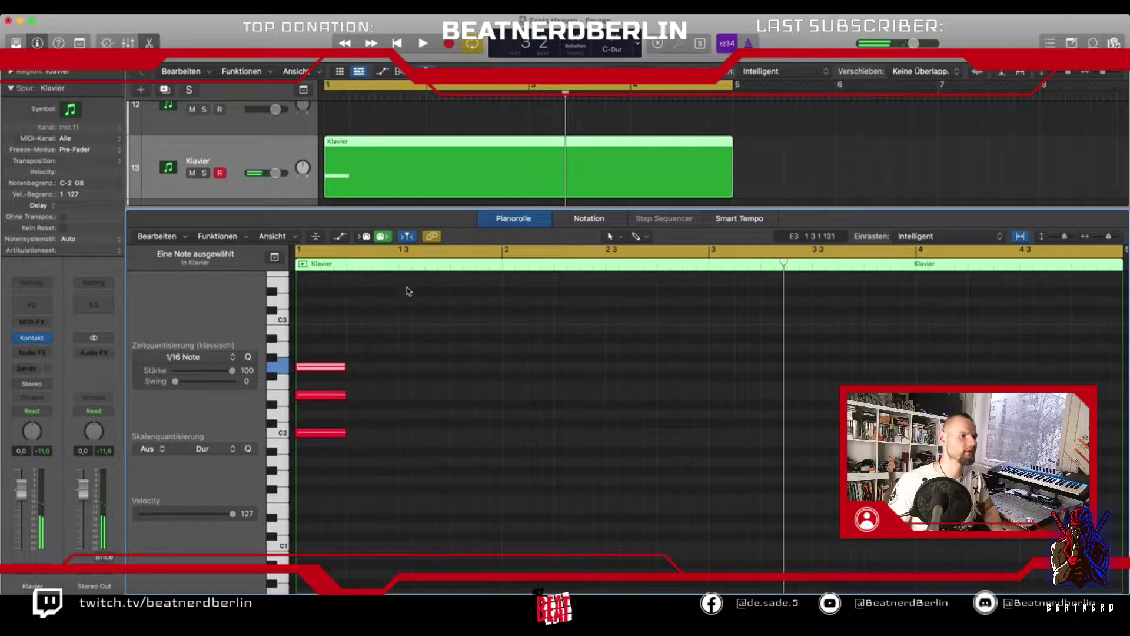
pyautogui.press('space')
pyautogui.press('space')
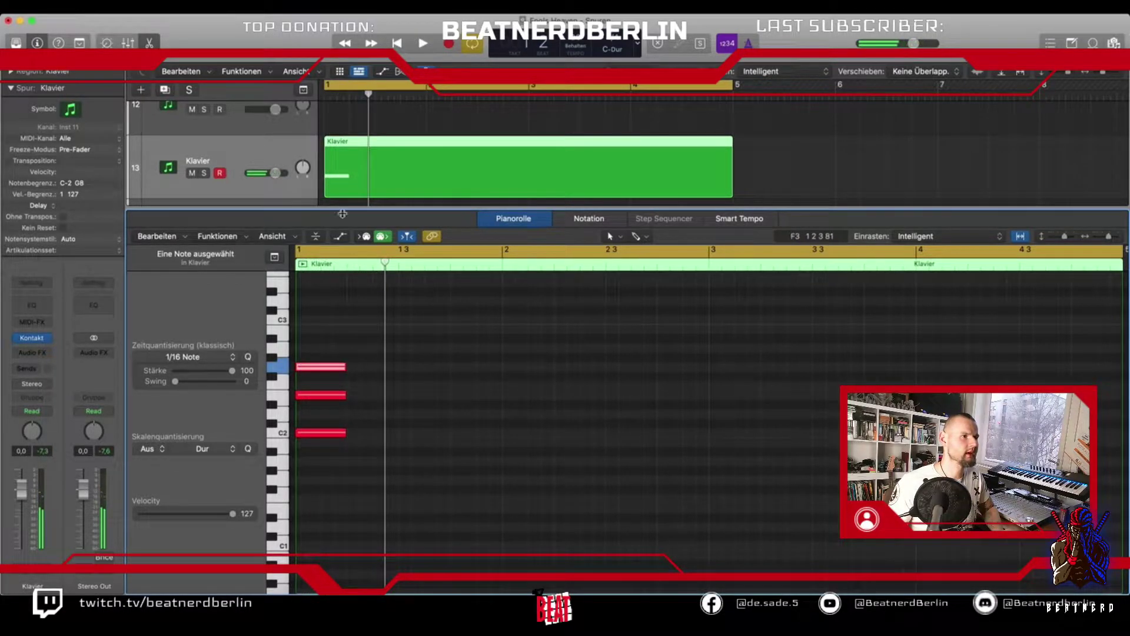
# Mute the sliced drum loop on track 18.
pyautogui.scroll(-1, 333, 188)
pyautogui.scroll(-5, 333, 188)
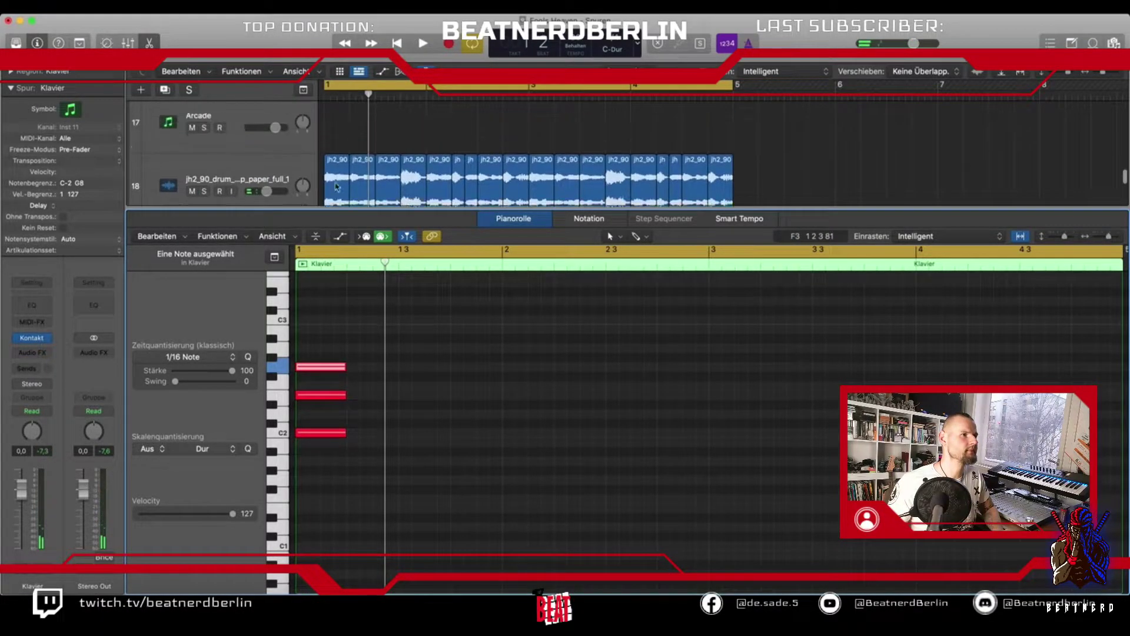
pyautogui.click(192, 195)
# Copy the C major triad six times, one beat apart, with the roots rising from D2 through E2, F2, G2 and A2 to B2.
pyautogui.moveTo(353, 465); pyautogui.dragTo(305, 353)
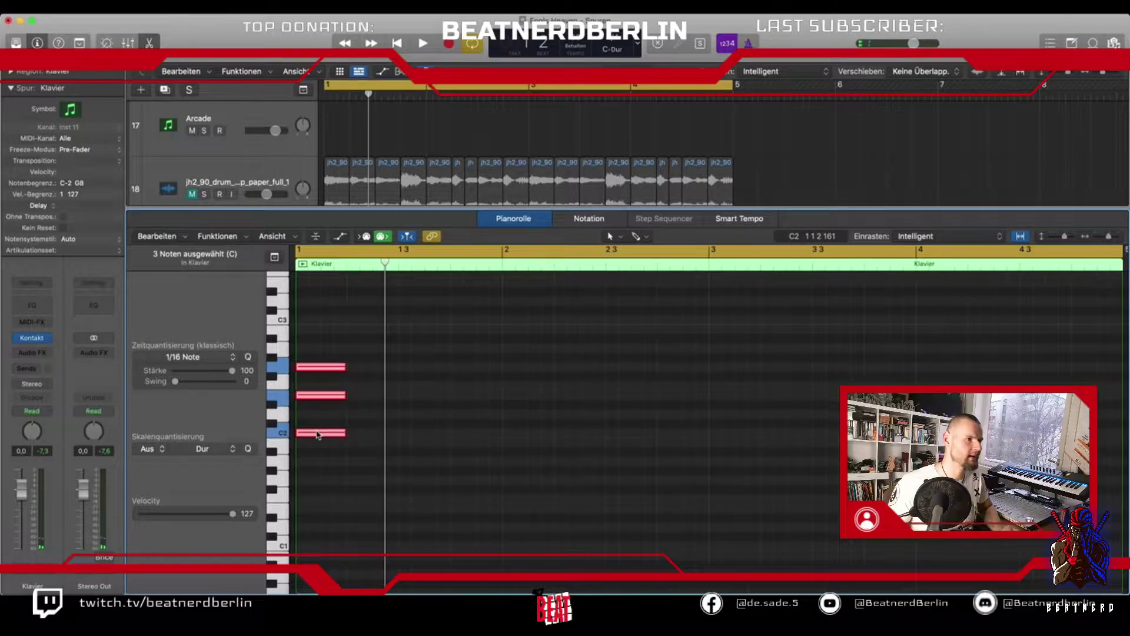
pyautogui.moveTo(317, 436); pyautogui.dragTo(621, 363)
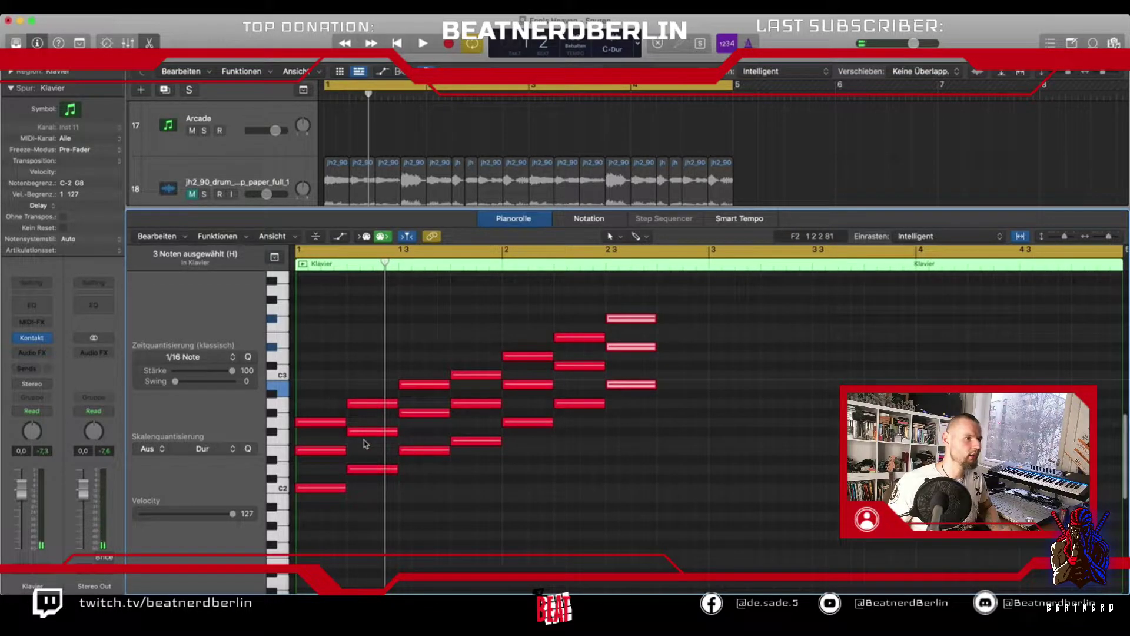
# Lower the thirds of the D, E, A and B chords by a semitone, and the B chord's fifth to F3.
pyautogui.click(362, 440)
pyautogui.moveTo(361, 437); pyautogui.dragTo(362, 446)
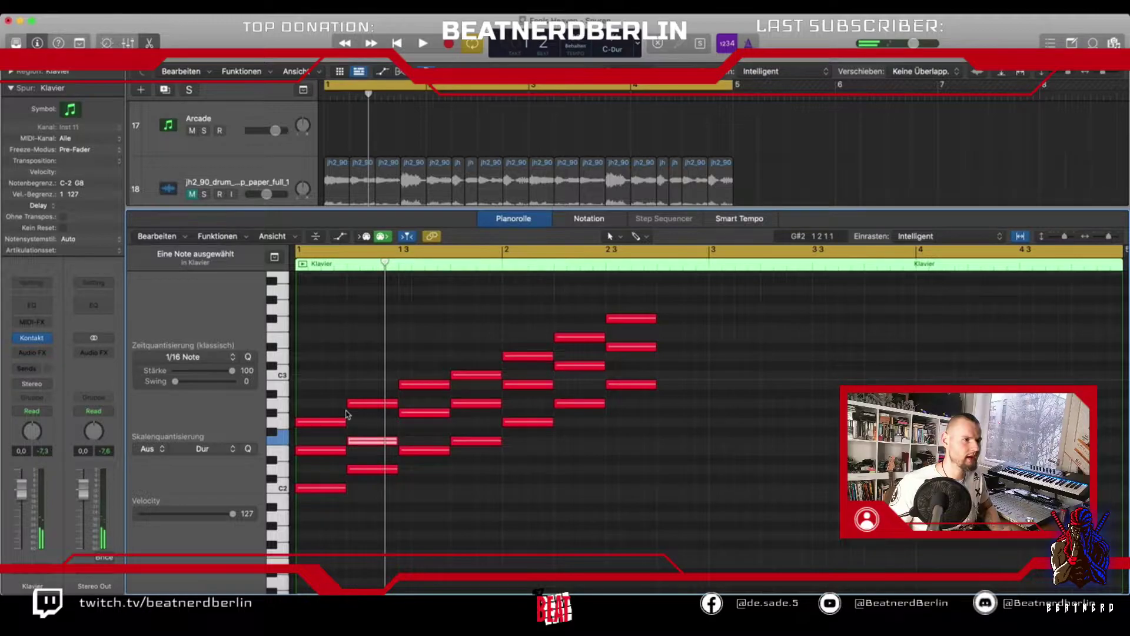
pyautogui.moveTo(410, 414); pyautogui.dragTo(411, 423)
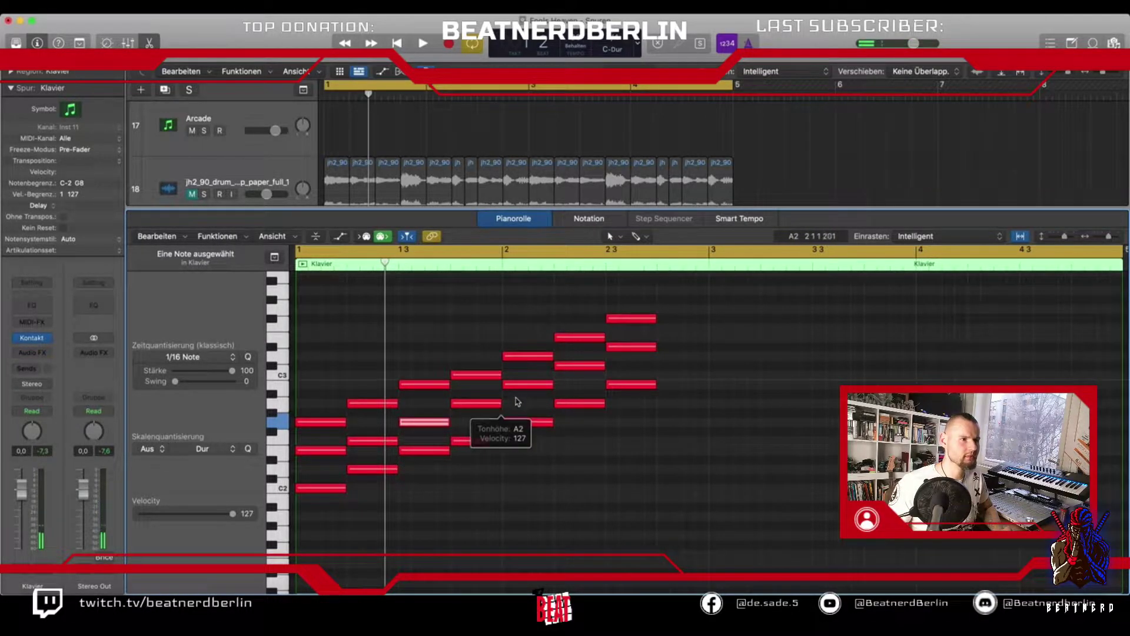
pyautogui.moveTo(574, 368); pyautogui.dragTo(624, 335)
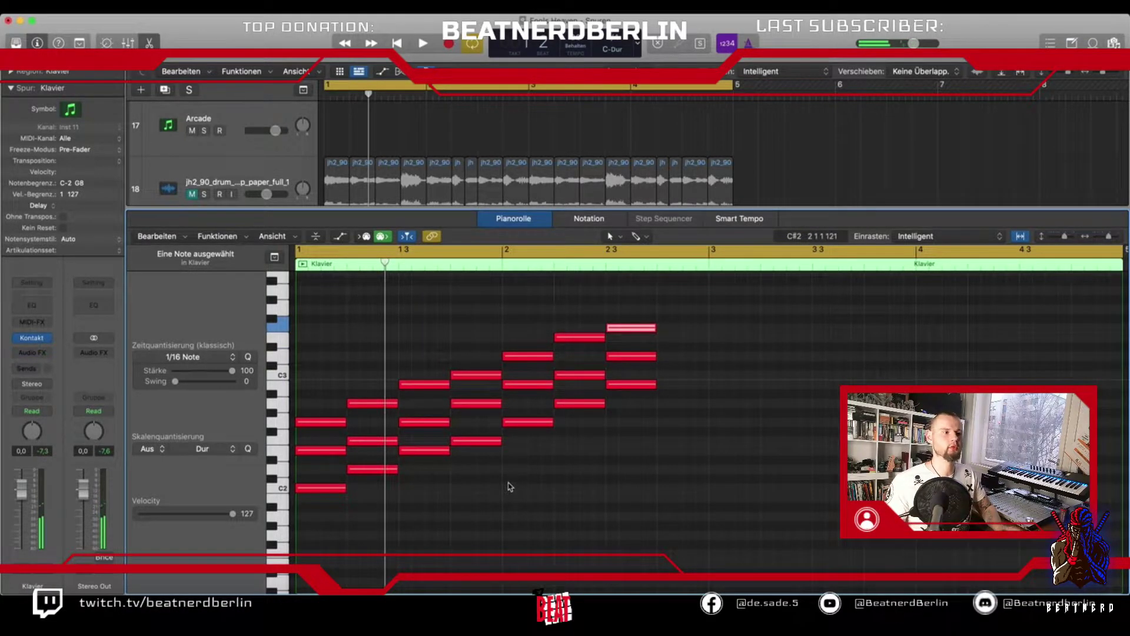
# Play back the chord sequence and copy the C major triad an octave higher, rooted on C3, to bar 2 beat 4.
pyautogui.press('space')
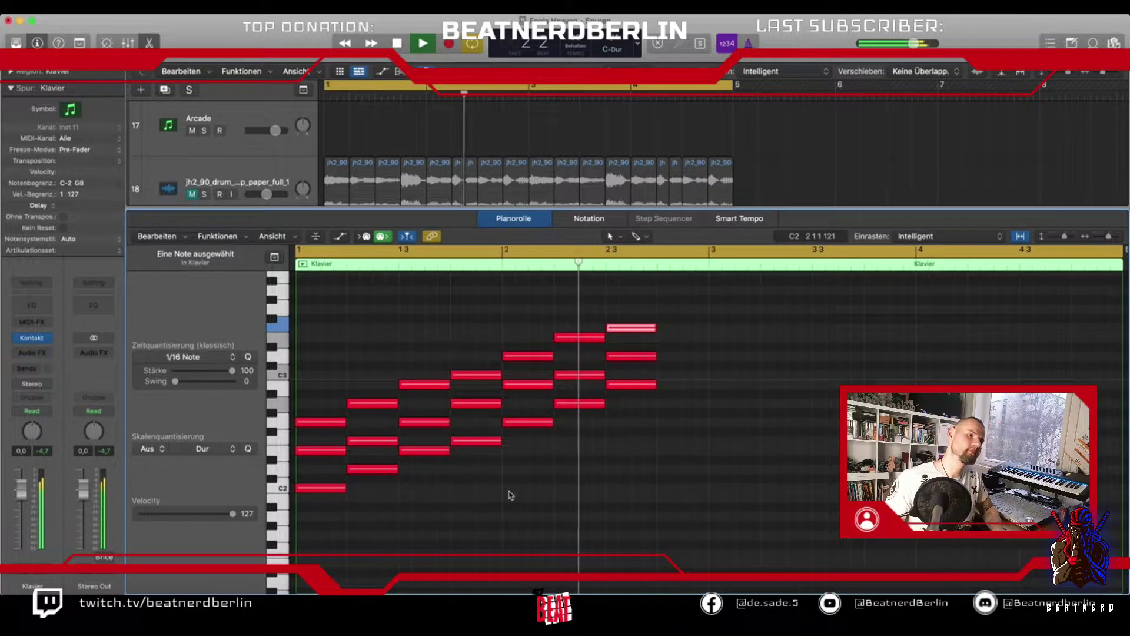
pyautogui.press('space')
pyautogui.moveTo(644, 399); pyautogui.dragTo(632, 326)
pyautogui.moveTo(336, 504); pyautogui.dragTo(335, 421)
pyautogui.moveTo(330, 490); pyautogui.dragTo(685, 377)
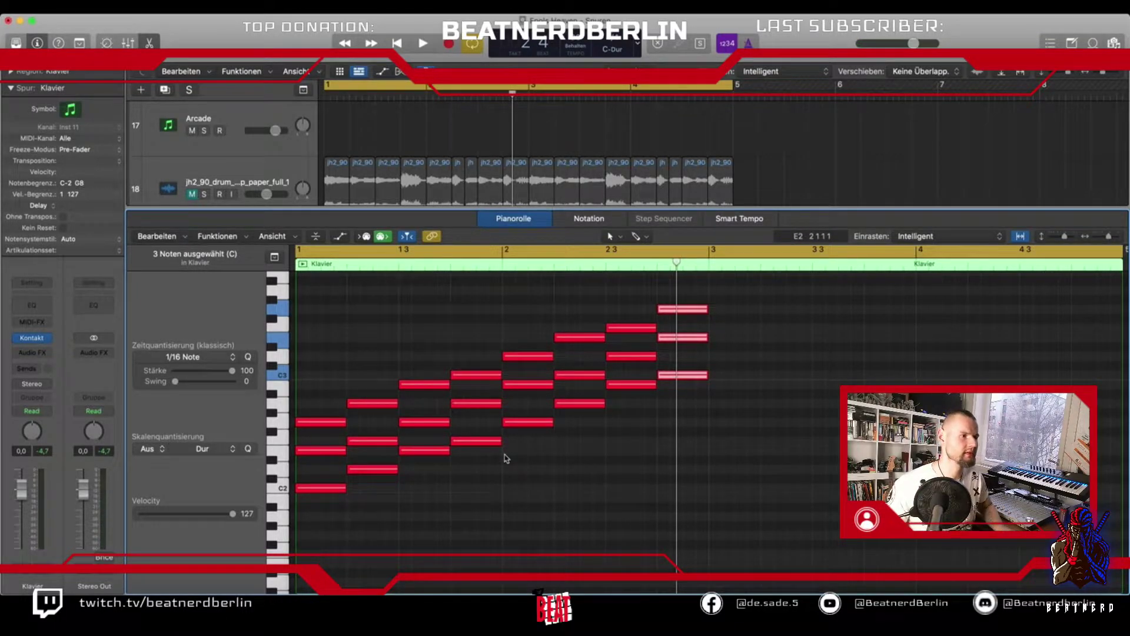
# Transpose all the chord notes up seven semitones so the first root is G2, and play them back.
pyautogui.moveTo(699, 513); pyautogui.dragTo(327, 318)
pyautogui.moveTo(317, 490); pyautogui.dragTo(320, 428)
pyautogui.scroll(4, 387, 426)
pyautogui.press('space')
pyautogui.scroll(-2, 387, 426)
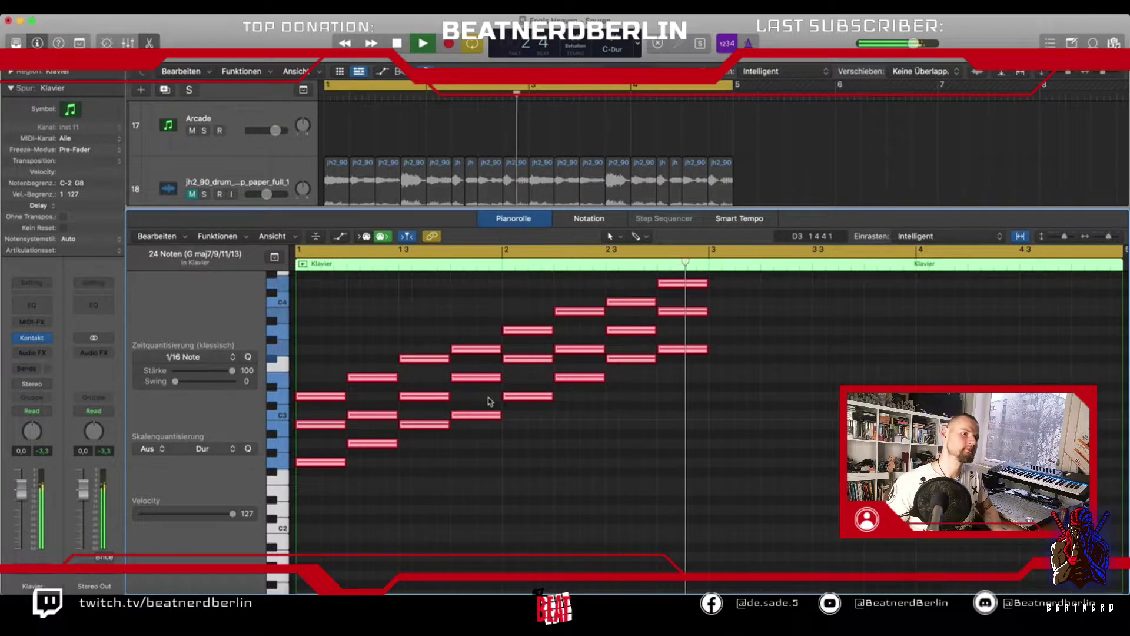
pyautogui.press('space')
pyautogui.scroll(-1, 502, 133)
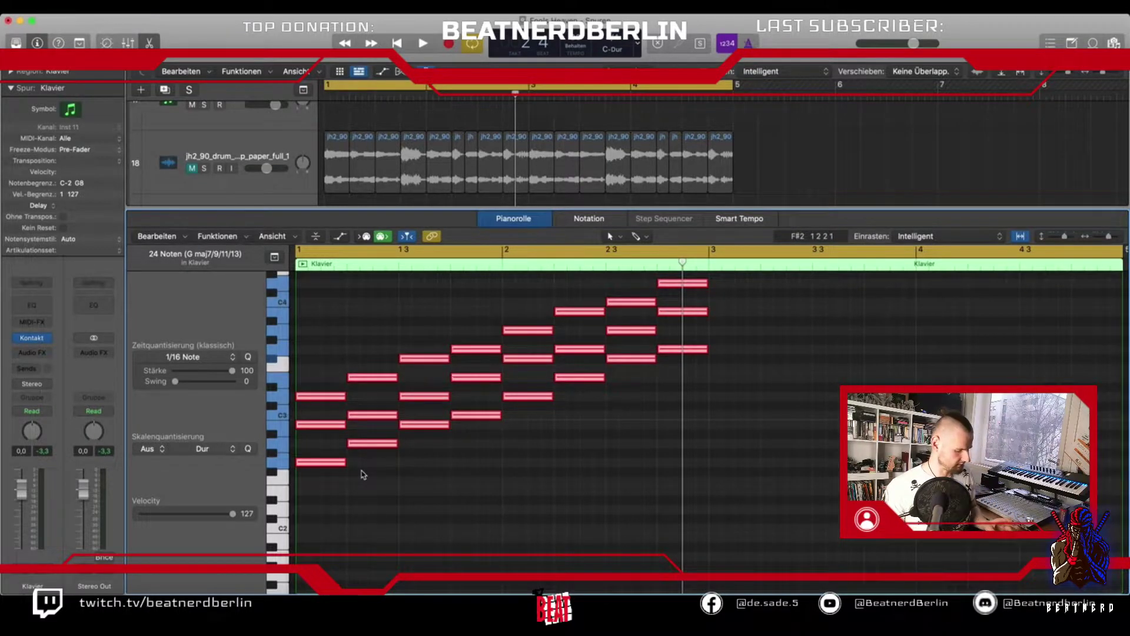
# Transpose all the chord notes down seven semitones so the first root is C2.
pyautogui.hotkey('alt', 'Down')
pyautogui.hotkey('alt', 'Down')
pyautogui.hotkey('alt', 'Down')
pyautogui.hotkey('alt', 'Down')
pyautogui.hotkey('alt', 'Down')
pyautogui.hotkey('alt', 'Down')
pyautogui.hotkey('alt', 'Down')
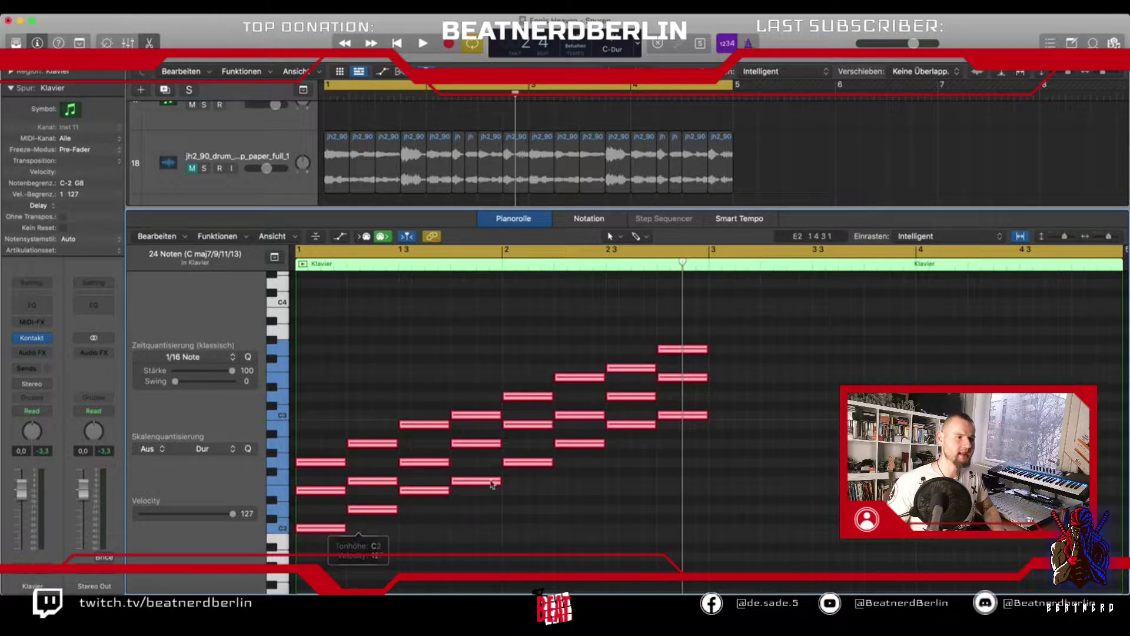
# Audition the sixth chord's root and transpose all the chords down two semitones so the first root is A#1.
pyautogui.click(570, 445)
pyautogui.click(570, 445)
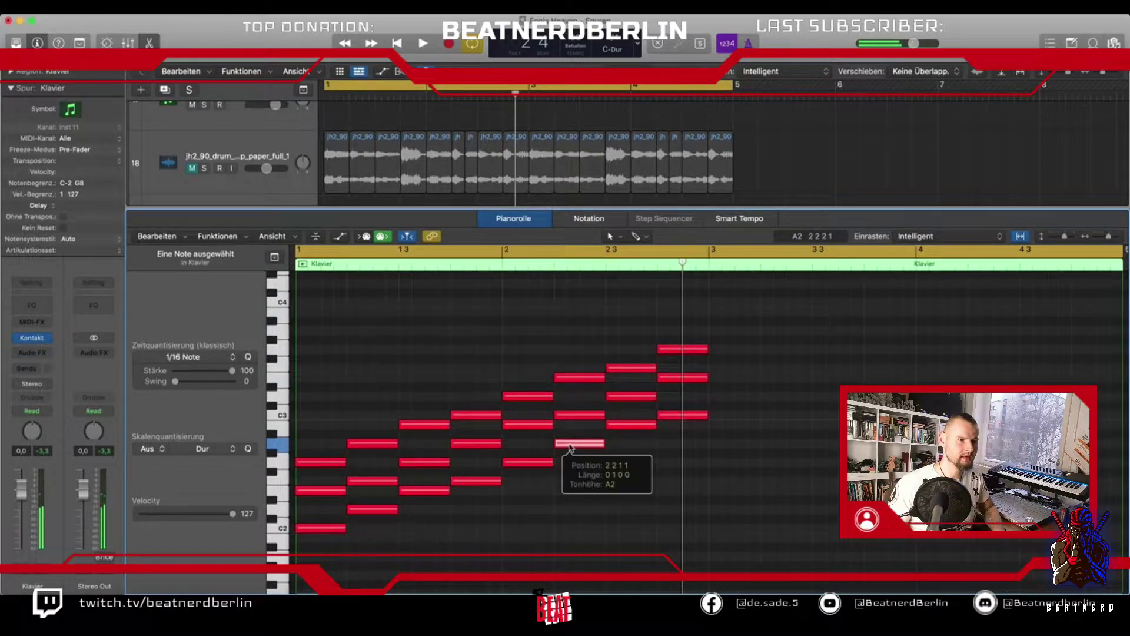
pyautogui.moveTo(331, 555); pyautogui.dragTo(706, 343)
pyautogui.moveTo(583, 446); pyautogui.dragTo(583, 462)
pyautogui.scroll(-2, 565, 377)
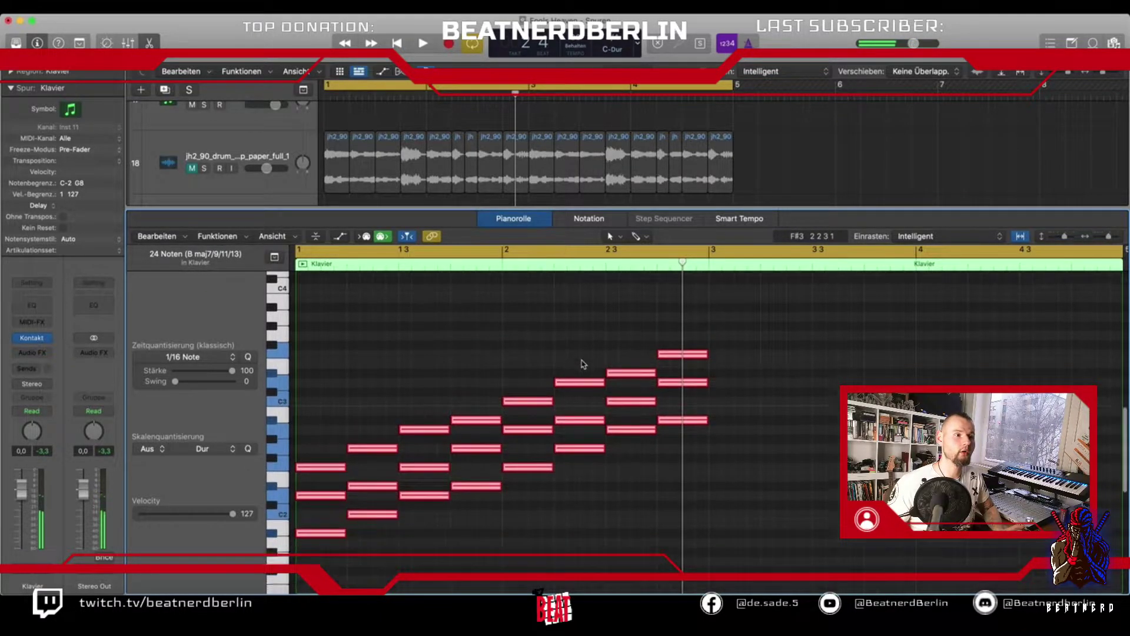
# Audition the roots of the first, sixth and seventh chords, check the sixth and eighth chords, and play the sequence back.
pyautogui.click(317, 519)
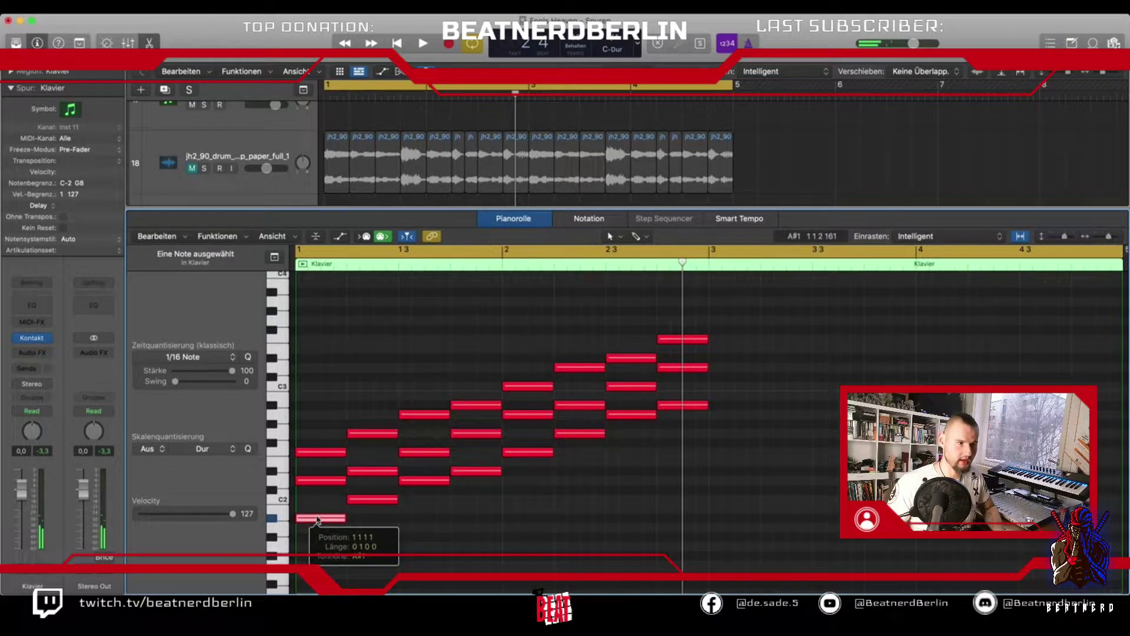
pyautogui.click(625, 416)
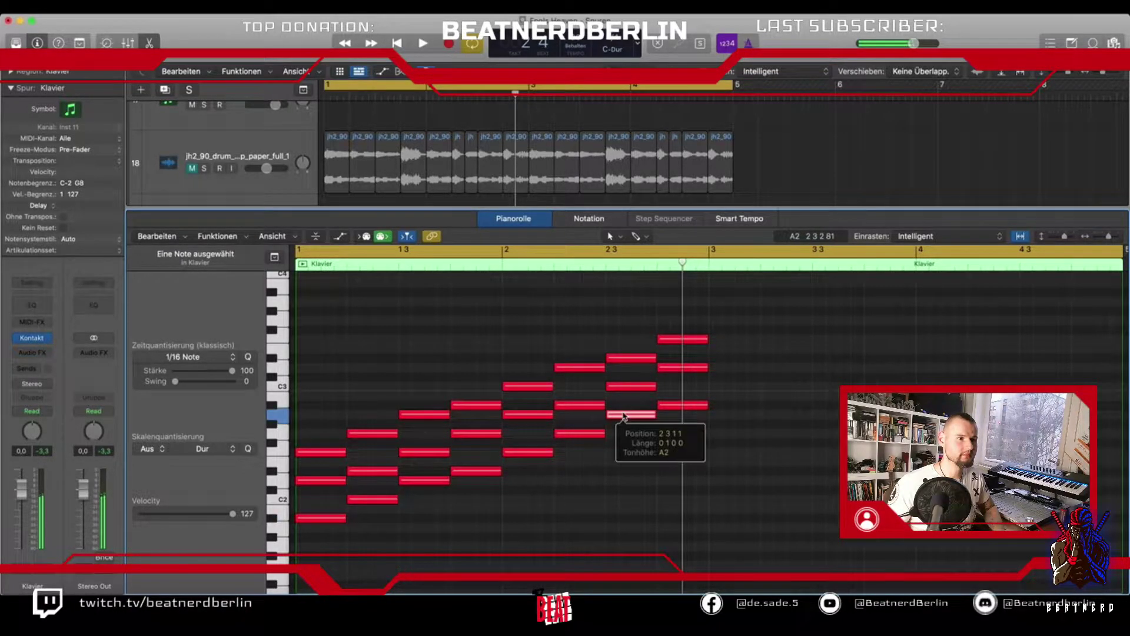
pyautogui.click(578, 435)
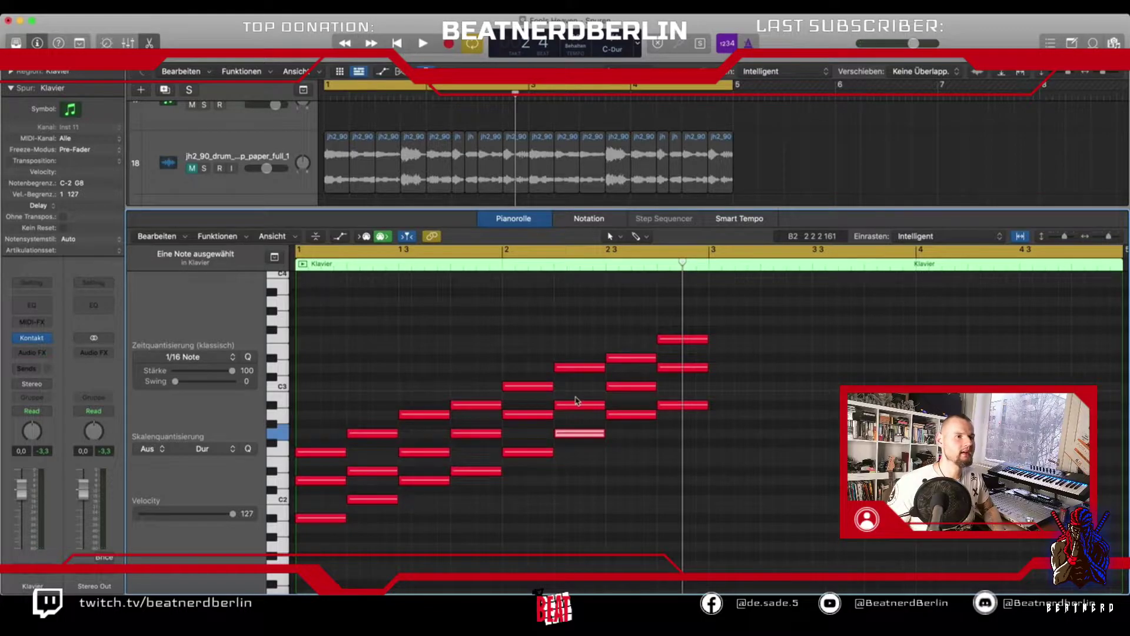
pyautogui.click(574, 436)
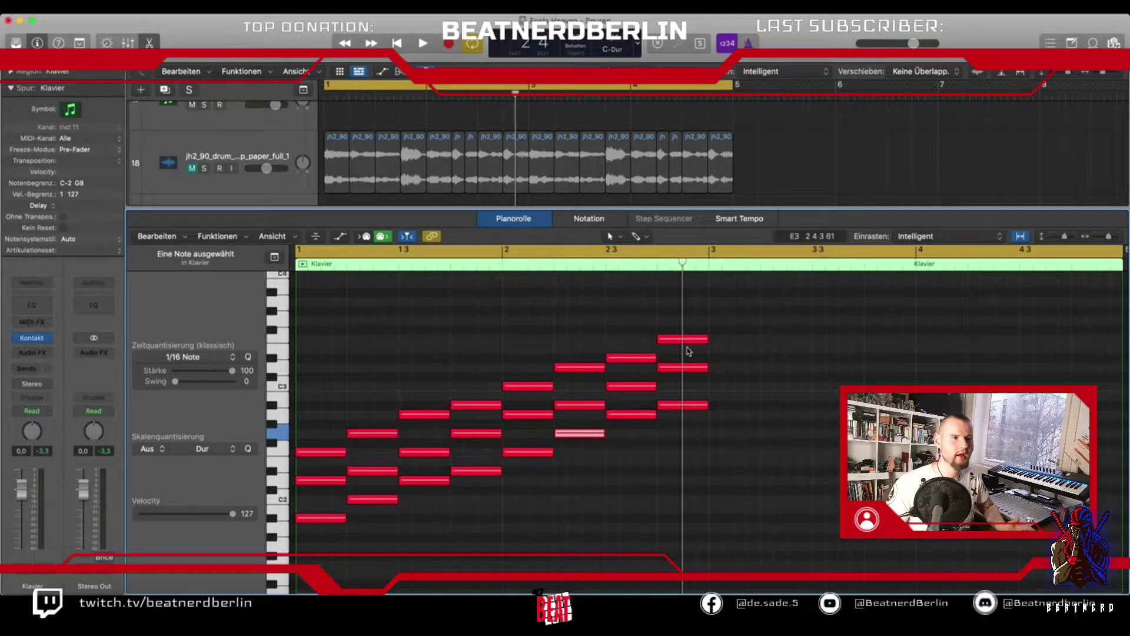
pyautogui.moveTo(668, 313); pyautogui.dragTo(671, 415)
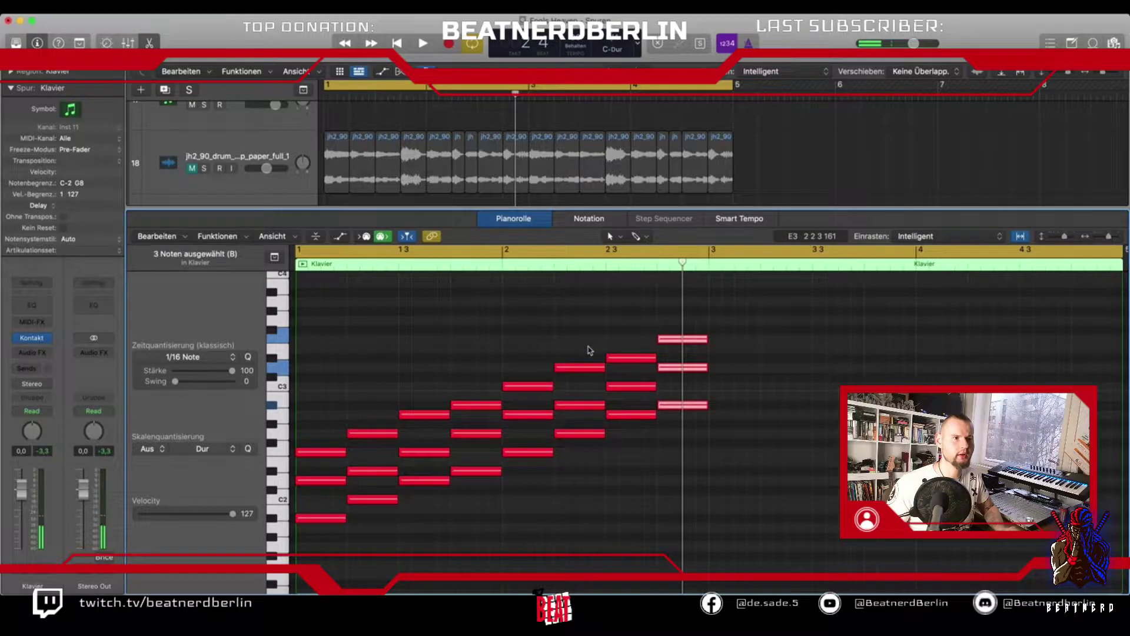
pyautogui.moveTo(589, 351); pyautogui.dragTo(585, 472)
pyautogui.click(576, 460)
pyautogui.press('space')
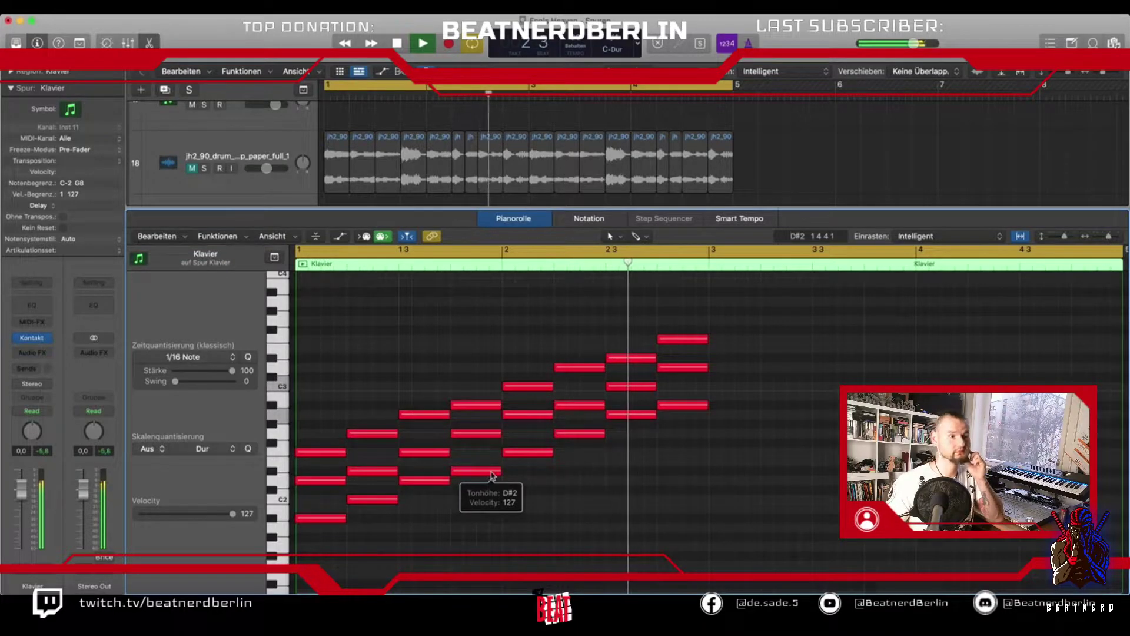
pyautogui.press('space')
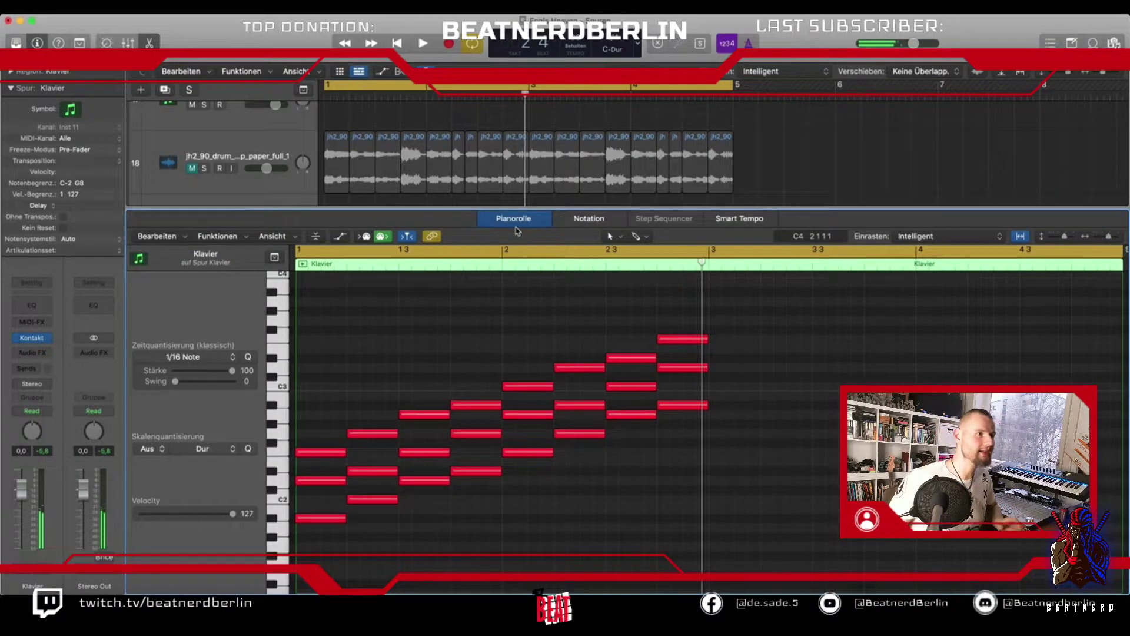
# Shorten the Klavier region on track 13 to end at bar 3 and copy it to start at bar 3.
pyautogui.moveTo(526, 208); pyautogui.dragTo(526, 340)
pyautogui.click(218, 185)
pyautogui.scroll(10, 353, 224)
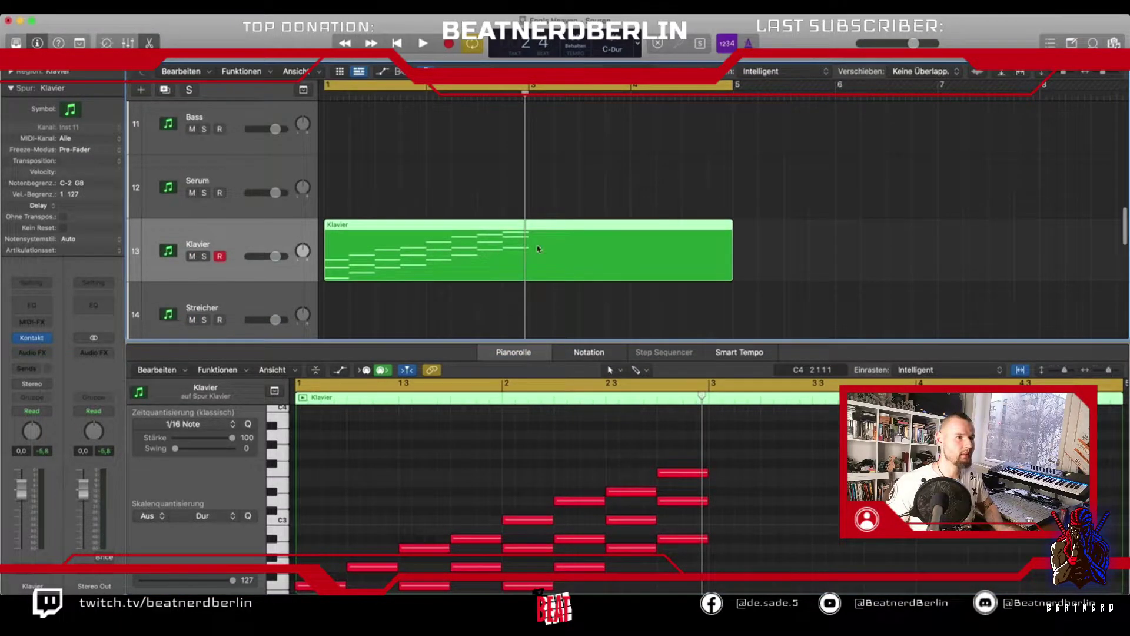
pyautogui.moveTo(727, 276); pyautogui.dragTo(528, 277)
pyautogui.moveTo(379, 269); pyautogui.dragTo(584, 269)
pyautogui.moveTo(567, 343); pyautogui.dragTo(567, 202)
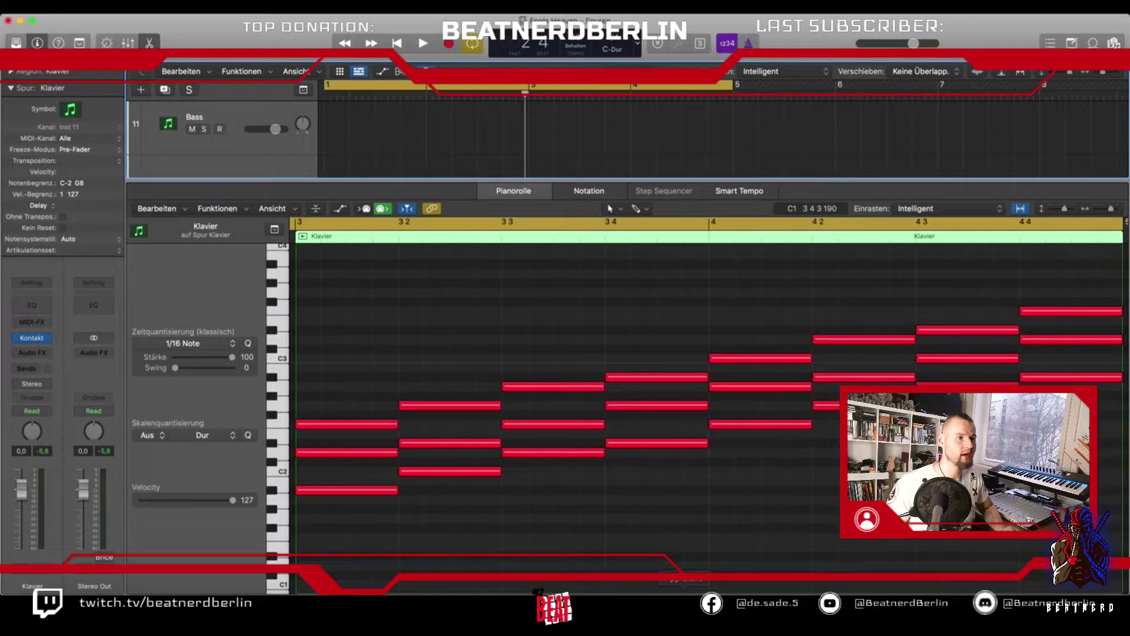
# Delete the copied Klavier region at bar 3 and extend the original region to bar 5.
pyautogui.press('super+Left')
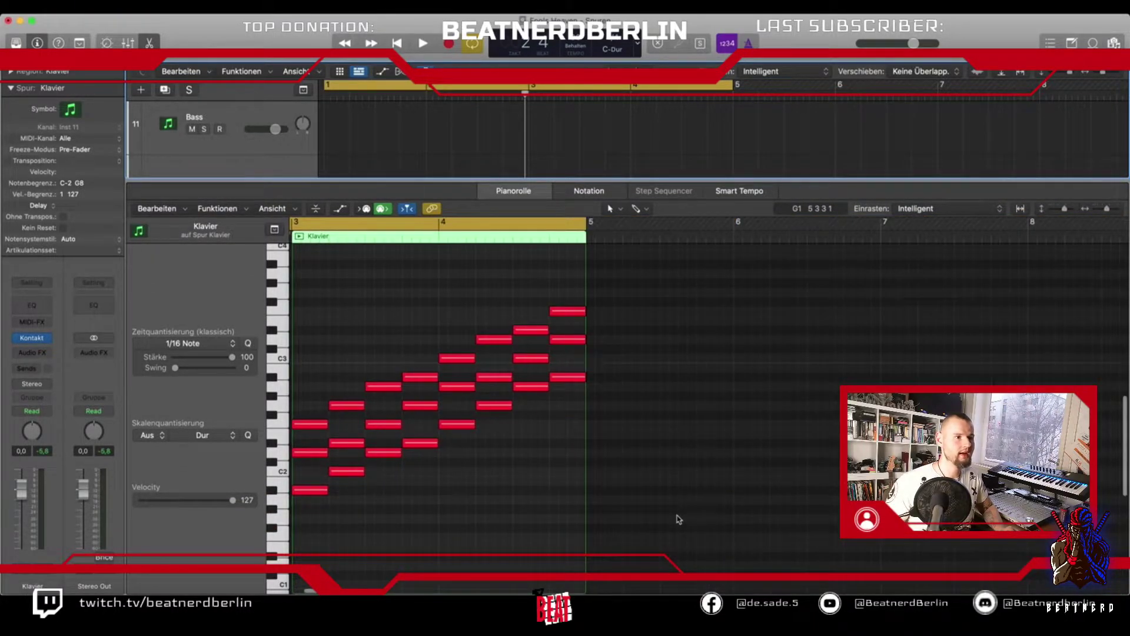
pyautogui.press('z')
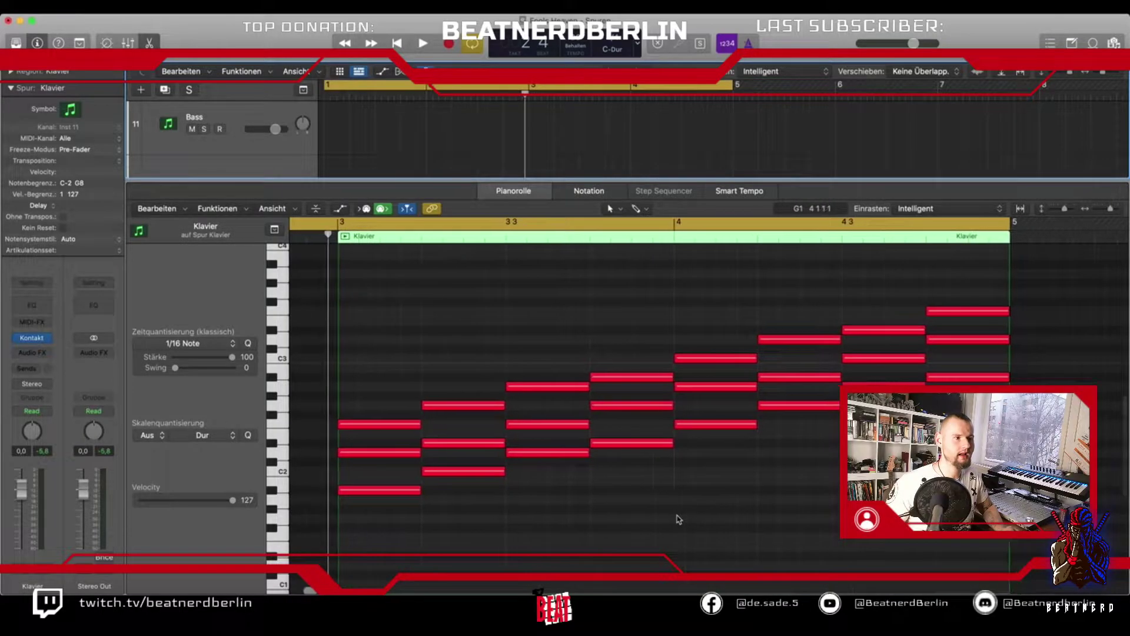
pyautogui.scroll(-2, 570, 144)
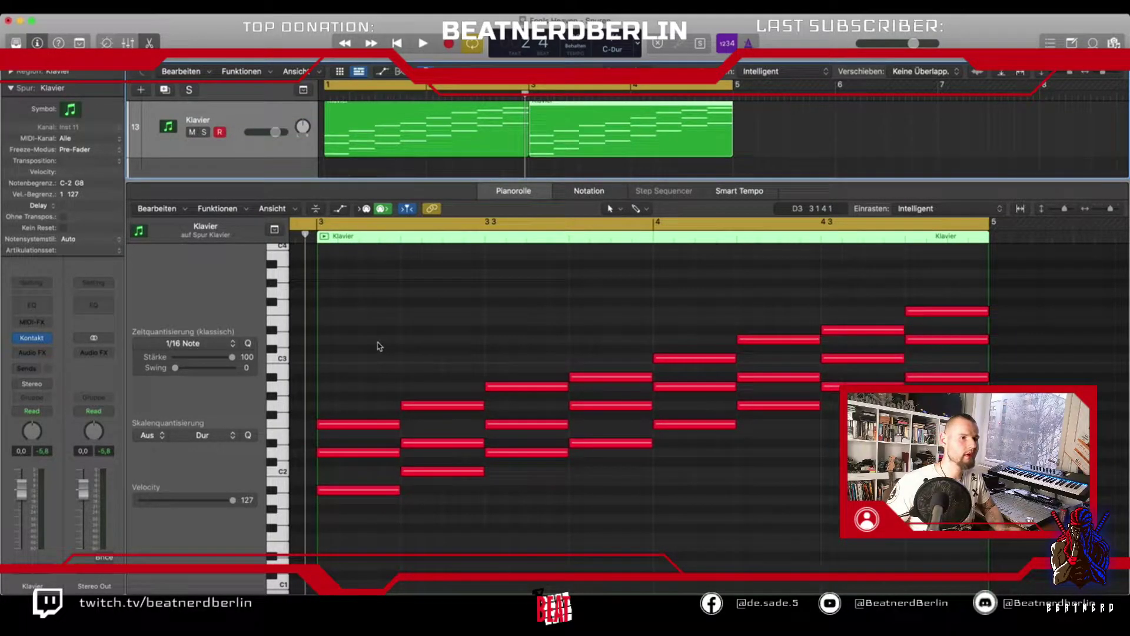
pyautogui.click(786, 406)
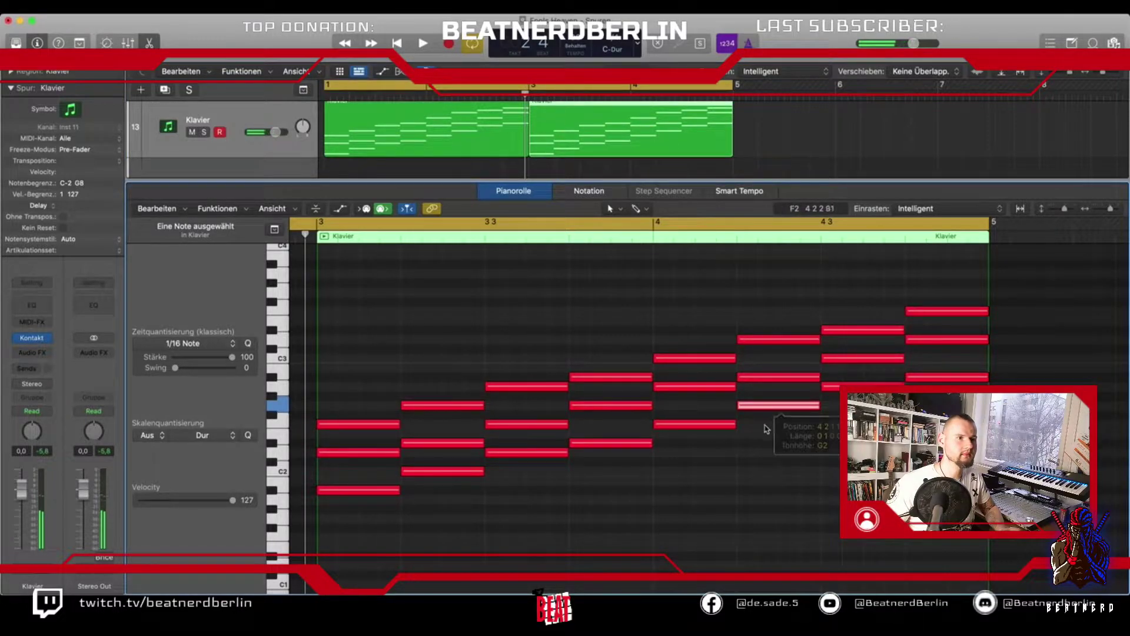
pyautogui.moveTo(730, 469); pyautogui.dragTo(671, 506)
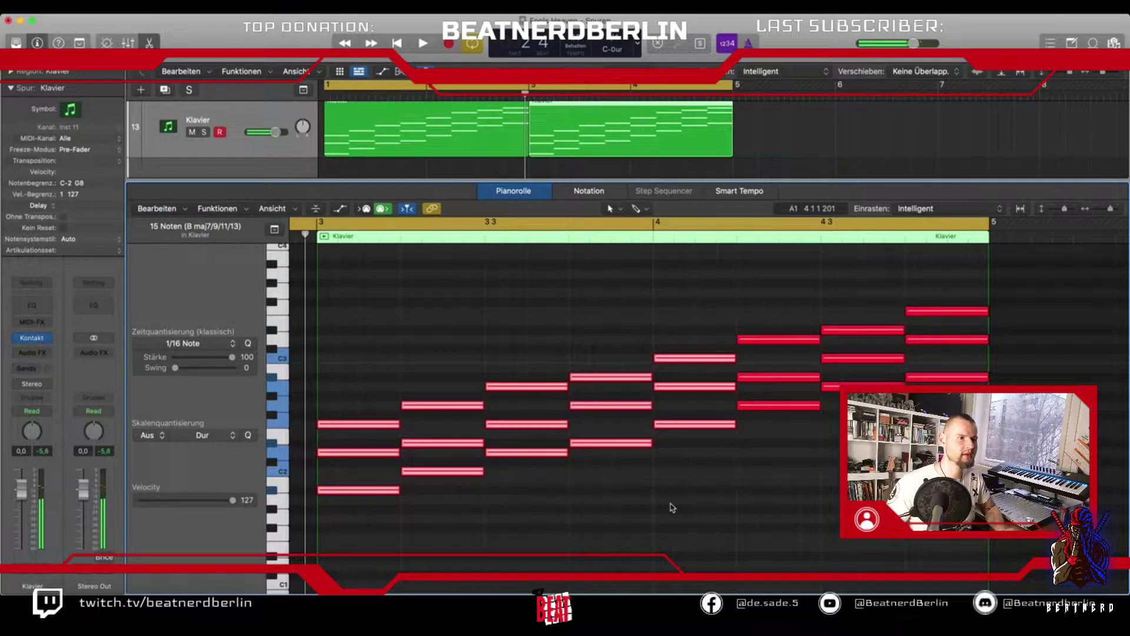
pyautogui.click(597, 141)
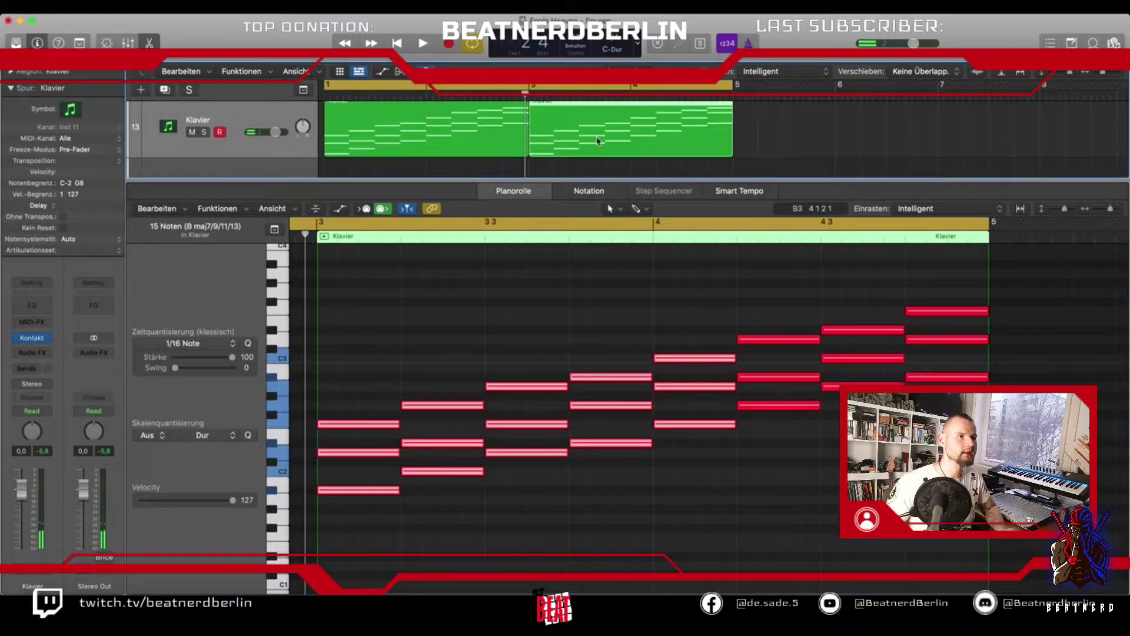
pyautogui.press('Delete')
pyautogui.moveTo(524, 153); pyautogui.dragTo(733, 153)
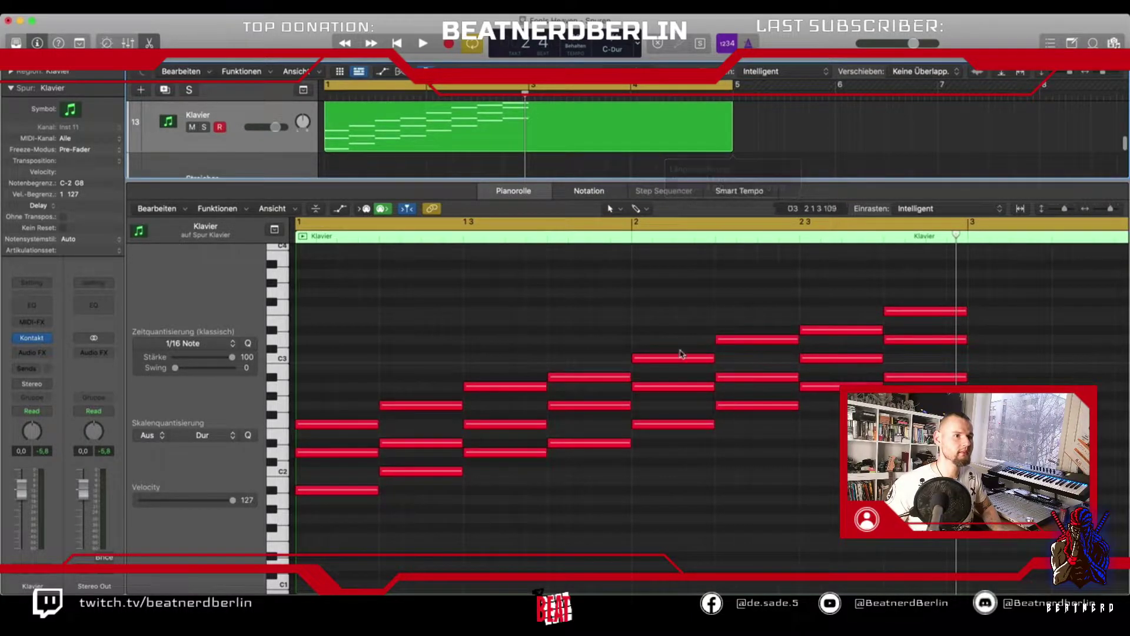
# Move all the scale chords within the Klavier region so that they start at bar 3.
pyautogui.moveTo(913, 464); pyautogui.dragTo(966, 565)
pyautogui.moveTo(365, 497); pyautogui.dragTo(1113, 497)
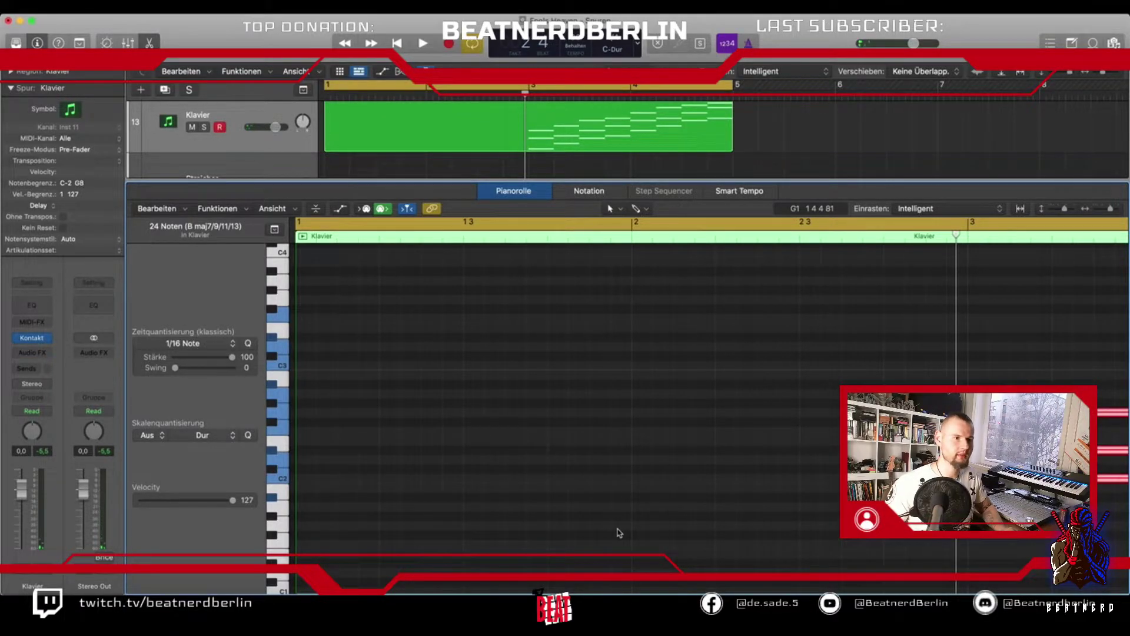
pyautogui.press('super+Left')
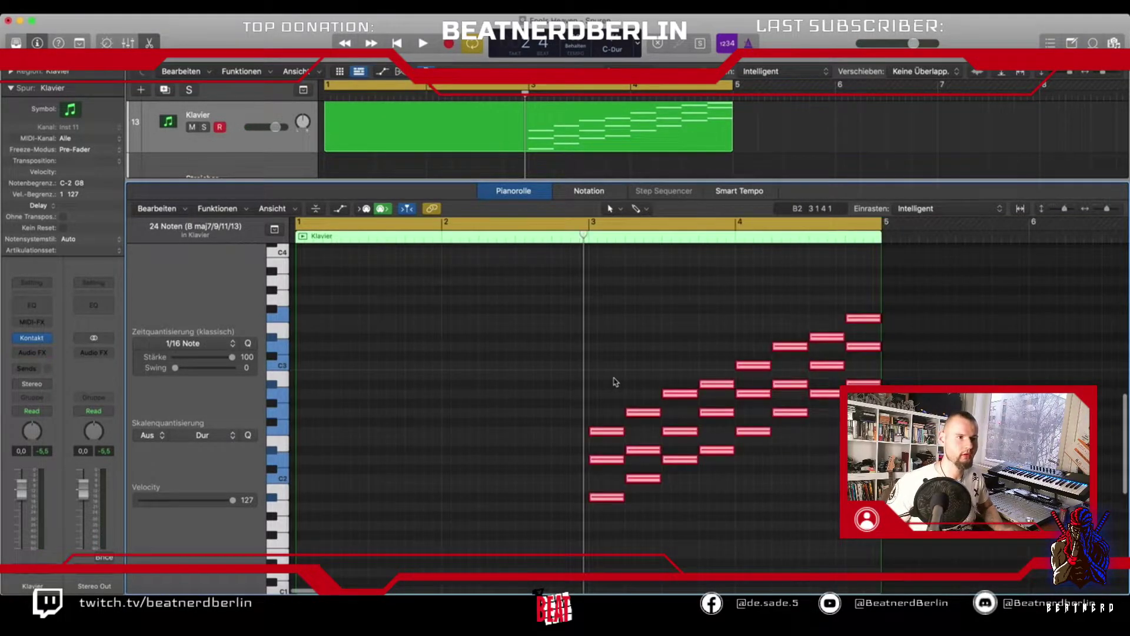
pyautogui.click(522, 435)
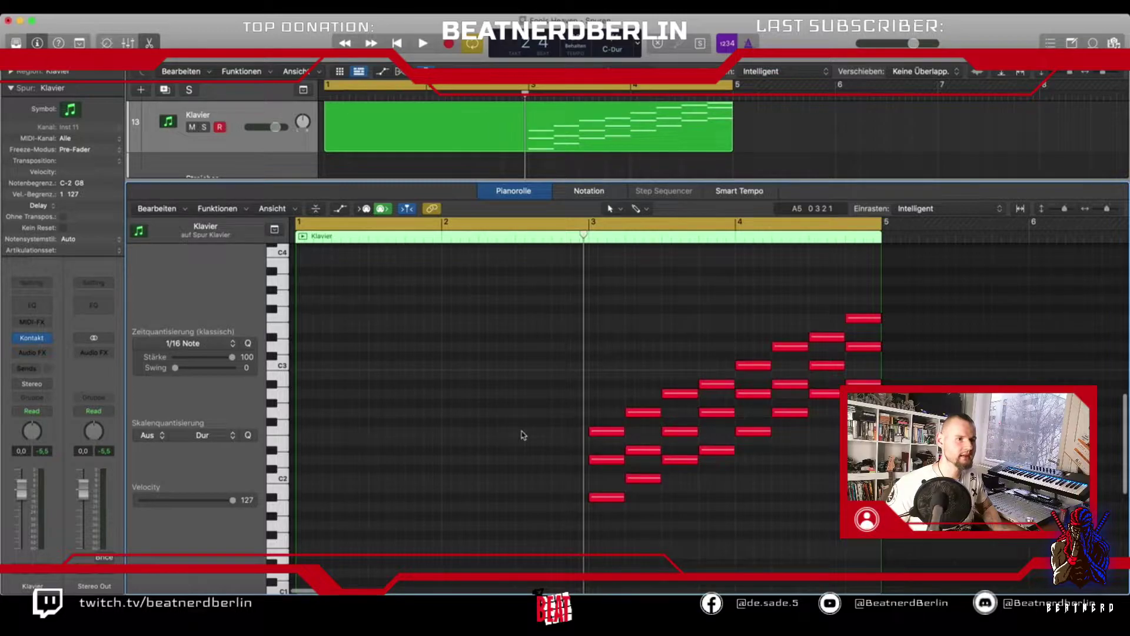
# Copy the G minor chord from bar 4 beat 2 to bar 1, lengthen it to fill the whole bar, and play it back.
pyautogui.click(797, 414)
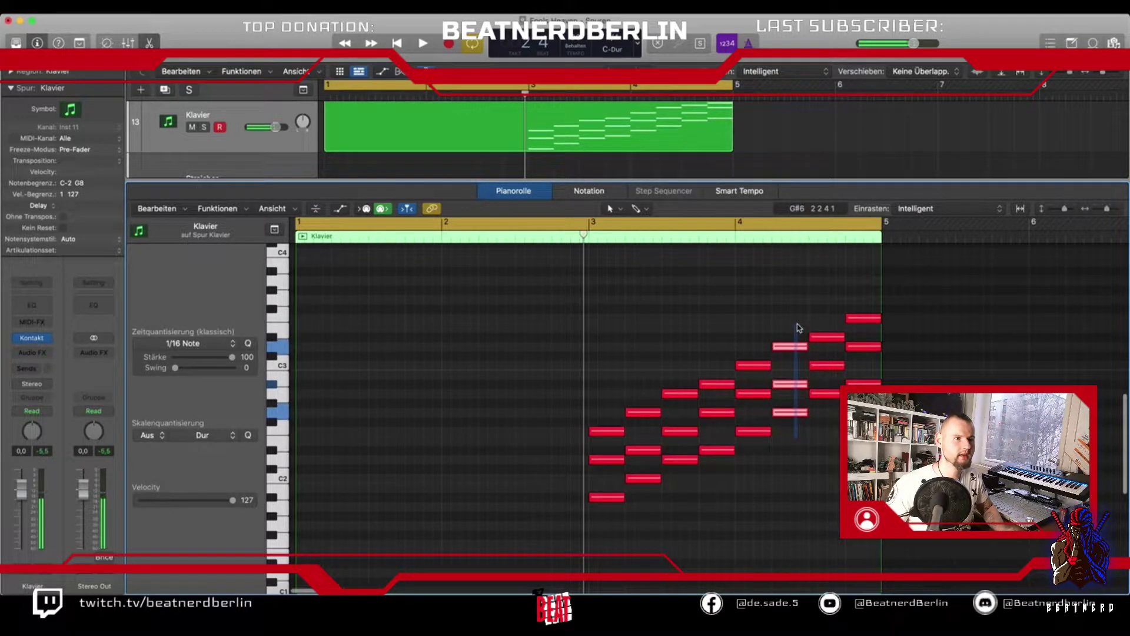
pyautogui.moveTo(795, 414); pyautogui.dragTo(367, 415)
pyautogui.press('space')
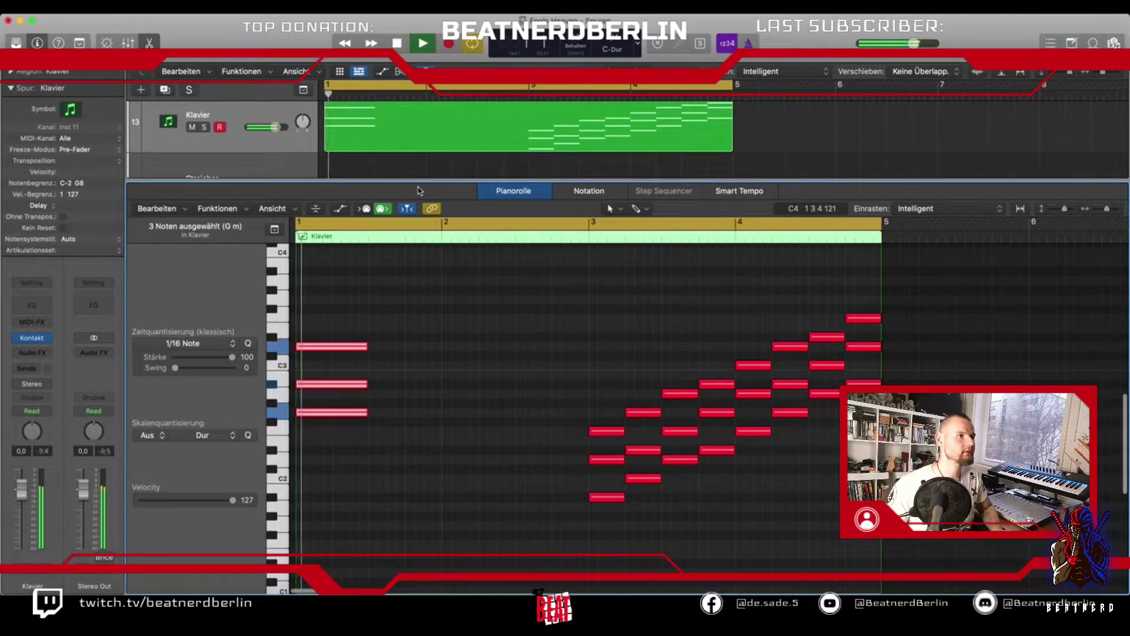
pyautogui.press('space')
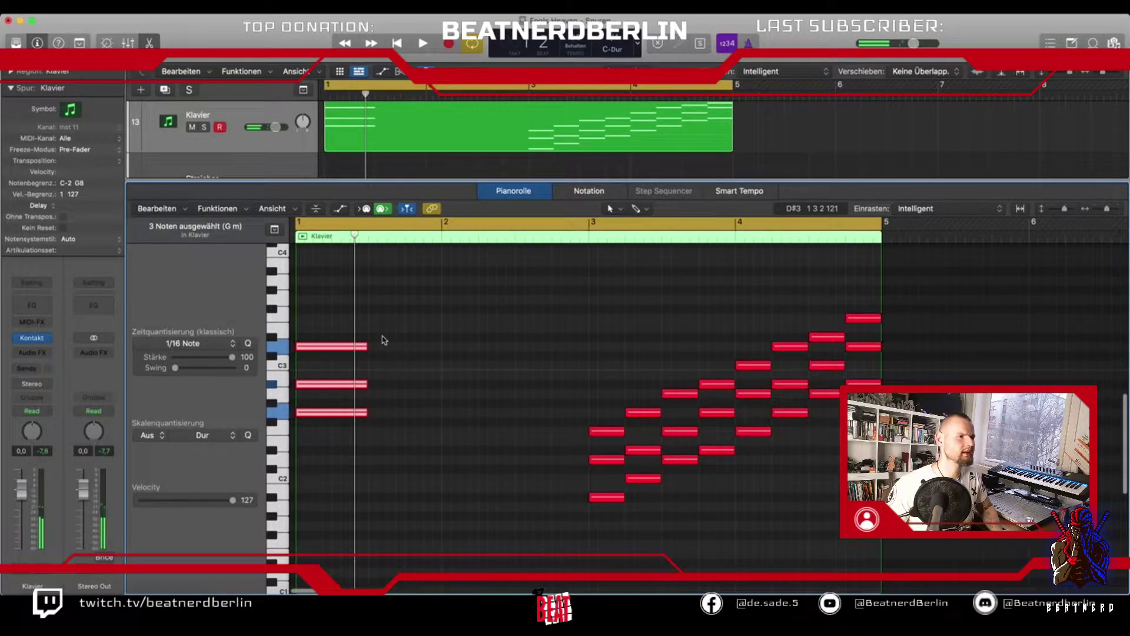
pyautogui.moveTo(373, 430); pyautogui.dragTo(441, 411)
pyautogui.press('space')
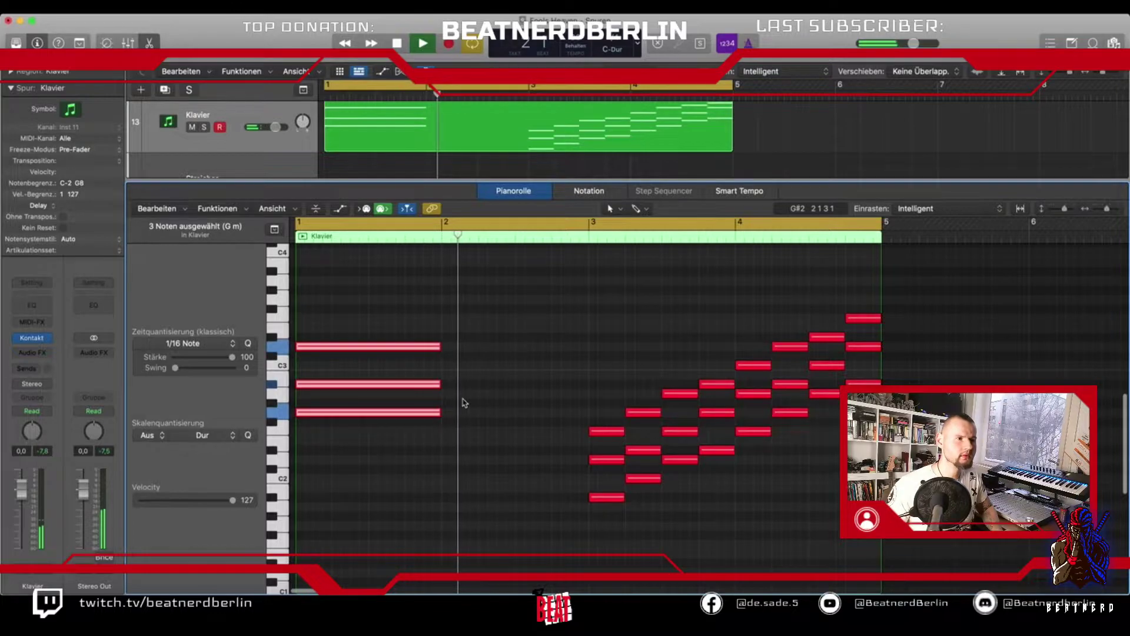
pyautogui.press('space')
# Copy a minor triad to bar 2 as B minor, raise its B and D an octave to voice it F#2, B2, D3, and play it back.
pyautogui.moveTo(619, 401); pyautogui.dragTo(441, 487)
pyautogui.keyDown('shift'); pyautogui.click(460, 422); pyautogui.keyUp('shift')
pyautogui.moveTo(462, 492); pyautogui.dragTo(465, 379)
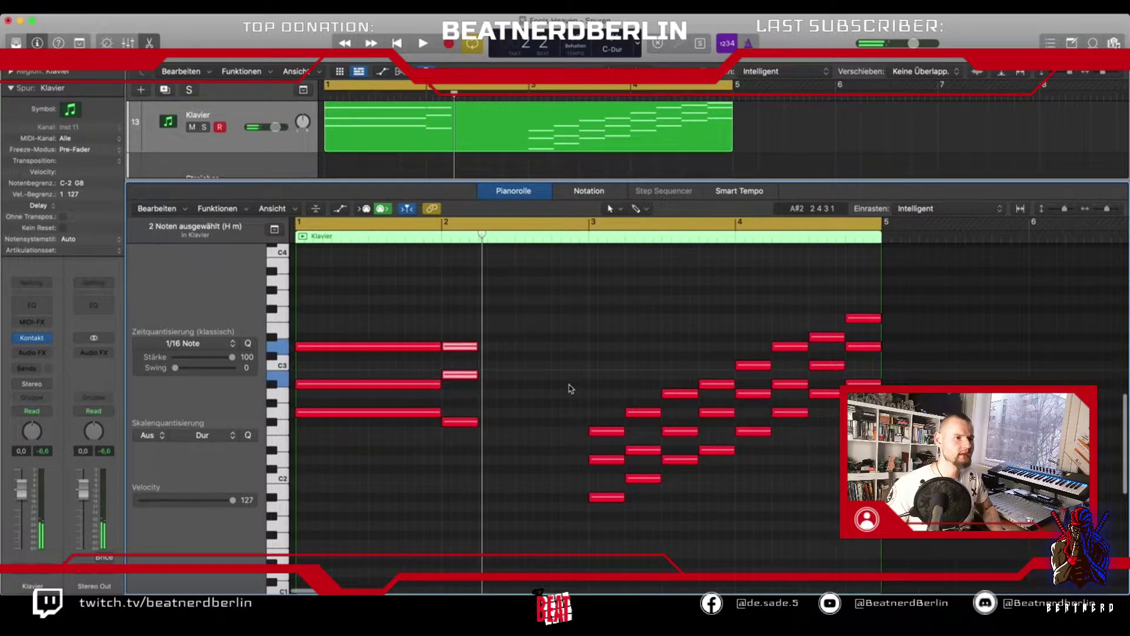
pyautogui.press('space')
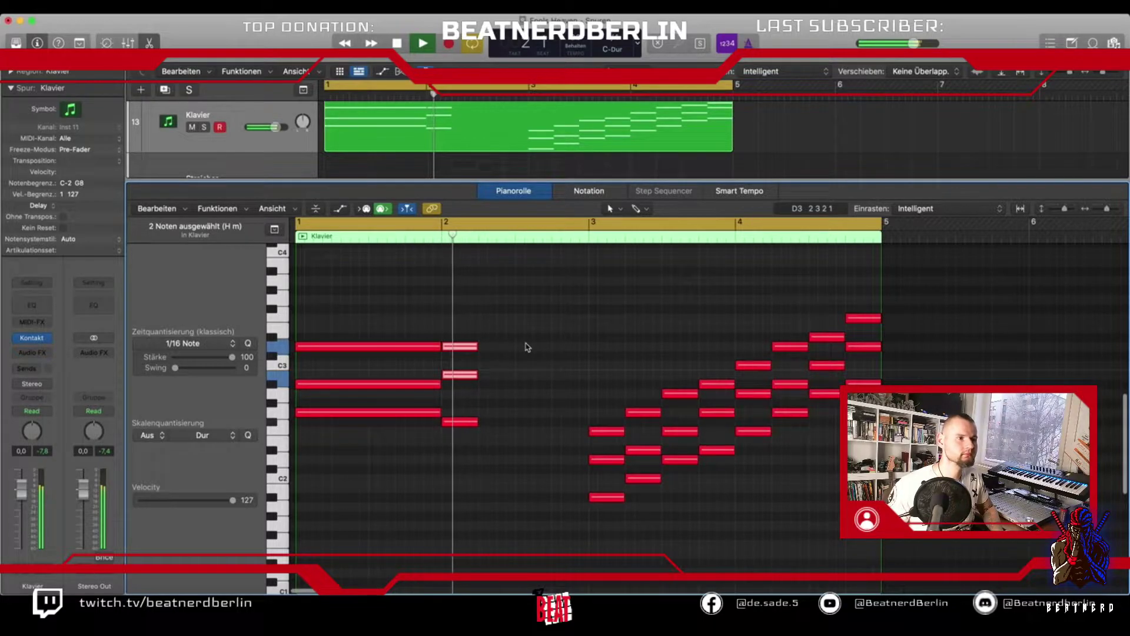
pyautogui.press('space')
# Lengthen the B minor chord to fill bar 2 and copy the Klavier region to bar 5.
pyautogui.keyDown('shift'); pyautogui.click(468, 422); pyautogui.keyUp('shift')
pyautogui.moveTo(476, 422); pyautogui.dragTo(586, 423)
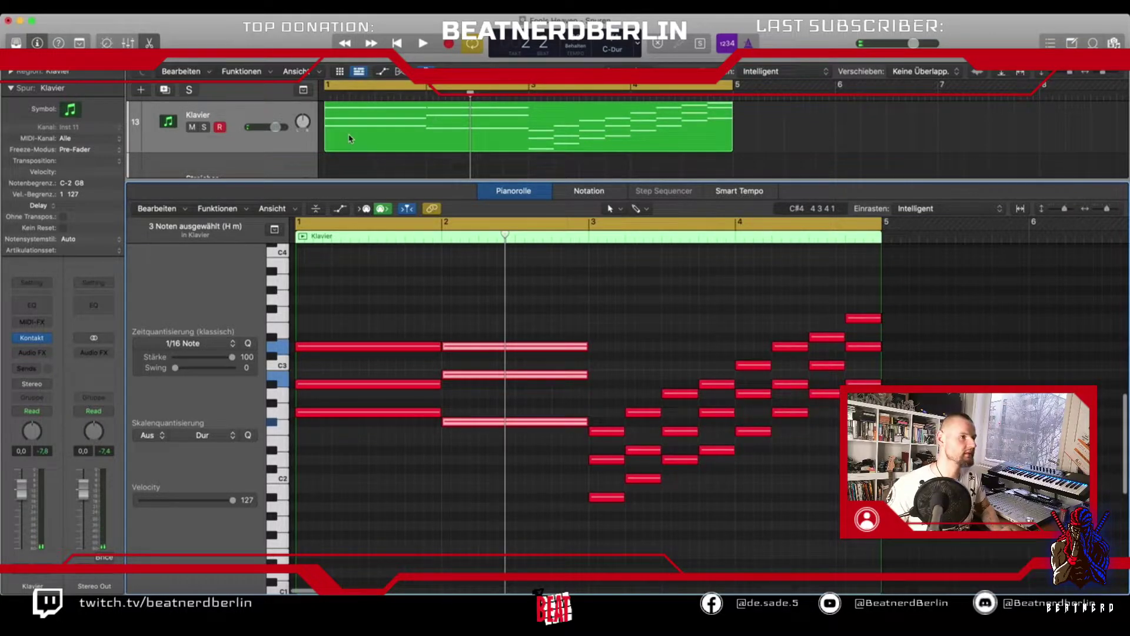
pyautogui.moveTo(344, 138); pyautogui.dragTo(753, 140)
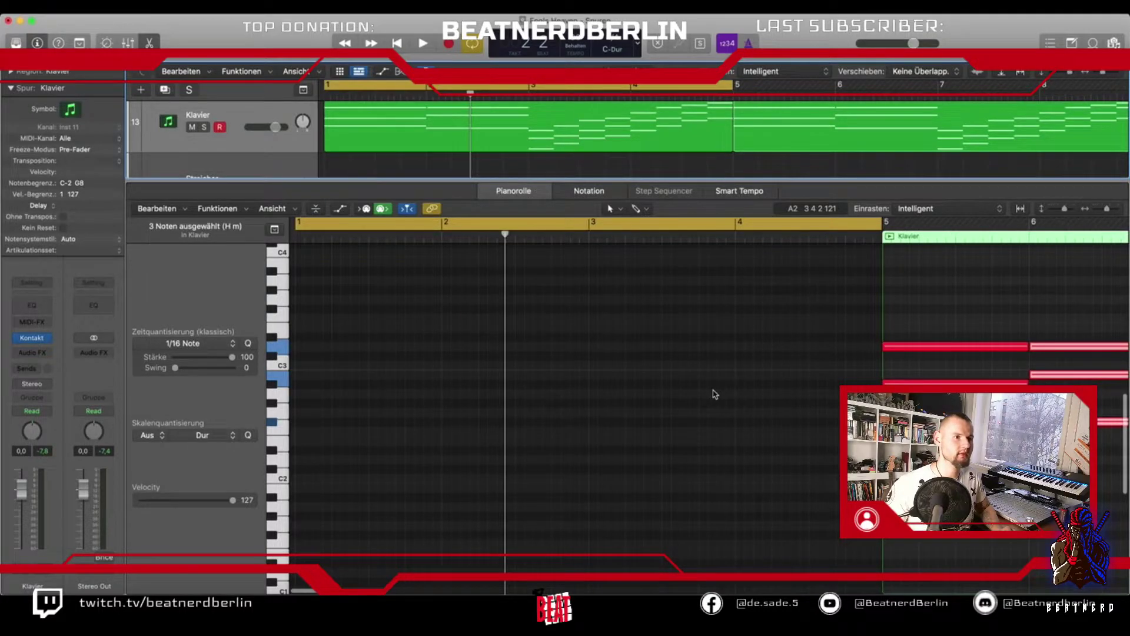
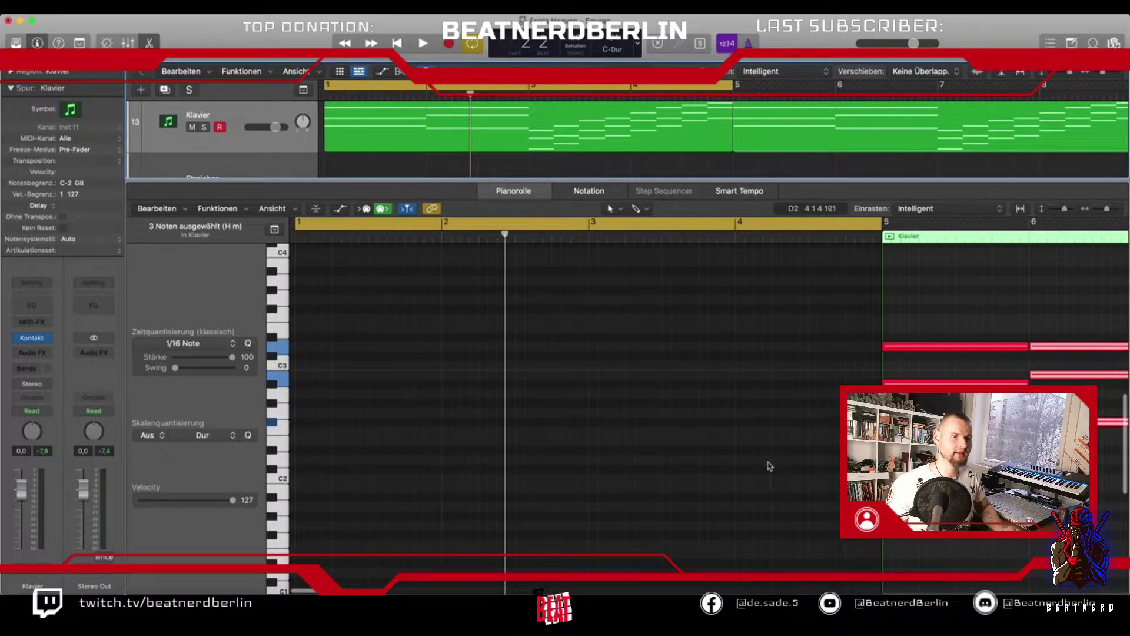
# Delete the copied Klavier region at bar 5.
pyautogui.hscroll(10, 770, 464)
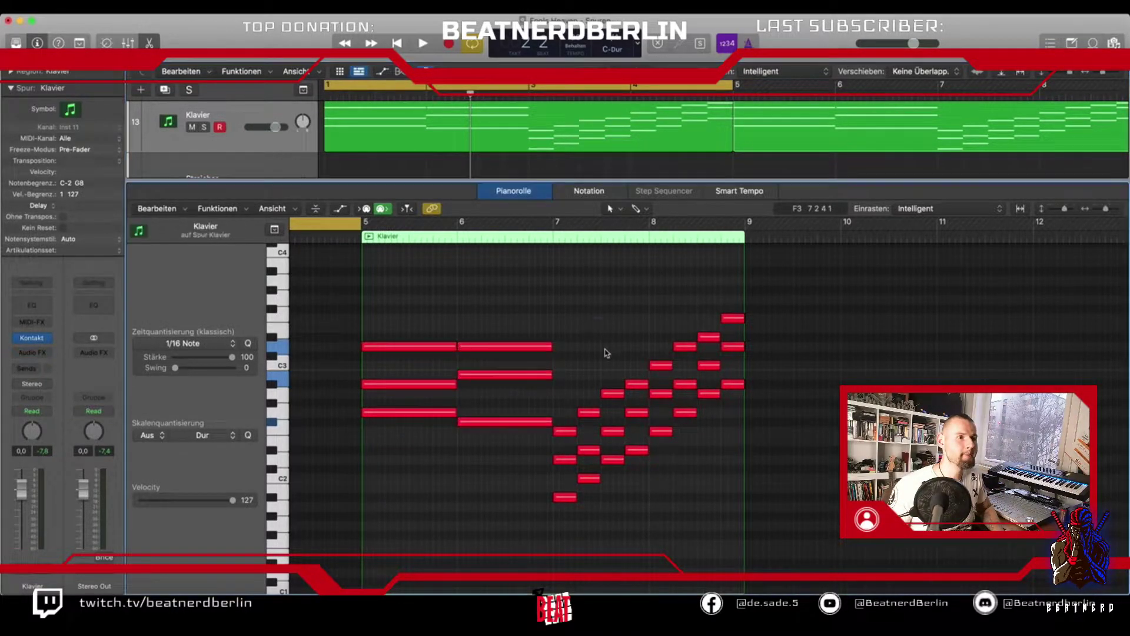
pyautogui.moveTo(695, 339); pyautogui.dragTo(580, 468)
pyautogui.press('Delete')
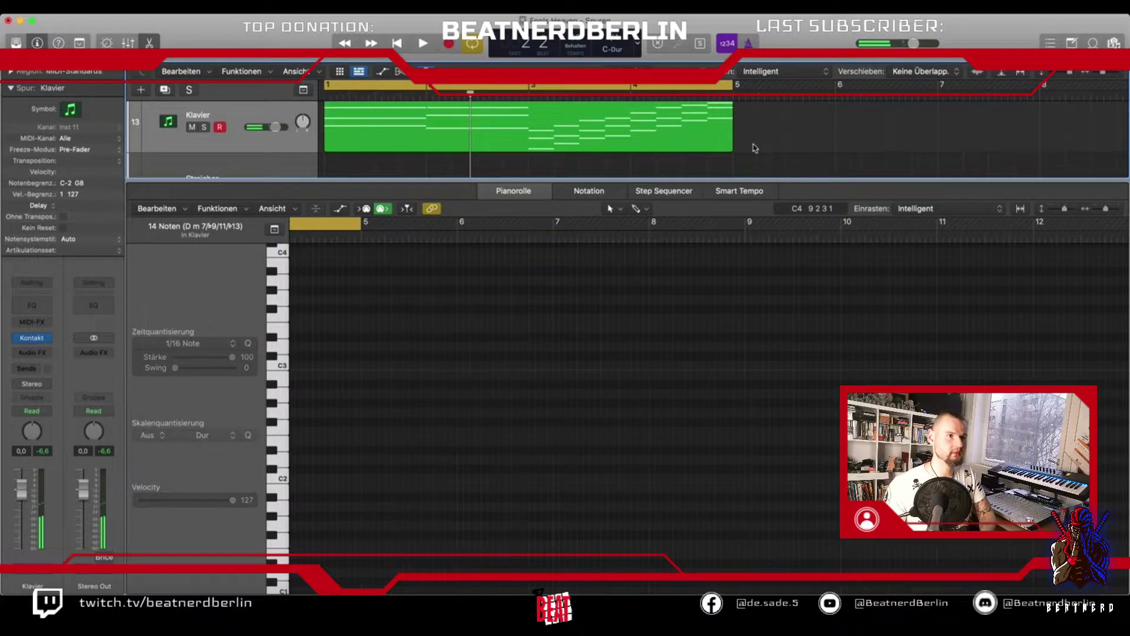
# Try to move all the scale chords from bar 3 to bar 5, beyond the end of the Klavier region.
pyautogui.moveTo(501, 315); pyautogui.dragTo(679, 563)
pyautogui.click(494, 496)
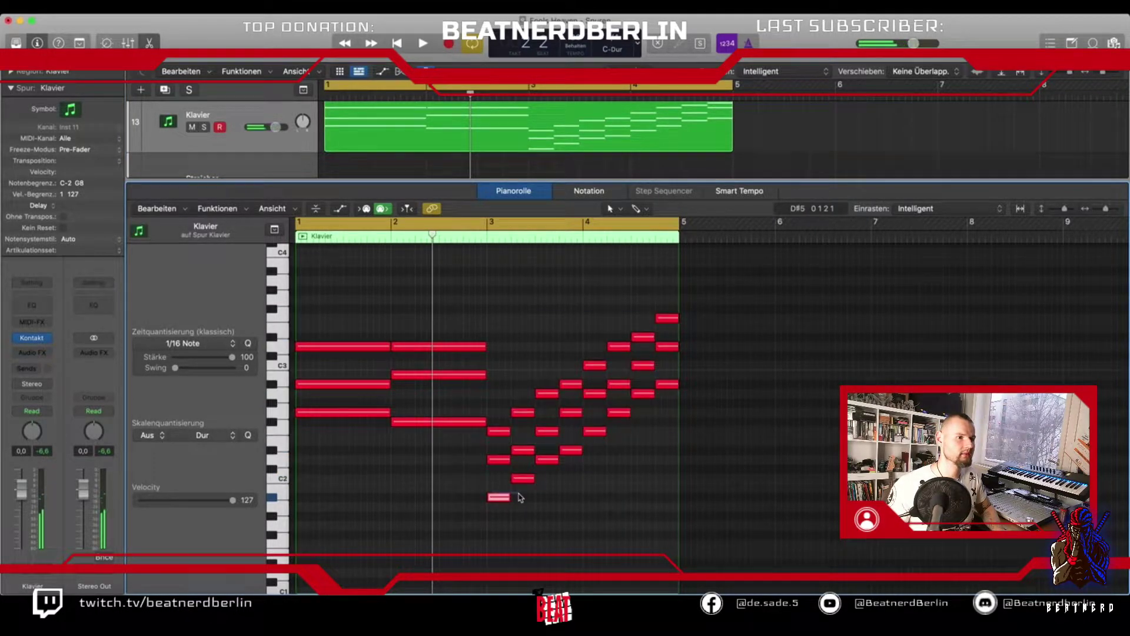
pyautogui.moveTo(495, 506); pyautogui.dragTo(682, 314)
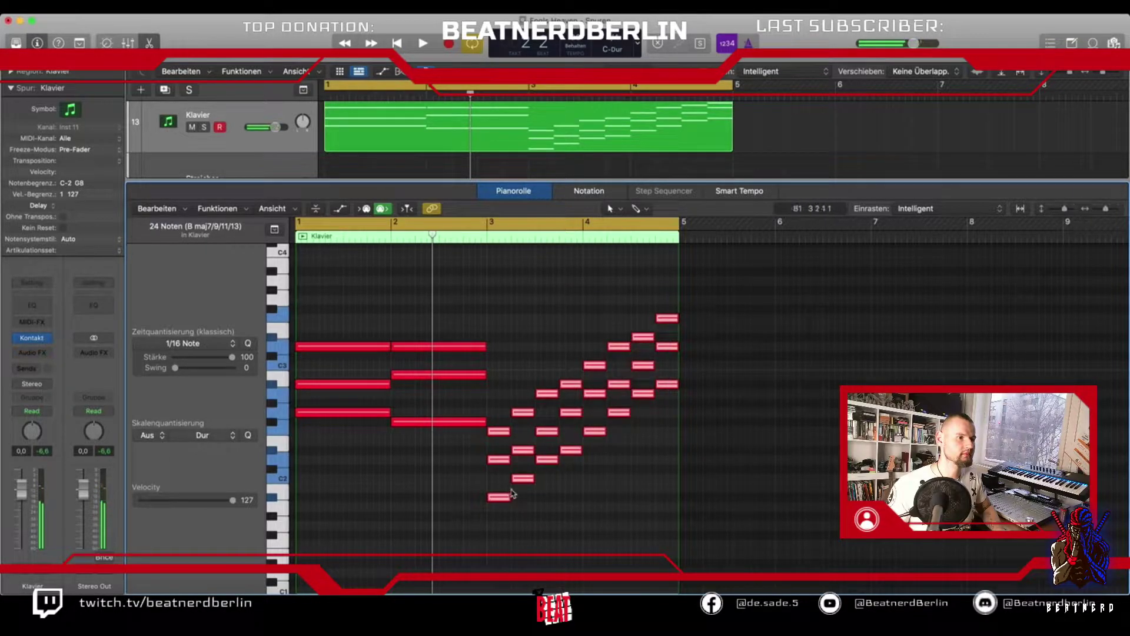
pyautogui.moveTo(498, 498); pyautogui.dragTo(689, 509)
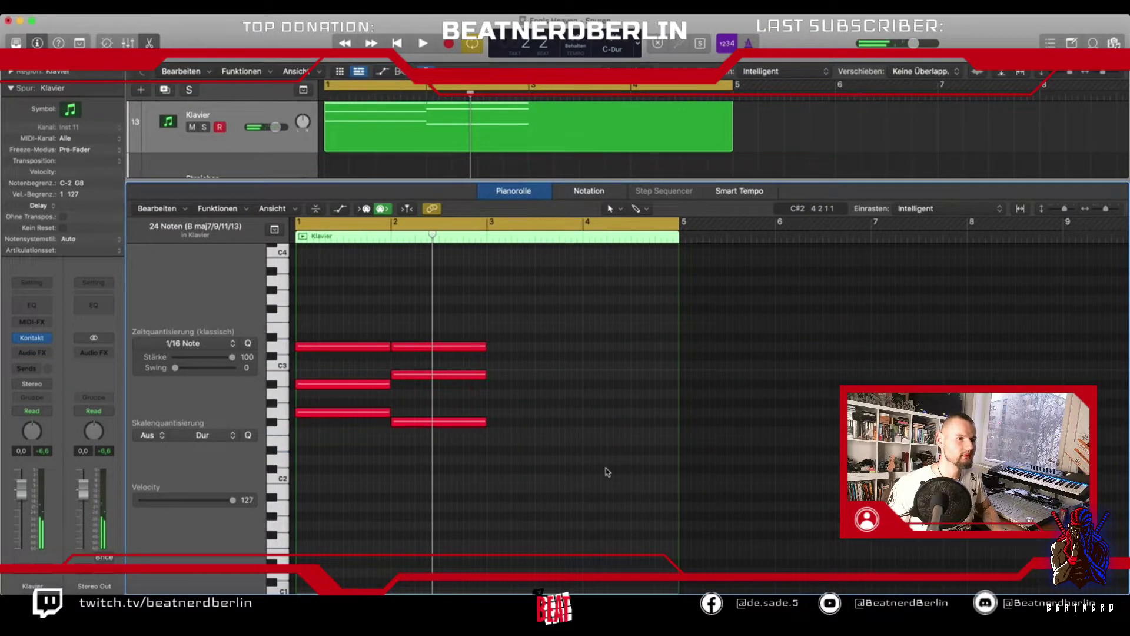
pyautogui.scroll(1, 549, 156)
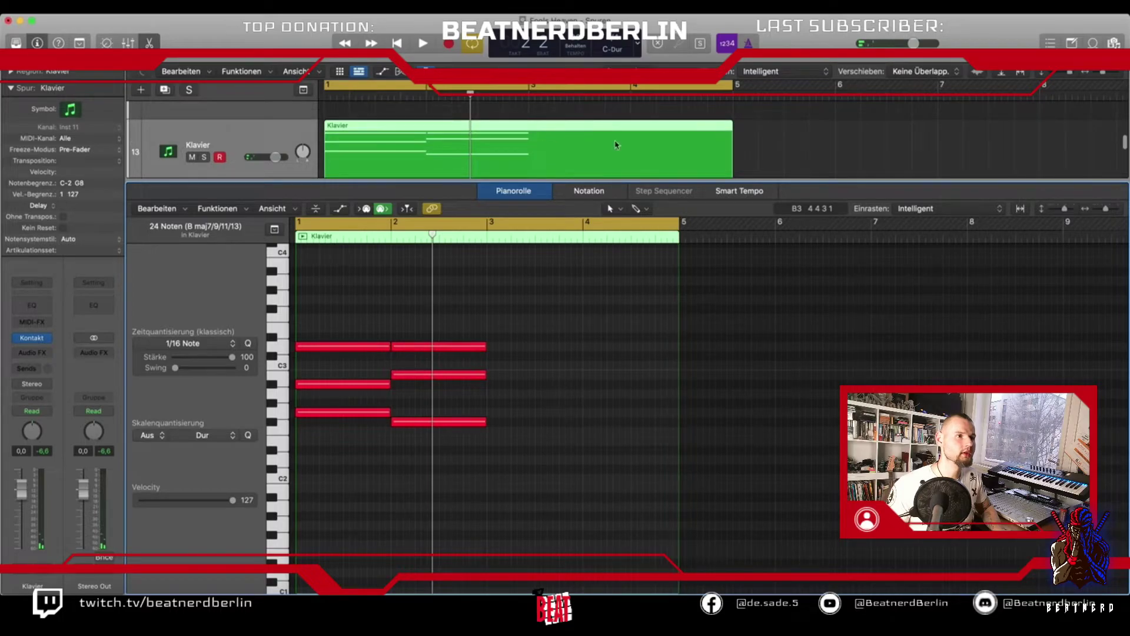
pyautogui.press('super+z')
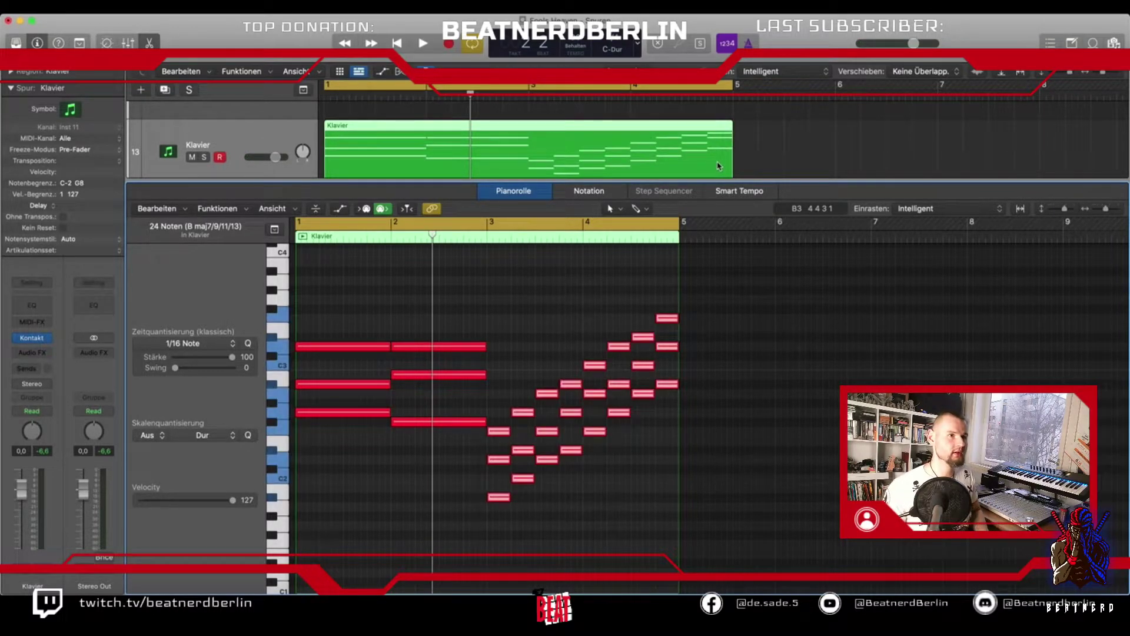
# Extend the Klavier region to about the middle of bar 7 and move the scale chords from bar 3 to bar 5.
pyautogui.click(748, 169)
pyautogui.scroll(-1, 746, 166)
pyautogui.moveTo(728, 146); pyautogui.dragTo(995, 147)
pyautogui.moveTo(499, 499); pyautogui.dragTo(691, 499)
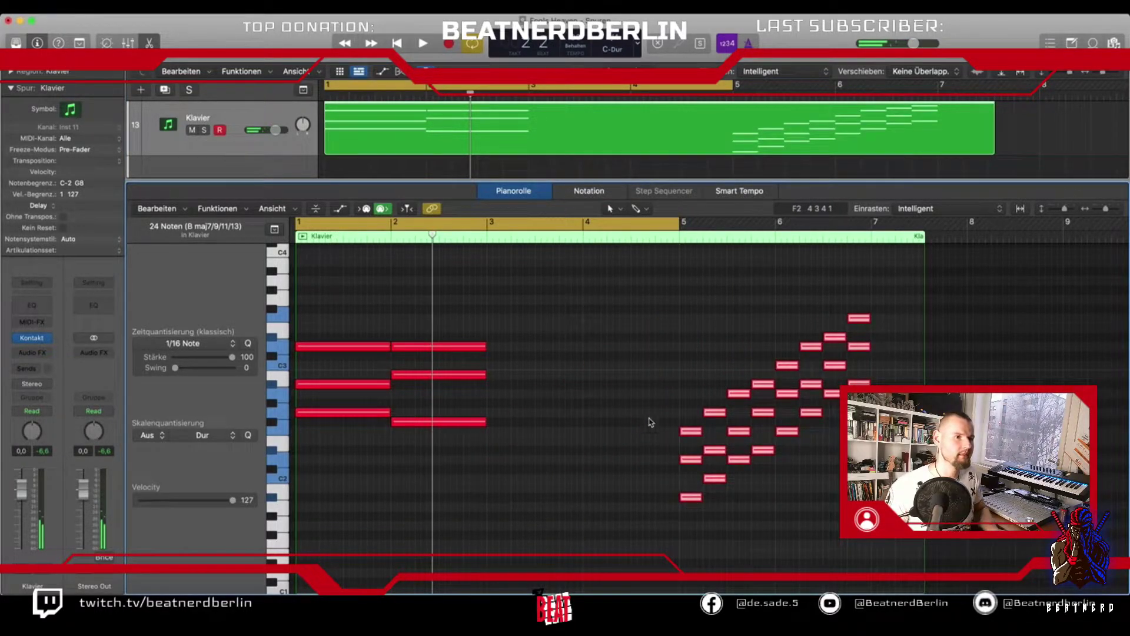
pyautogui.click(646, 310)
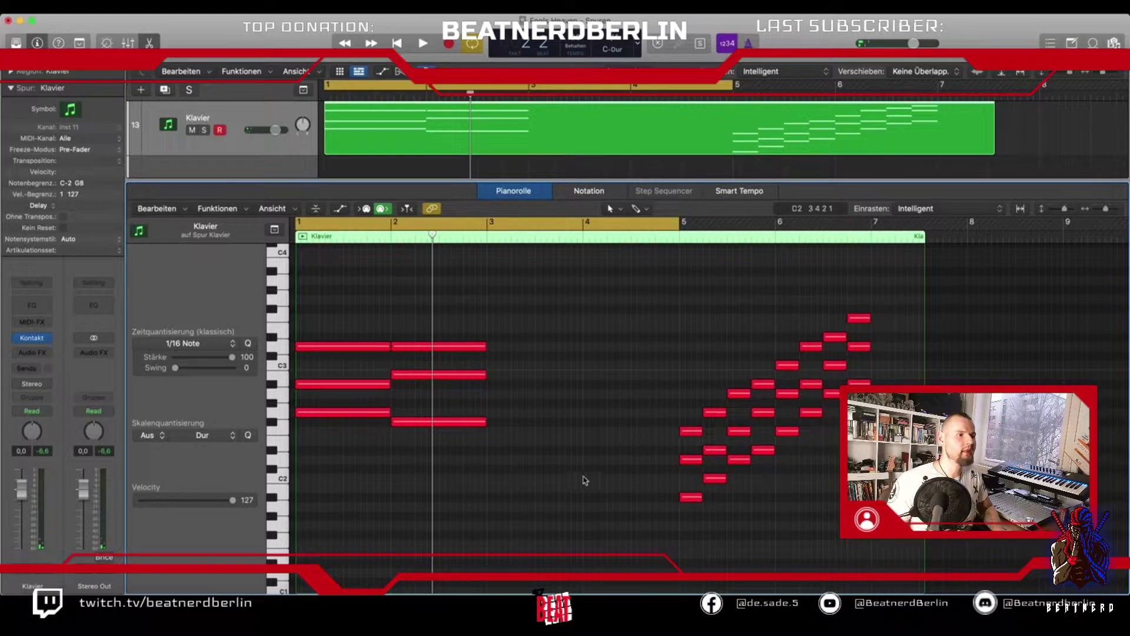
# Play back the G minor and B minor chords from bar 1.
pyautogui.scroll(-5, 309, 118)
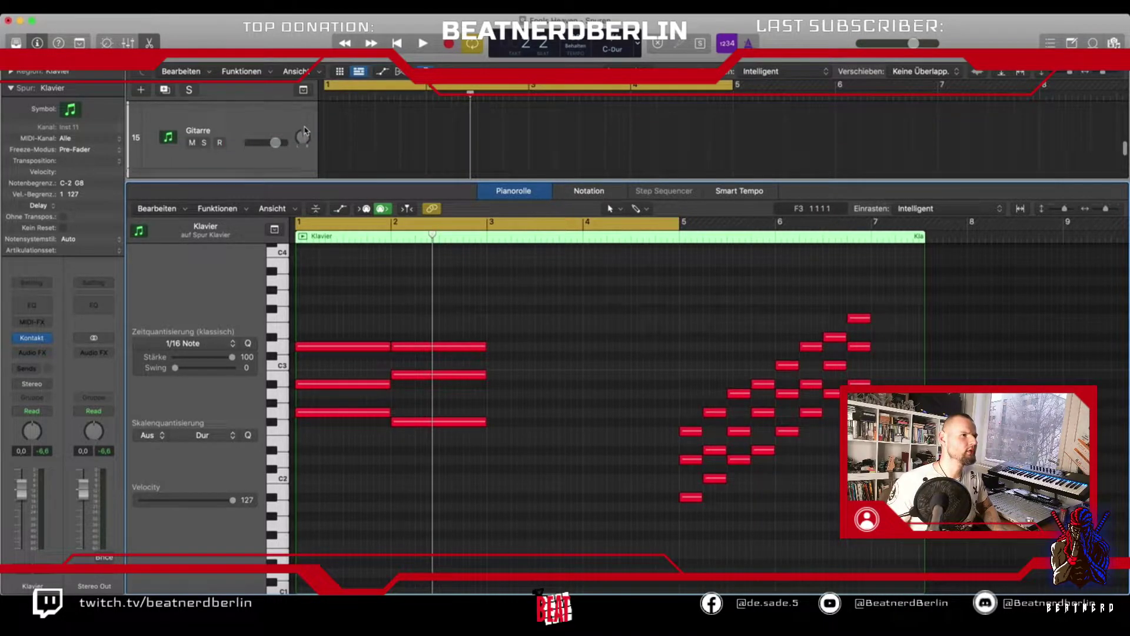
pyautogui.scroll(-2, 259, 164)
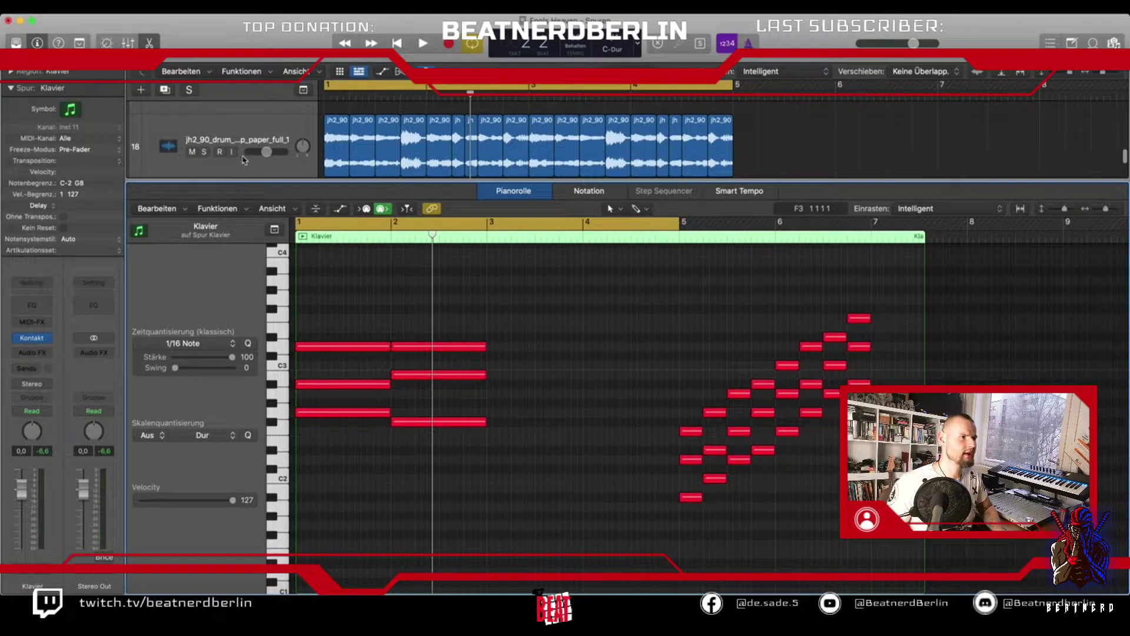
pyautogui.scroll(10, 371, 150)
pyautogui.press('space')
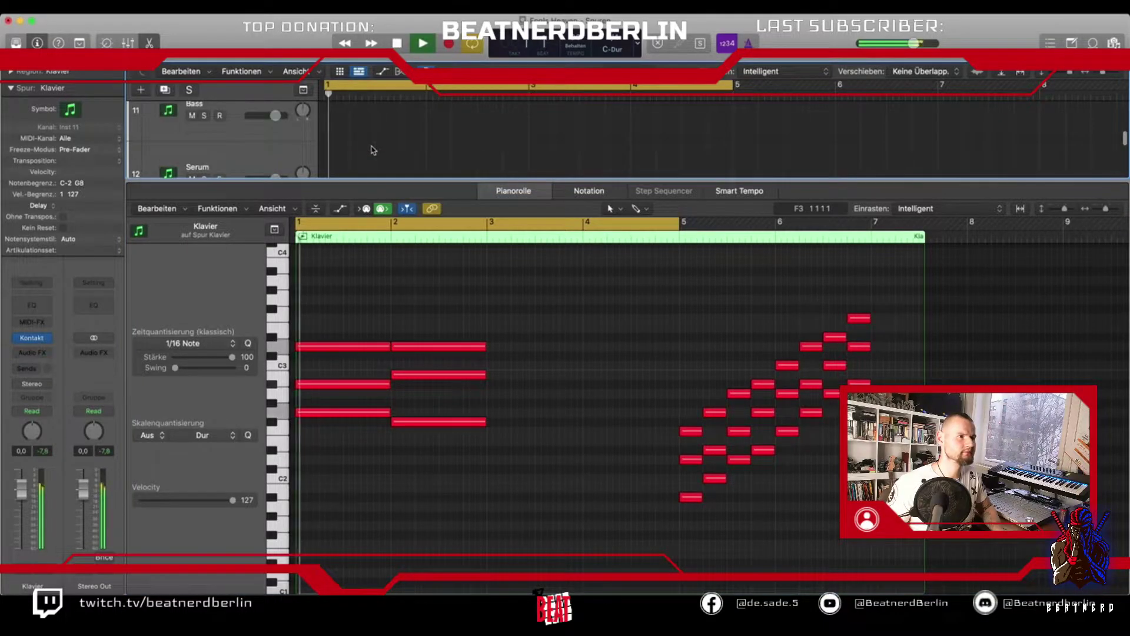
pyautogui.scroll(-2, 388, 159)
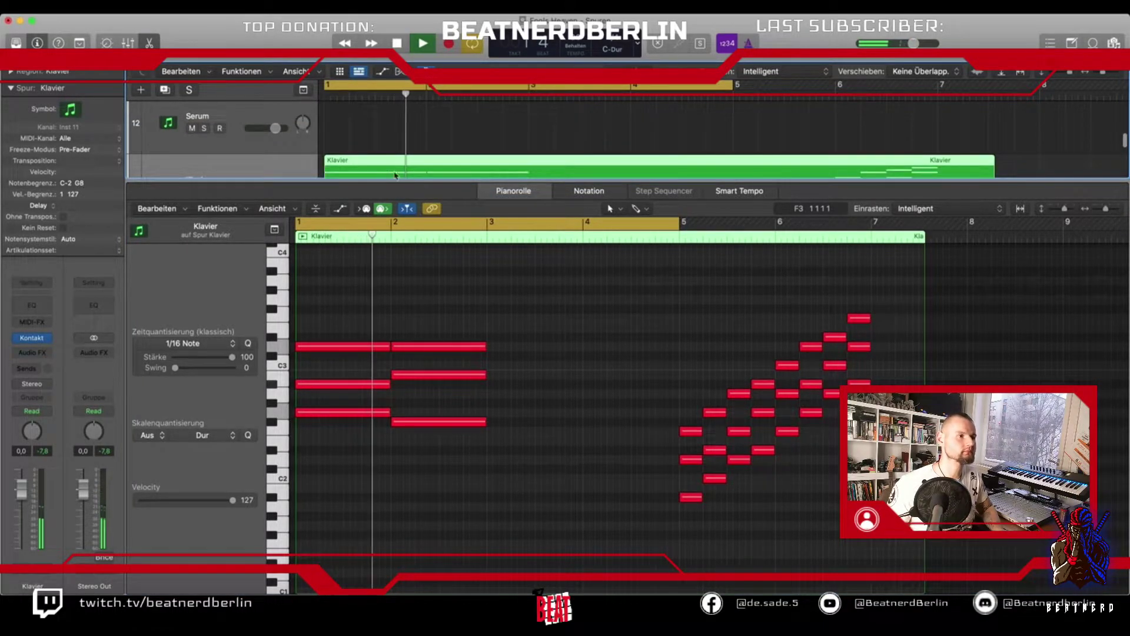
pyautogui.press('space')
# Delete the B minor chord from bar 2 and extend the cycle range just past the end of the Klavier region.
pyautogui.moveTo(432, 320); pyautogui.dragTo(455, 428)
pyautogui.press('Delete')
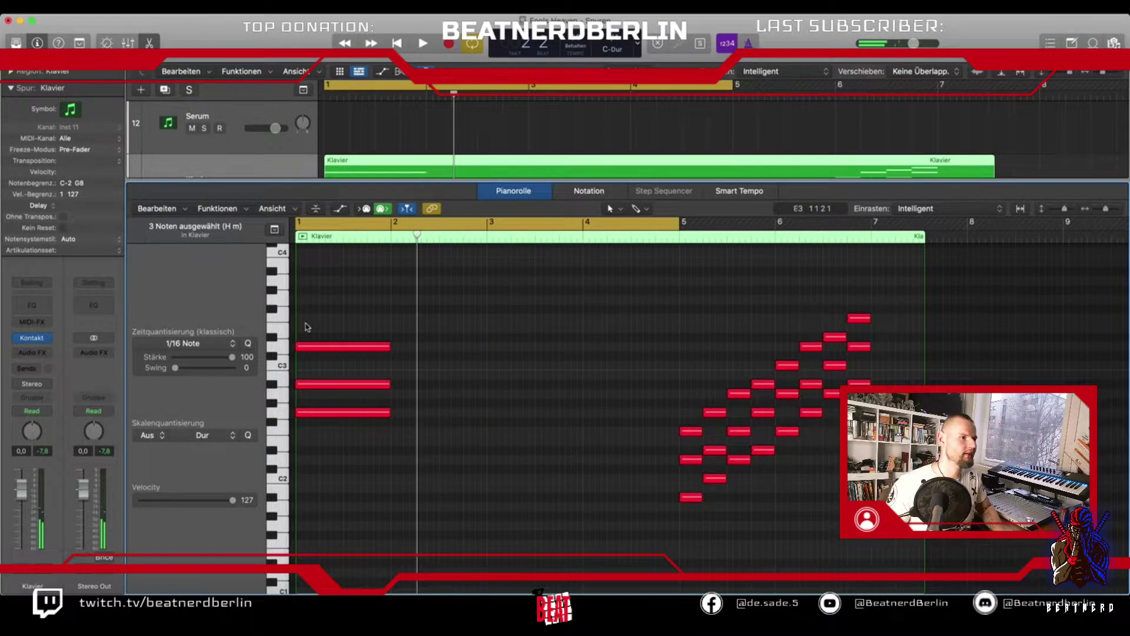
pyautogui.click(729, 375)
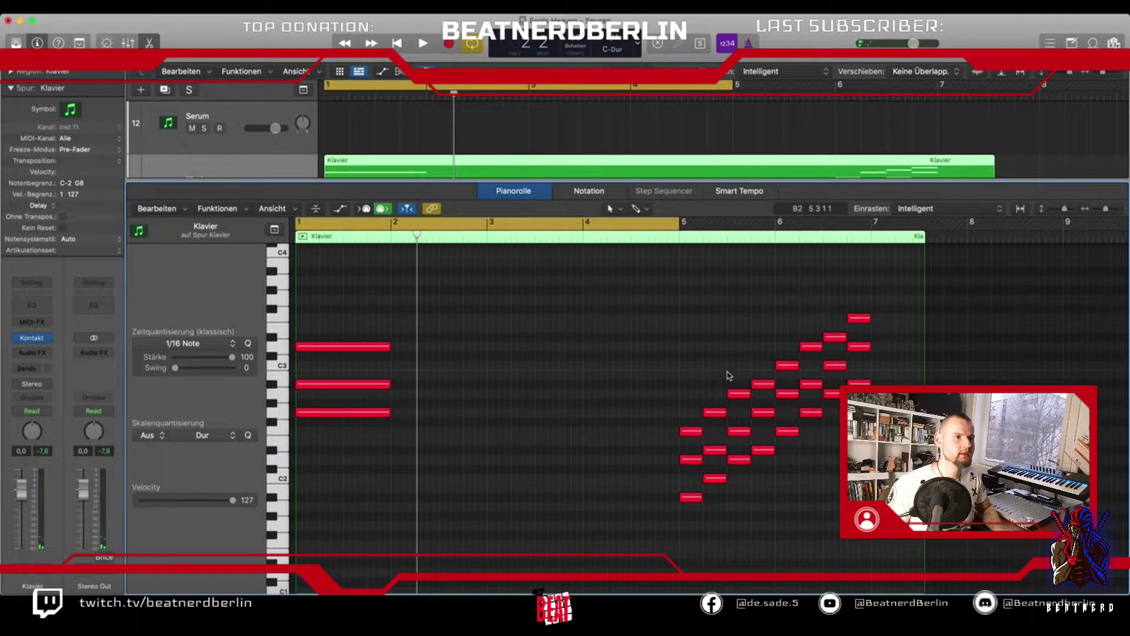
pyautogui.moveTo(328, 328); pyautogui.dragTo(377, 420)
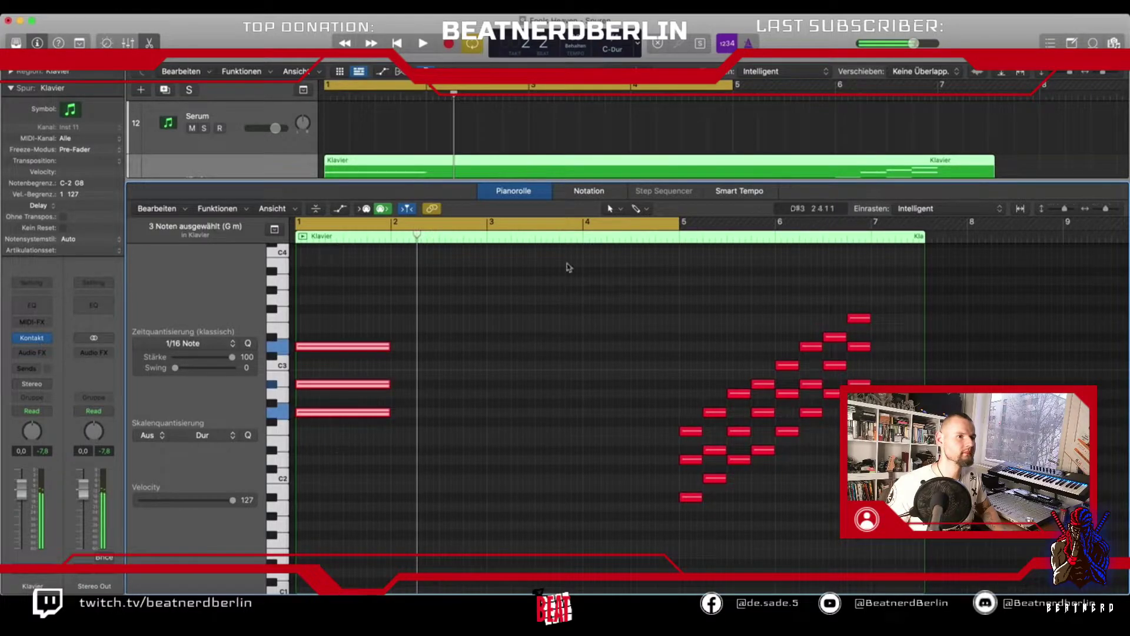
pyautogui.moveTo(732, 86); pyautogui.dragTo(1008, 86)
# Copy the D minor chord from bar 5 beat 3 to bar 2, voice it F2, A2, D3, and play it back.
pyautogui.moveTo(699, 540); pyautogui.dragTo(695, 415)
pyautogui.moveTo(396, 305); pyautogui.dragTo(354, 454)
pyautogui.moveTo(743, 460); pyautogui.dragTo(407, 346)
pyautogui.click(415, 471)
pyautogui.press('space')
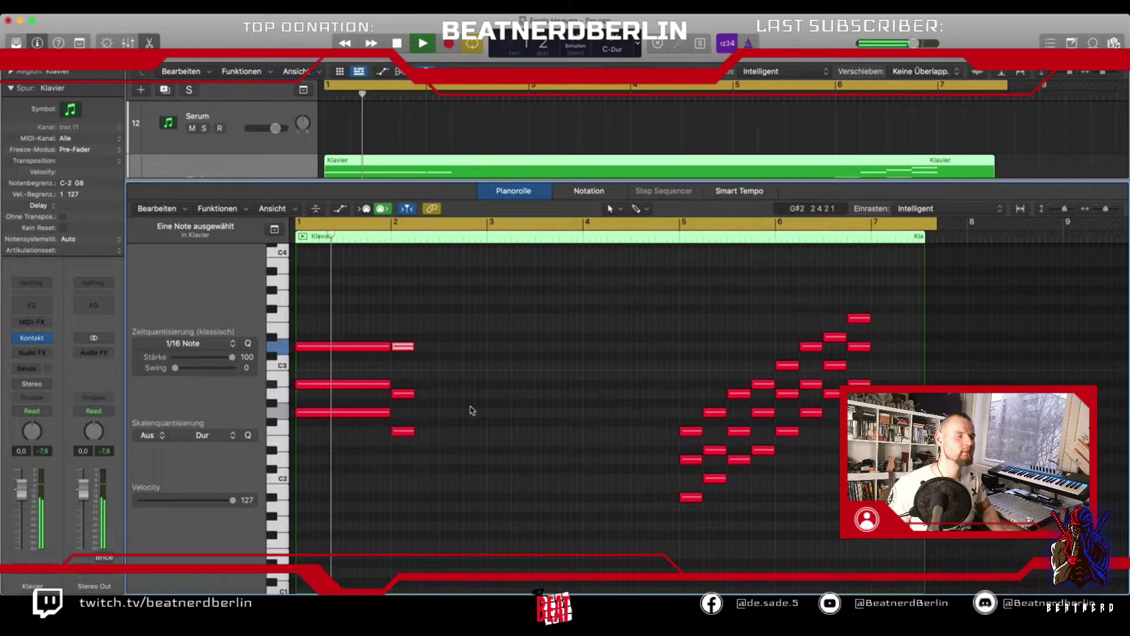
pyautogui.press('space')
# Lengthen the D minor chord to fill bar 2 and play it back.
pyautogui.moveTo(414, 431); pyautogui.dragTo(486, 431)
pyautogui.moveTo(421, 399); pyautogui.dragTo(487, 361)
pyautogui.click(680, 512)
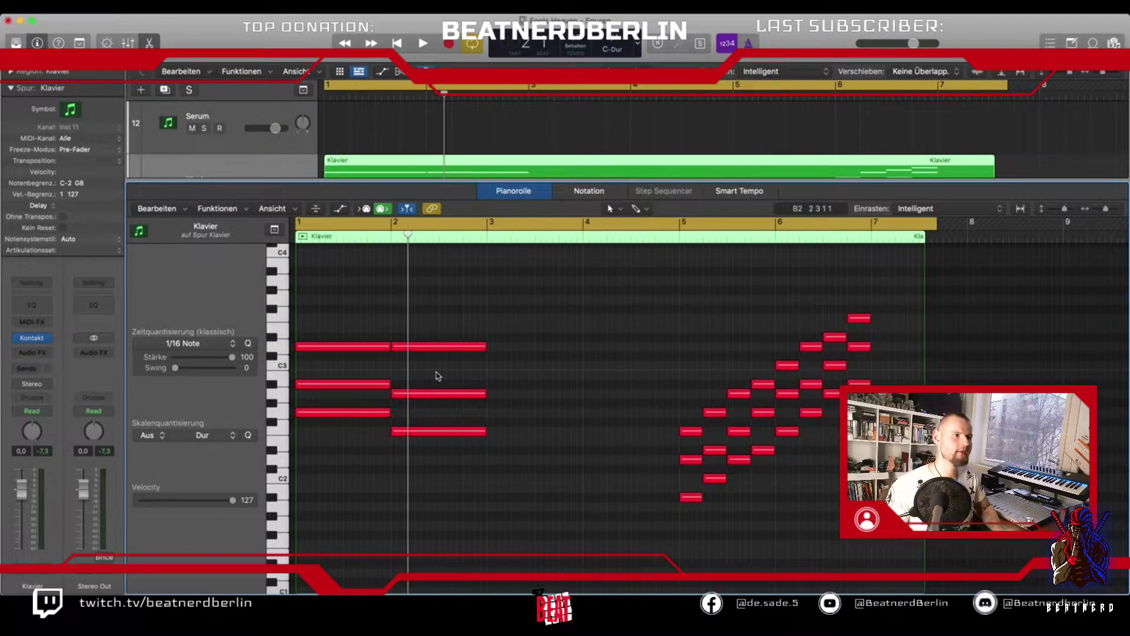
pyautogui.press('space')
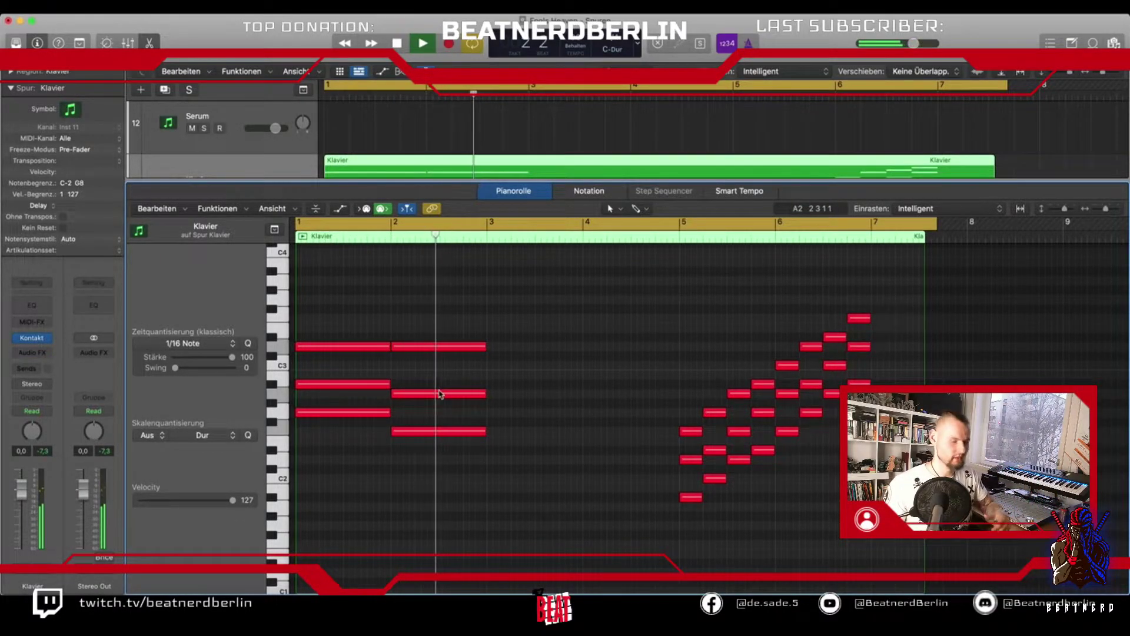
pyautogui.press('space')
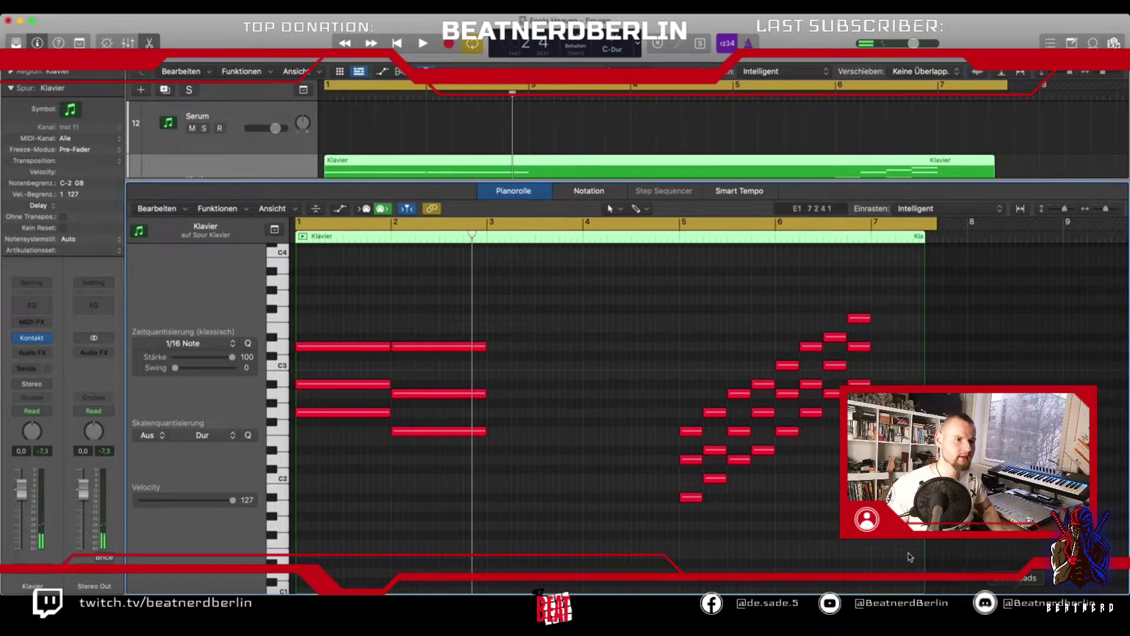
# Move the B-flat major chord from bar 5 to bar 3, voiced F2, B♭2, D3, and lengthen it to fill the bar.
pyautogui.moveTo(697, 511); pyautogui.dragTo(677, 407)
pyautogui.moveTo(688, 500); pyautogui.dragTo(512, 453)
pyautogui.click(497, 474)
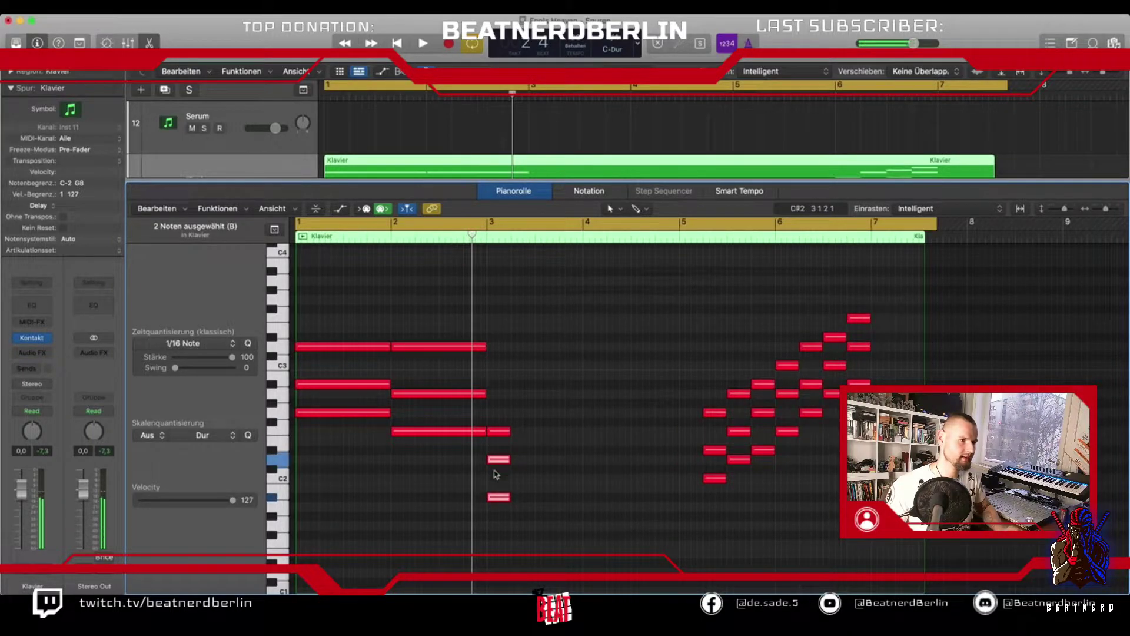
pyautogui.click(496, 501)
pyautogui.moveTo(496, 500); pyautogui.dragTo(494, 386)
pyautogui.keyDown('shift'); pyautogui.click(500, 431); pyautogui.keyUp('shift')
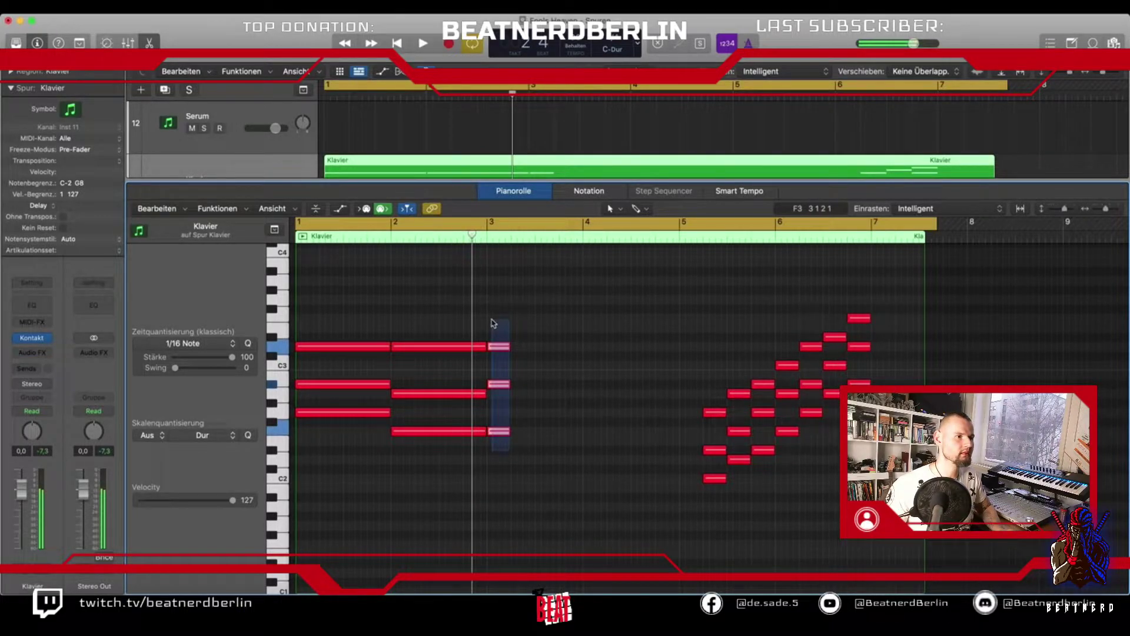
pyautogui.moveTo(509, 431); pyautogui.dragTo(582, 435)
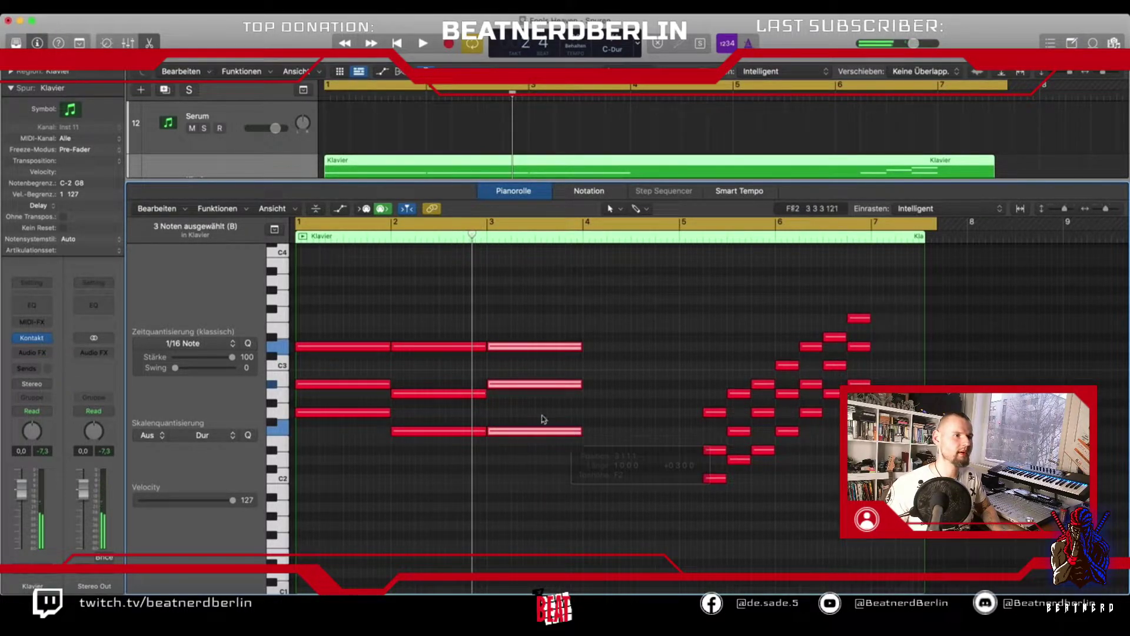
# Play back the progression from bar 2 and undo the placement of the B-flat major chord in bar 3.
pyautogui.click(398, 235)
pyautogui.press('space')
pyautogui.press('space')
pyautogui.click(391, 236)
pyautogui.press('space')
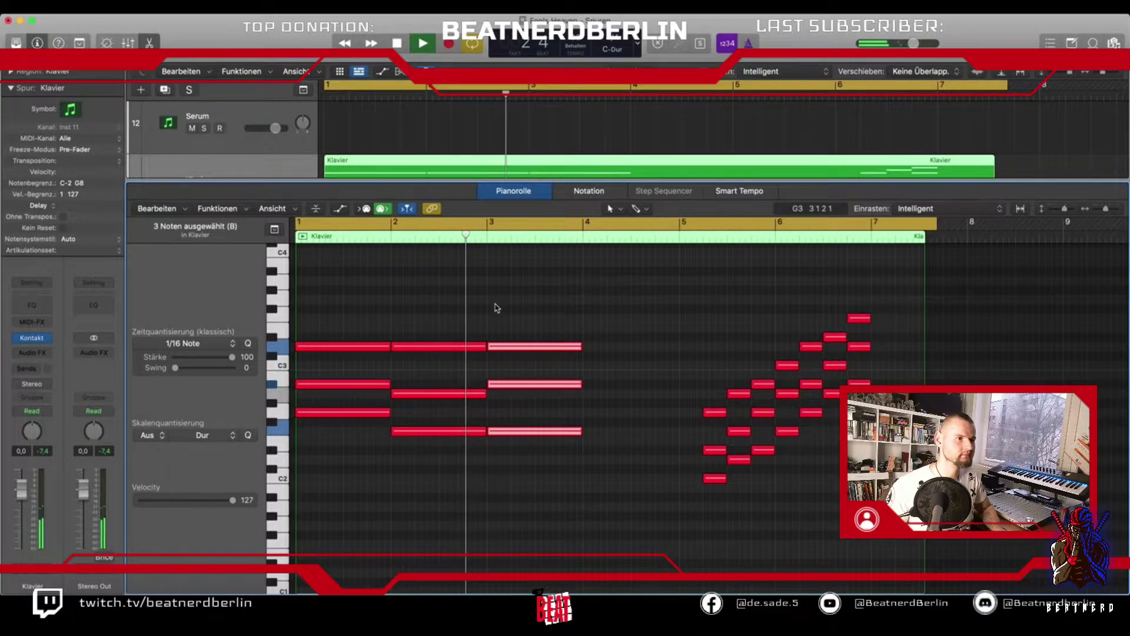
pyautogui.press('space')
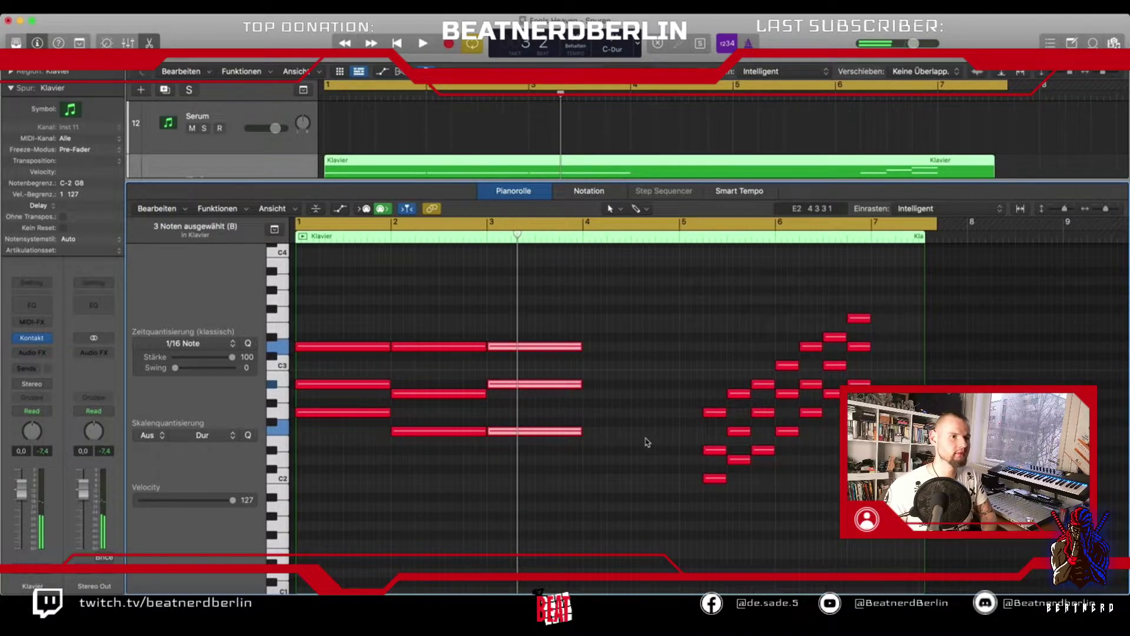
pyautogui.press('Delete')
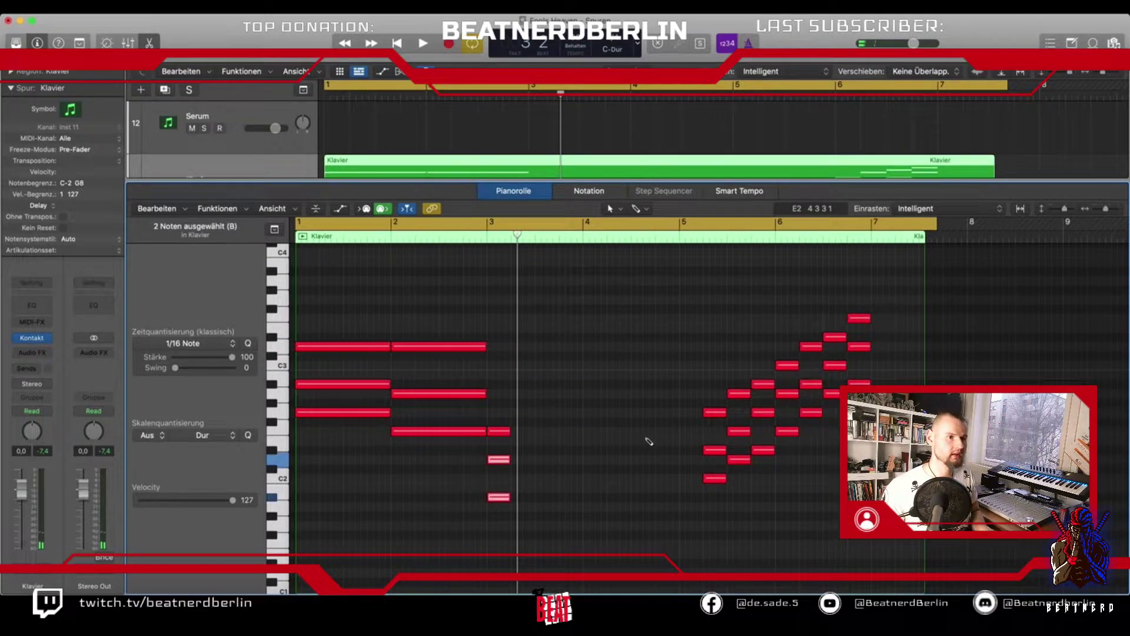
# Move the E-flat major chord from bar 5 beat 4 to bar 3 and play back the progression from bar 2.
pyautogui.moveTo(717, 489); pyautogui.dragTo(722, 408)
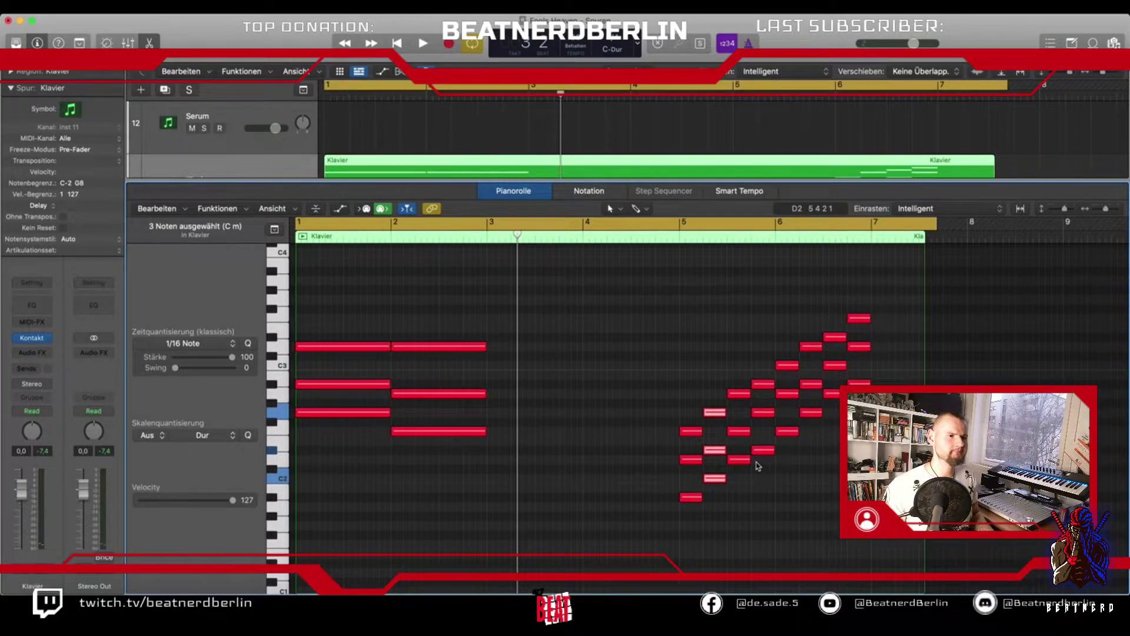
pyautogui.moveTo(764, 469); pyautogui.dragTo(763, 408)
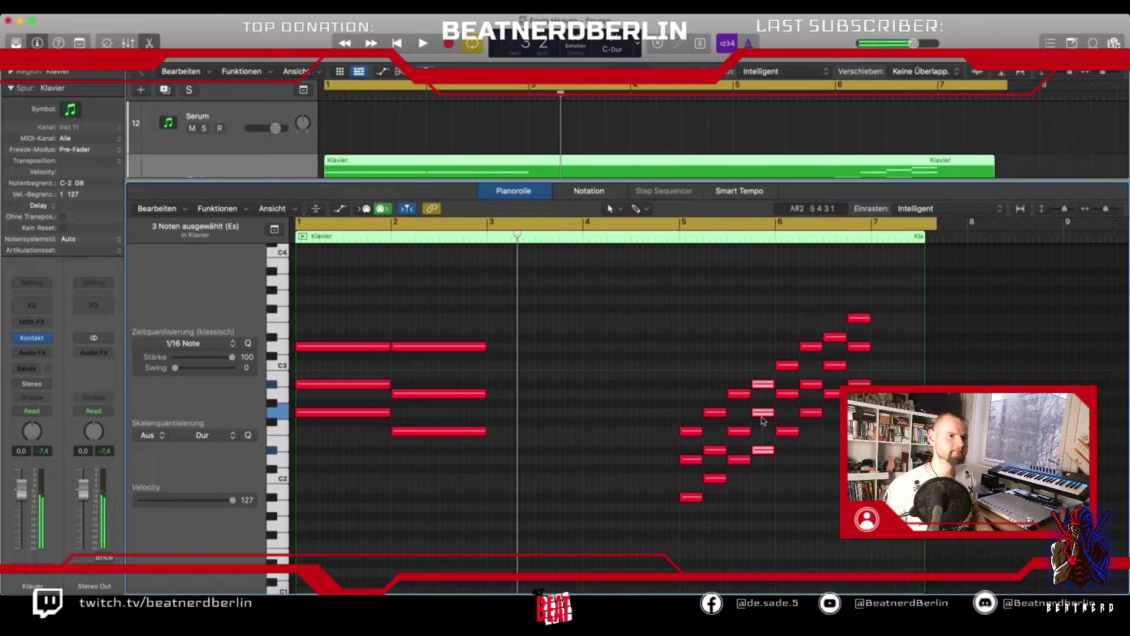
pyautogui.moveTo(762, 453); pyautogui.dragTo(497, 452)
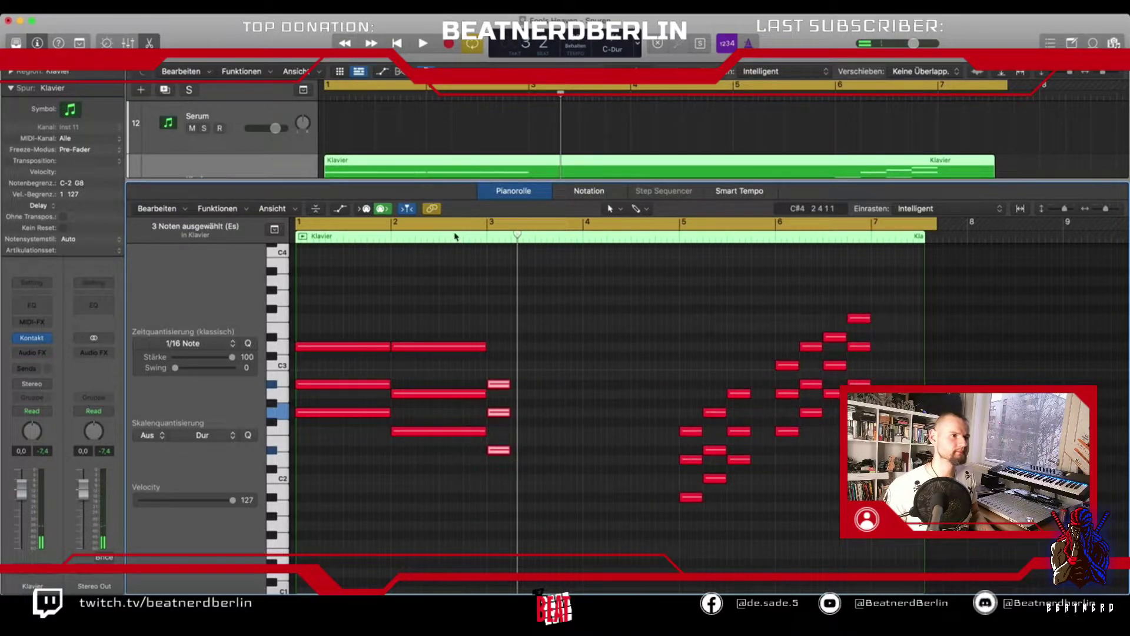
pyautogui.click(391, 238)
pyautogui.press('space')
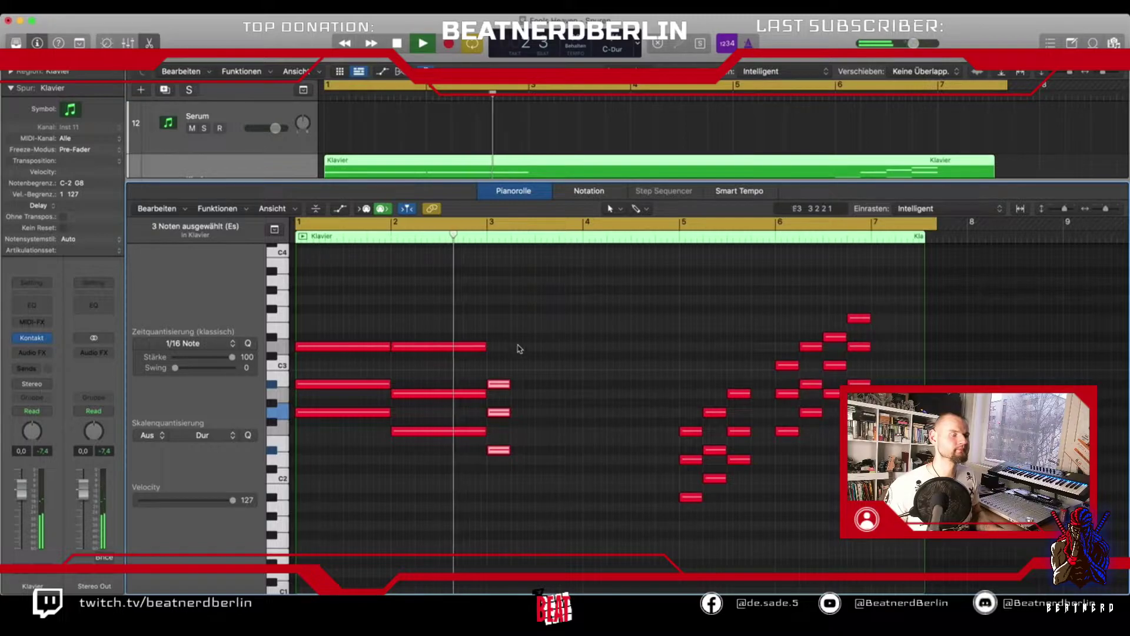
pyautogui.press('space')
# Lengthen the E-flat major chord to fill bar 3 and play it back.
pyautogui.click(516, 464)
pyautogui.moveTo(515, 464); pyautogui.dragTo(582, 385)
pyautogui.press('space')
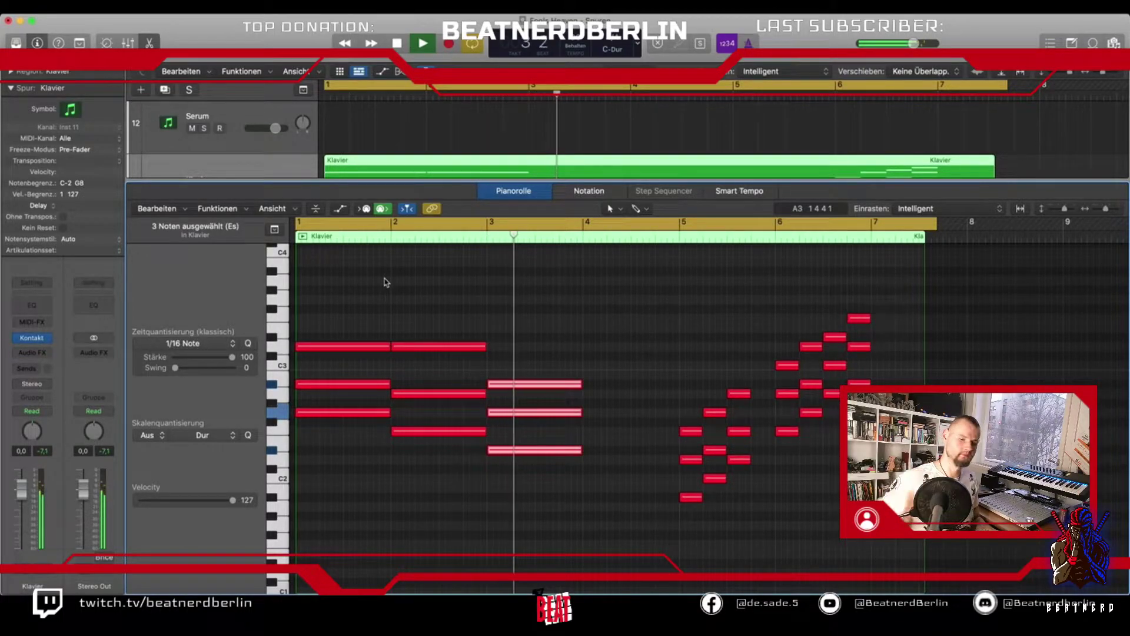
pyautogui.press('space')
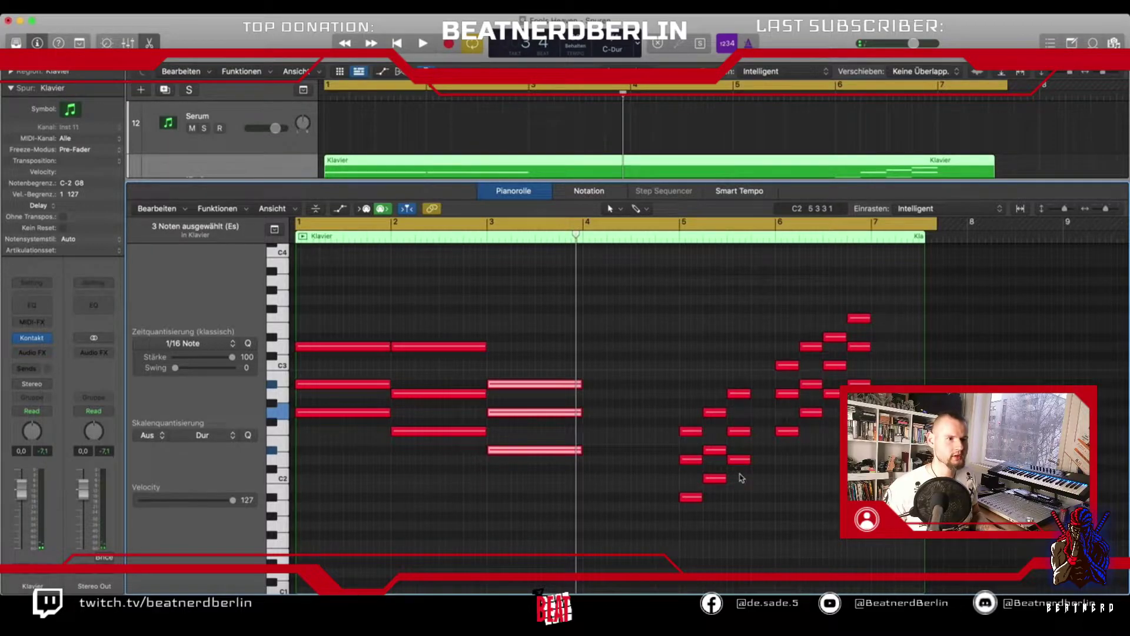
# Move the D minor chord from bar 5 beat 3 to bar 4 and lengthen it to fill the bar.
pyautogui.moveTo(742, 479); pyautogui.dragTo(736, 389)
pyautogui.moveTo(740, 463); pyautogui.dragTo(596, 462)
pyautogui.doubleClick(479, 240)
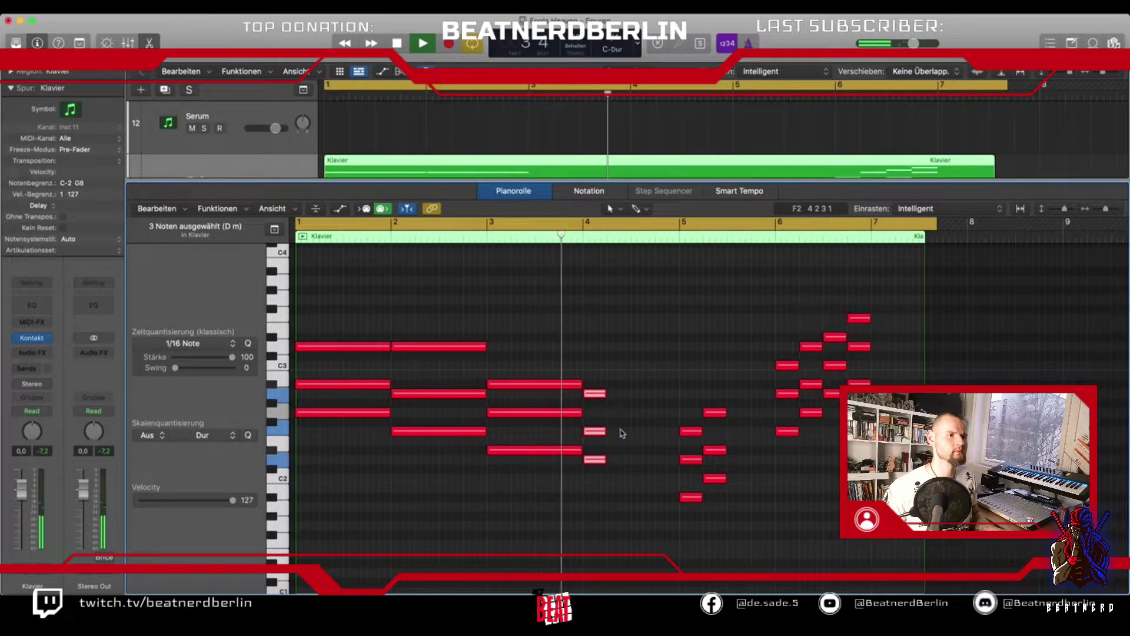
pyautogui.press('space')
pyautogui.moveTo(605, 458); pyautogui.dragTo(678, 459)
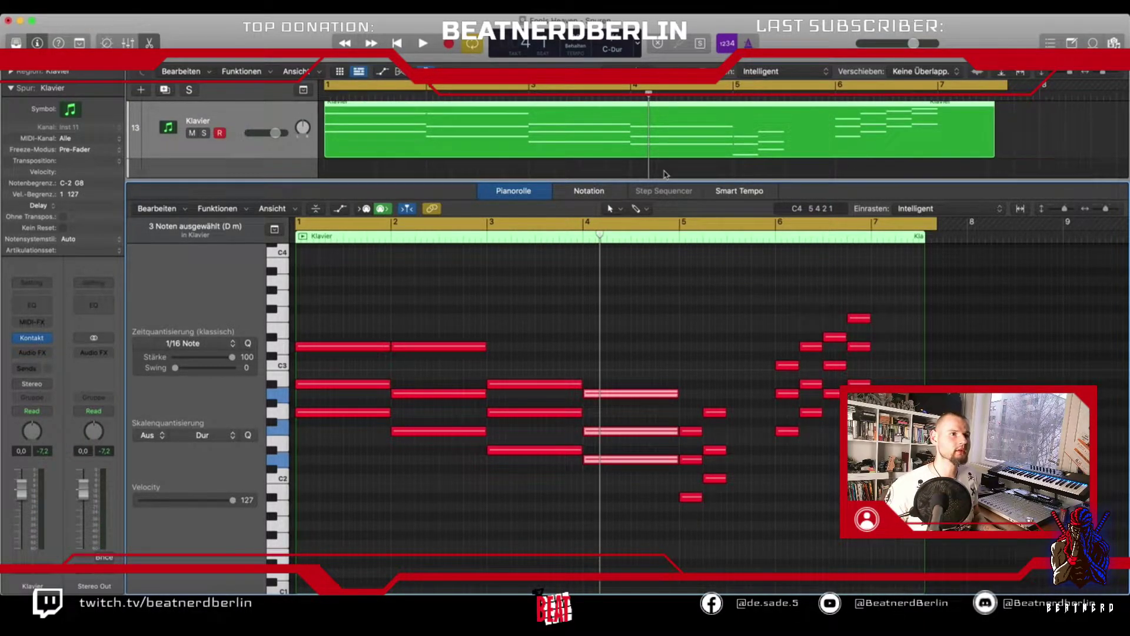
pyautogui.press('super+Left')
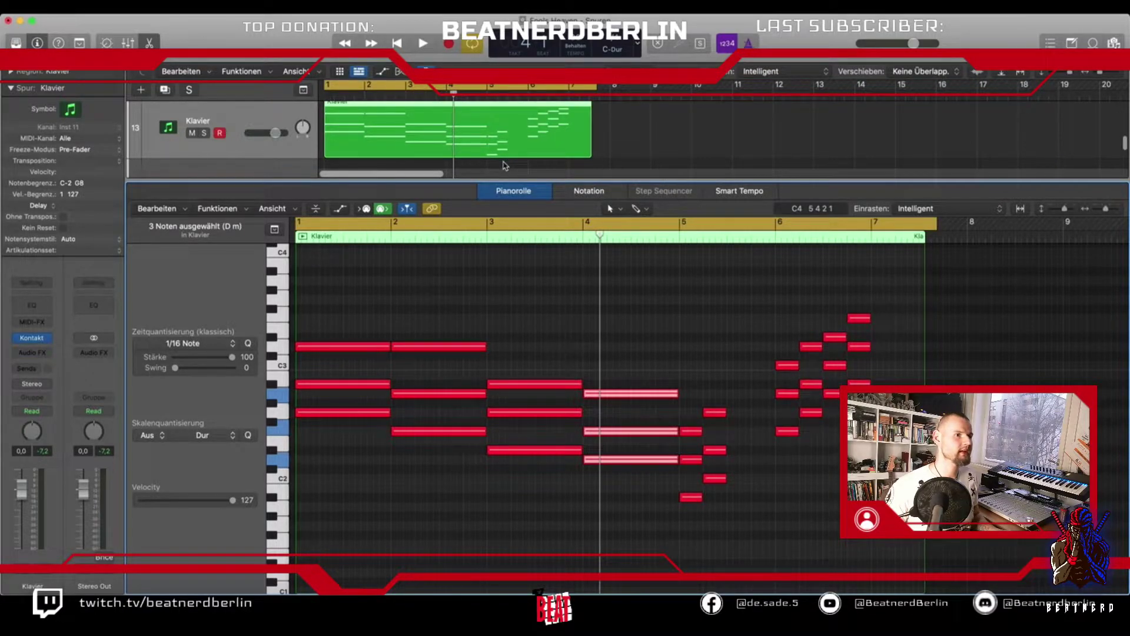
# Copy the Klavier region to bar 13 and delete the leftover short chords after bar 4 from the original region.
pyautogui.moveTo(416, 144); pyautogui.dragTo(896, 151)
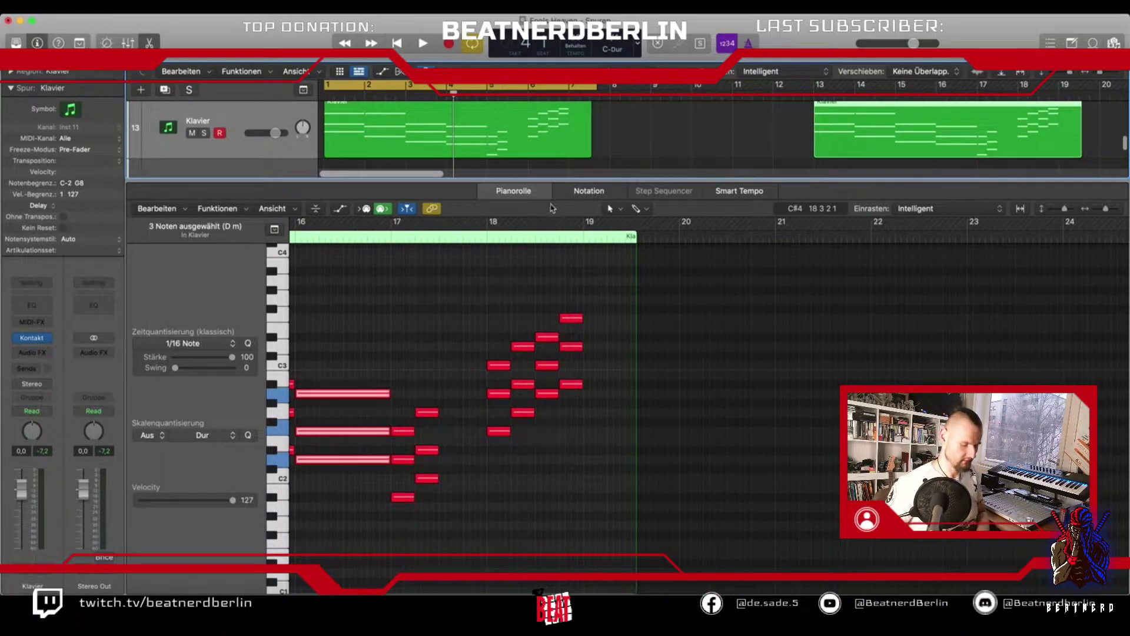
pyautogui.press('e')
pyautogui.scroll(1, 530, 384)
pyautogui.doubleClick(511, 297)
pyautogui.moveTo(588, 286); pyautogui.dragTo(406, 530)
pyautogui.press('Delete')
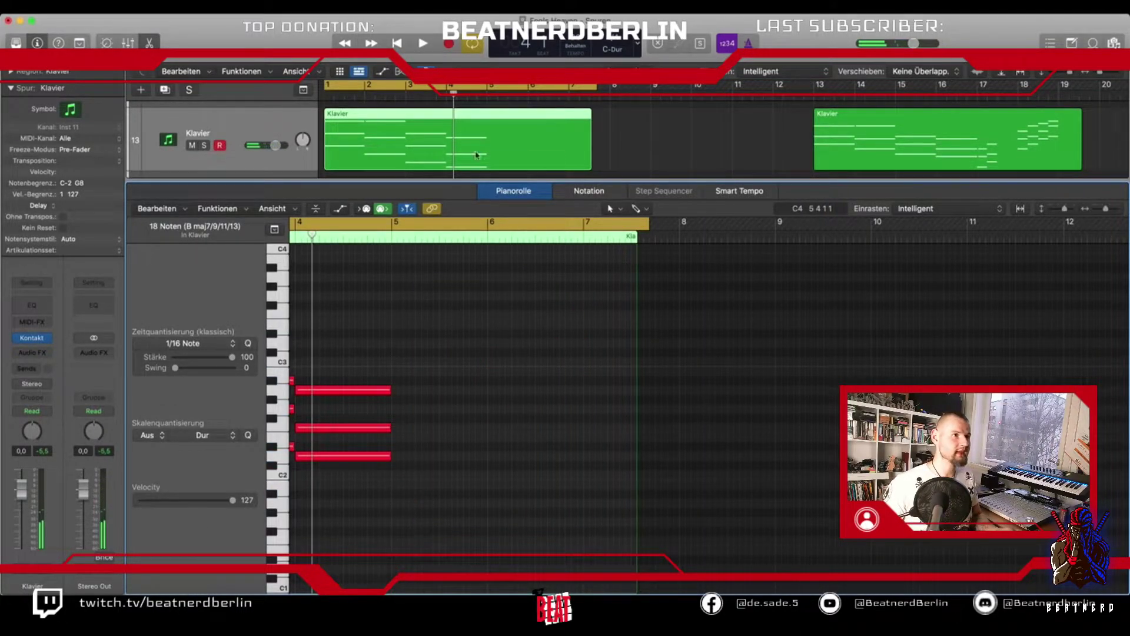
# Trim the original Klavier region so that it ends at bar 5, and turn off the cycle.
pyautogui.moveTo(587, 171); pyautogui.dragTo(500, 168)
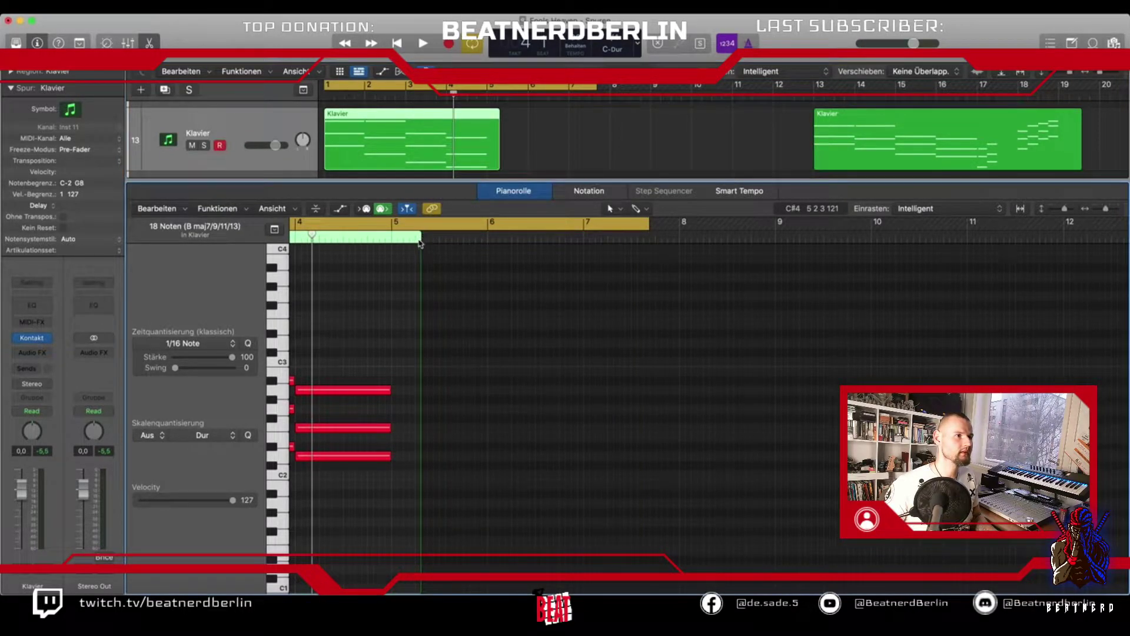
pyautogui.click(405, 237)
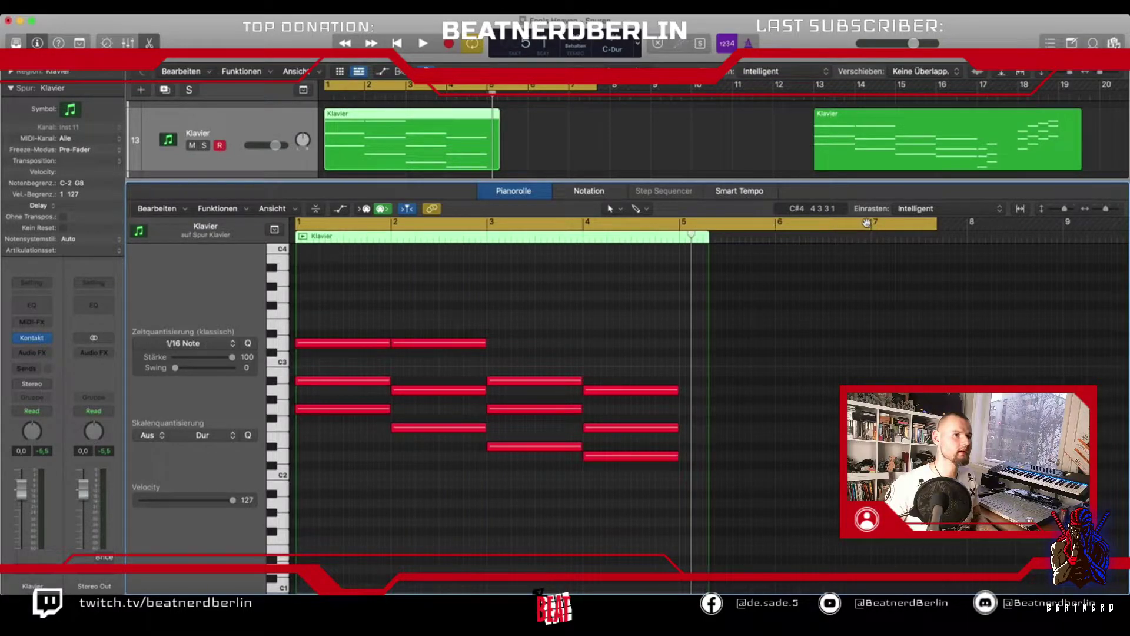
pyautogui.click(868, 222)
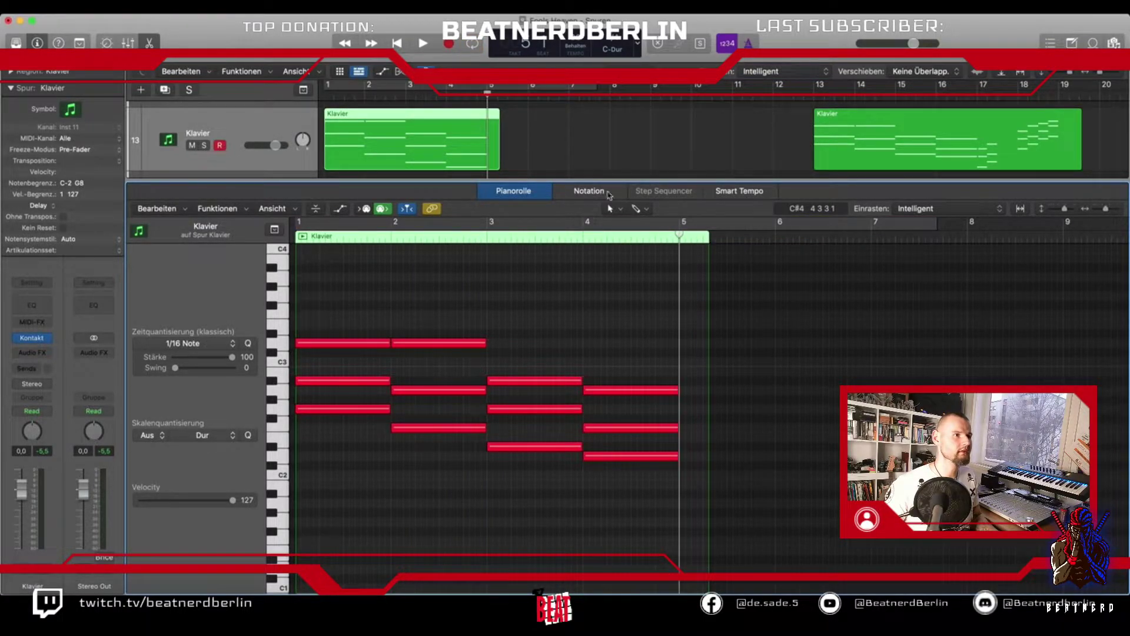
pyautogui.click(500, 133)
pyautogui.moveTo(499, 160); pyautogui.dragTo(485, 170)
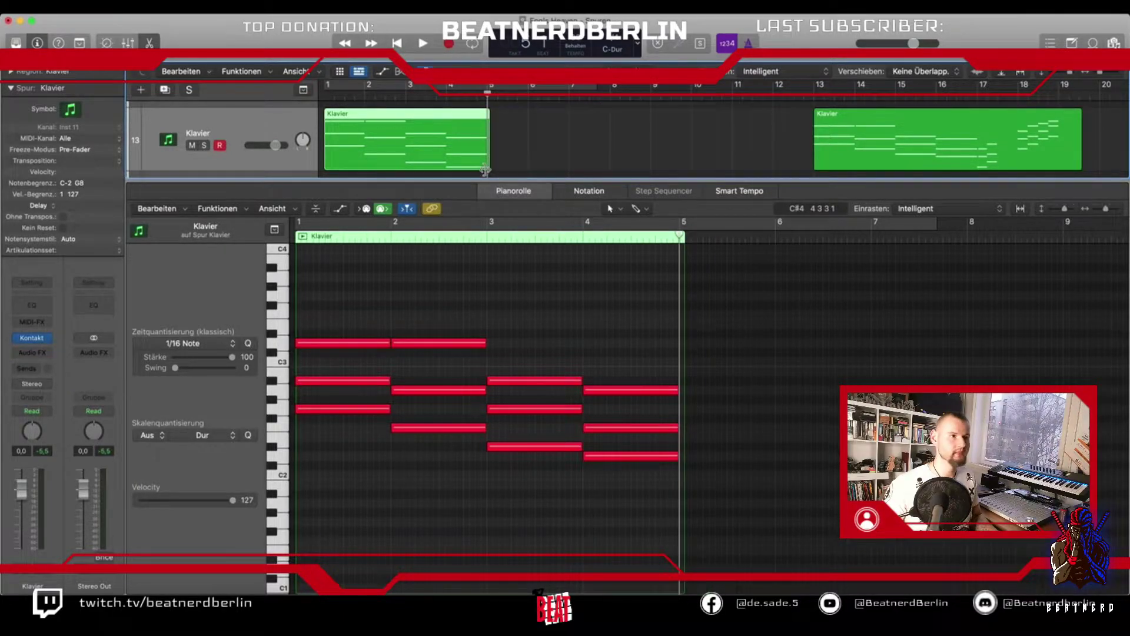
pyautogui.scroll(5, 485, 170)
pyautogui.moveTo(520, 165); pyautogui.dragTo(483, 168)
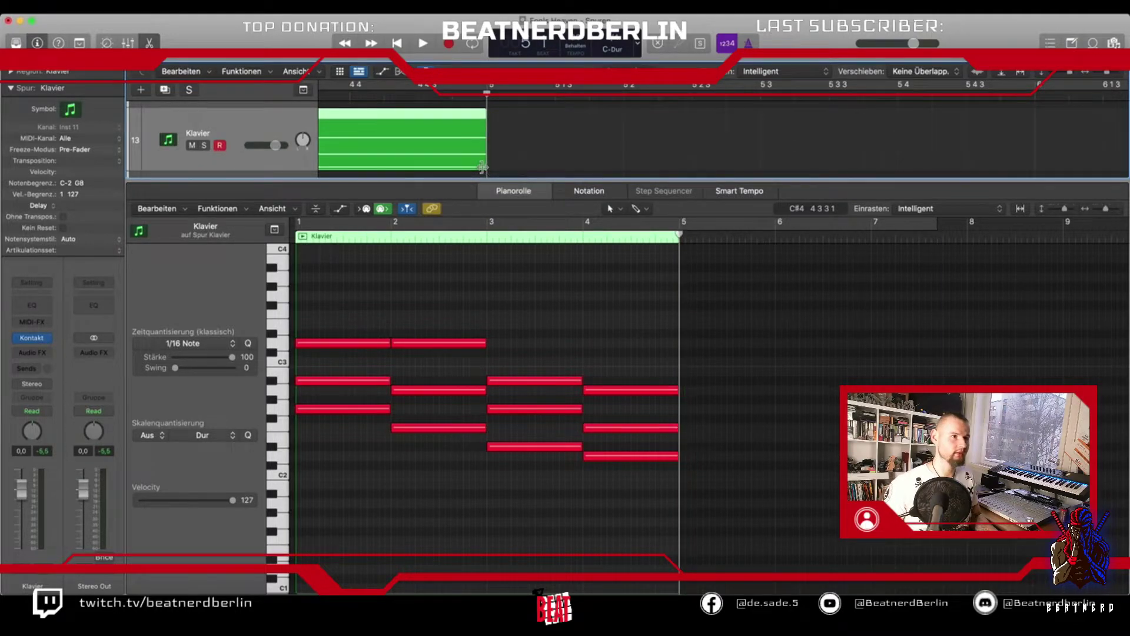
pyautogui.scroll(-5, 483, 168)
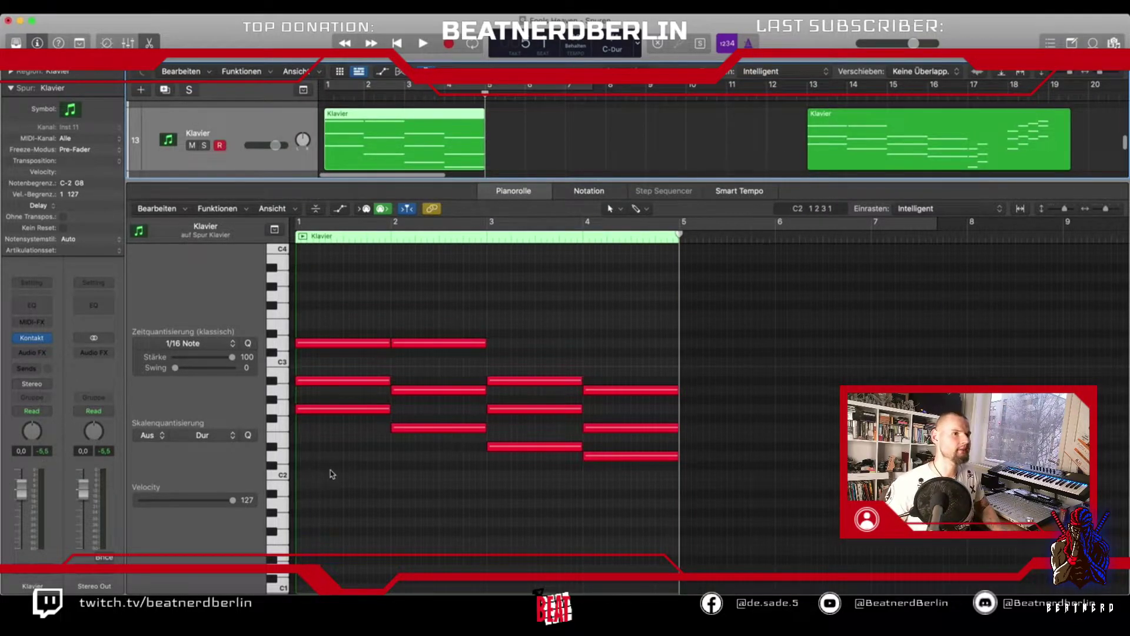
# Raise the lowest notes of the chords in bars 3 and 4 by an octave and play back the progression with the cycle on.
pyautogui.moveTo(354, 452); pyautogui.dragTo(486, 442)
pyautogui.moveTo(564, 332)
pyautogui.mouseDown()
pyautogui.moveTo(569, 460)
pyautogui.moveTo(677, 489)
pyautogui.moveTo(595, 477)
pyautogui.moveTo(553, 444)
pyautogui.moveTo(554, 340)
pyautogui.mouseUp()
pyautogui.press('space')
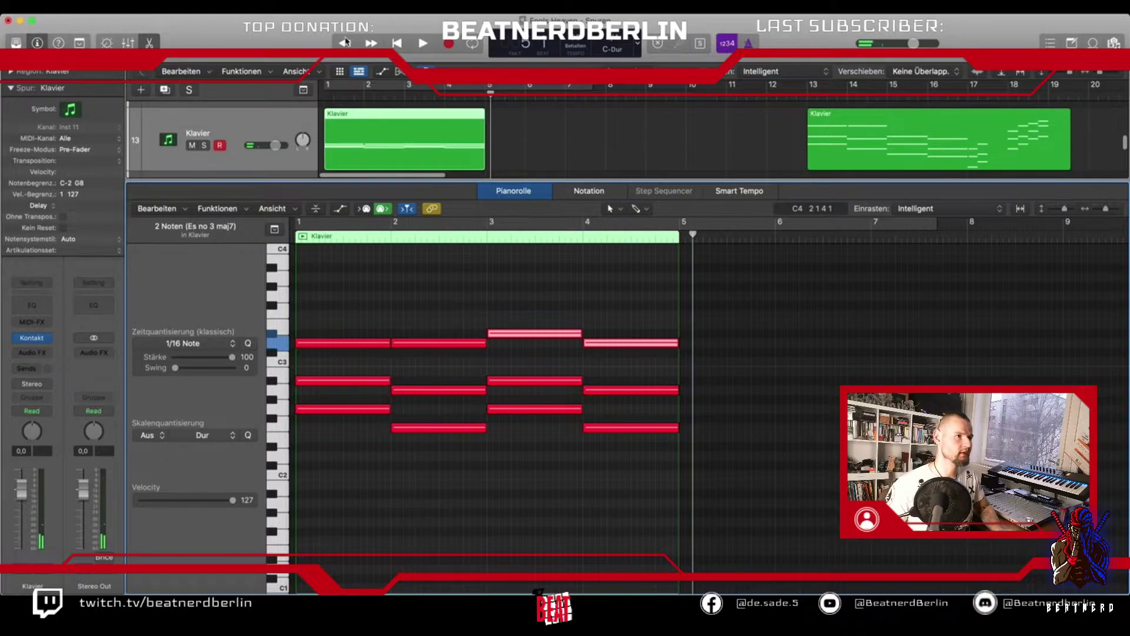
pyautogui.press('c')
pyautogui.press('space')
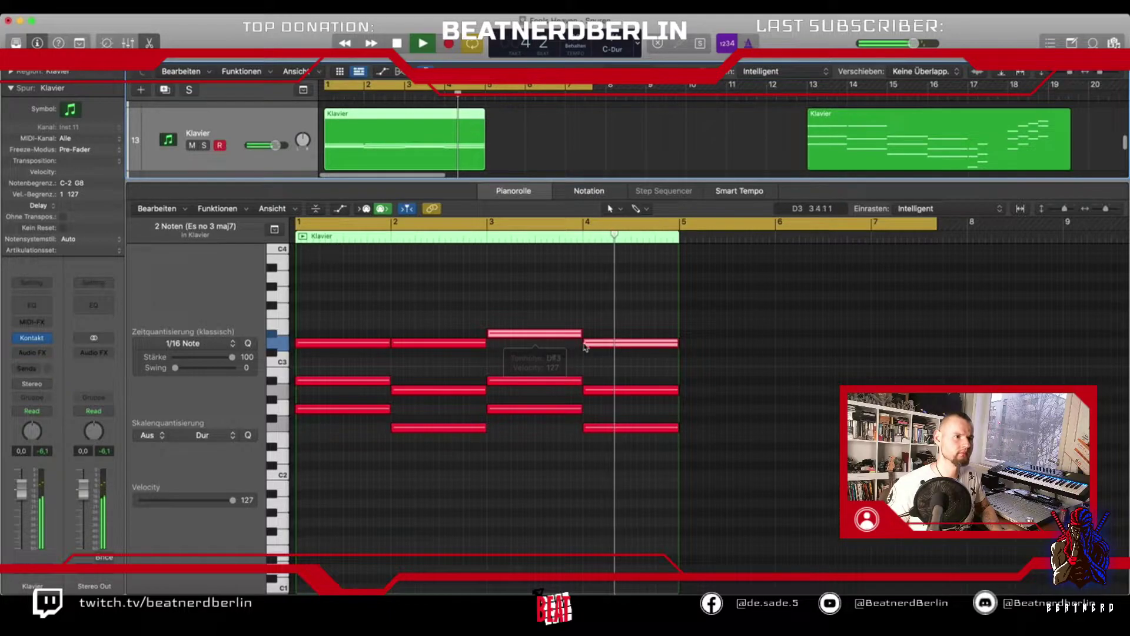
pyautogui.press('space')
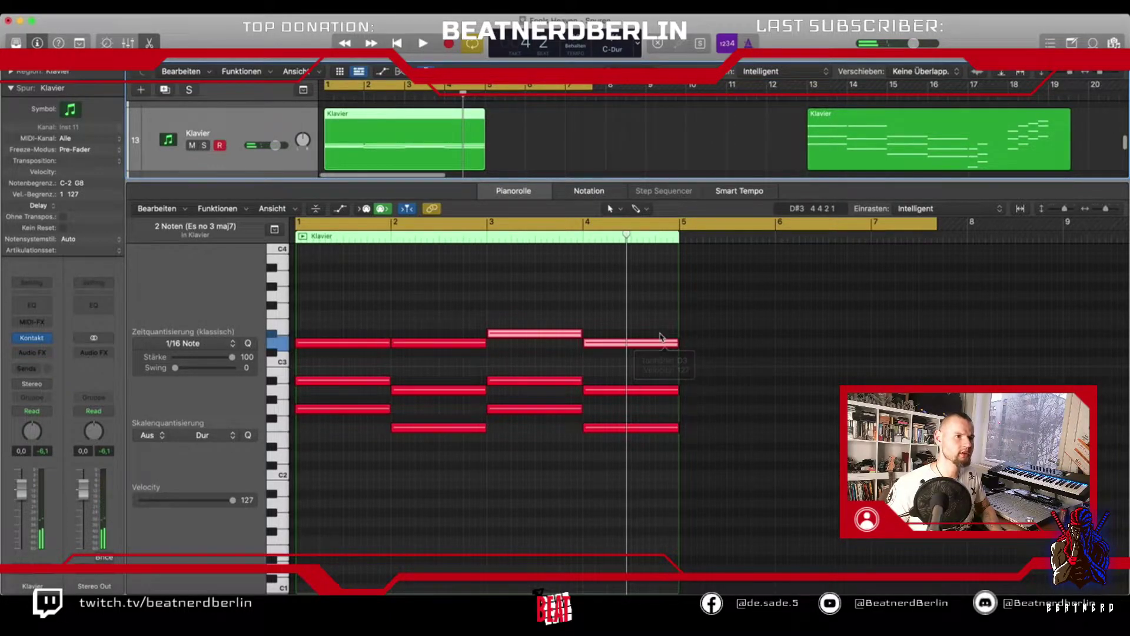
# Shorten the D minor chord in bar 4 to two beats and play back bar 4 as the cycle range.
pyautogui.click(676, 345)
pyautogui.moveTo(676, 341); pyautogui.dragTo(630, 427)
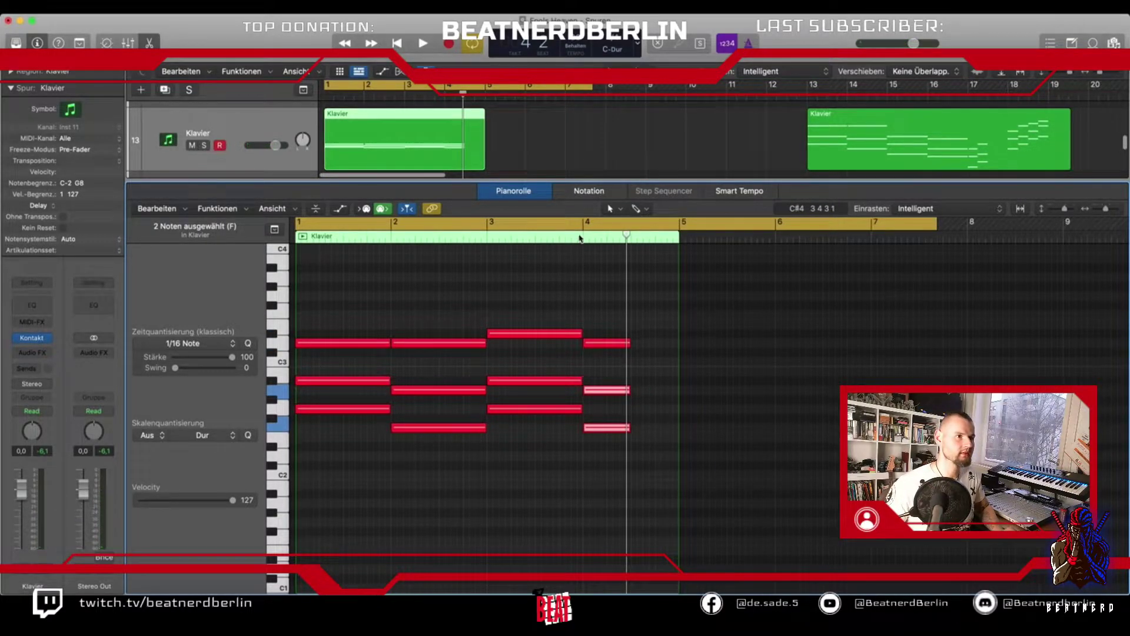
pyautogui.click(579, 225)
pyautogui.click(459, 89)
pyautogui.press('space')
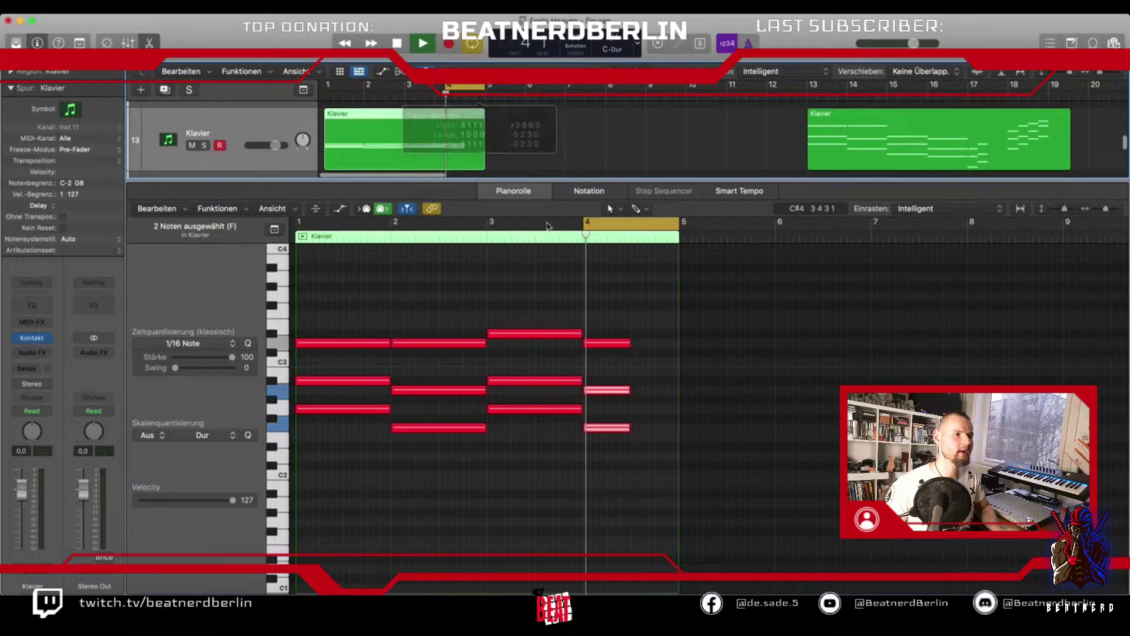
pyautogui.press('space')
# Copy the shortened chord to beat 3 of bar 4 one semitone higher and play it back.
pyautogui.moveTo(603, 435)
pyautogui.mouseDown()
pyautogui.moveTo(644, 432)
pyautogui.moveTo(610, 430)
pyautogui.mouseUp()
pyautogui.keyDown('shift'); pyautogui.click(608, 343); pyautogui.keyUp('shift')
pyautogui.moveTo(616, 343); pyautogui.dragTo(658, 336)
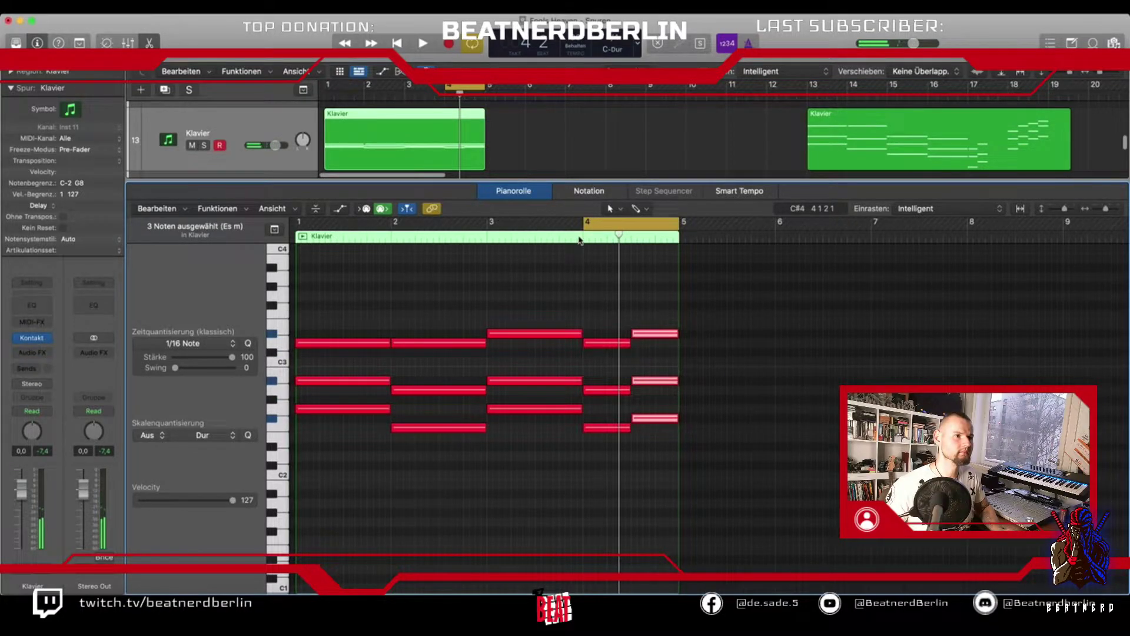
pyautogui.press('space')
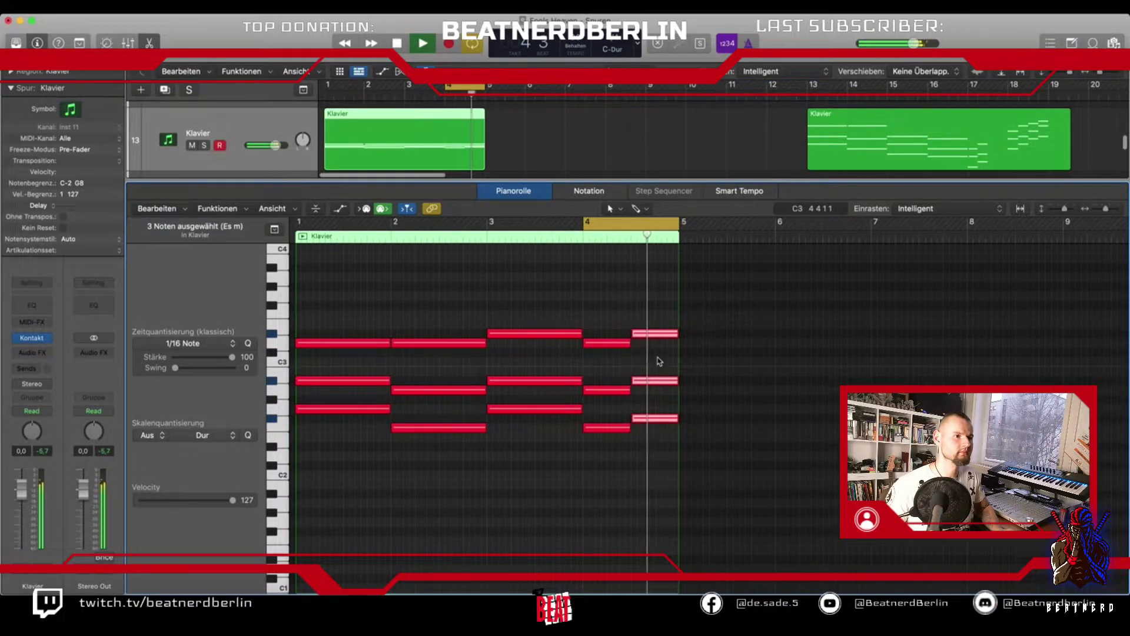
pyautogui.press('space')
# Raise the last chord's middle note to C3 and its lowest note to G2, playing back bar 4 to check.
pyautogui.moveTo(655, 380); pyautogui.dragTo(655, 371)
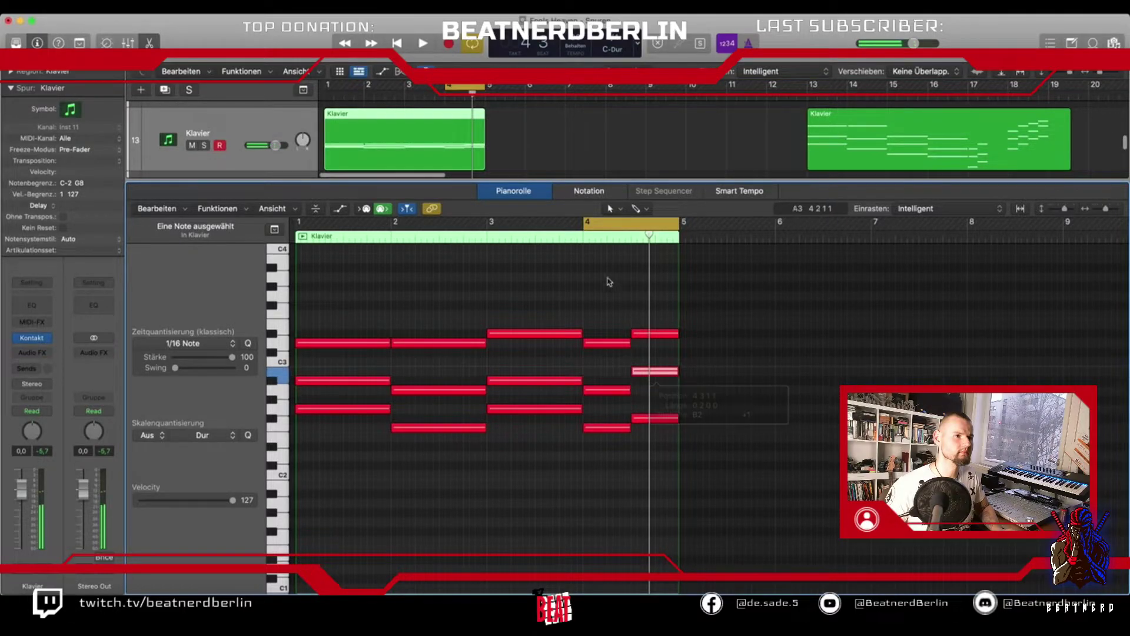
pyautogui.press('space')
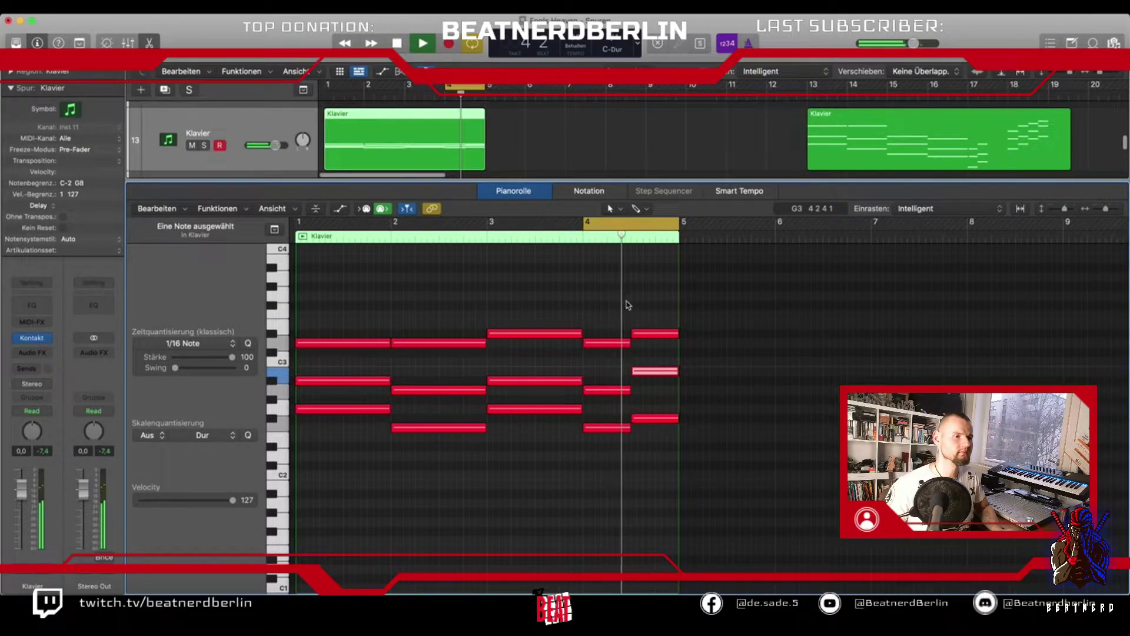
pyautogui.press('space')
pyautogui.moveTo(654, 416); pyautogui.dragTo(652, 364)
pyautogui.click(609, 236)
pyautogui.press('space')
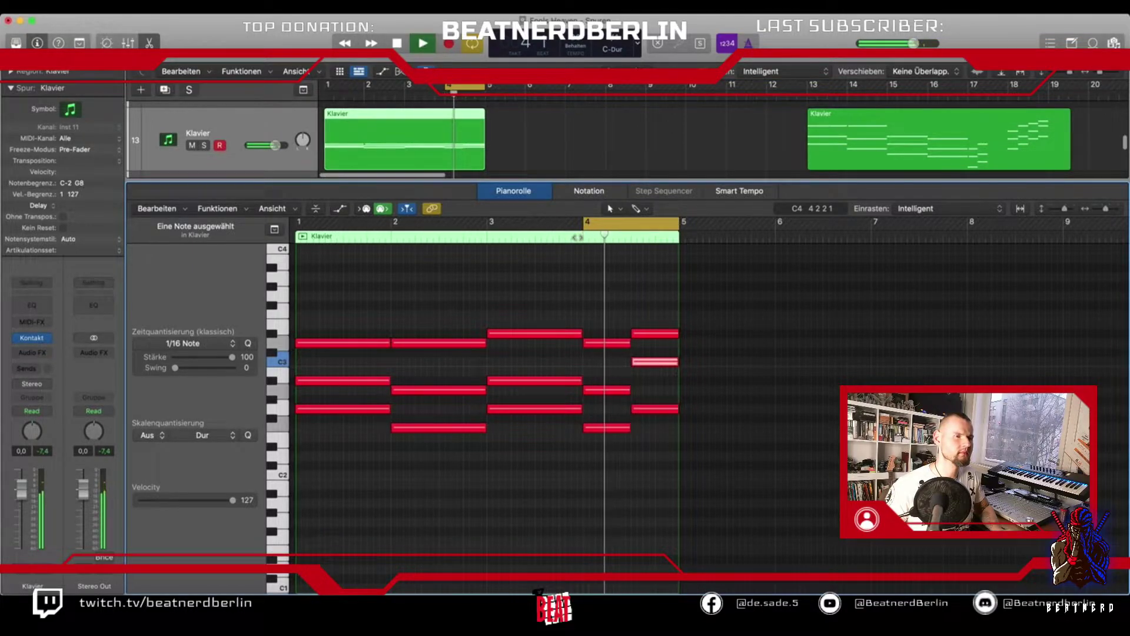
pyautogui.press('space')
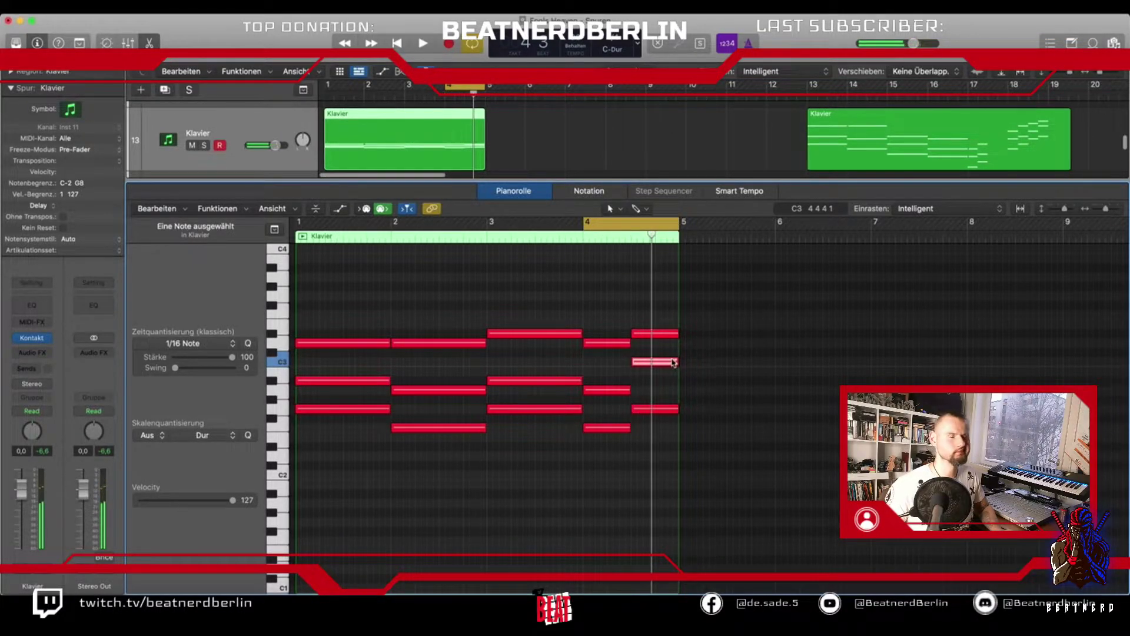
# Raise the last chord's top note to F3, trying E3 on the way, and play back bar 4.
pyautogui.moveTo(658, 331); pyautogui.dragTo(657, 322)
pyautogui.press('space')
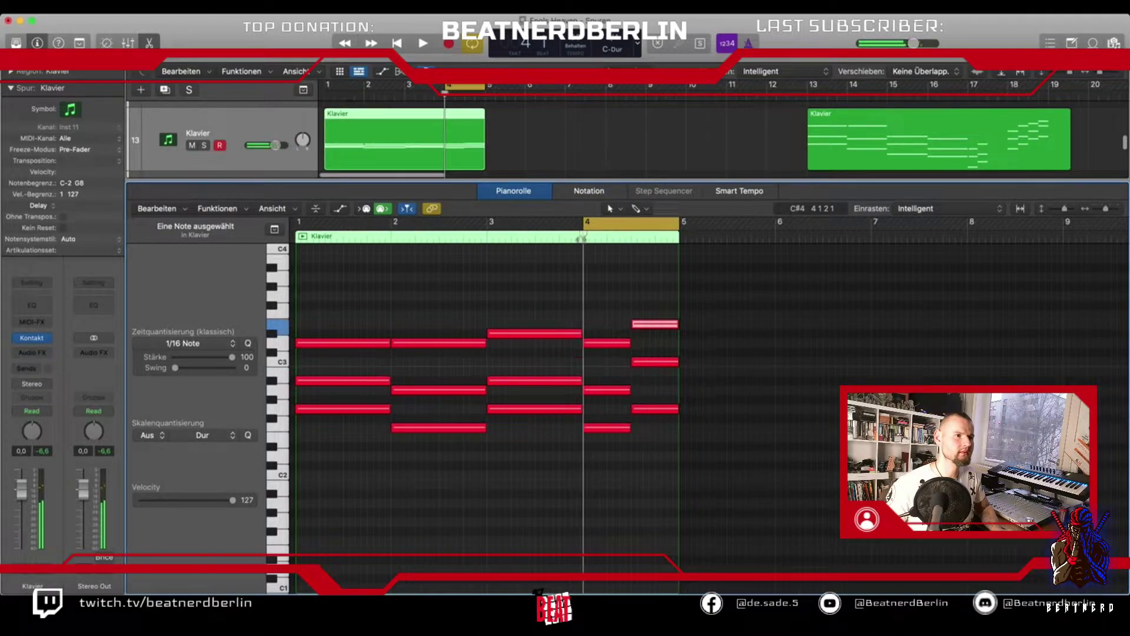
pyautogui.press('space')
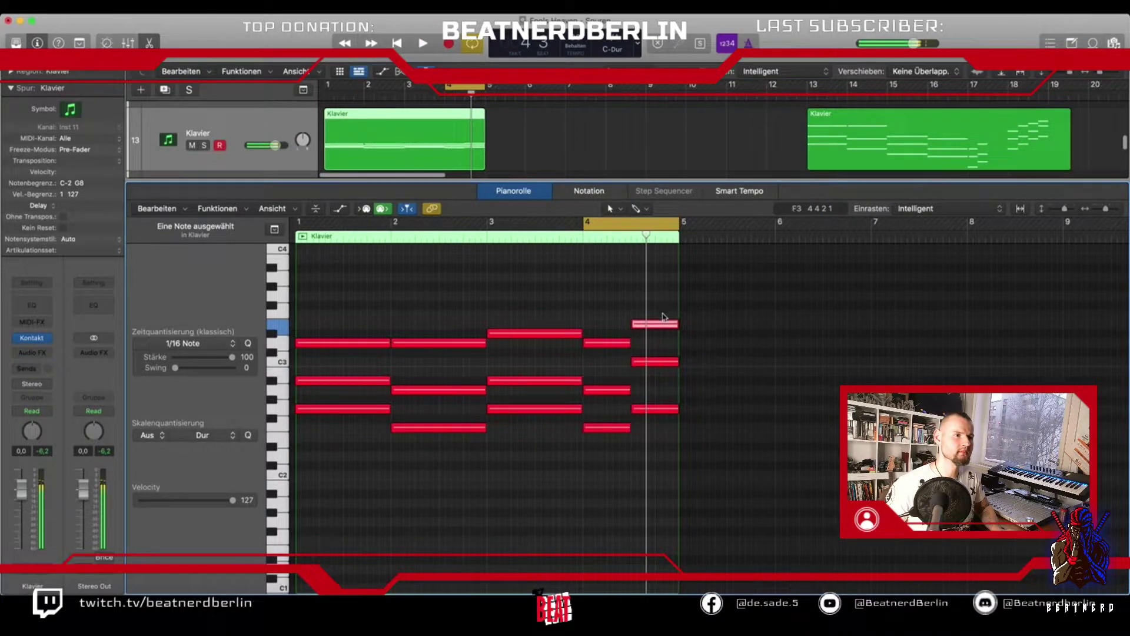
pyautogui.moveTo(664, 329); pyautogui.dragTo(664, 319)
pyautogui.press('space')
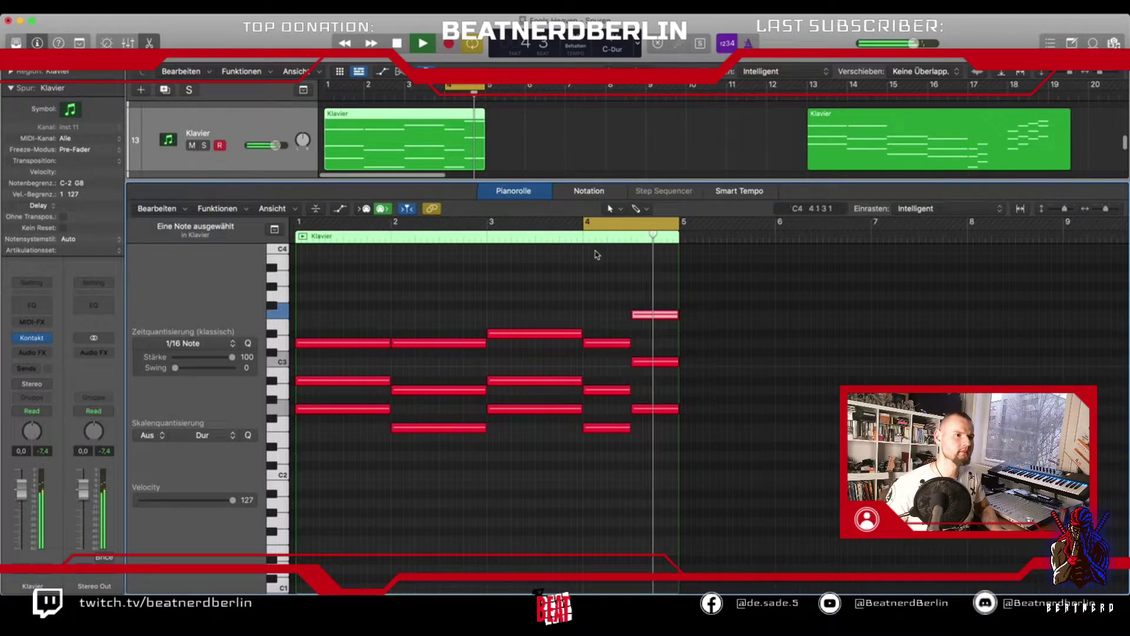
pyautogui.press('space')
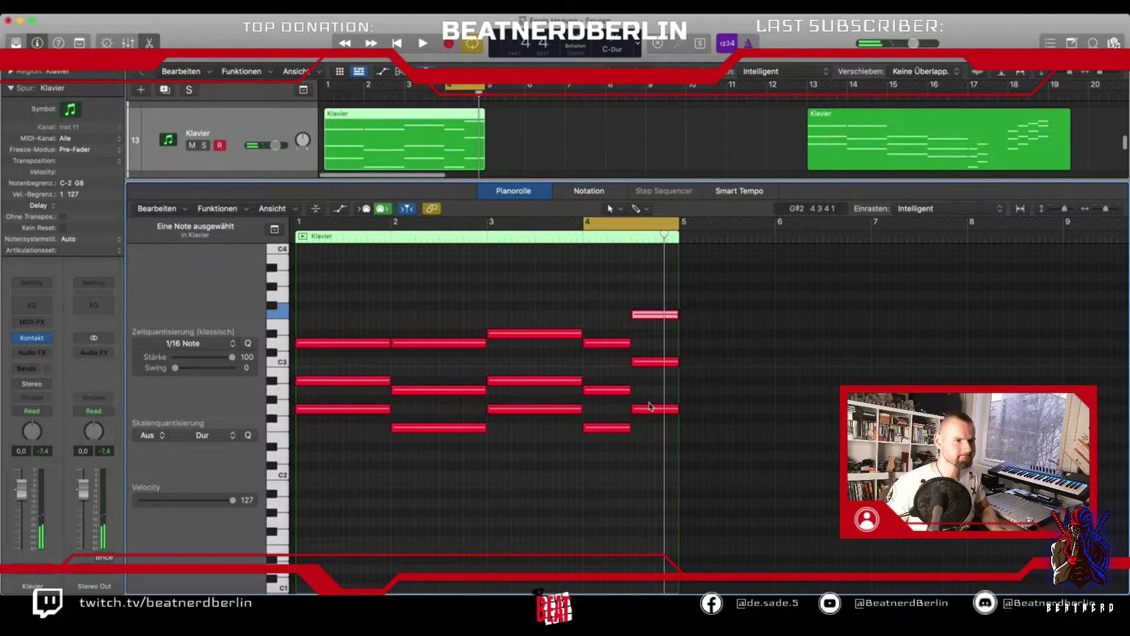
# Lower the last chord's lowest note to F2 and play back bar 4.
pyautogui.moveTo(651, 409); pyautogui.dragTo(651, 429)
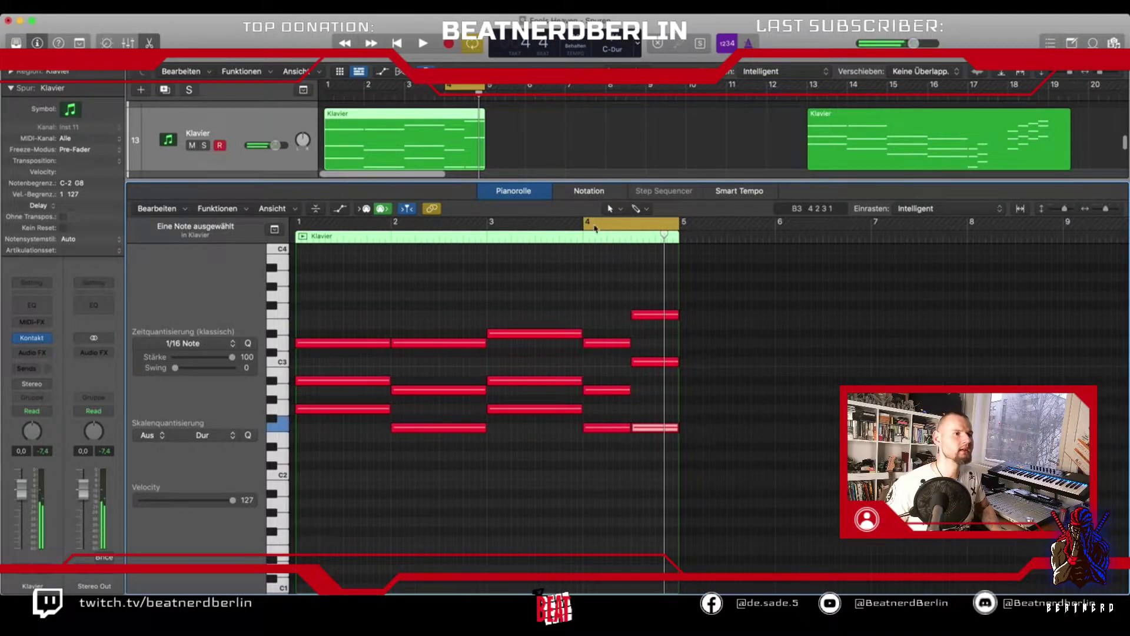
pyautogui.press('space')
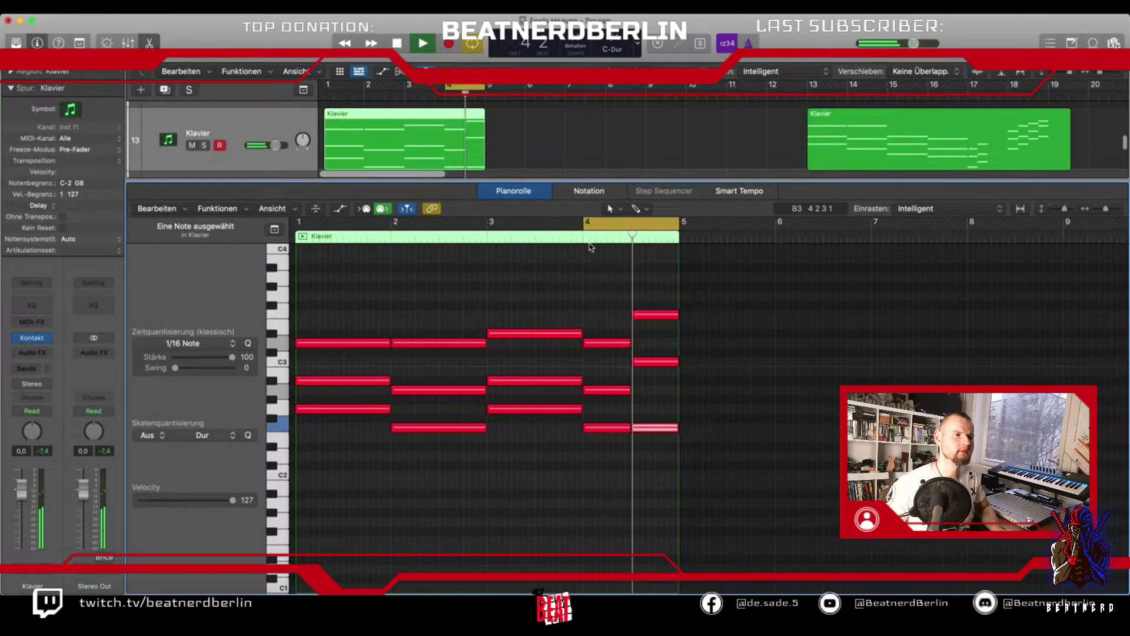
pyautogui.press('space')
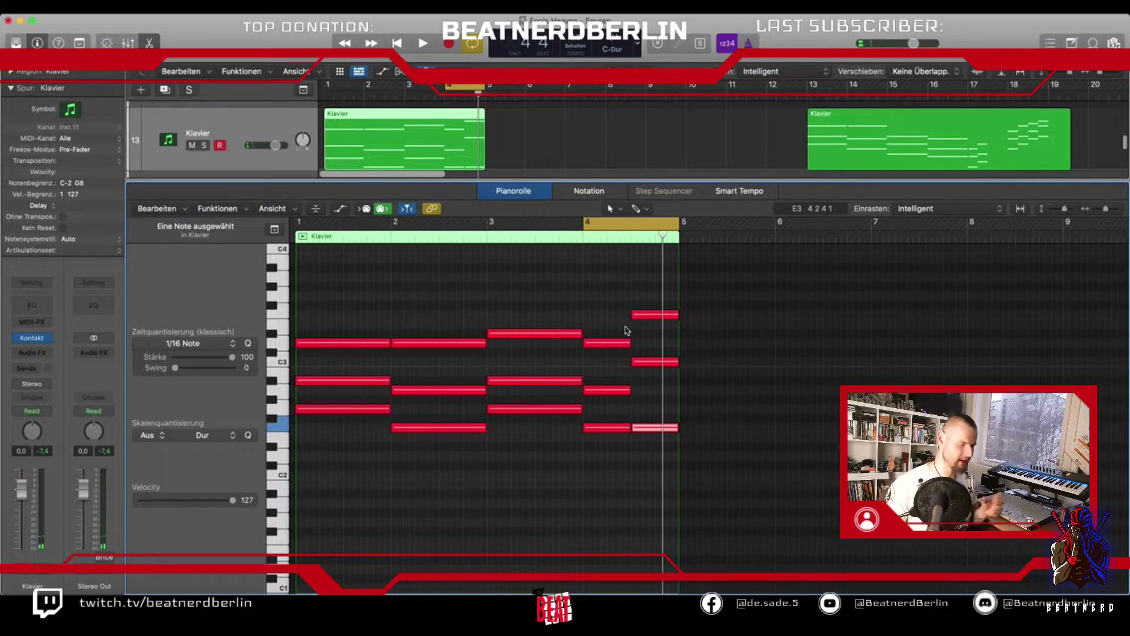
# Turn off the cycle and close the Piano Roll.
pyautogui.click(623, 226)
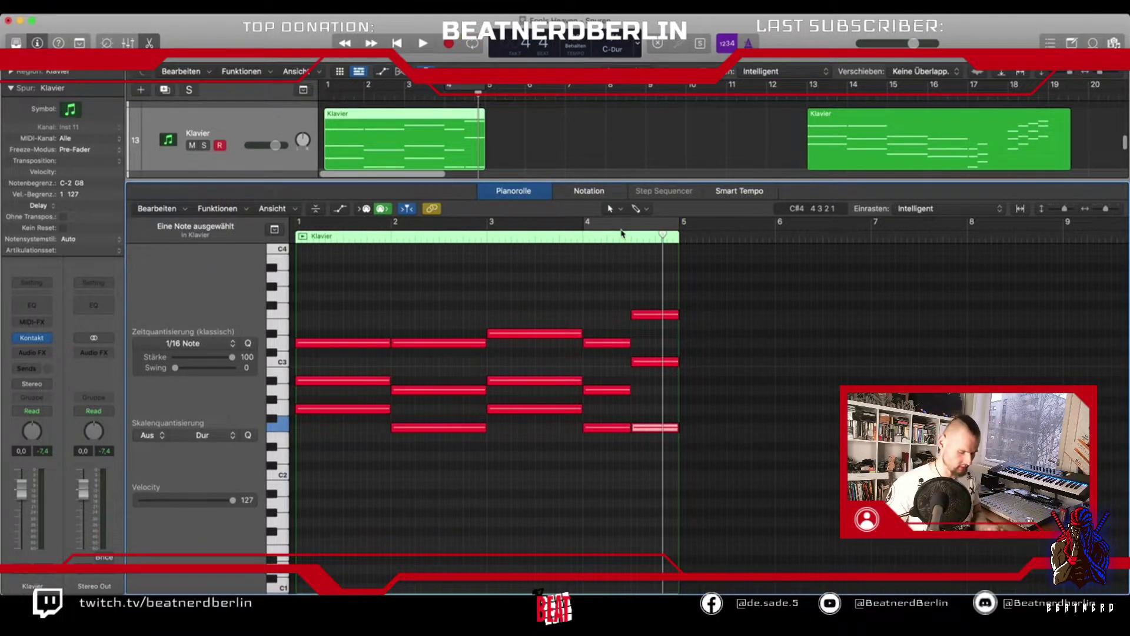
pyautogui.press('p')
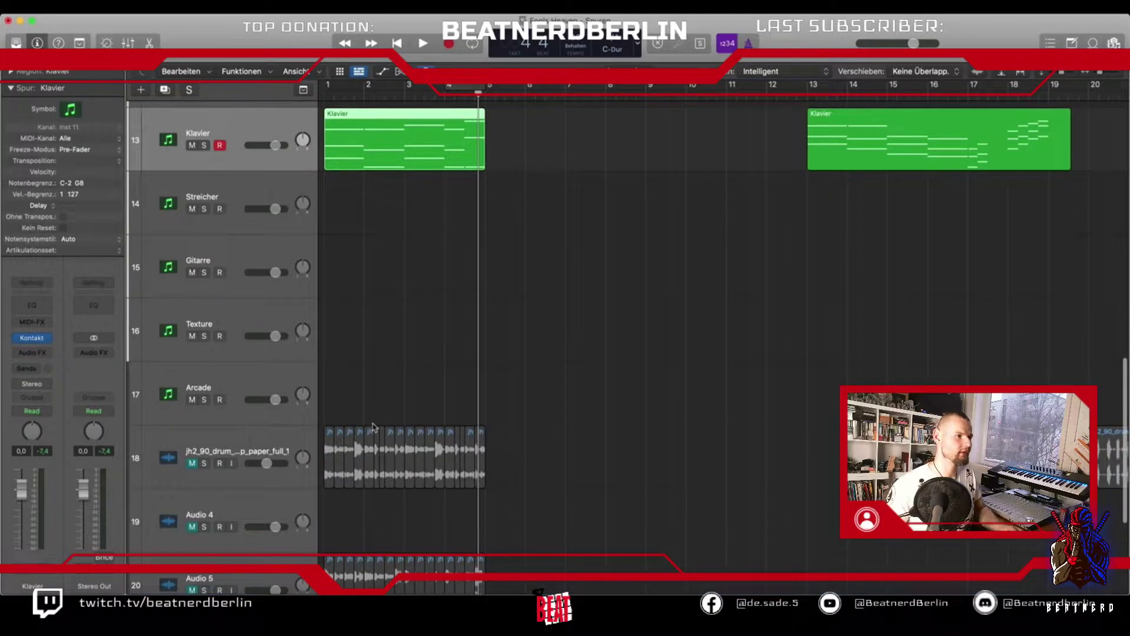
# Unmute the sliced jh2_90_drum loop on track 18.
pyautogui.scroll(-3, 377, 418)
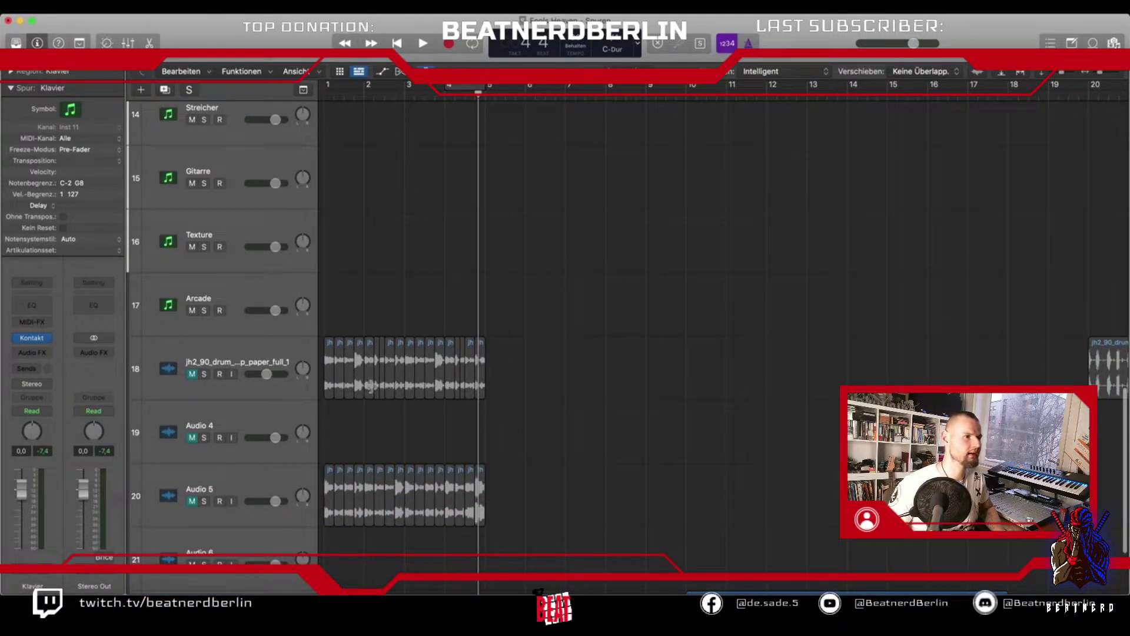
pyautogui.scroll(8, 365, 371)
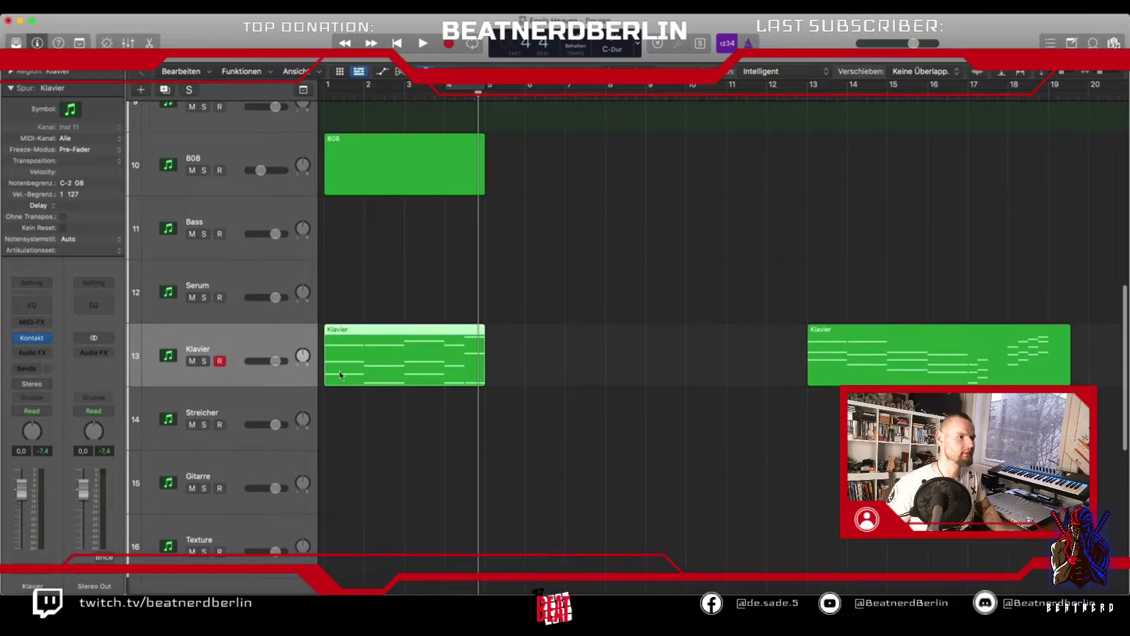
pyautogui.scroll(-3, 367, 371)
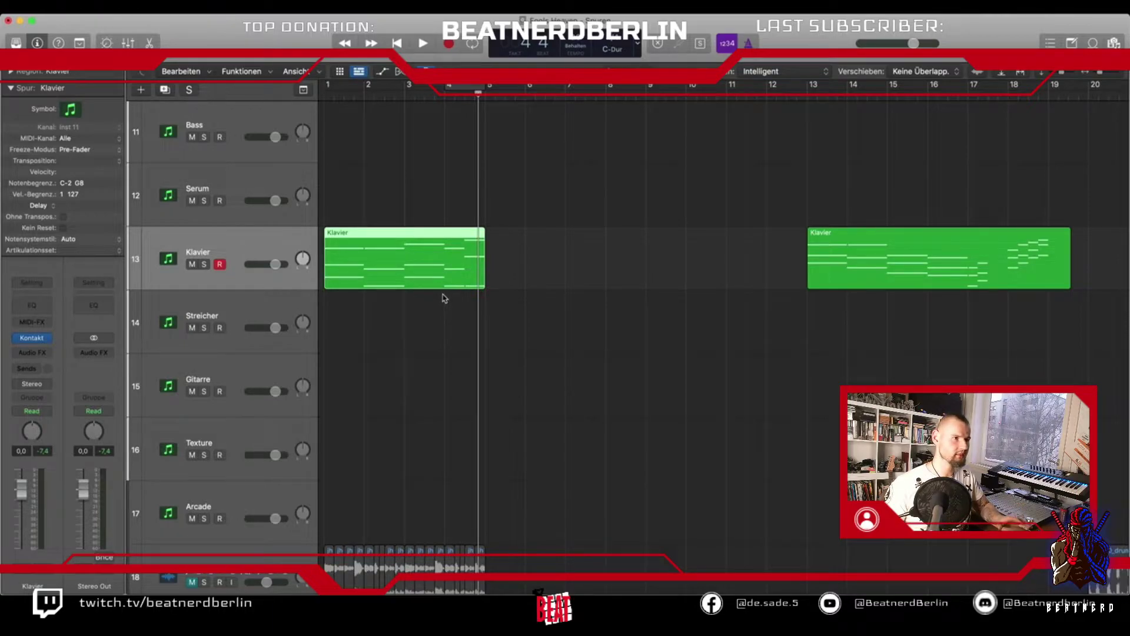
pyautogui.press('super+z')
pyautogui.scroll(-1, 467, 323)
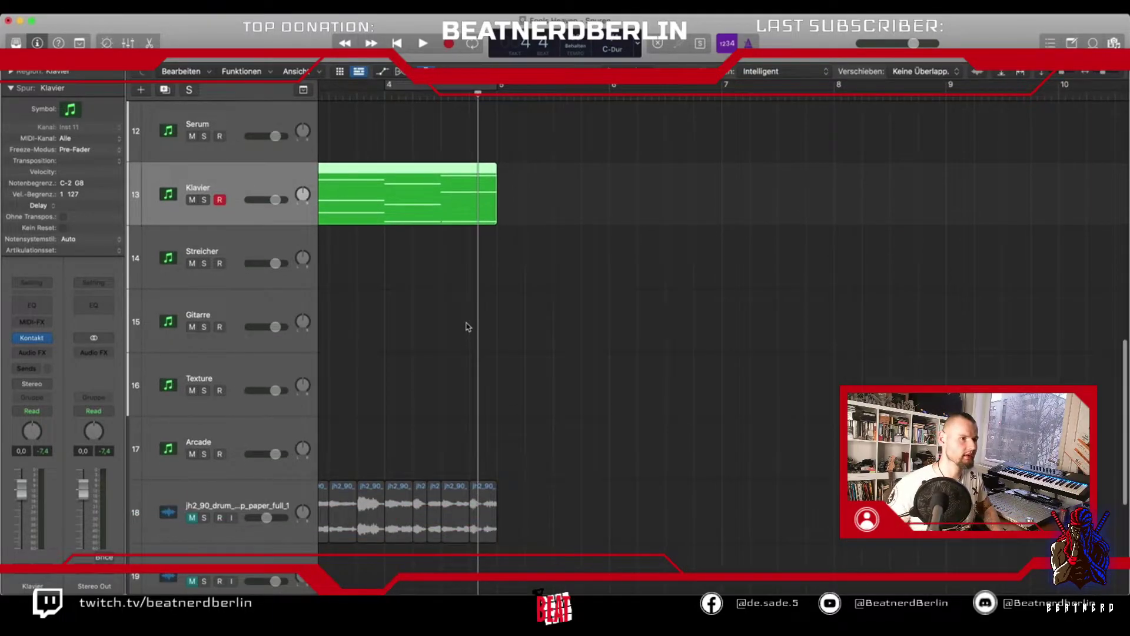
pyautogui.press('super+Right')
pyautogui.press('super+Right')
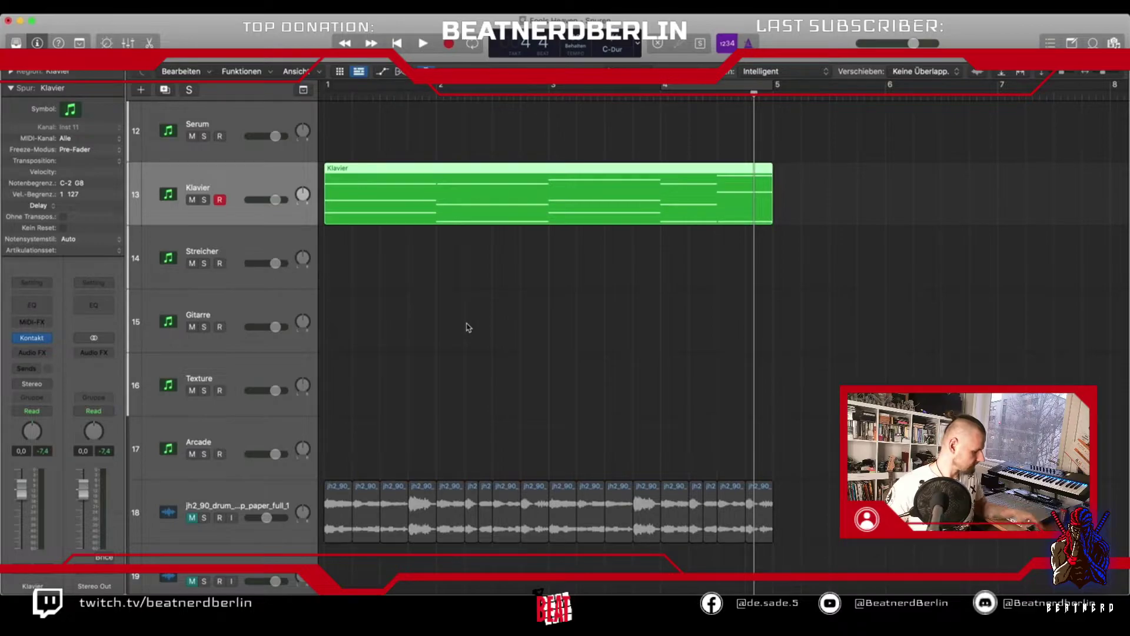
pyautogui.scroll(-1, 408, 449)
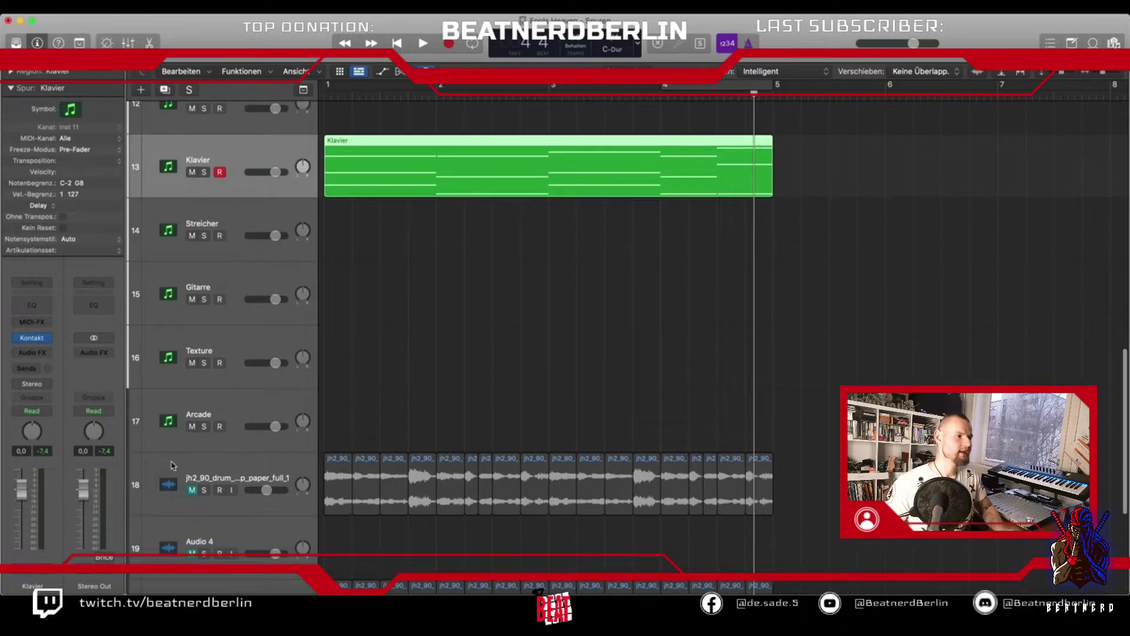
pyautogui.click(190, 491)
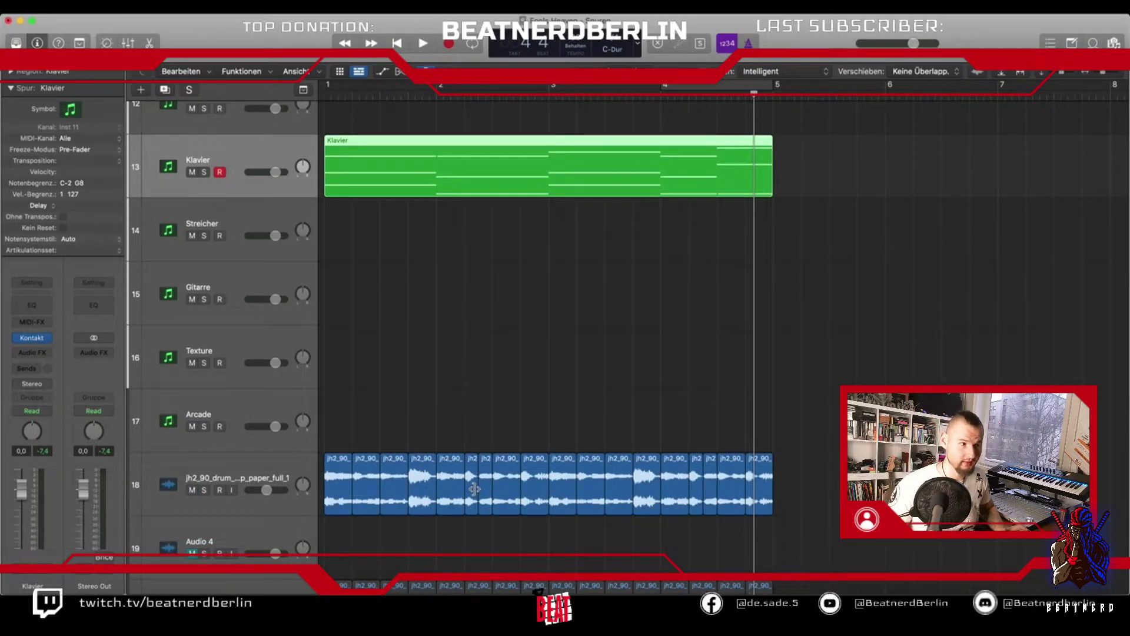
# Set the cycle over bars 1 to 4 and play the piano chords together with the sliced loop on track 18.
pyautogui.click(199, 467)
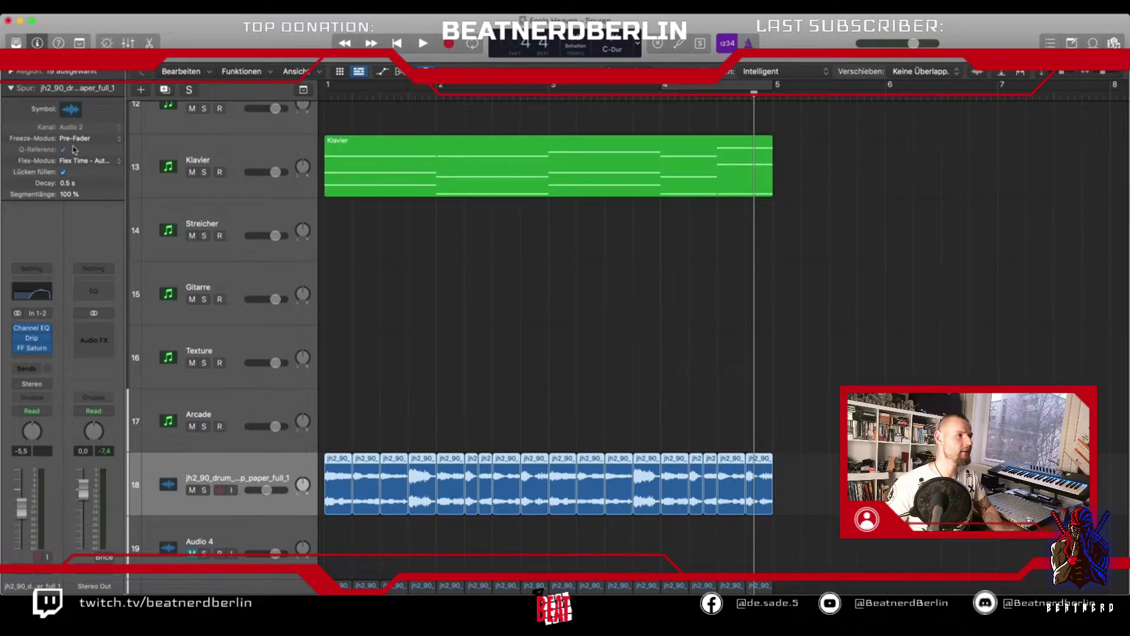
pyautogui.click(7, 73)
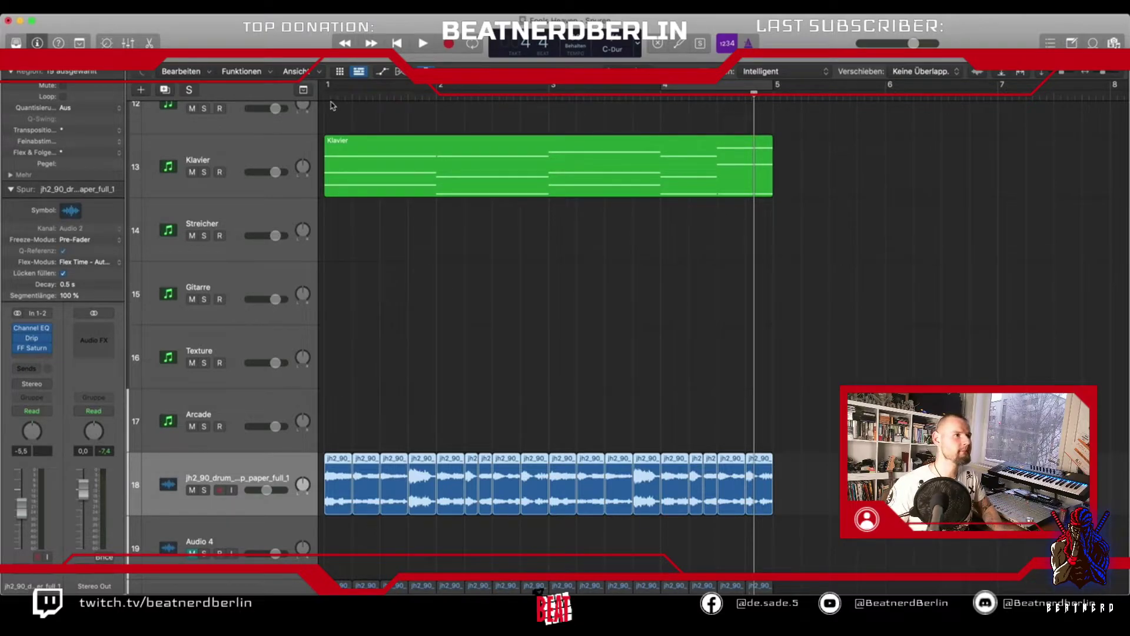
pyautogui.moveTo(327, 89); pyautogui.dragTo(773, 88)
pyautogui.press('space')
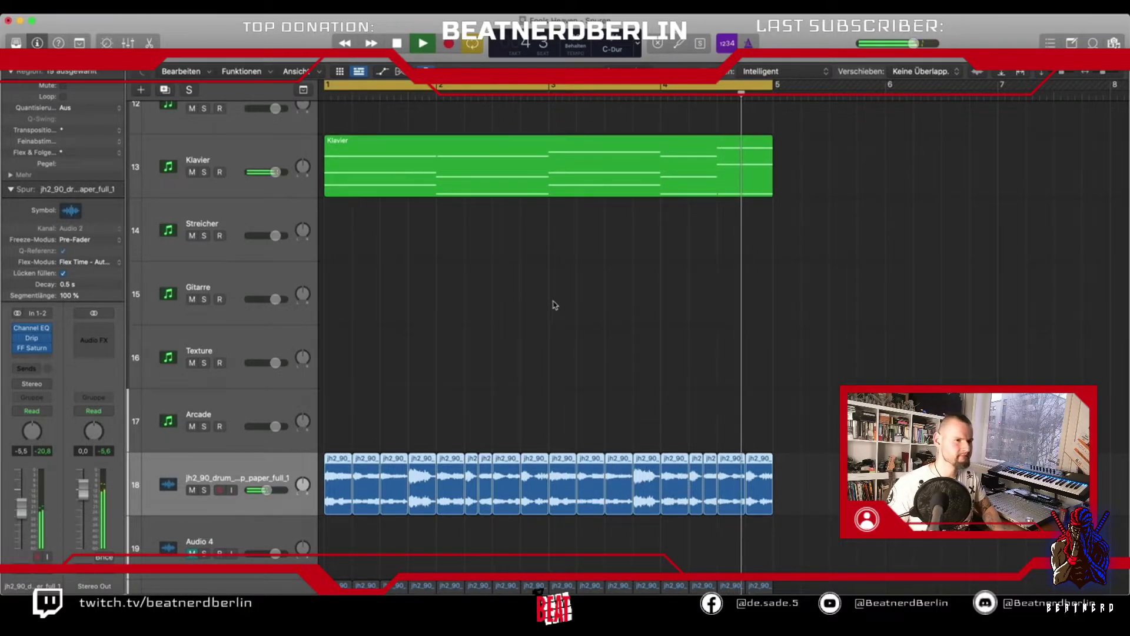
pyautogui.press('space')
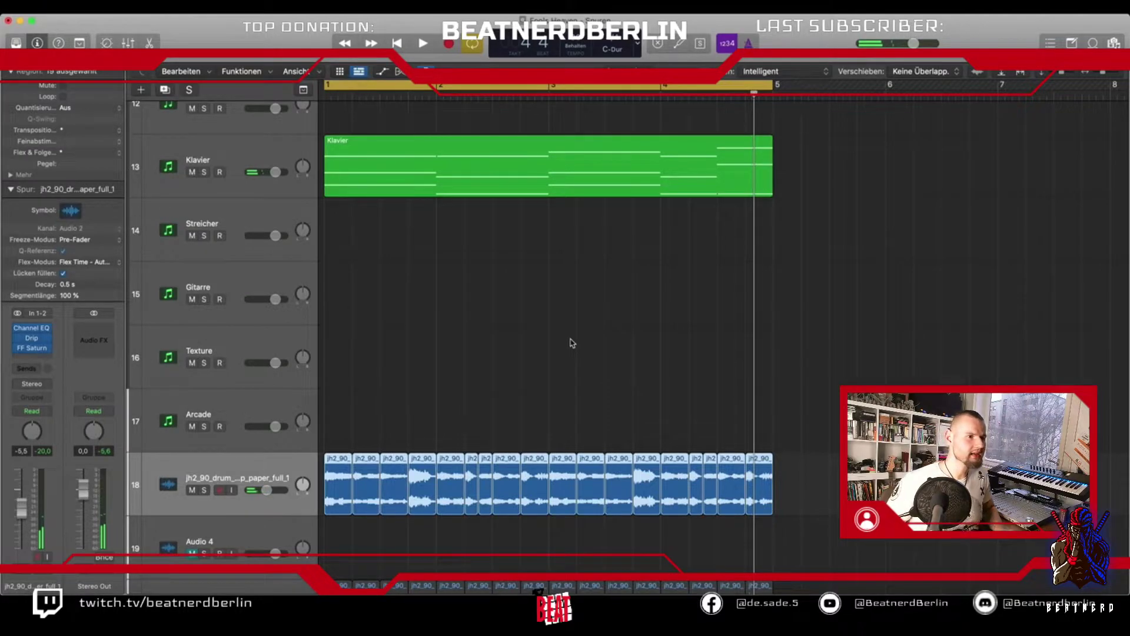
# Delete all the loop slices in bars 1 to 4 on track 18.
pyautogui.scroll(-3, 572, 343)
pyautogui.press('super+Left')
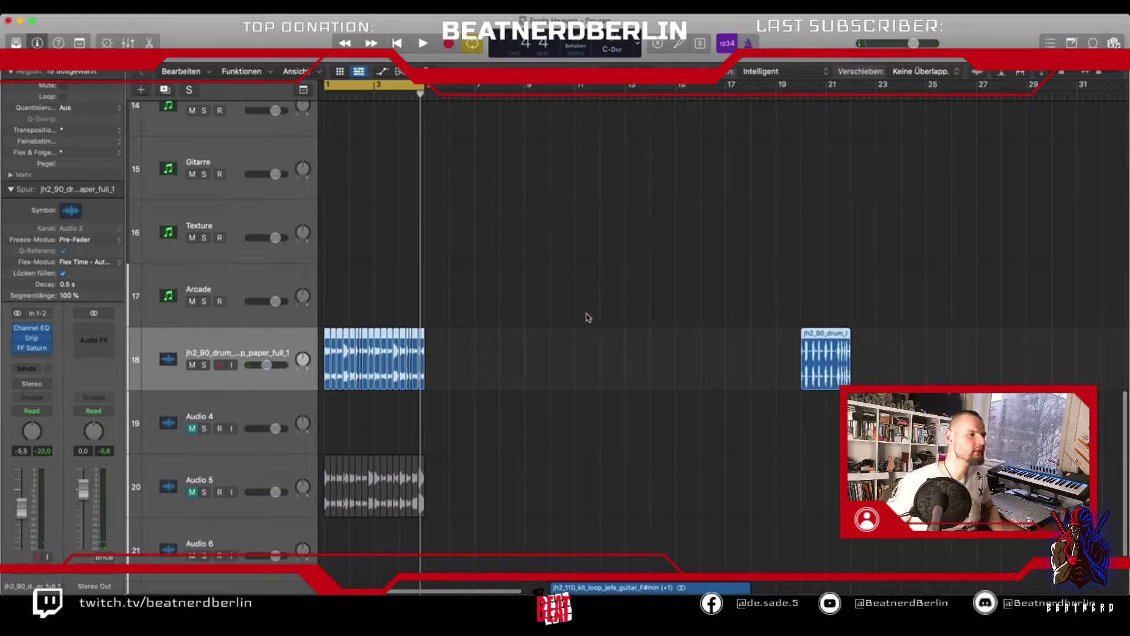
pyautogui.moveTo(518, 305); pyautogui.dragTo(313, 398)
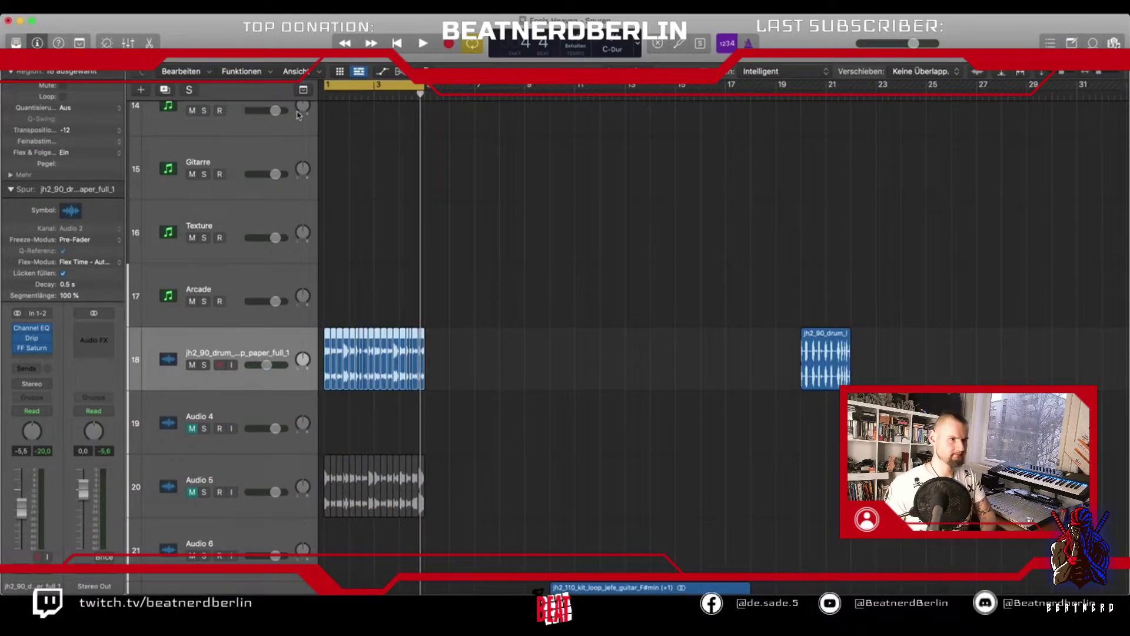
pyautogui.press('Delete')
# Move the jh2_110_kit_loop_jefe_guitar region on the Audio 3 track to the start of bar 1.
pyautogui.scroll(-4, 540, 220)
pyautogui.moveTo(603, 521); pyautogui.dragTo(312, 518)
pyautogui.press('super+Right')
pyautogui.press('super+Right')
pyautogui.press('super+Right')
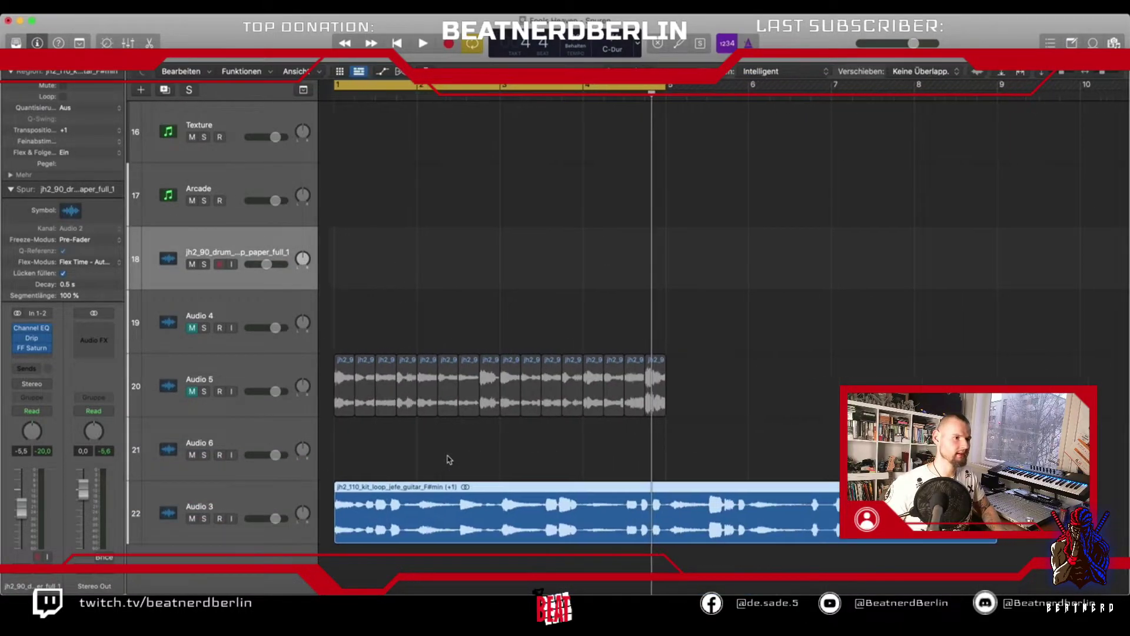
# Add a Channel EQ to the Audio 3 track, cut the guitar's low end, and play it with the piano chords.
pyautogui.click(242, 496)
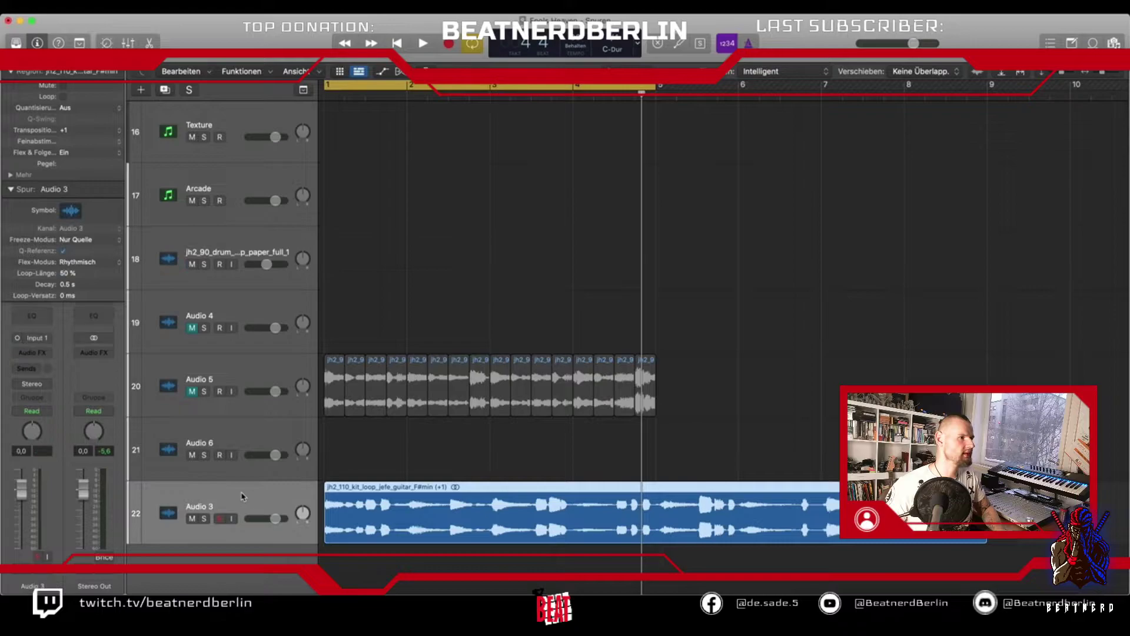
pyautogui.click(25, 322)
pyautogui.moveTo(421, 339); pyautogui.dragTo(602, 339)
pyautogui.click(358, 168)
pyautogui.press('space')
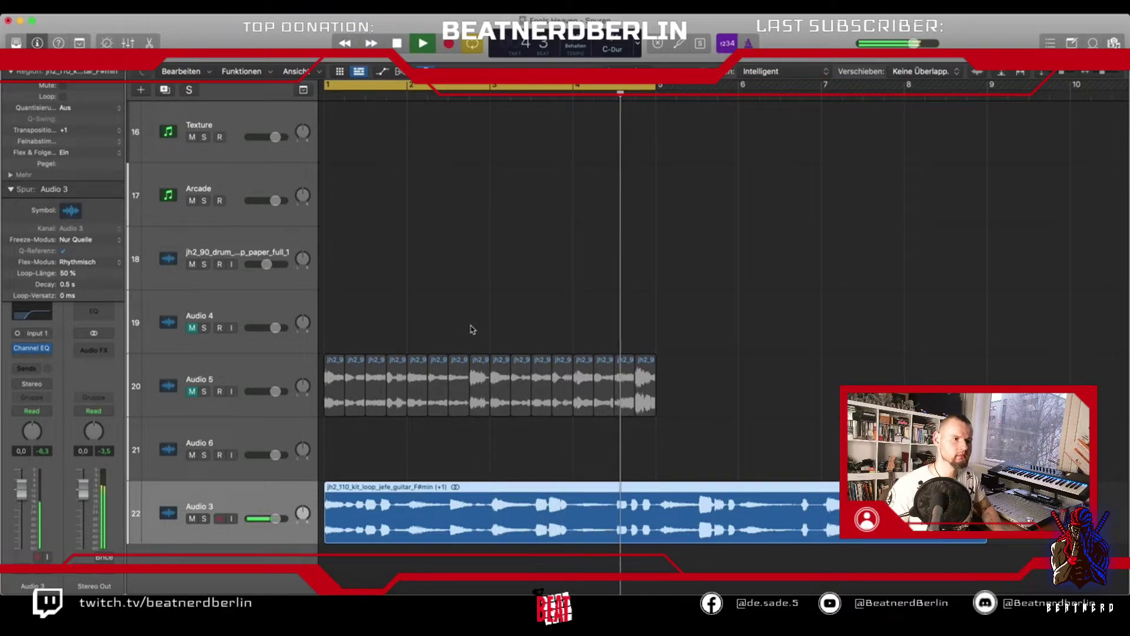
pyautogui.press('space')
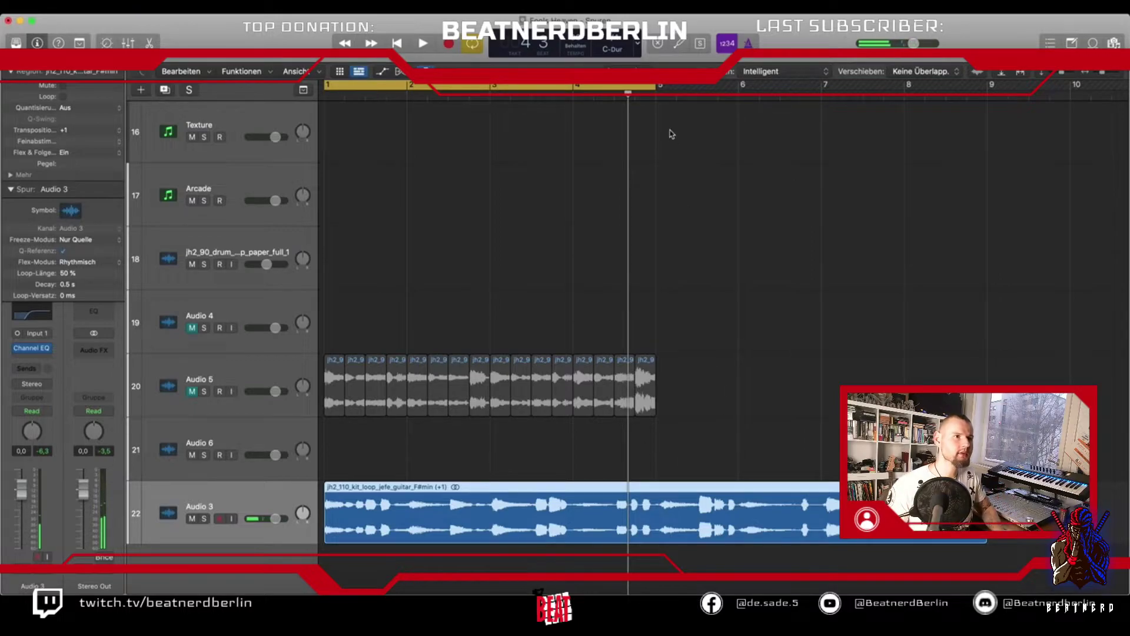
# Extend the cycle to bar 9, copy the Klavier region to bar 5, and play it with the guitar loop.
pyautogui.moveTo(655, 89); pyautogui.dragTo(986, 137)
pyautogui.scroll(8, 487, 396)
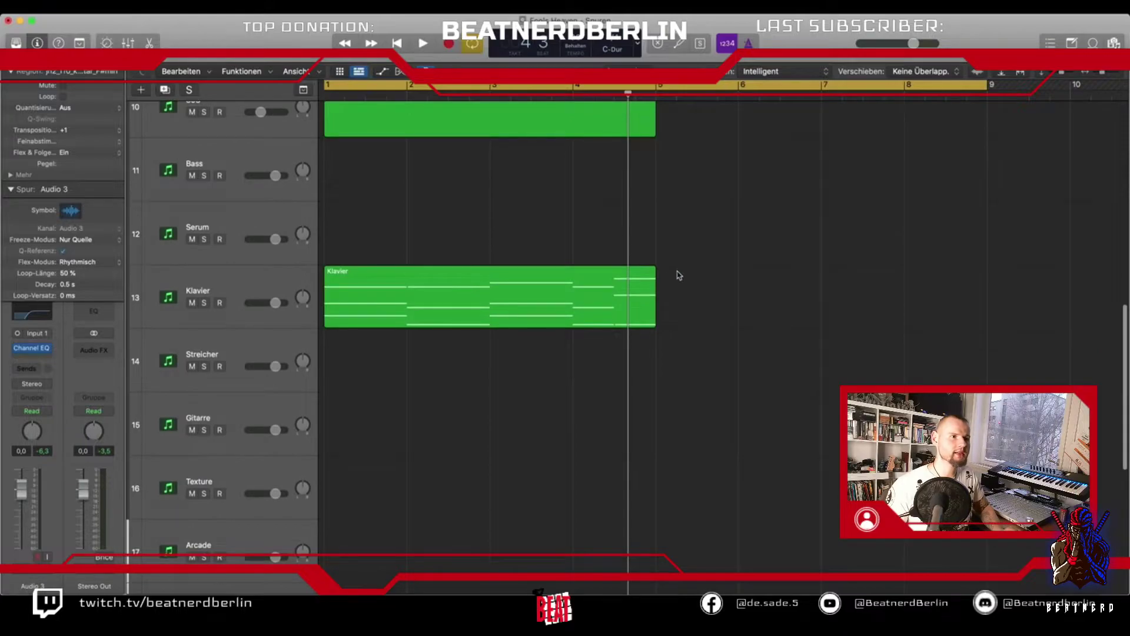
pyautogui.click(471, 290)
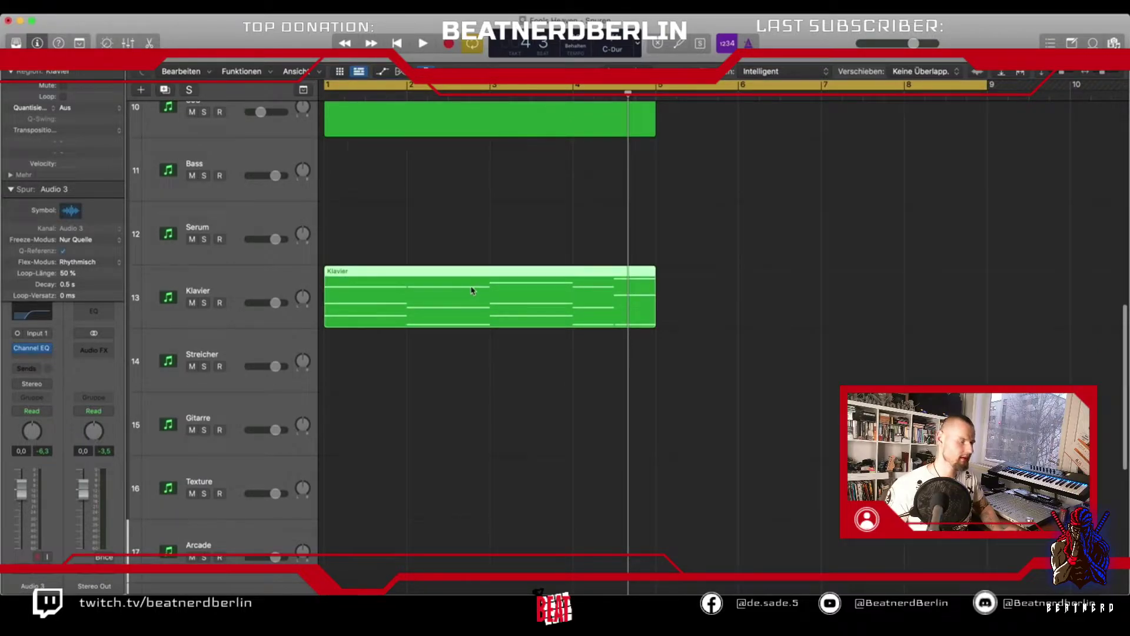
pyautogui.moveTo(438, 295); pyautogui.dragTo(765, 295)
pyautogui.press('space')
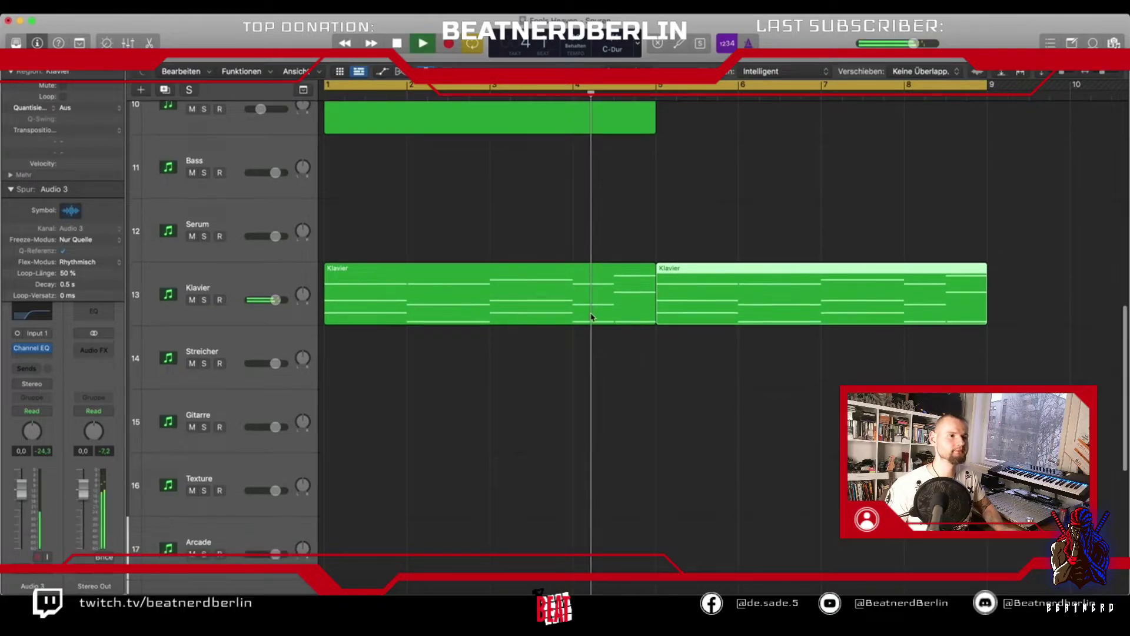
pyautogui.scroll(-6, 592, 320)
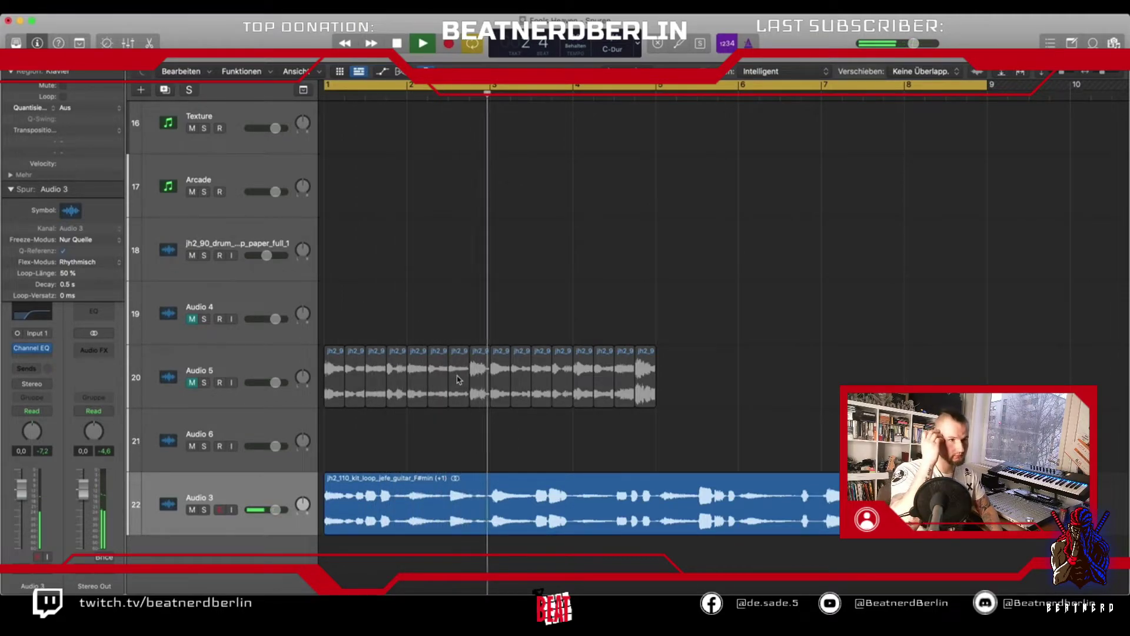
pyautogui.press('space')
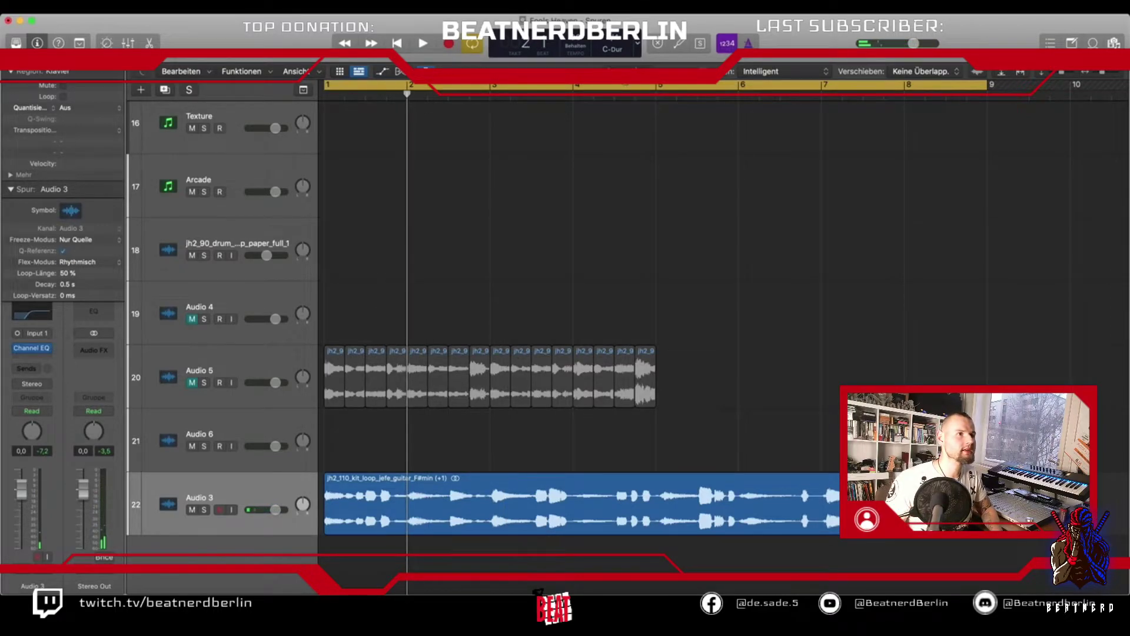
# Split the guitar loop at bar 2 with the Scissors tool, delete its first bar, and play back the rest.
pyautogui.press('t')
pyautogui.click(643, 149)
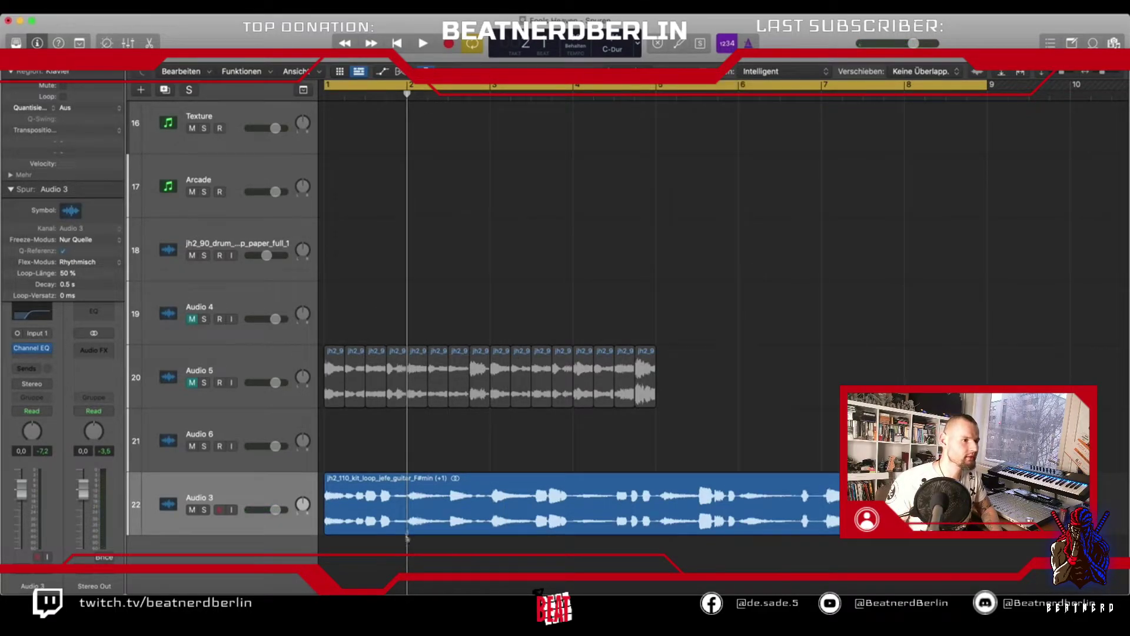
pyautogui.click(408, 527)
pyautogui.click(381, 495)
pyautogui.press('Delete')
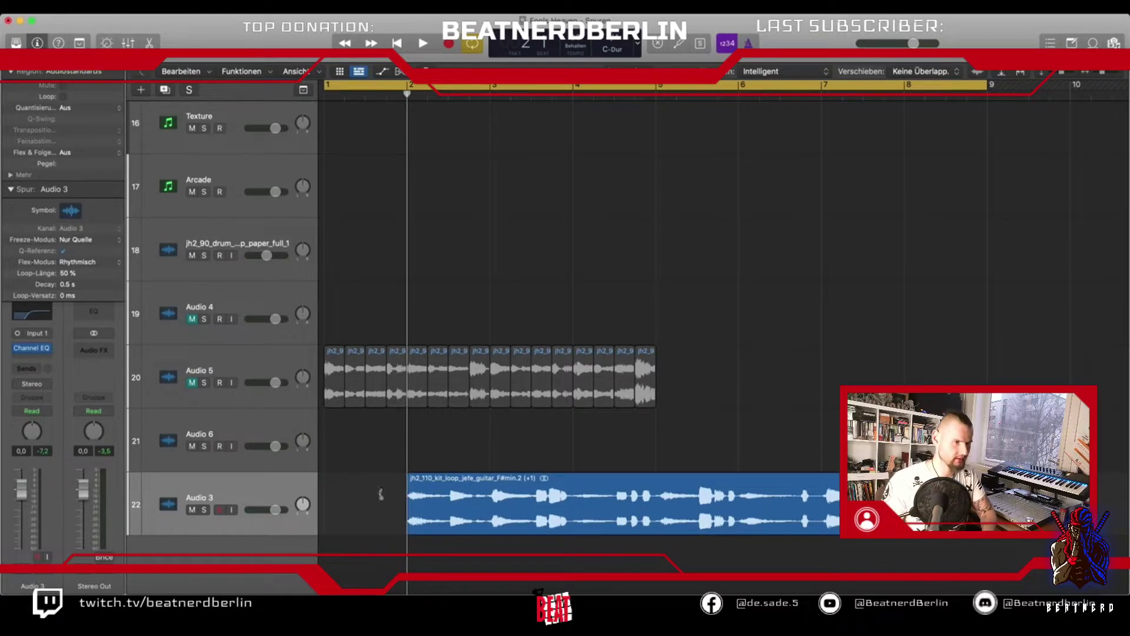
pyautogui.press('space')
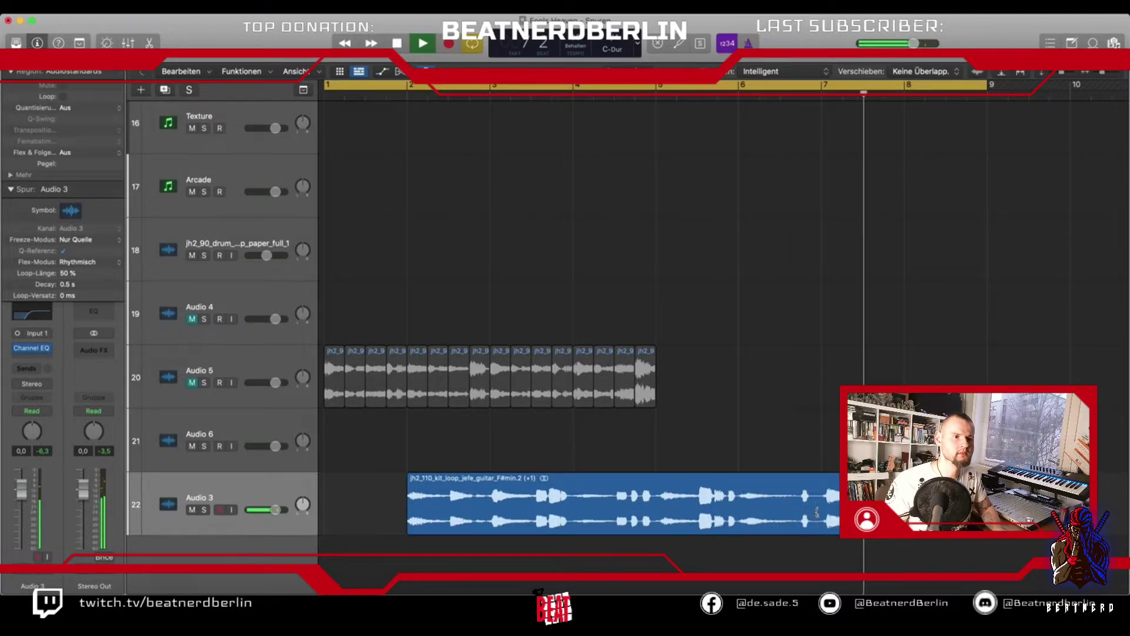
pyautogui.press('space')
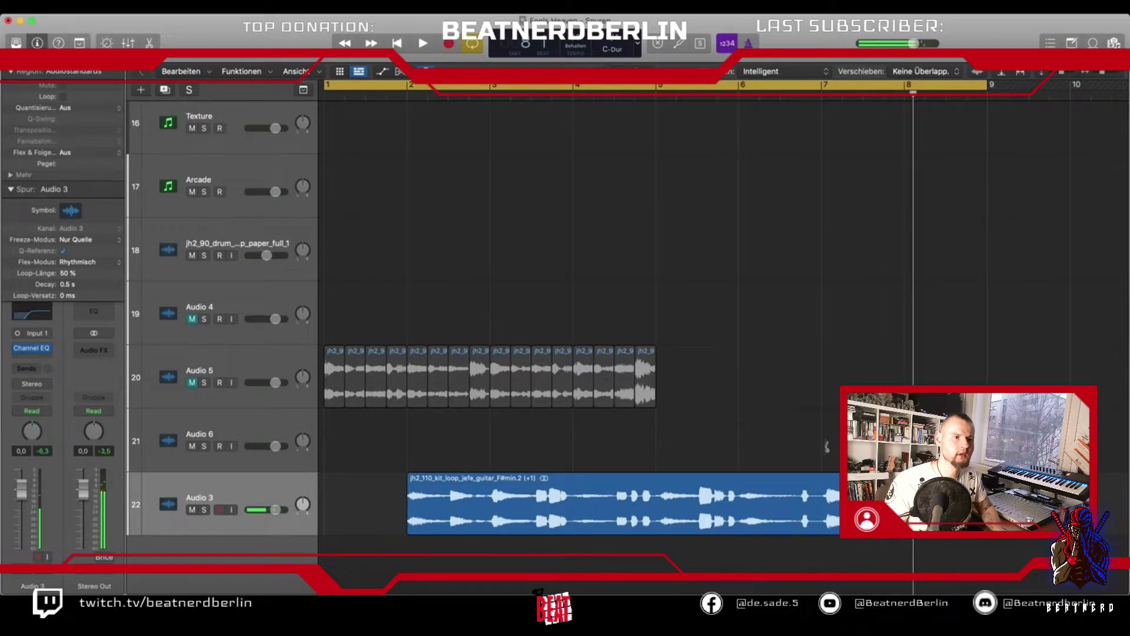
# Split the guitar loop at bars 7 and 8 and copy a one-bar slice into the gap at bar 1.
pyautogui.click(835, 90)
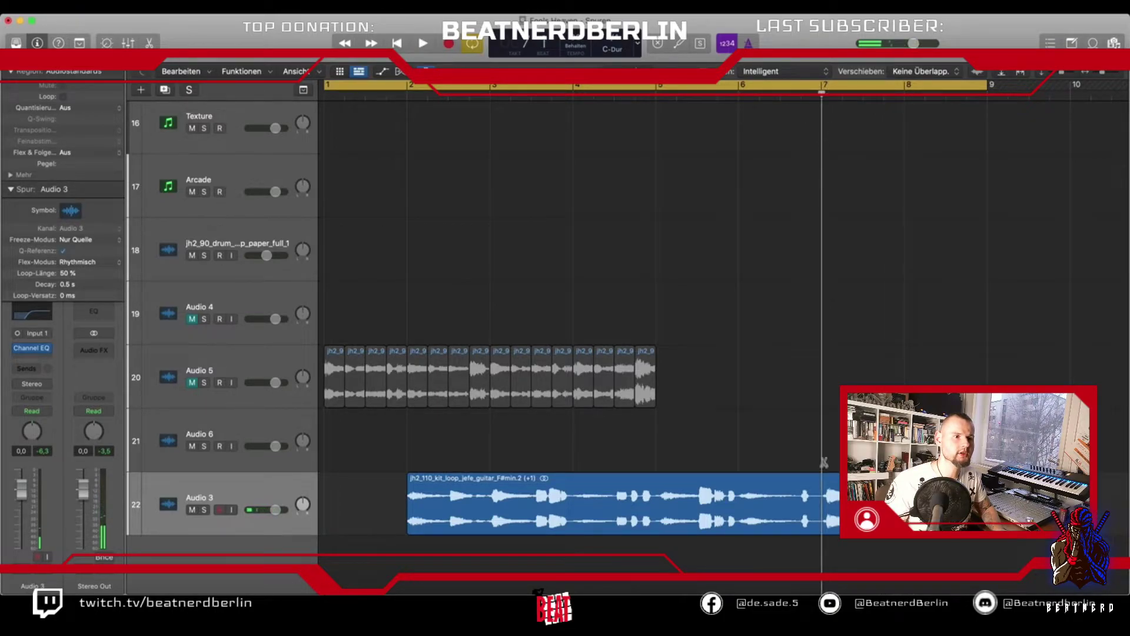
pyautogui.click(823, 529)
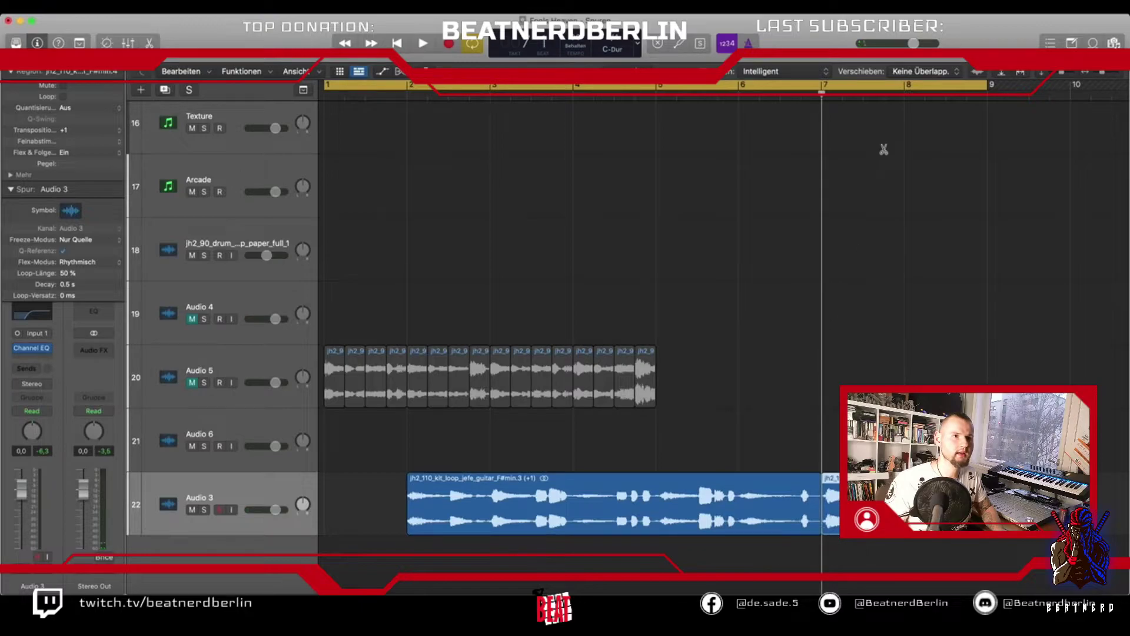
pyautogui.click(906, 95)
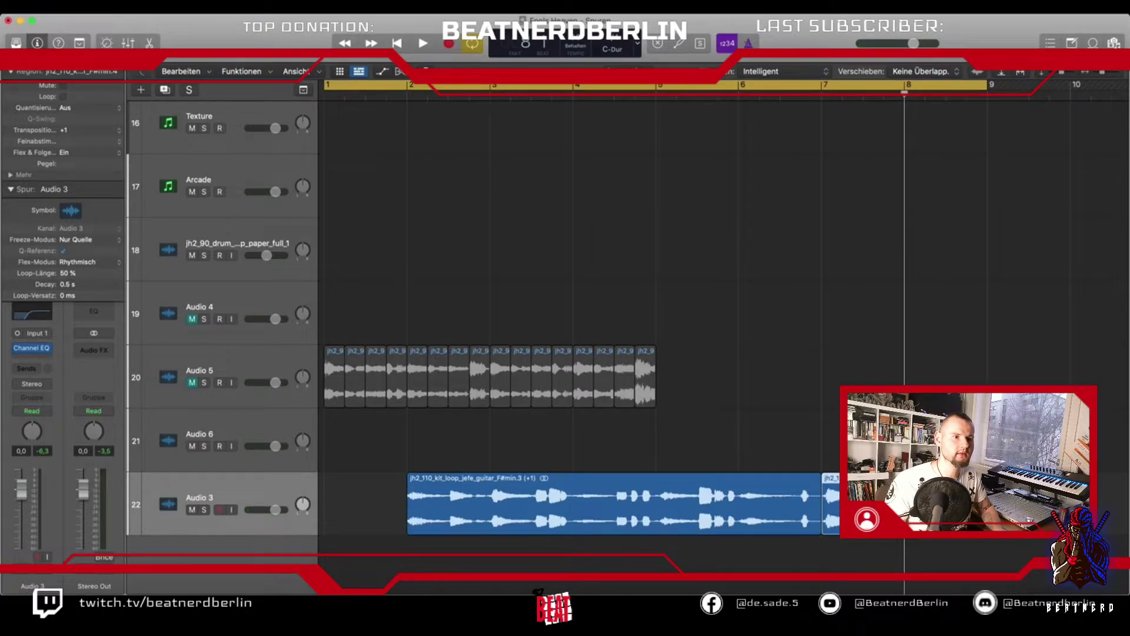
pyautogui.press('t')
pyautogui.press('Escape')
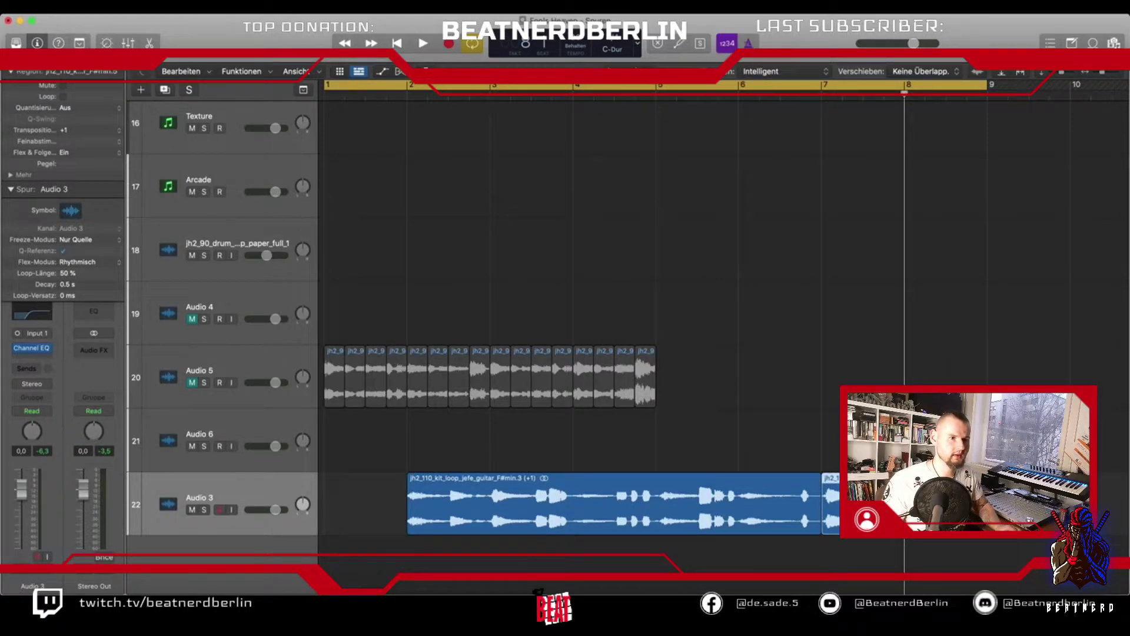
pyautogui.moveTo(410, 501); pyautogui.dragTo(334, 499)
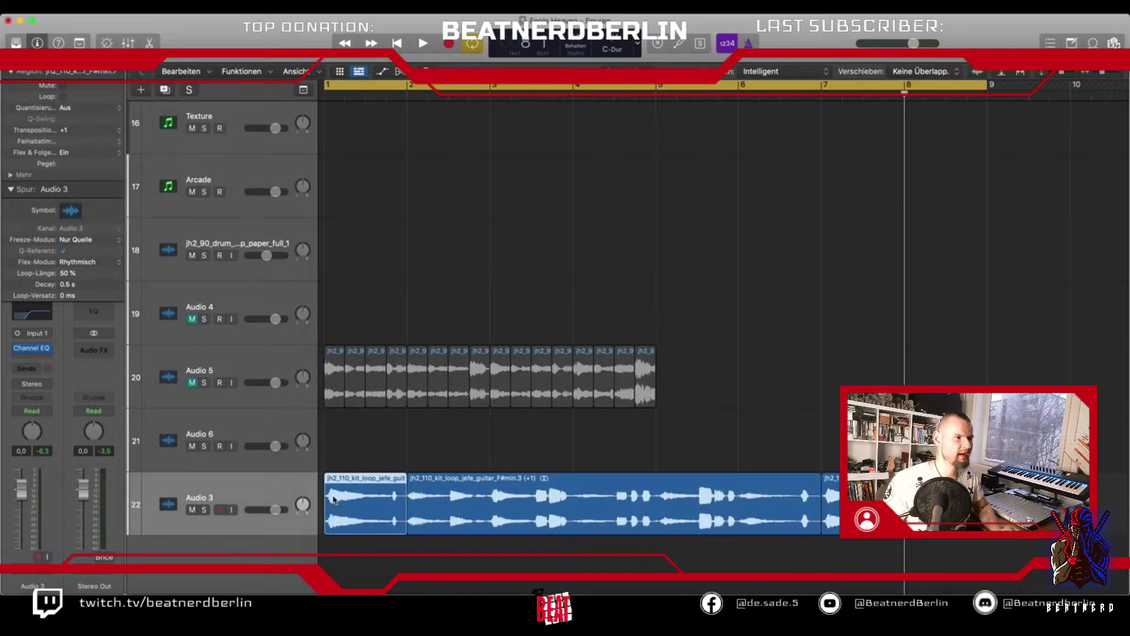
# Play the bar 1 guitar slice, trim the quiet part before its attack, and align its new start with bar 1.
pyautogui.press('space')
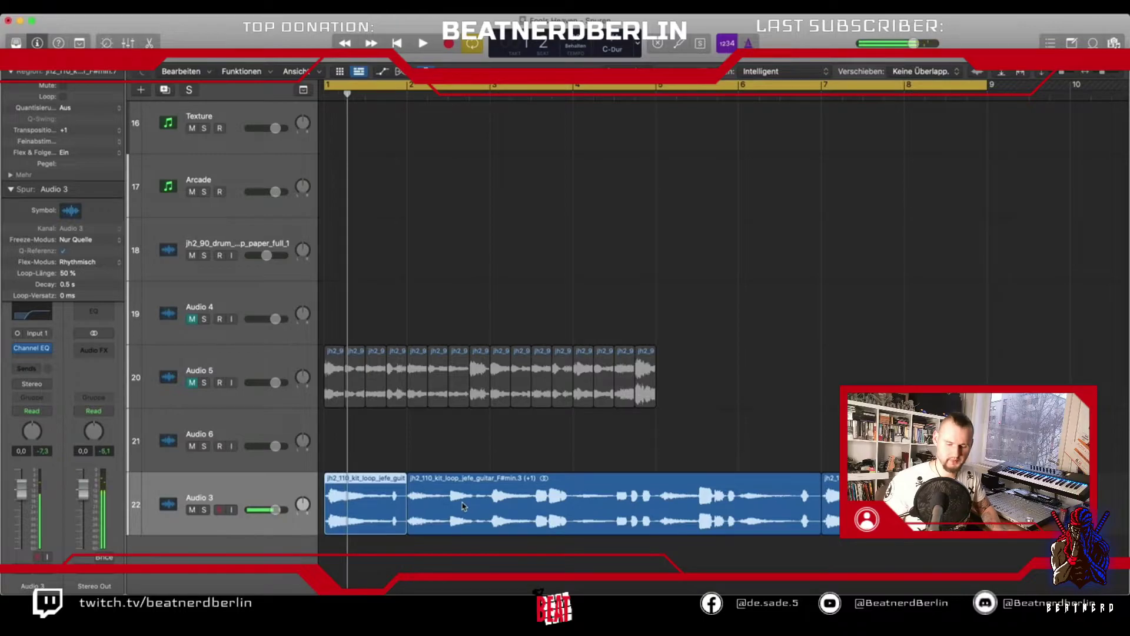
pyautogui.scroll(5, 463, 506)
pyautogui.scroll(5, 462, 506)
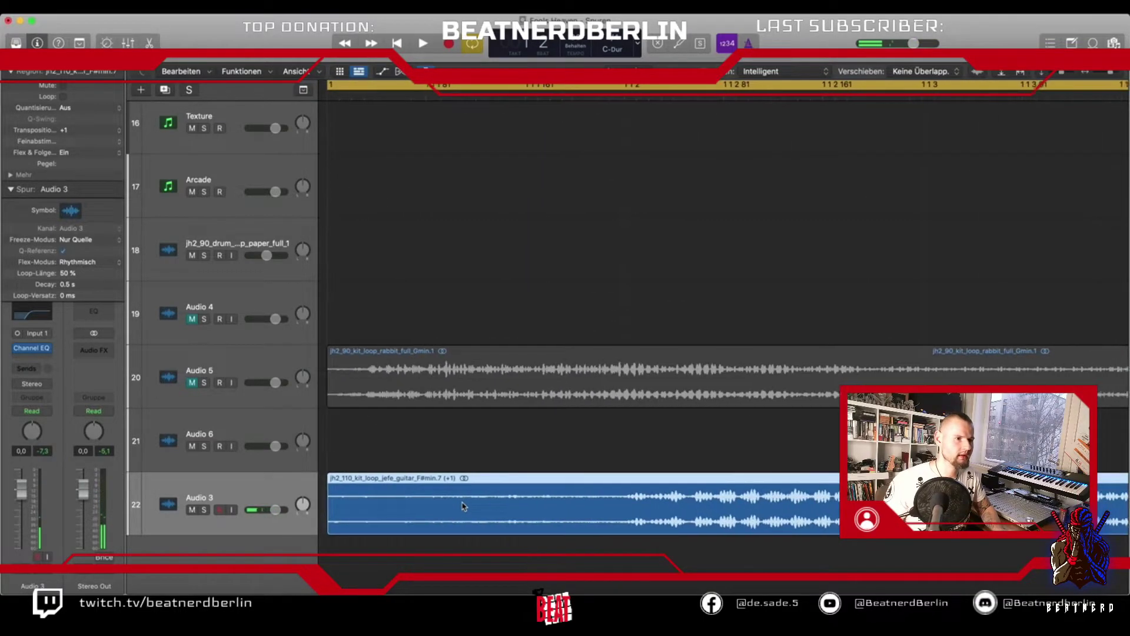
pyautogui.moveTo(327, 527); pyautogui.dragTo(353, 501)
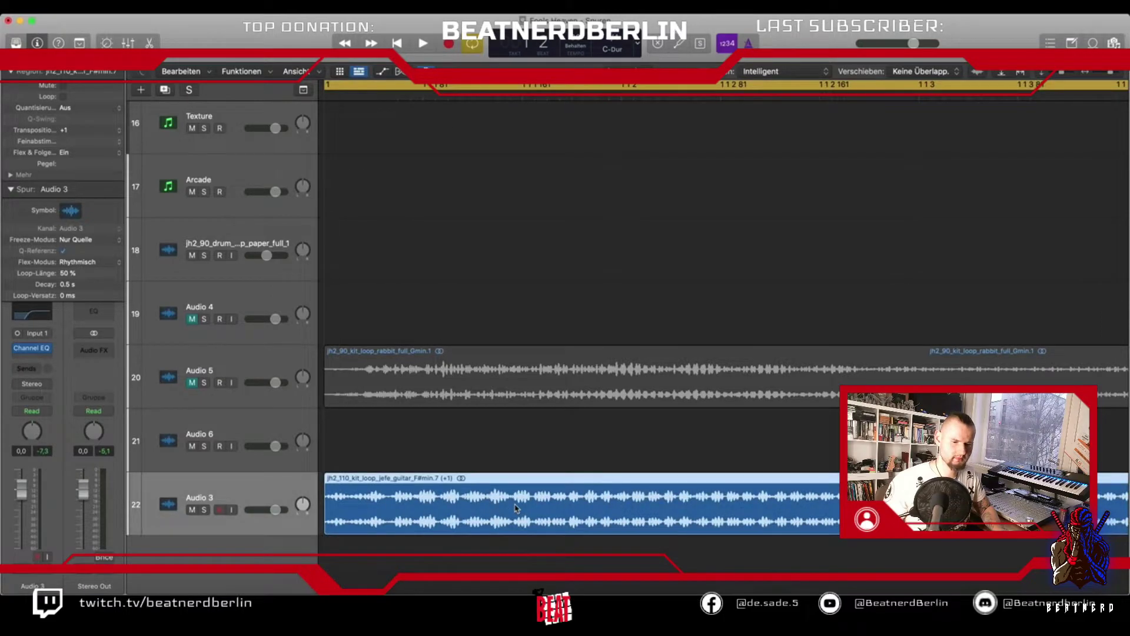
pyautogui.scroll(-5, 516, 509)
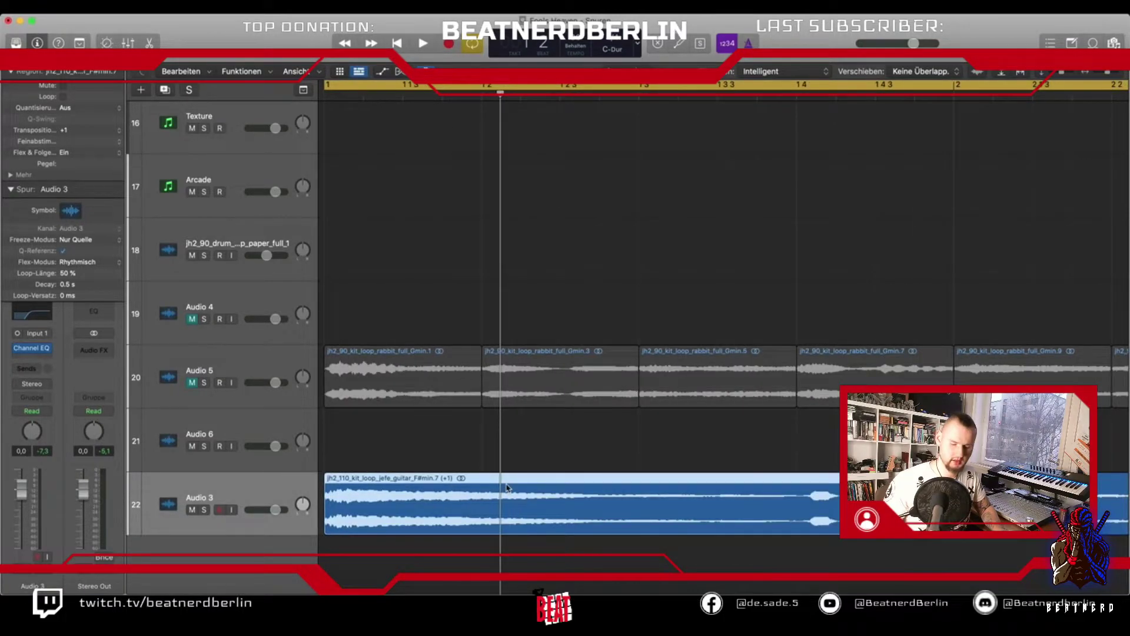
pyautogui.scroll(-5, 506, 487)
# Extend the end of the bar 1 guitar slice to bar 2 and play back the transition.
pyautogui.press('space')
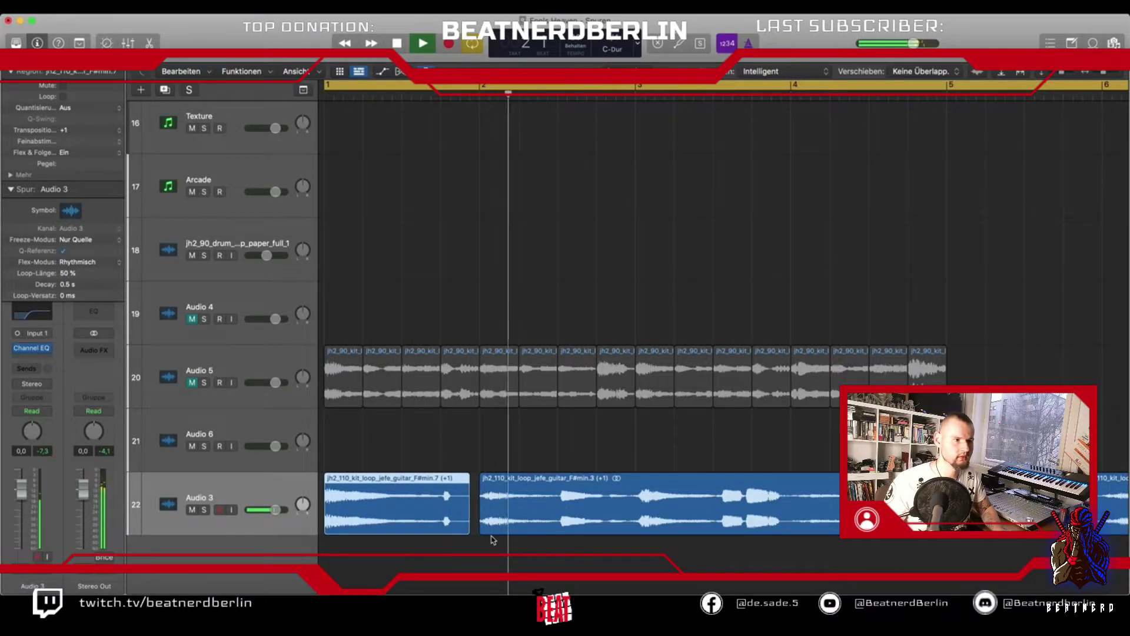
pyautogui.press('space')
pyautogui.moveTo(469, 534); pyautogui.dragTo(475, 533)
pyautogui.press('space')
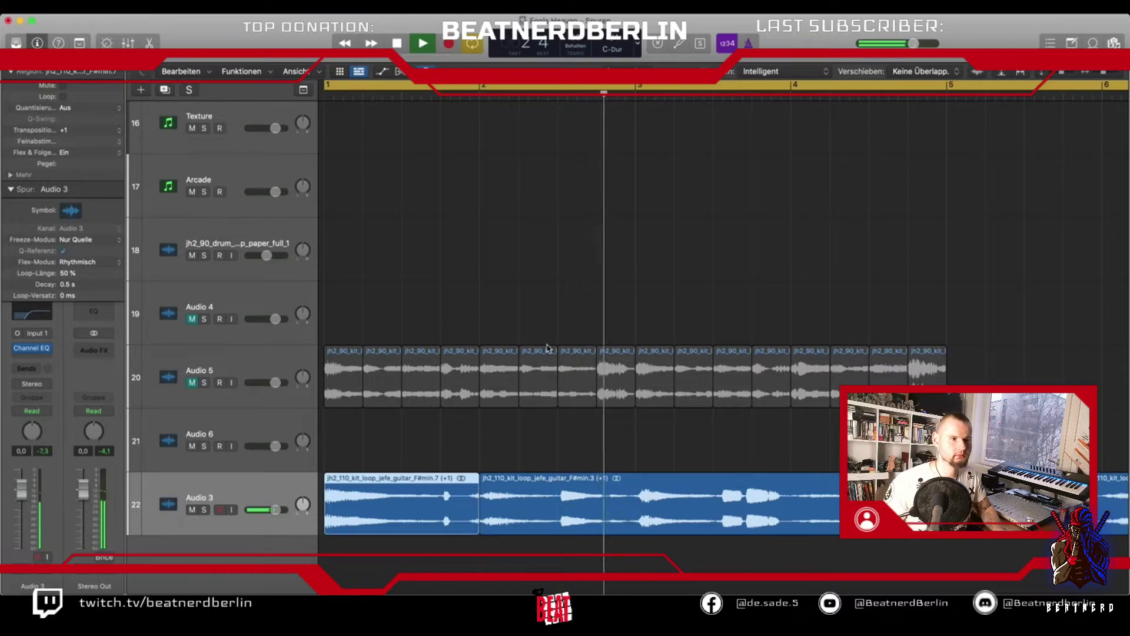
pyautogui.press('space')
# Split the guitar loop on the Audio 3 track at bar 3 with the Scissors tool.
pyautogui.press('super+Right')
pyautogui.press('super+Right')
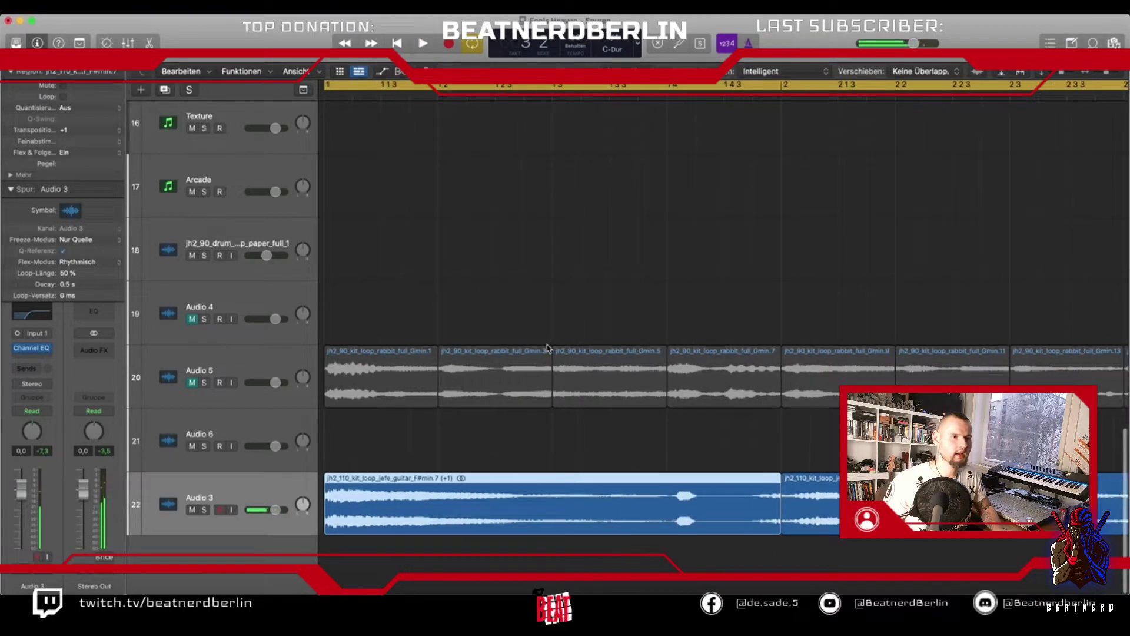
pyautogui.hscroll(10, 548, 348)
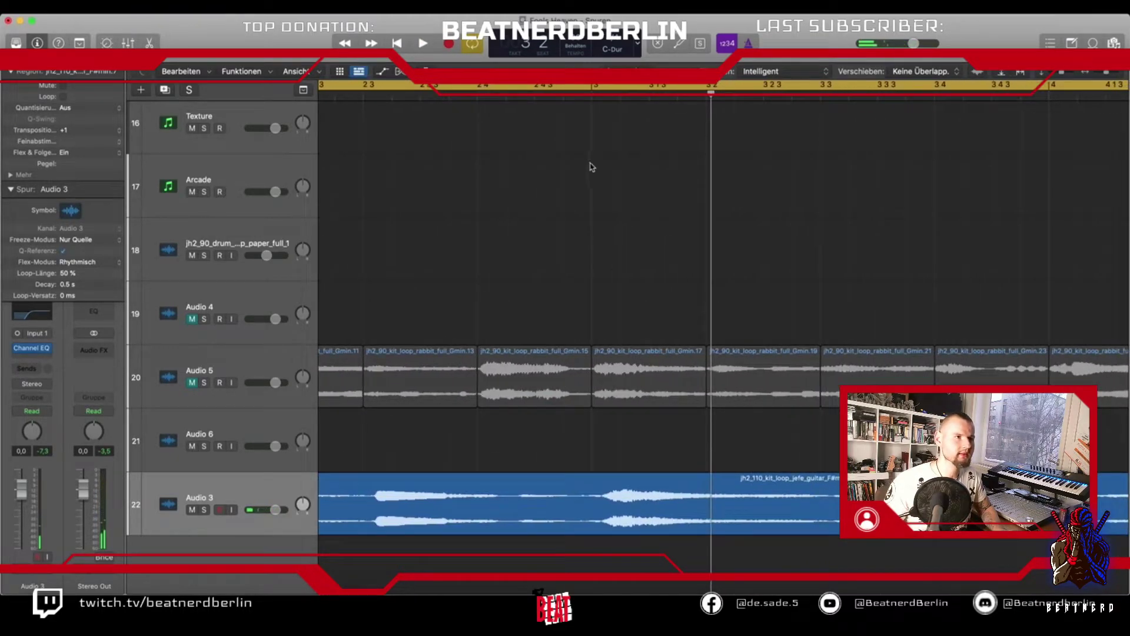
pyautogui.press('t')
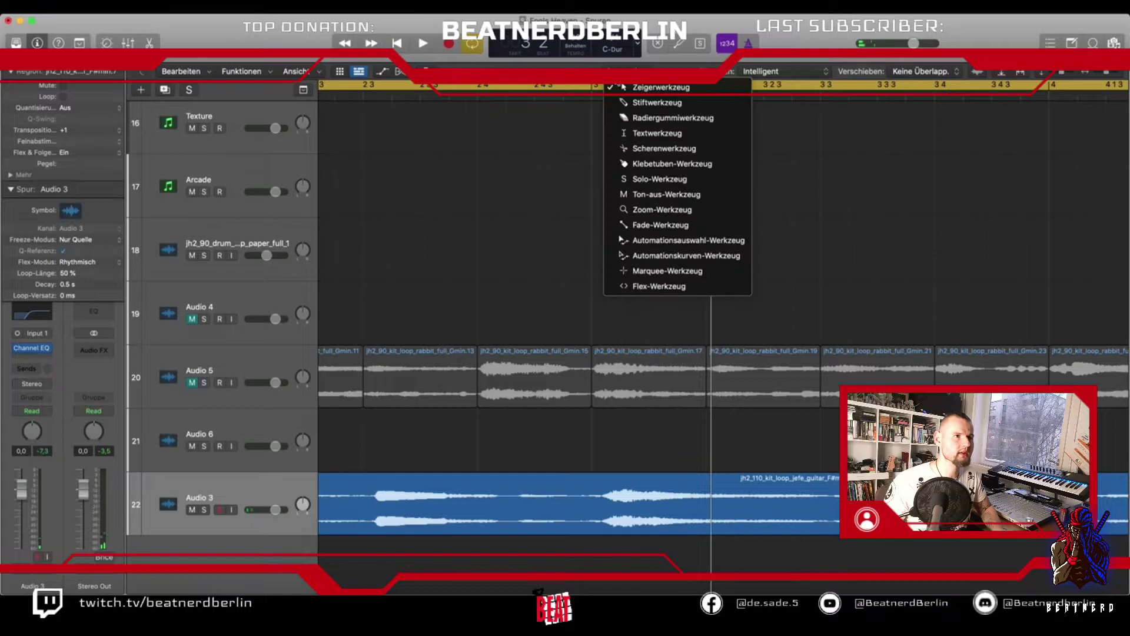
pyautogui.click(629, 155)
pyautogui.click(595, 489)
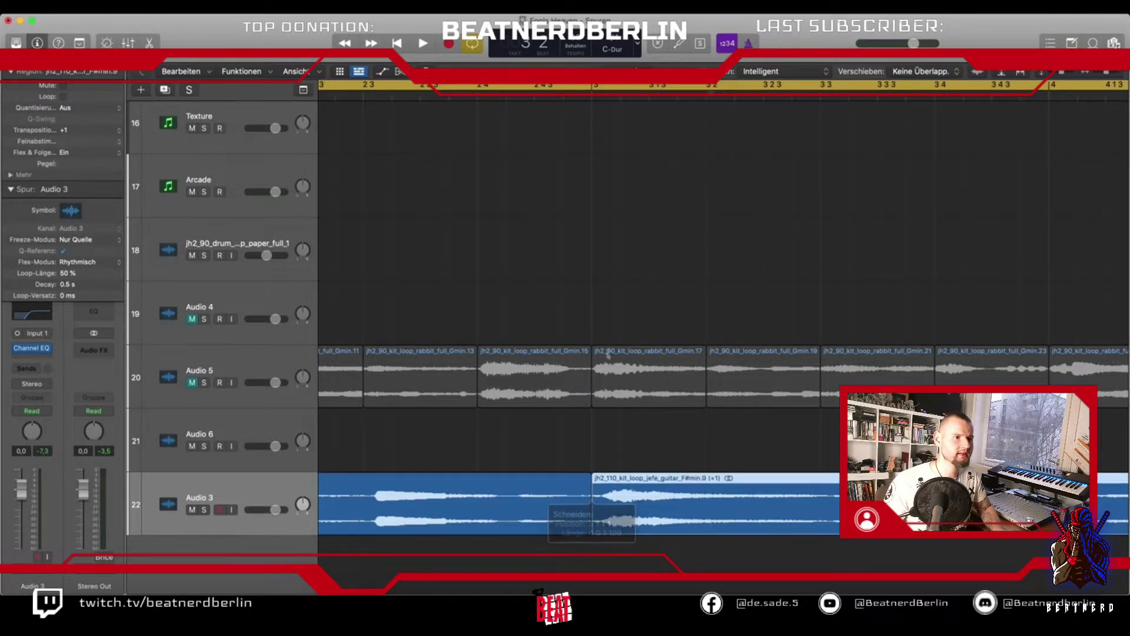
pyautogui.press('t')
pyautogui.press('t')
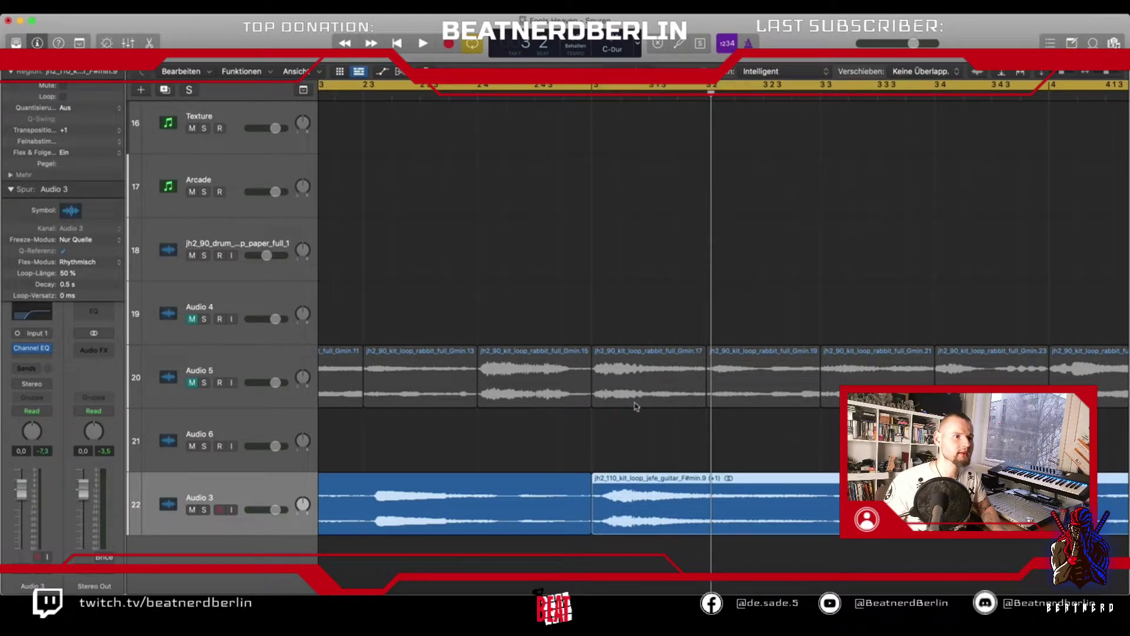
# Move the start of the second guitar region on Audio 3 slightly ahead of bar 3 and play back the result.
pyautogui.moveTo(642, 492); pyautogui.dragTo(631, 492)
pyautogui.press('space')
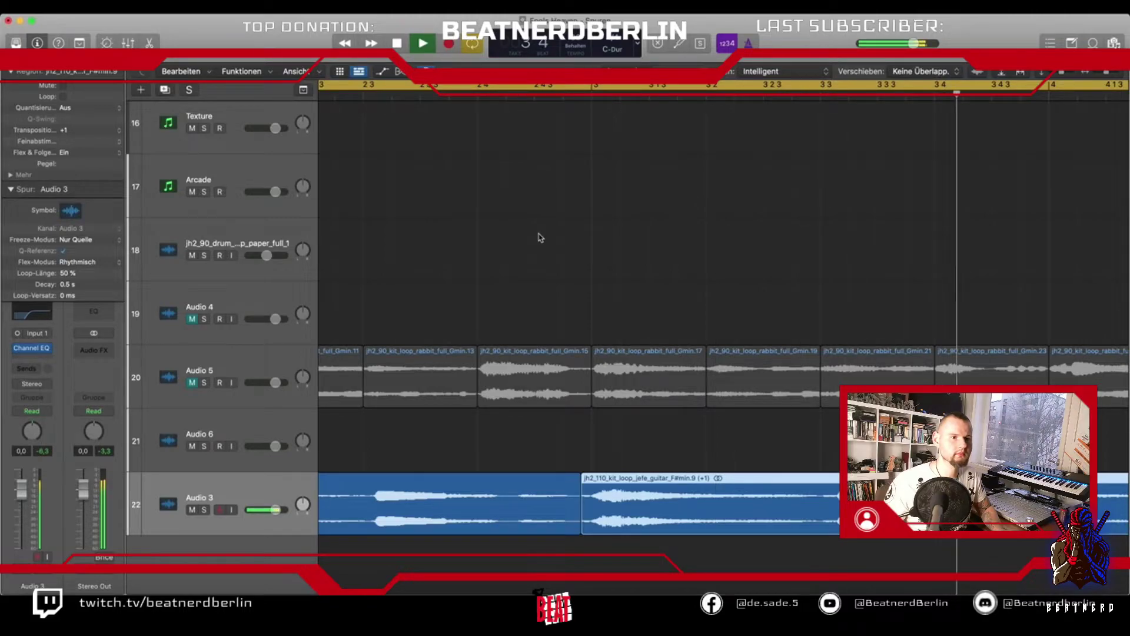
pyautogui.press('super+Left')
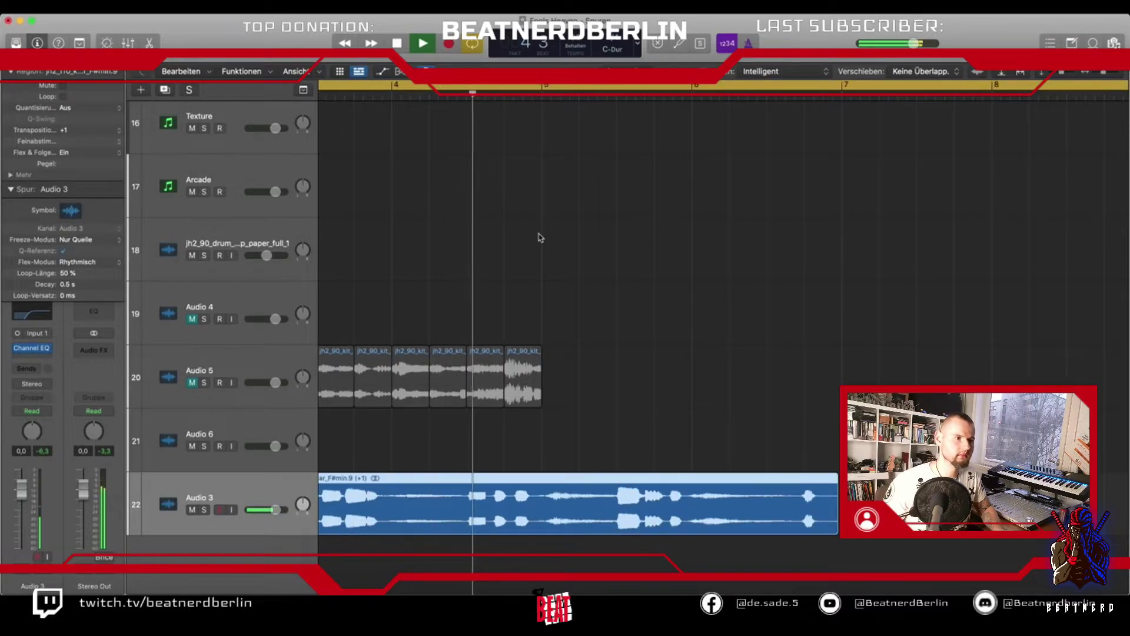
pyautogui.press('space')
pyautogui.click(742, 424)
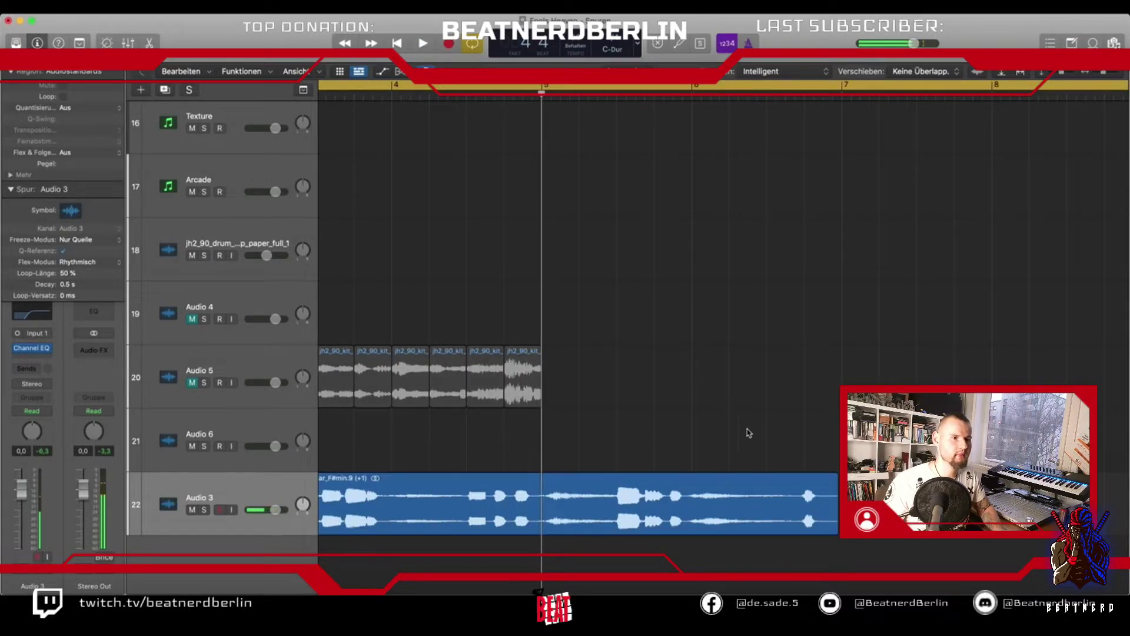
# Shorten the end of the last guitar region on Audio 3, split it at bar 5 and delete the remainder beyond it.
pyautogui.moveTo(835, 530); pyautogui.dragTo(593, 528)
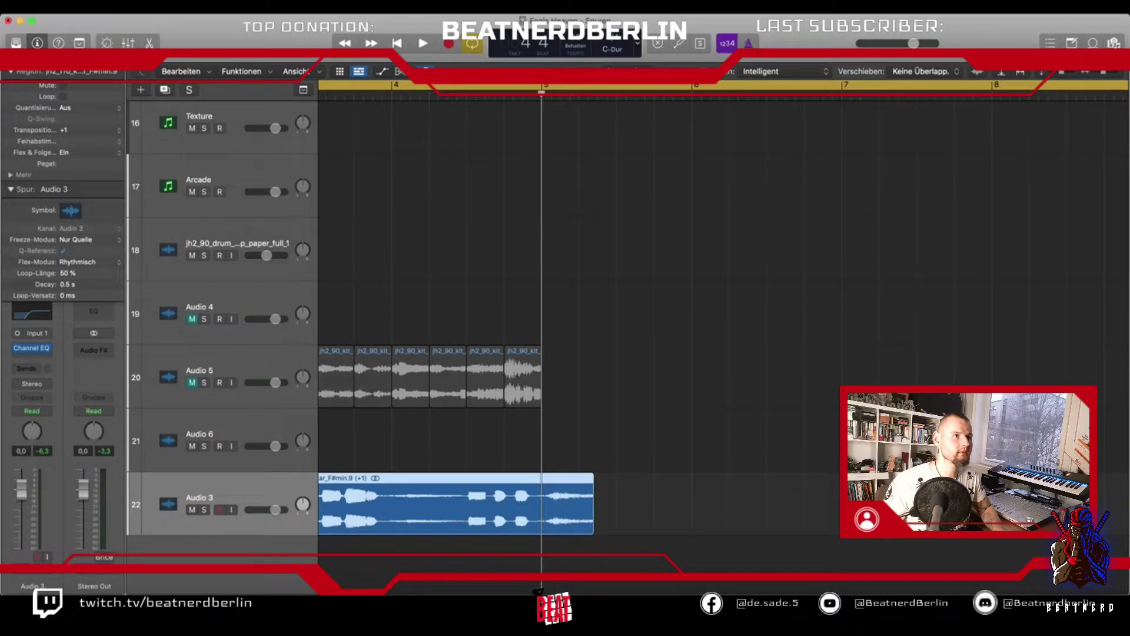
pyautogui.press('t')
pyautogui.click(623, 150)
pyautogui.moveTo(593, 381); pyautogui.dragTo(537, 534)
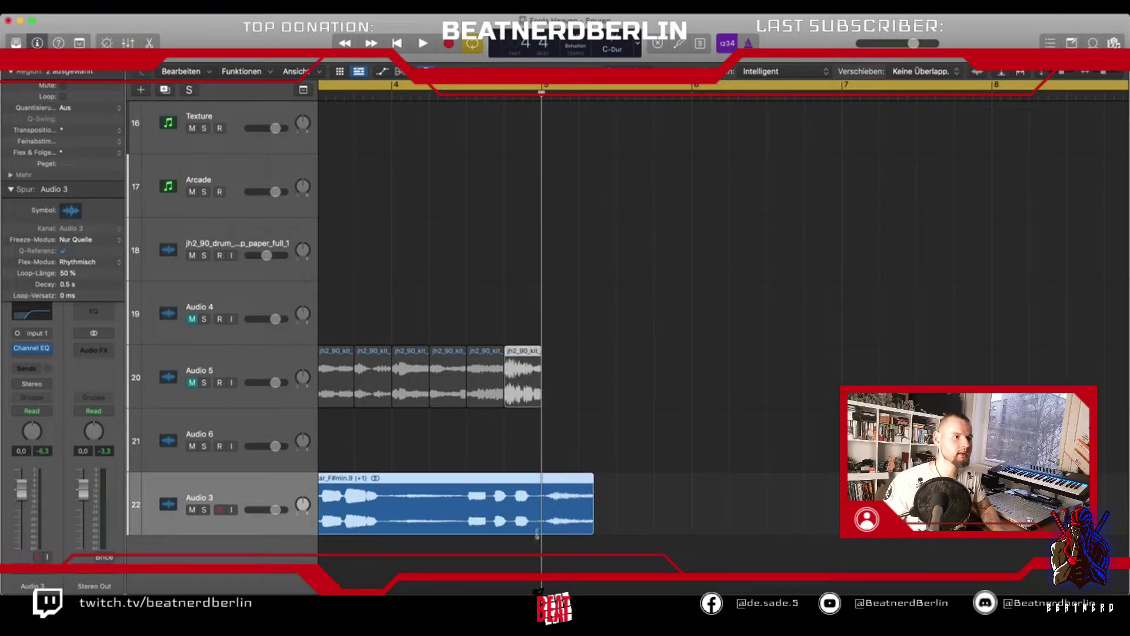
pyautogui.click(542, 529)
pyautogui.press('t')
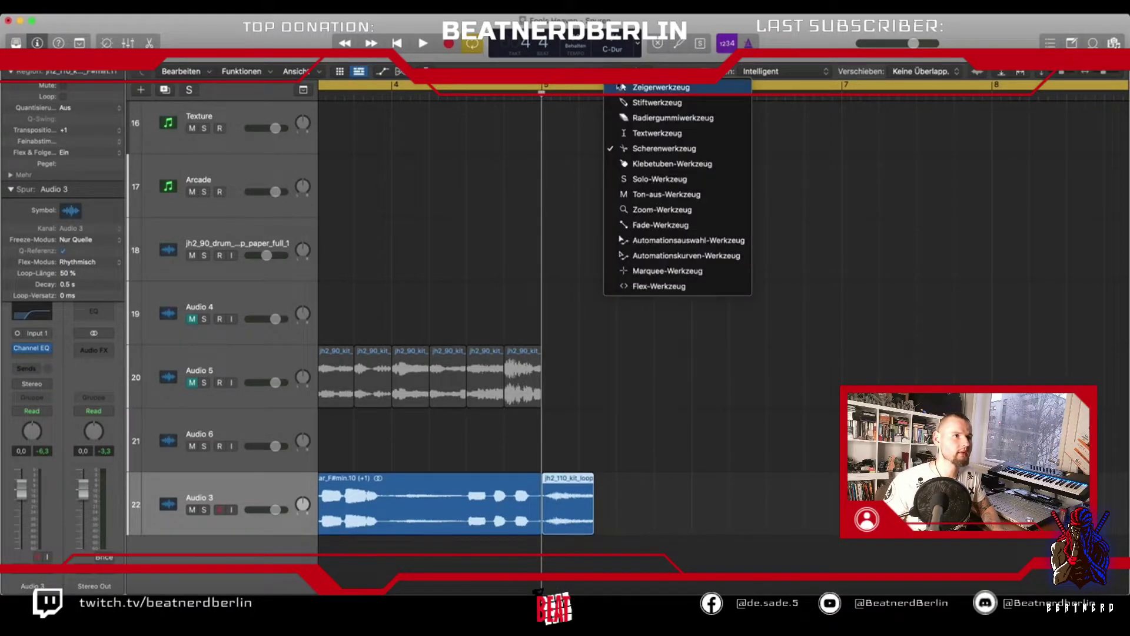
pyautogui.press('t')
pyautogui.press('Delete')
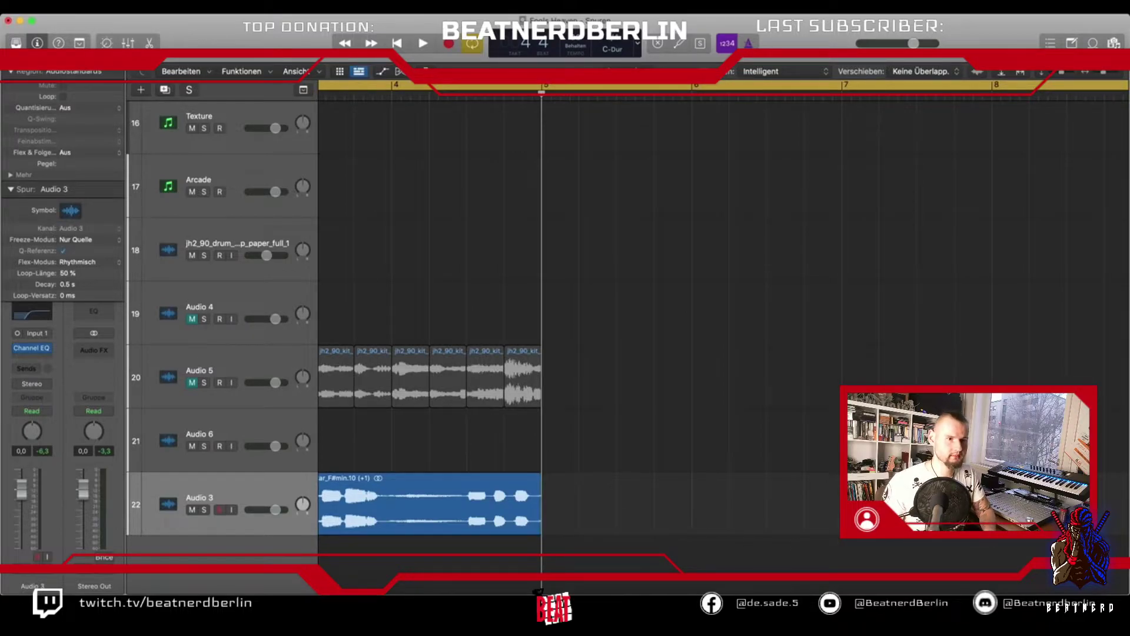
# Review the Klavier, 808 and loop tracks across the arrangement and play back its opening.
pyautogui.press('super+Left')
pyautogui.press('super+Left')
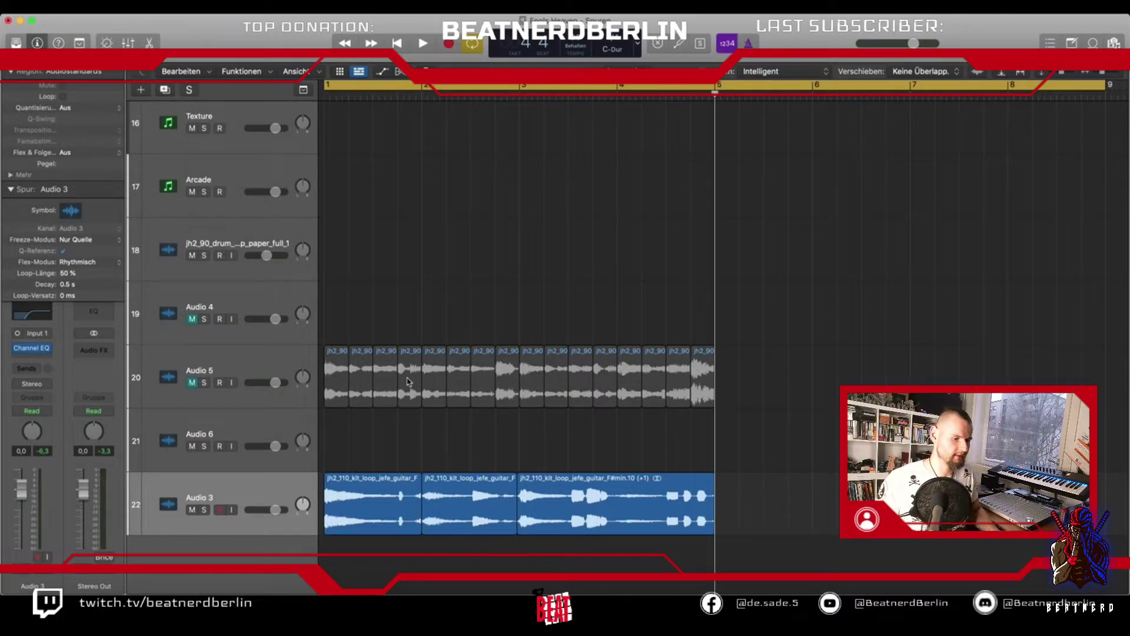
pyautogui.scroll(10, 430, 207)
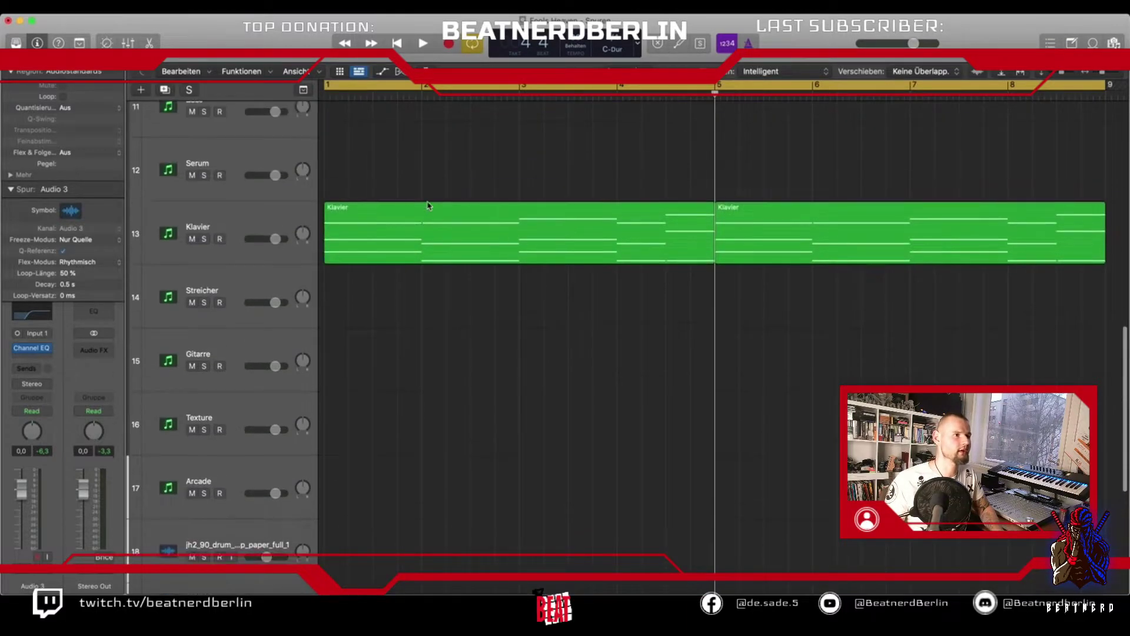
pyautogui.click(767, 342)
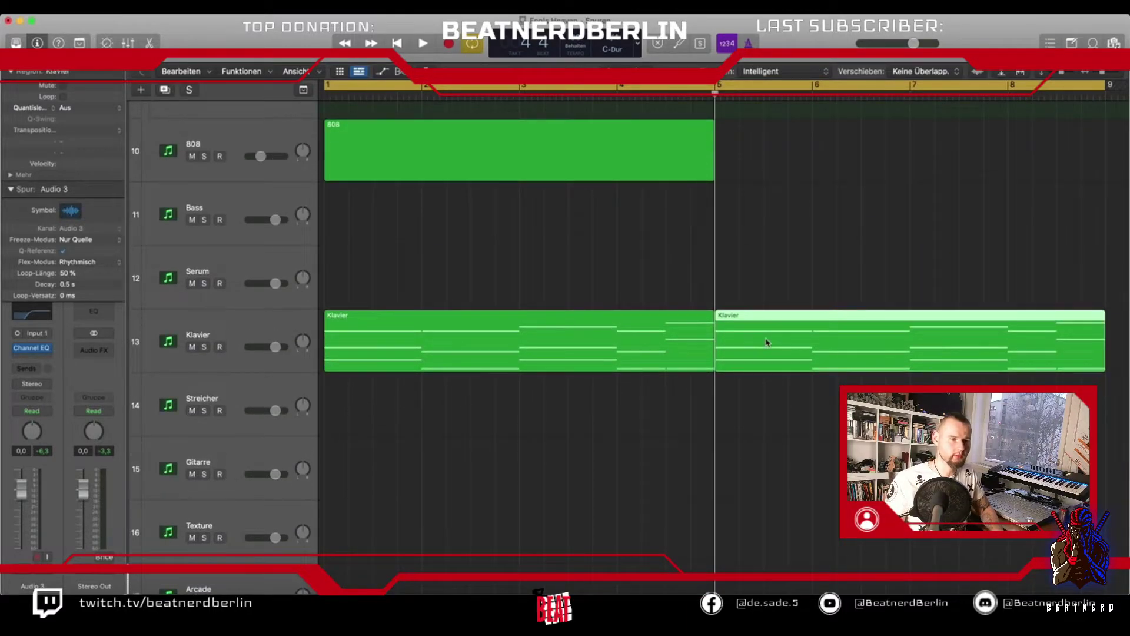
pyautogui.press('super+Left')
pyautogui.scroll(-5, 767, 342)
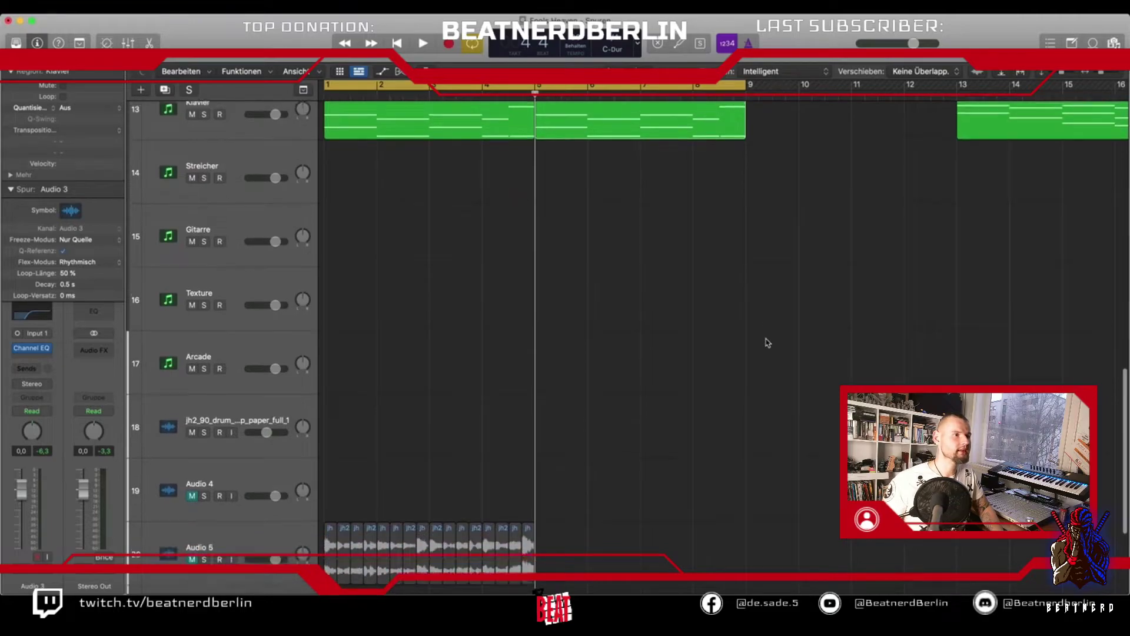
pyautogui.scroll(3, 768, 343)
pyautogui.scroll(2, 768, 343)
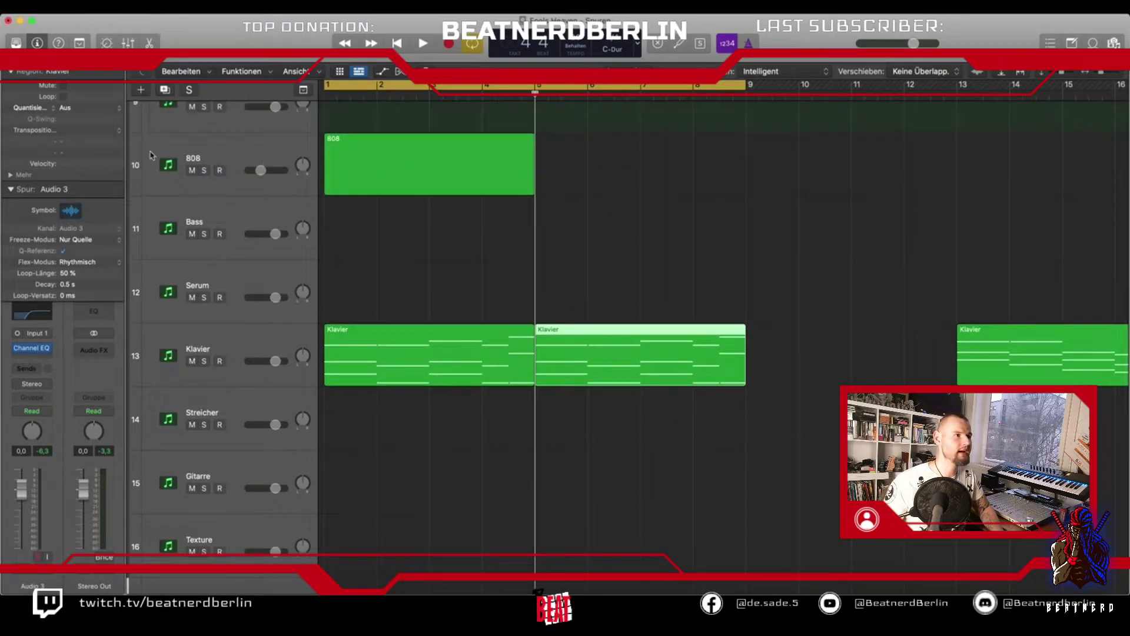
pyautogui.scroll(-1, 411, 262)
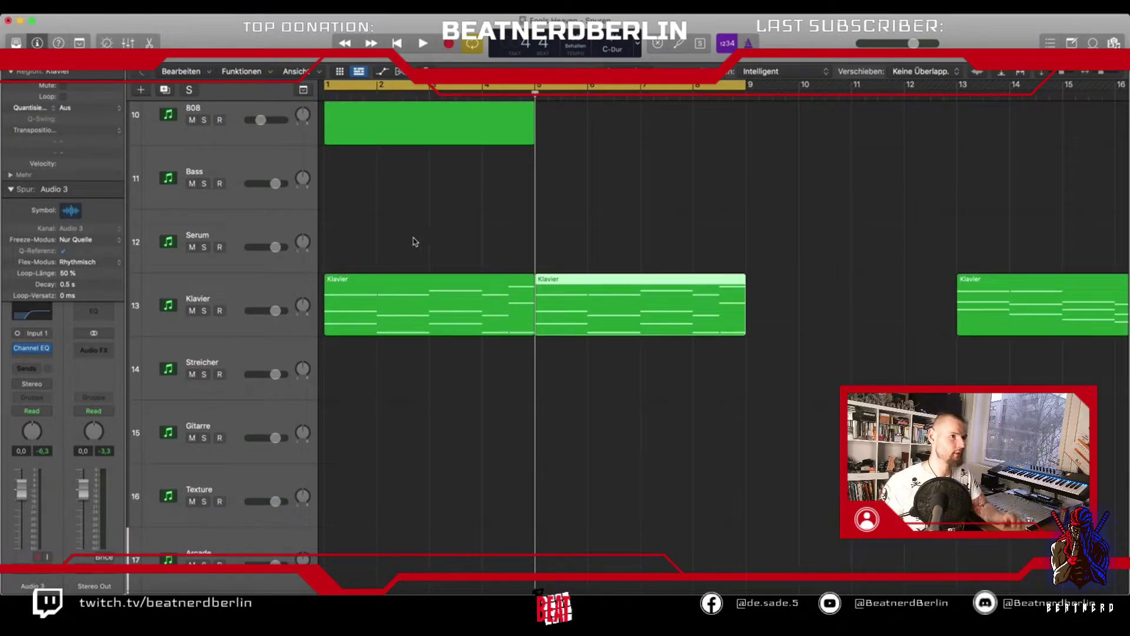
pyautogui.scroll(1, 404, 242)
pyautogui.scroll(-6, 406, 245)
pyautogui.press('space')
pyautogui.scroll(1, 411, 248)
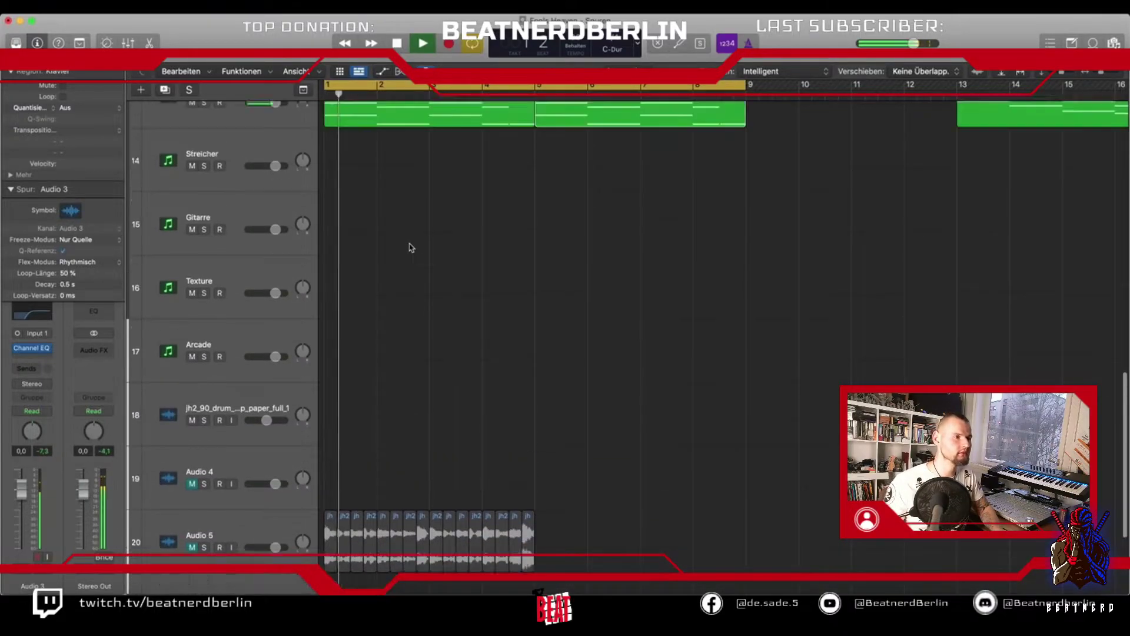
pyautogui.scroll(8, 411, 248)
pyautogui.press('space')
# Open Kontakt on the 808 track and audition the 808 - Cookin Up patch from the Trap Sinatra 808s folder.
pyautogui.click(375, 356)
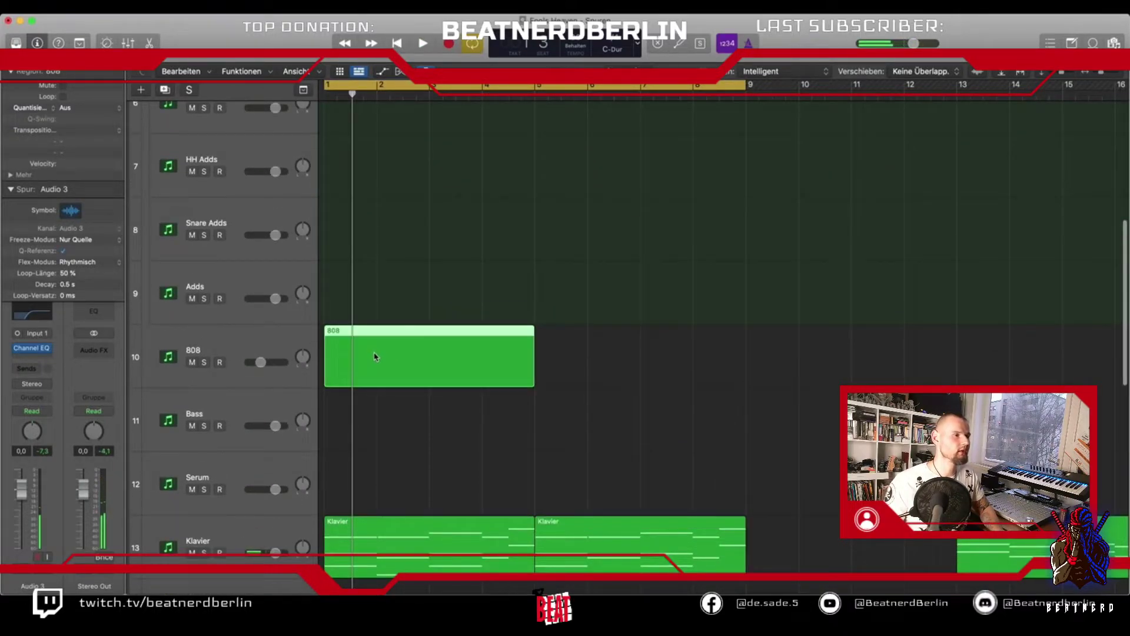
pyautogui.click(190, 349)
pyautogui.click(11, 72)
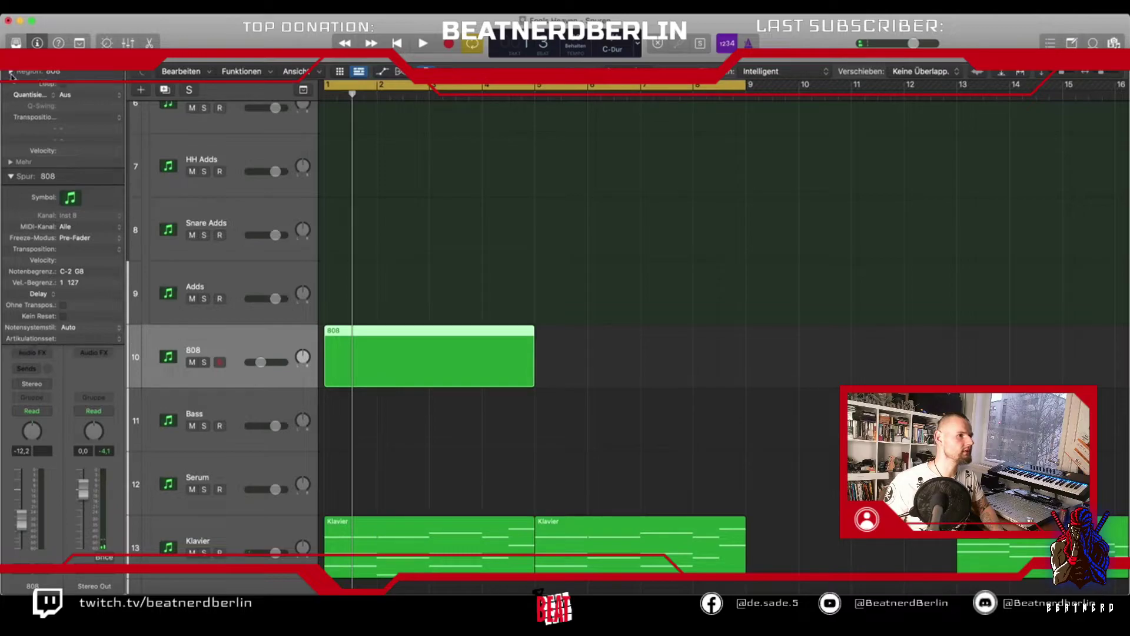
pyautogui.click(34, 339)
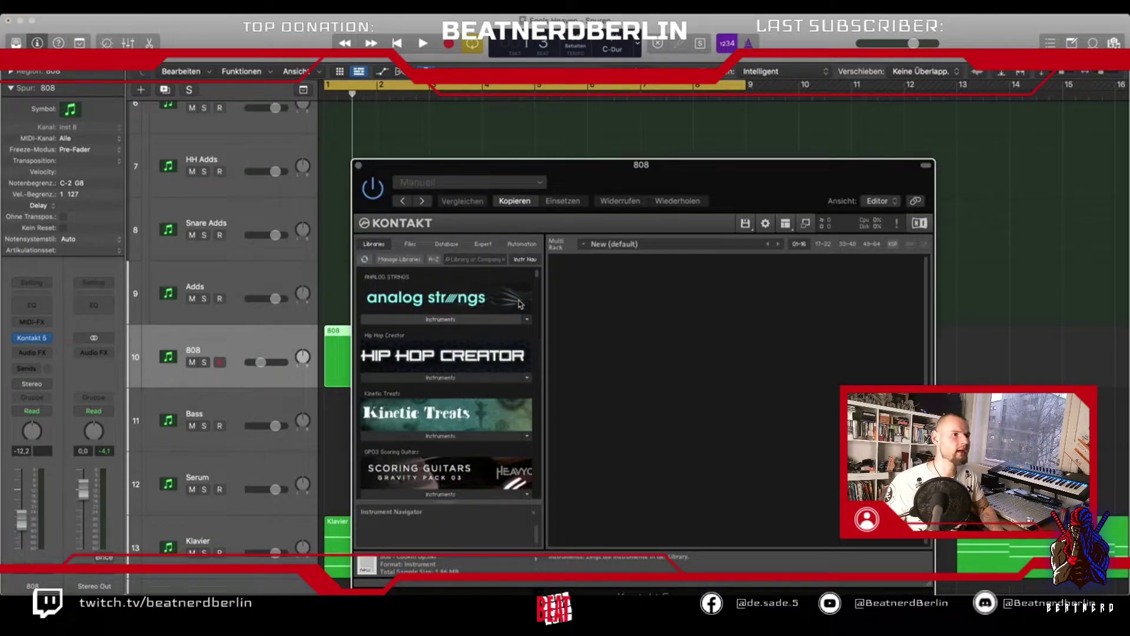
pyautogui.click(445, 244)
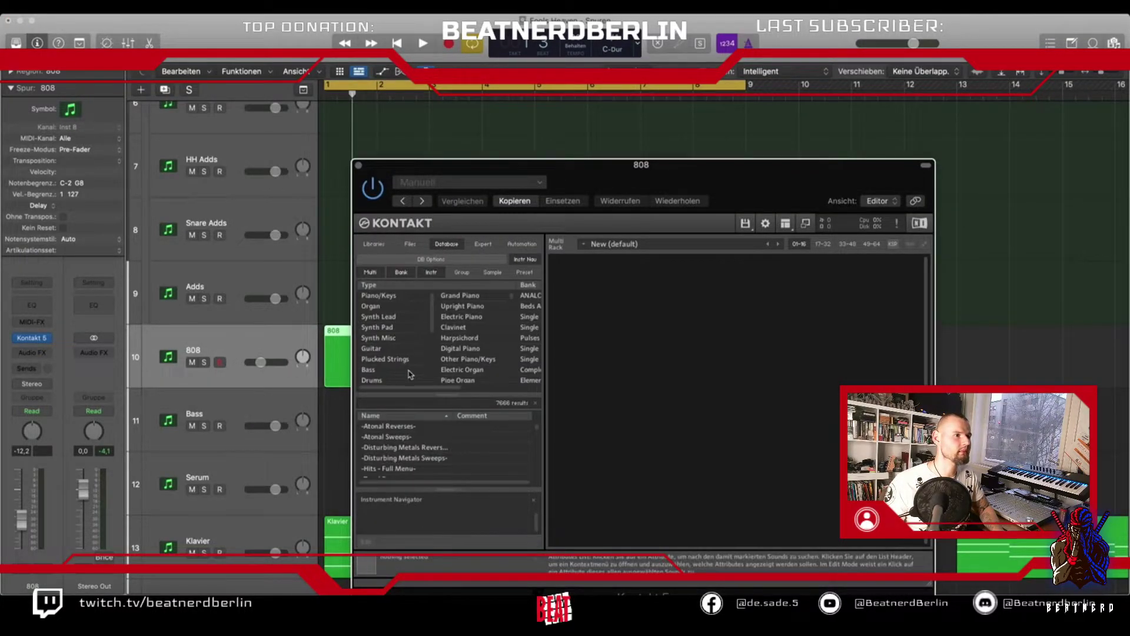
pyautogui.click(410, 244)
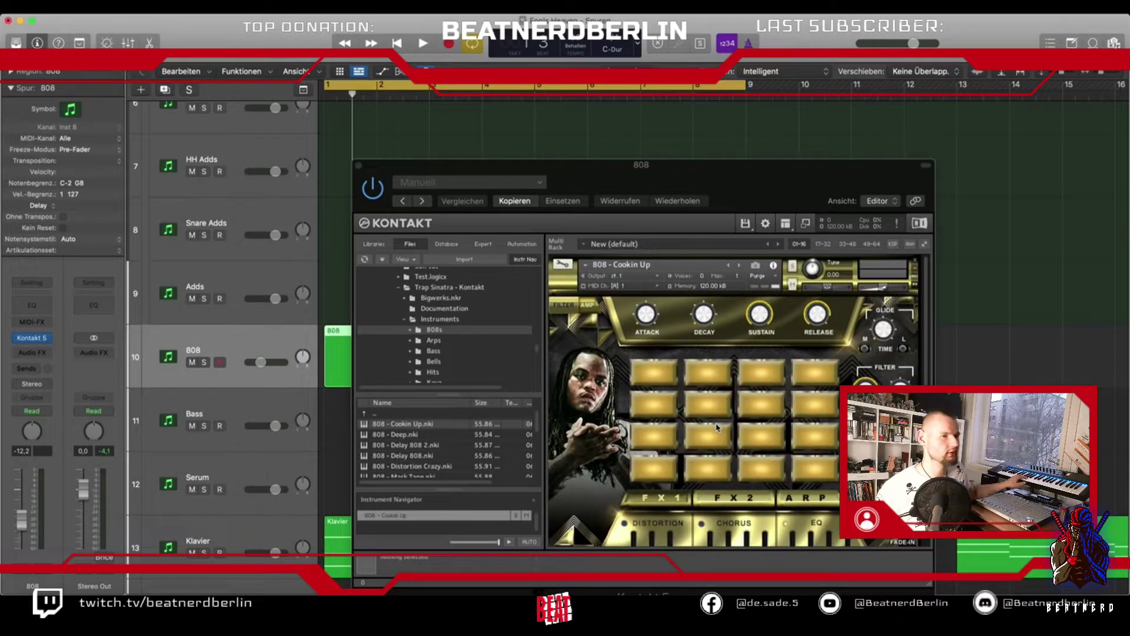
pyautogui.click(712, 429)
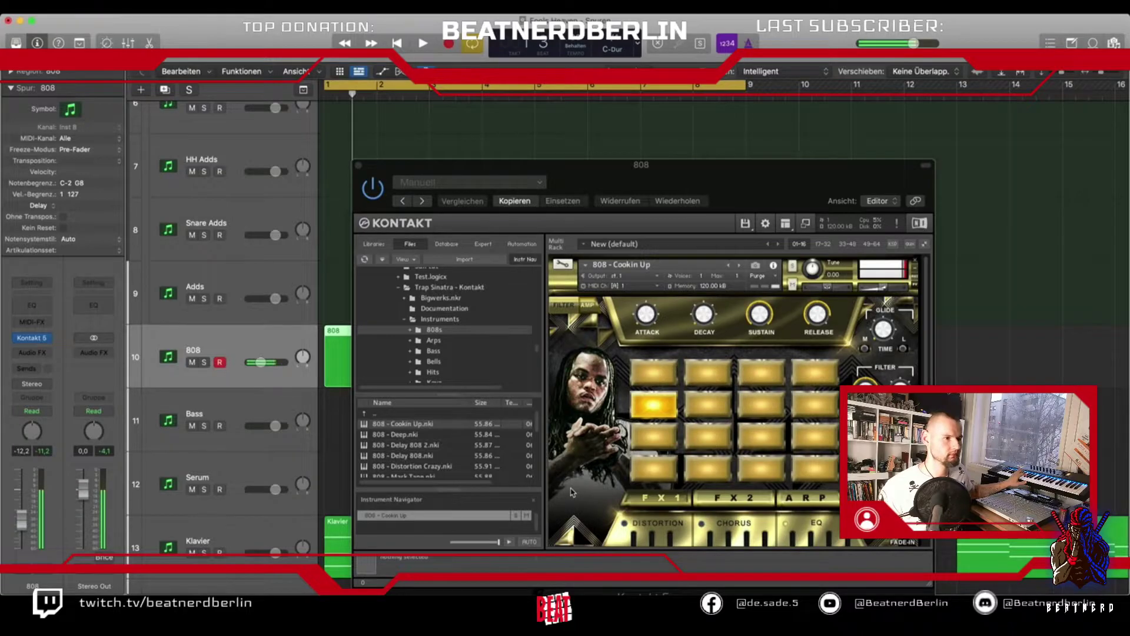
# Try the 808 - Wired Up and 808 - Ol Dog Bark patches, and load 808 - Mask Tape as the track's sound.
pyautogui.scroll(-3, 405, 466)
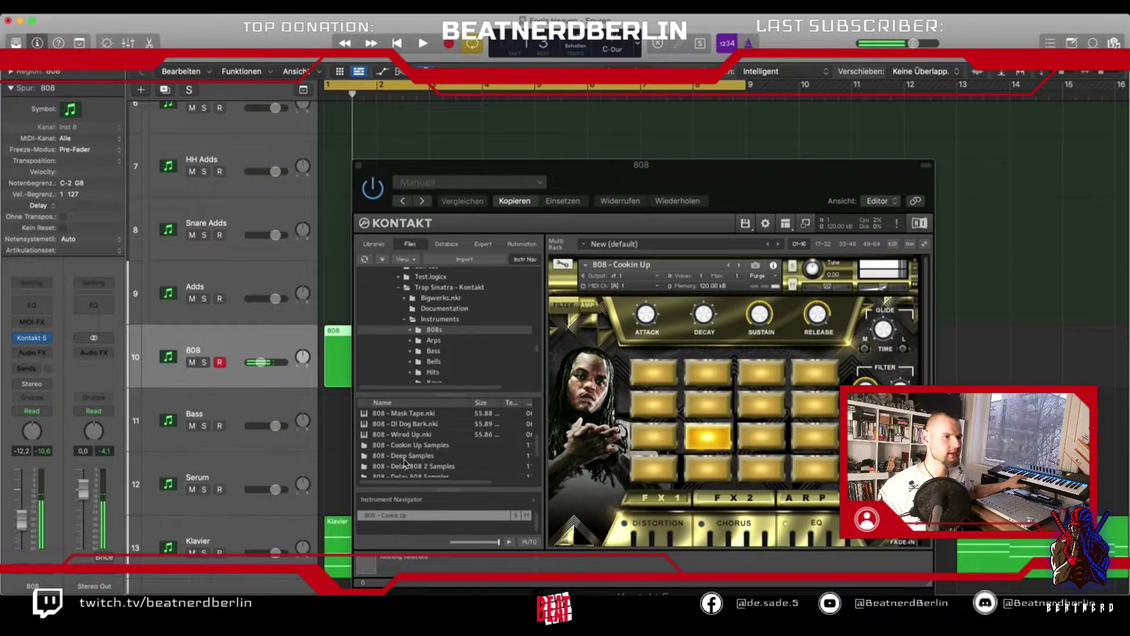
pyautogui.doubleClick(404, 436)
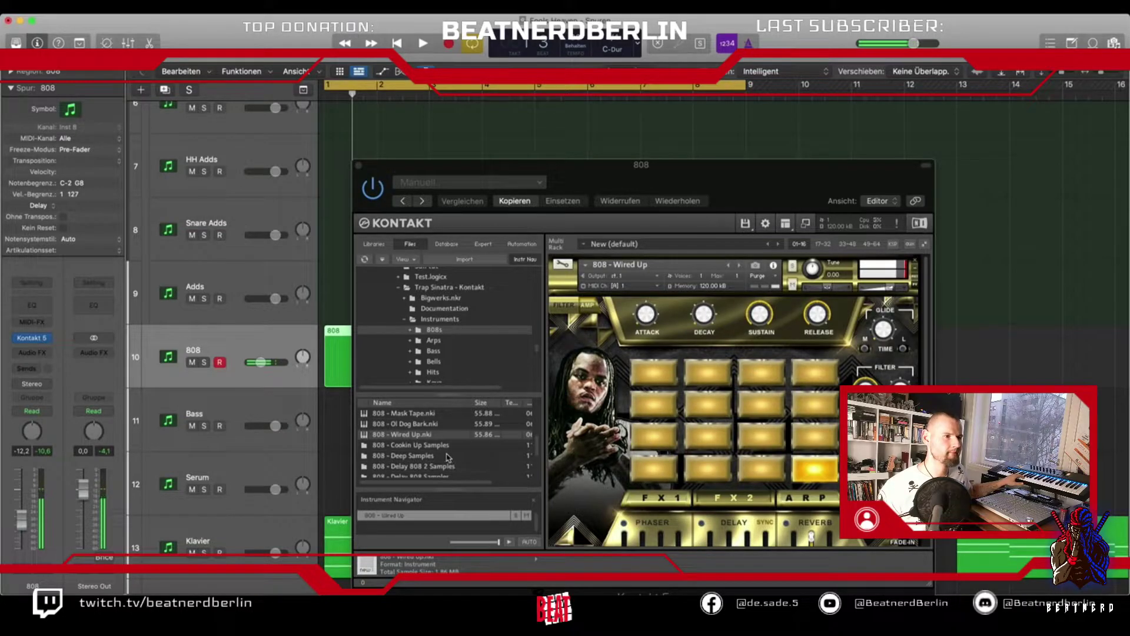
pyautogui.moveTo(422, 425); pyautogui.dragTo(460, 428)
pyautogui.moveTo(680, 431); pyautogui.dragTo(677, 435)
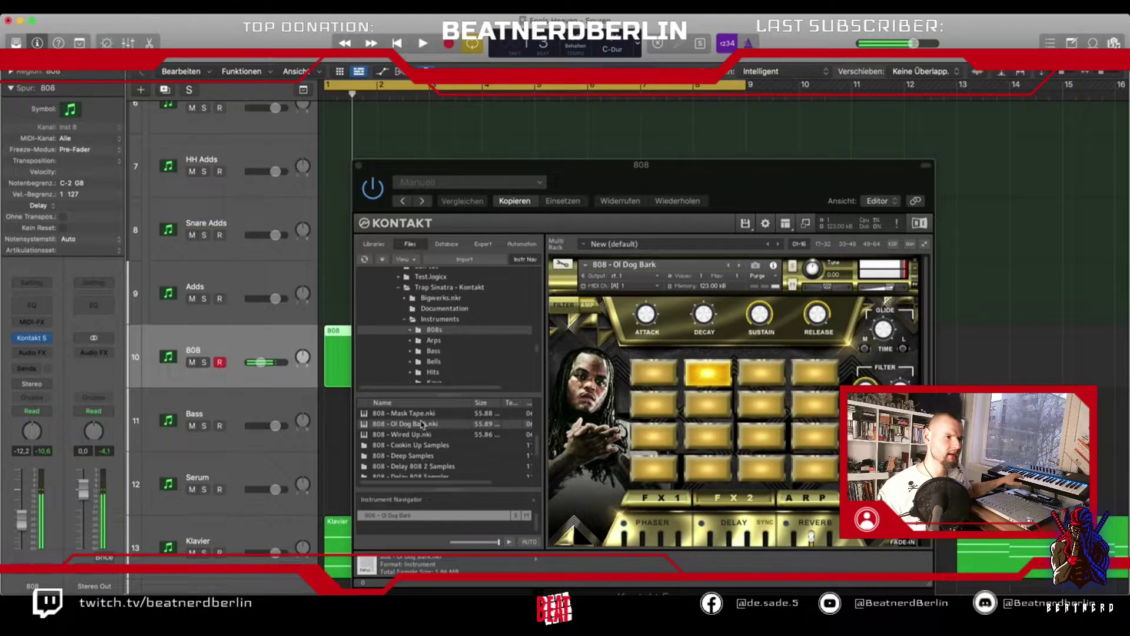
pyautogui.moveTo(419, 416); pyautogui.dragTo(660, 419)
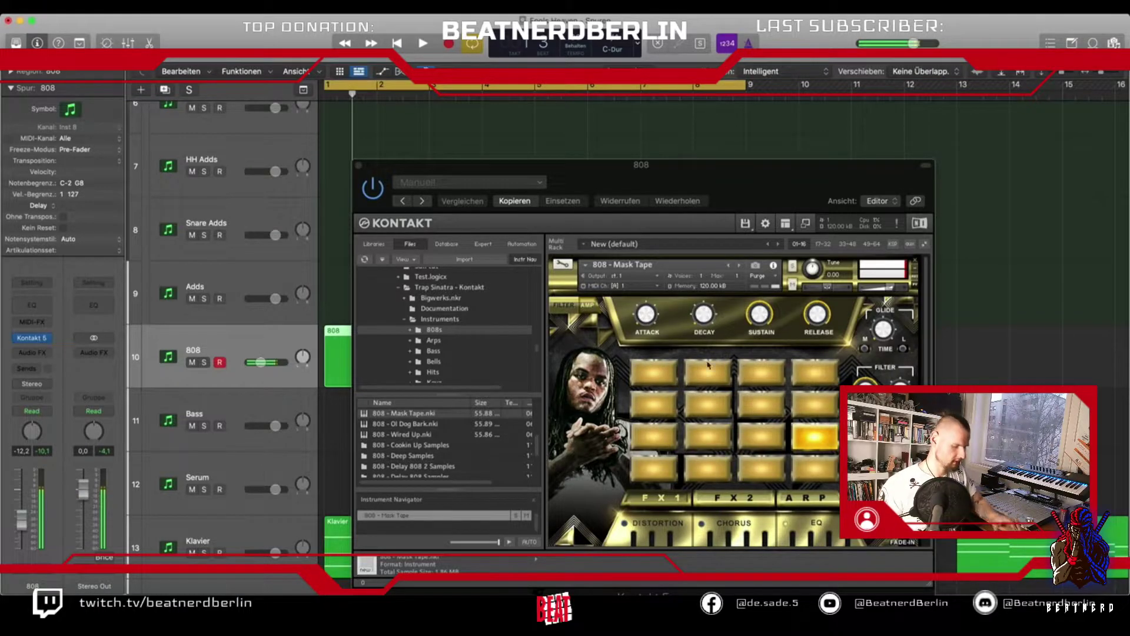
pyautogui.click(359, 166)
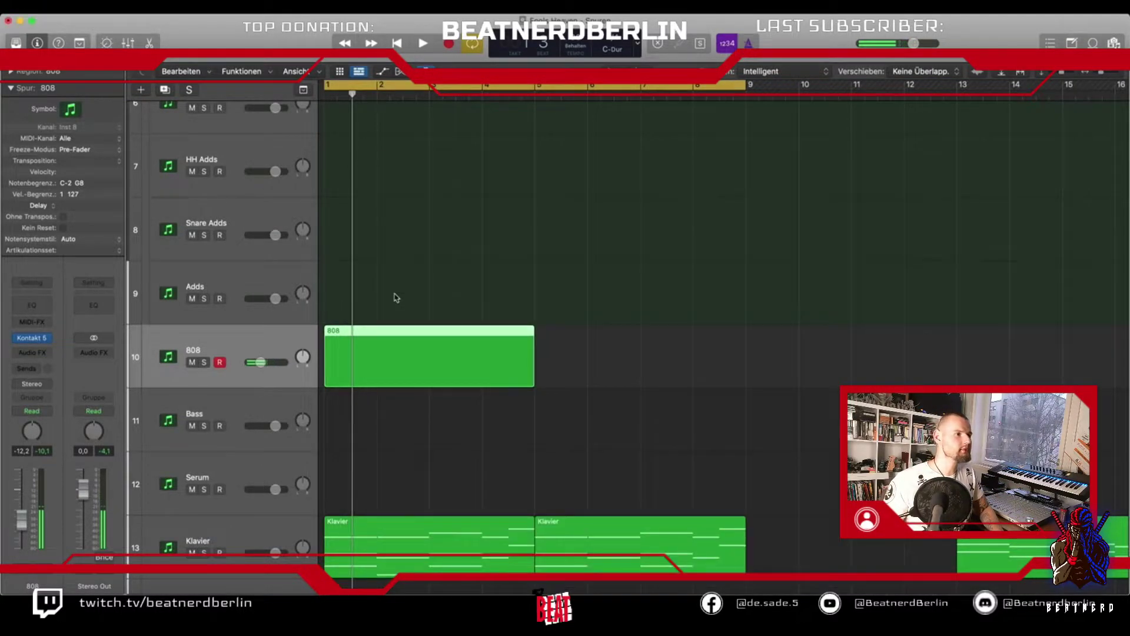
# Delete the empty 808 region and copy the first four-bar Klavier region onto the 808 track at bar 1.
pyautogui.click(400, 390)
pyautogui.click(396, 369)
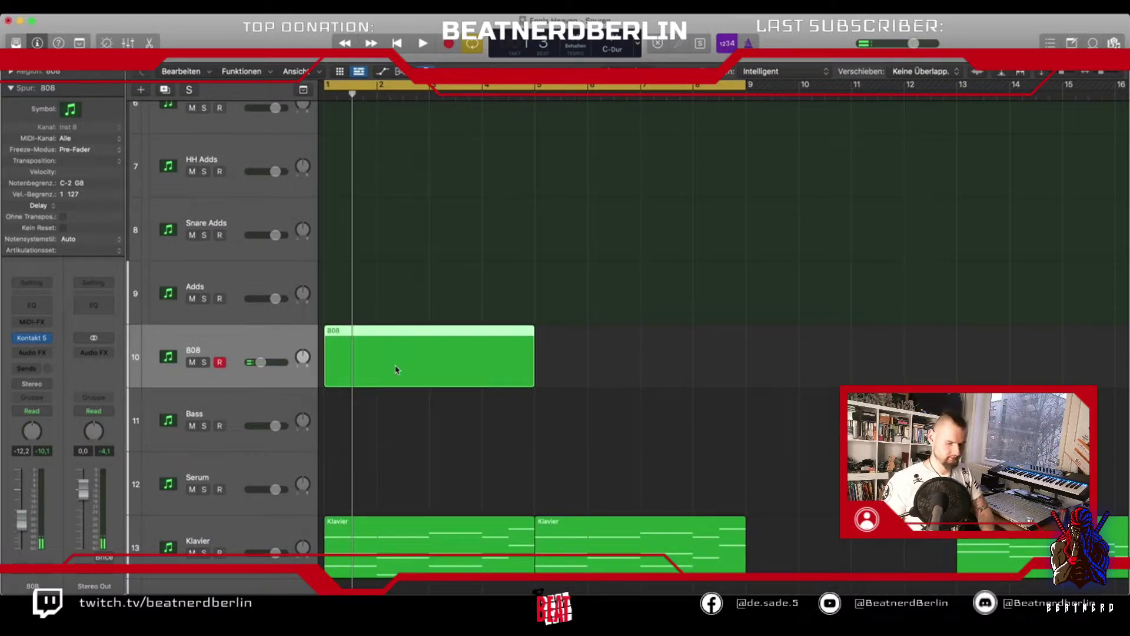
pyautogui.press('Delete')
pyautogui.moveTo(401, 567); pyautogui.dragTo(402, 382)
pyautogui.click(425, 433)
# In the copied 808 region, delay the starts of bar 1's two upper notes, shorten its lowest note and play it back.
pyautogui.doubleClick(402, 387)
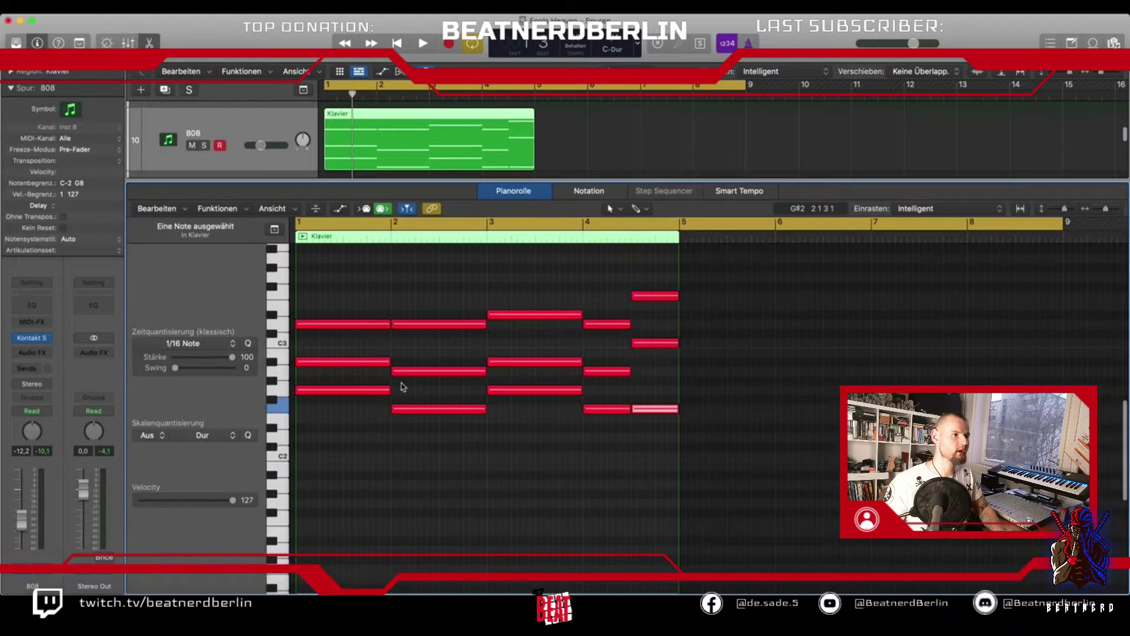
pyautogui.scroll(2, 388, 324)
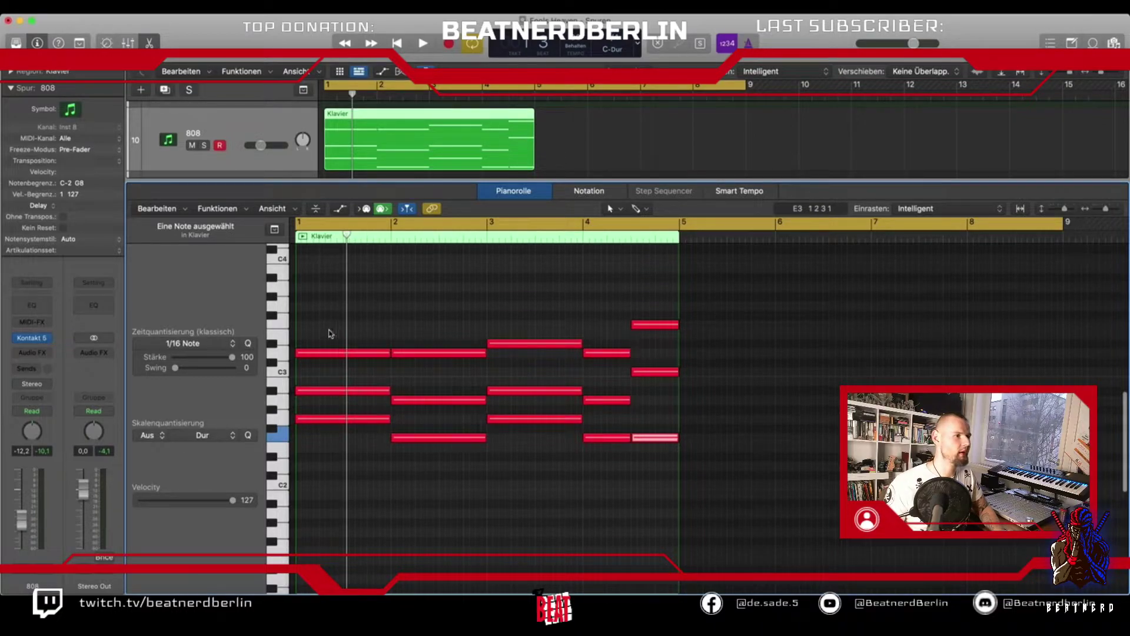
pyautogui.moveTo(299, 353); pyautogui.dragTo(362, 353)
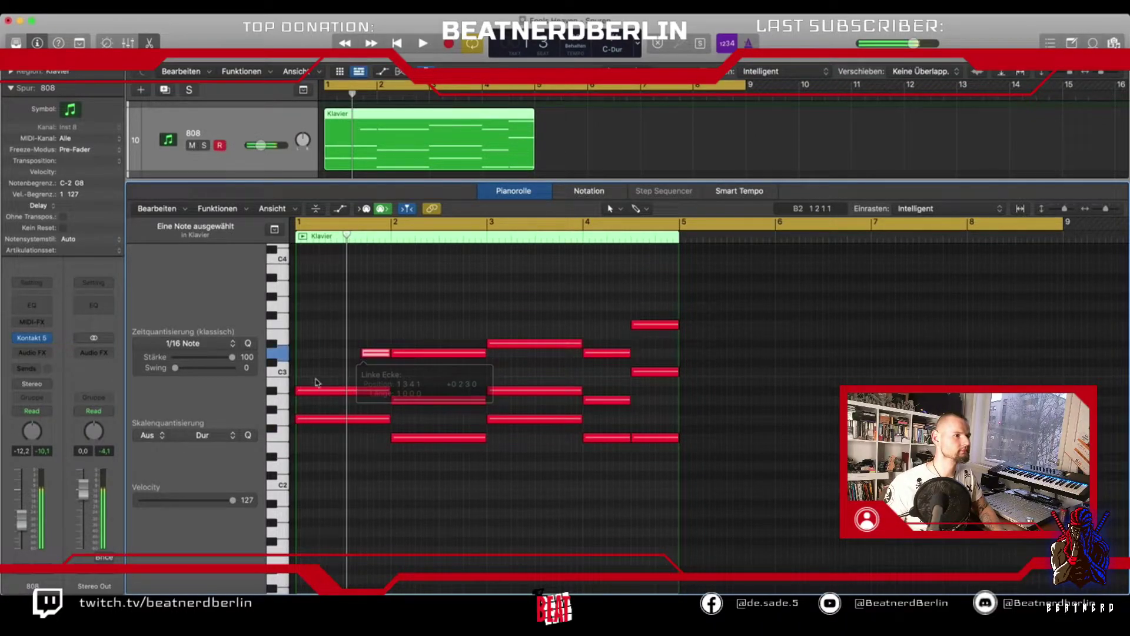
pyautogui.moveTo(299, 388); pyautogui.dragTo(305, 423)
pyautogui.press('super+Right')
pyautogui.press('super+Right')
pyautogui.press('super+Right')
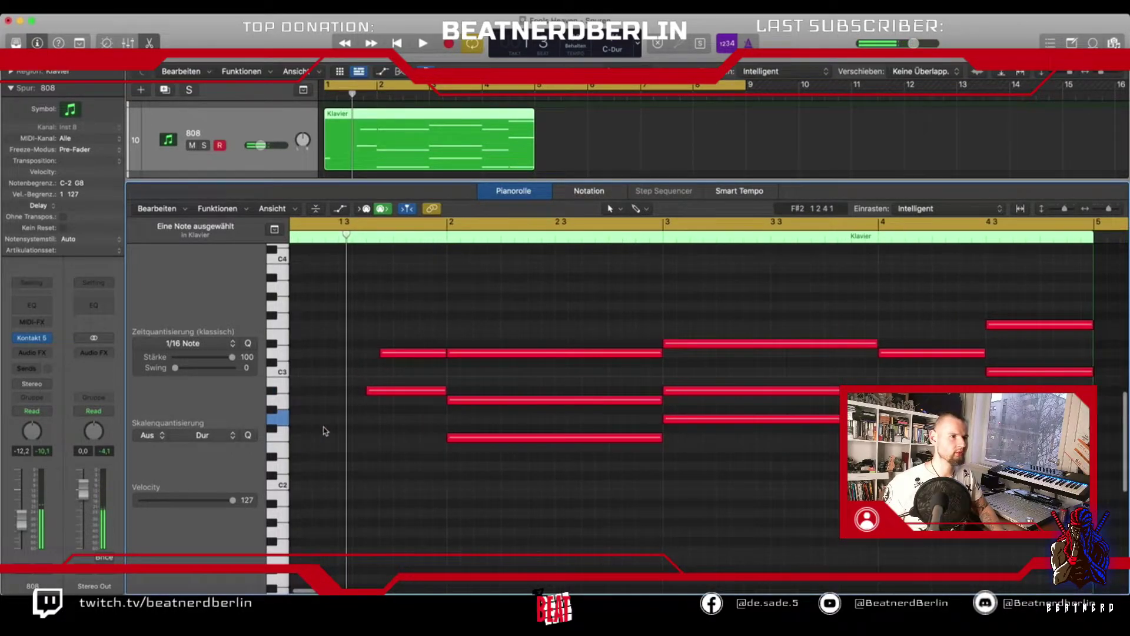
pyautogui.press('space')
pyautogui.press('space')
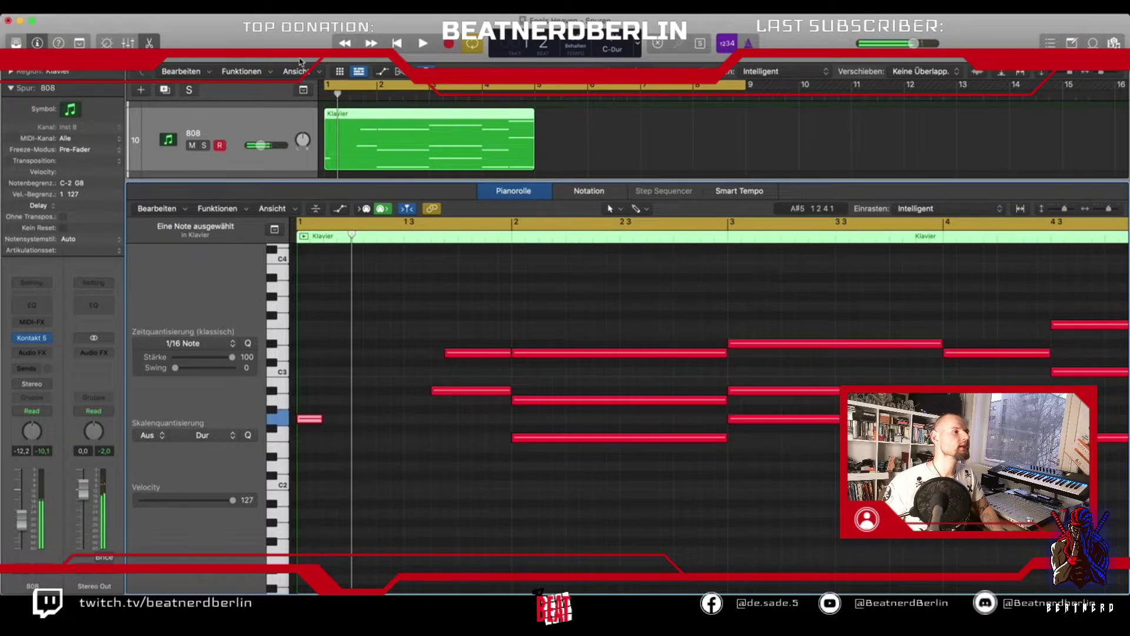
# Set the 808 volume to -8.6 dB, lower the Klavier volume and set Audio 3 to -4.9 dB.
pyautogui.press('e')
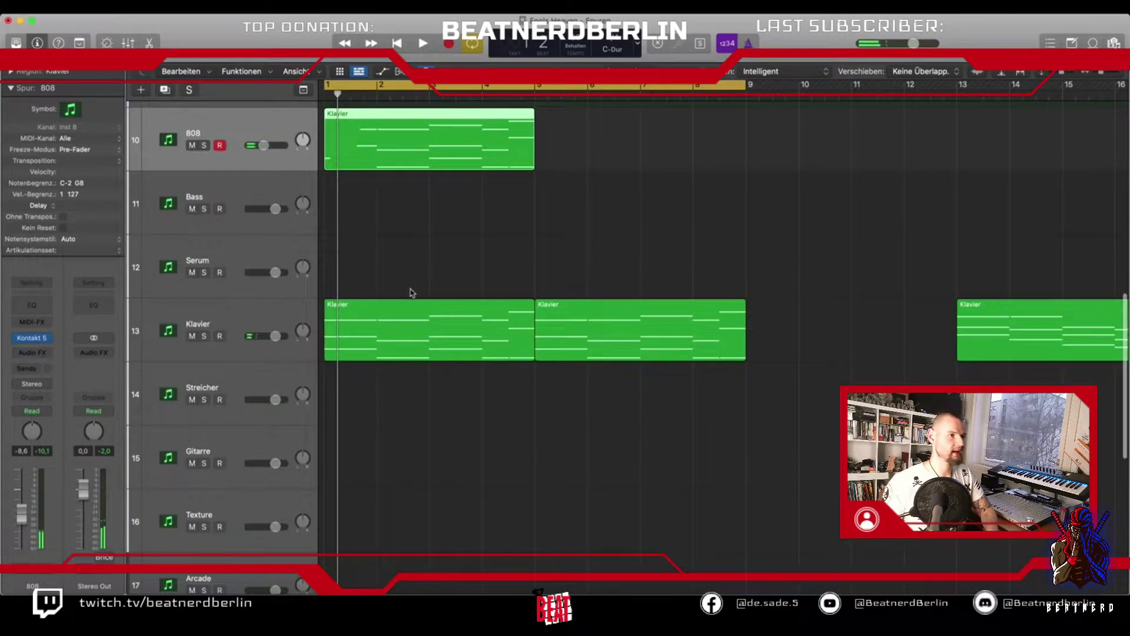
pyautogui.scroll(-1, 226, 294)
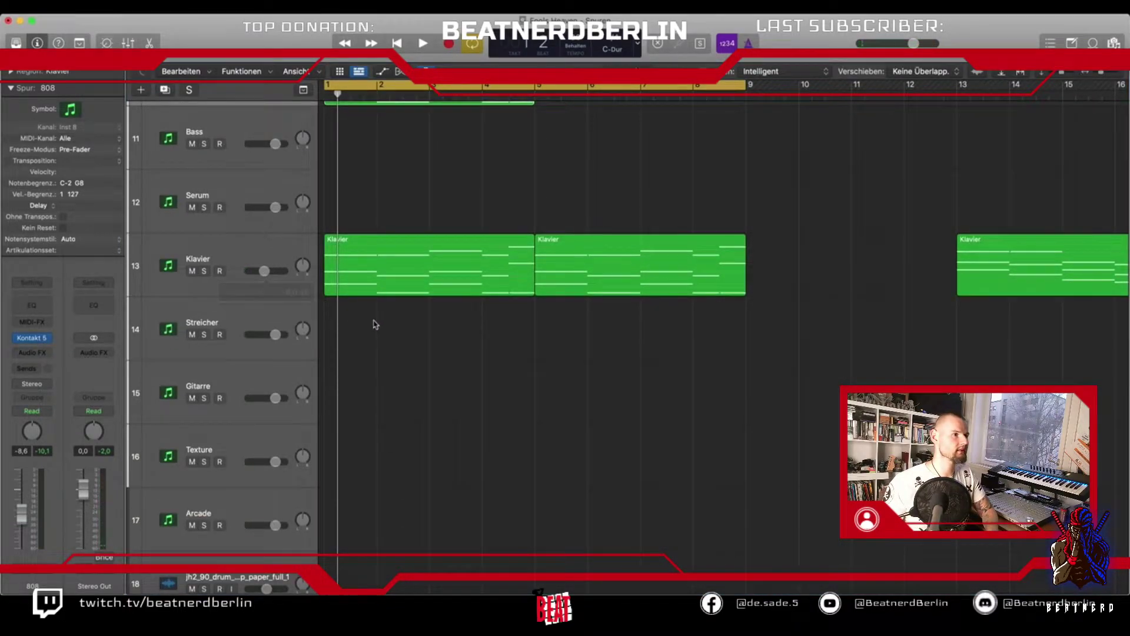
pyautogui.scroll(-5, 371, 323)
pyautogui.moveTo(274, 509); pyautogui.dragTo(266, 510)
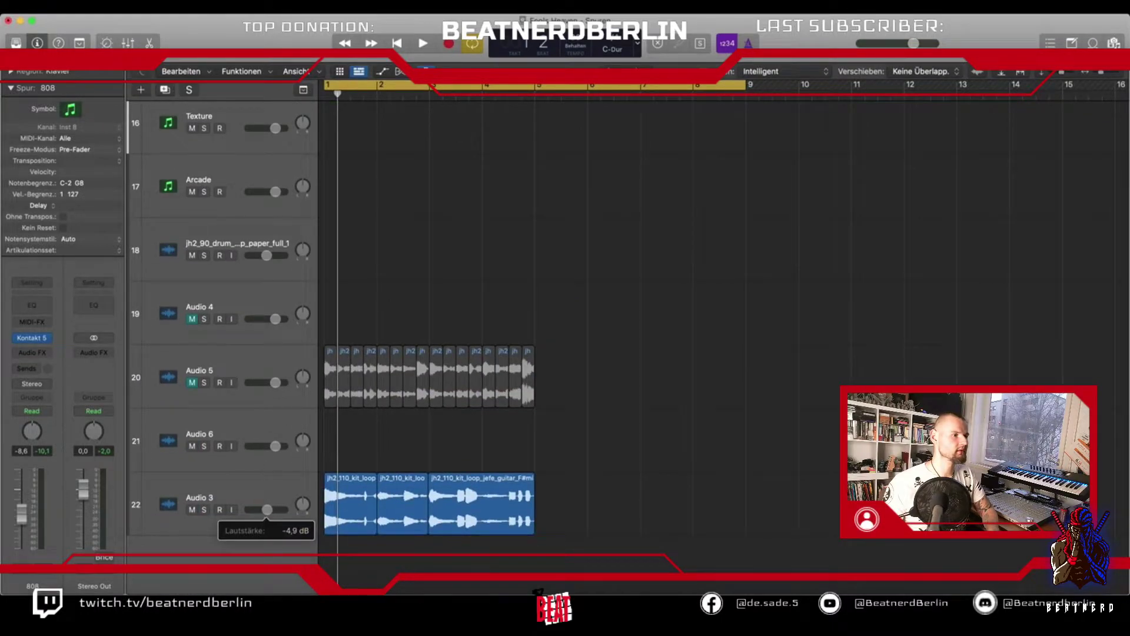
pyautogui.press('e')
pyautogui.press('e')
pyautogui.scroll(6, 374, 295)
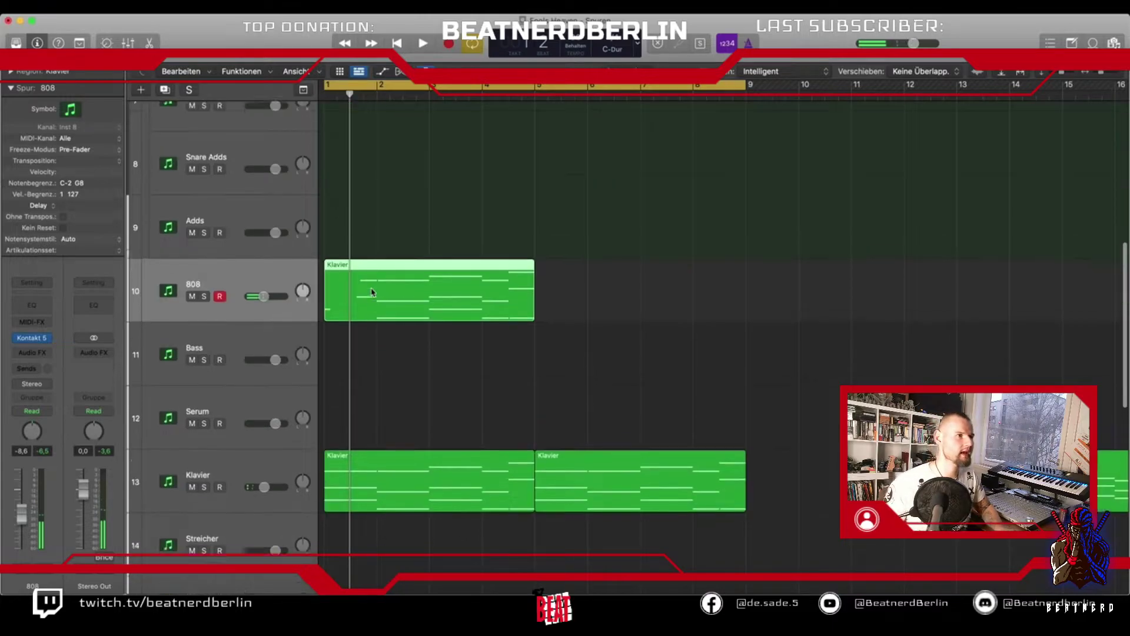
# In bar 1 of the 808 region, duplicate the short G2 note as a second G2 and a D3 at 1 2 2 1, and lengthen the second G2.
pyautogui.doubleClick(373, 423)
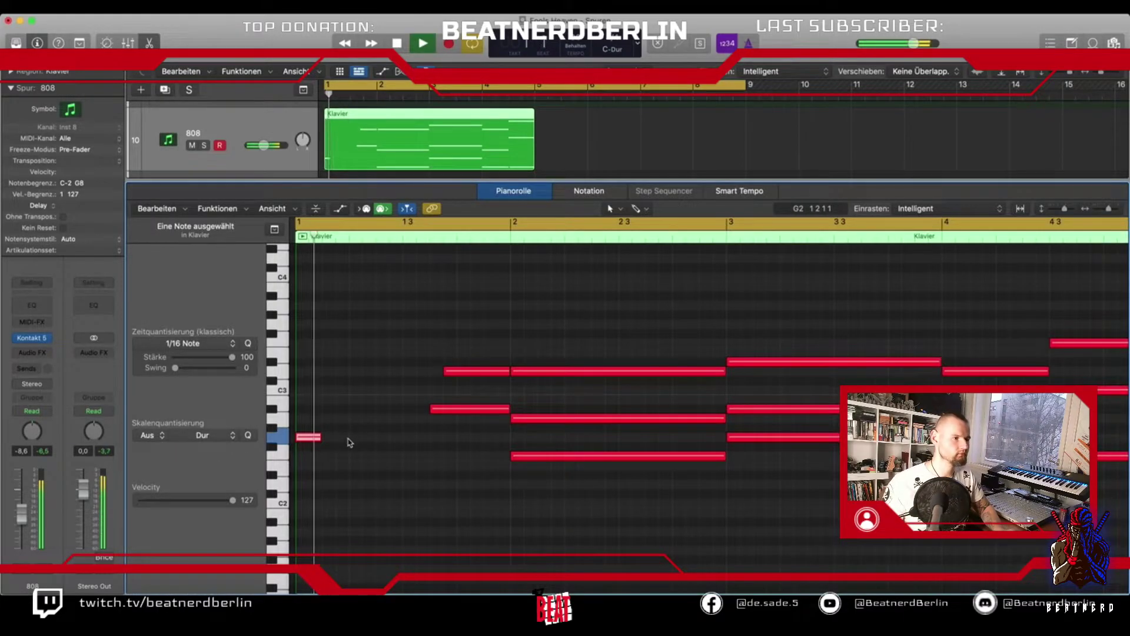
pyautogui.moveTo(313, 442); pyautogui.dragTo(354, 439)
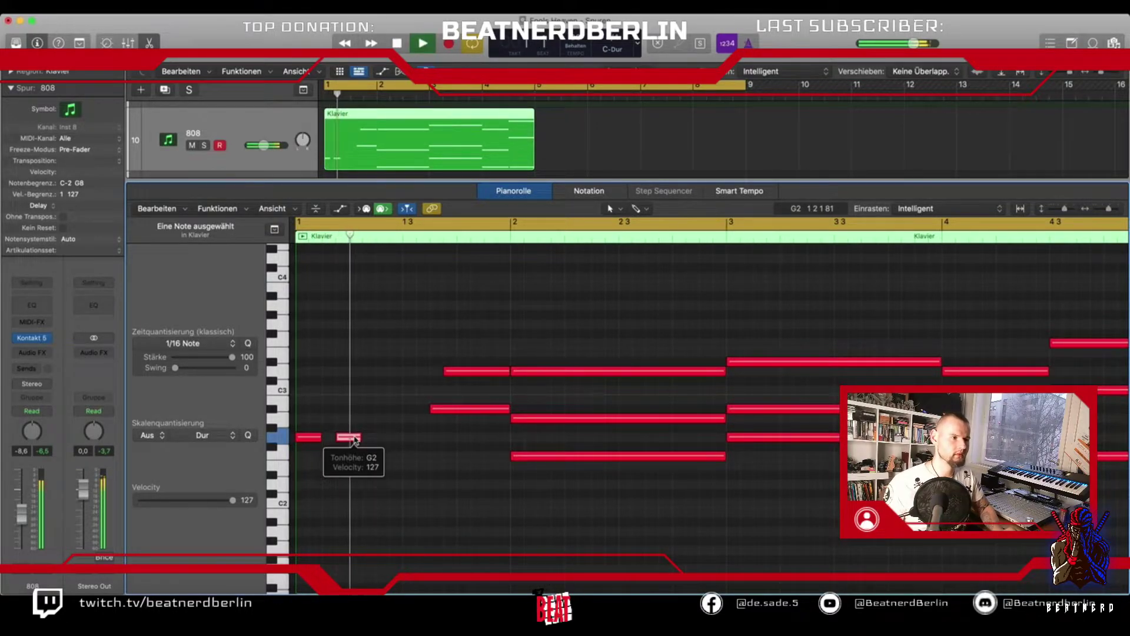
pyautogui.keyDown('super'); pyautogui.click(375, 371); pyautogui.keyUp('super')
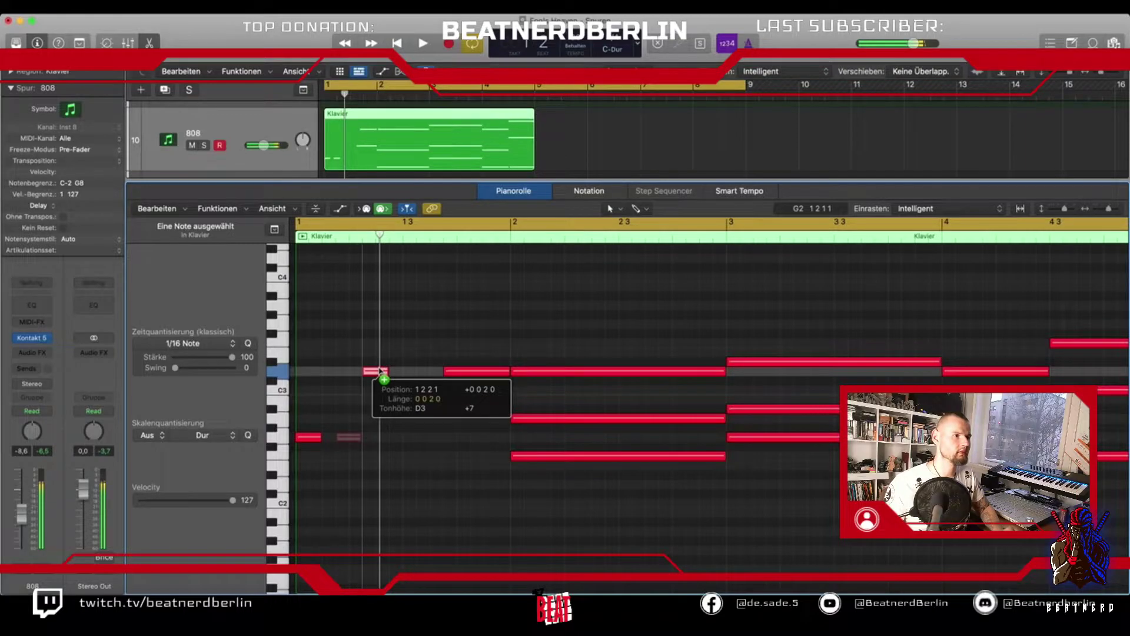
pyautogui.press('space')
pyautogui.press('space')
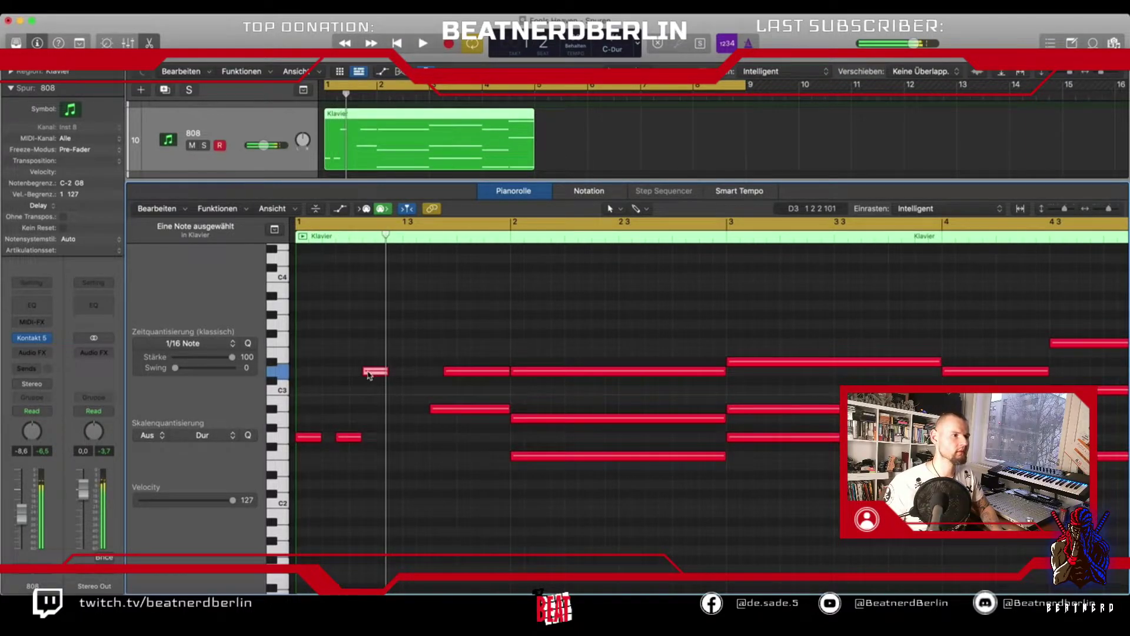
pyautogui.moveTo(361, 435); pyautogui.dragTo(368, 441)
pyautogui.moveTo(372, 439); pyautogui.dragTo(373, 439)
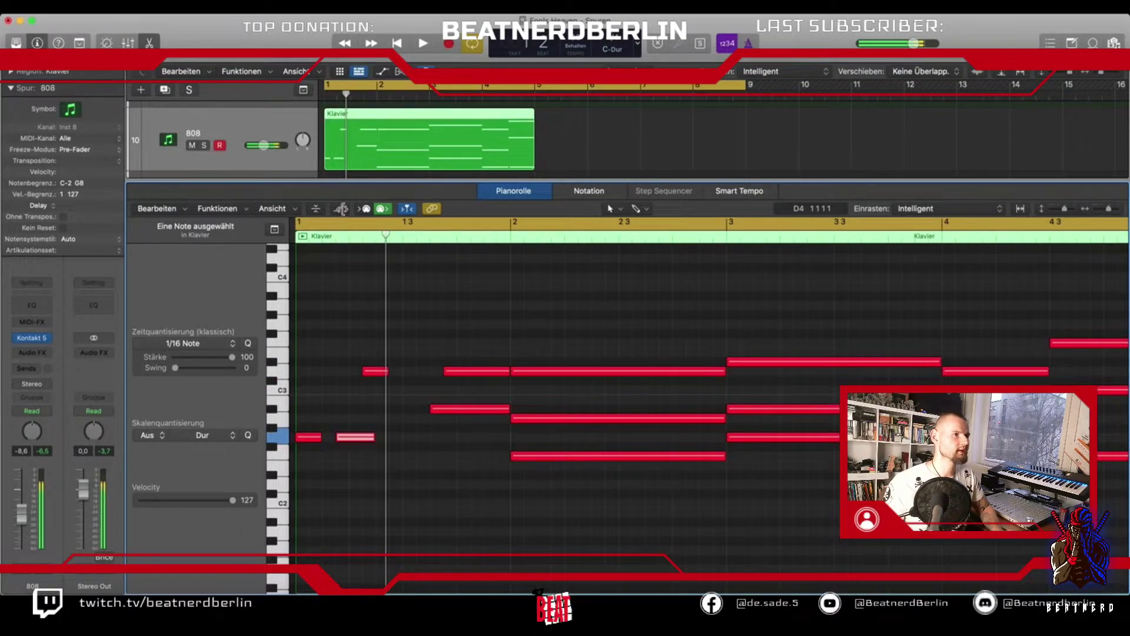
# Play the 808 line with the 808 - Mask Tape instrument open in Kontakt to check its sound and glide, and close the instrument.
pyautogui.click(32, 338)
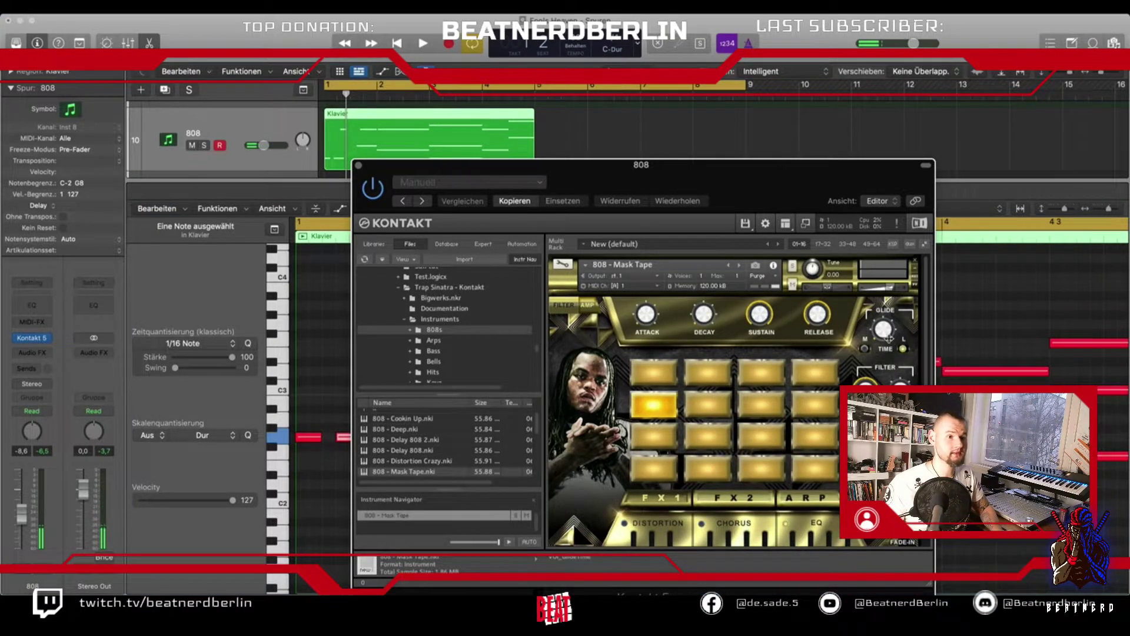
pyautogui.press('space')
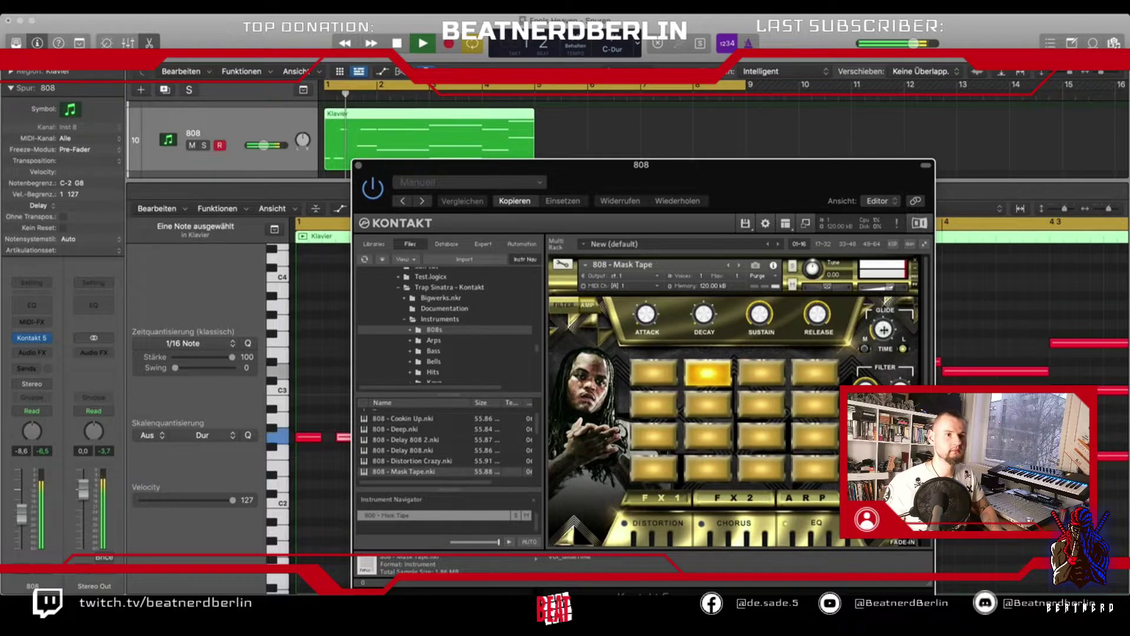
pyautogui.press('space')
pyautogui.press('e')
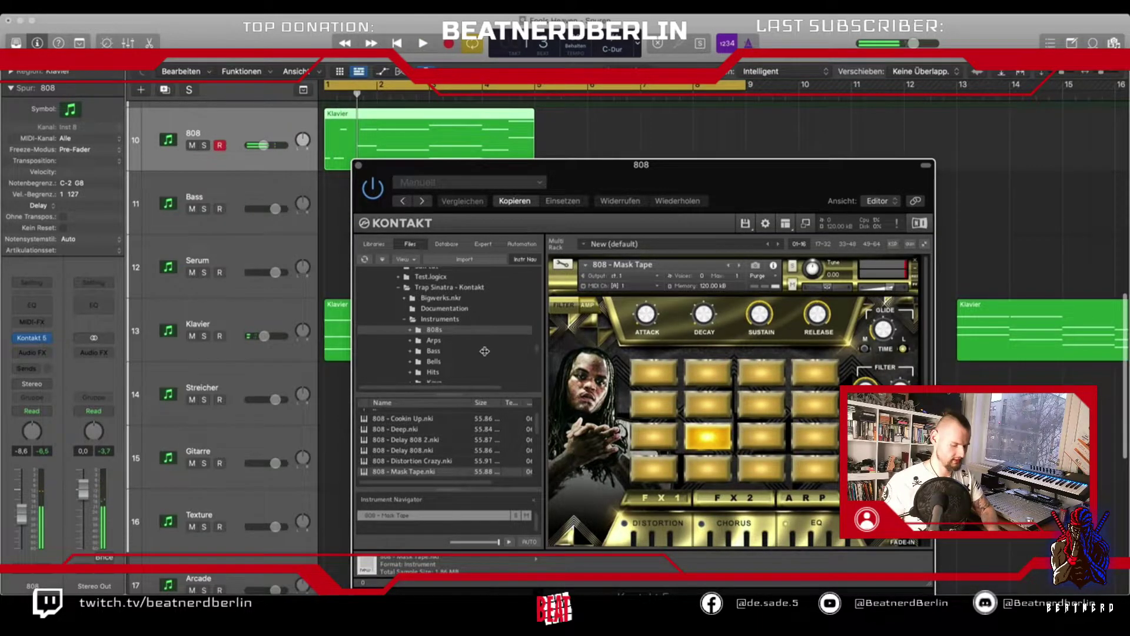
pyautogui.press('e')
pyautogui.click(358, 166)
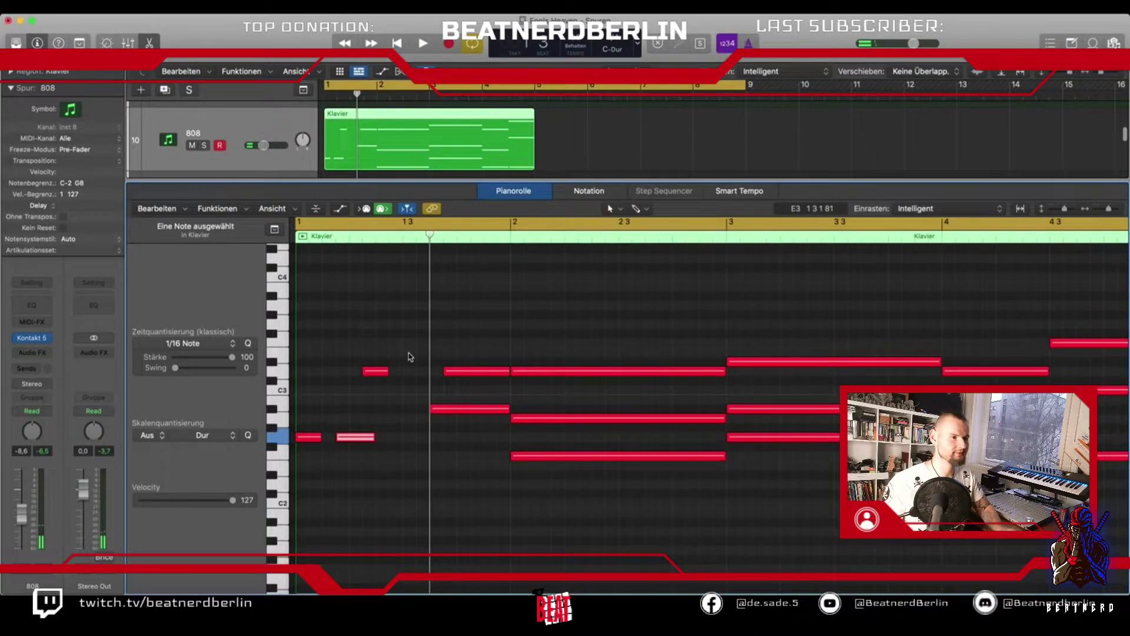
# Delay the start of bar 1's last lower note to 1 4 3 1, delete the long D3 above it and play the line back.
pyautogui.press('space')
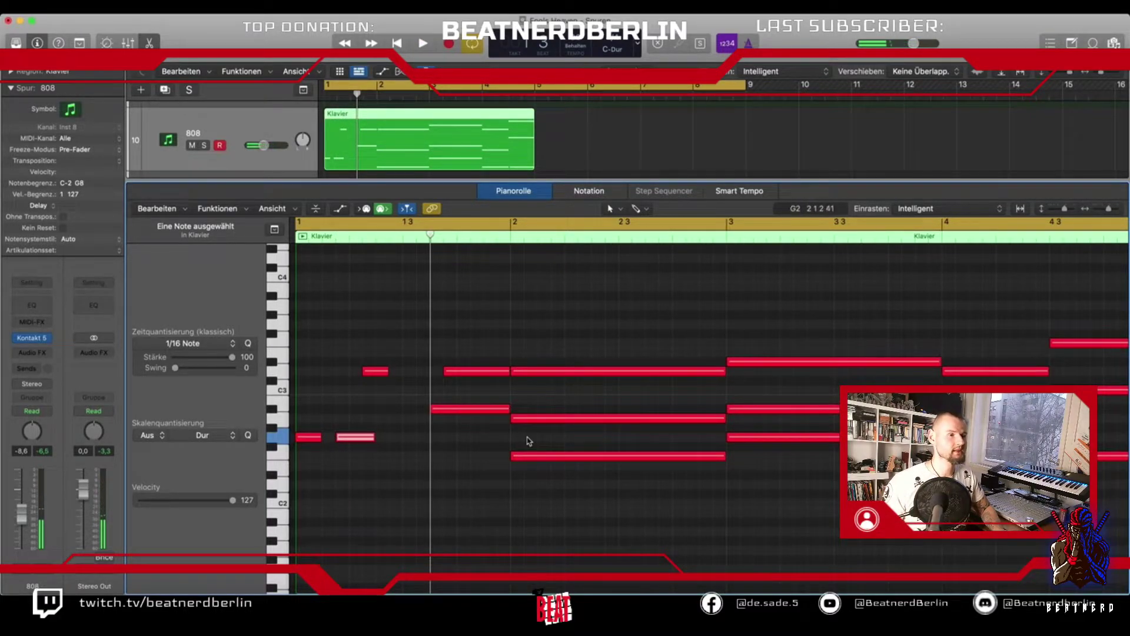
pyautogui.moveTo(434, 407); pyautogui.dragTo(486, 406)
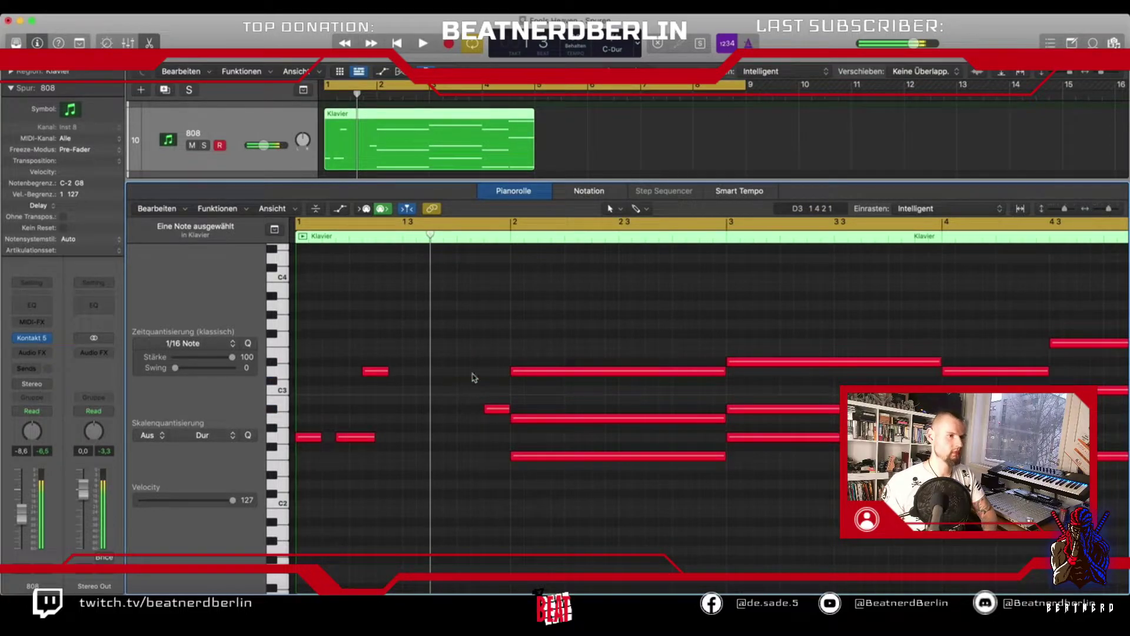
pyautogui.press('space')
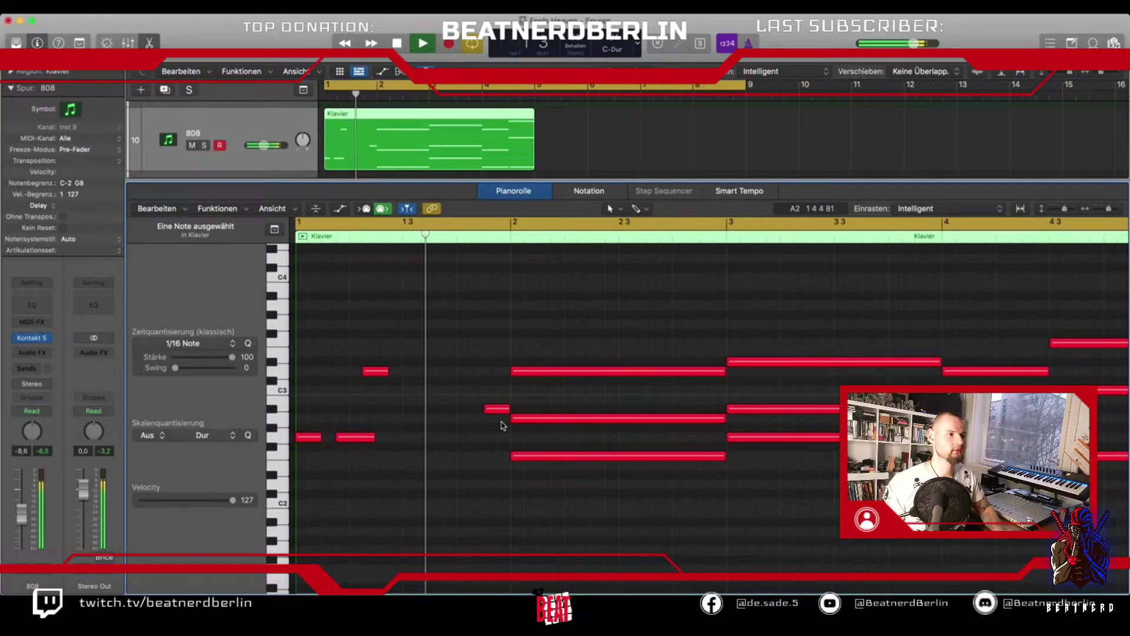
# Trim the starts of the A2 and D3 chord notes in bar 2 so both begin around mid-bar, and audition them.
pyautogui.press('space')
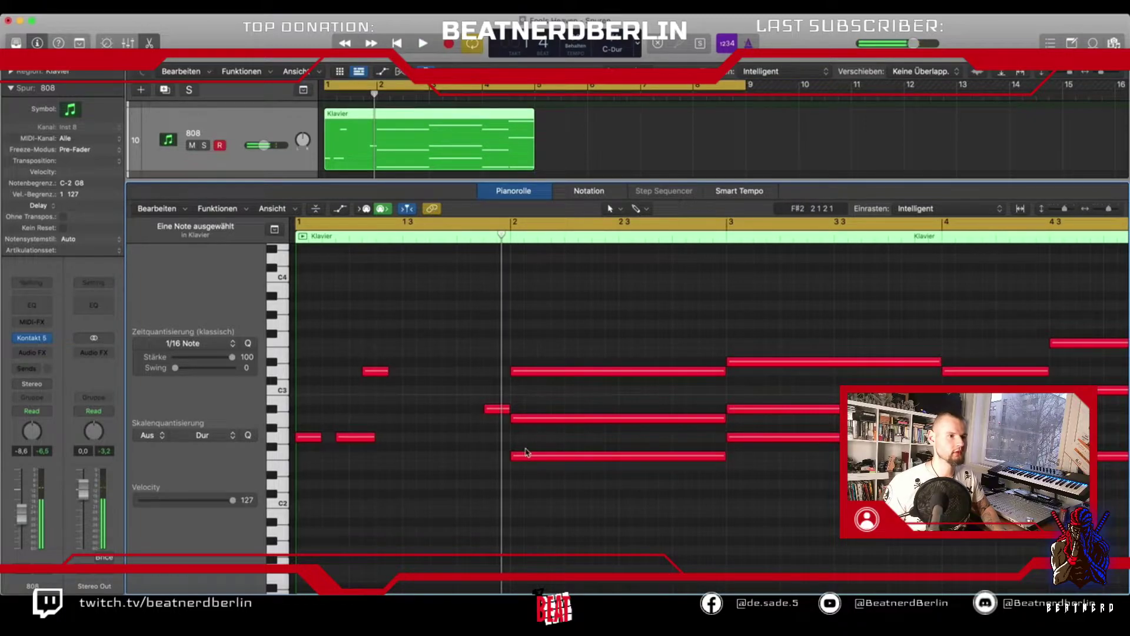
pyautogui.click(519, 418)
pyautogui.moveTo(513, 419); pyautogui.dragTo(620, 419)
pyautogui.moveTo(514, 372); pyautogui.dragTo(646, 371)
pyautogui.press('space')
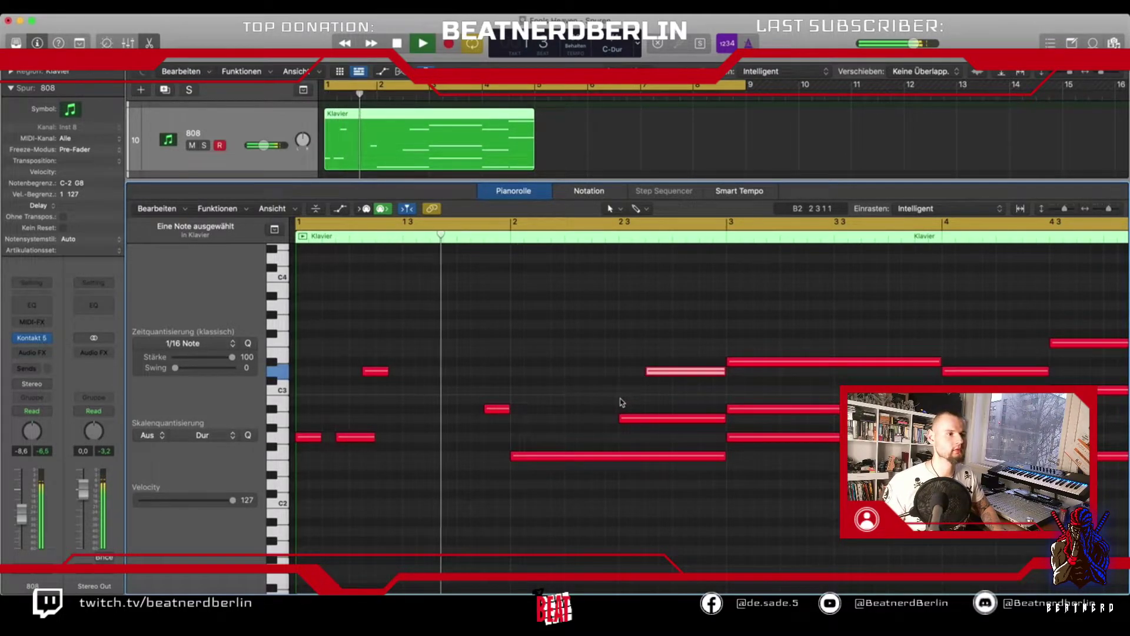
pyautogui.press('space')
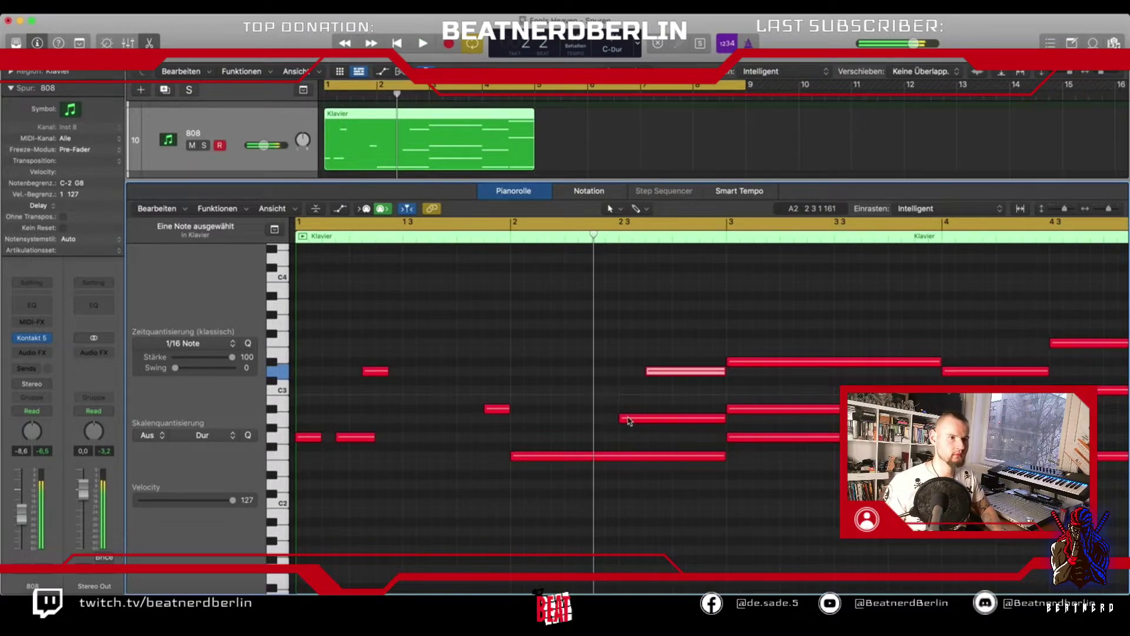
# Move the trimmed D3 note up to F3 at the middle of bar 2, delete the A2 note, and play the result.
pyautogui.click(616, 454)
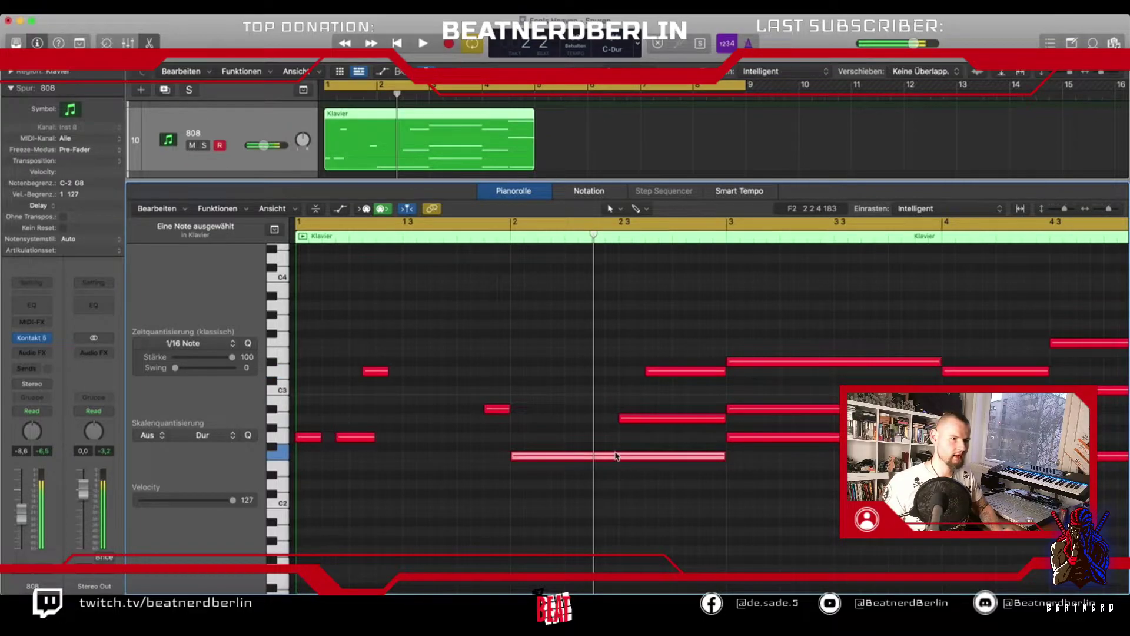
pyautogui.click(661, 372)
pyautogui.moveTo(663, 372); pyautogui.dragTo(638, 345)
pyautogui.click(635, 419)
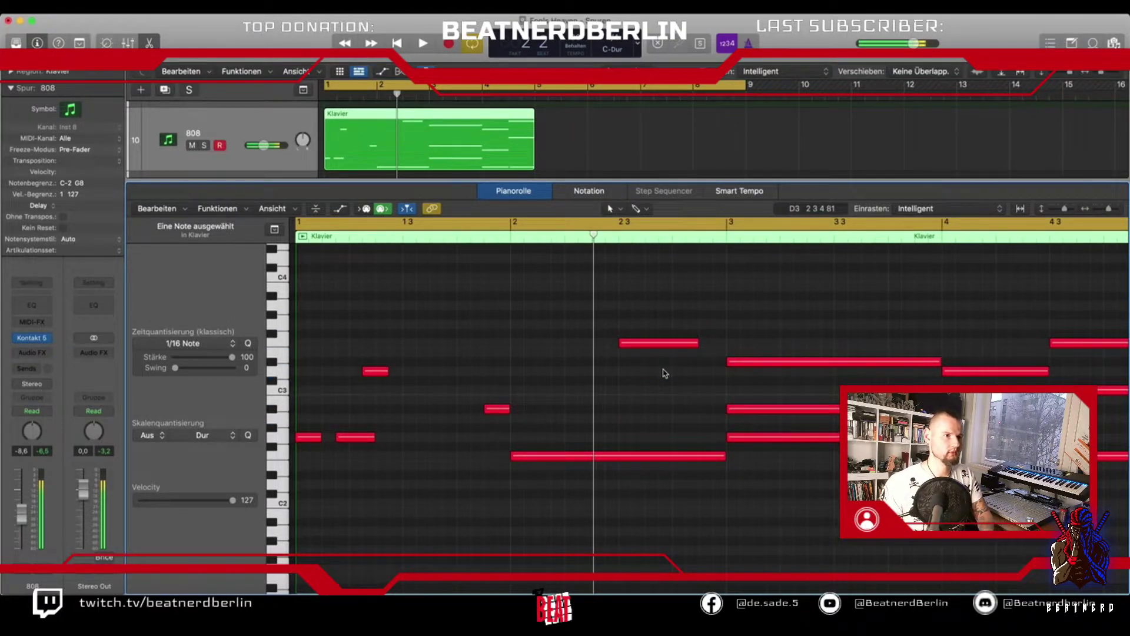
pyautogui.press('space')
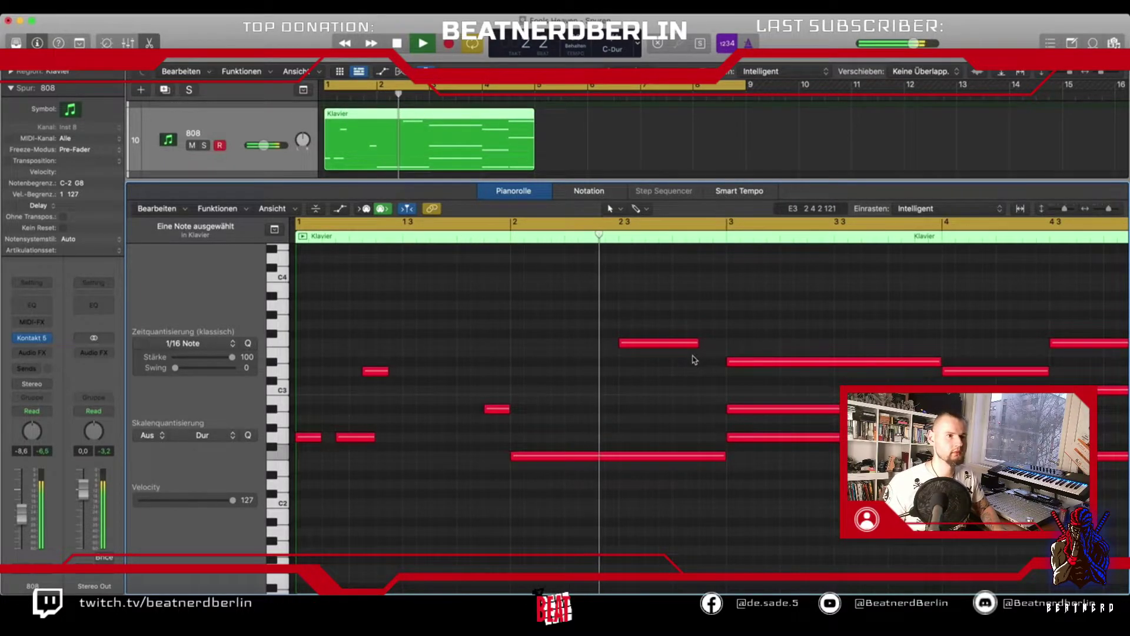
# Turn the F3 note into a descending run of F3, E3 and D3 filling the second half of bar 2.
pyautogui.press('space')
pyautogui.moveTo(697, 344); pyautogui.dragTo(717, 373)
pyautogui.doubleClick(595, 242)
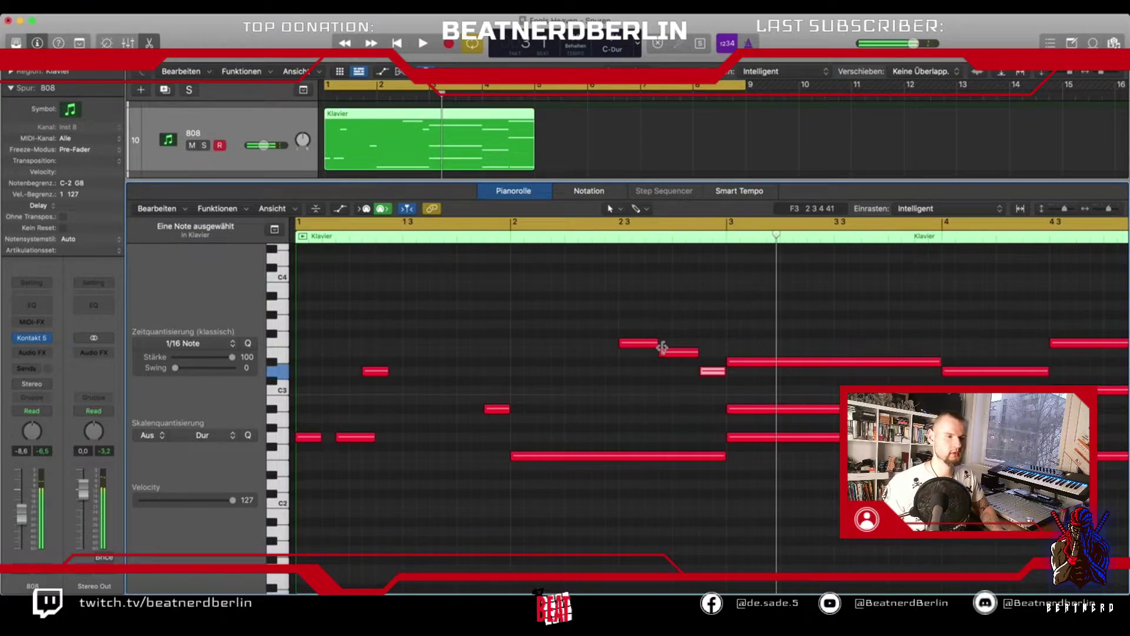
# Delete the upper chord notes in bars 3 and 4, keeping only the lowest bass notes.
pyautogui.hscroll(3, 663, 347)
pyautogui.moveTo(661, 353); pyautogui.dragTo(716, 409)
pyautogui.press('Delete')
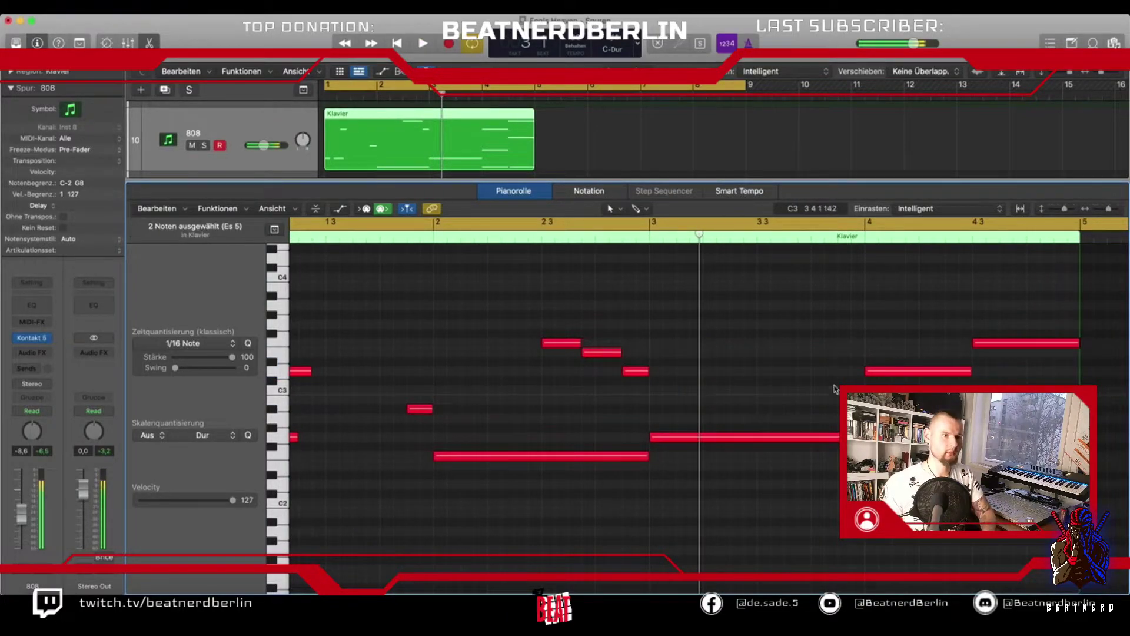
pyautogui.moveTo(921, 339); pyautogui.dragTo(984, 378)
pyautogui.press('Delete')
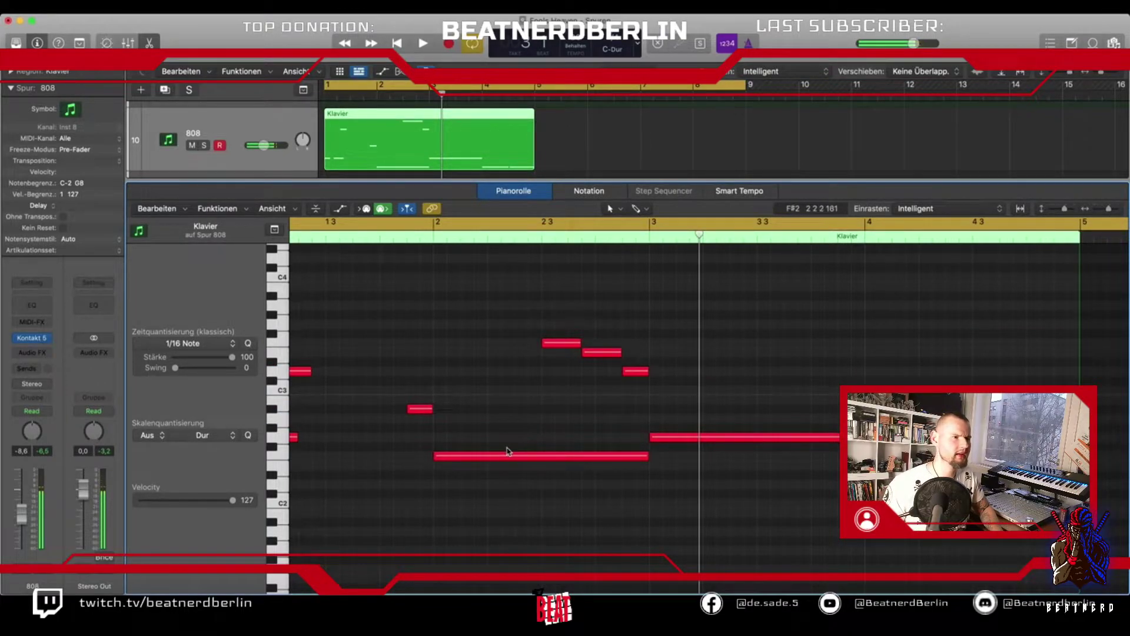
# Shorten the long F2 note at the start of bar 2 to length 0 0 2 0 and place a copy shortly after it.
pyautogui.hscroll(-3, 511, 452)
pyautogui.moveTo(725, 455); pyautogui.dragTo(536, 460)
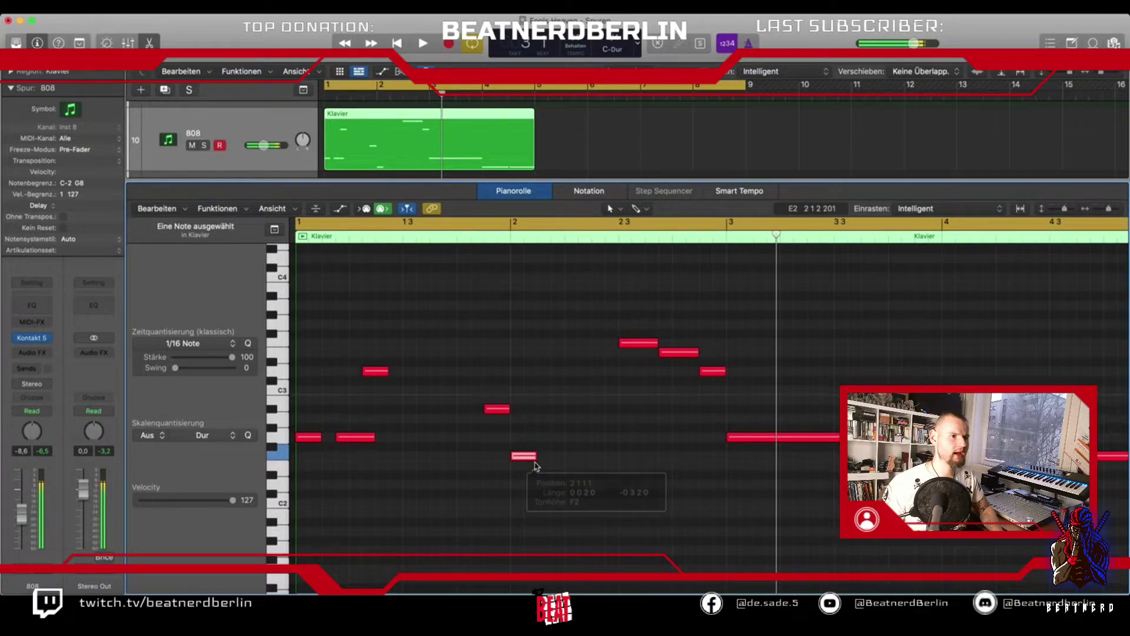
pyautogui.moveTo(536, 457); pyautogui.dragTo(566, 461)
pyautogui.press('space')
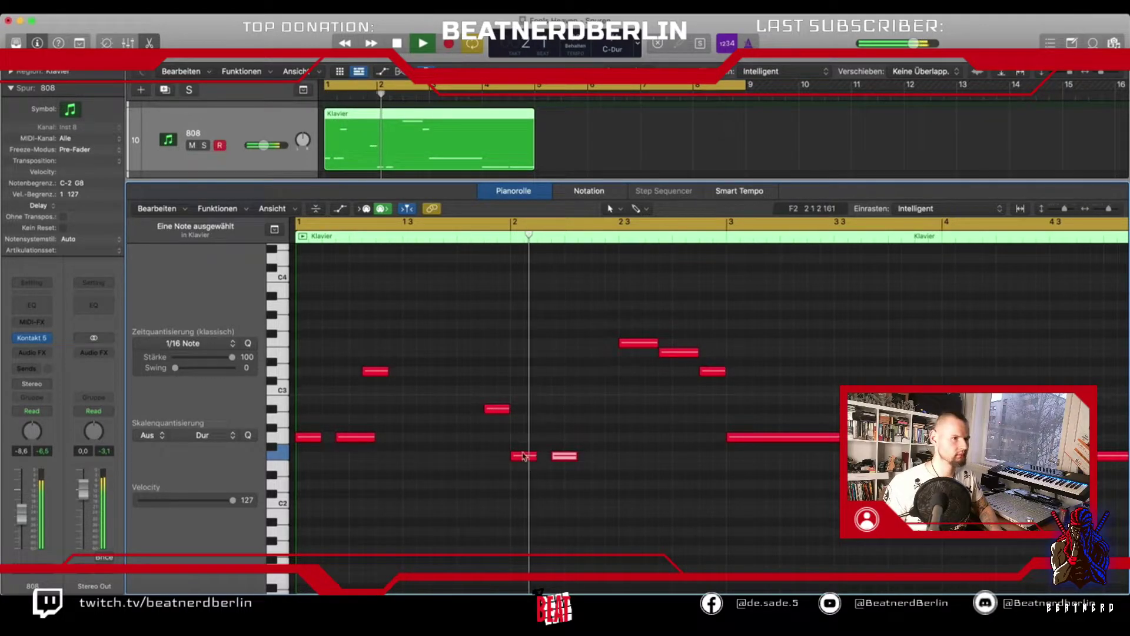
# Extend the A#2 note before bar 2 to start at 1 4 2 1 with length 0 0 3 0, and audition it.
pyautogui.press('space')
pyautogui.moveTo(495, 409)
pyautogui.mouseDown()
pyautogui.moveTo(484, 411)
pyautogui.moveTo(508, 412)
pyautogui.mouseUp()
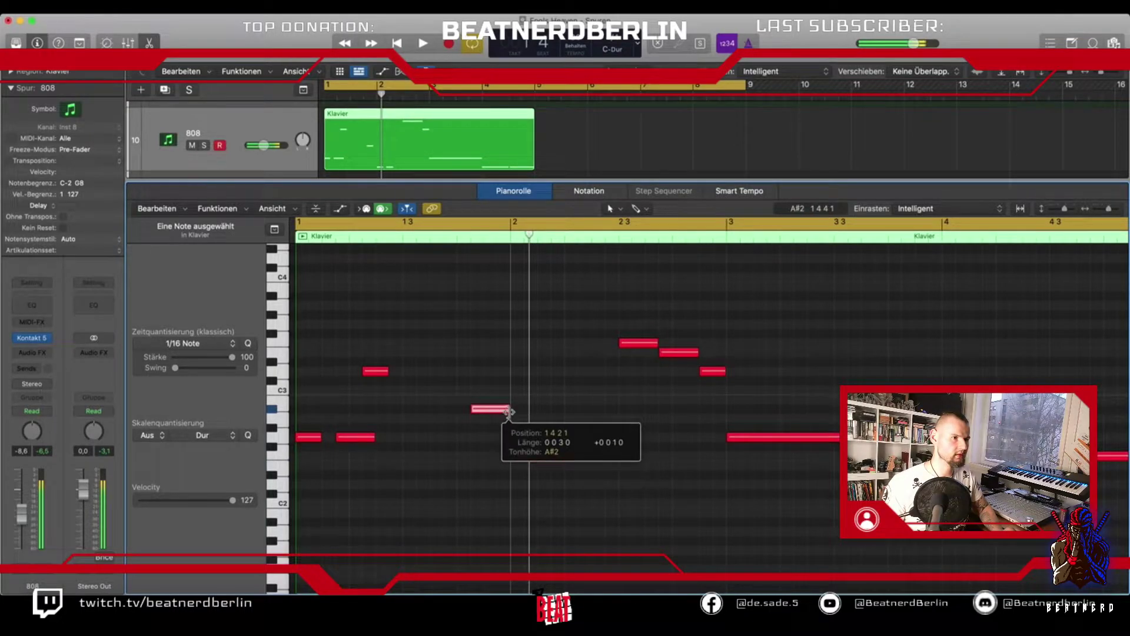
pyautogui.press('space')
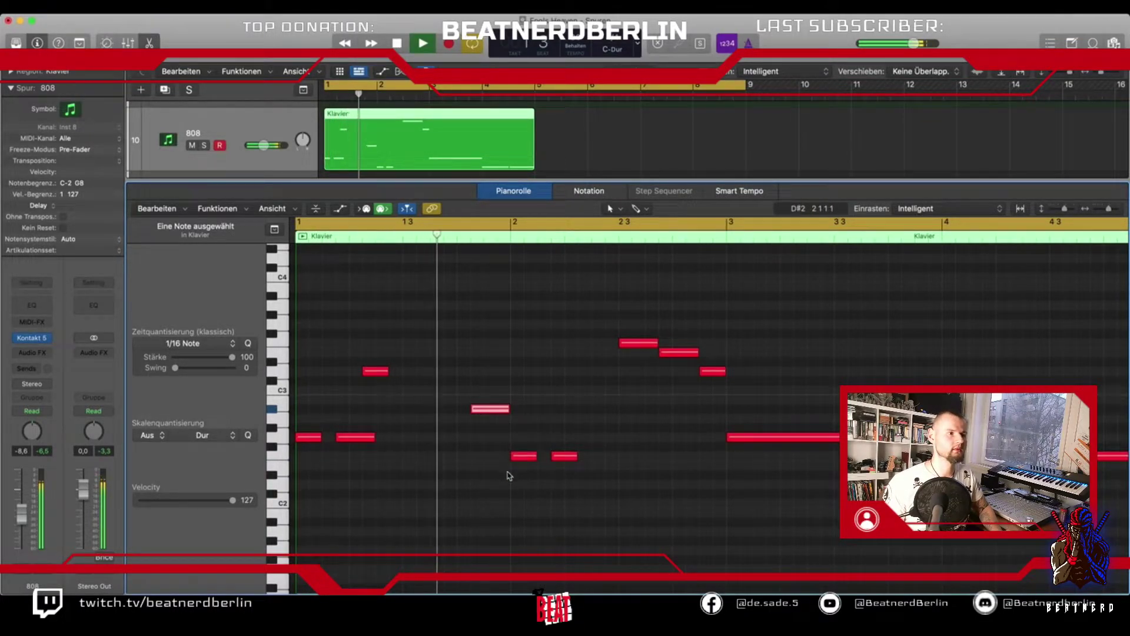
# Shorten the A#2 note at the end of bar 1, fill the remaining gap up to bar 2 with a G2 note, and audition it.
pyautogui.press('space')
pyautogui.moveTo(505, 411); pyautogui.dragTo(506, 436)
pyautogui.press('space')
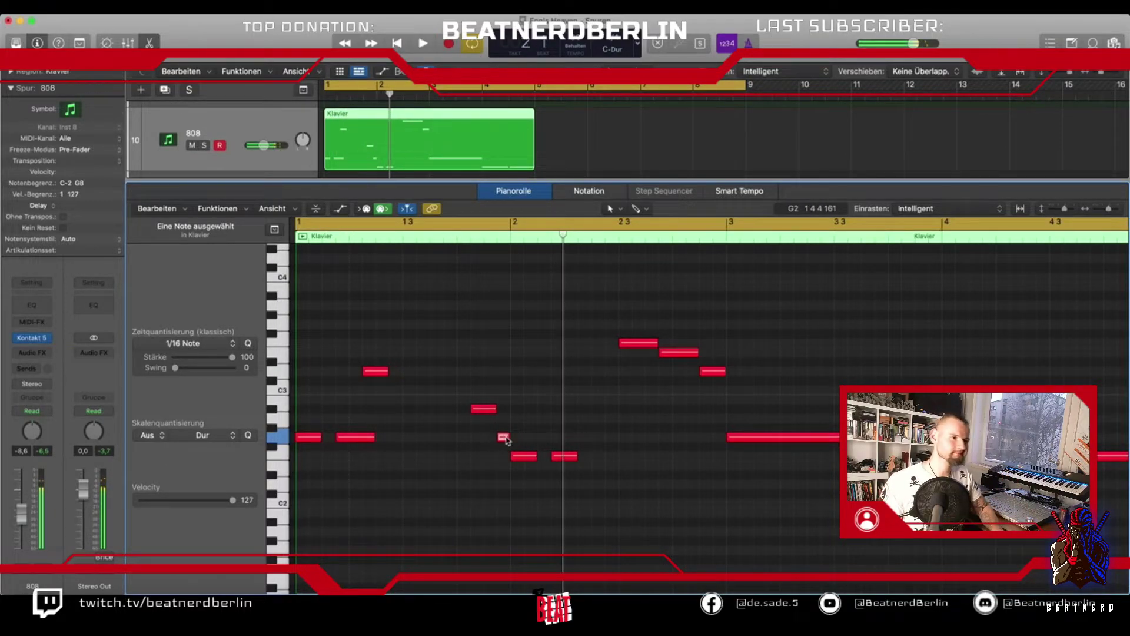
pyautogui.moveTo(505, 439)
pyautogui.mouseDown()
pyautogui.moveTo(486, 406)
pyautogui.moveTo(495, 442)
pyautogui.mouseUp()
pyautogui.press('space')
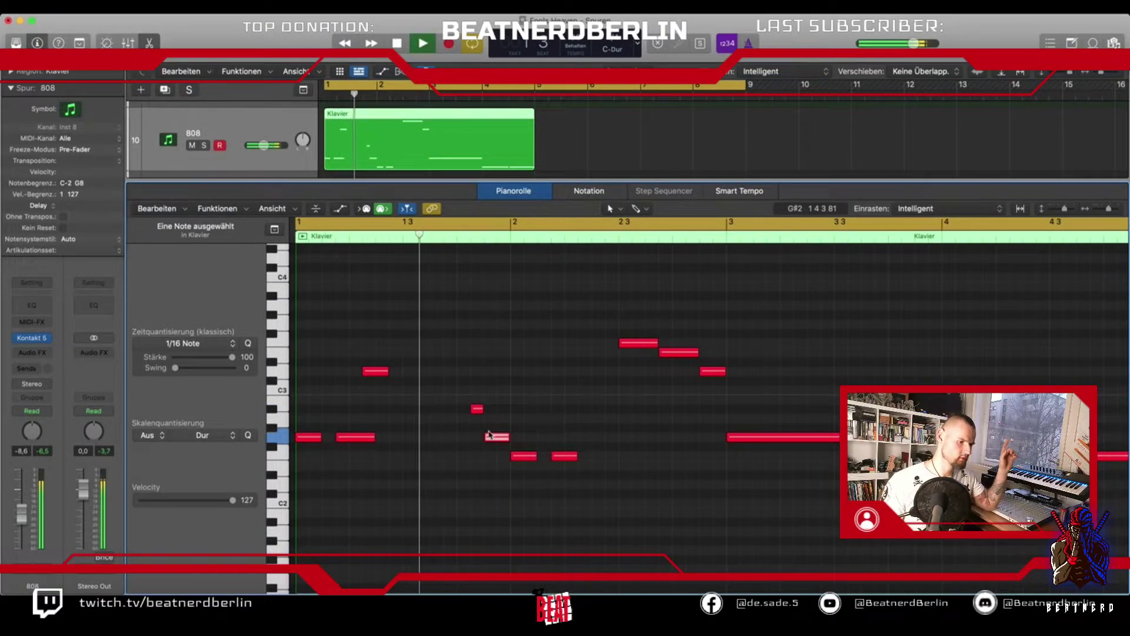
pyautogui.press('space')
# Lower the middle note of the descending run in bar 2 from E3 to D#3 and play it back.
pyautogui.press('space')
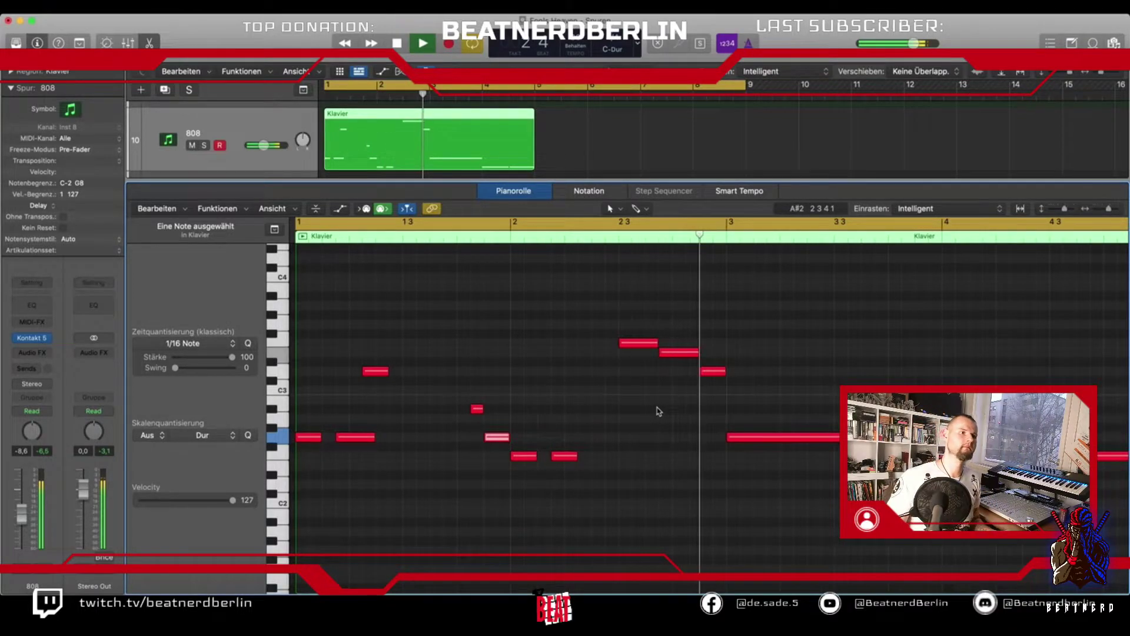
pyautogui.press('space')
pyautogui.moveTo(667, 354); pyautogui.dragTo(668, 363)
pyautogui.press('space')
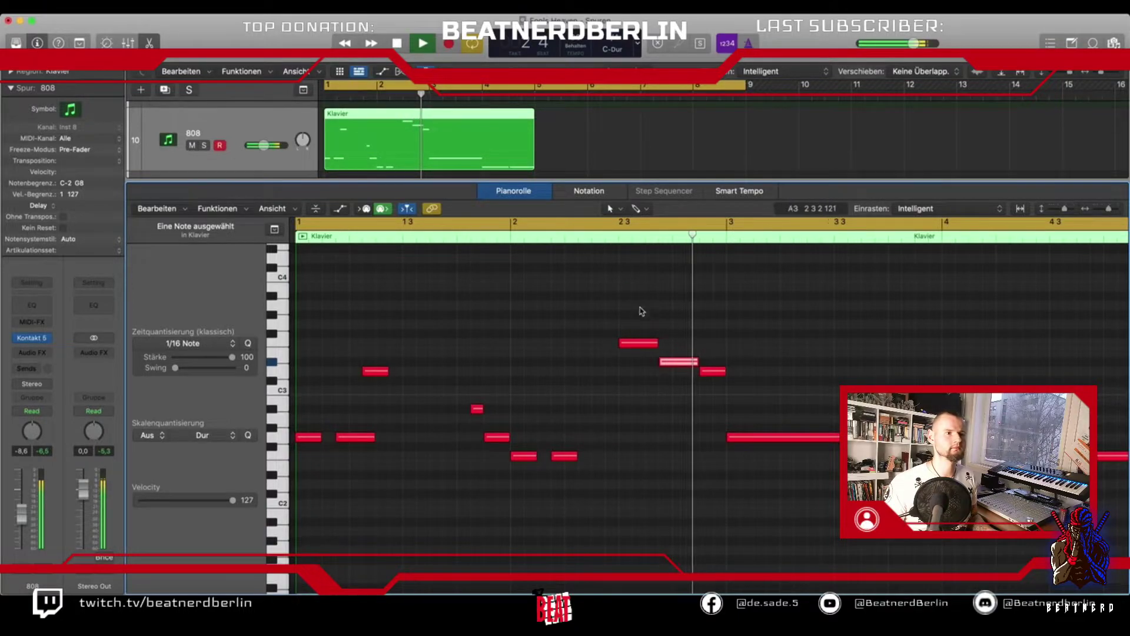
# Replace the long G2 note in bar 3 with a shortened G2 note followed by two short G2 hits, and play the pattern.
pyautogui.press('space')
pyautogui.hscroll(3, 715, 402)
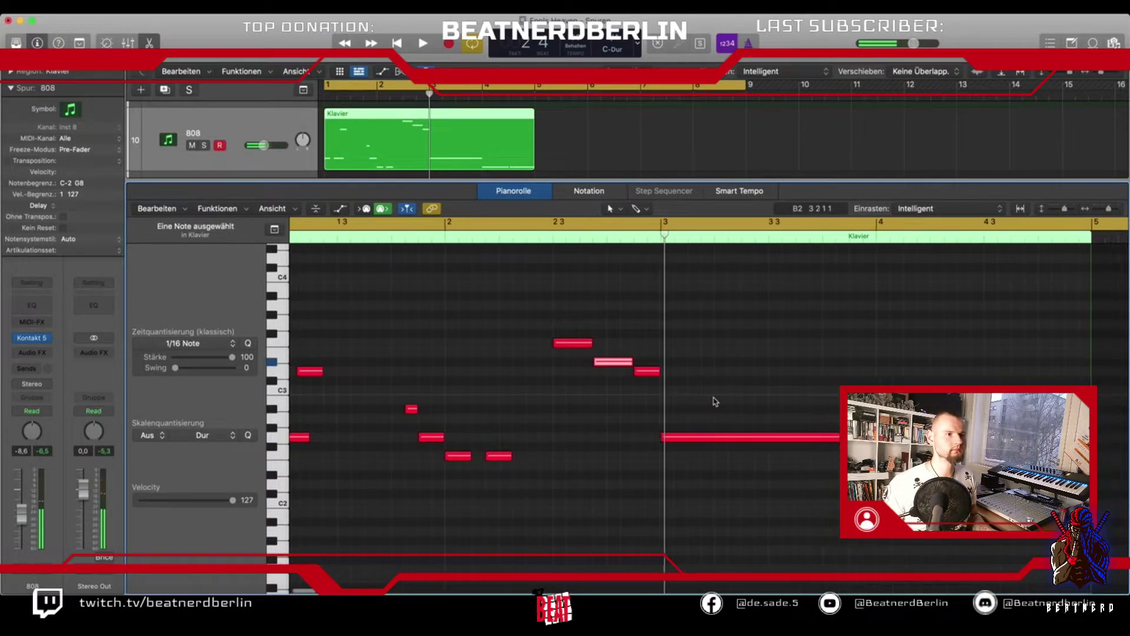
pyautogui.press('space')
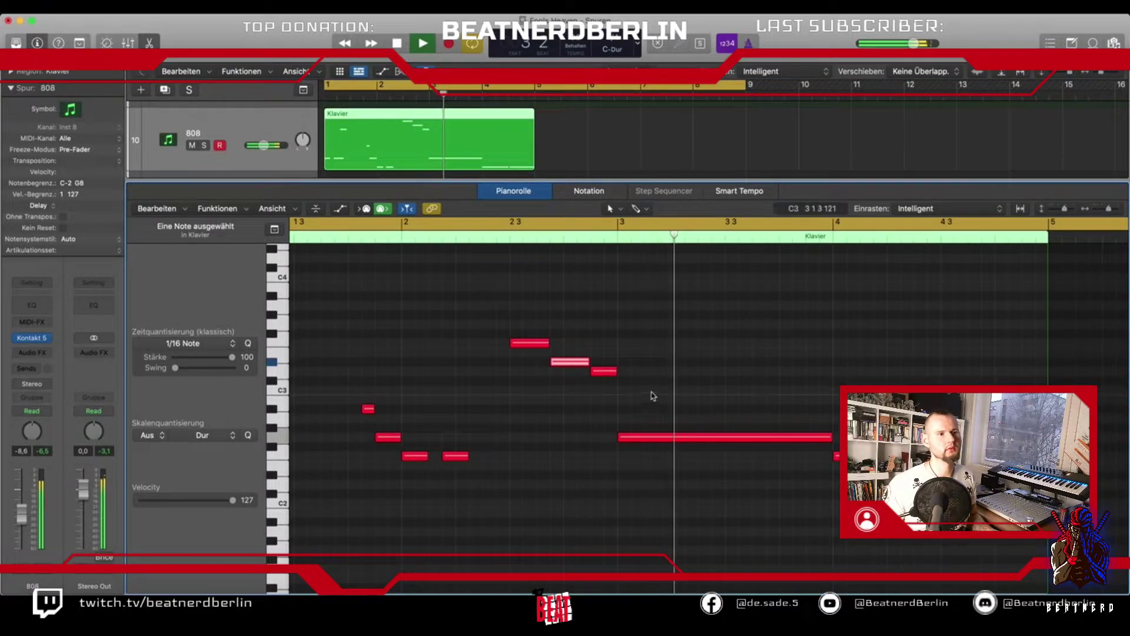
pyautogui.press('space')
pyautogui.moveTo(828, 437)
pyautogui.mouseDown()
pyautogui.moveTo(648, 437)
pyautogui.moveTo(808, 442)
pyautogui.mouseUp()
pyautogui.click(660, 441)
pyautogui.click(501, 242)
pyautogui.press('space')
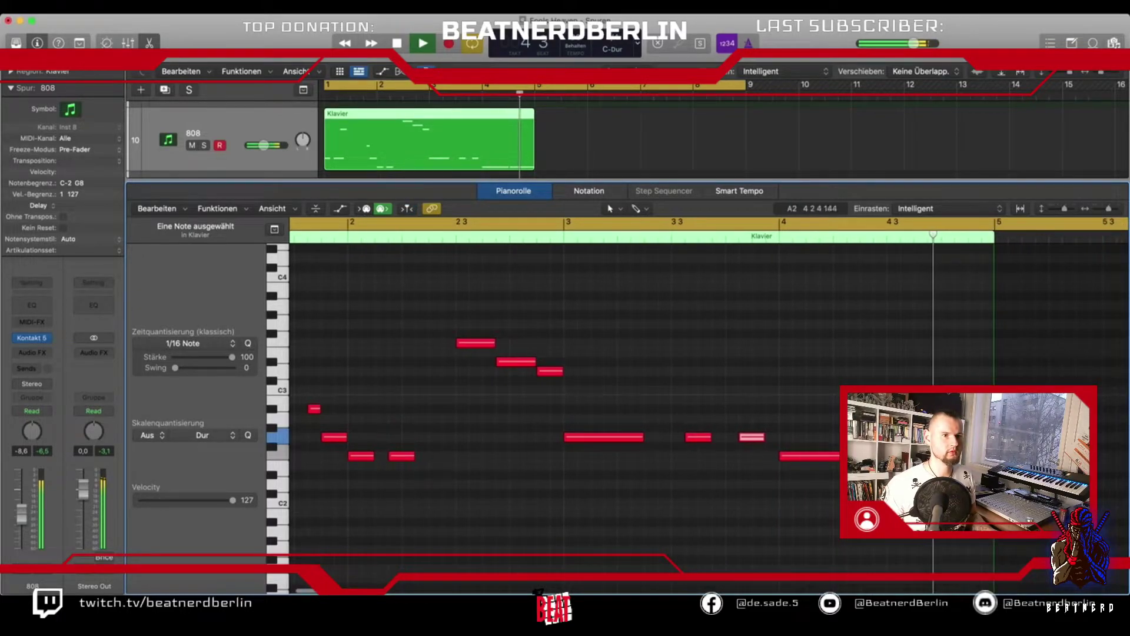
# Shorten the F2 note at the start of bar 4, add an F3 note ending around mid-bar, and audition them.
pyautogui.press('space')
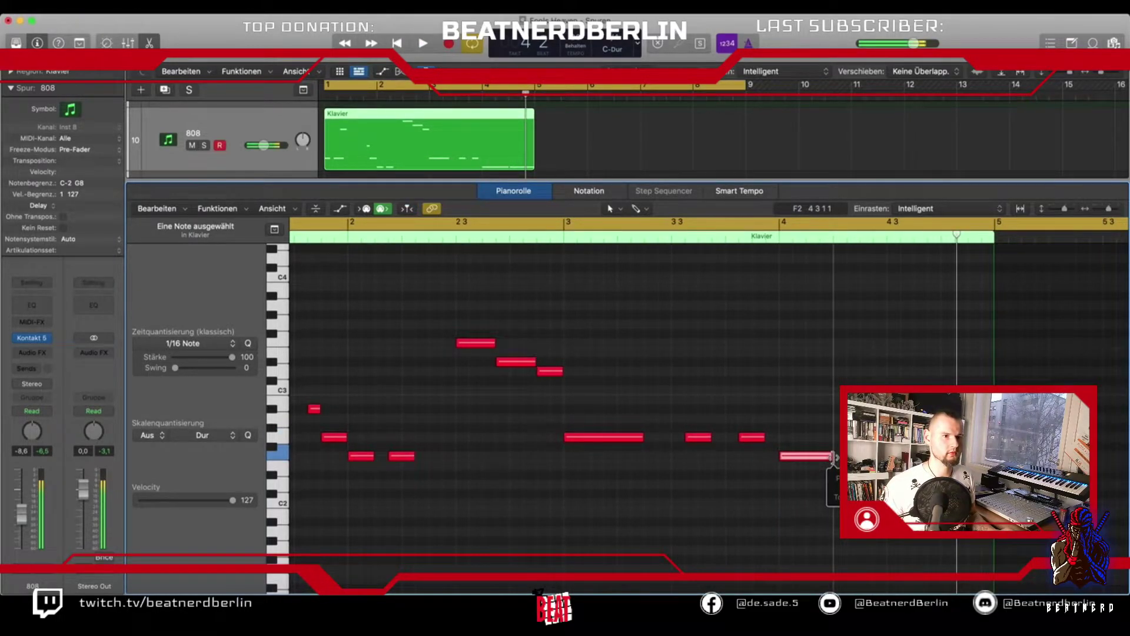
pyautogui.moveTo(822, 463); pyautogui.dragTo(821, 345)
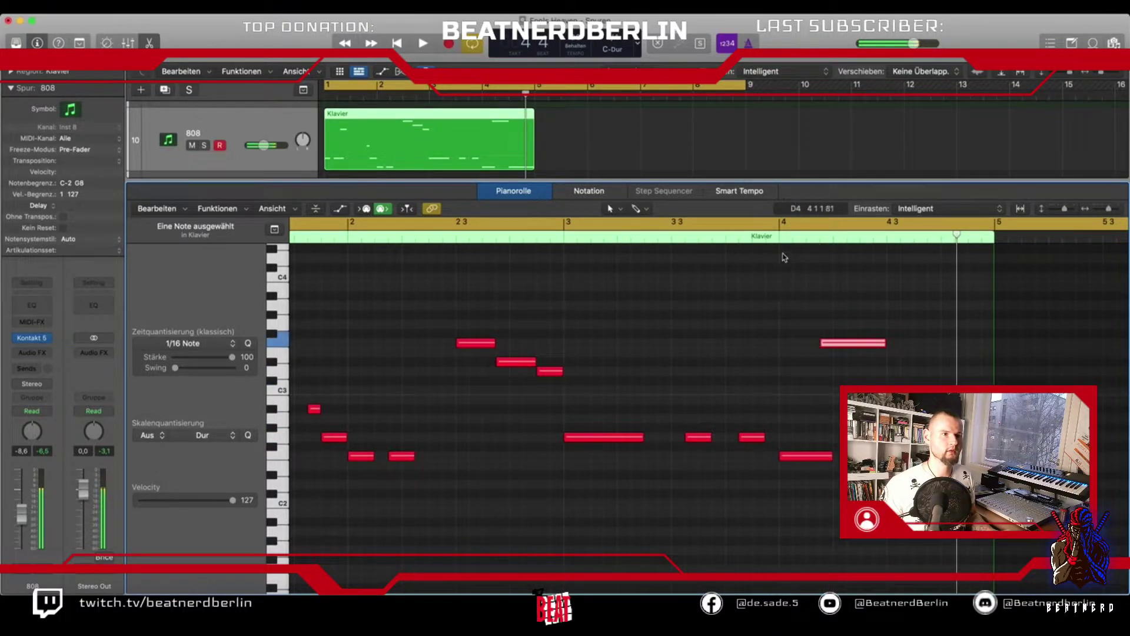
pyautogui.press('space')
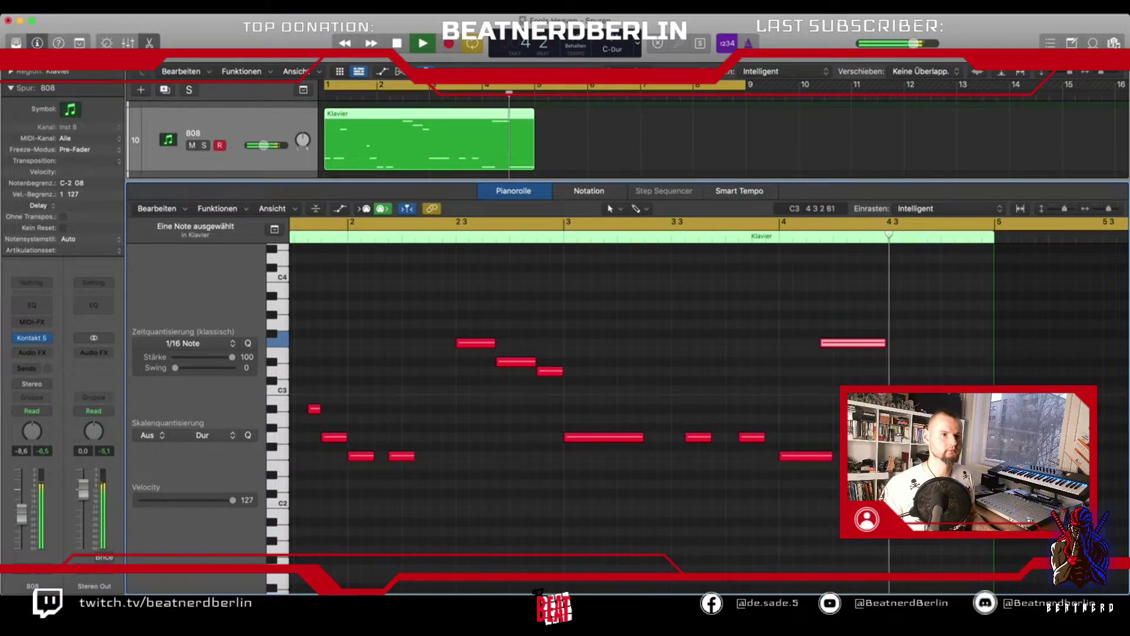
# Add an E3 note in the second half of bar 4, trim it to end at bar 5, and audition it.
pyautogui.moveTo(918, 380); pyautogui.dragTo(942, 357)
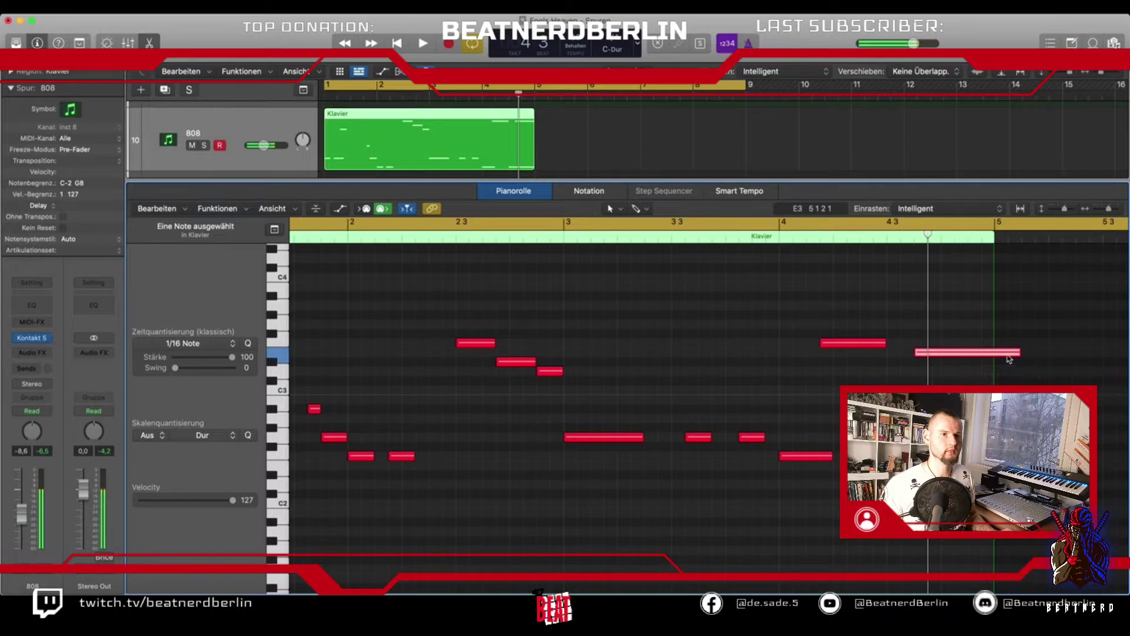
pyautogui.moveTo(1026, 359); pyautogui.dragTo(994, 358)
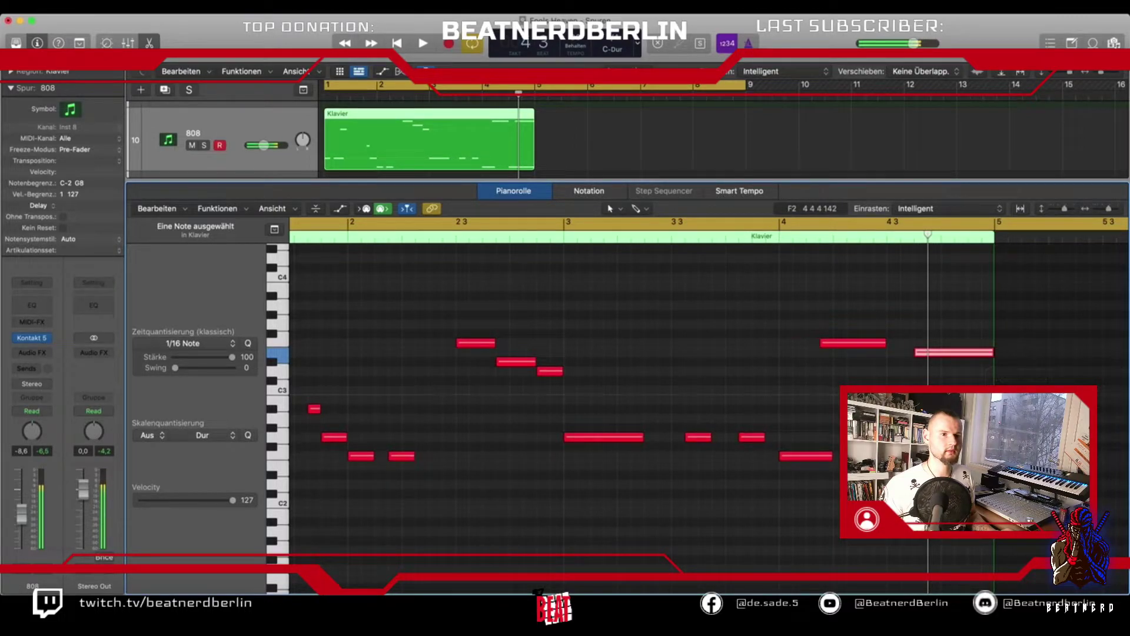
pyautogui.click(954, 452)
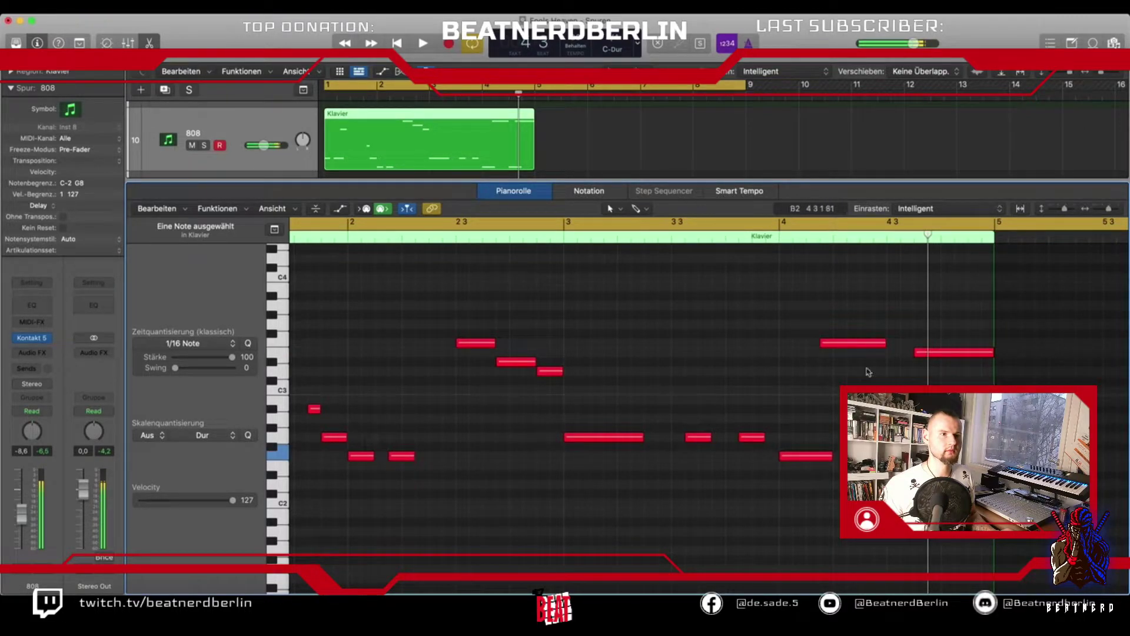
pyautogui.press('space')
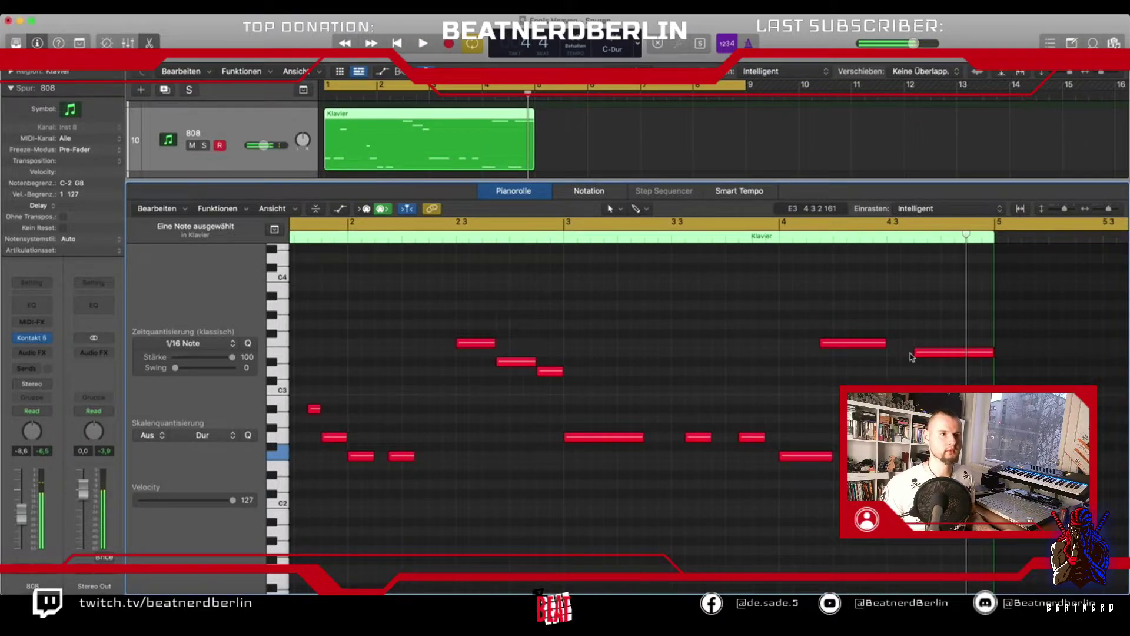
# Trim the start of the last note in bar 4 slightly, lower it from E3 to D3, and play the bar.
pyautogui.moveTo(916, 353); pyautogui.dragTo(929, 356)
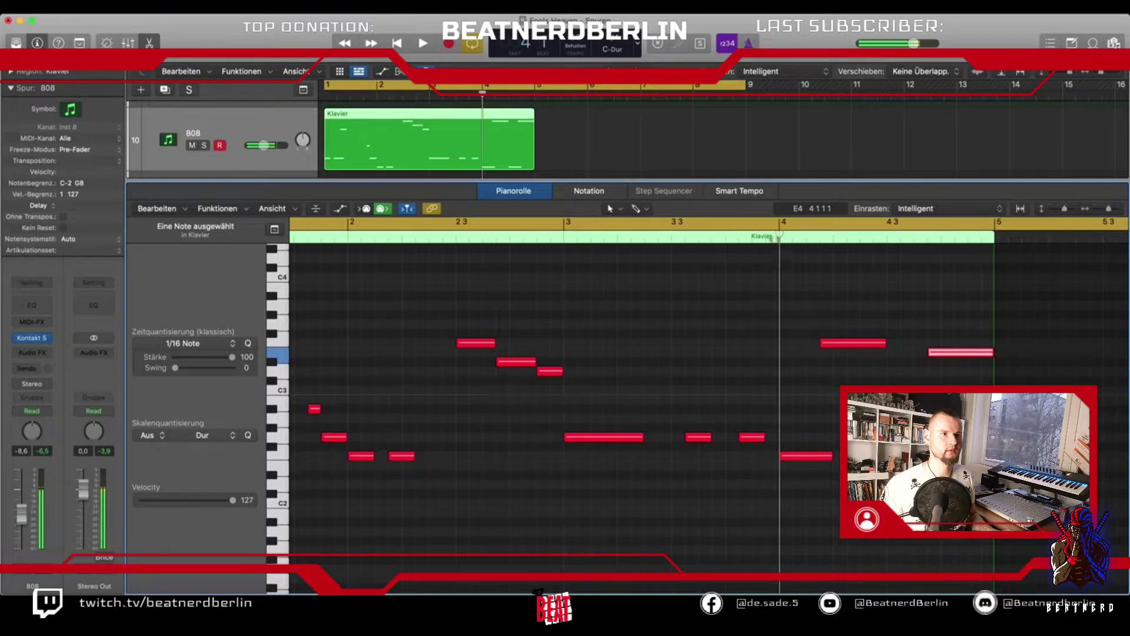
pyautogui.press('space')
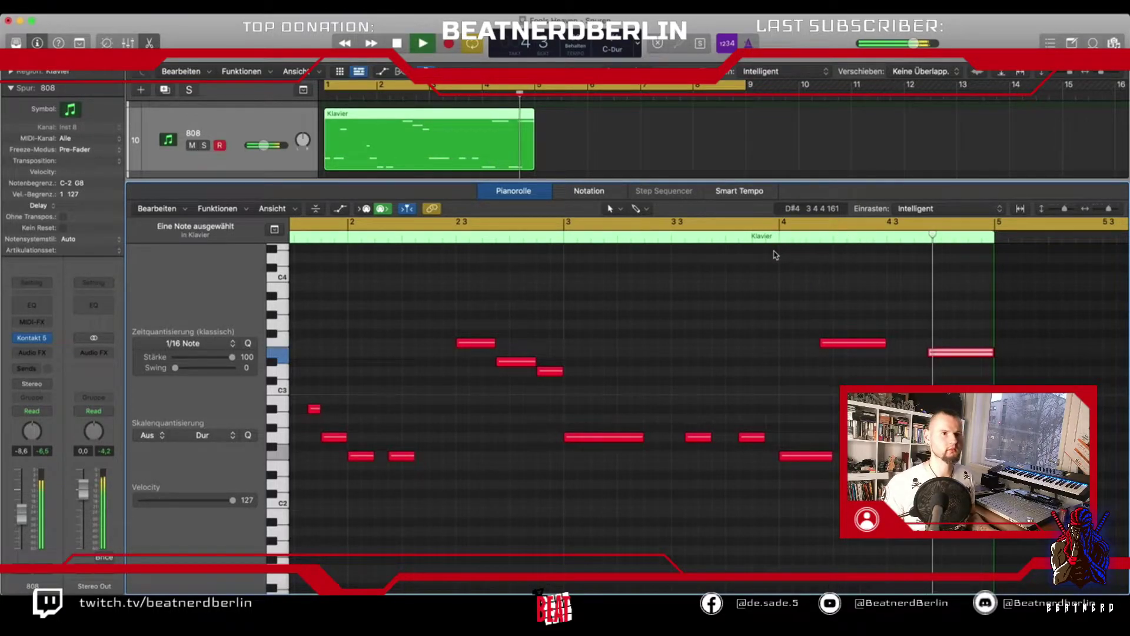
pyautogui.moveTo(949, 358); pyautogui.dragTo(949, 376)
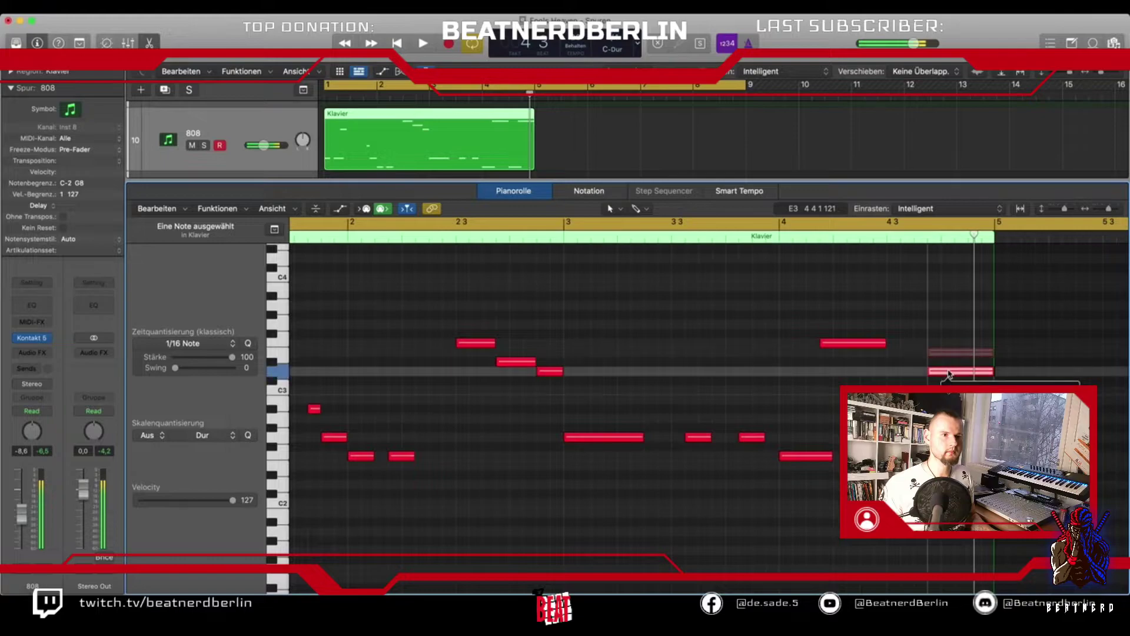
pyautogui.click(777, 241)
pyautogui.press('space')
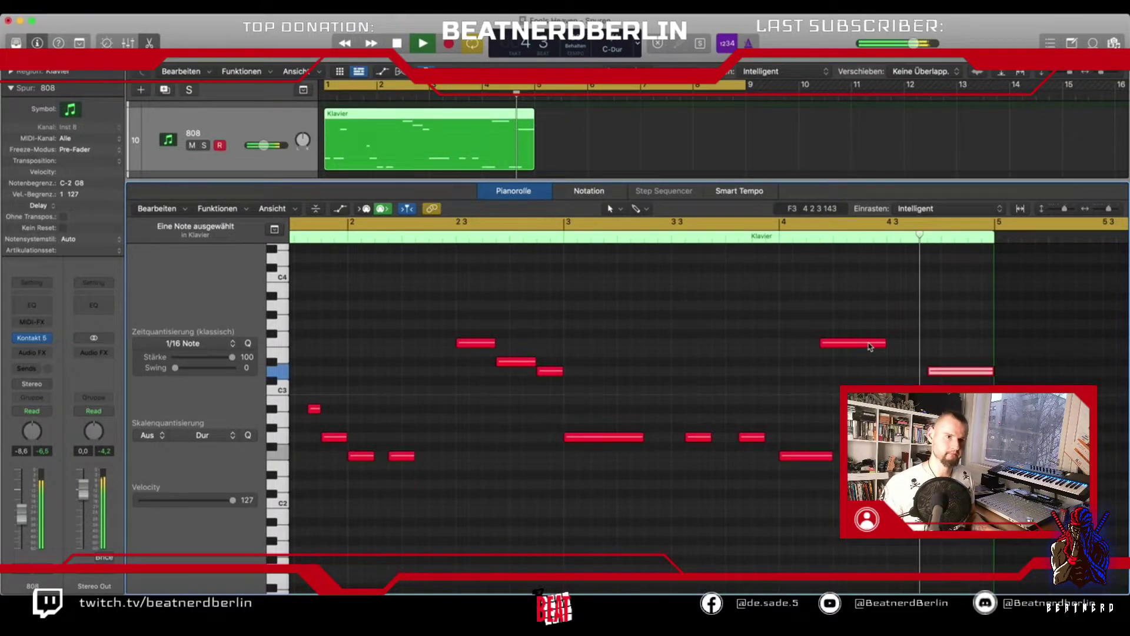
pyautogui.press('space')
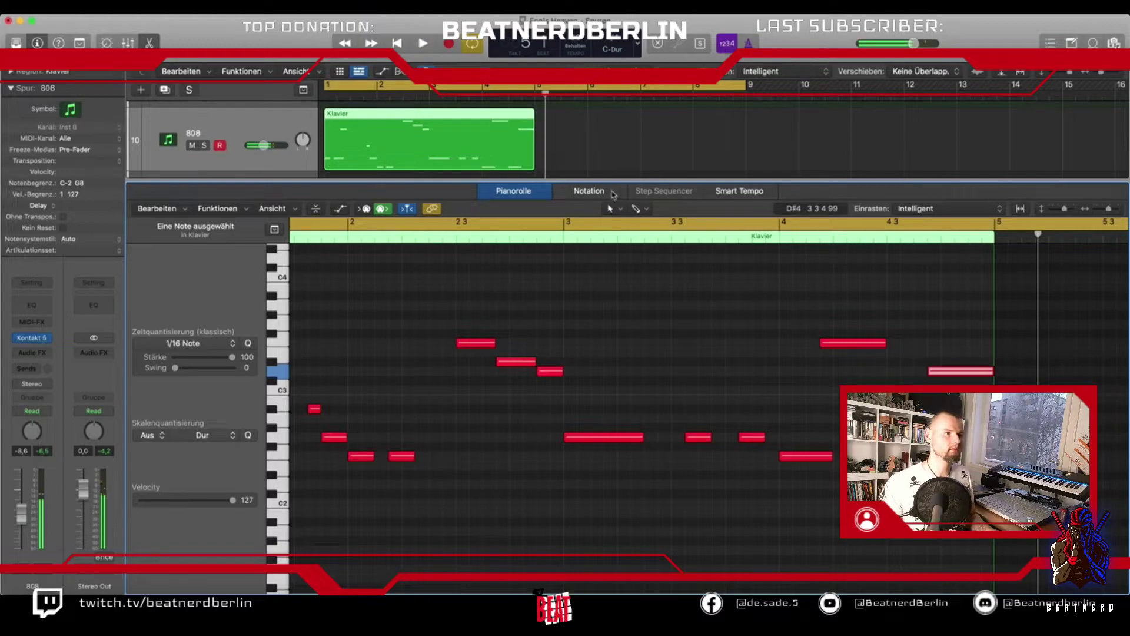
# Copy the 808 region to start at bar 5, close the piano roll editor during playback, and select the first 808 region.
pyautogui.moveTo(410, 156); pyautogui.dragTo(615, 154)
pyautogui.press('space')
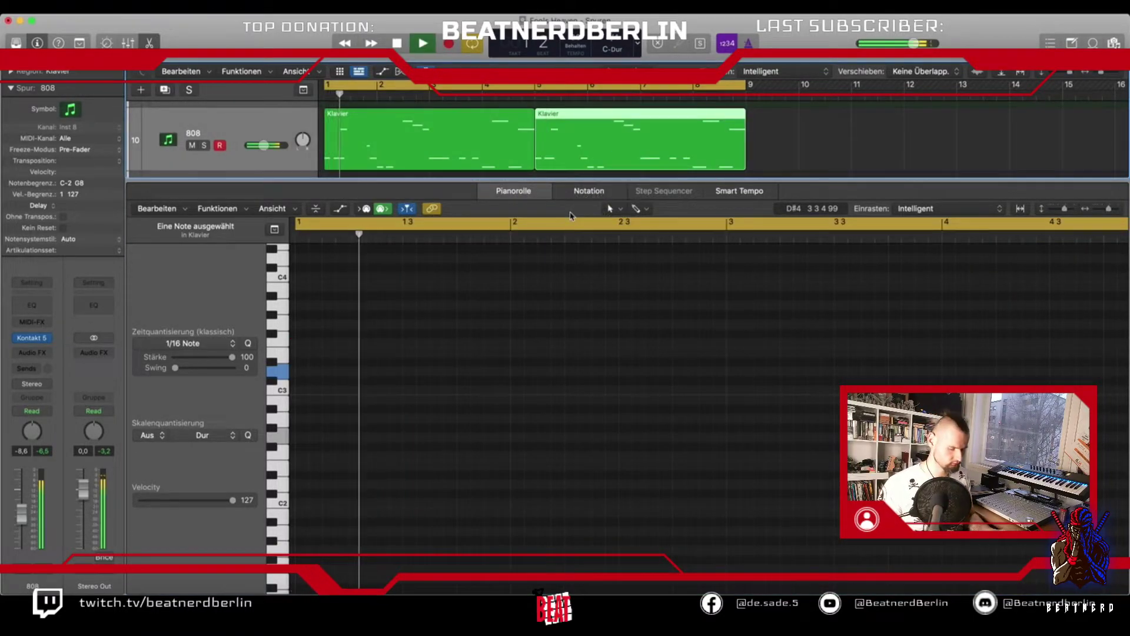
pyautogui.press('e')
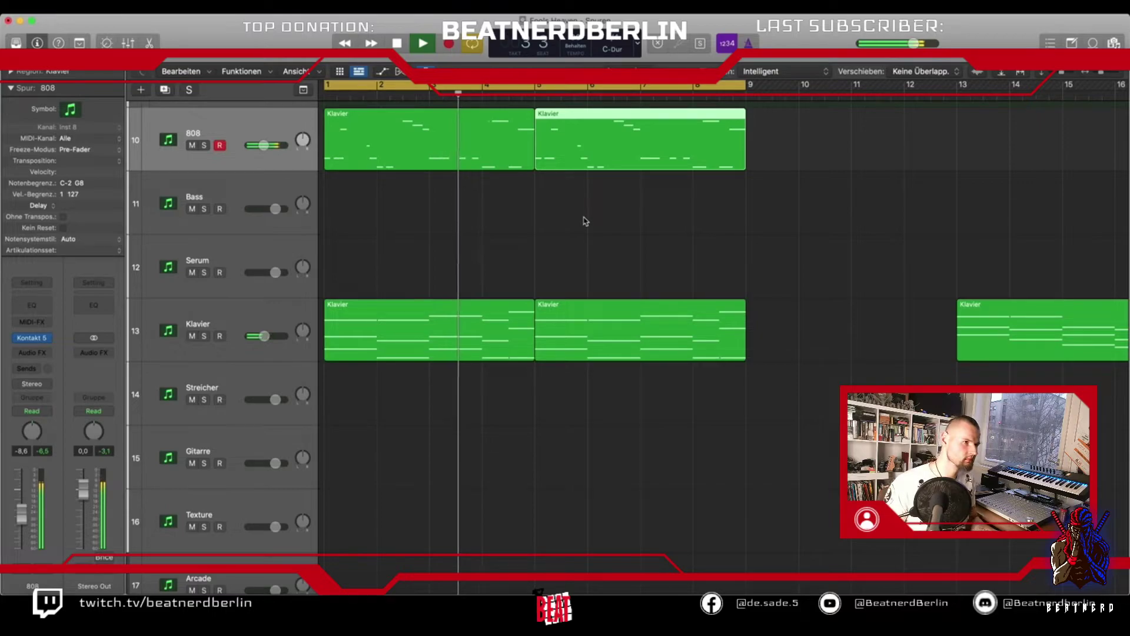
pyautogui.click(486, 163)
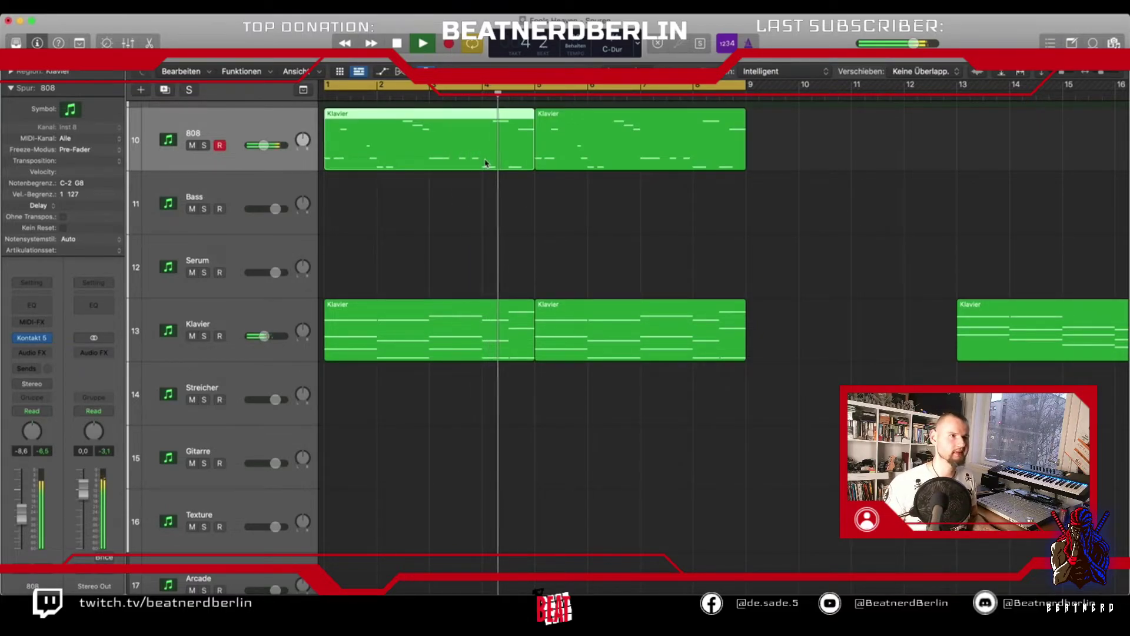
# Delete the second 808 region at bar 5 and play the first region with all its notes shown in the piano roll.
pyautogui.doubleClick(476, 161)
pyautogui.click(584, 136)
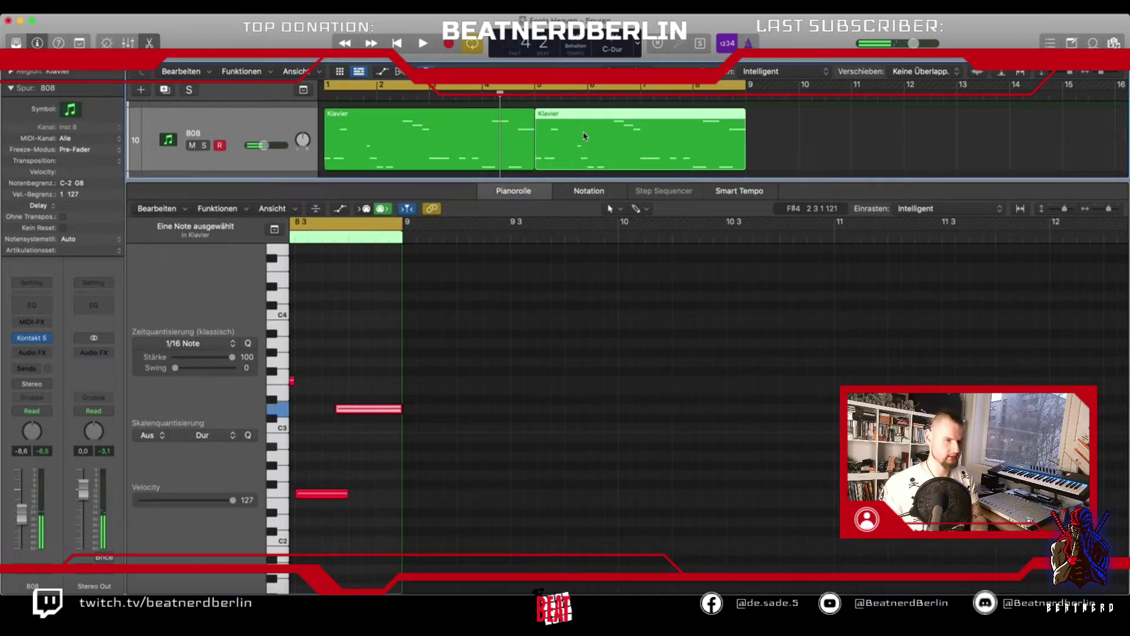
pyautogui.press('Delete')
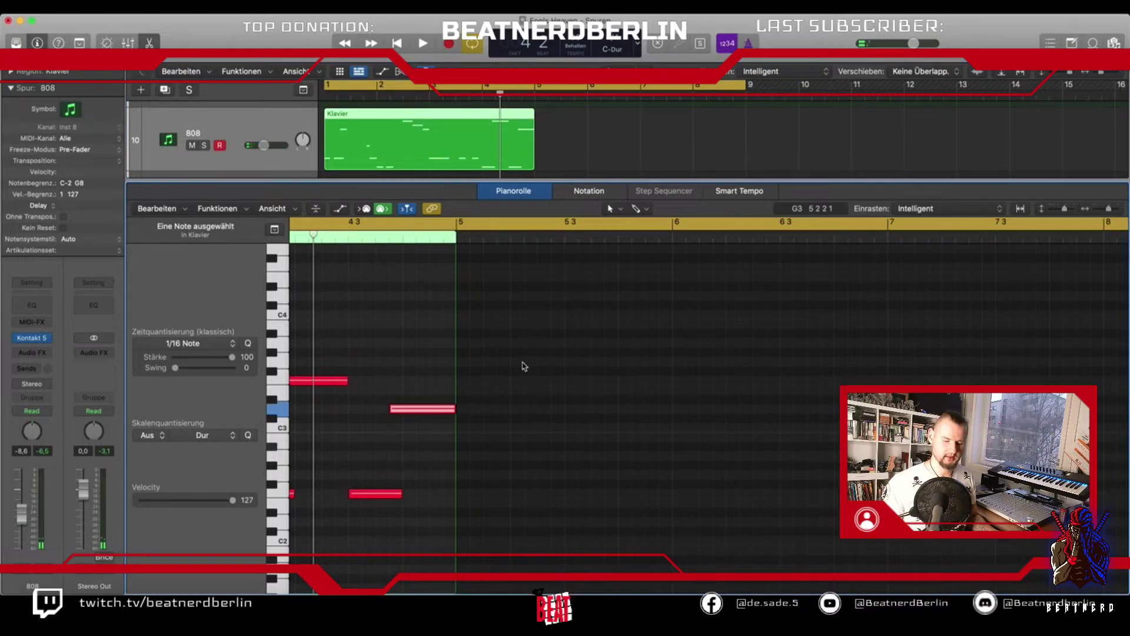
pyautogui.press('z')
pyautogui.press('space')
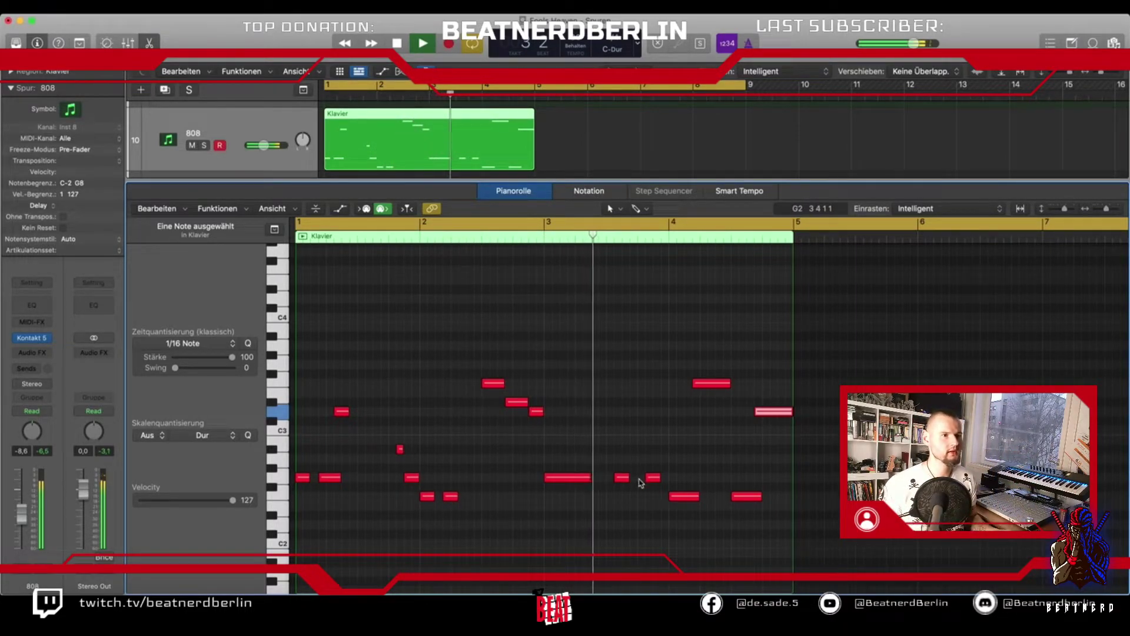
# Raise the first short G2 note late in bar 3 to A2, copy the next one up to C3 slightly later, and audition them.
pyautogui.press('space')
pyautogui.moveTo(625, 484); pyautogui.dragTo(631, 464)
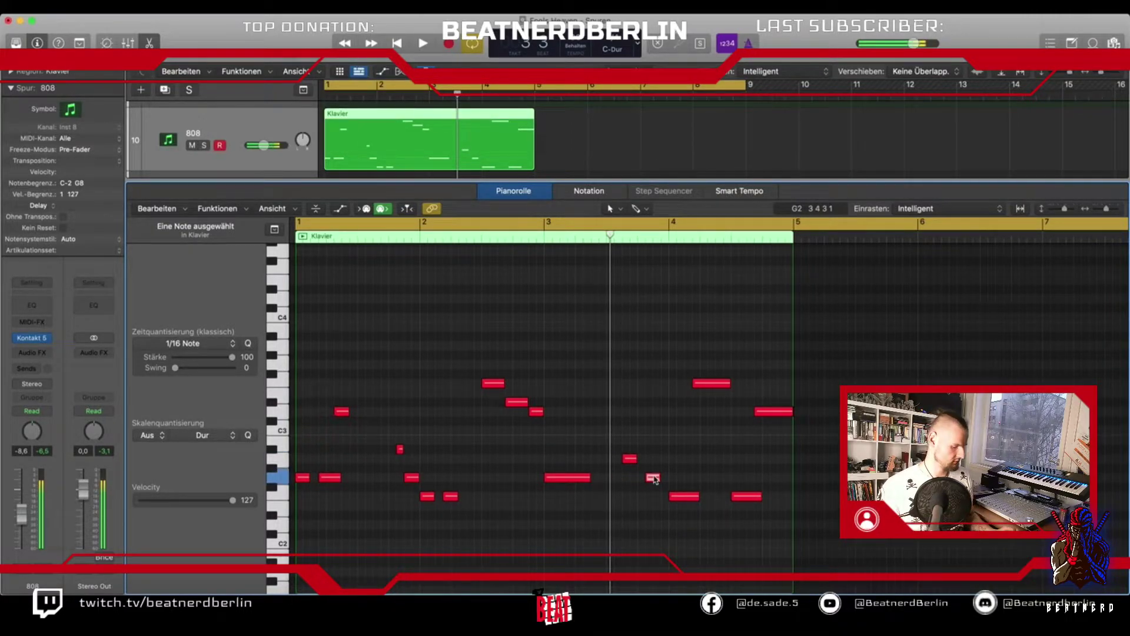
pyautogui.moveTo(655, 479); pyautogui.dragTo(652, 453)
pyautogui.moveTo(653, 444); pyautogui.dragTo(661, 435)
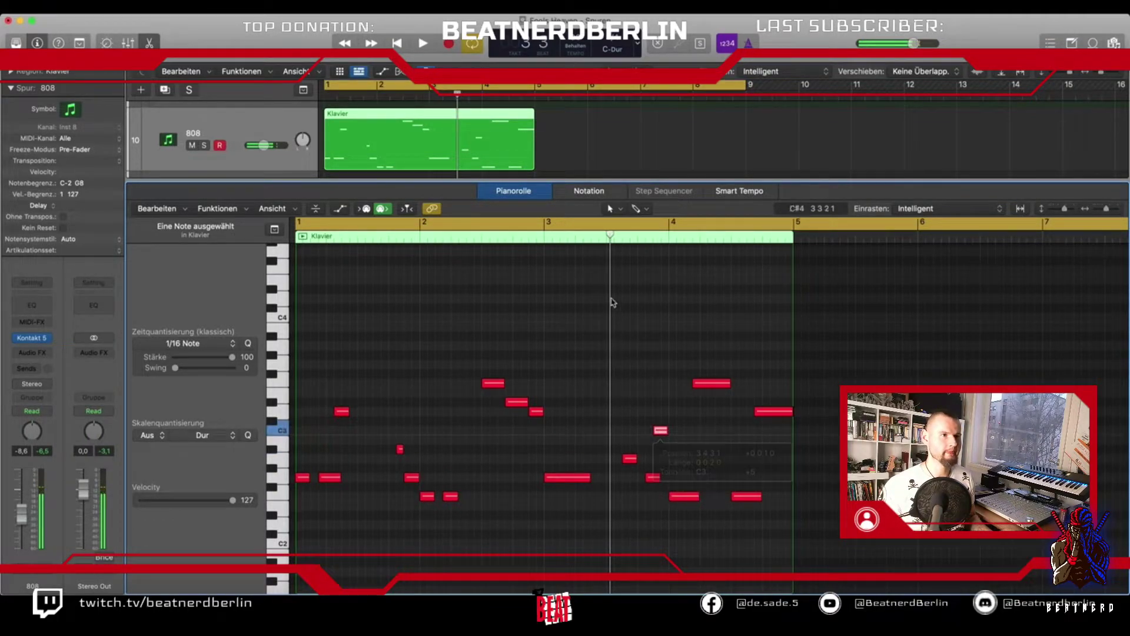
pyautogui.press('space')
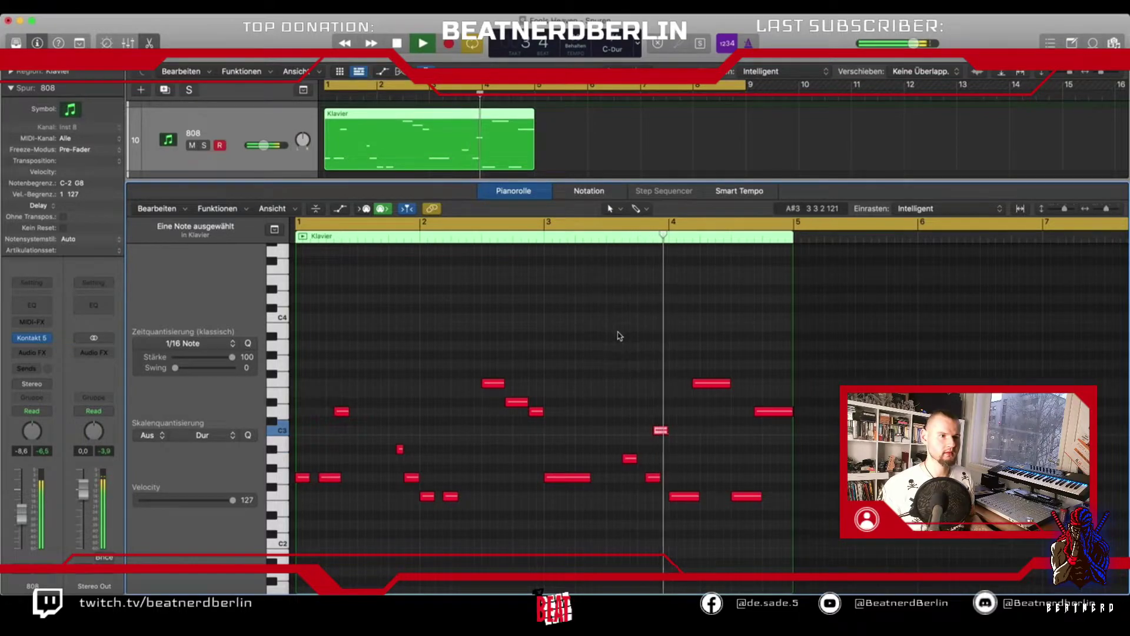
pyautogui.press('space')
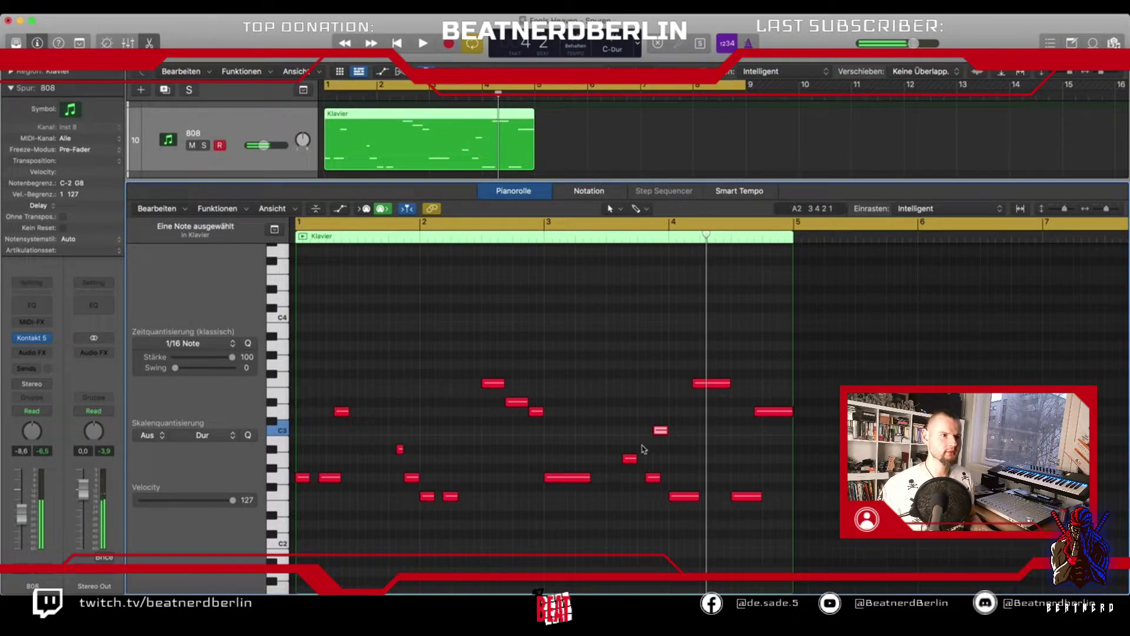
pyautogui.click(604, 237)
pyautogui.press('space')
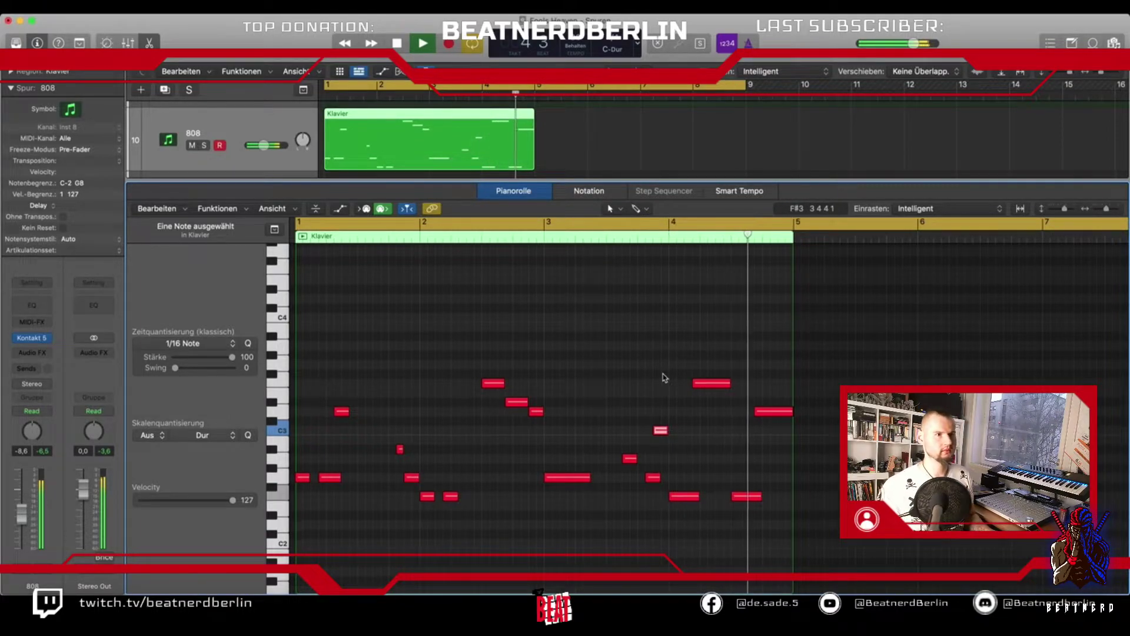
pyautogui.press('space')
# Copy the edited 808 region to start at bar 5, play from the beginning, and close the piano roll editor.
pyautogui.moveTo(422, 144); pyautogui.dragTo(635, 154)
pyautogui.press('Return')
pyautogui.press('space')
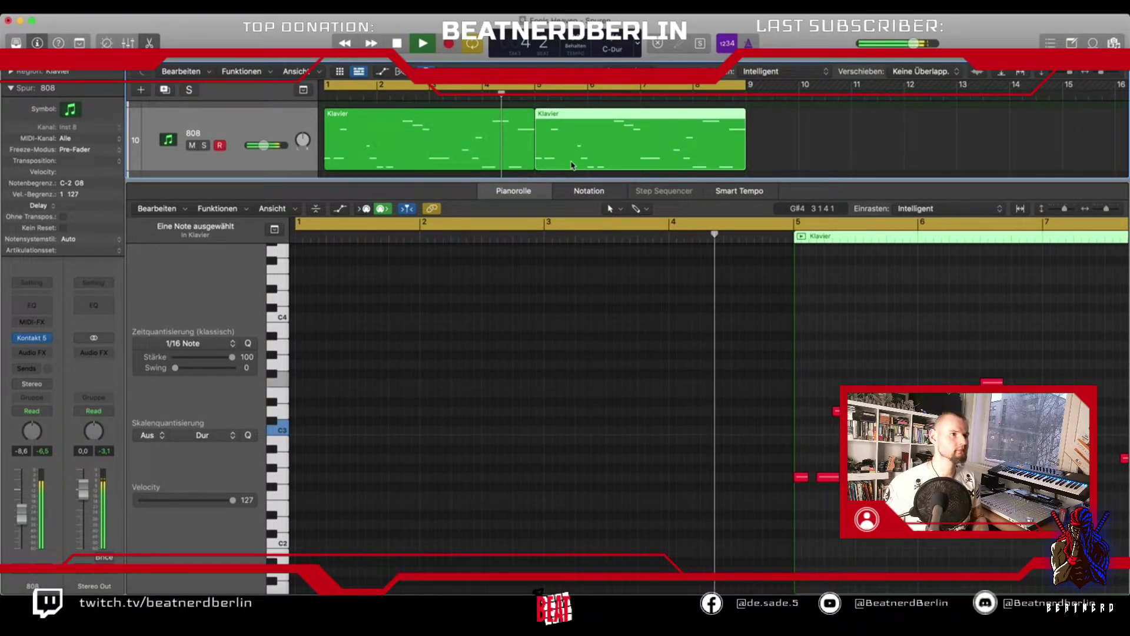
pyautogui.press('p')
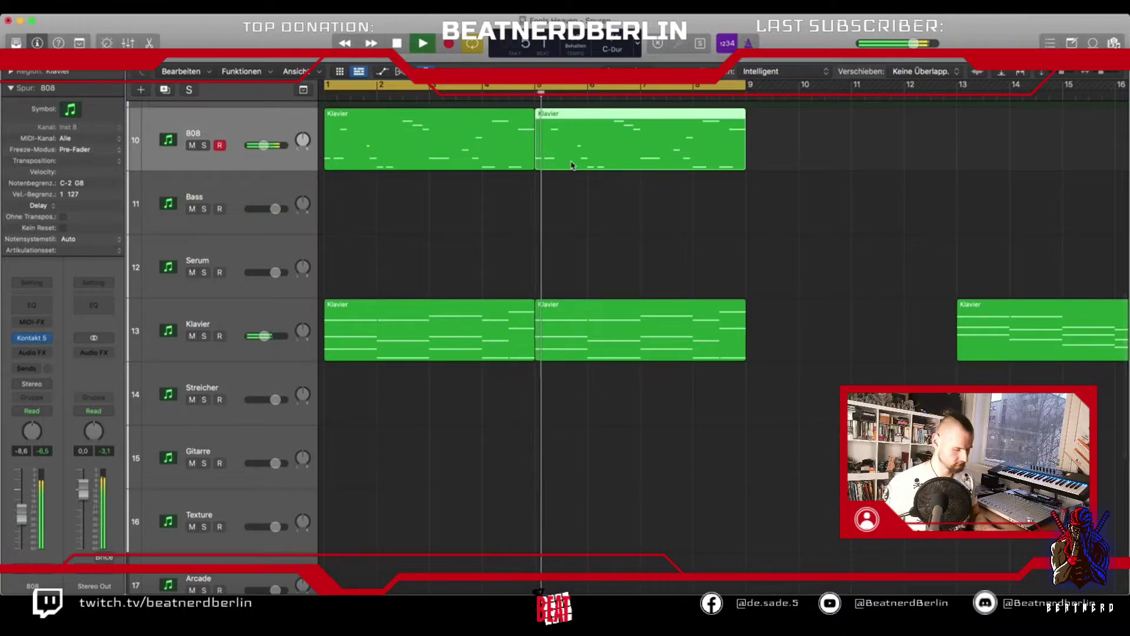
pyautogui.press('super+Left')
pyautogui.press('super+Left')
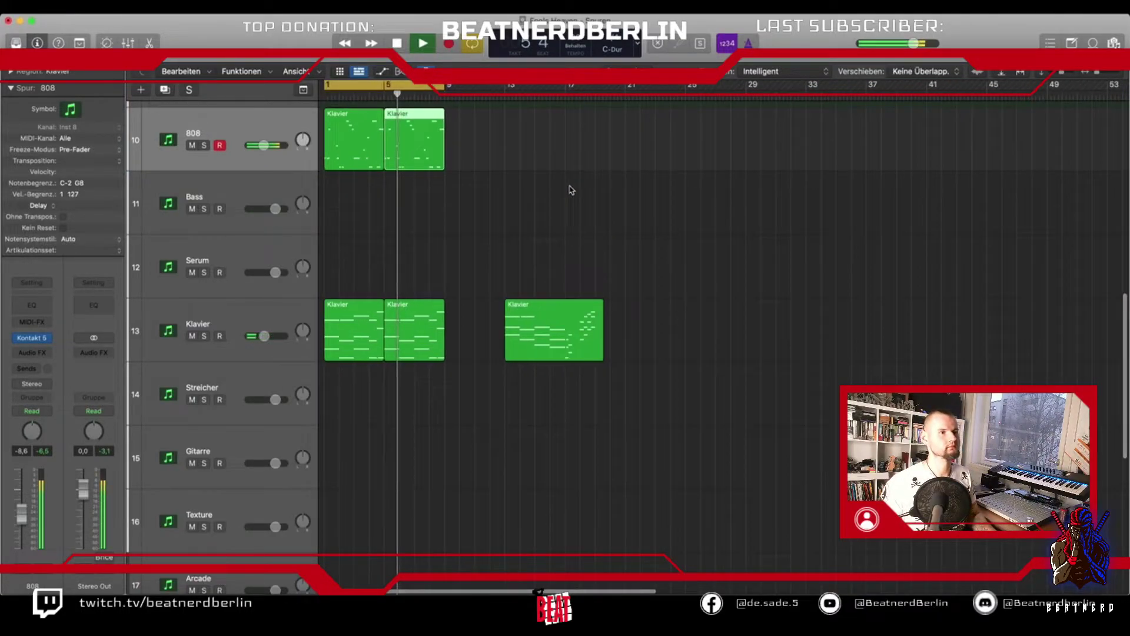
pyautogui.press('space')
# Look through the arrangement's tracks and select the three audio regions on the Audio 3 track.
pyautogui.scroll(-3, 532, 186)
pyautogui.scroll(-6, 526, 243)
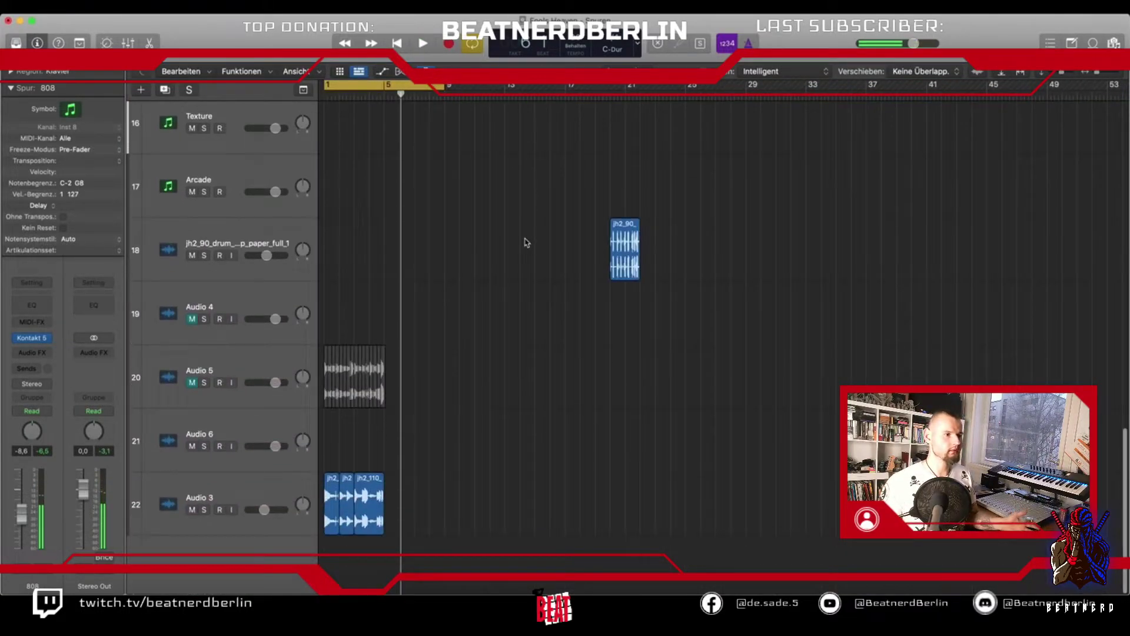
pyautogui.moveTo(451, 484); pyautogui.dragTo(392, 521)
pyautogui.scroll(5, 421, 136)
pyautogui.scroll(15, 421, 137)
pyautogui.scroll(-10, 421, 137)
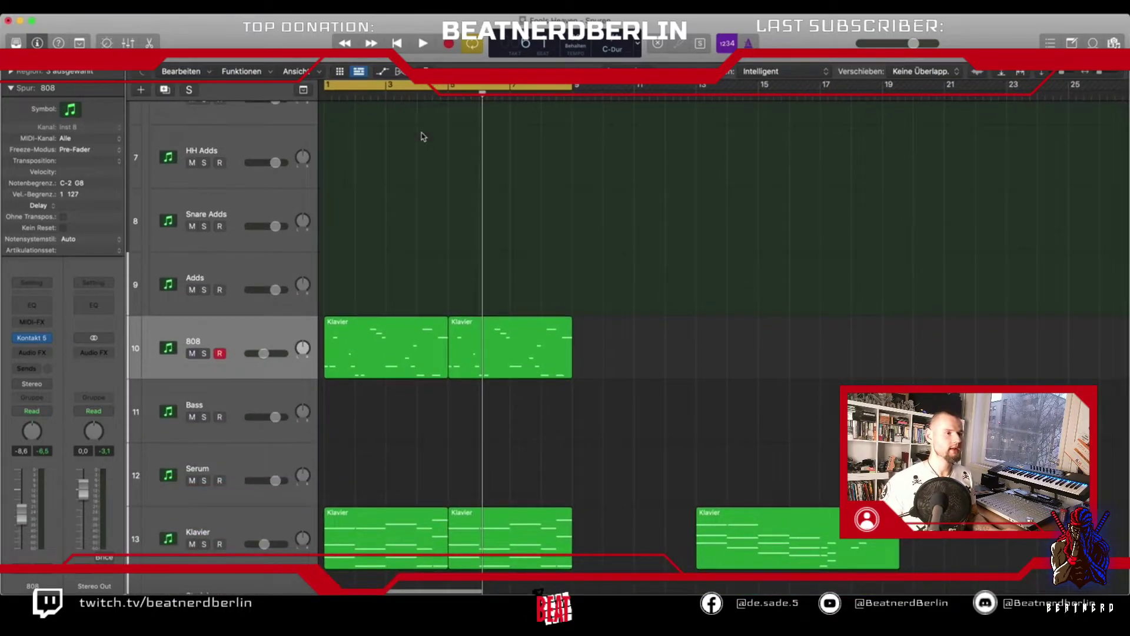
pyautogui.scroll(-3, 421, 136)
pyautogui.scroll(10, 421, 137)
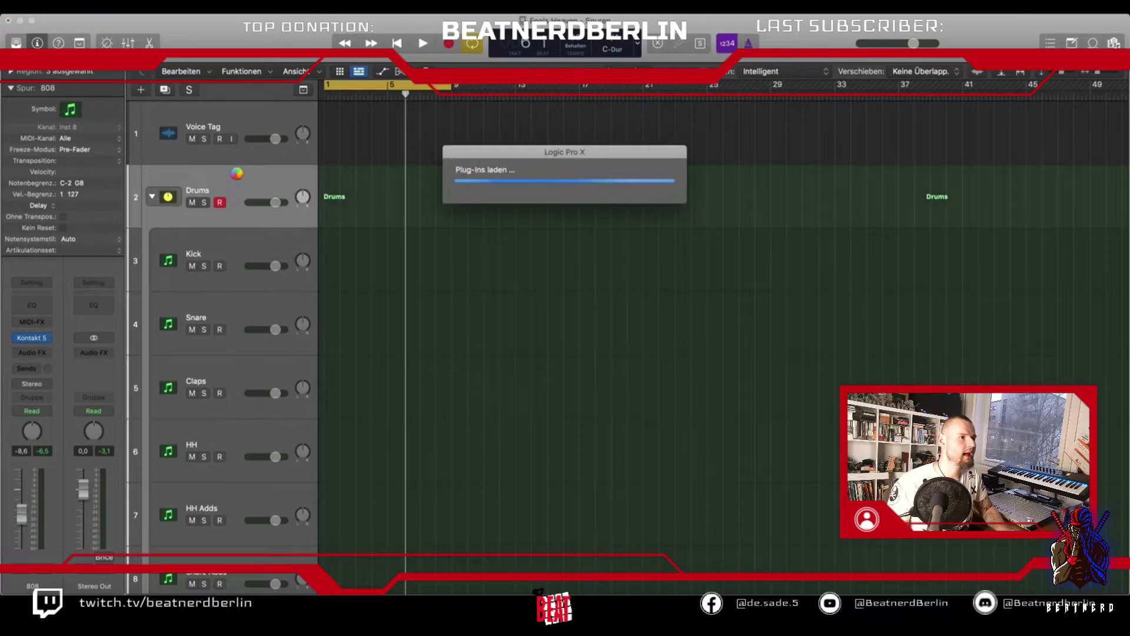
# Create one stereo Kontakt software instrument track directly below the Voice Tag track.
pyautogui.click(224, 123)
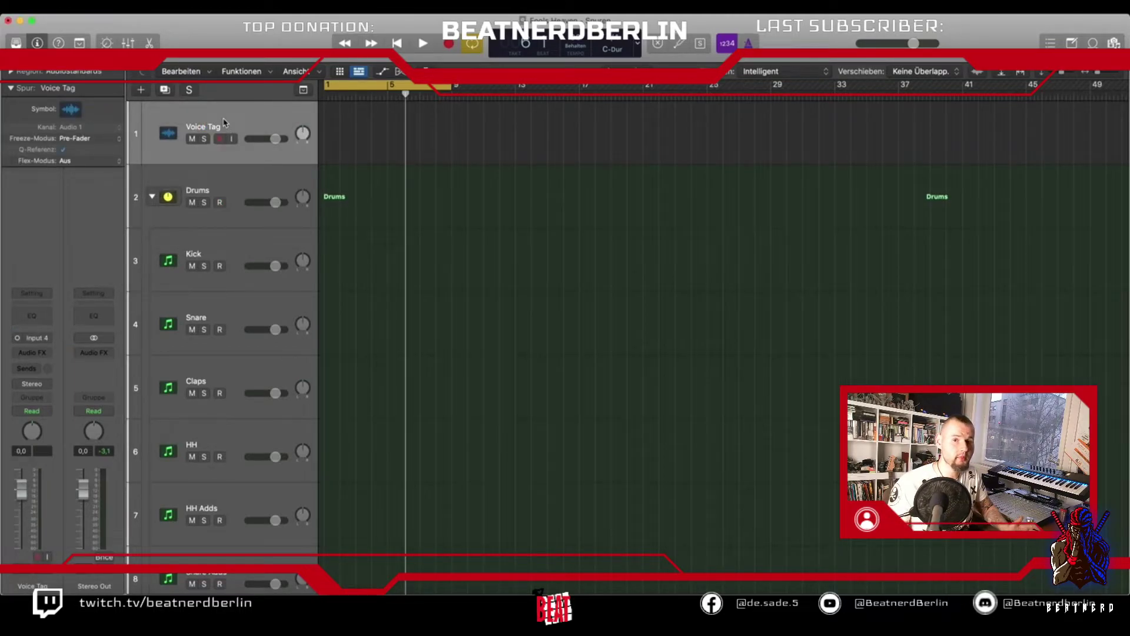
pyautogui.click(141, 90)
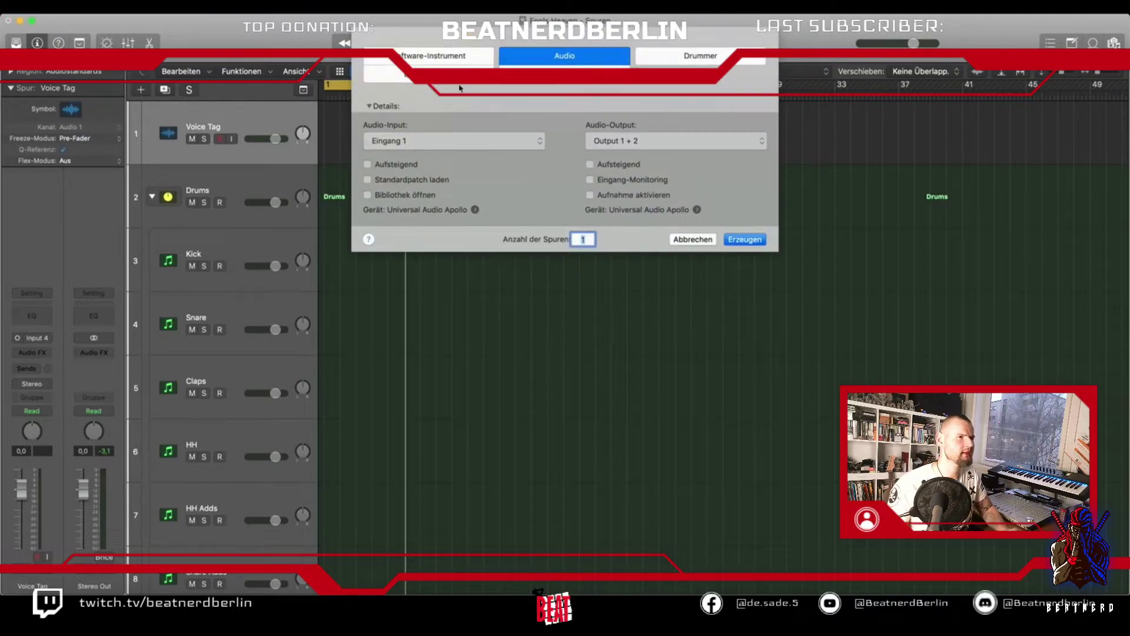
pyautogui.click(430, 64)
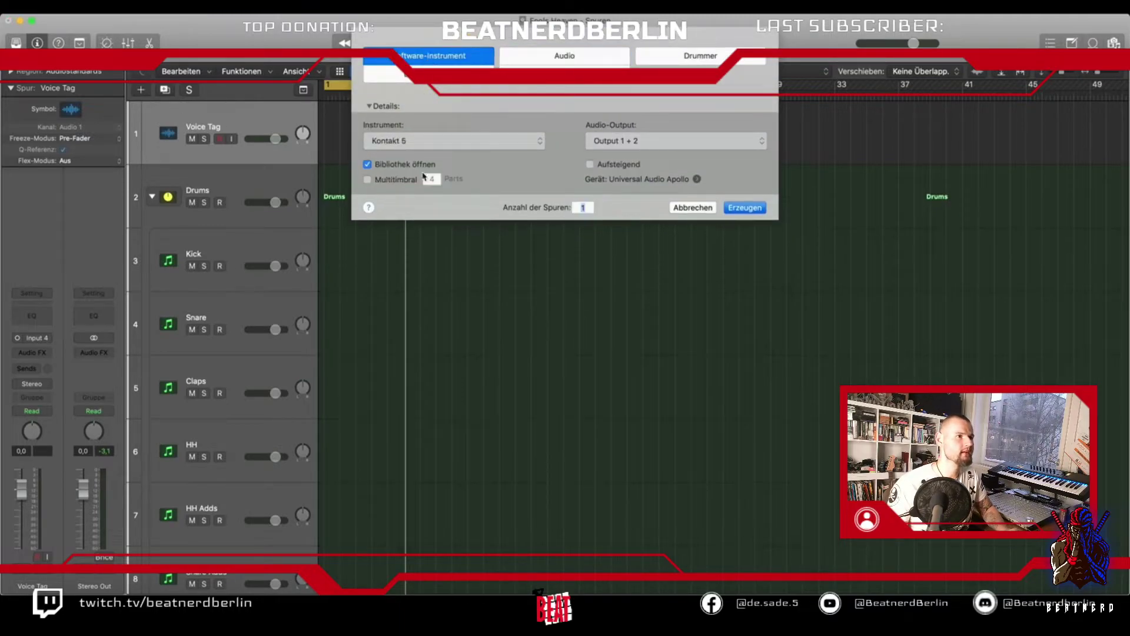
pyautogui.click(376, 142)
pyautogui.moveTo(436, 457)
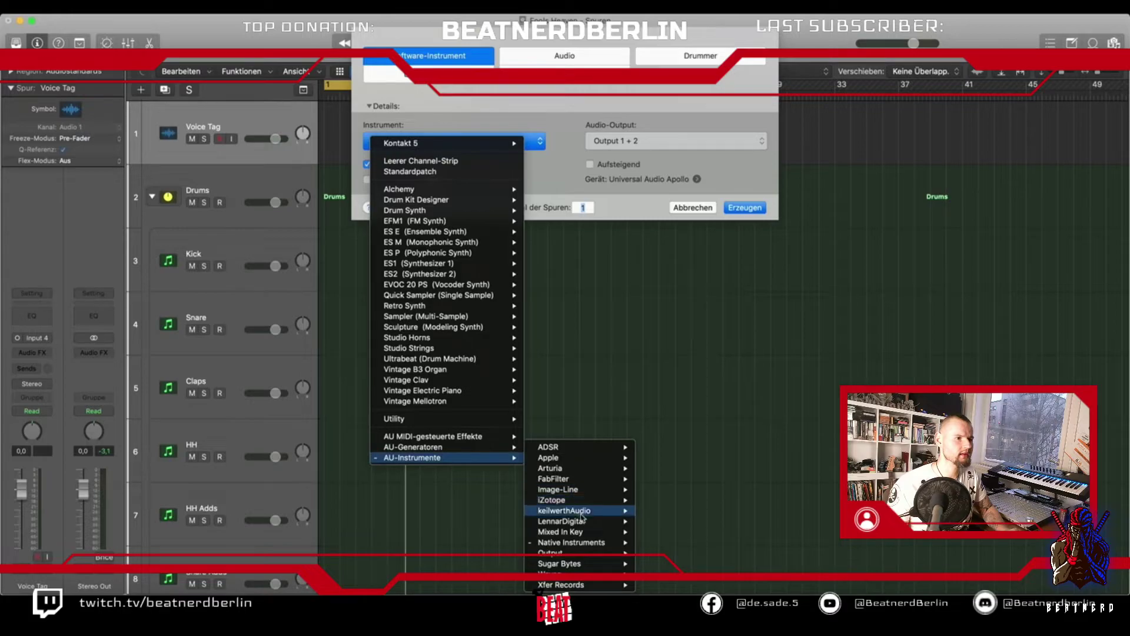
pyautogui.moveTo(591, 543)
pyautogui.moveTo(720, 523)
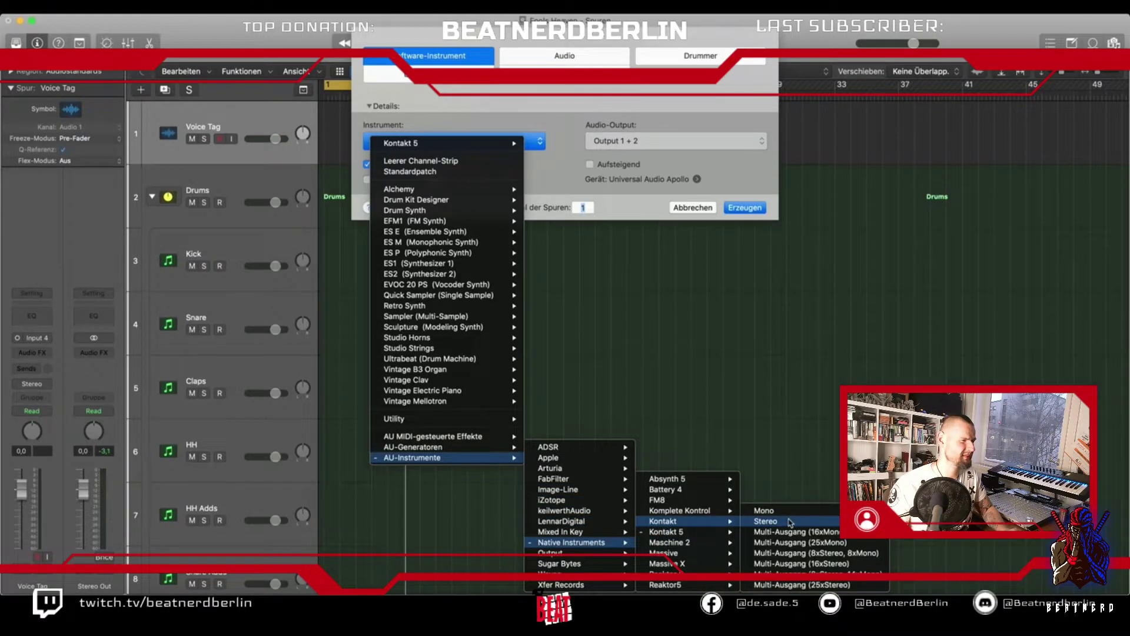
pyautogui.click(789, 522)
pyautogui.click(765, 209)
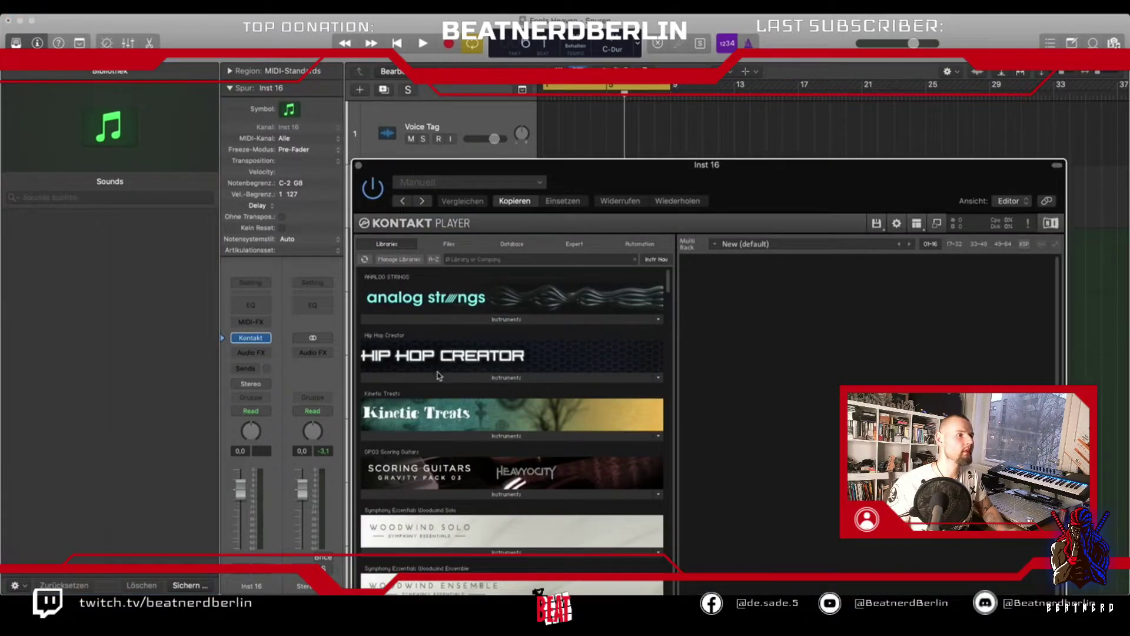
# Load the Hip Hop Creator instrument in Kontakt and move its window clear of the new track.
pyautogui.click(469, 378)
pyautogui.click(422, 391)
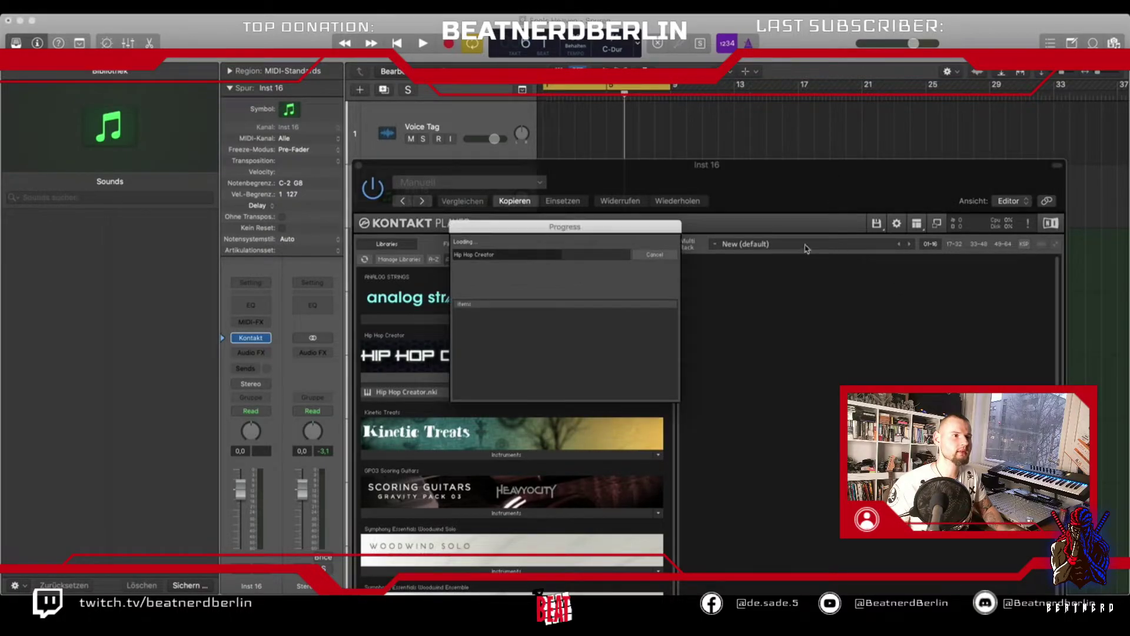
pyautogui.moveTo(795, 177); pyautogui.dragTo(624, 333)
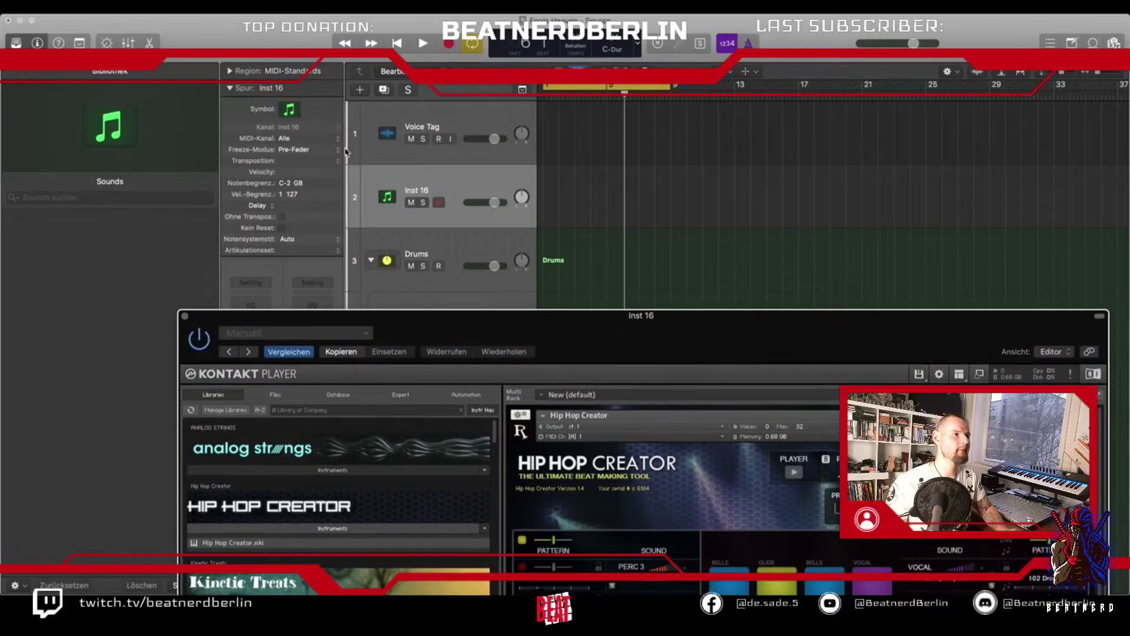
# Solo the new instrument track and rename it Beat.
pyautogui.click(423, 203)
pyautogui.doubleClick(410, 189)
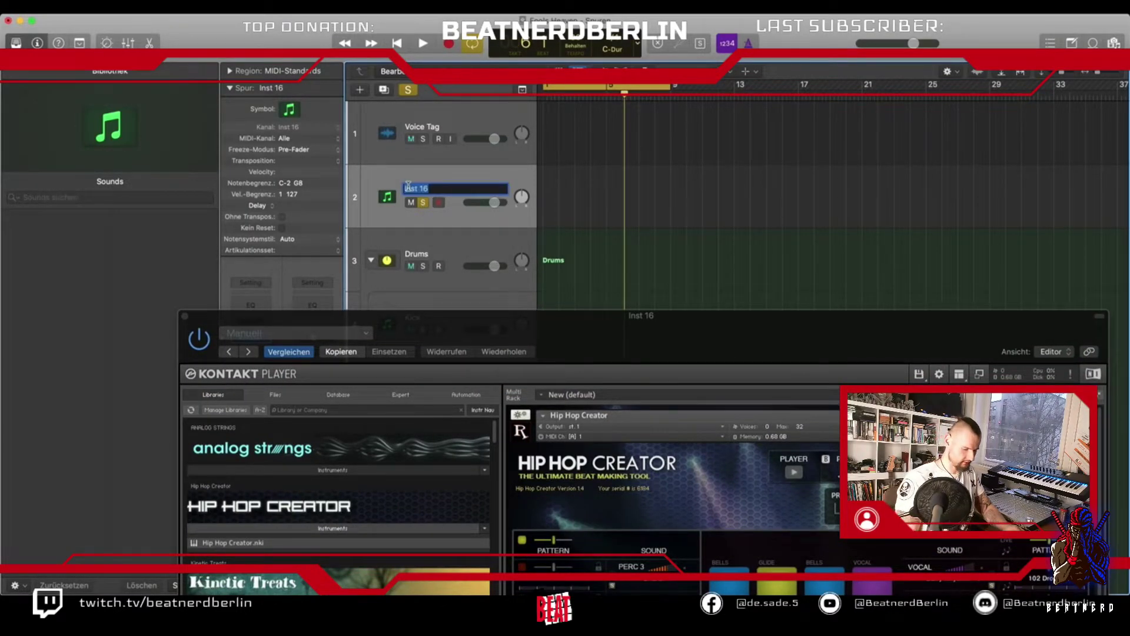
pyautogui.press('Return')
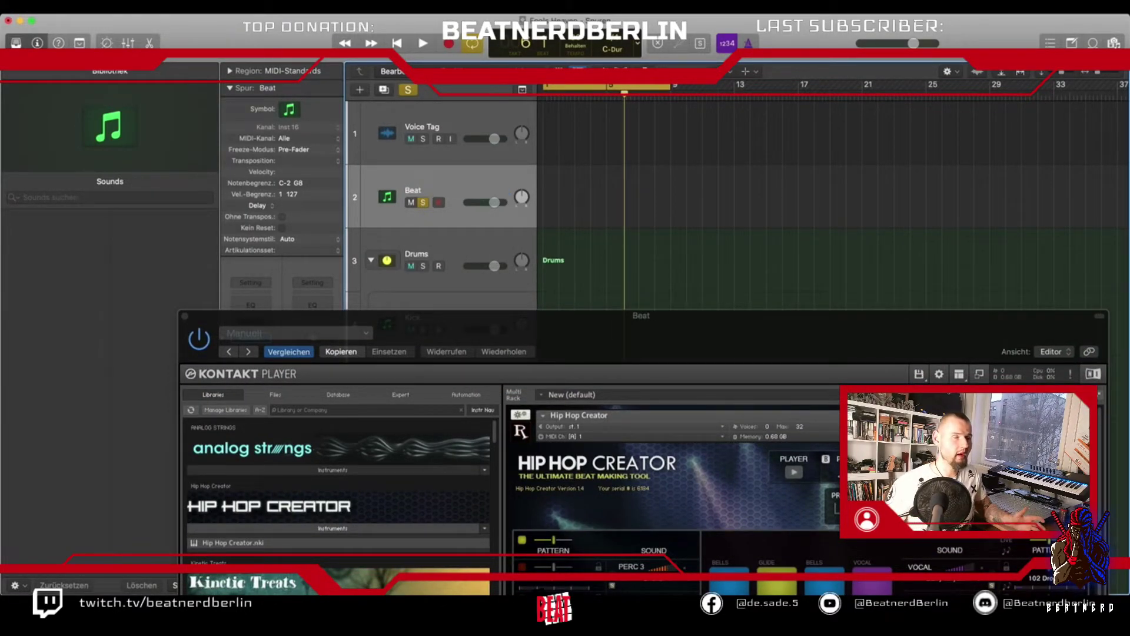
# Bring the full Hip Hop Creator interface into view, audition its default beat, and check the Beat track behind it.
pyautogui.moveTo(497, 322); pyautogui.dragTo(402, 27)
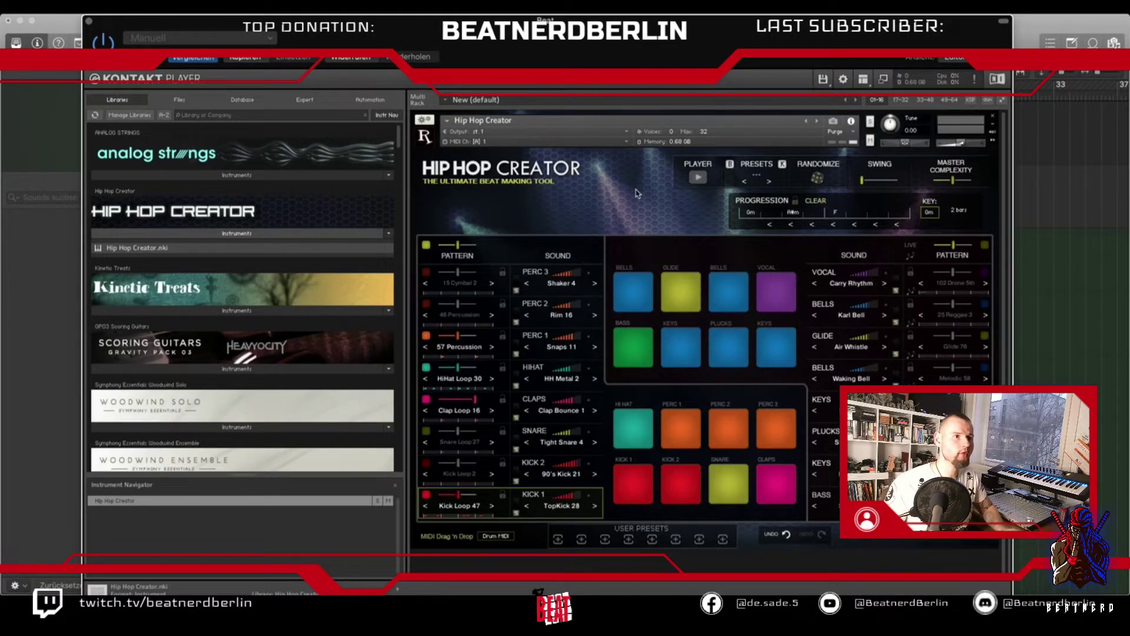
pyautogui.press('space')
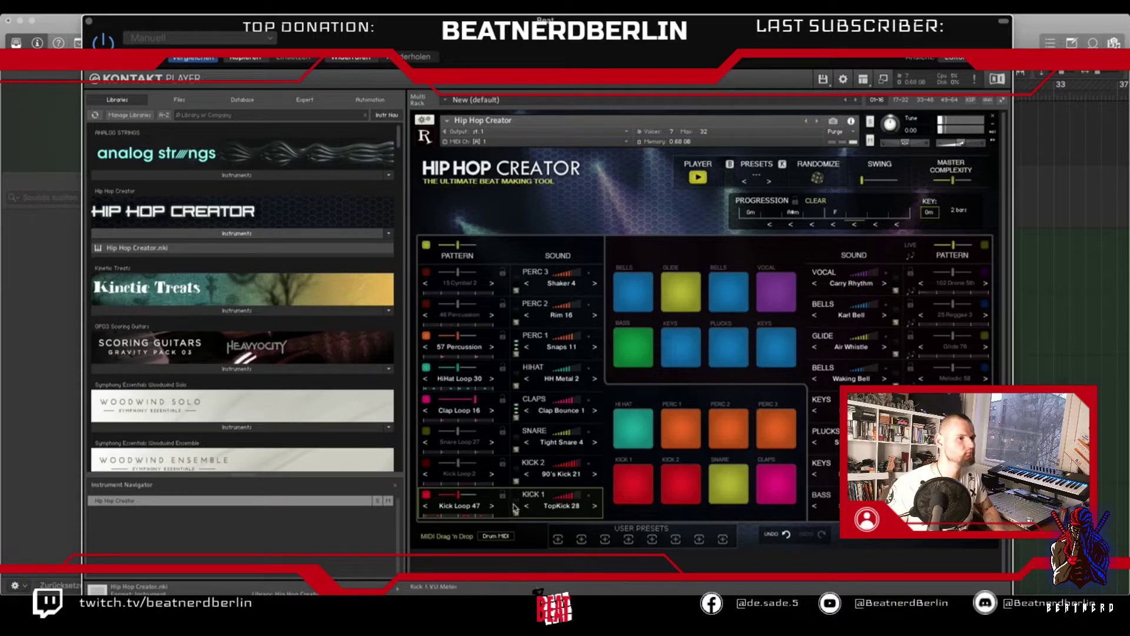
pyautogui.press('space')
pyautogui.moveTo(242, 87); pyautogui.dragTo(680, 88)
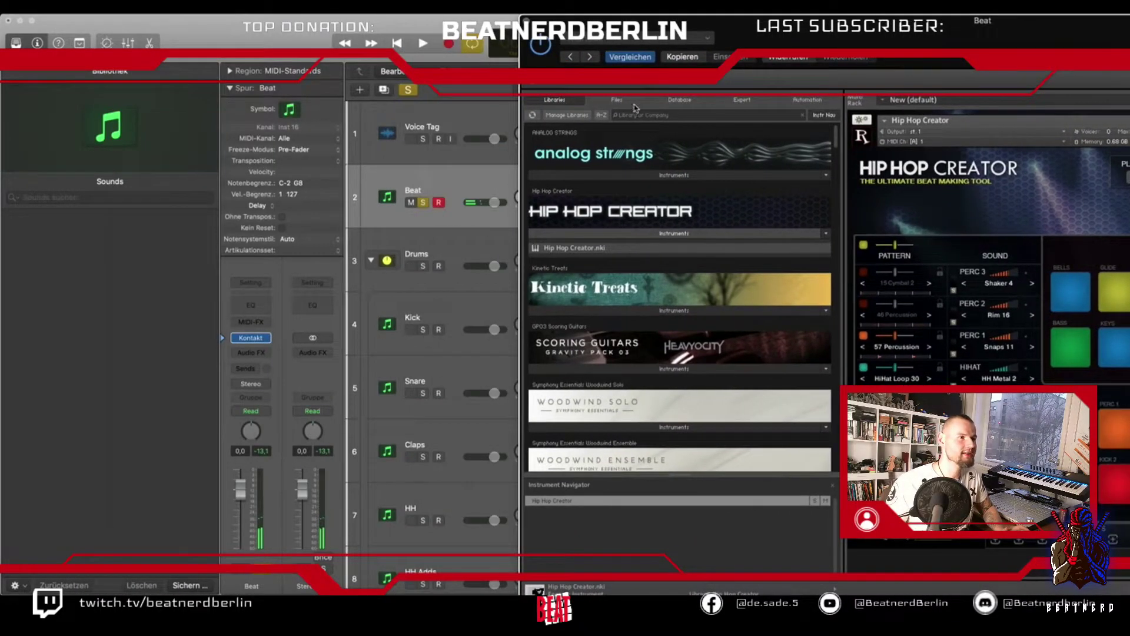
pyautogui.click(517, 198)
# Play the beat, try a higher hi-hat complexity, and choose the pattern HiHat Loop 37.
pyautogui.press('space')
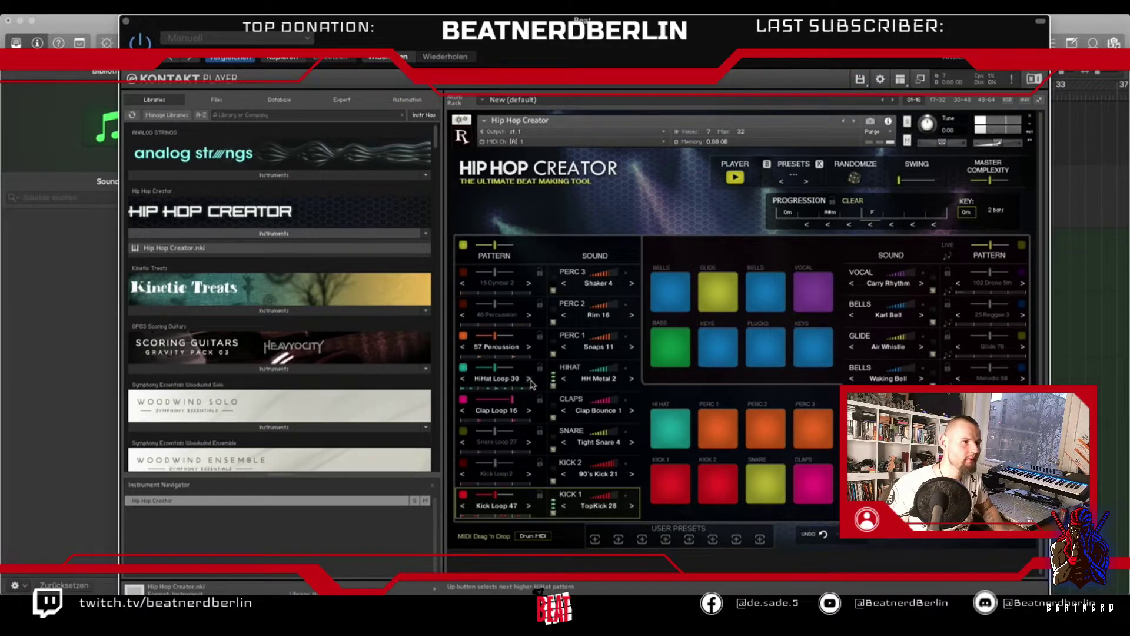
pyautogui.moveTo(495, 367); pyautogui.dragTo(516, 370)
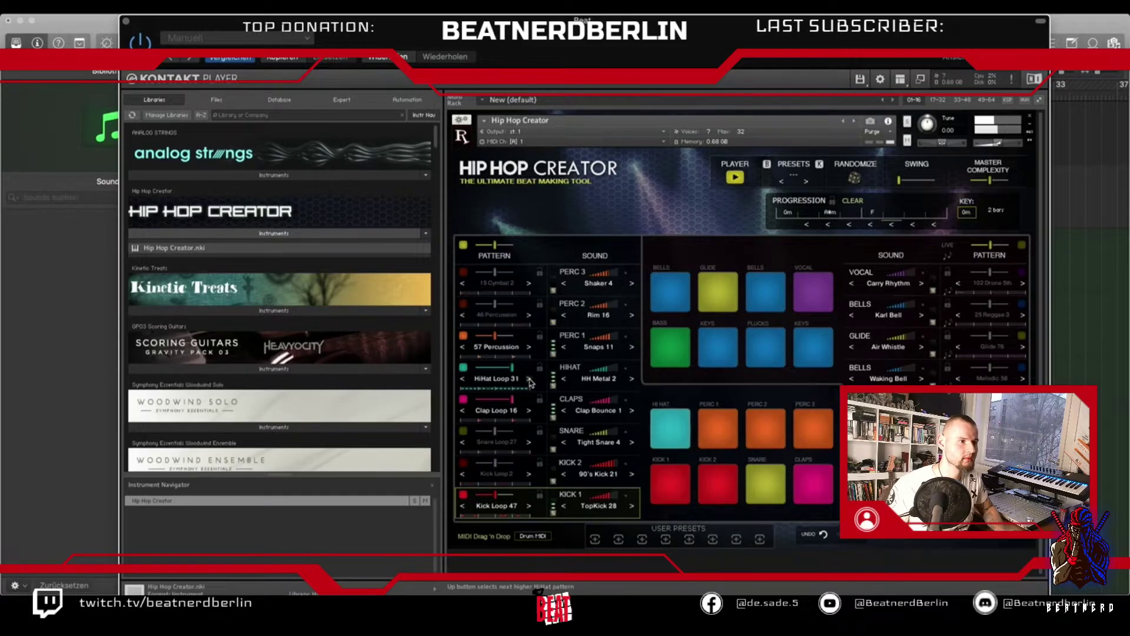
pyautogui.click(530, 380)
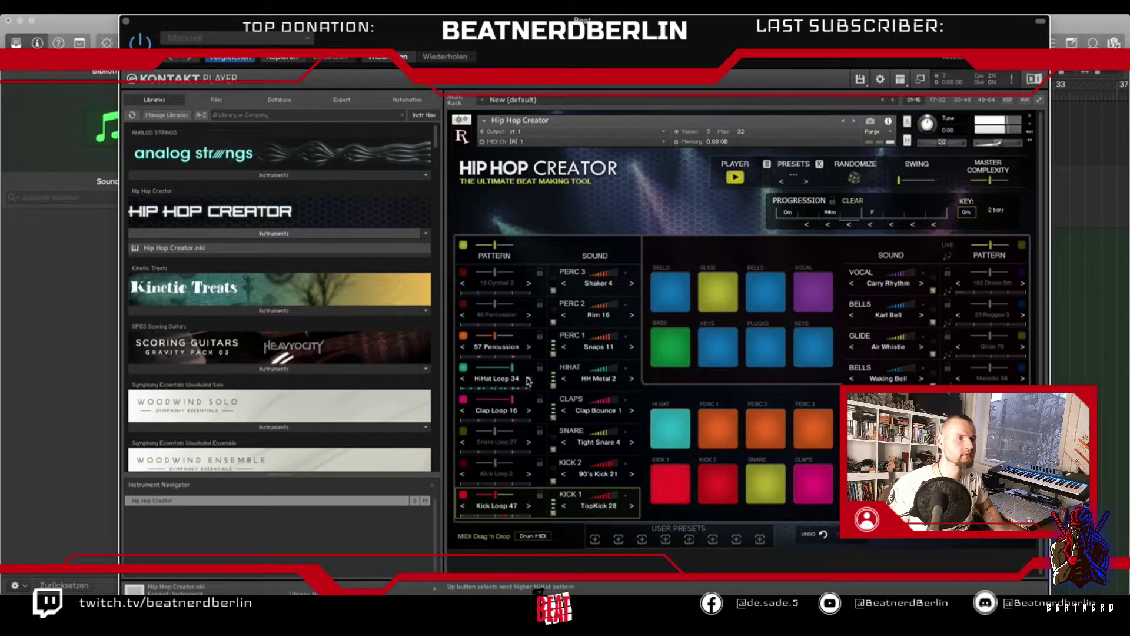
pyautogui.click(529, 380)
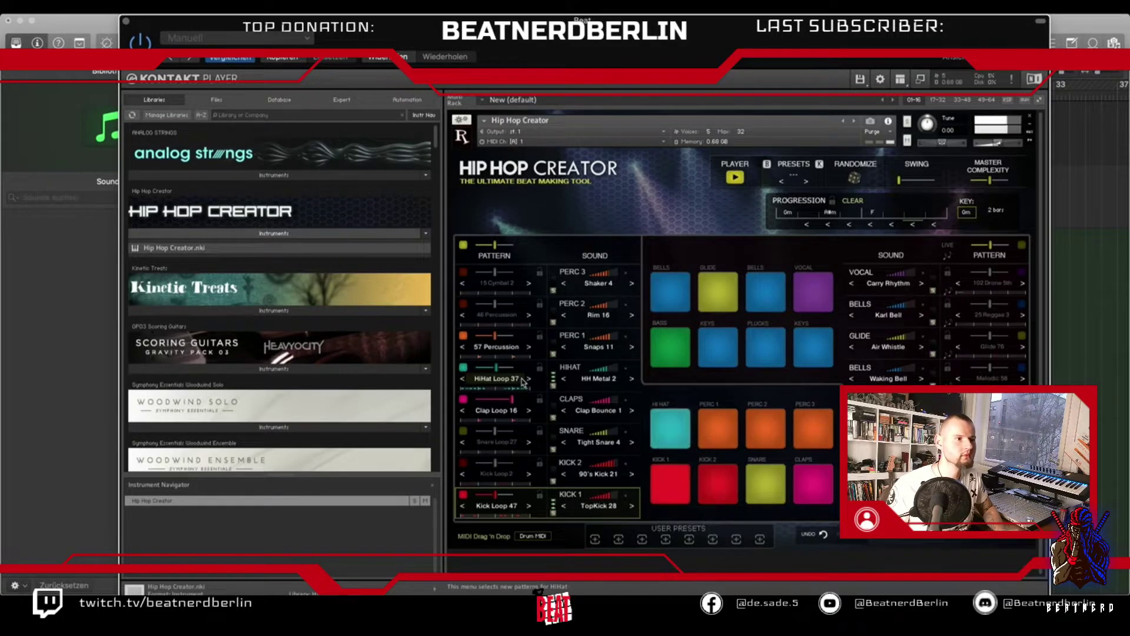
# Set the hi-hat channel to pattern HiHat Loop 40 with higher complexity and the sound HH Hybrid 2, auditioning alternatives along the way.
pyautogui.click(582, 377)
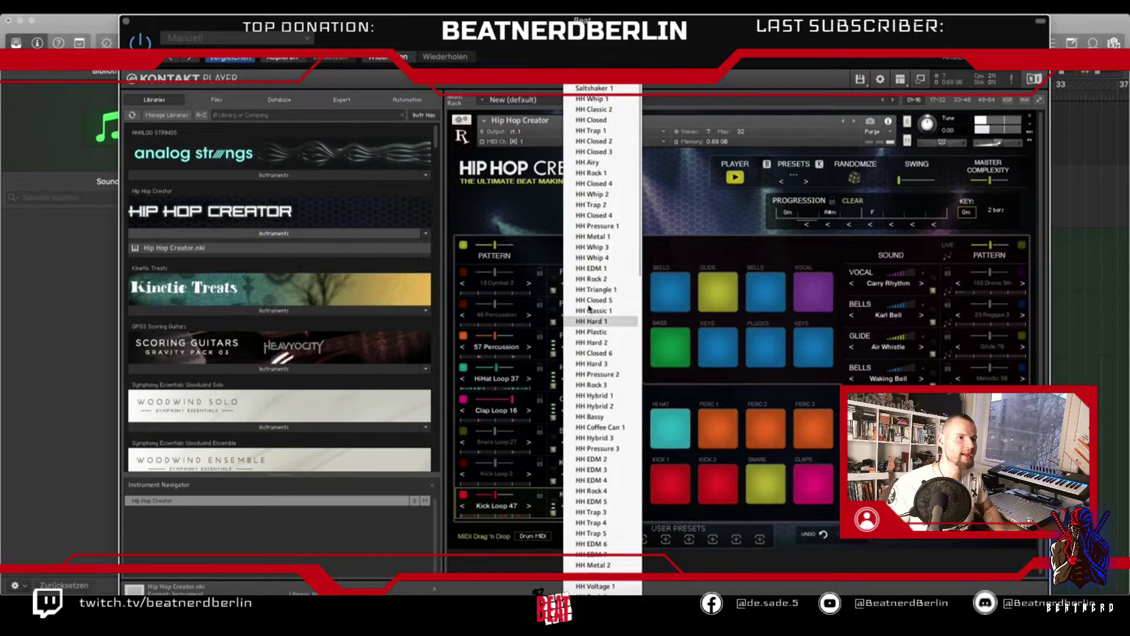
pyautogui.click(589, 307)
pyautogui.click(632, 378)
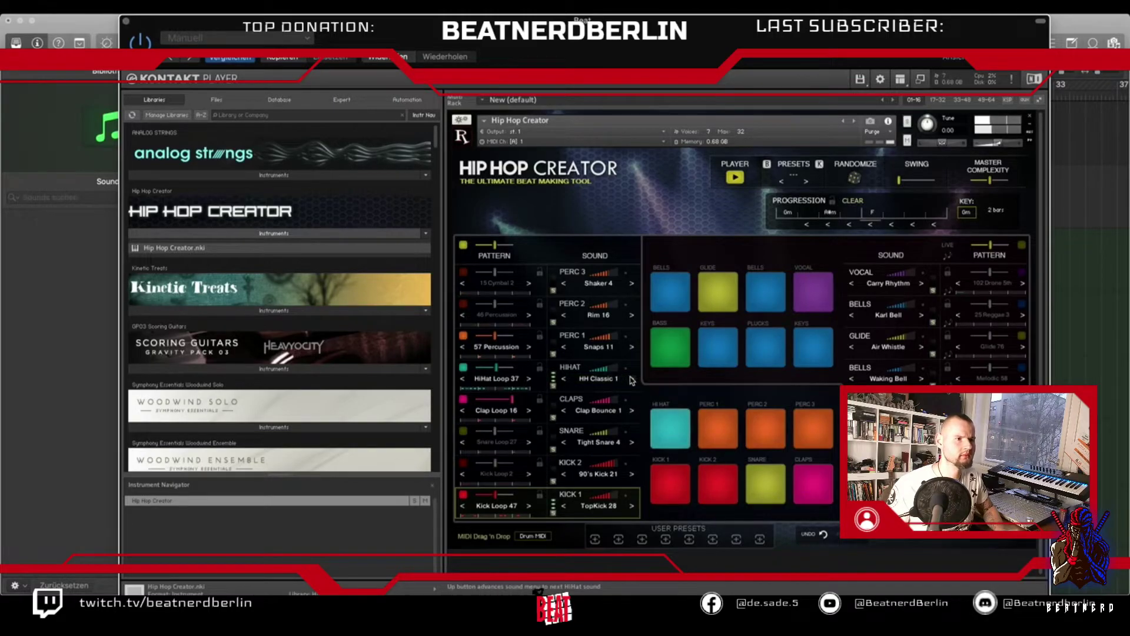
pyautogui.click(632, 379)
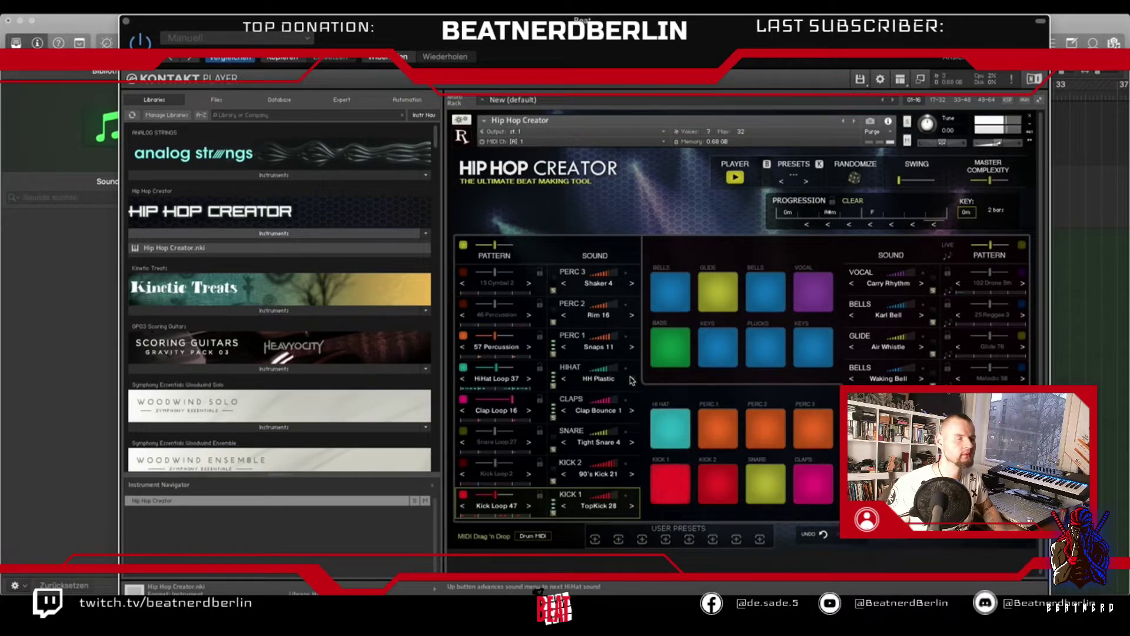
pyautogui.click(630, 379)
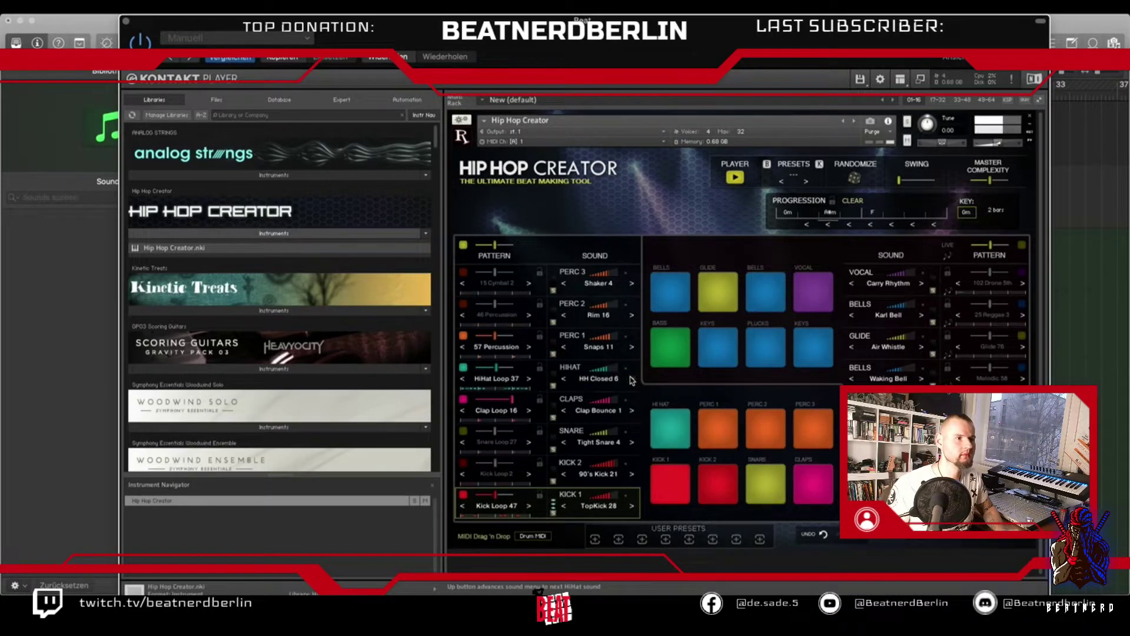
pyautogui.click(528, 380)
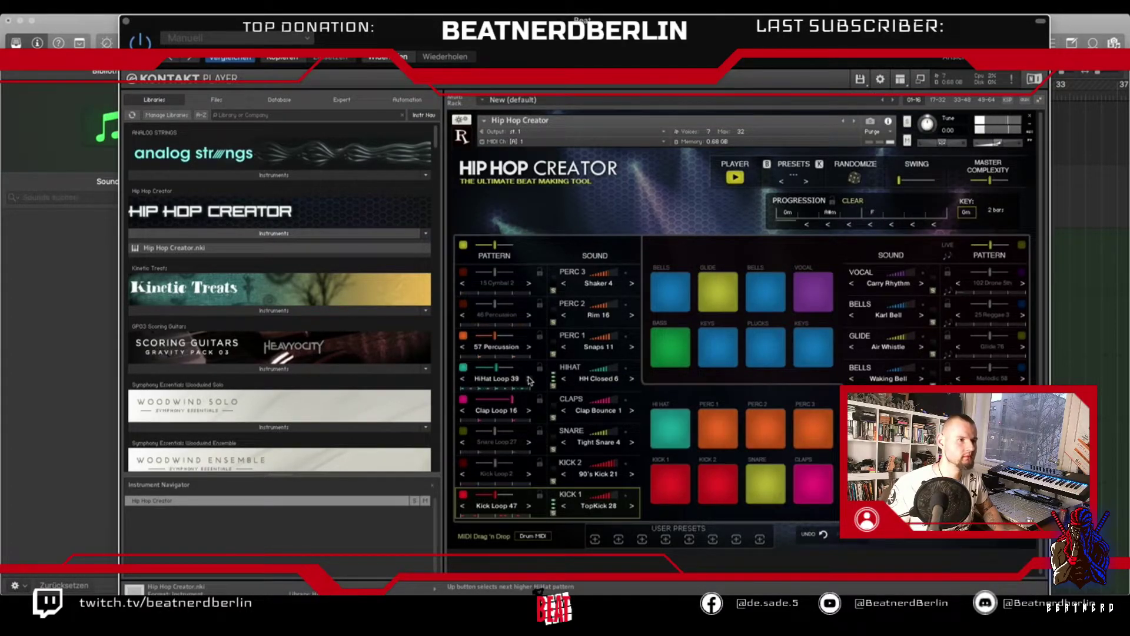
pyautogui.click(529, 380)
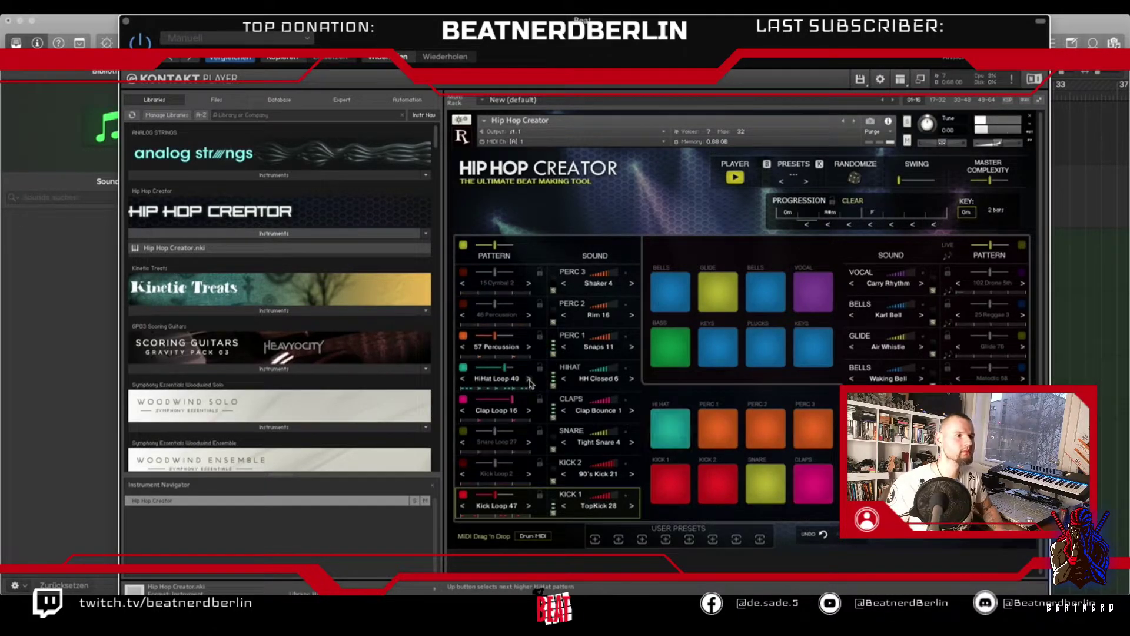
pyautogui.click(631, 380)
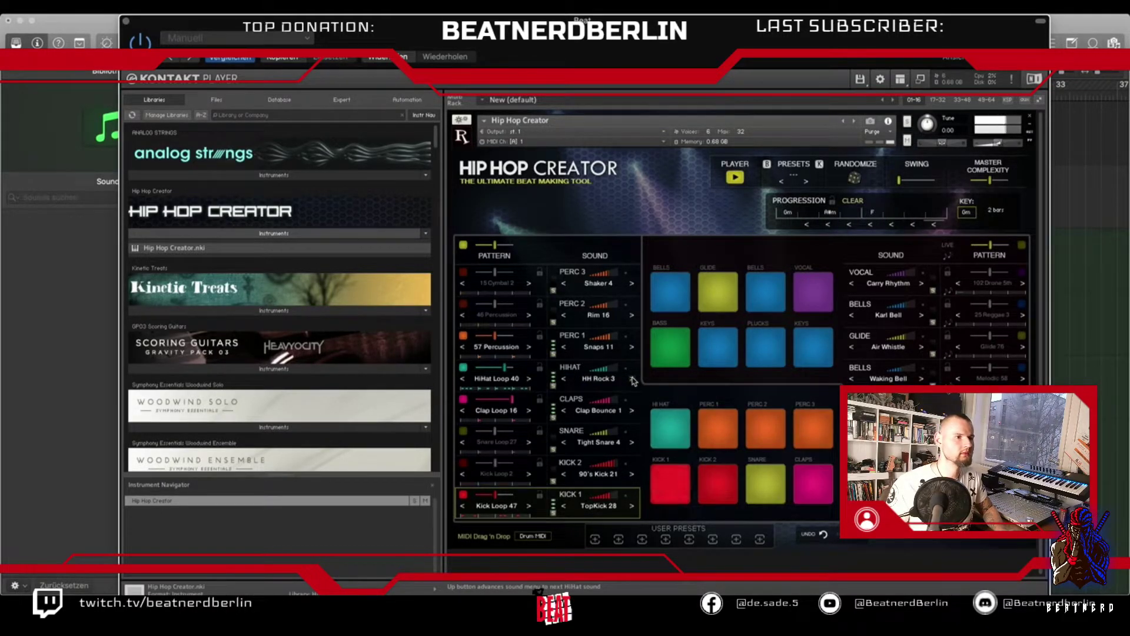
pyautogui.click(633, 381)
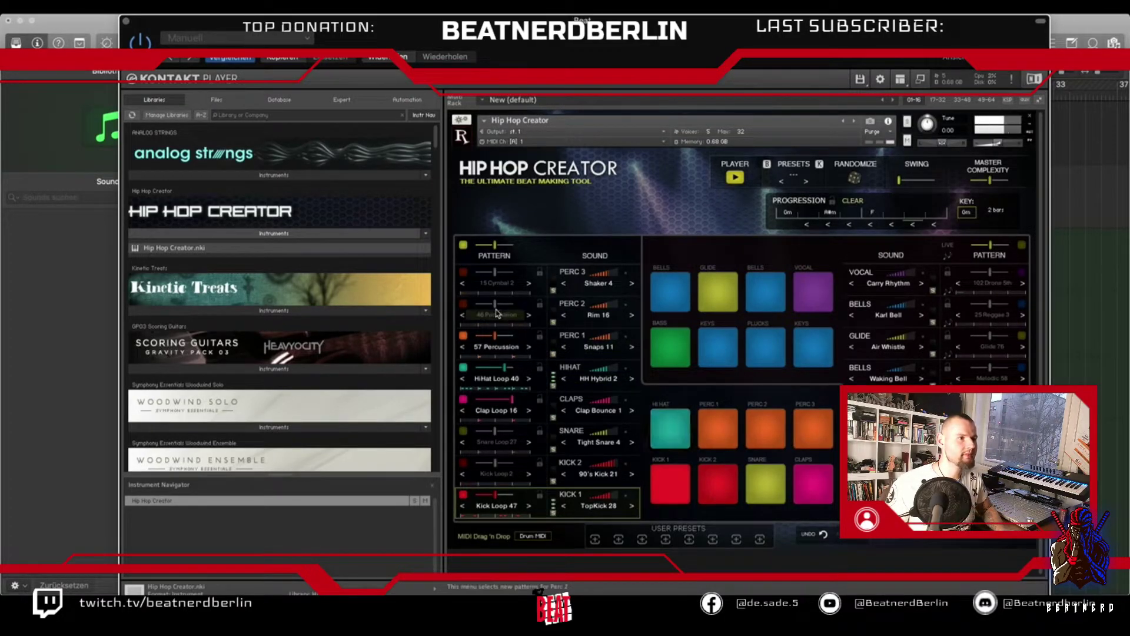
# Enable the Perc 2 loop and set it to pattern 55 Percussion with raised complexity.
pyautogui.click(464, 304)
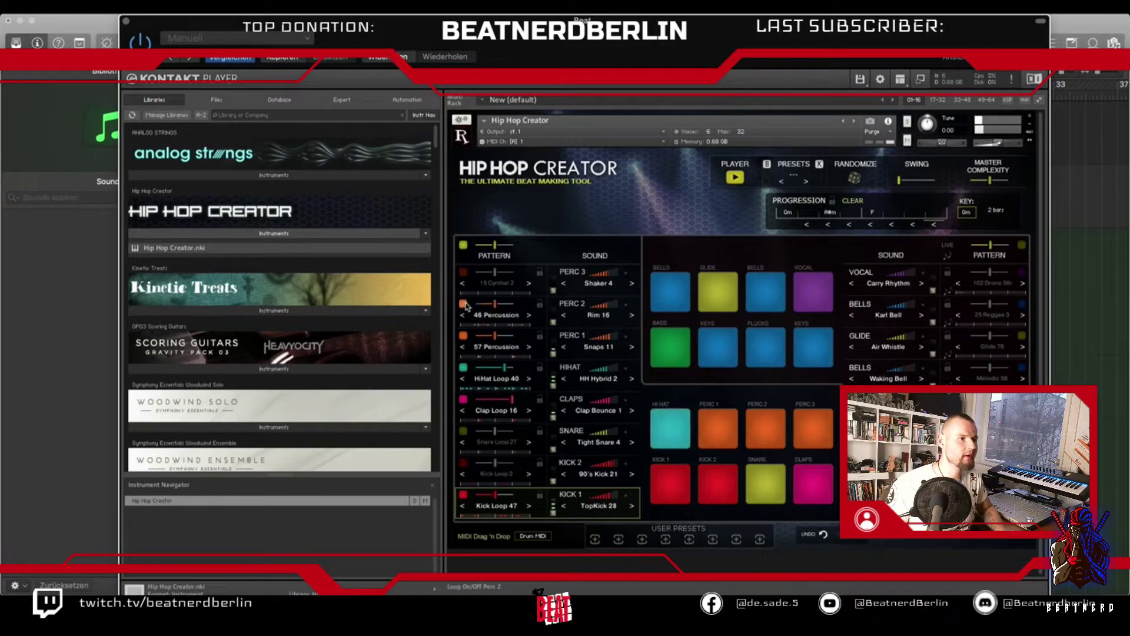
pyautogui.click(528, 316)
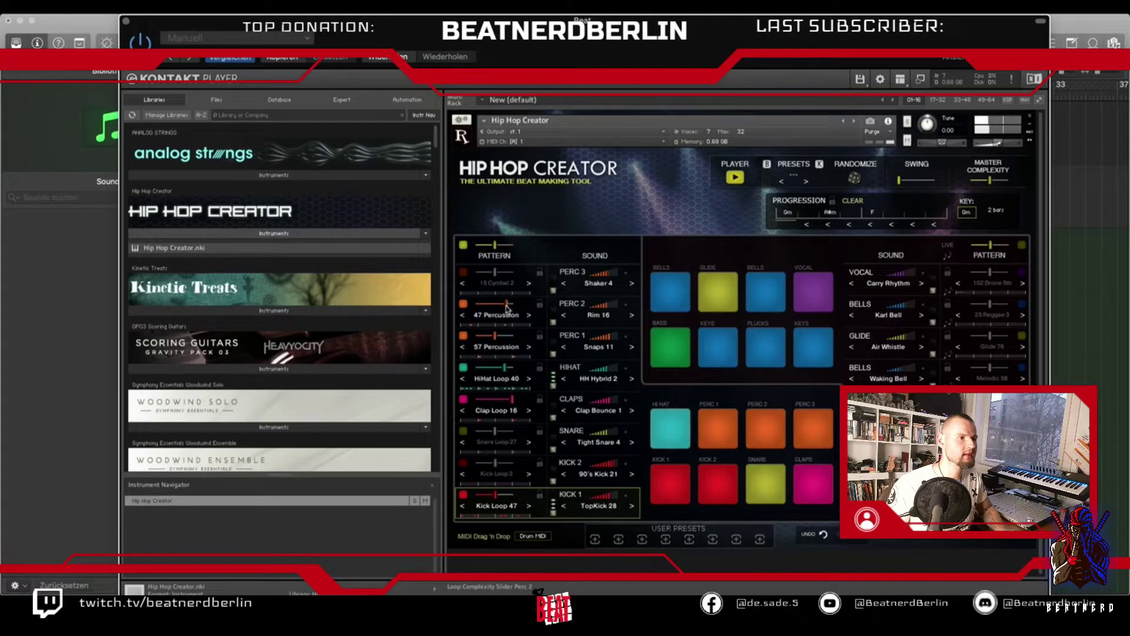
pyautogui.click(529, 315)
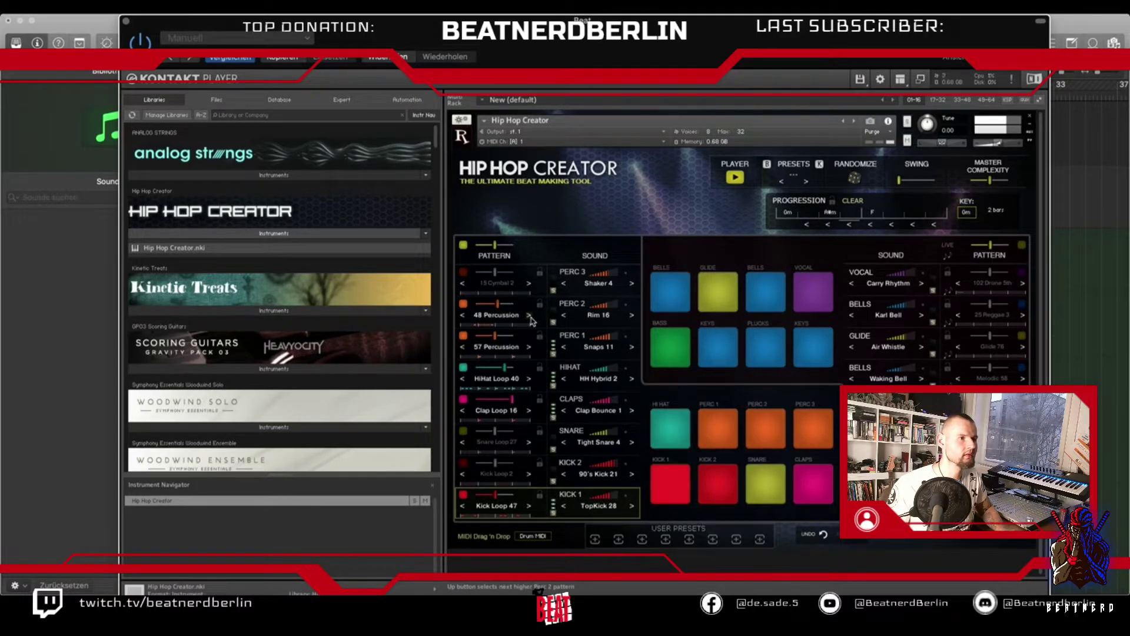
pyautogui.click(529, 315)
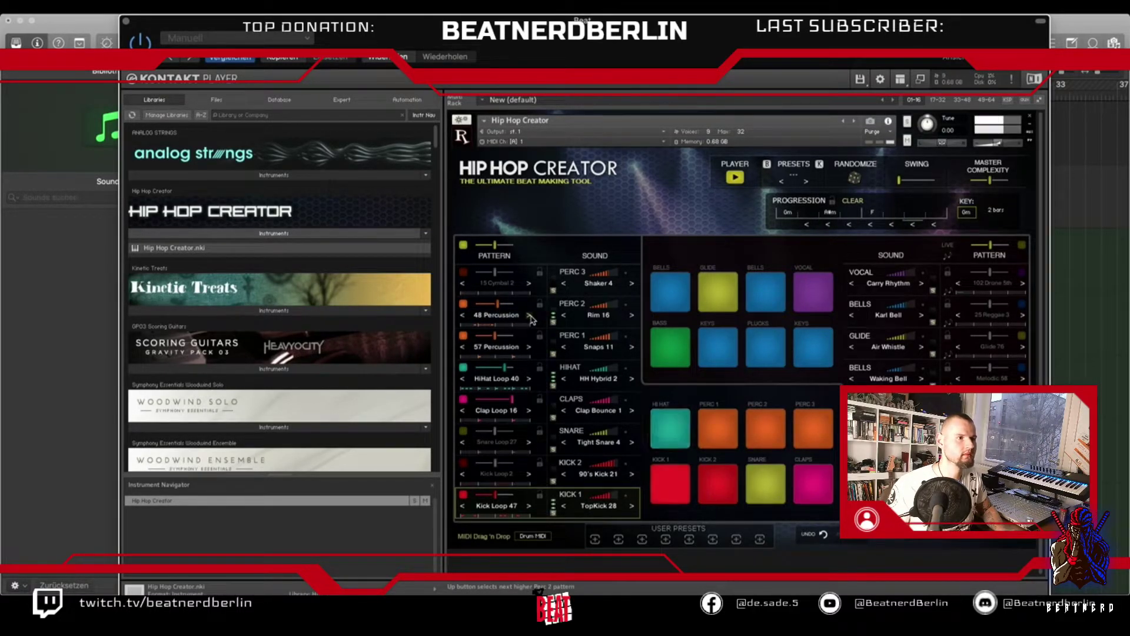
pyautogui.click(530, 316)
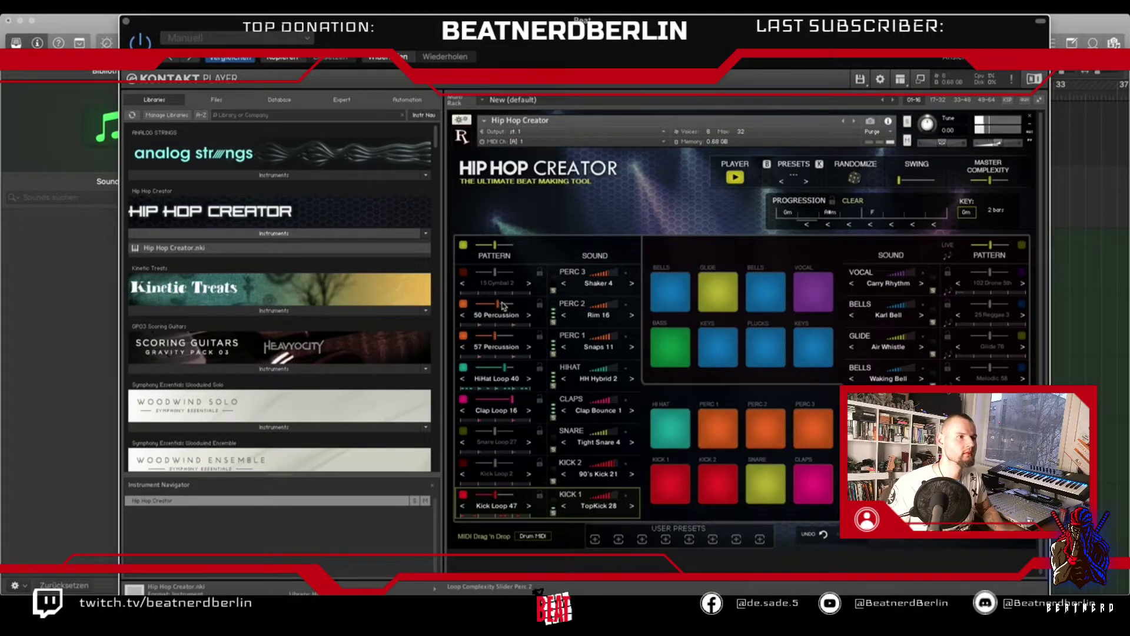
pyautogui.click(511, 304)
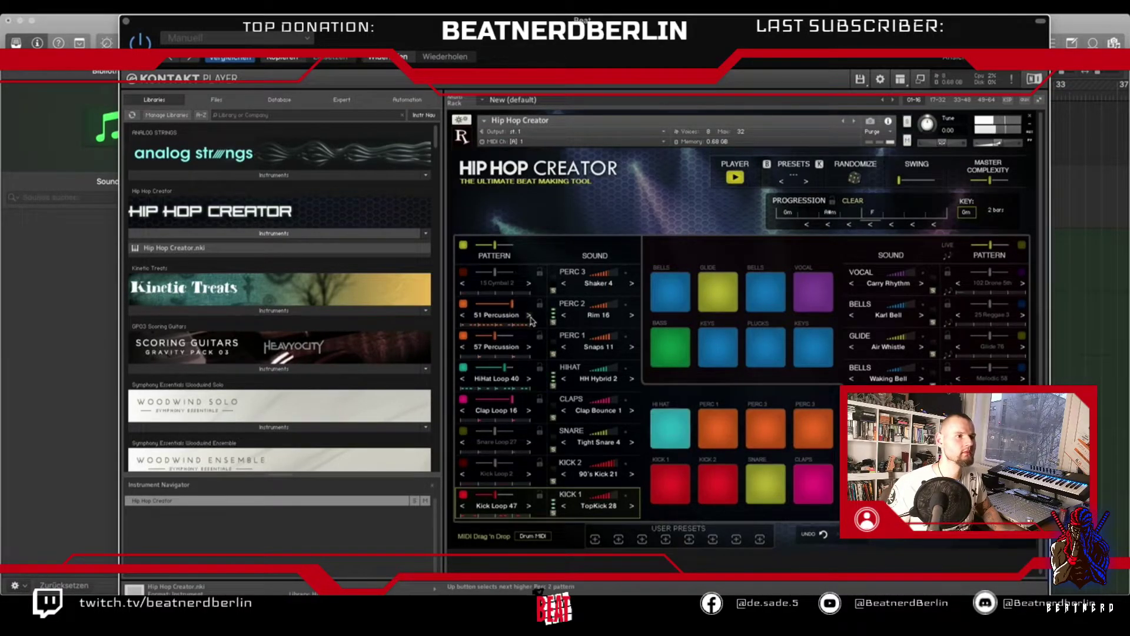
pyautogui.click(530, 316)
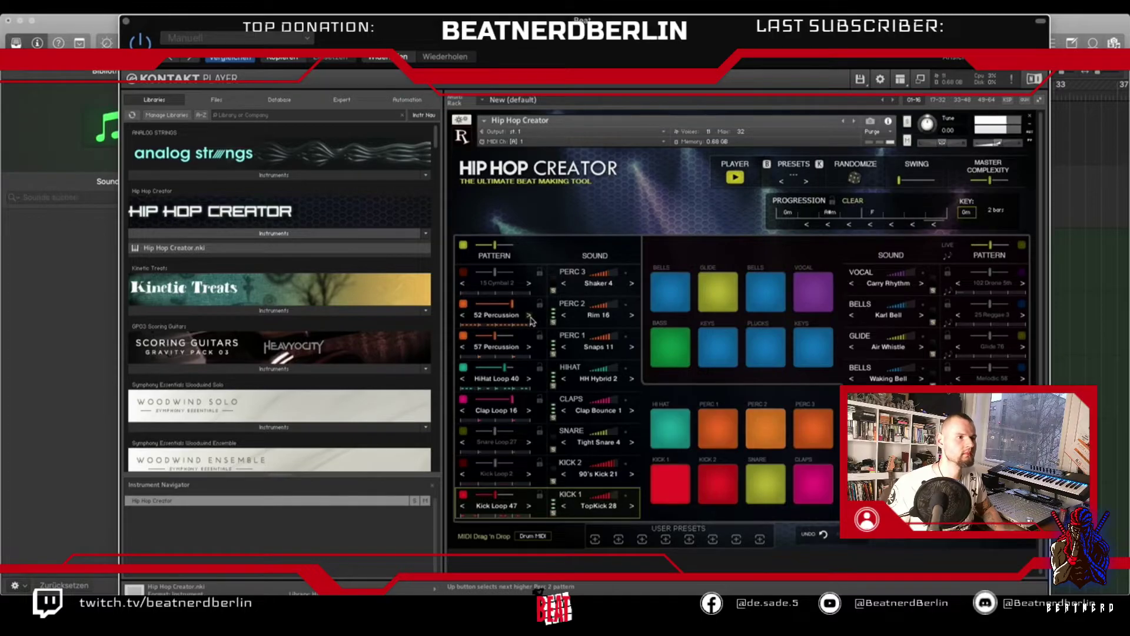
pyautogui.click(530, 316)
pyautogui.click(530, 316)
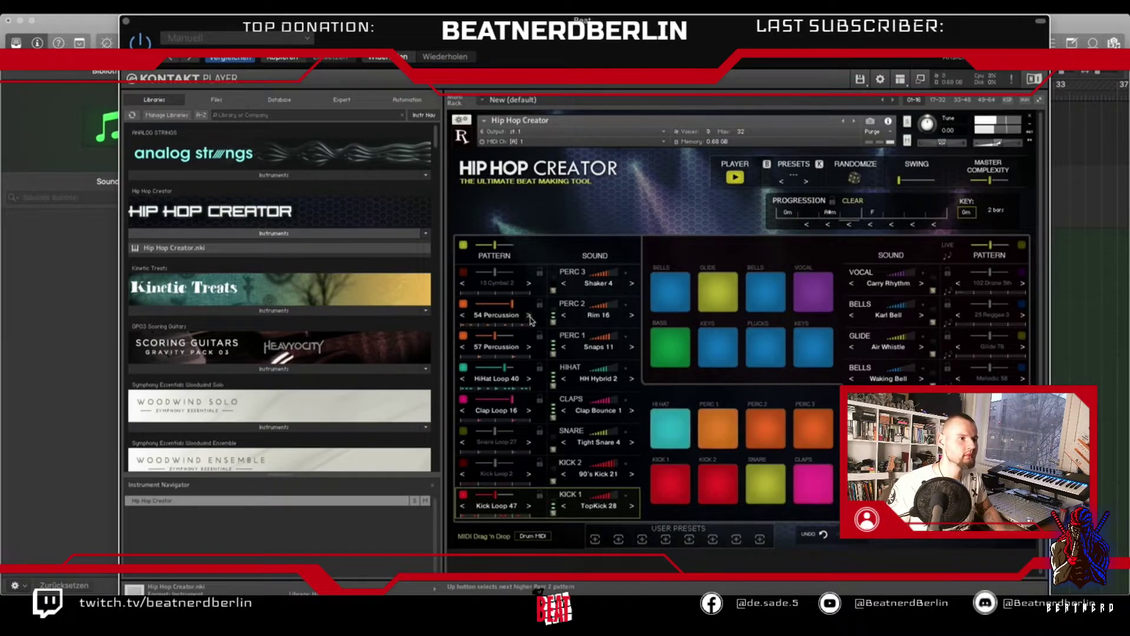
pyautogui.click(503, 305)
pyautogui.moveTo(502, 305); pyautogui.dragTo(512, 305)
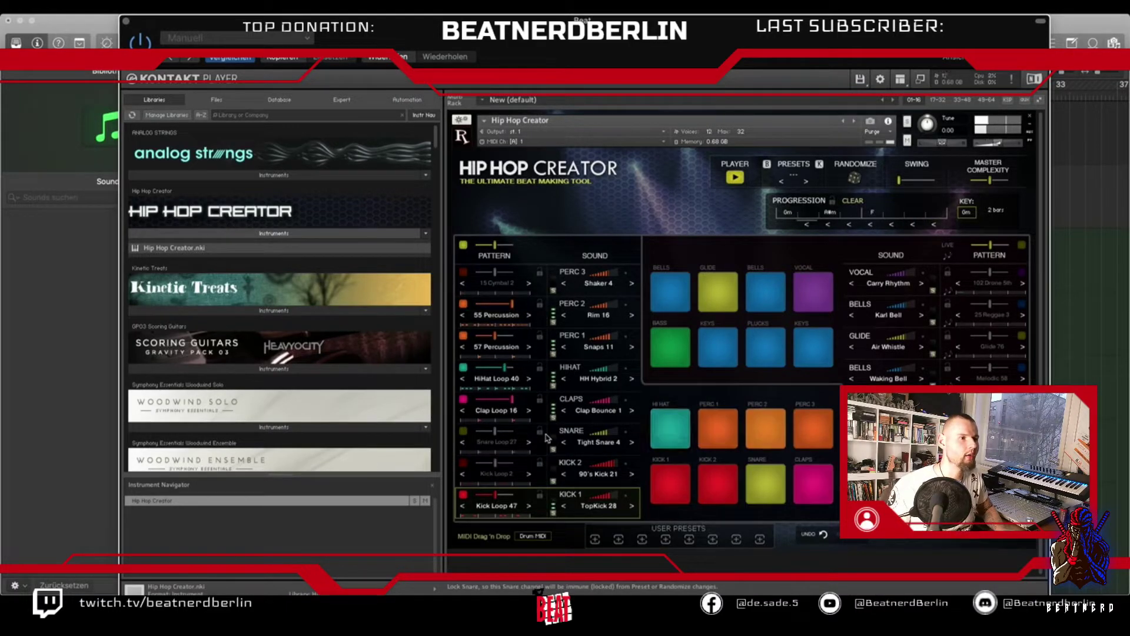
# Enable the Kick 2 loop with pattern Kick Loop 4 at low complexity and the sound TopKick 28.
pyautogui.click(528, 475)
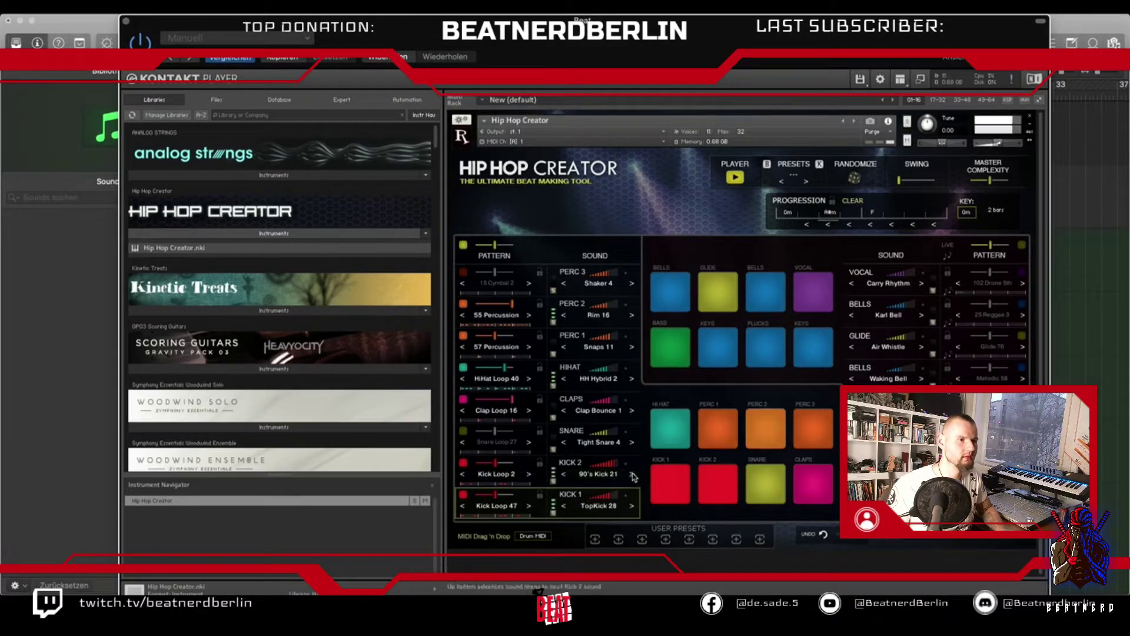
pyautogui.scroll(-2, 503, 477)
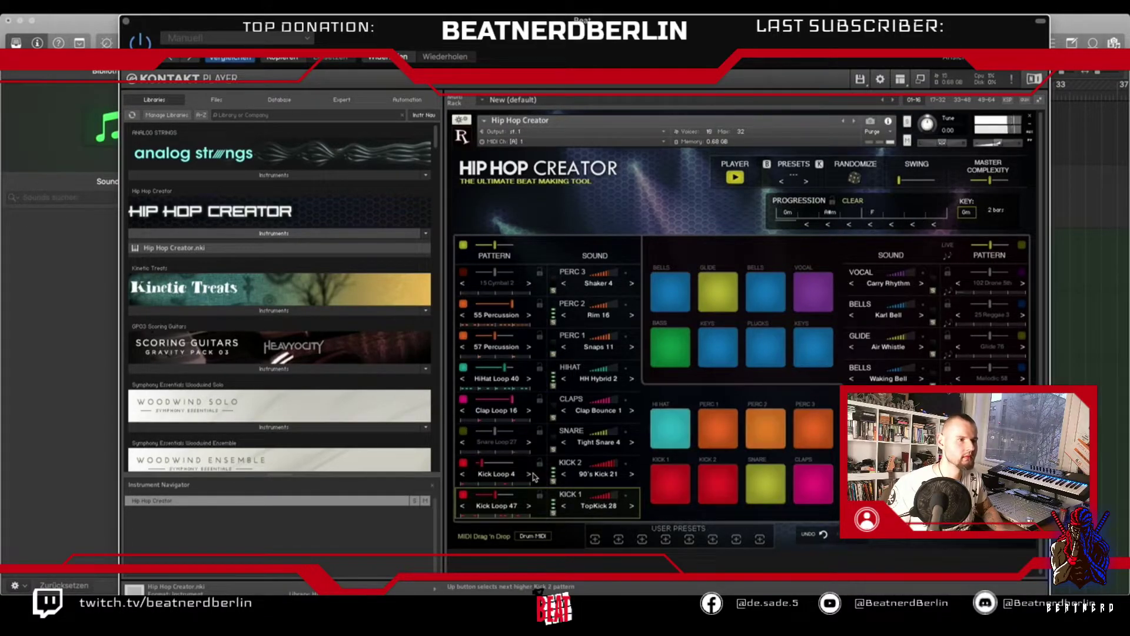
pyautogui.click(633, 475)
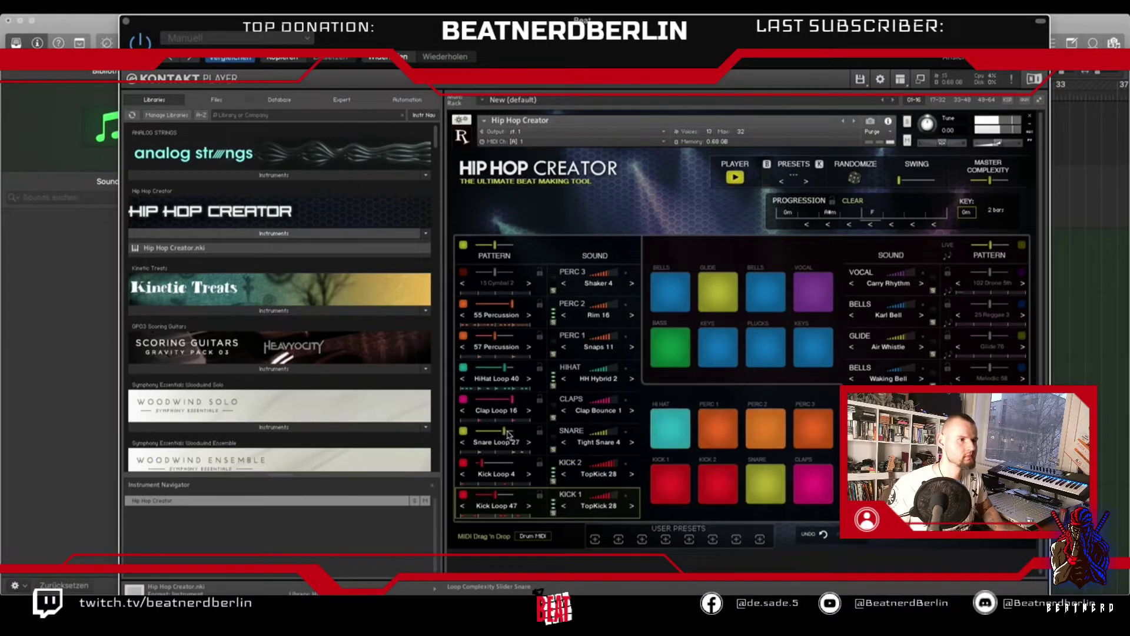
# Set the snare channel to pattern Snare Loop 30 with the sound Trap Snare 8, and stop playback.
pyautogui.click(530, 443)
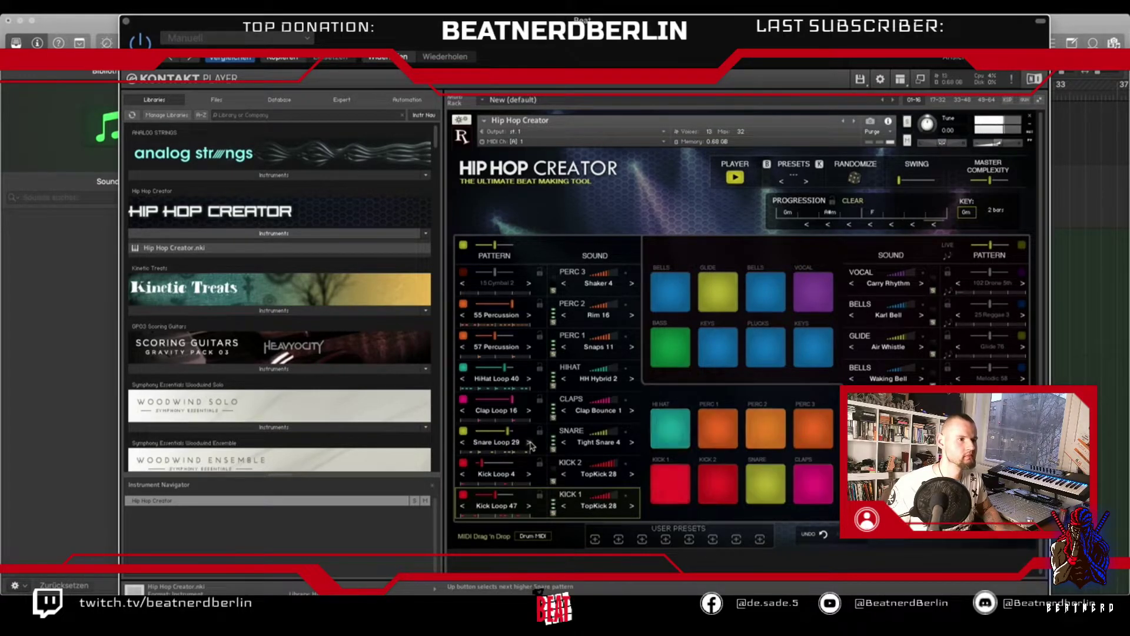
pyautogui.click(529, 442)
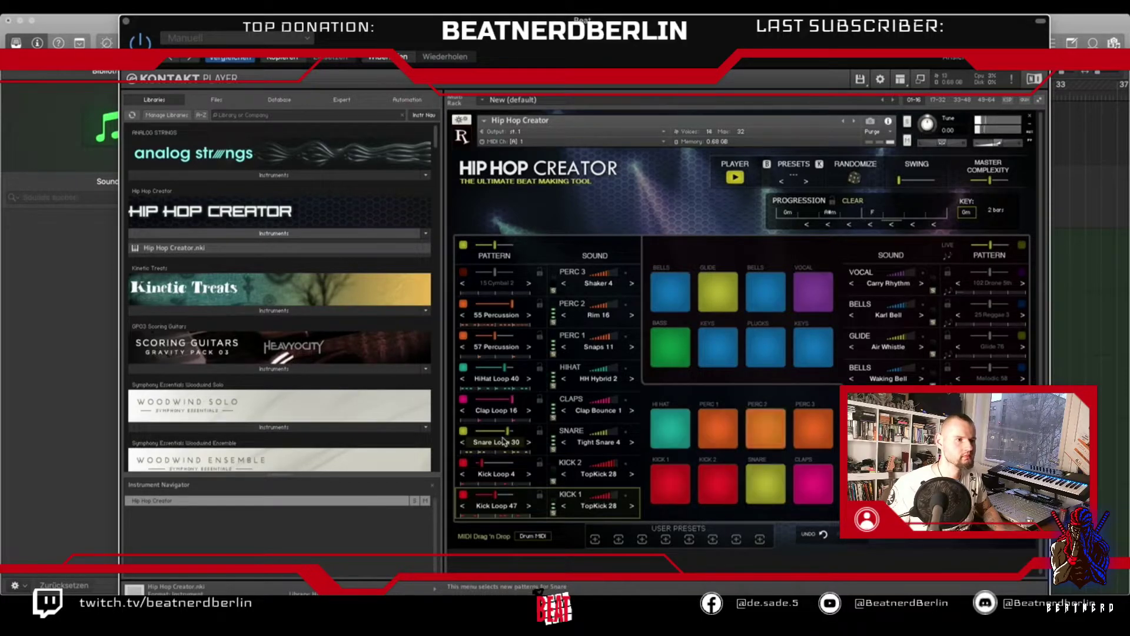
pyautogui.click(632, 443)
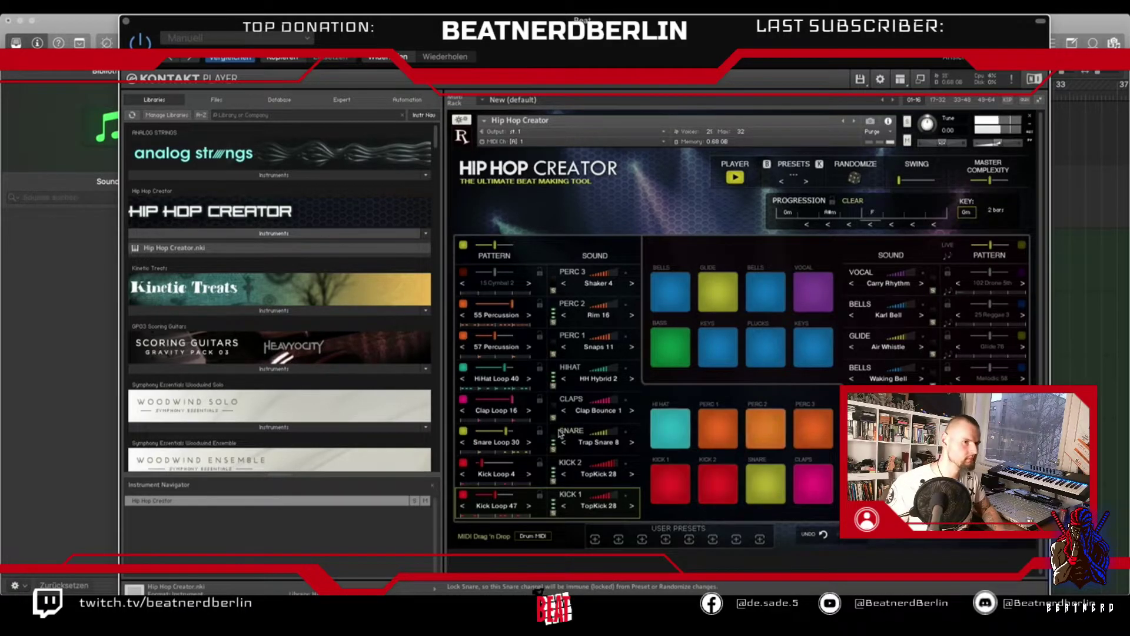
pyautogui.press('space')
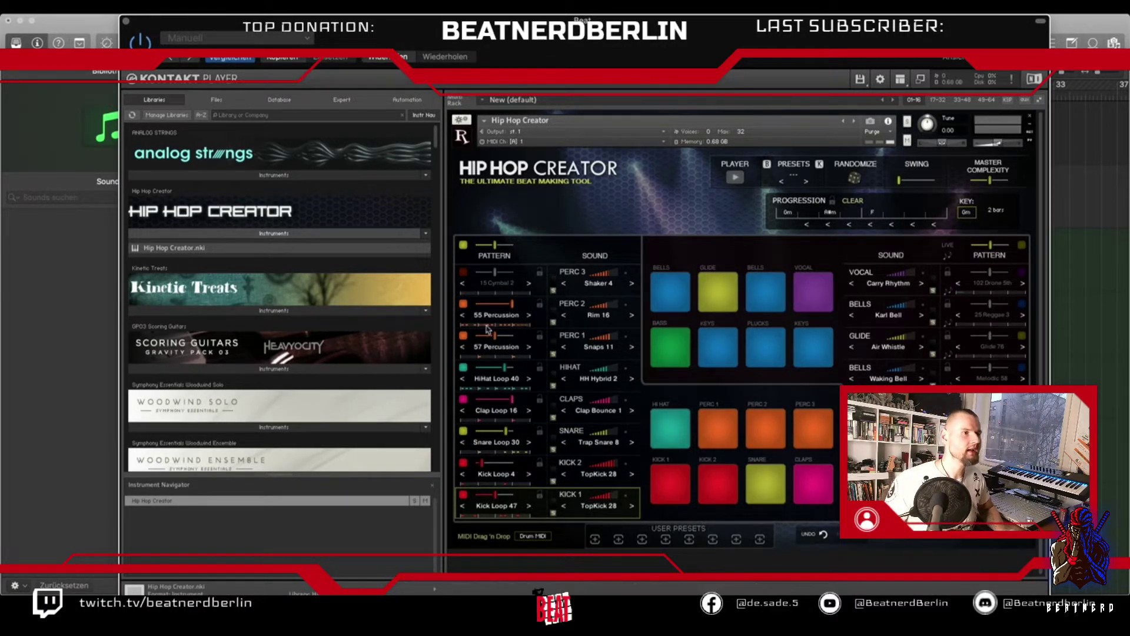
# Bring the Hip Hop Creator drum MIDI onto the Beat track at bar 1 and put the plug-in window away.
pyautogui.moveTo(396, 21); pyautogui.dragTo(807, 24)
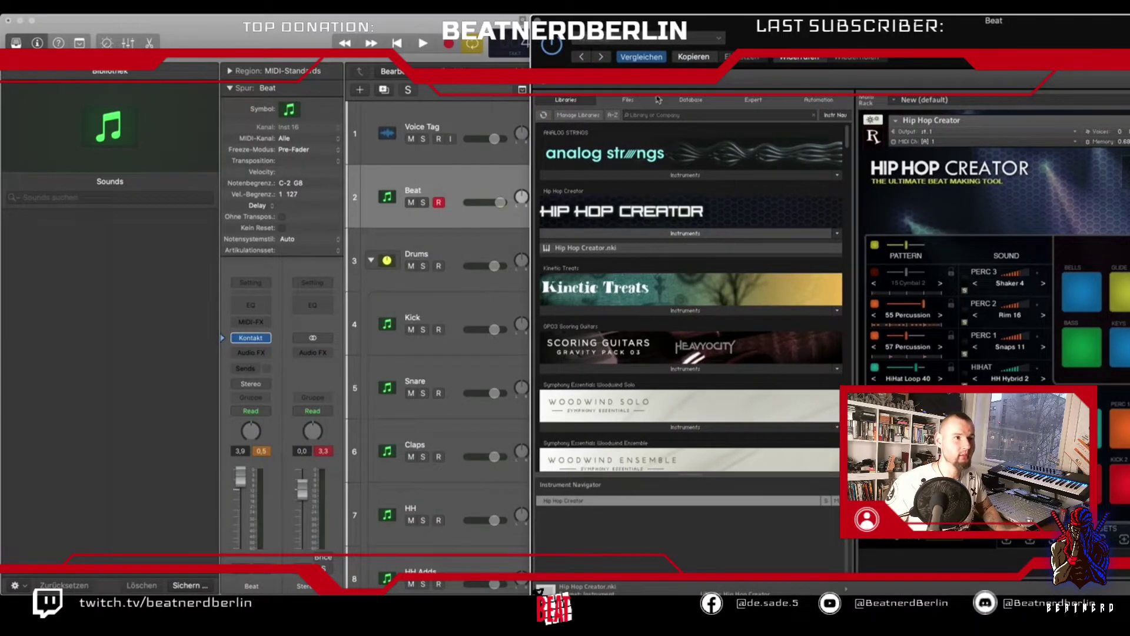
pyautogui.moveTo(657, 29); pyautogui.dragTo(764, 29)
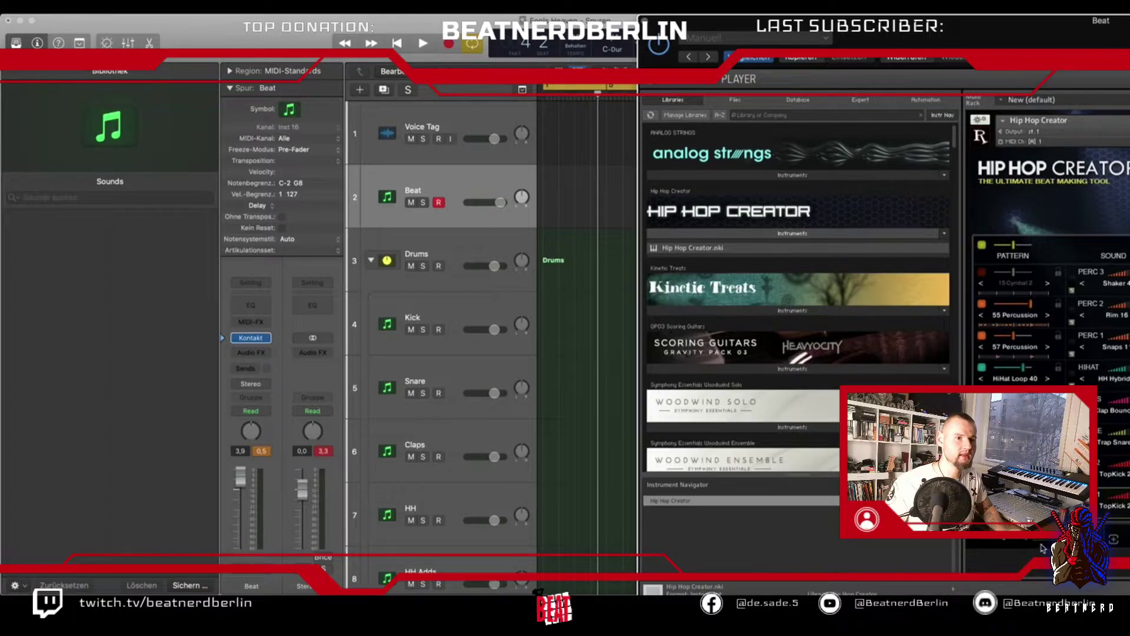
pyautogui.moveTo(677, 303); pyautogui.dragTo(546, 228)
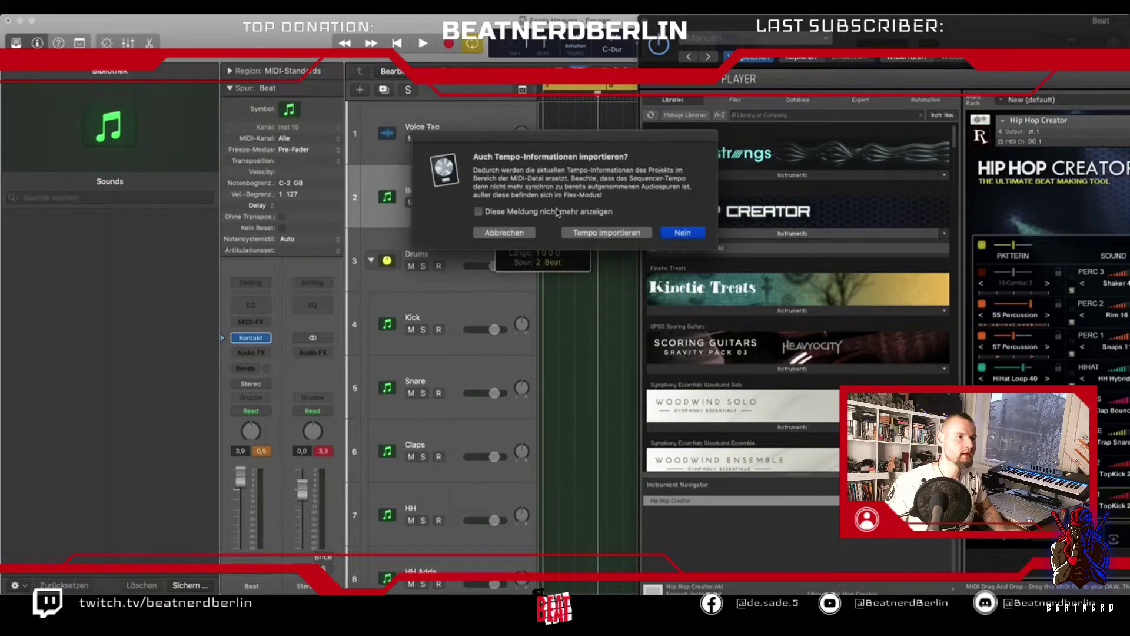
pyautogui.click(641, 234)
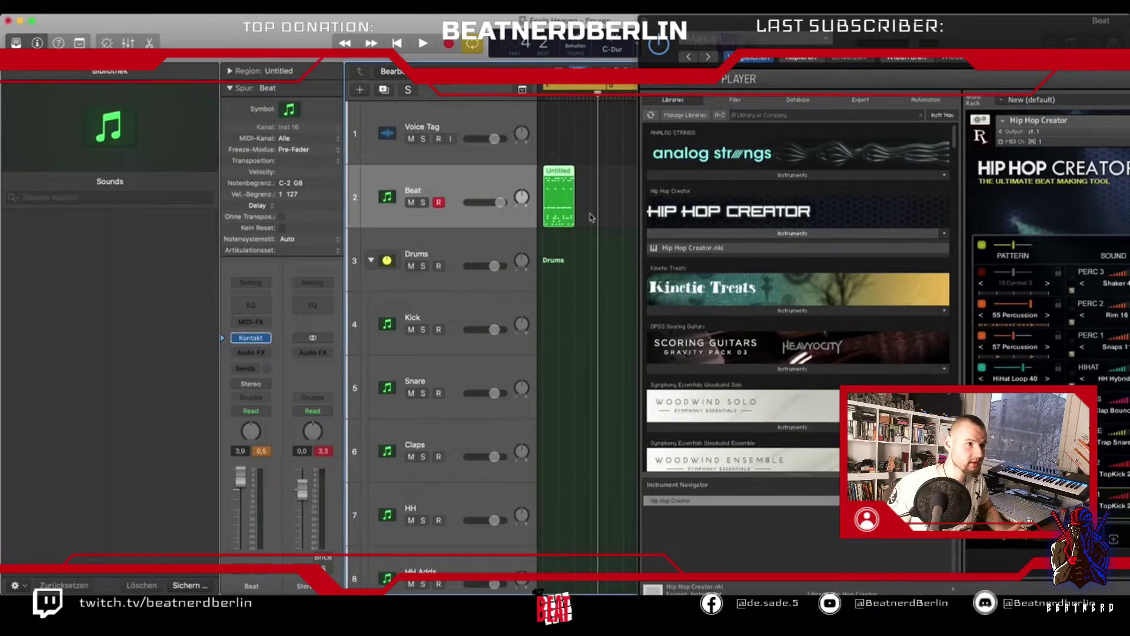
pyautogui.click(646, 22)
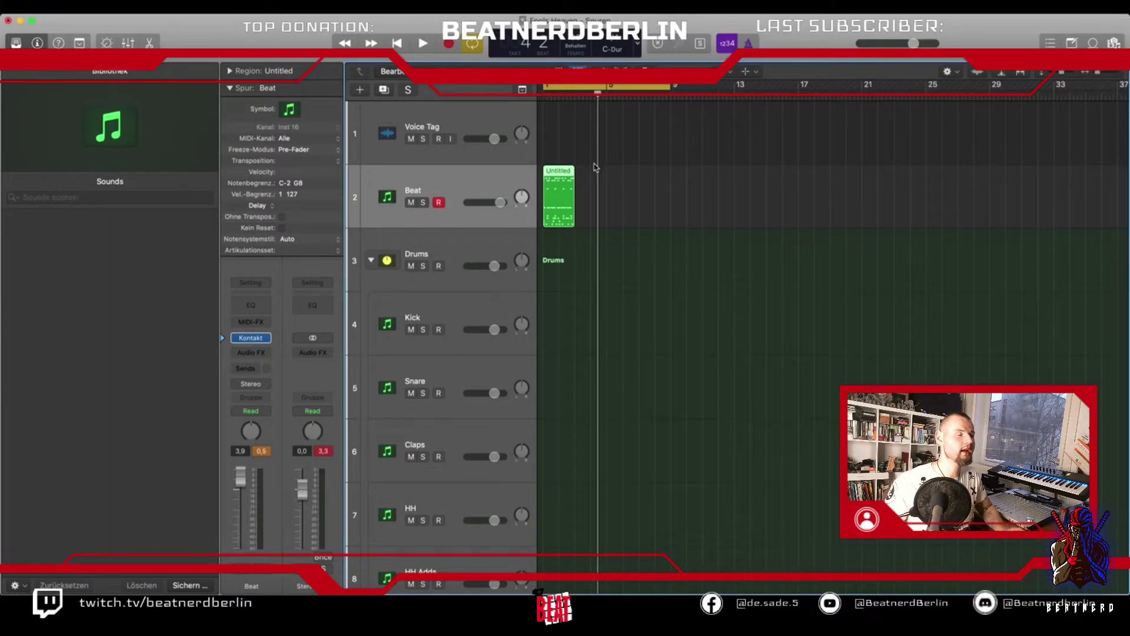
# Copy the Beat region at bar 1 onto the Kick, Snare, Claps, HH, HH Adds and Snare Adds tracks and the track below them.
pyautogui.scroll(-2, 562, 286)
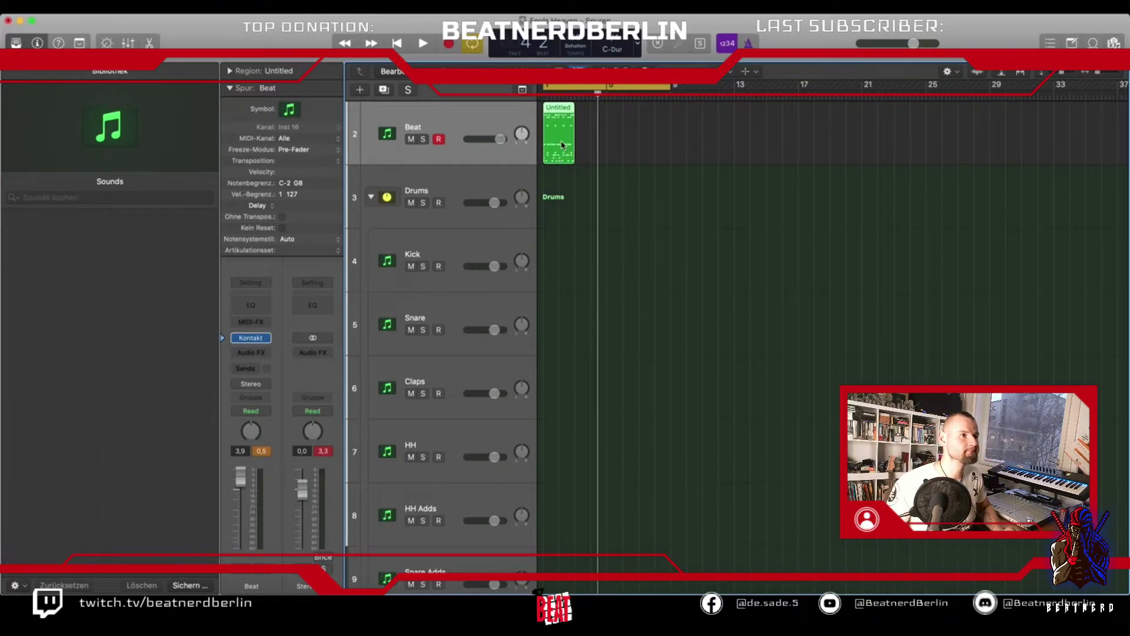
pyautogui.moveTo(562, 145); pyautogui.dragTo(560, 301)
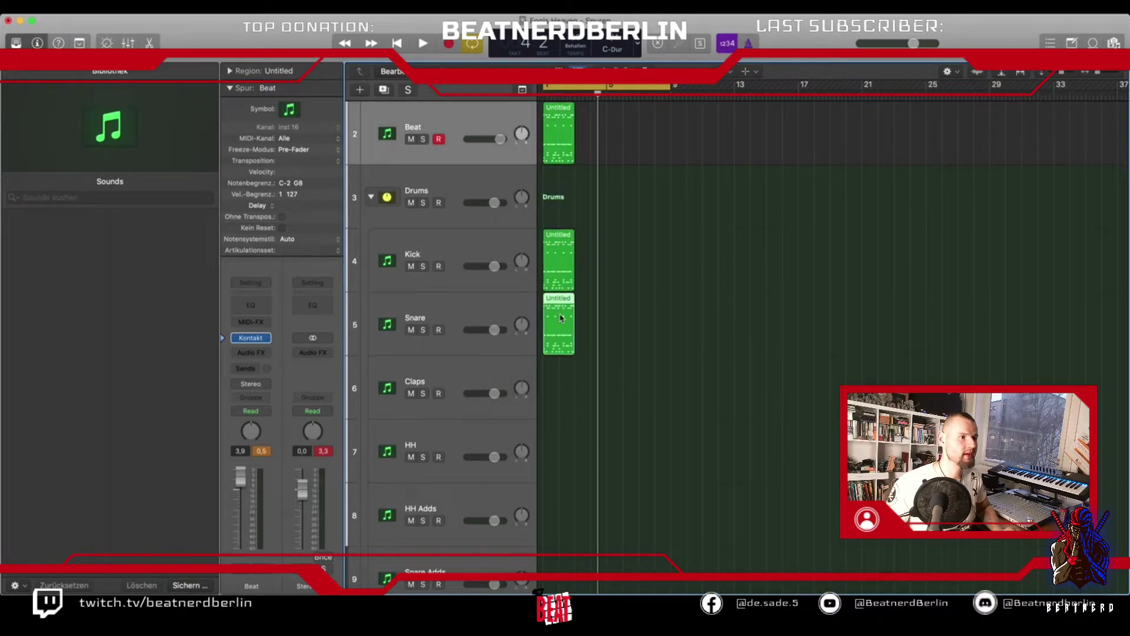
pyautogui.scroll(-2, 564, 309)
pyautogui.moveTo(567, 259); pyautogui.dragTo(560, 323)
pyautogui.moveTo(559, 323); pyautogui.dragTo(556, 410)
pyautogui.scroll(-2, 559, 413)
pyautogui.moveTo(559, 320); pyautogui.dragTo(557, 378)
pyautogui.scroll(-2, 559, 353)
pyautogui.moveTo(558, 316); pyautogui.dragTo(559, 380)
pyautogui.scroll(5, 563, 265)
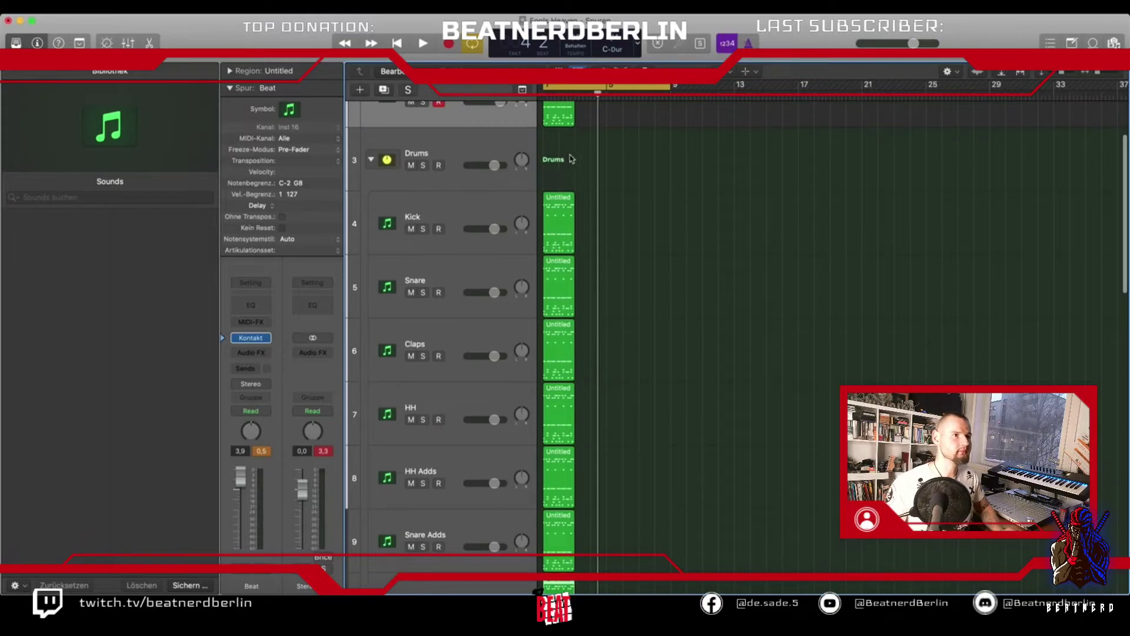
# Shorten the cycle range to the two-bar region, then solo the Kick track and open its region in the piano roll.
pyautogui.moveTo(669, 86); pyautogui.dragTo(561, 135)
pyautogui.click(565, 224)
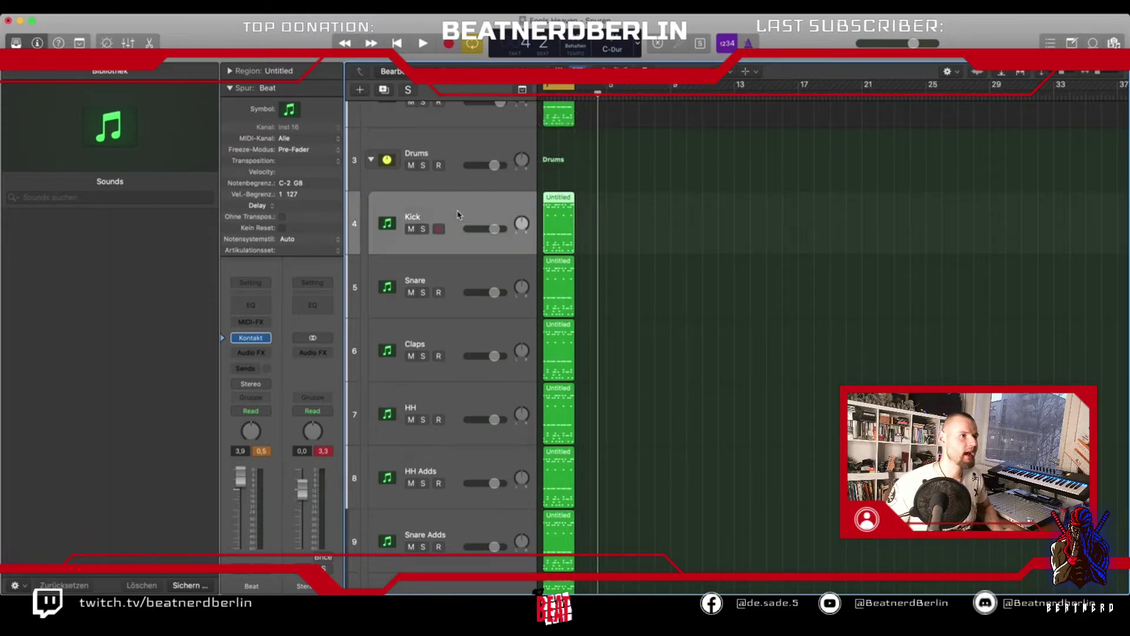
pyautogui.click(558, 226)
pyautogui.press('s')
pyautogui.doubleClick(558, 227)
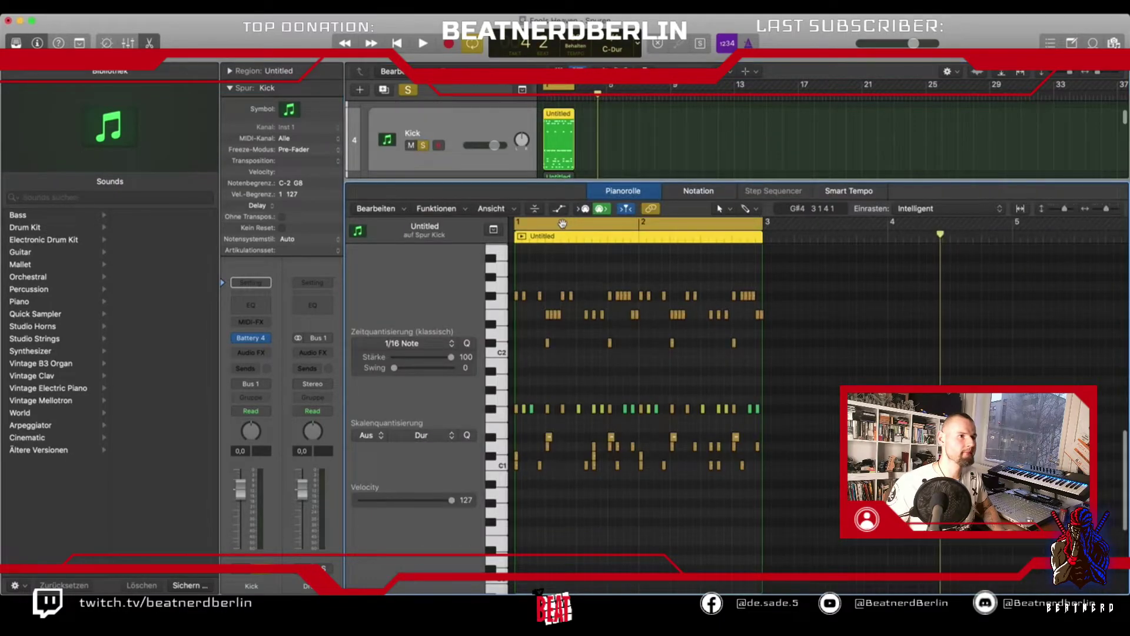
# Delete every note in the Kick region except those in the C1 row.
pyautogui.click(502, 466)
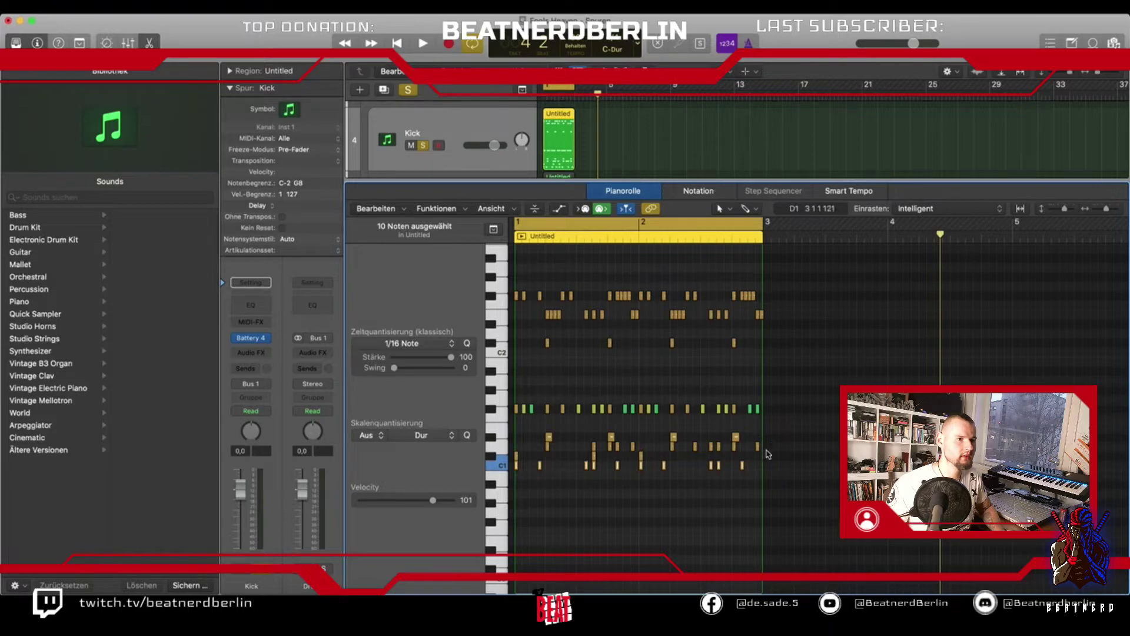
pyautogui.moveTo(761, 459); pyautogui.dragTo(510, 272)
pyautogui.press('Delete')
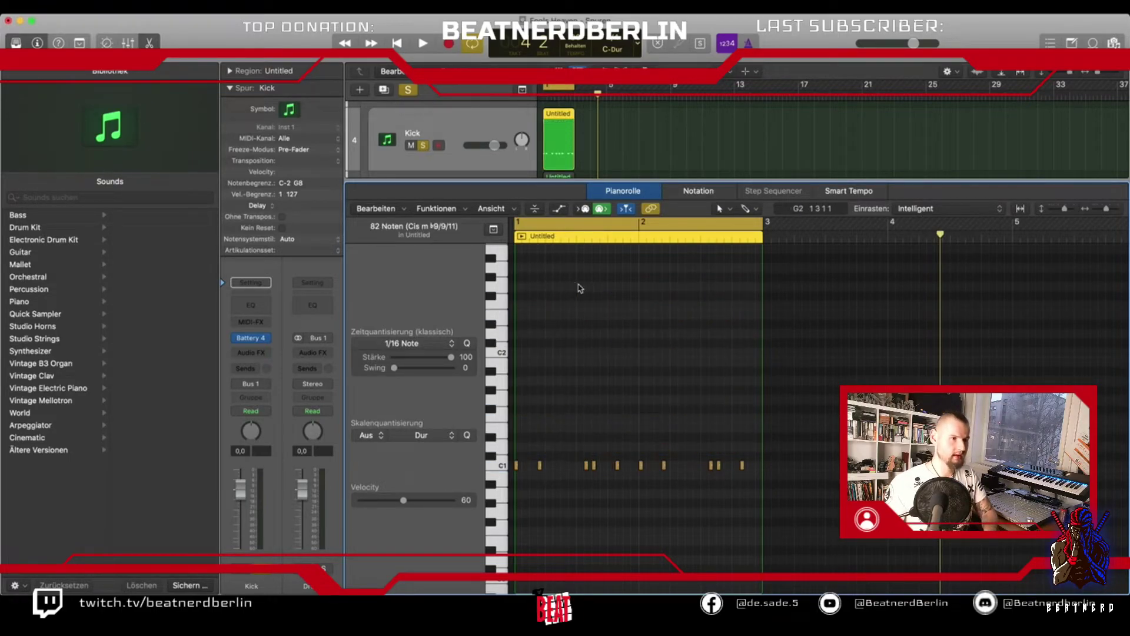
# Set the velocity of the remaining C1 kick notes to 127, and hide the piano roll and the sound library.
pyautogui.click(496, 466)
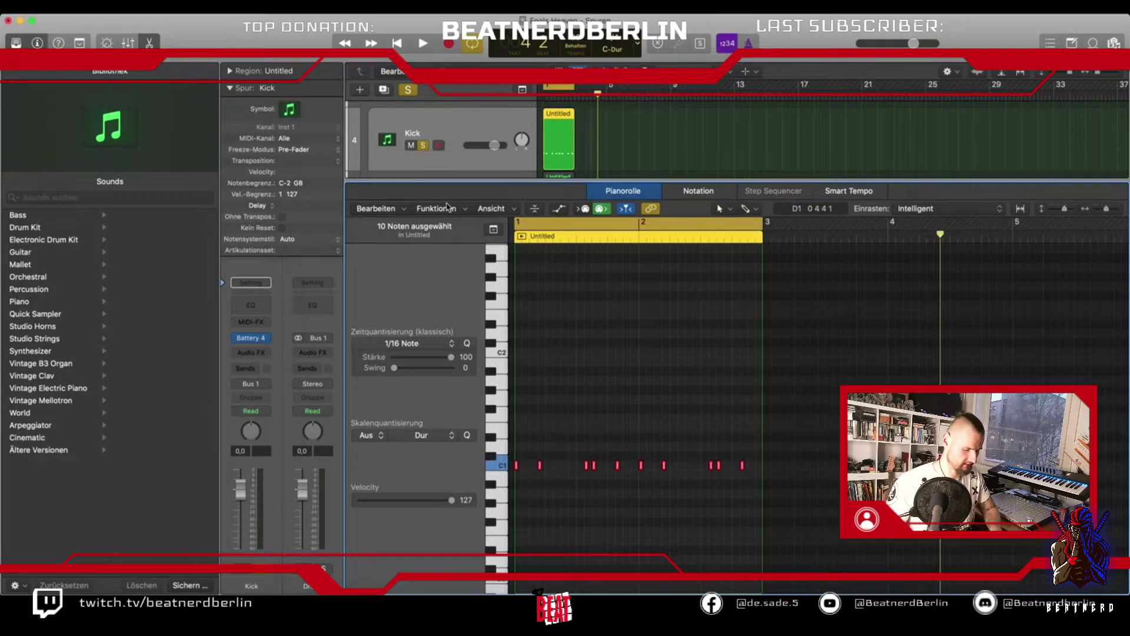
pyautogui.press('p')
pyautogui.click(15, 43)
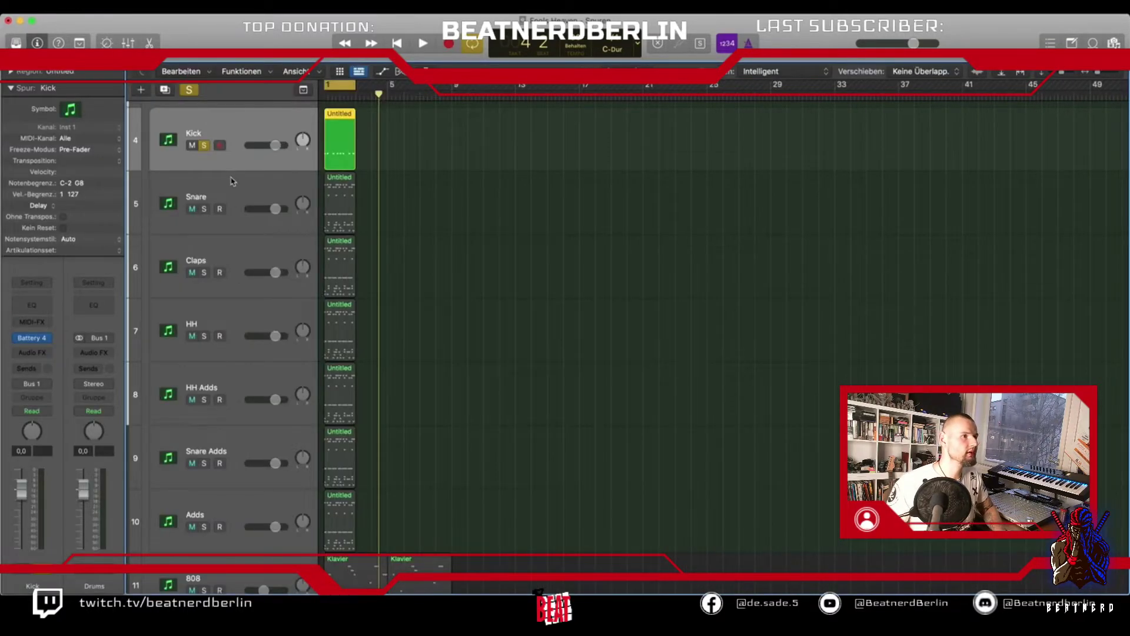
# Open the Kick track's Battery 4 and, in Finder, go from the desktop Samples folder to Capital Drum Kit 3's Kick folder.
pyautogui.click(16, 43)
pyautogui.click(16, 43)
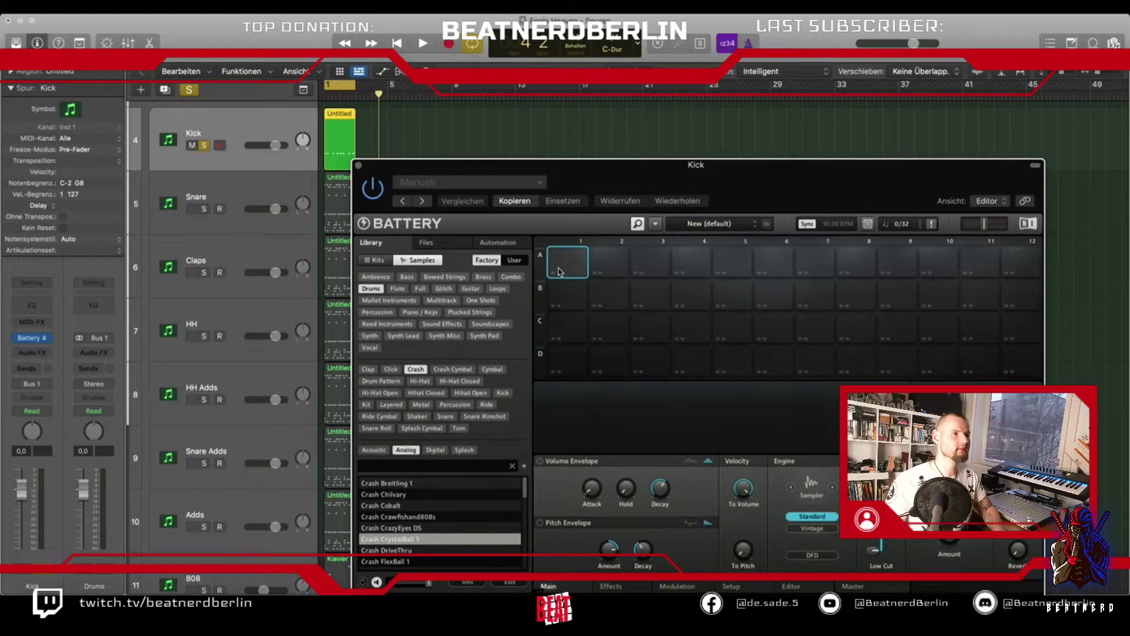
pyautogui.click(47, 589)
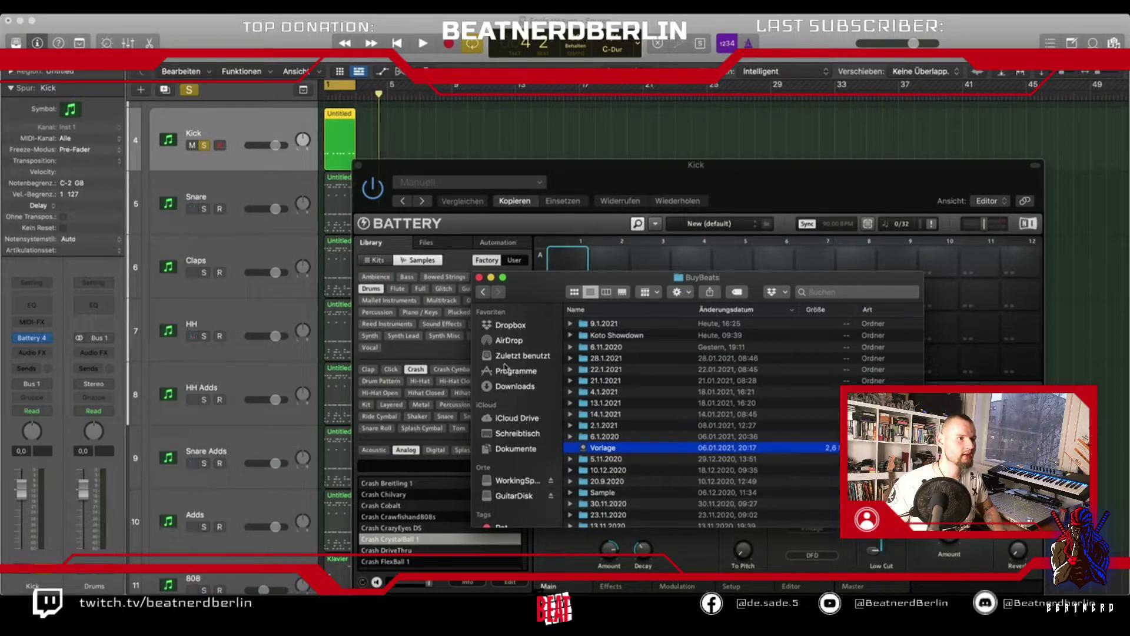
pyautogui.click(504, 436)
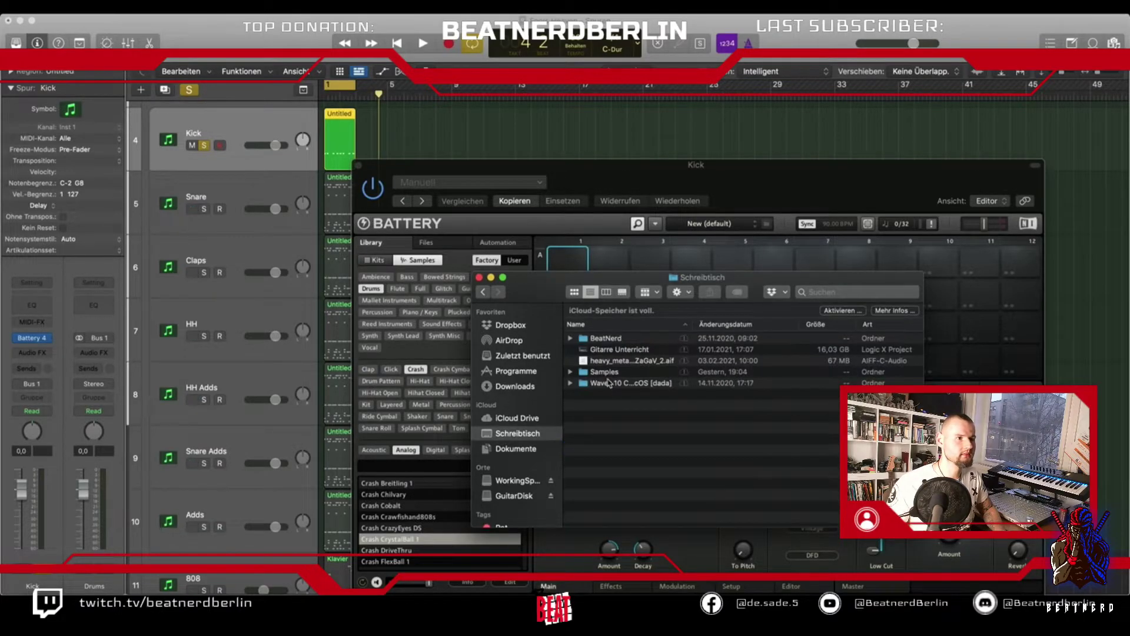
pyautogui.doubleClick(610, 374)
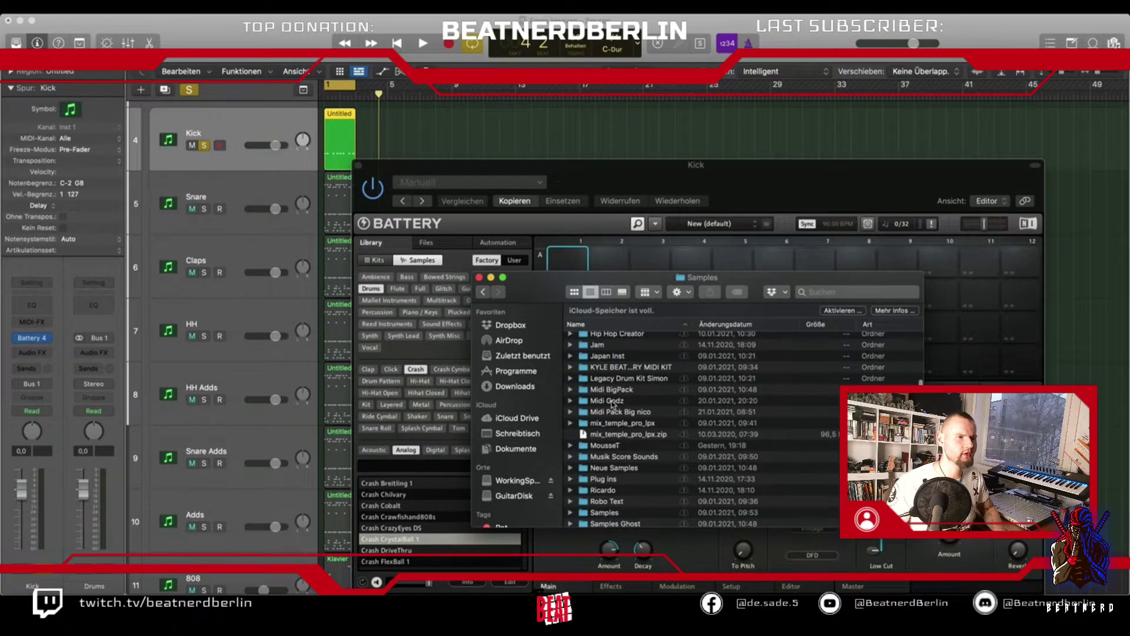
pyautogui.scroll(-10, 612, 402)
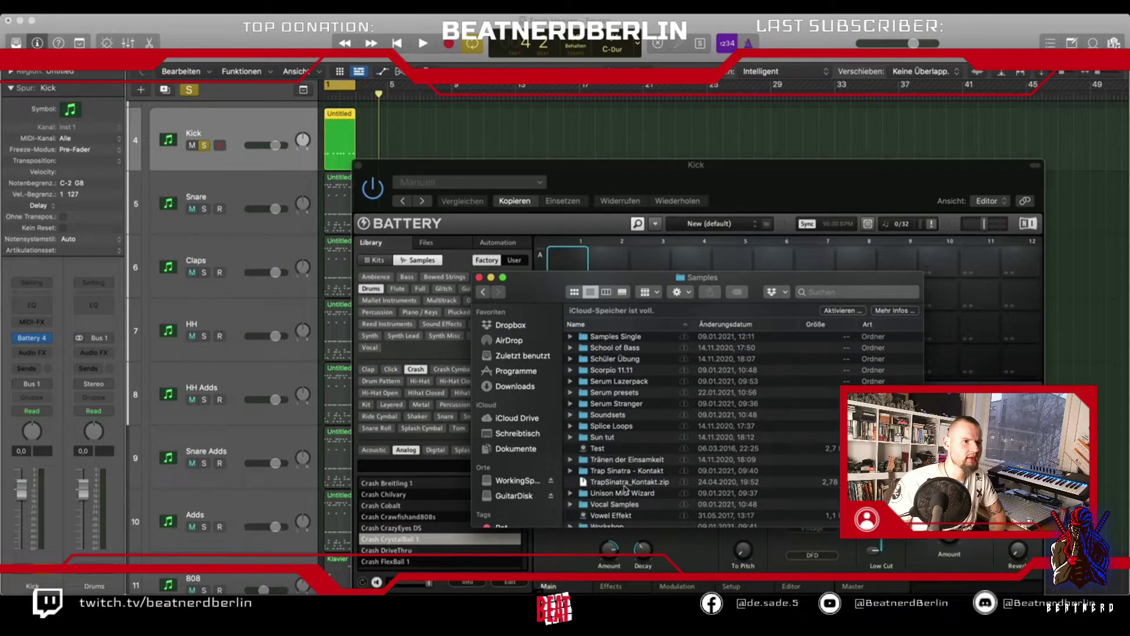
pyautogui.scroll(10, 617, 495)
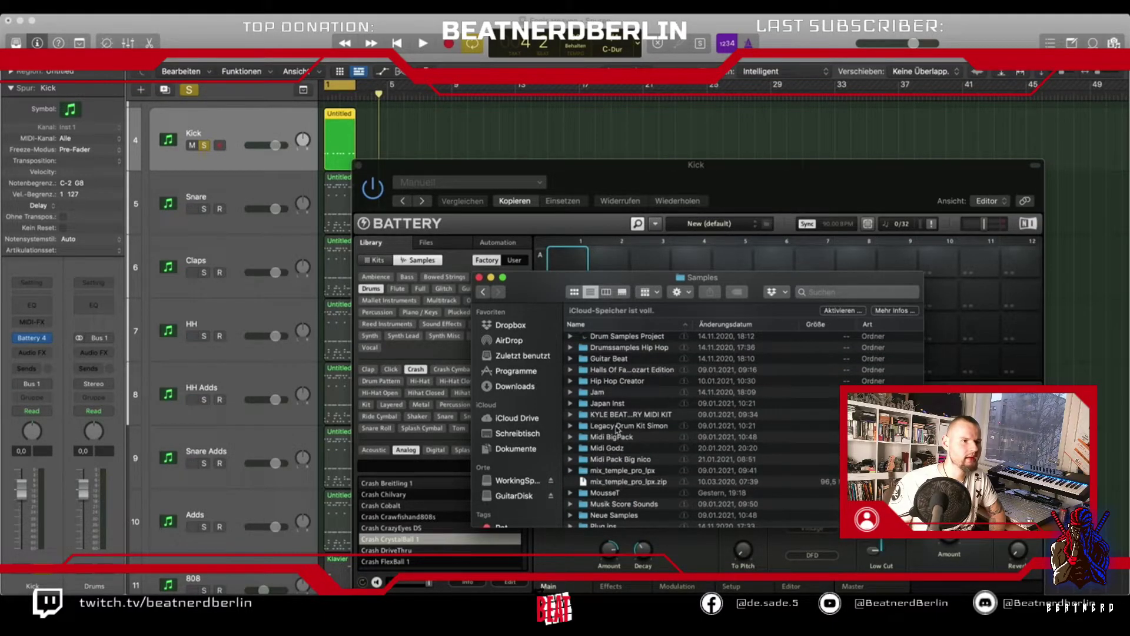
pyautogui.doubleClick(616, 426)
pyautogui.doubleClick(605, 362)
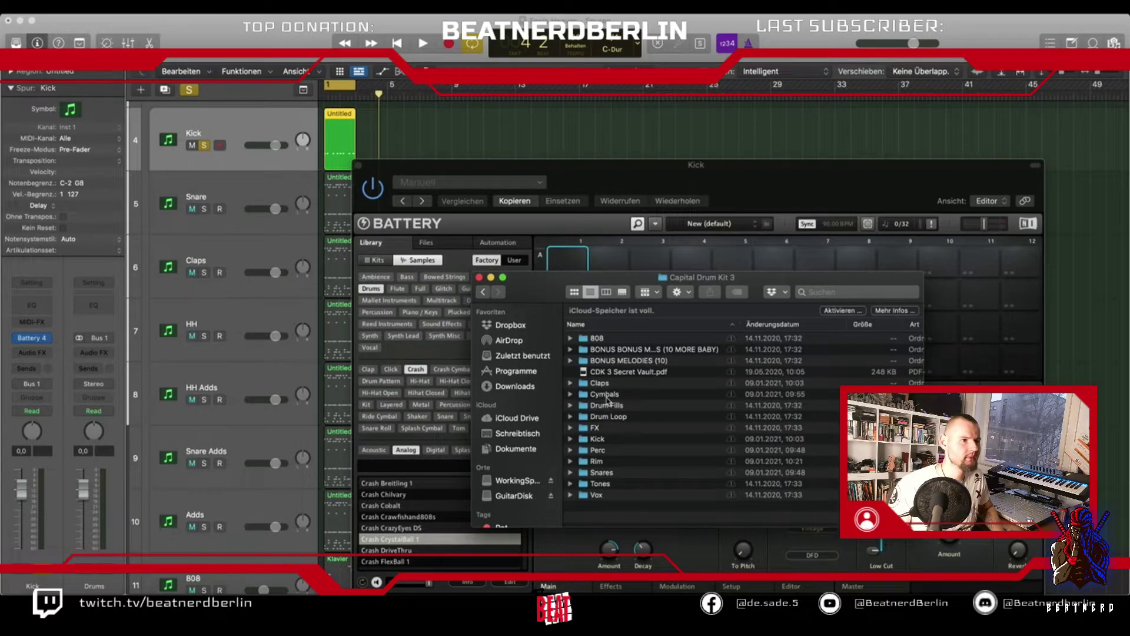
pyautogui.doubleClick(613, 439)
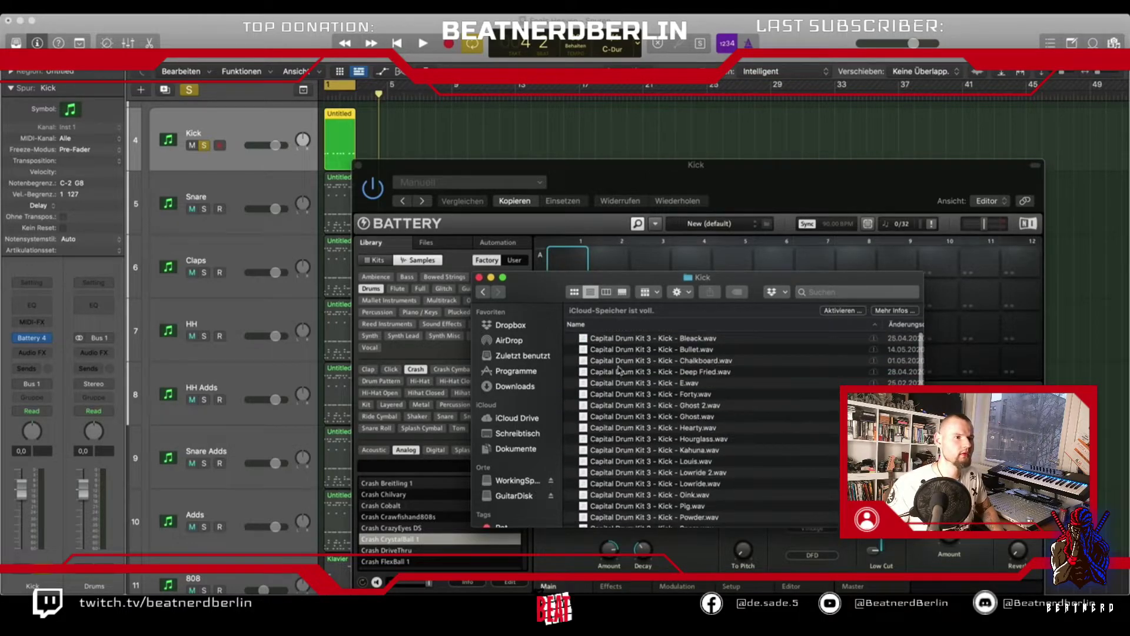
# Preview the first kick samples beside Battery and load Capital Drum Kit 3 - Kick - Bullet.wav into cell A3.
pyautogui.click(626, 340)
pyautogui.moveTo(633, 278); pyautogui.dragTo(776, 273)
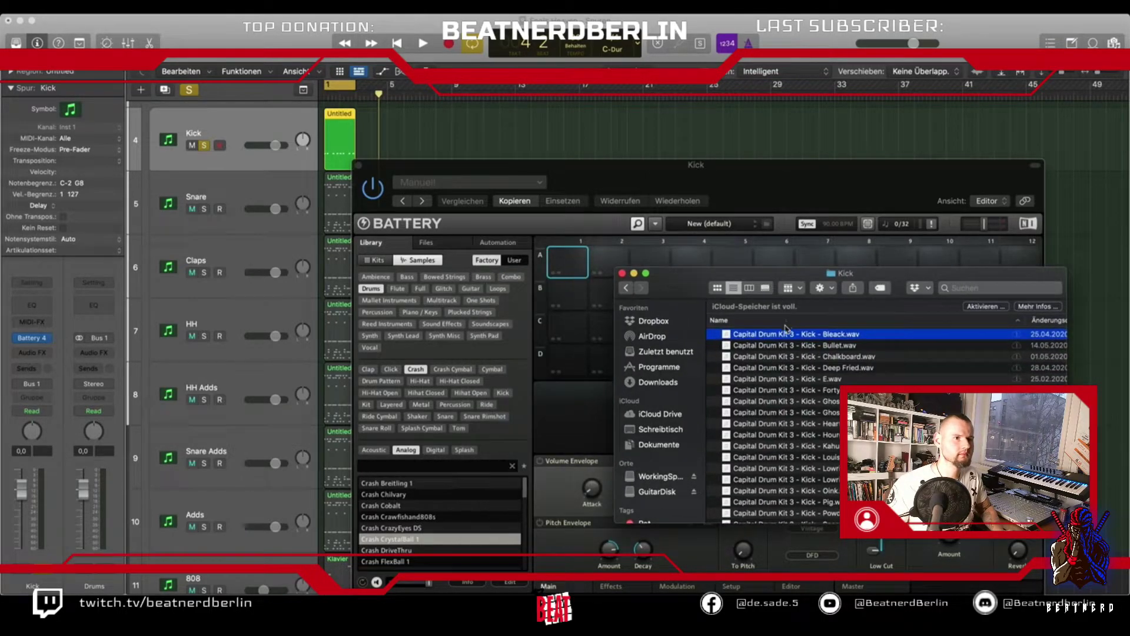
pyautogui.press('space')
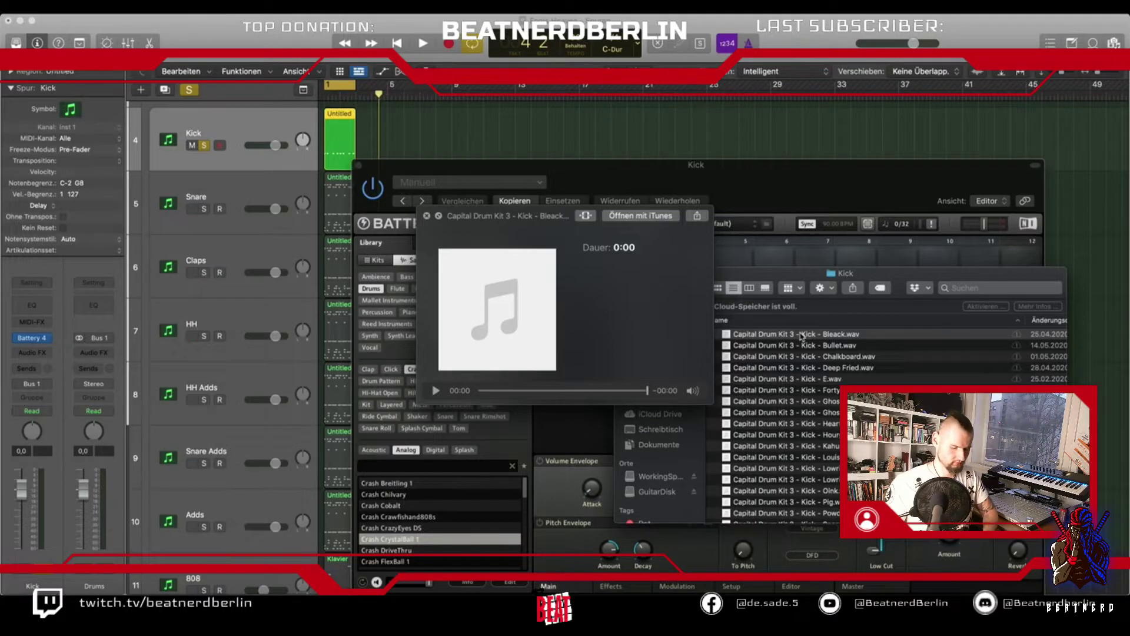
pyautogui.press('Down')
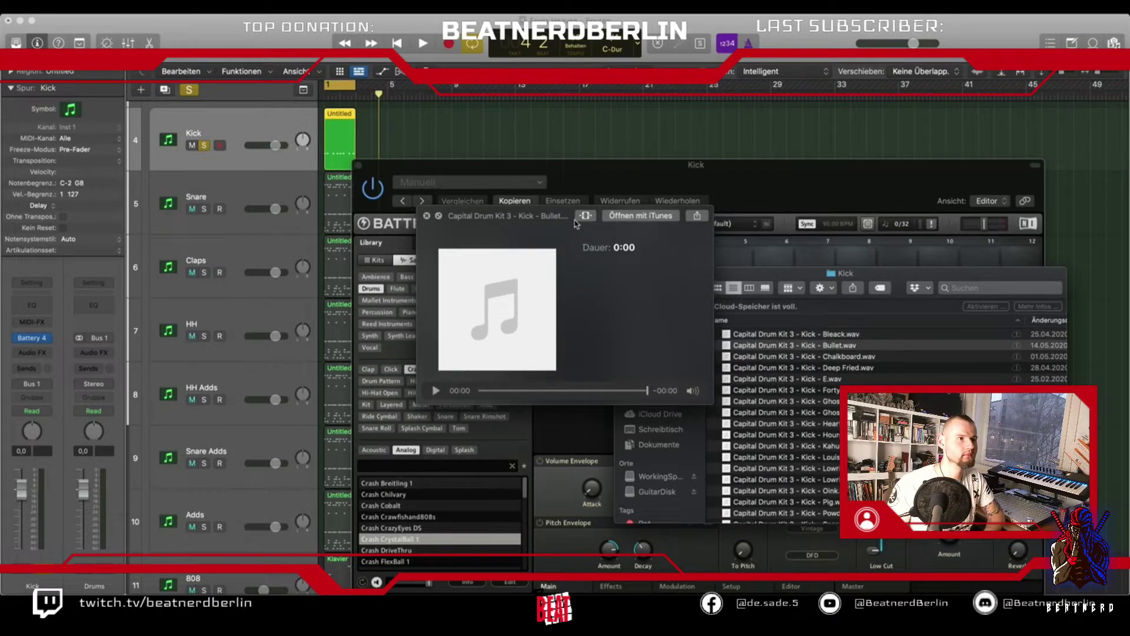
pyautogui.moveTo(545, 213); pyautogui.dragTo(275, 262)
pyautogui.moveTo(804, 346); pyautogui.dragTo(650, 258)
# Preview the kick samples from Chalkboard onward and load Capital Drum Kit 3 - Kick - Hearty.wav into cell A2.
pyautogui.press('Down')
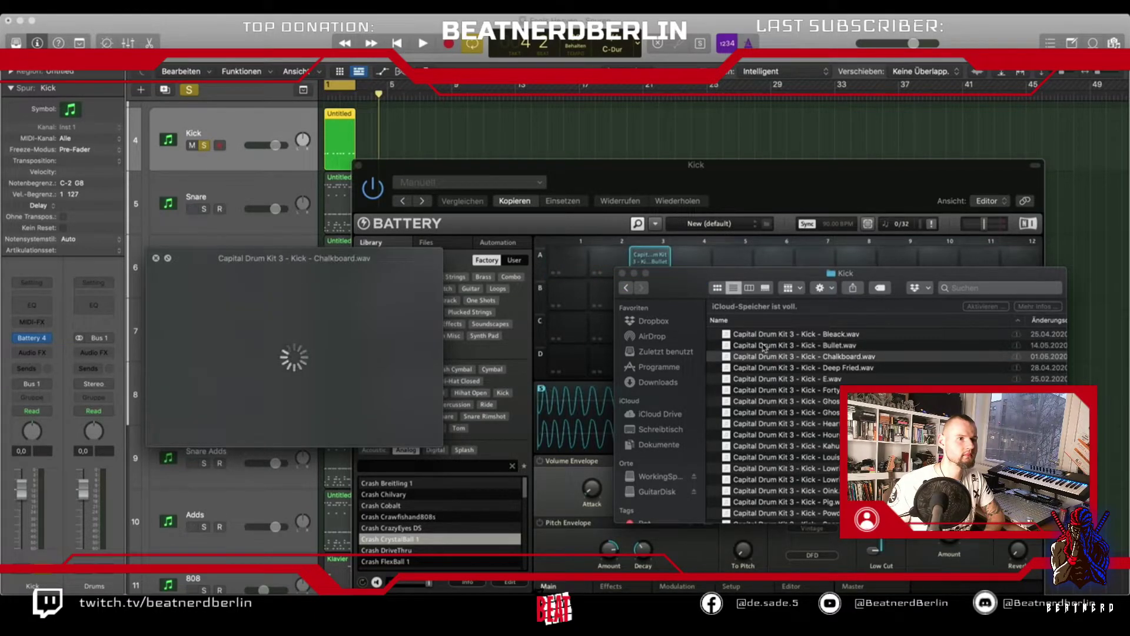
pyautogui.click(787, 369)
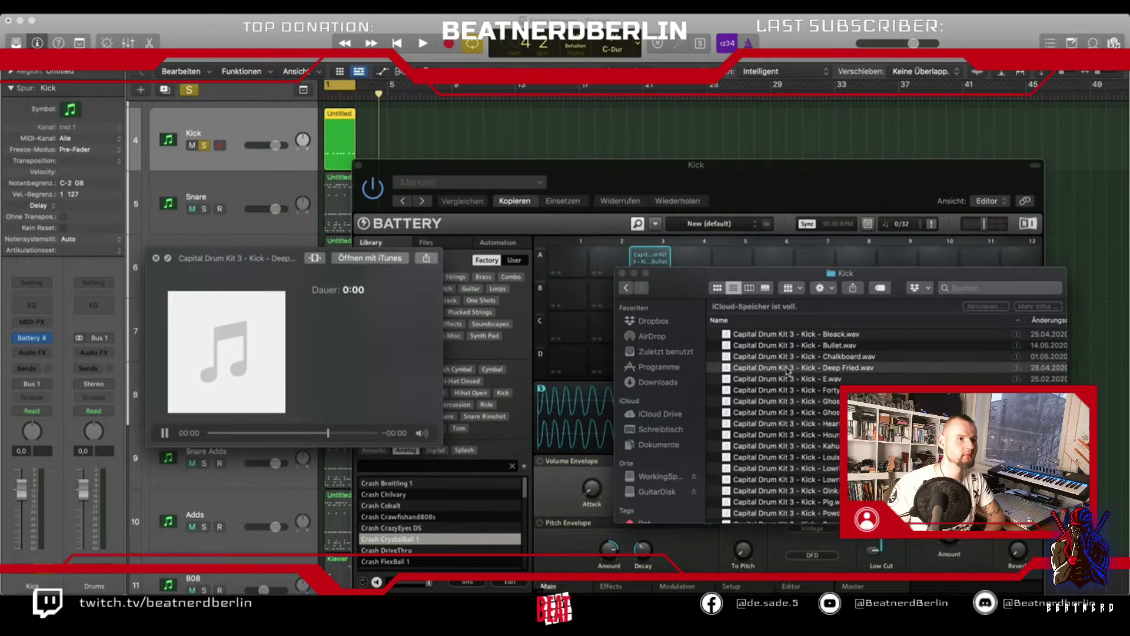
pyautogui.click(787, 378)
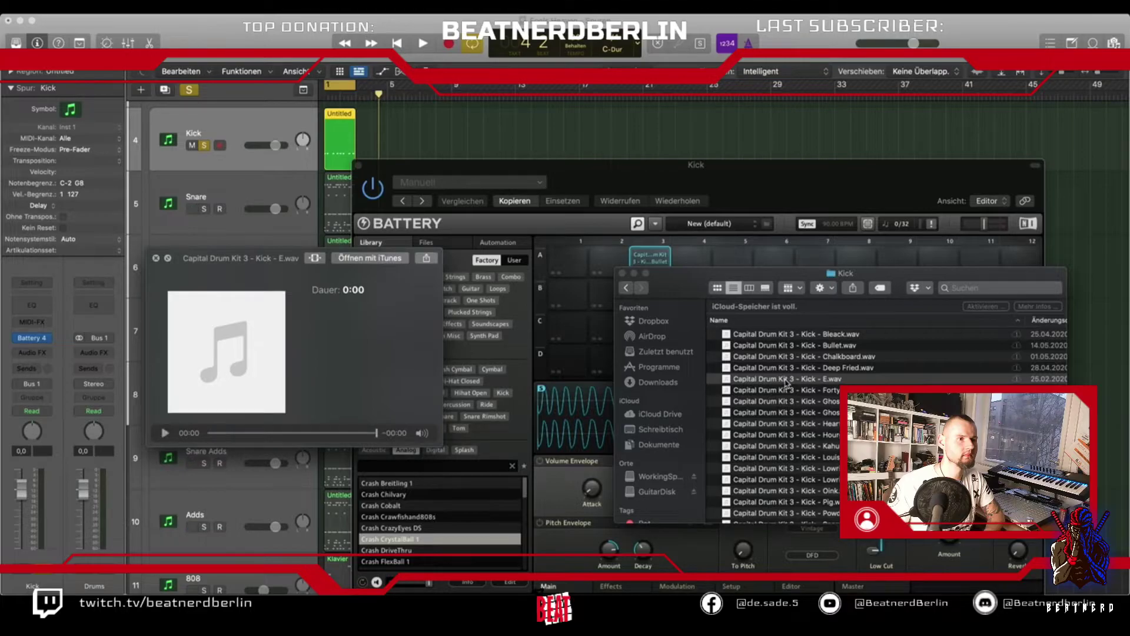
pyautogui.click(788, 390)
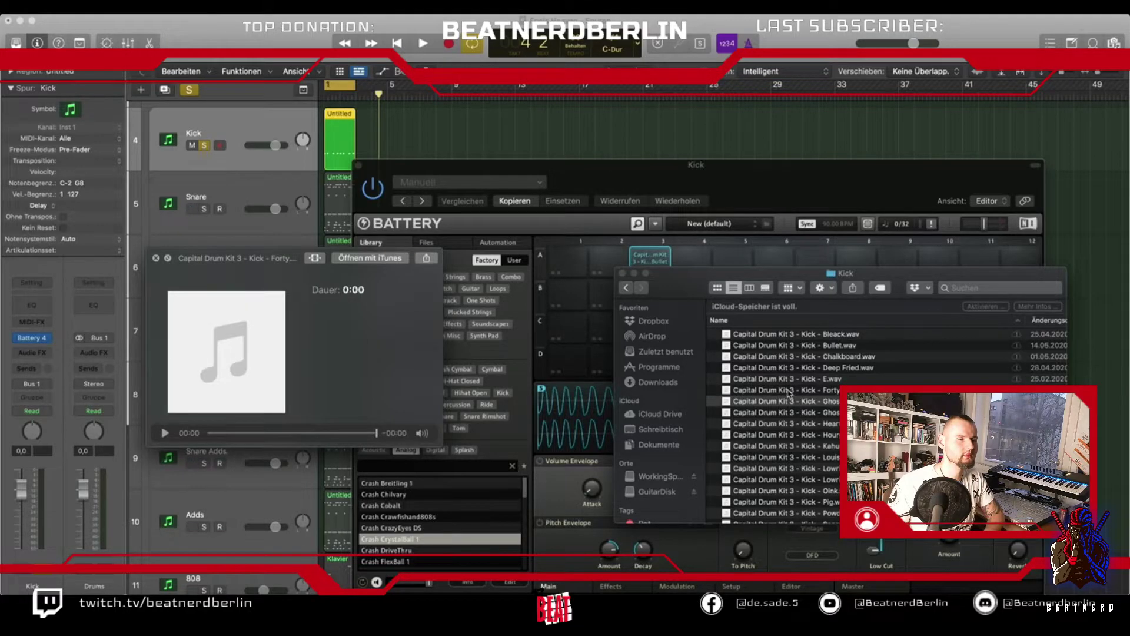
pyautogui.click(792, 413)
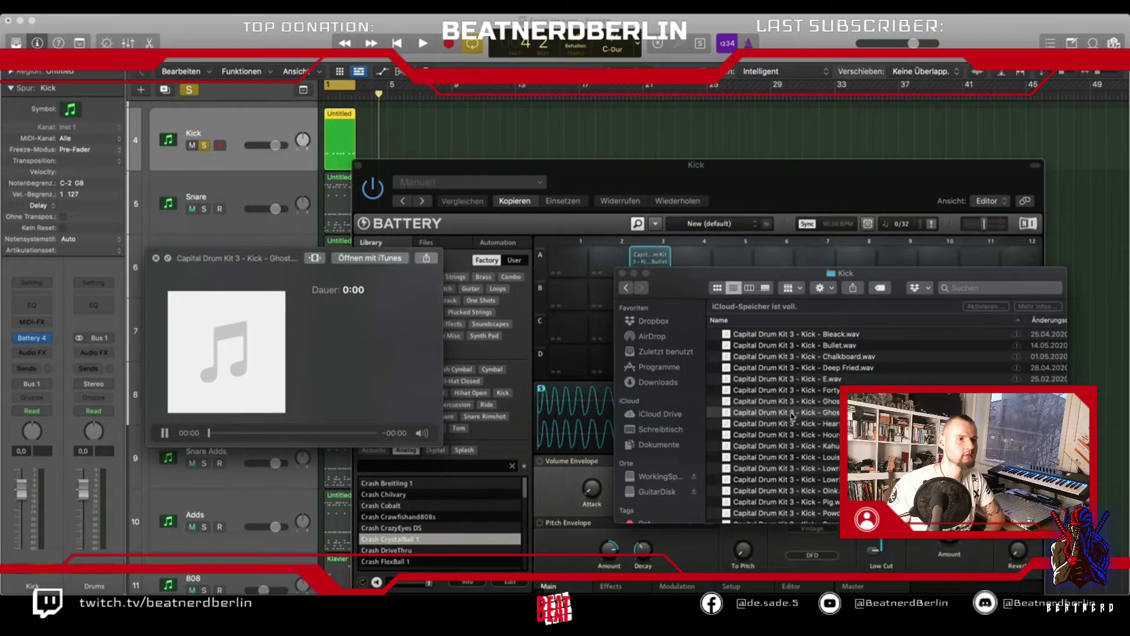
pyautogui.click(794, 424)
pyautogui.moveTo(793, 424); pyautogui.dragTo(609, 262)
# Preview more kick samples further down the folder and load Capital Drum Kit 3 - Kick - Teddy into cell A1.
pyautogui.click(788, 434)
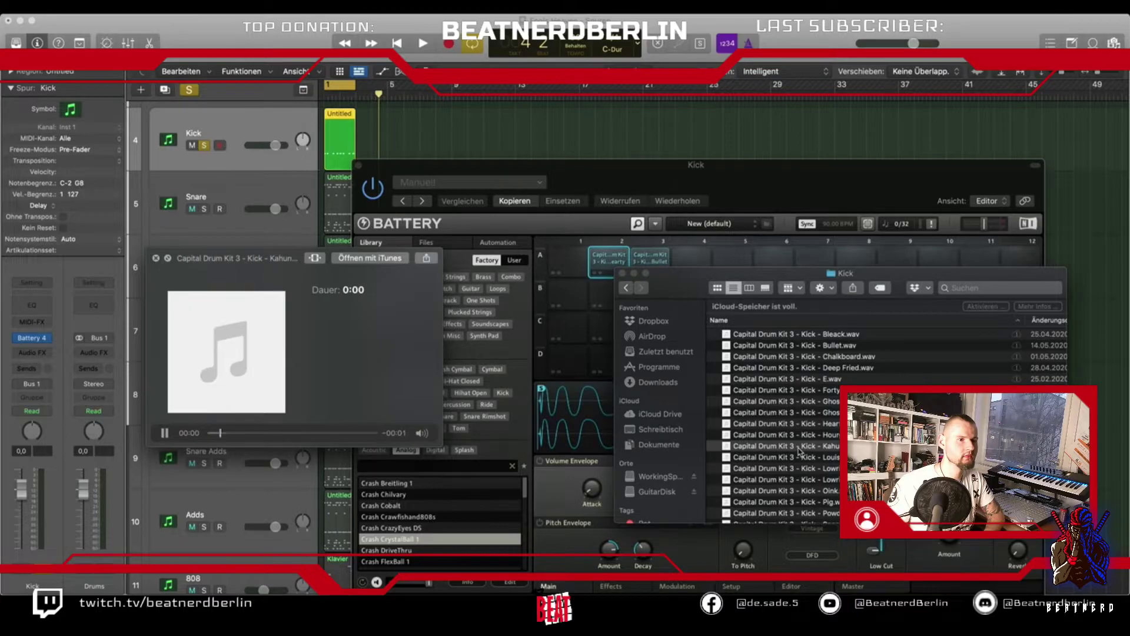
pyautogui.click(799, 453)
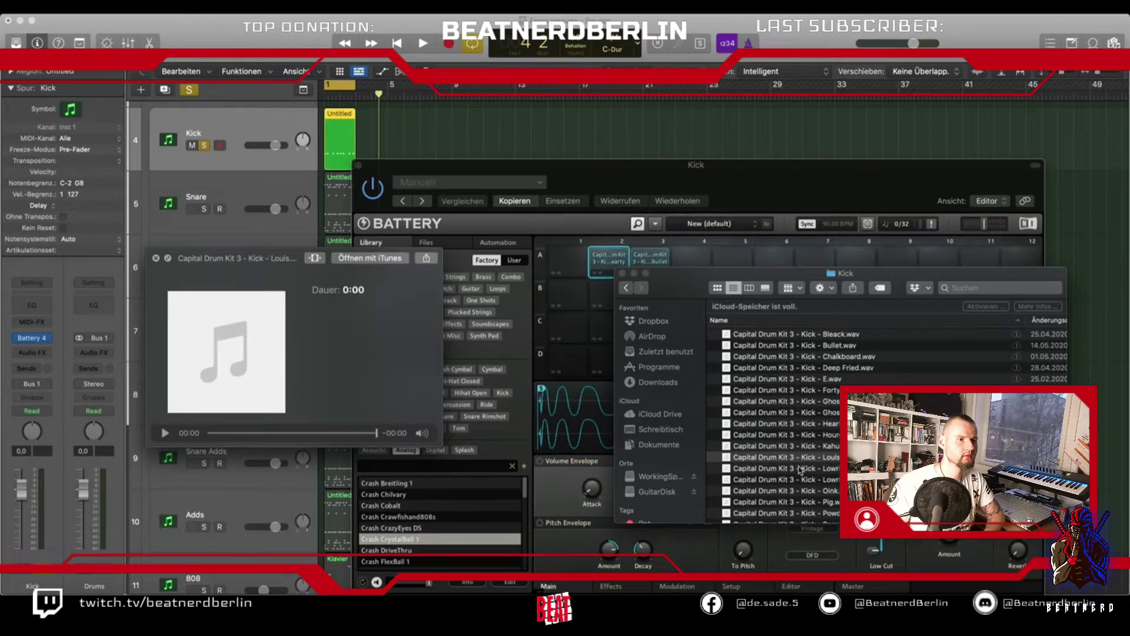
pyautogui.click(801, 469)
pyautogui.click(800, 480)
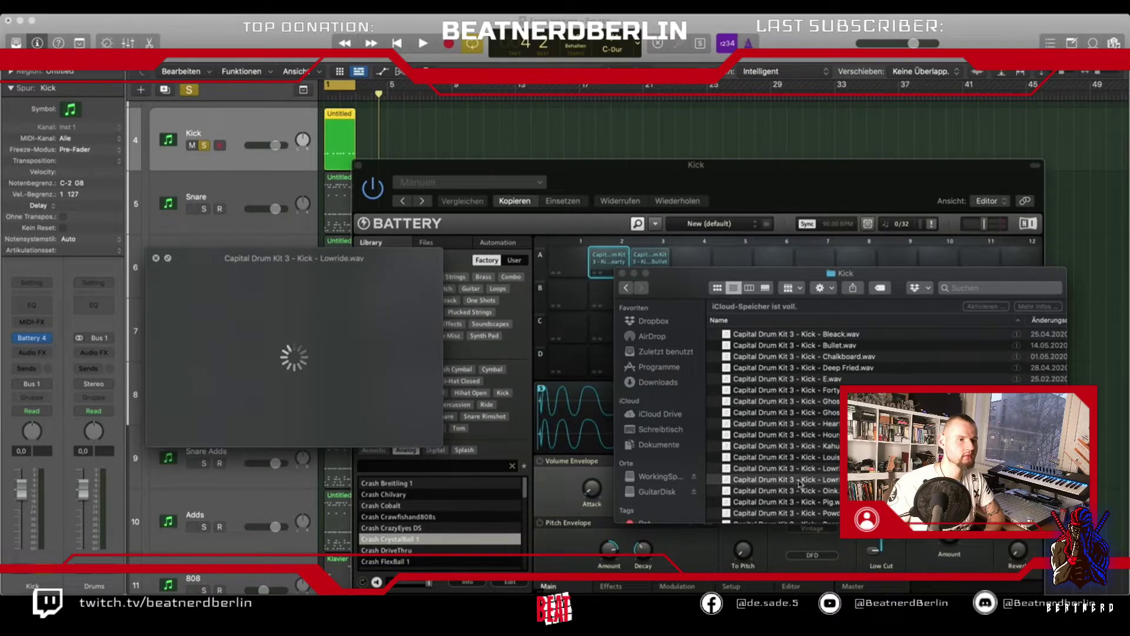
pyautogui.scroll(-3, 800, 480)
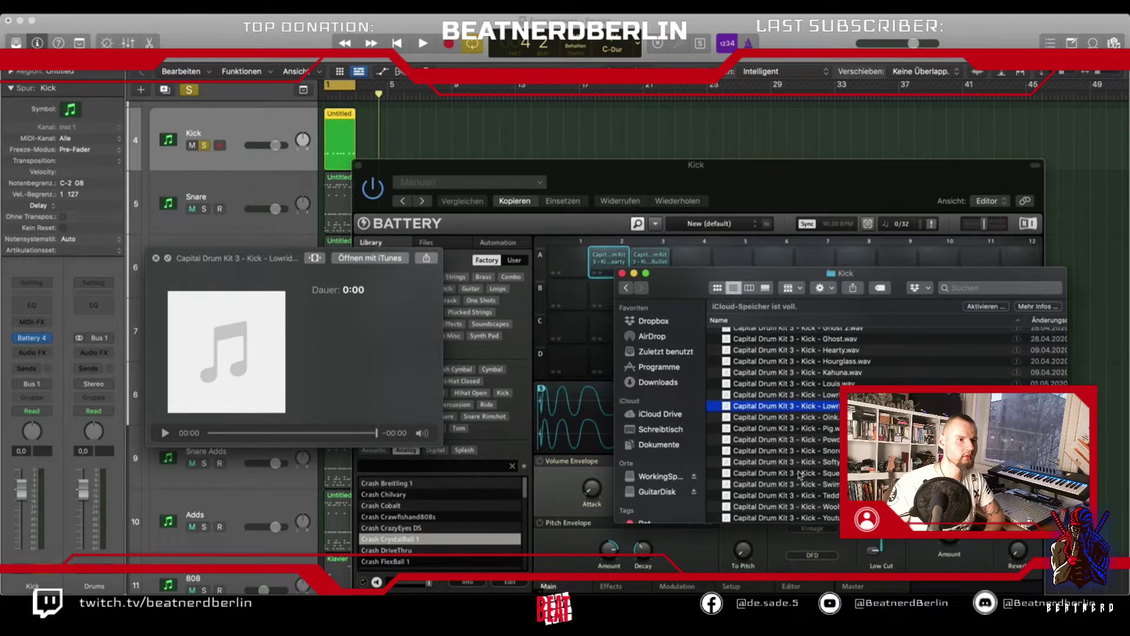
pyautogui.click(799, 473)
pyautogui.click(802, 485)
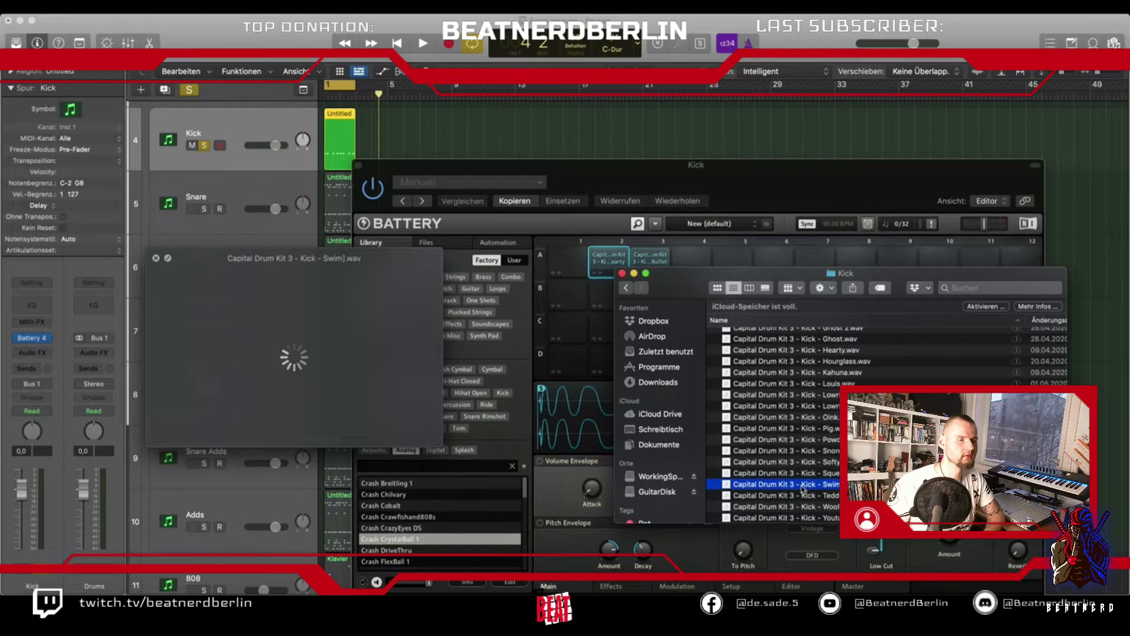
pyautogui.press('Down')
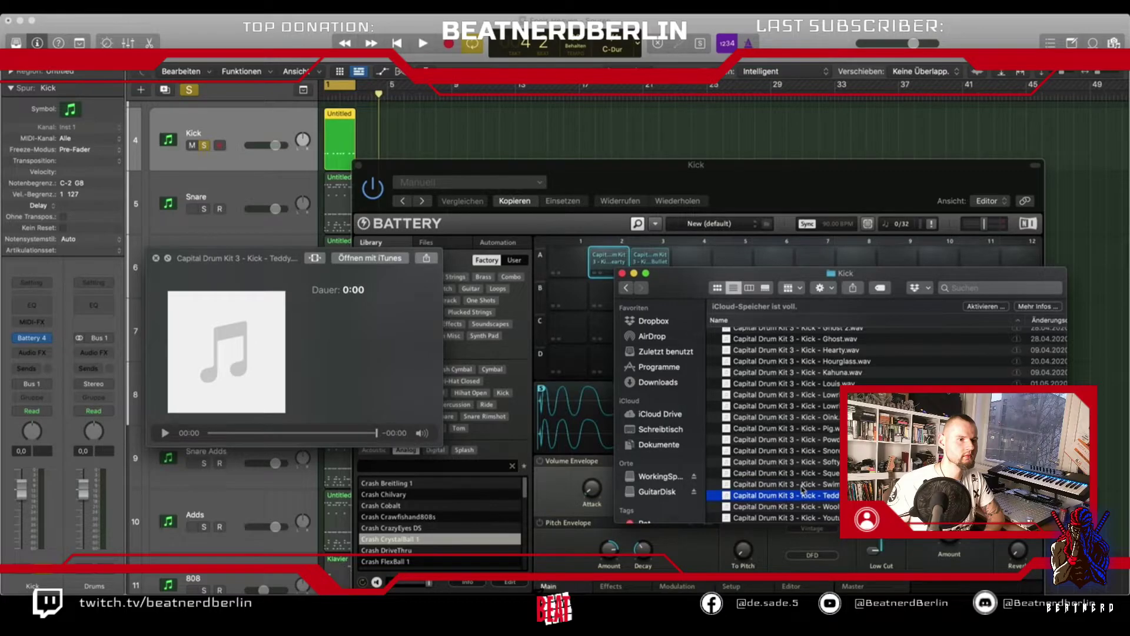
pyautogui.moveTo(802, 493); pyautogui.dragTo(567, 264)
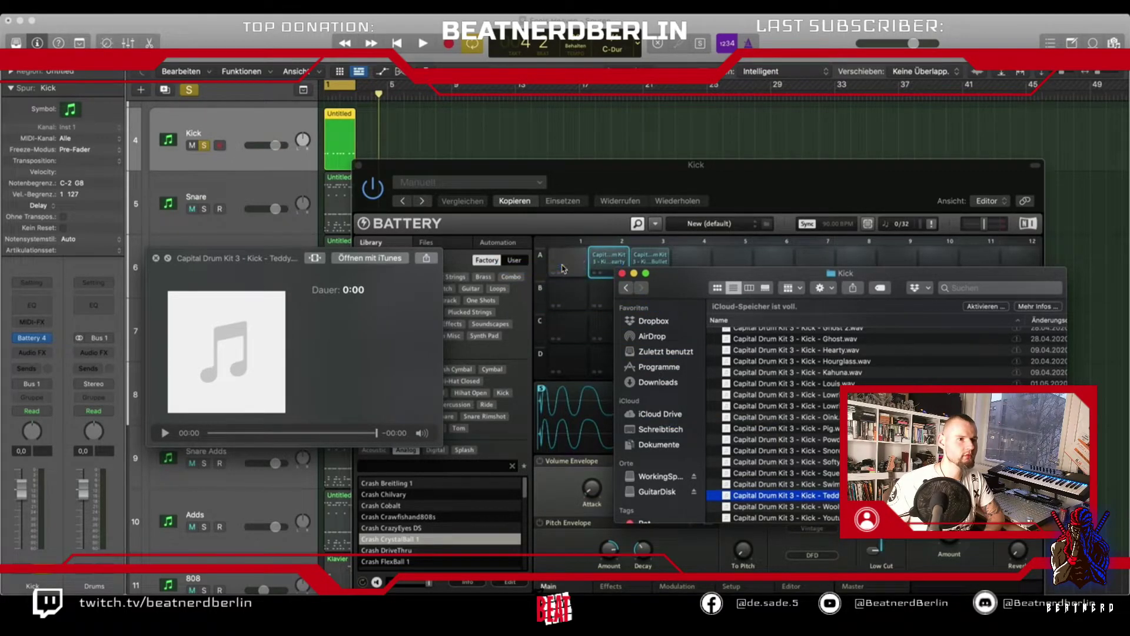
# Preview the last two kick samples, close the preview, and listen briefly to the soloed Kick track with Battery in front.
pyautogui.press('Down')
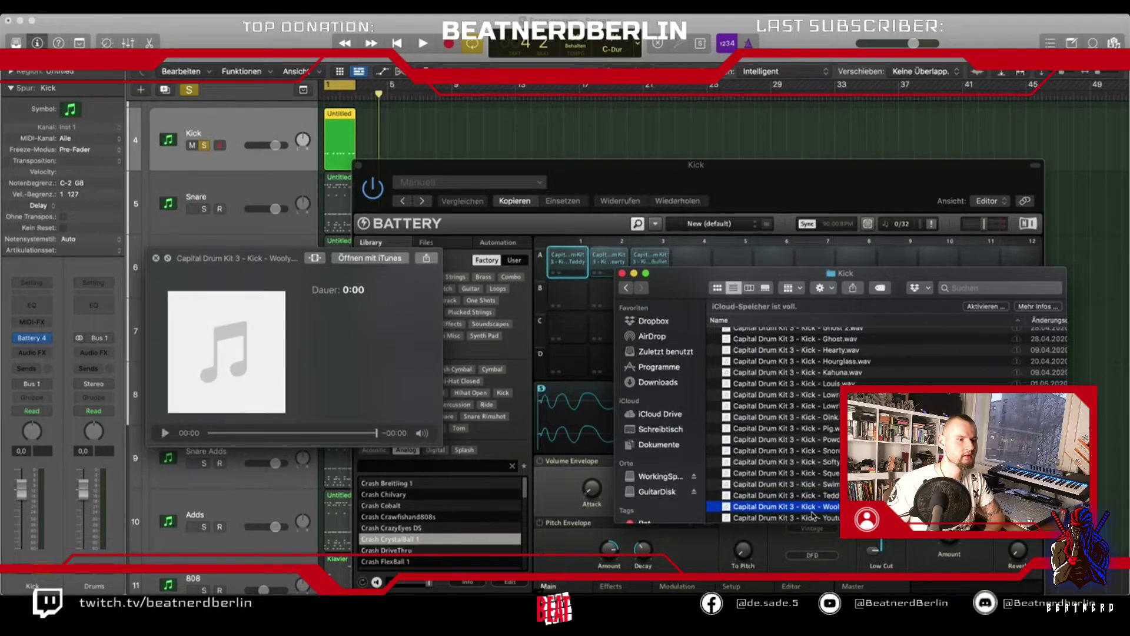
pyautogui.press('Down')
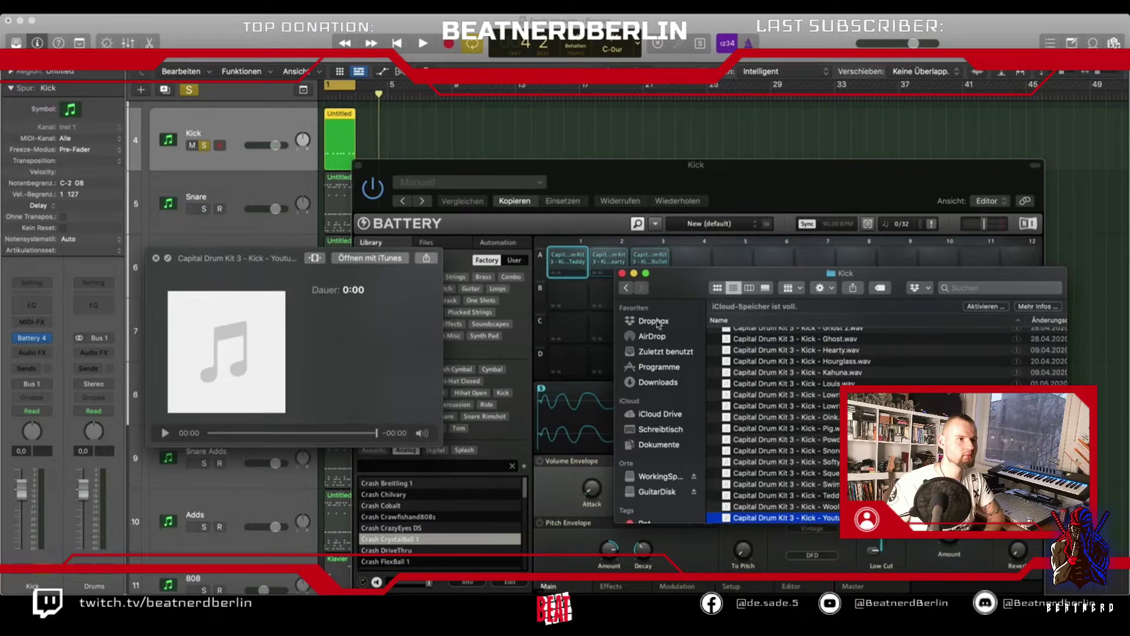
pyautogui.click(156, 258)
pyautogui.click(428, 176)
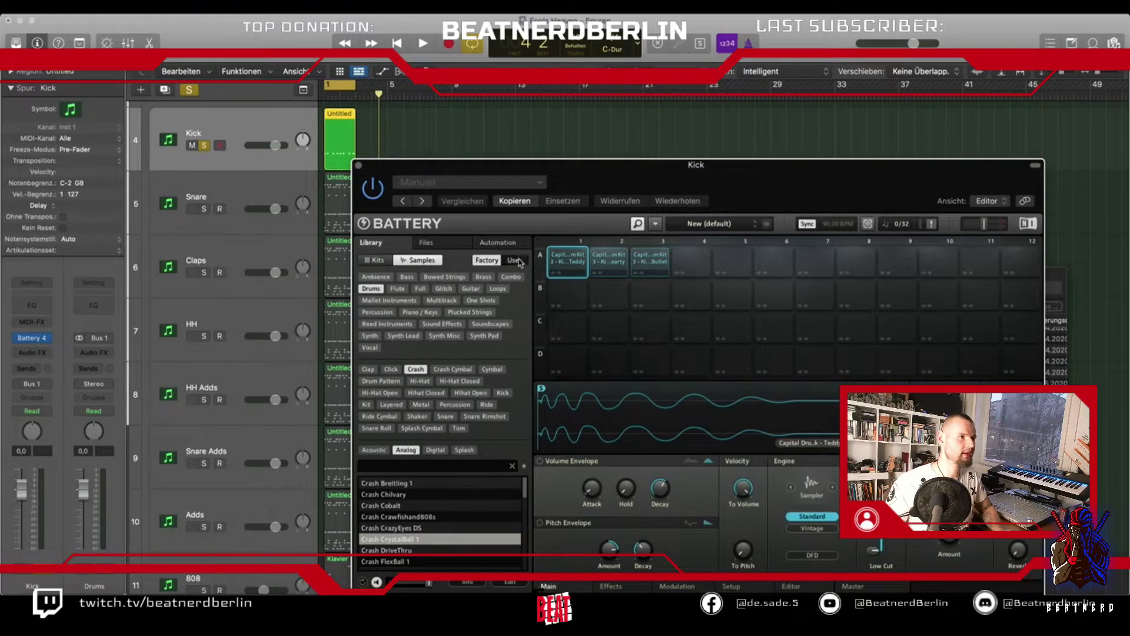
pyautogui.press('space')
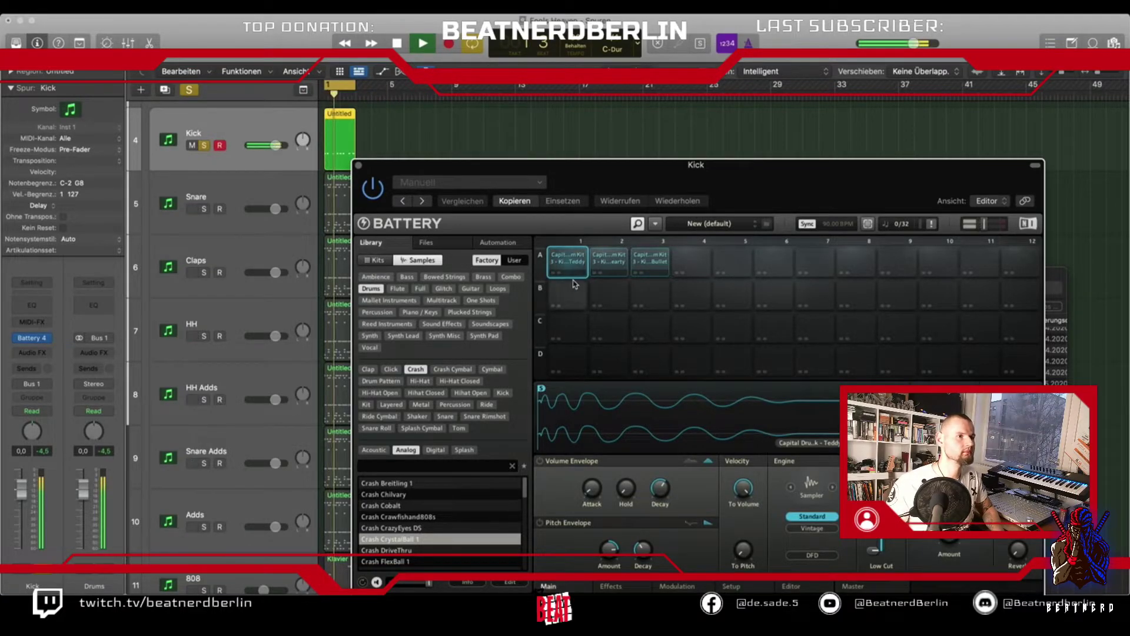
pyautogui.press('space')
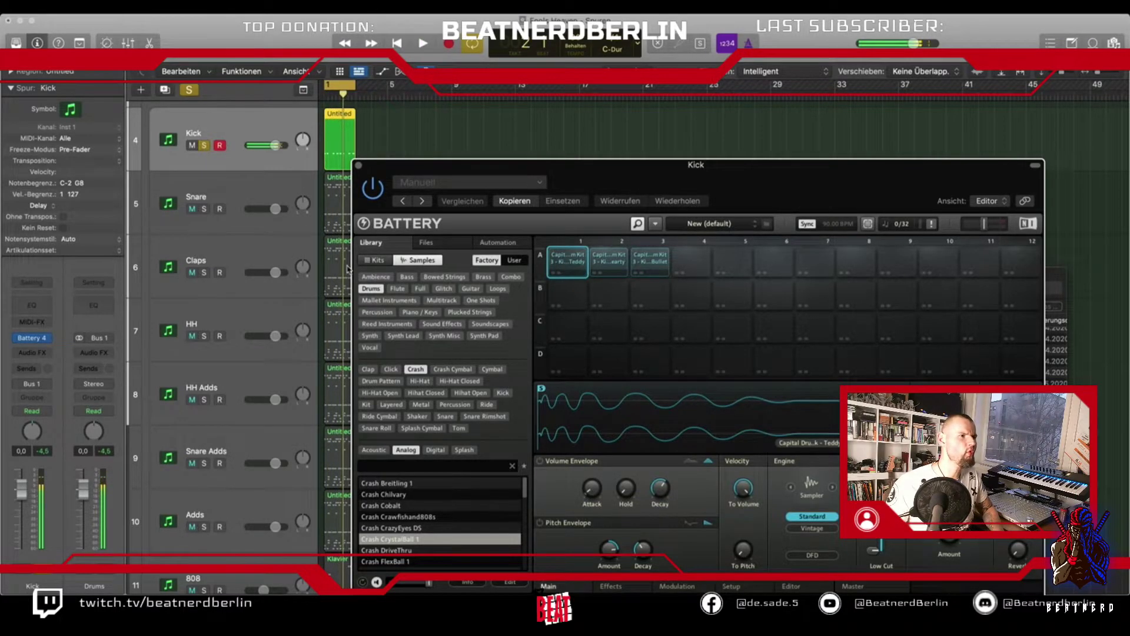
# Unsolo the Kick track, mute the Beat track, and start playback of the arrangement.
pyautogui.scroll(-3, 338, 272)
pyautogui.scroll(3, 338, 272)
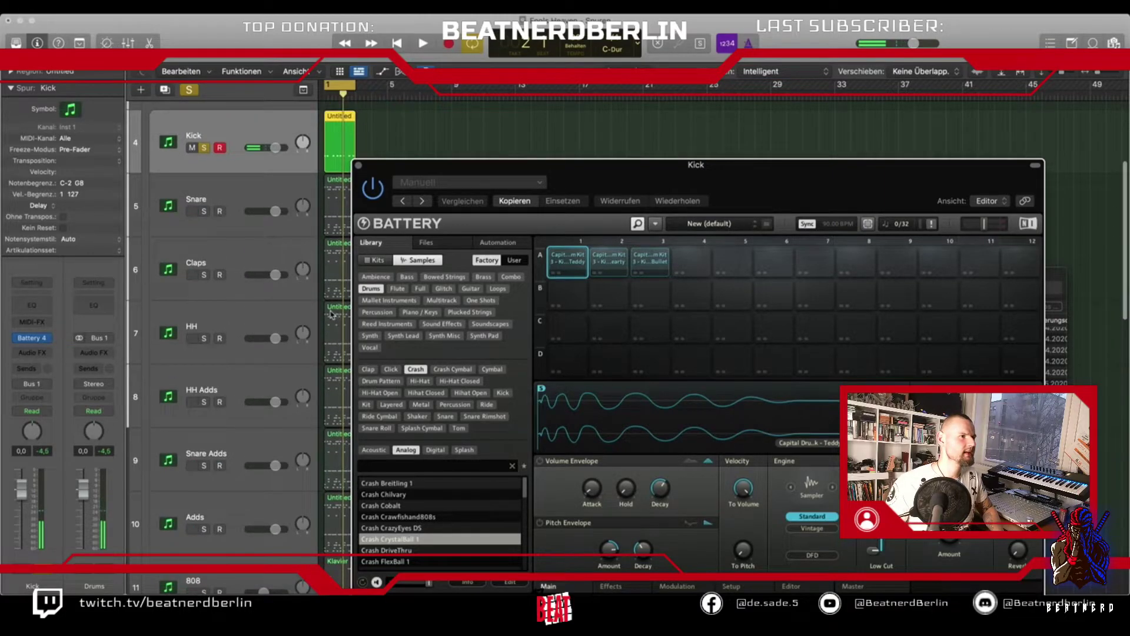
pyautogui.click(204, 147)
pyautogui.scroll(2, 213, 160)
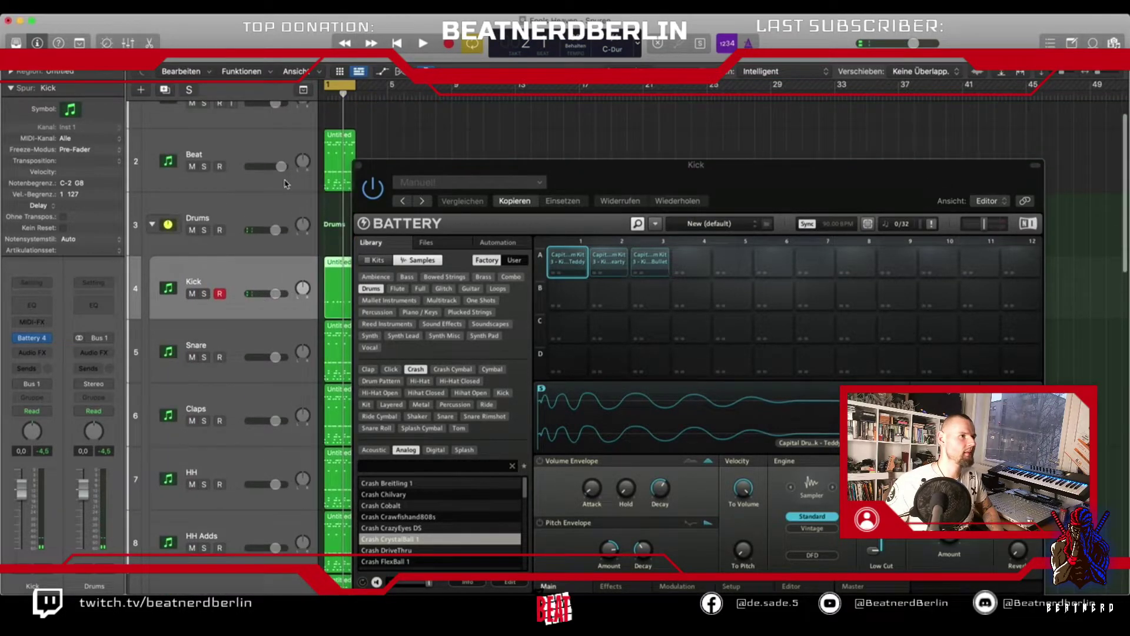
pyautogui.click(193, 167)
pyautogui.press('space')
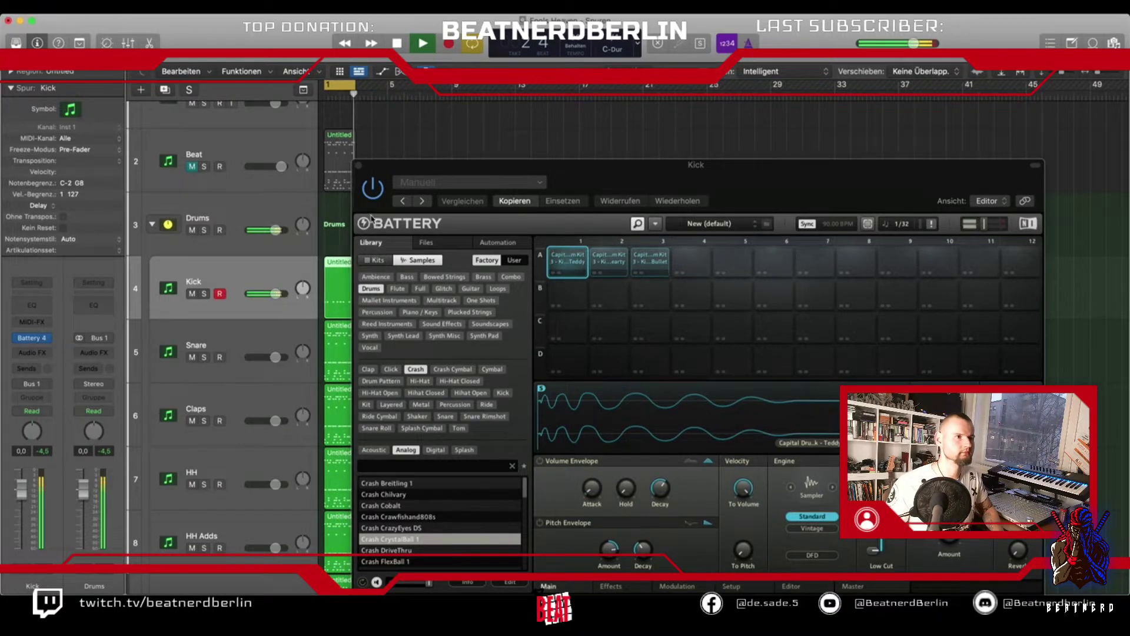
# Stop playback, close the Kick track's Battery window, and examine the Snare region's notes in the piano roll.
pyautogui.press('space')
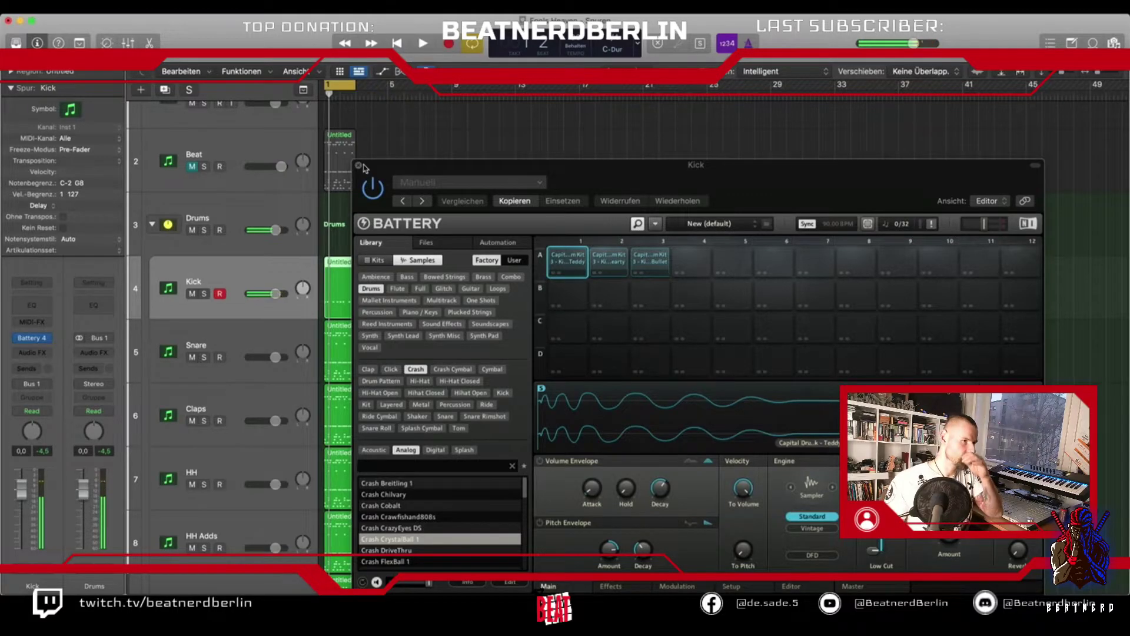
pyautogui.click(360, 166)
pyautogui.scroll(-3, 371, 374)
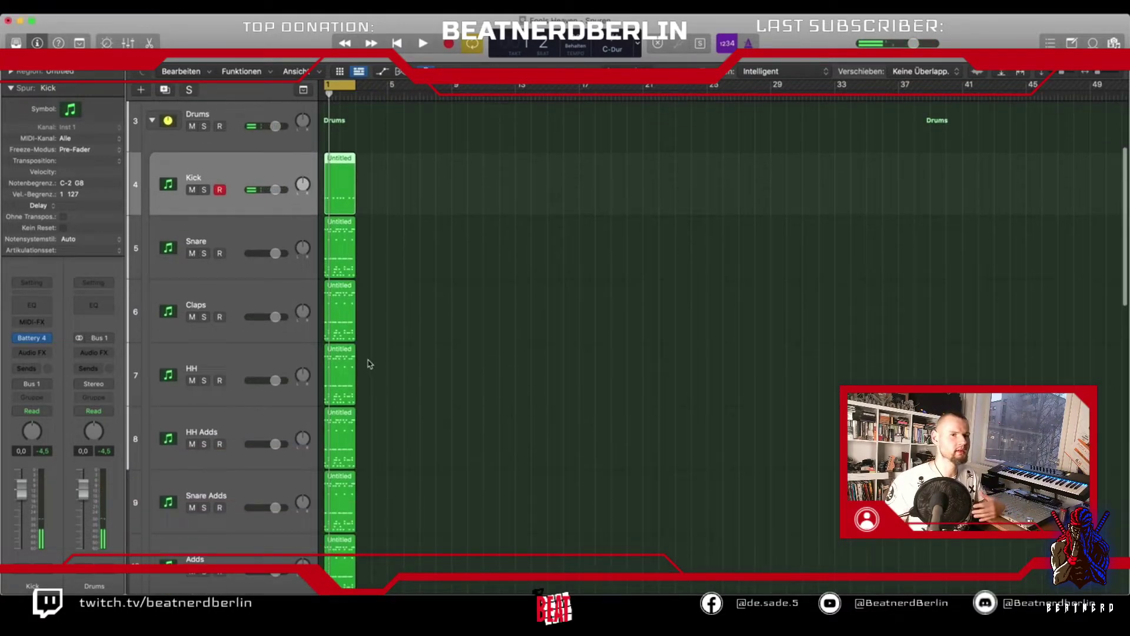
pyautogui.click(232, 244)
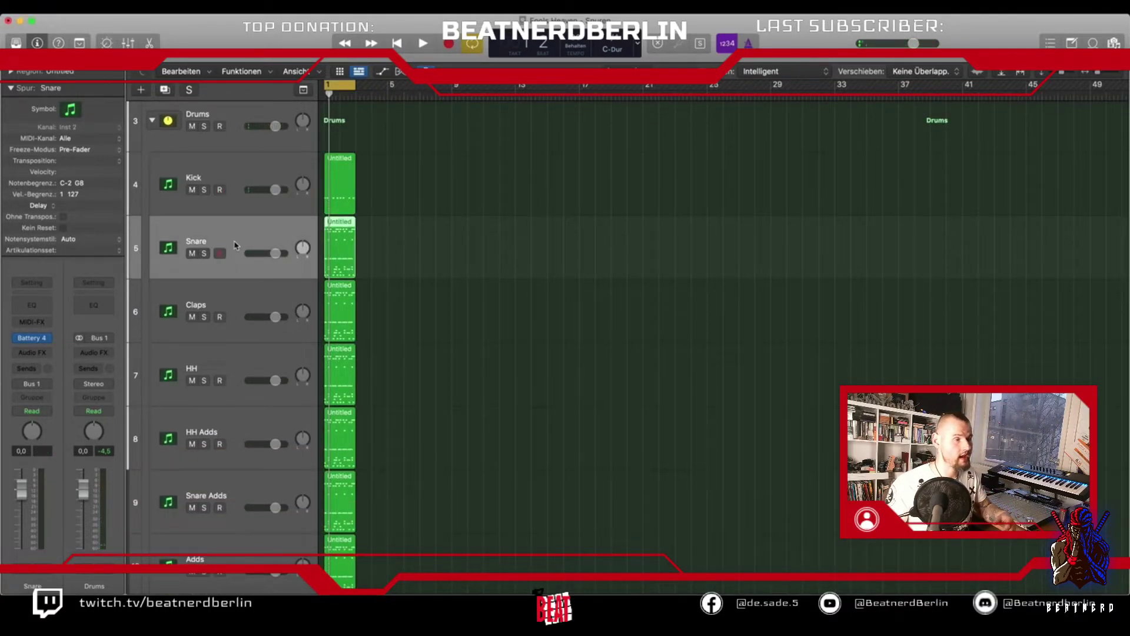
pyautogui.doubleClick(346, 252)
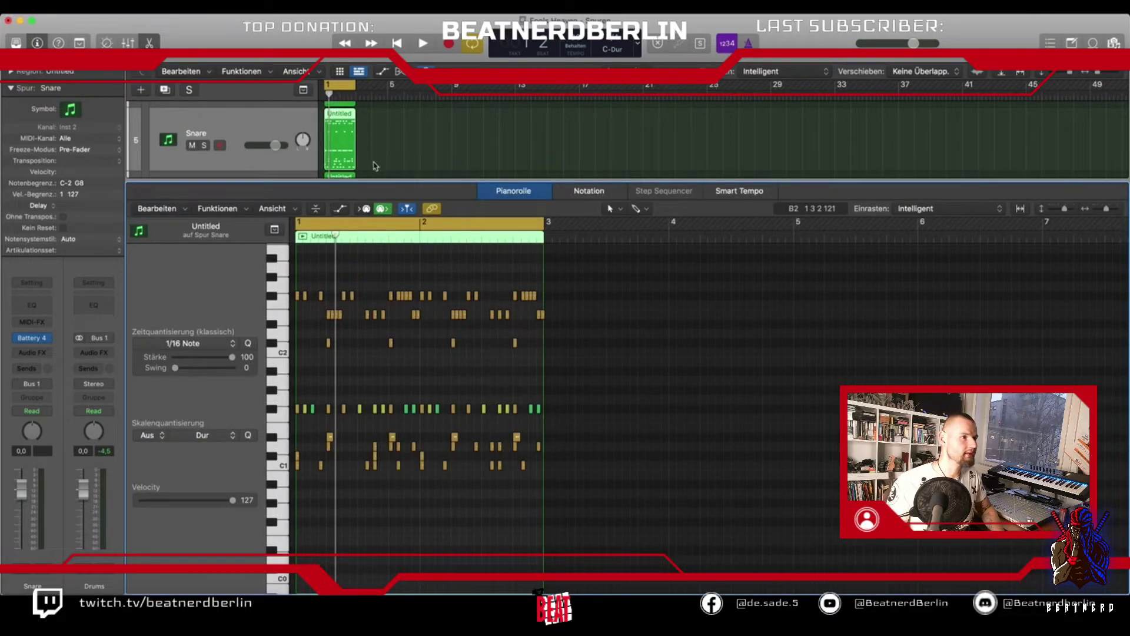
pyautogui.press('e')
pyautogui.scroll(3, 371, 239)
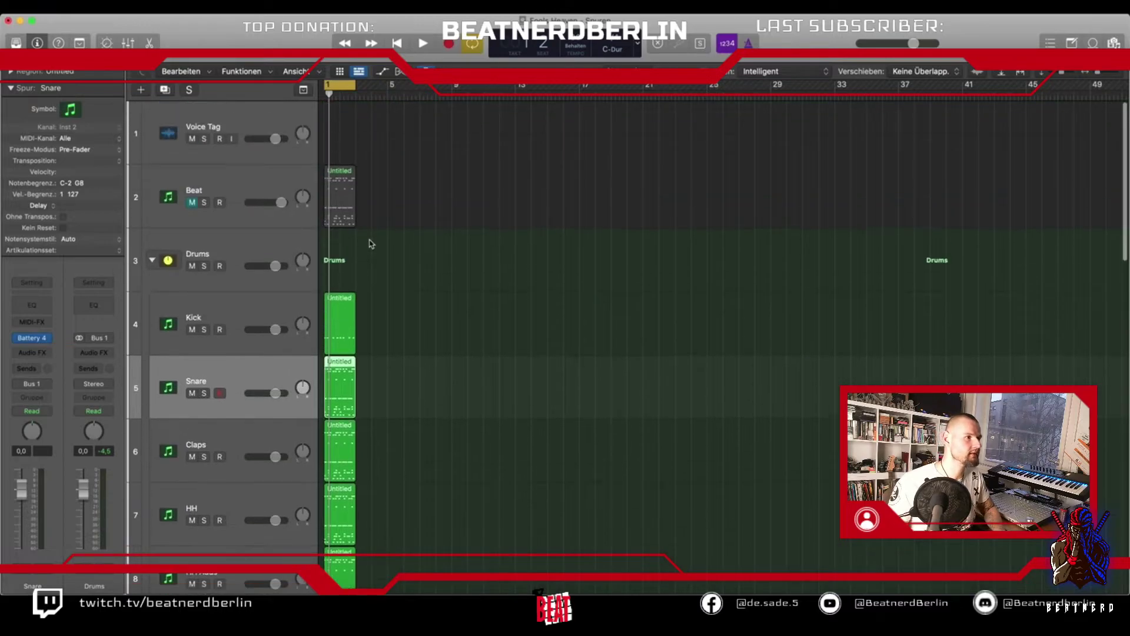
# Open the Beat track's Kontakt window with Hip Hop Creator and move it so the drum pattern and sound lists show fully.
pyautogui.click(263, 191)
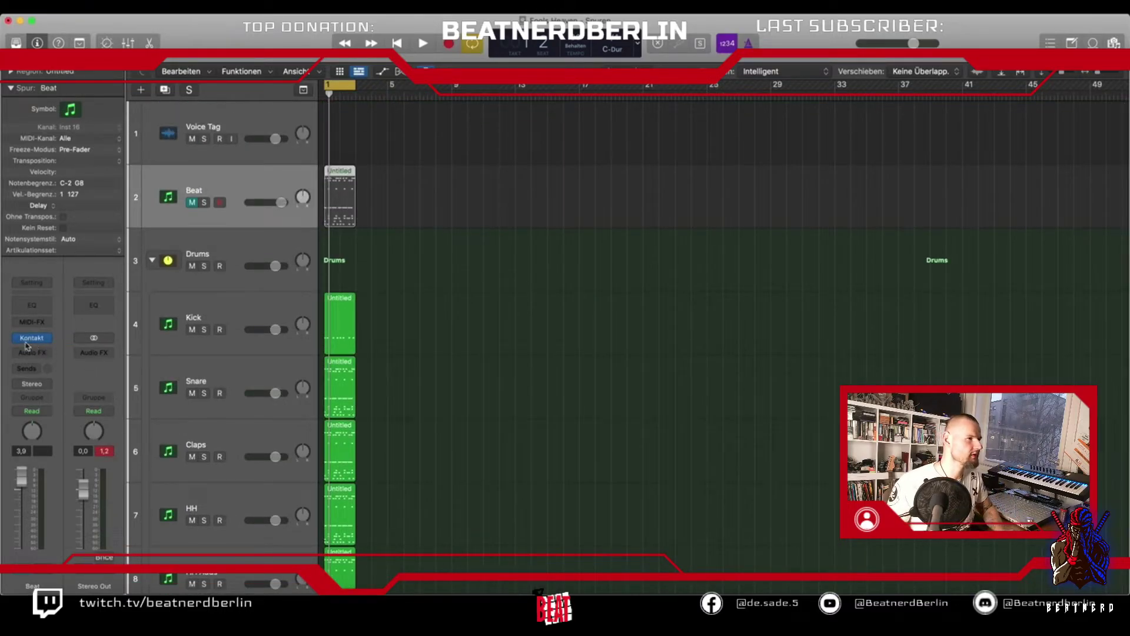
pyautogui.press('v')
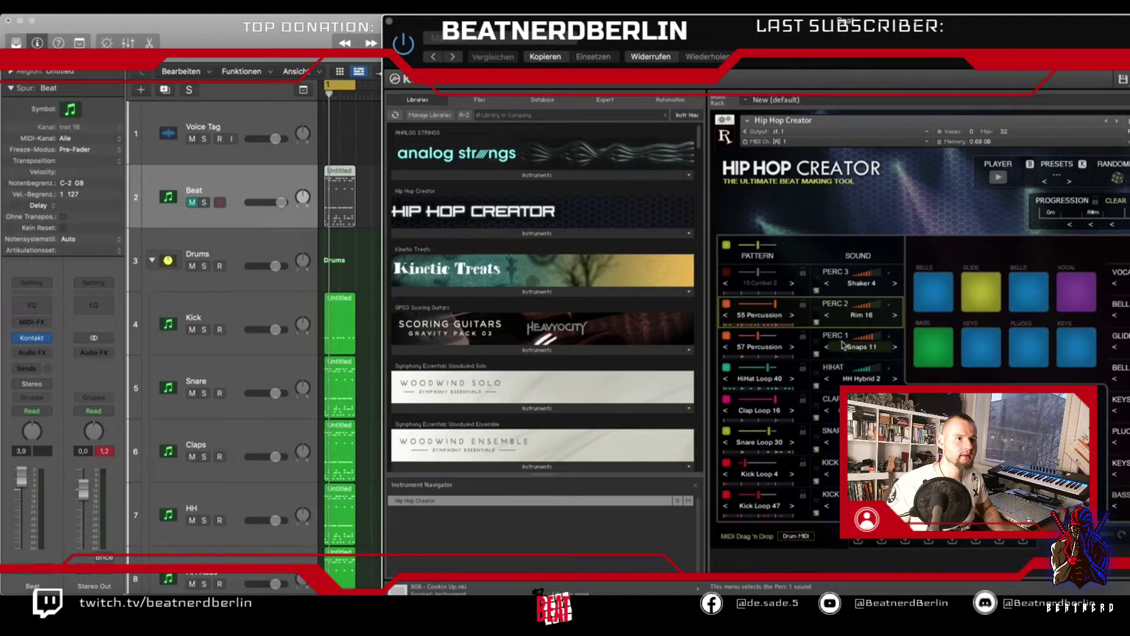
pyautogui.moveTo(848, 39); pyautogui.dragTo(672, 39)
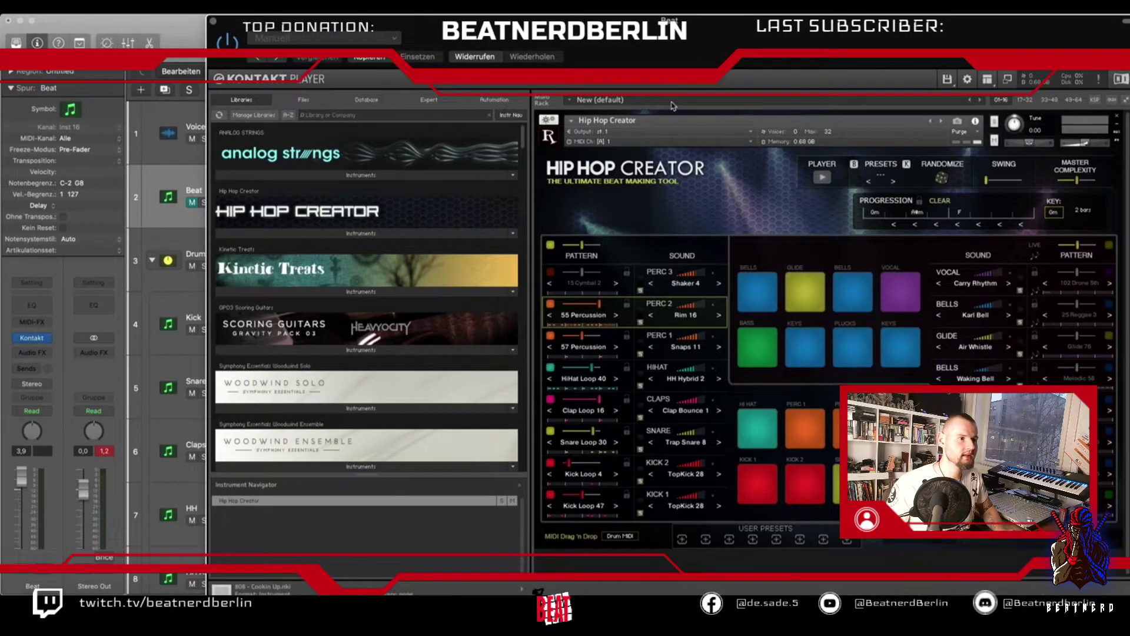
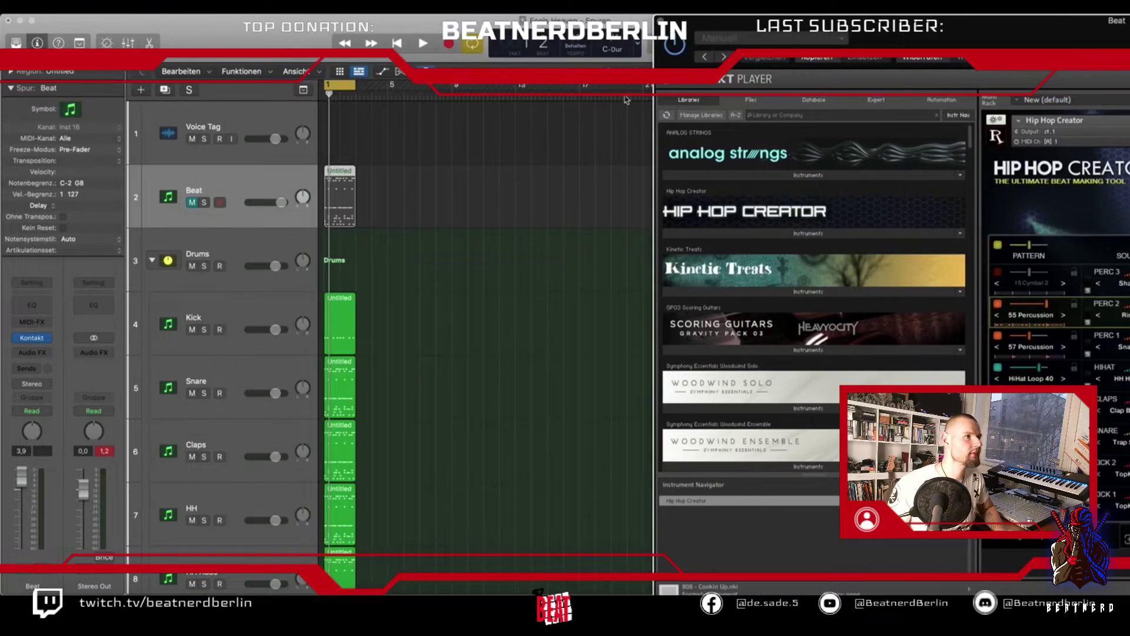
# Rename the Snare track to TrapSnare.
pyautogui.click(238, 331)
pyautogui.doubleClick(232, 378)
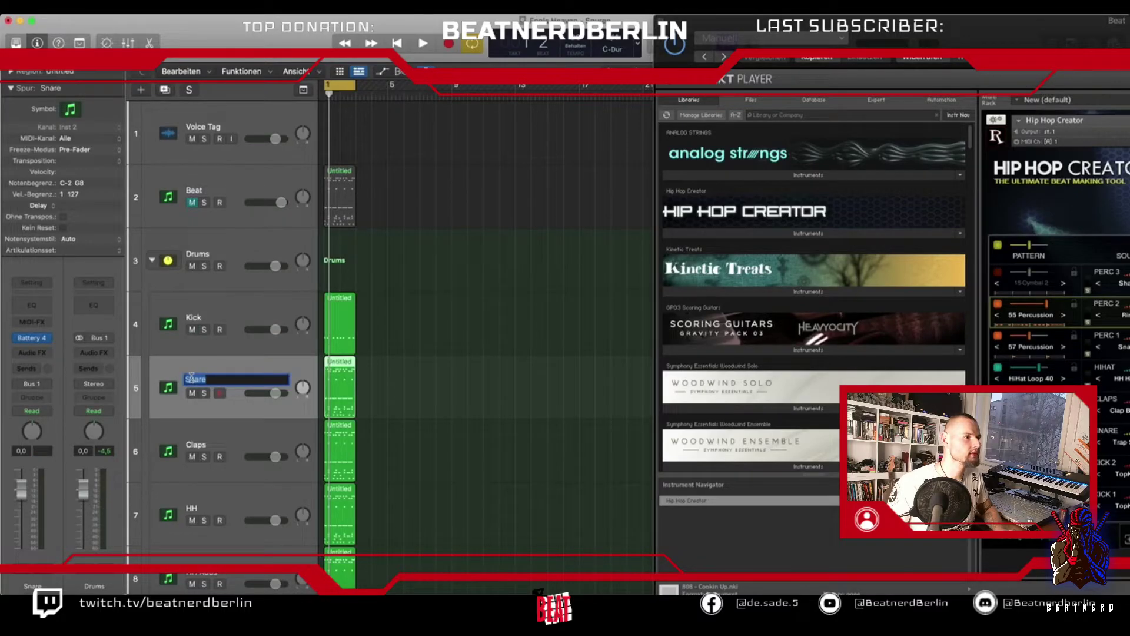
pyautogui.write('Trap')
pyautogui.press('Return')
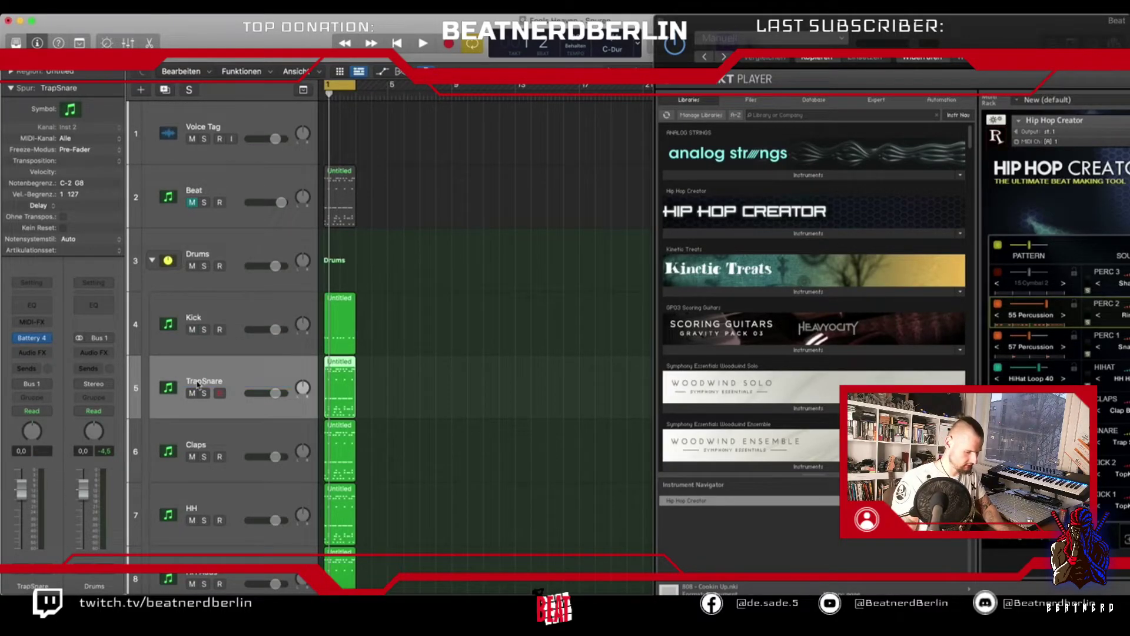
pyautogui.doubleClick(355, 403)
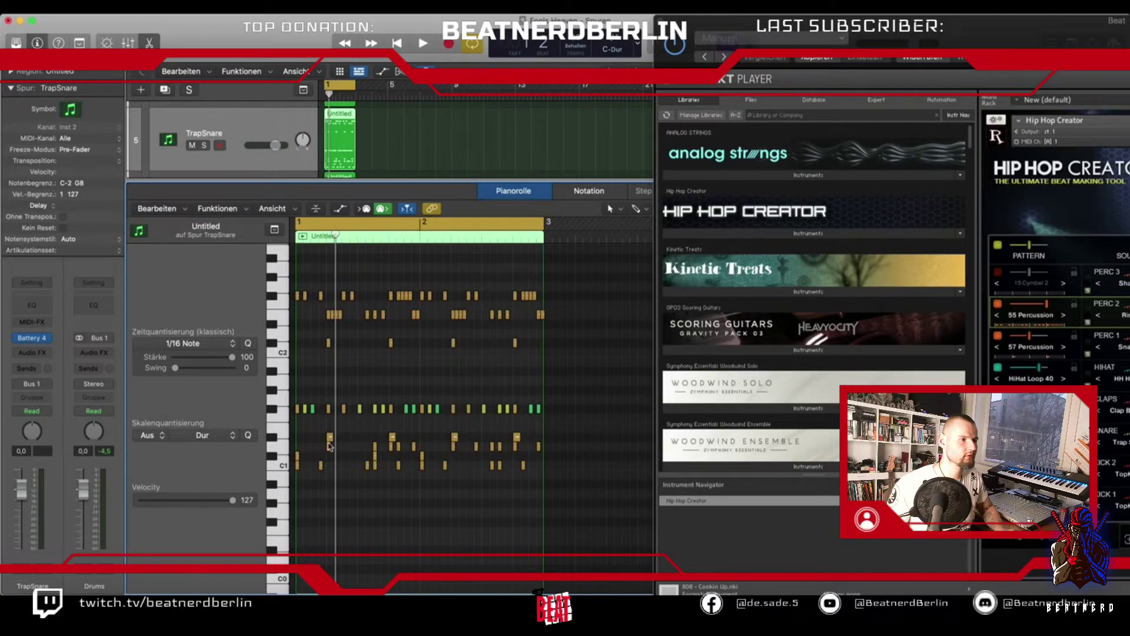
pyautogui.click(279, 447)
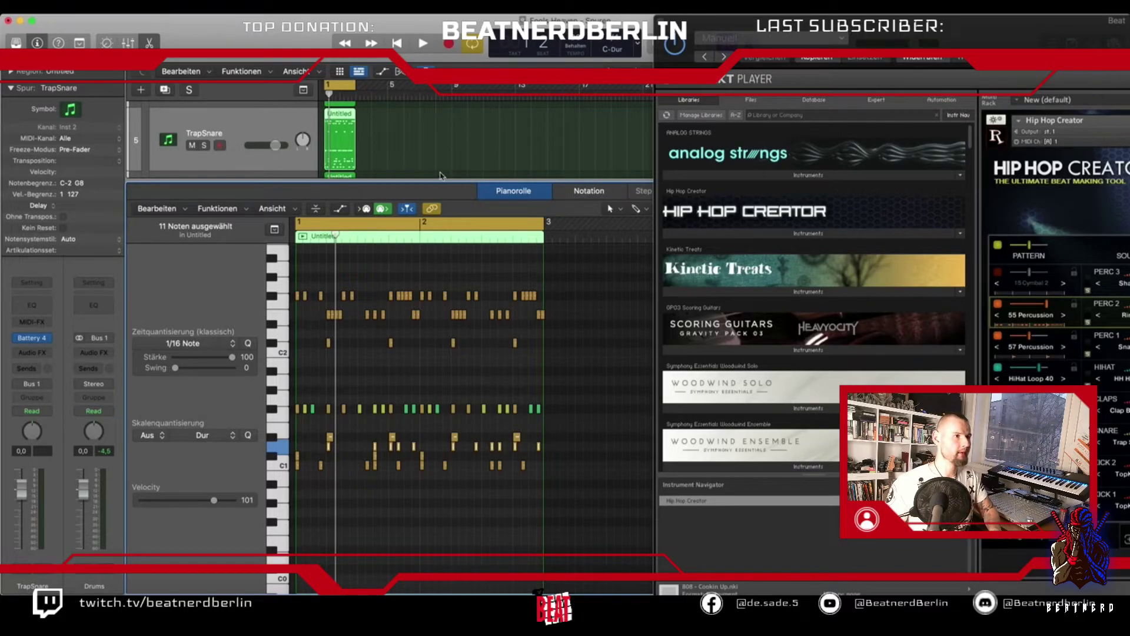
pyautogui.press('p')
# Delete the copied MIDI regions from the TrapSnare through Adds tracks, keeping the Kick region.
pyautogui.moveTo(404, 189); pyautogui.dragTo(348, 293)
pyautogui.scroll(5, 356, 283)
pyautogui.scroll(-4, 377, 283)
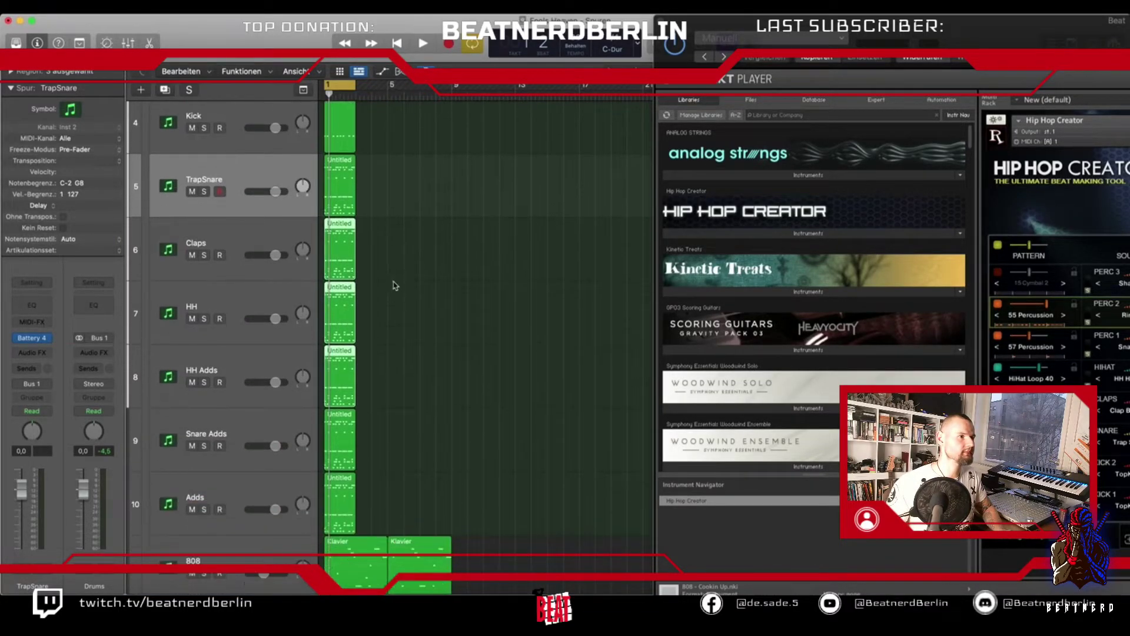
pyautogui.moveTo(386, 182); pyautogui.dragTo(323, 512)
pyautogui.press('Delete')
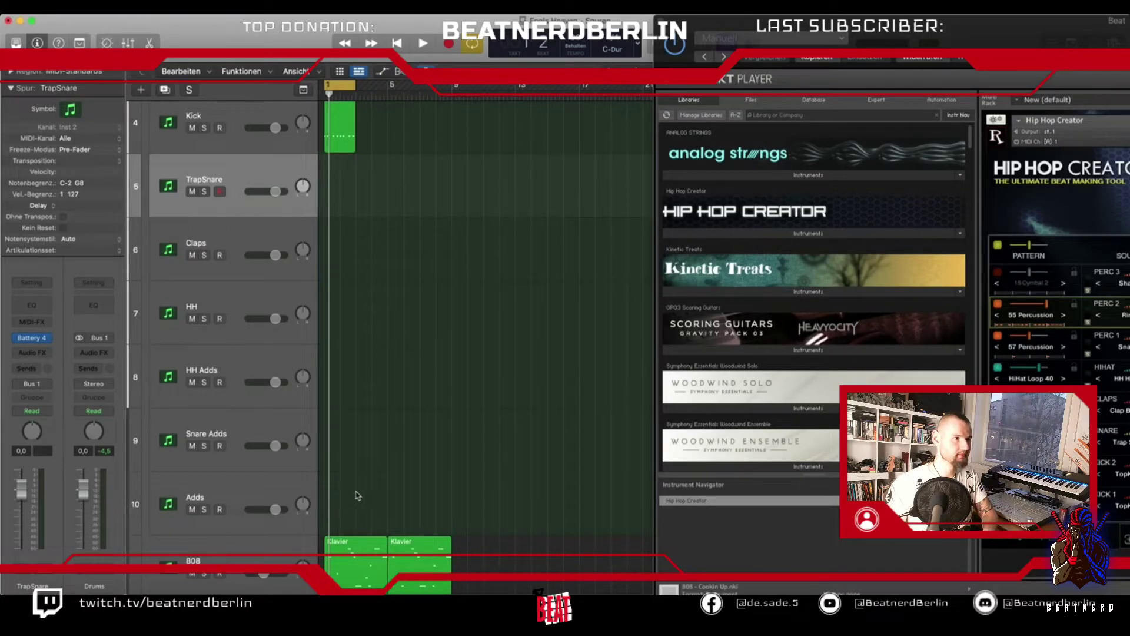
# Switch off every Hip Hop Creator drum loop except the snare and import its drum MIDI onto TrapSnare at bar 1, without tempo information.
pyautogui.click(998, 272)
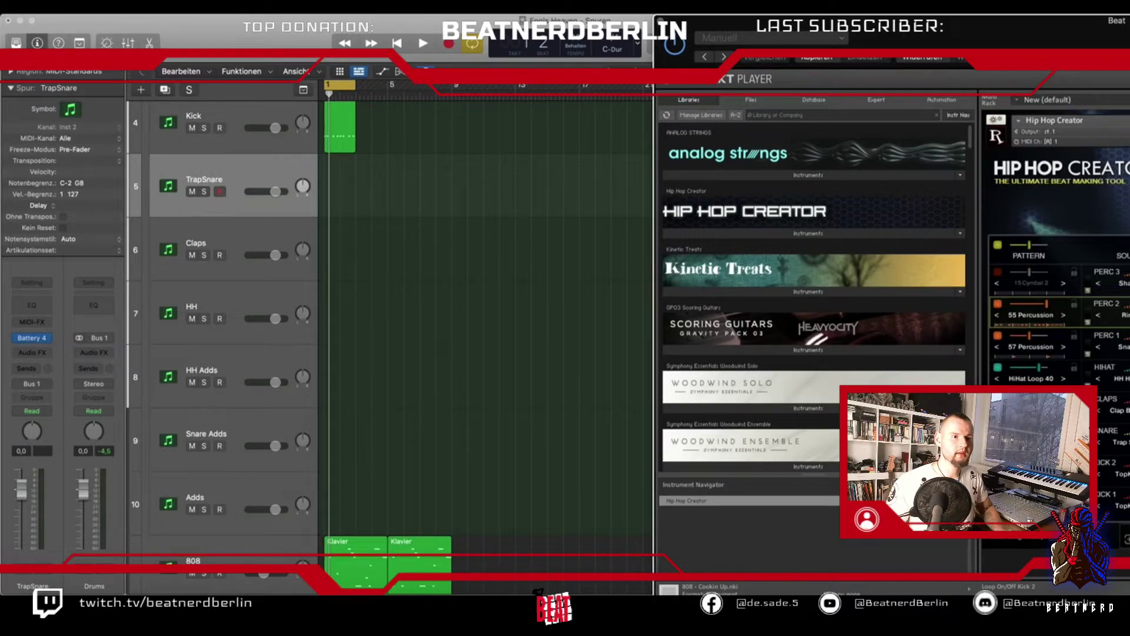
pyautogui.click(998, 367)
pyautogui.click(998, 335)
pyautogui.click(998, 303)
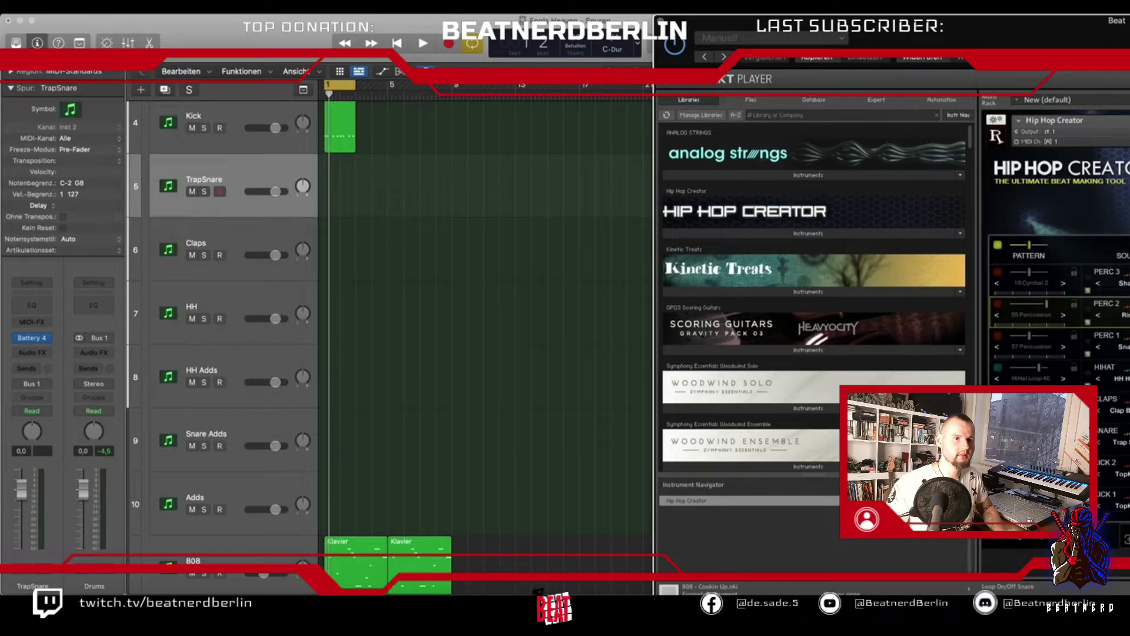
pyautogui.moveTo(1088, 450); pyautogui.dragTo(325, 209)
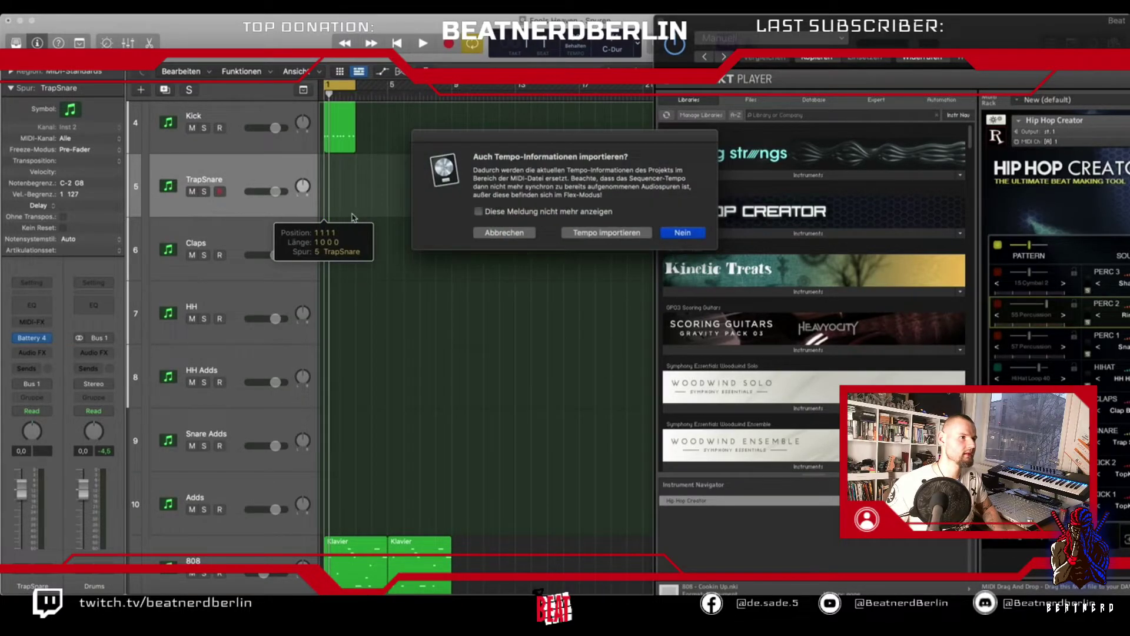
pyautogui.click(683, 232)
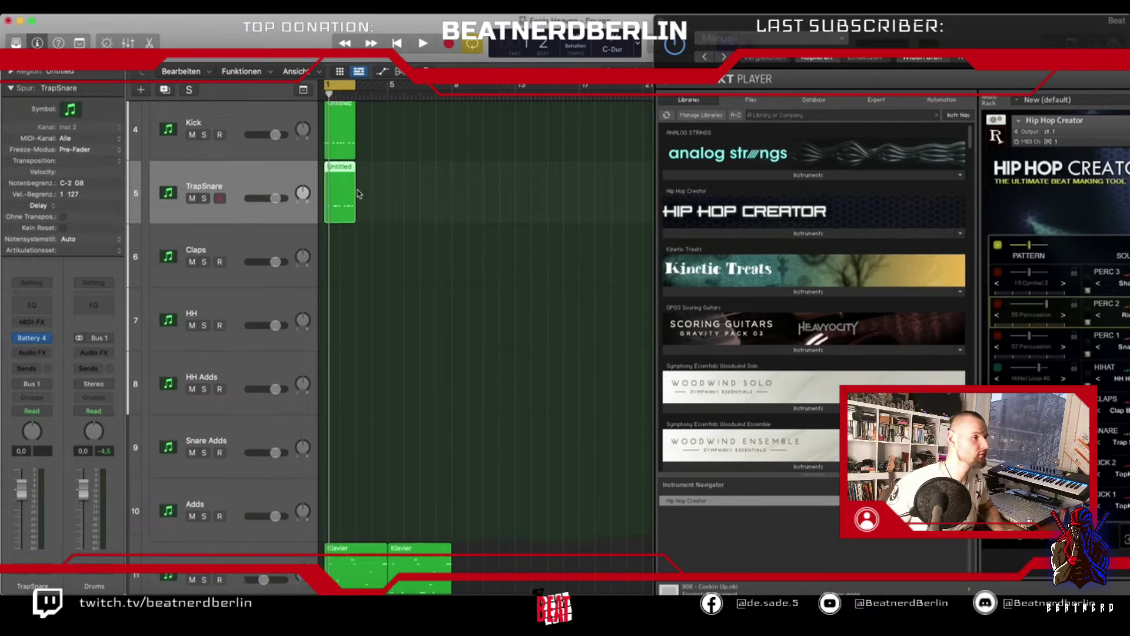
# Open Battery 4 on the TrapSnare track, switch to Finder, and open the Snares folder of Capital Drum Kit 3.
pyautogui.scroll(3, 337, 229)
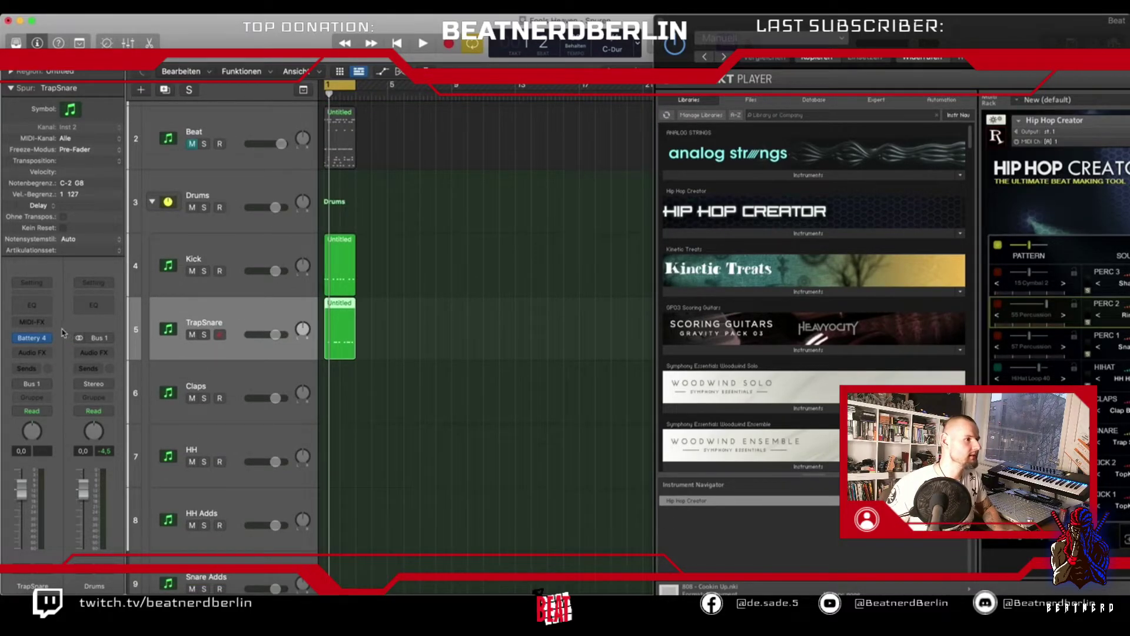
pyautogui.click(32, 340)
pyautogui.moveTo(503, 174); pyautogui.dragTo(239, 84)
pyautogui.press('super+Tab')
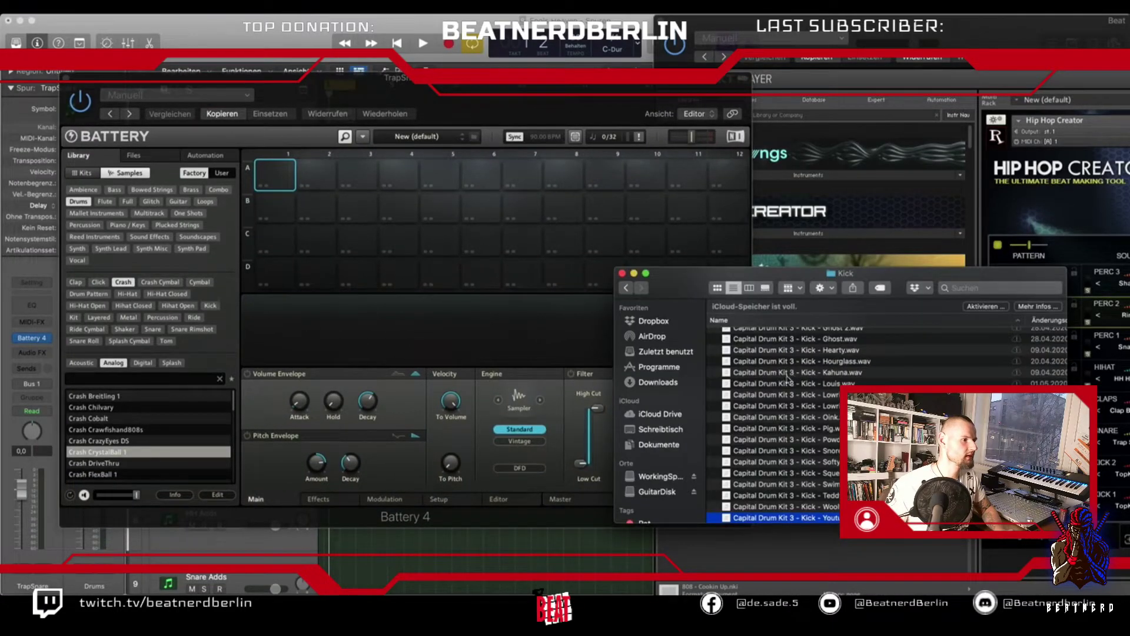
pyautogui.click(629, 289)
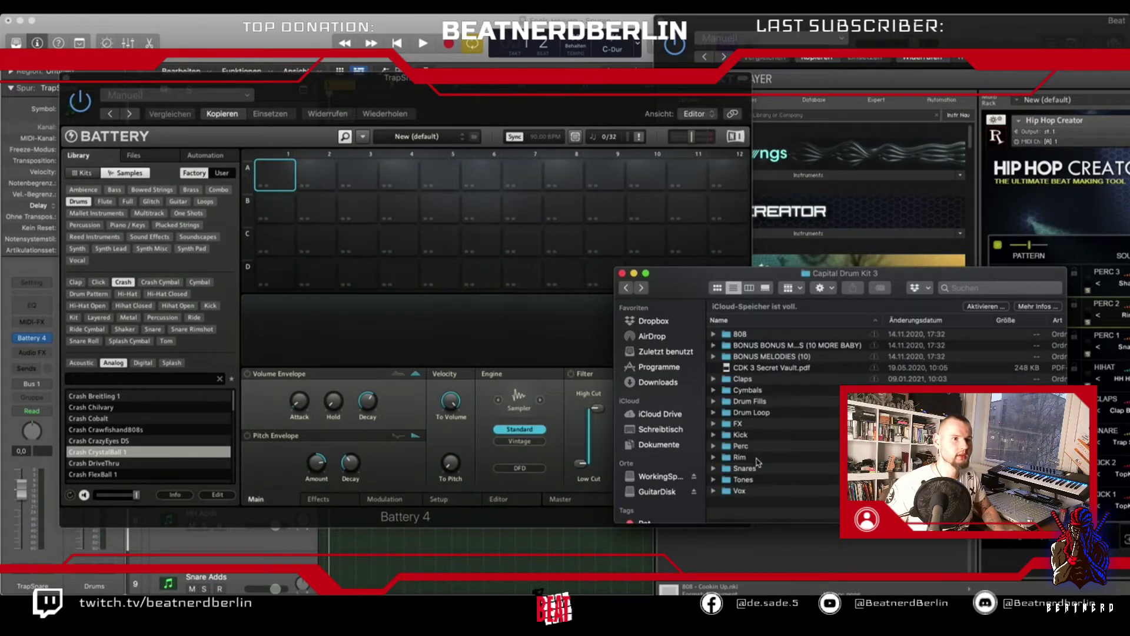
pyautogui.doubleClick(746, 469)
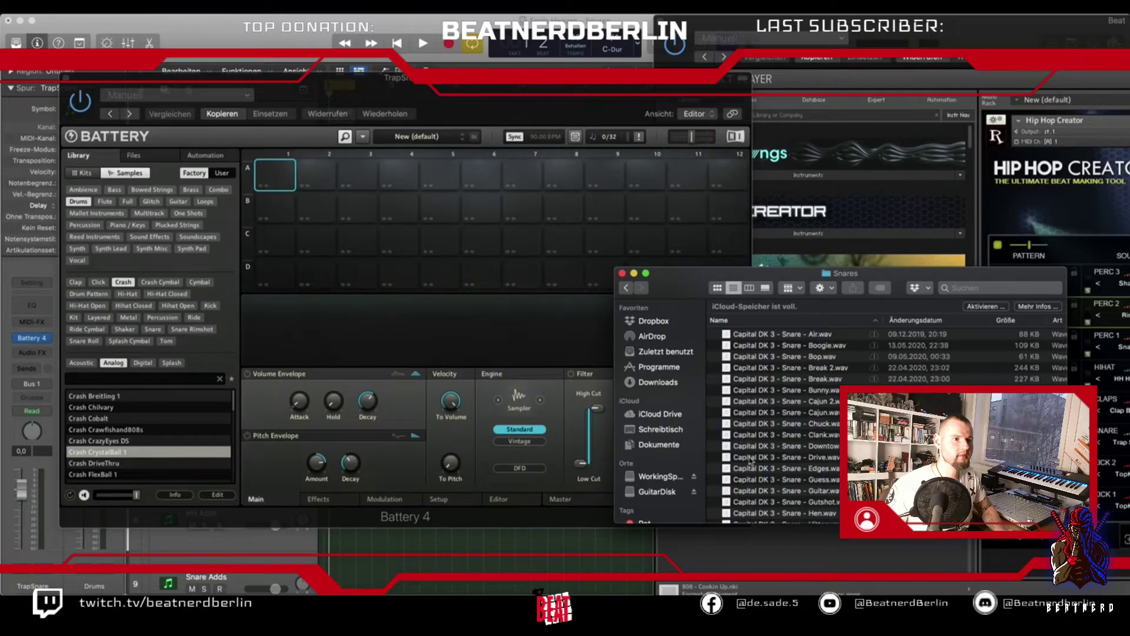
# Preview Capital DK 3 - Snare - Air.wav and load it into Battery cell A1.
pyautogui.click(762, 337)
pyautogui.press('space')
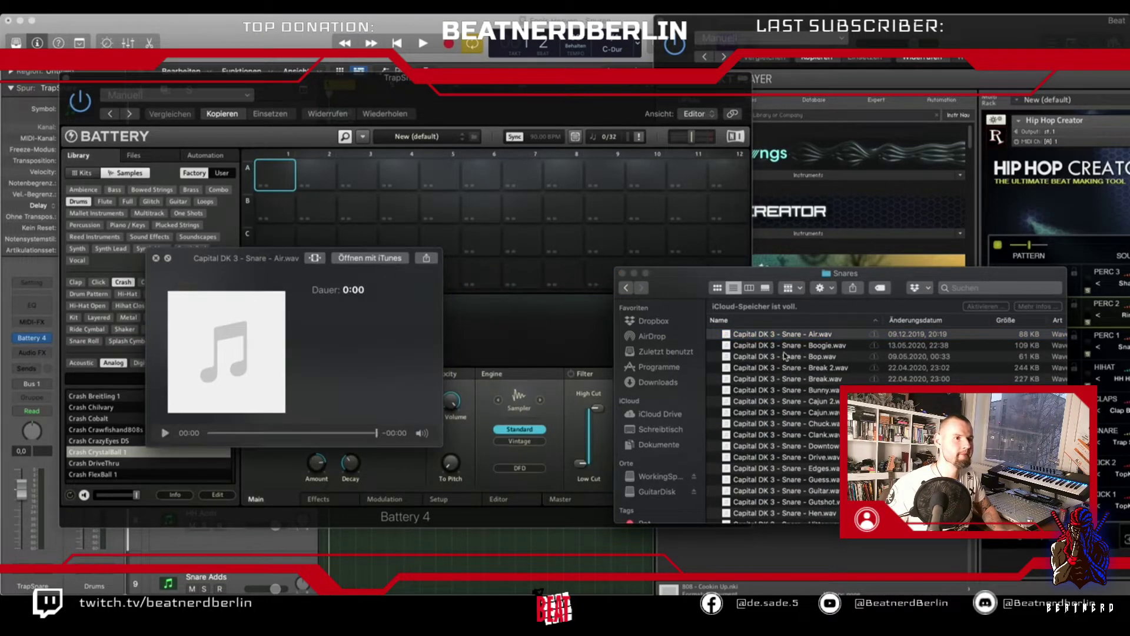
pyautogui.moveTo(771, 340); pyautogui.dragTo(275, 176)
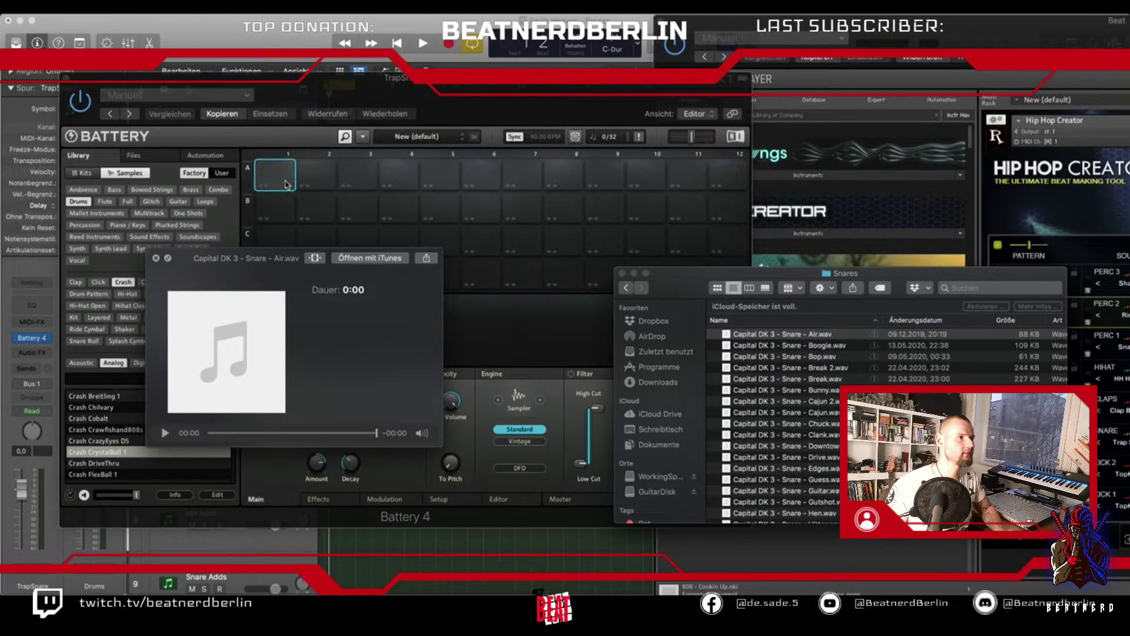
# Preview the snare samples from Clank to Edges and load Capital DK 3 - Snare - Drive.wav into cell A2.
pyautogui.click(803, 437)
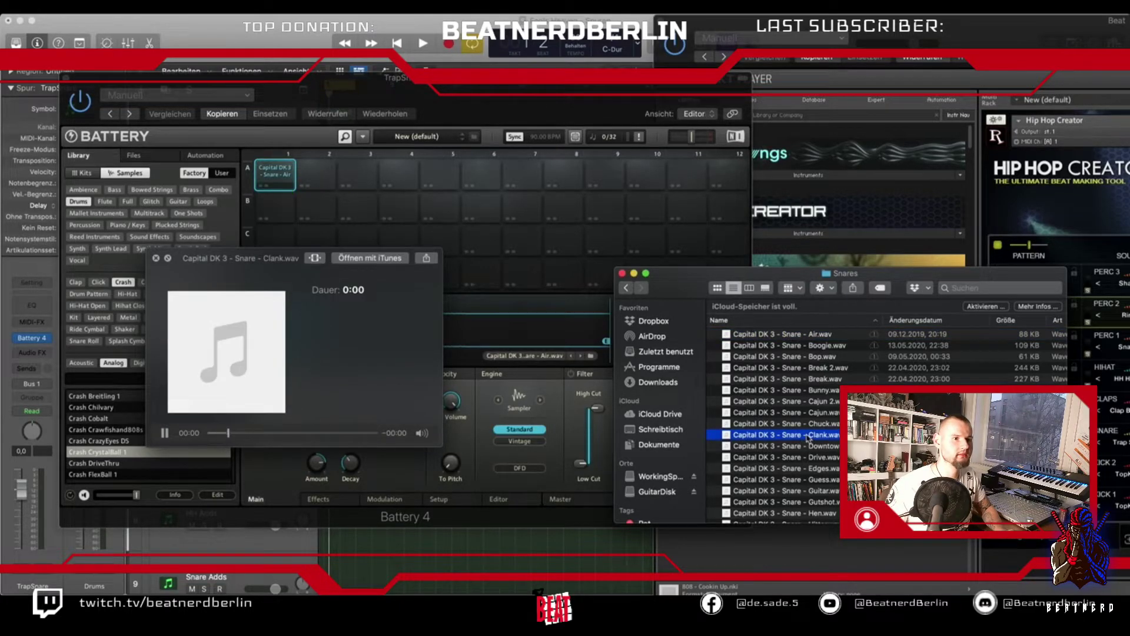
pyautogui.click(806, 447)
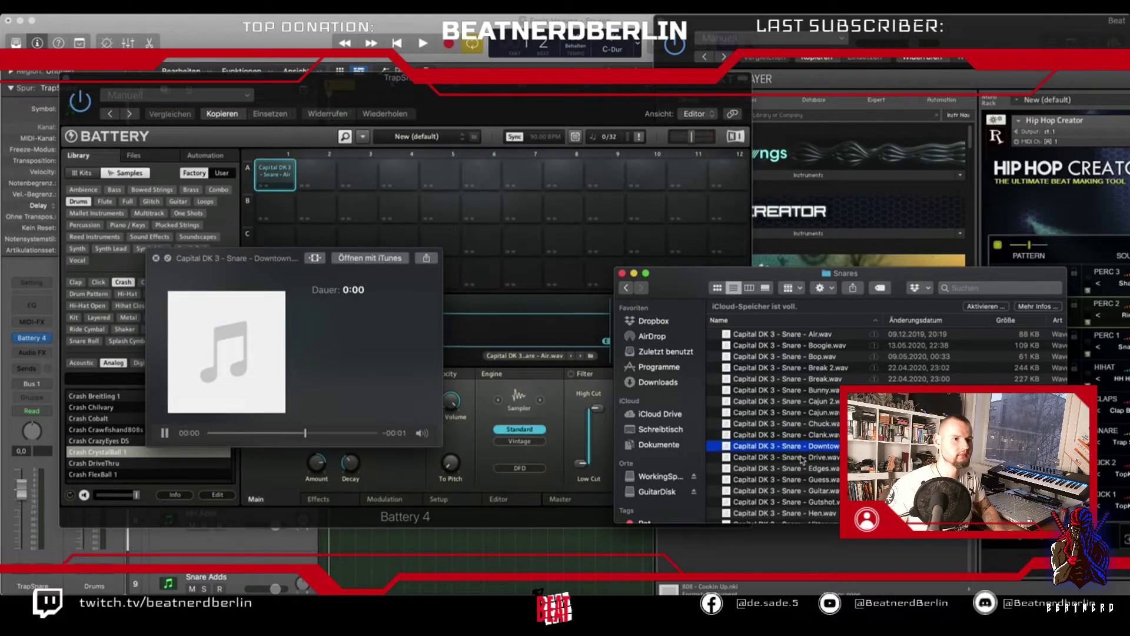
pyautogui.click(804, 458)
pyautogui.click(802, 468)
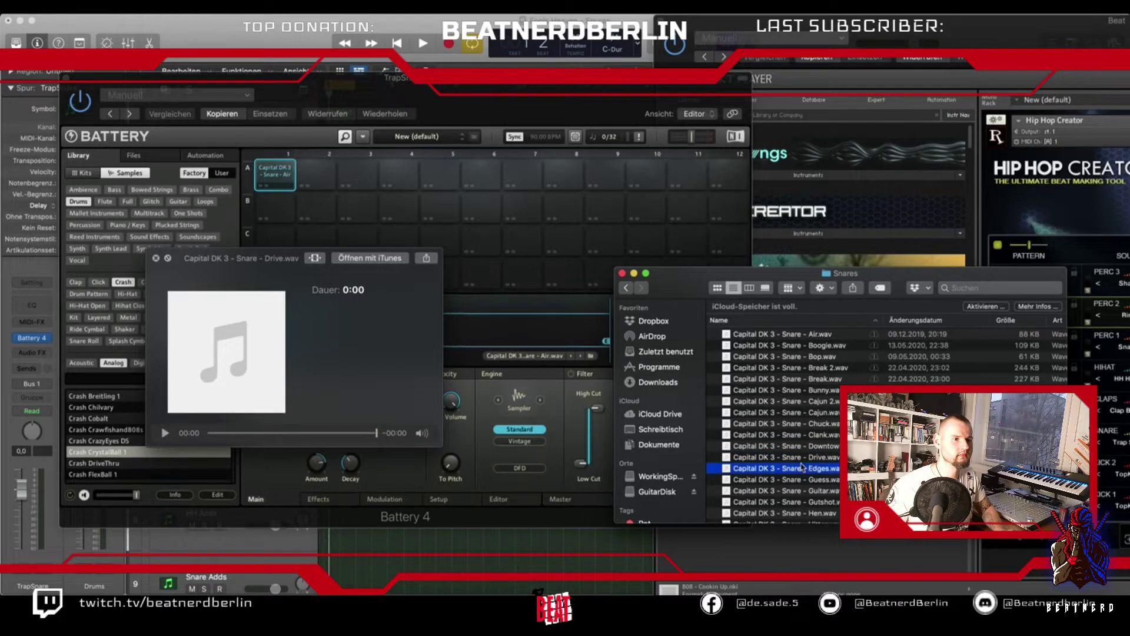
pyautogui.moveTo(800, 459); pyautogui.dragTo(316, 174)
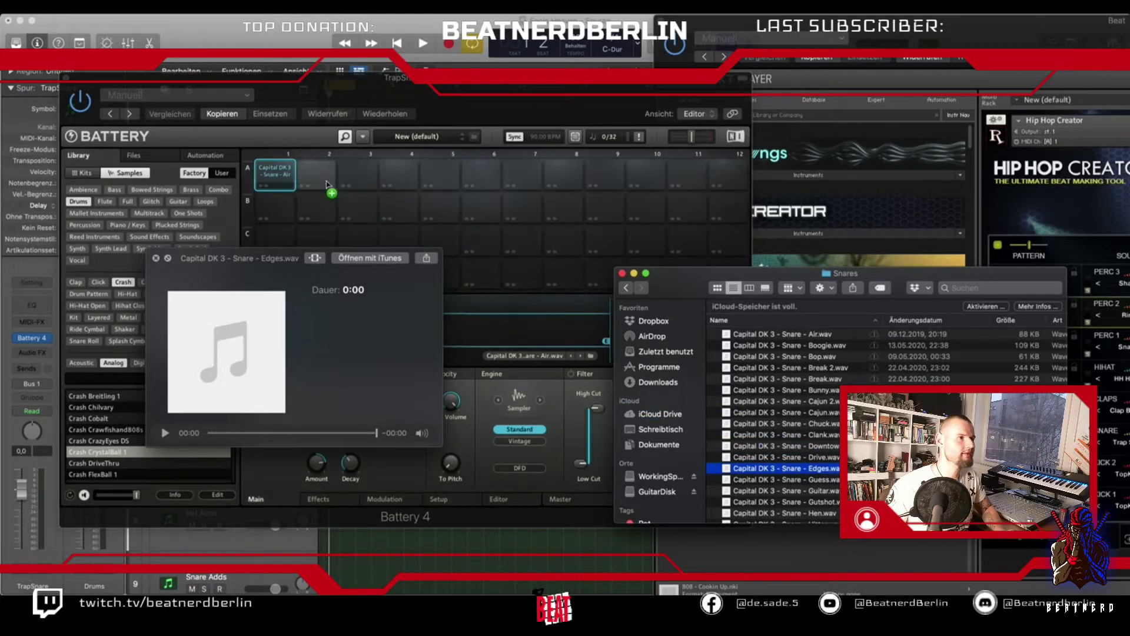
# Load Capital DK 3 - Snare - Guitar.wav into cell A3, close the preview, and move Battery clear of the track list.
pyautogui.click(830, 492)
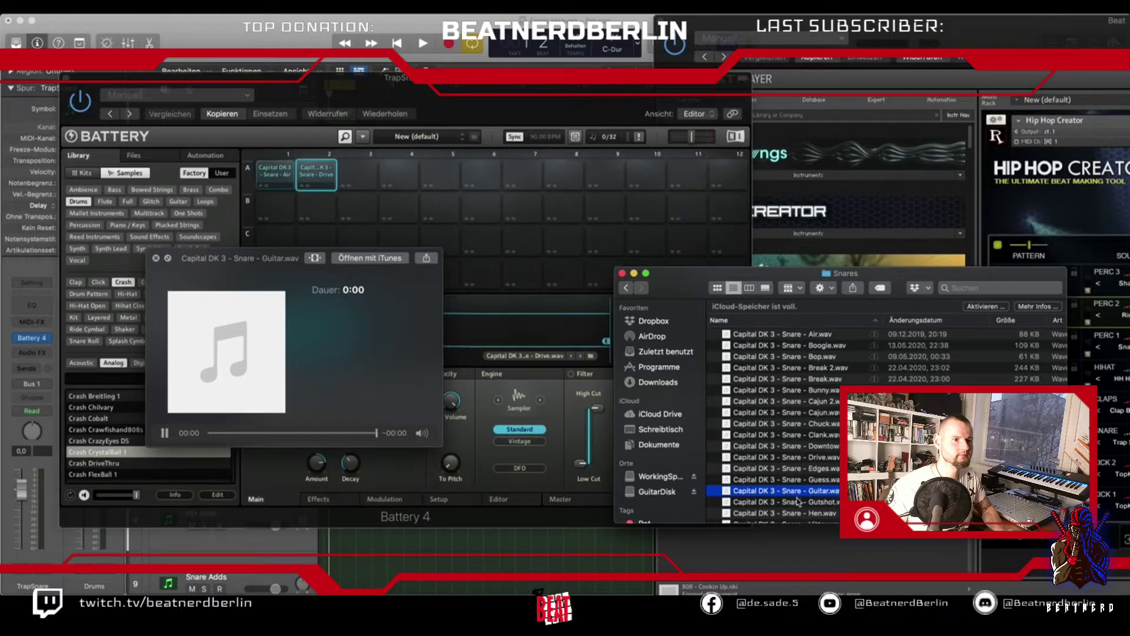
pyautogui.moveTo(798, 499); pyautogui.dragTo(357, 174)
pyautogui.click(156, 258)
pyautogui.moveTo(303, 86); pyautogui.dragTo(716, 139)
pyautogui.click(473, 44)
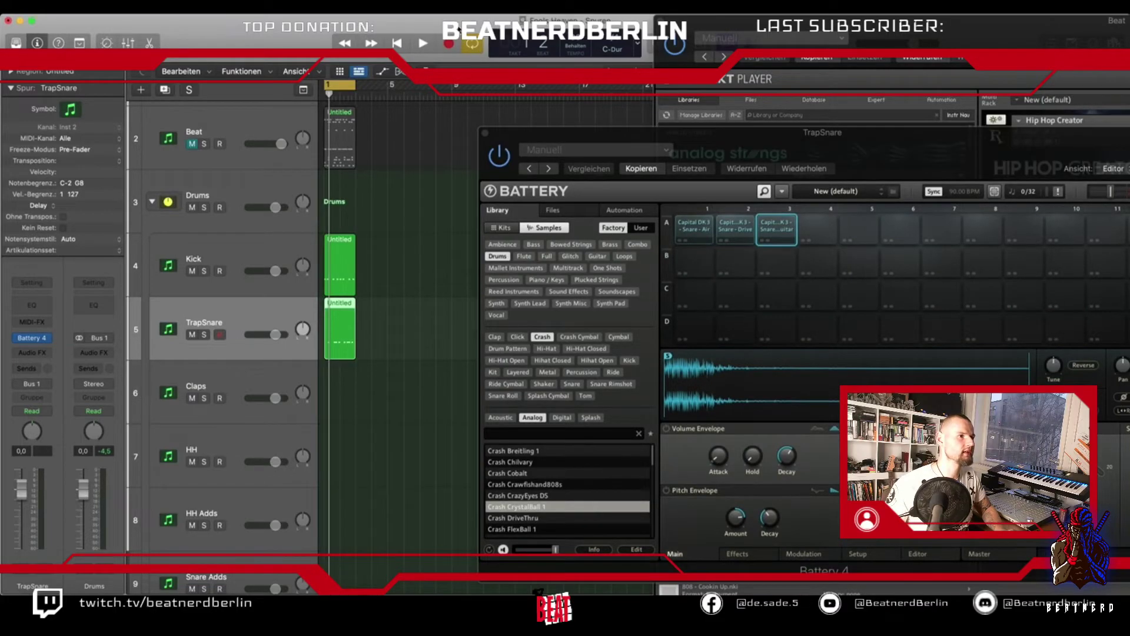
# Solo the Kick and TrapSnare tracks and listen to them together.
pyautogui.click(205, 271)
pyautogui.click(204, 334)
pyautogui.press('space')
pyautogui.press('space')
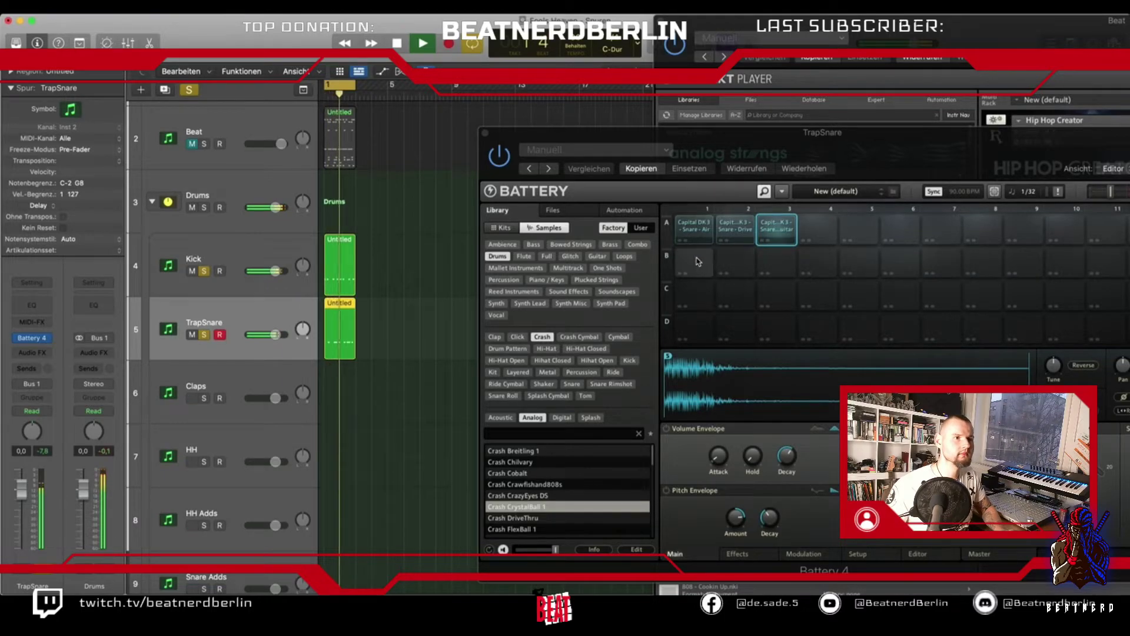
pyautogui.press('space')
# Try rearranging the snare samples between Battery cells A1 to A4 while listening to the soloed tracks.
pyautogui.click(767, 237)
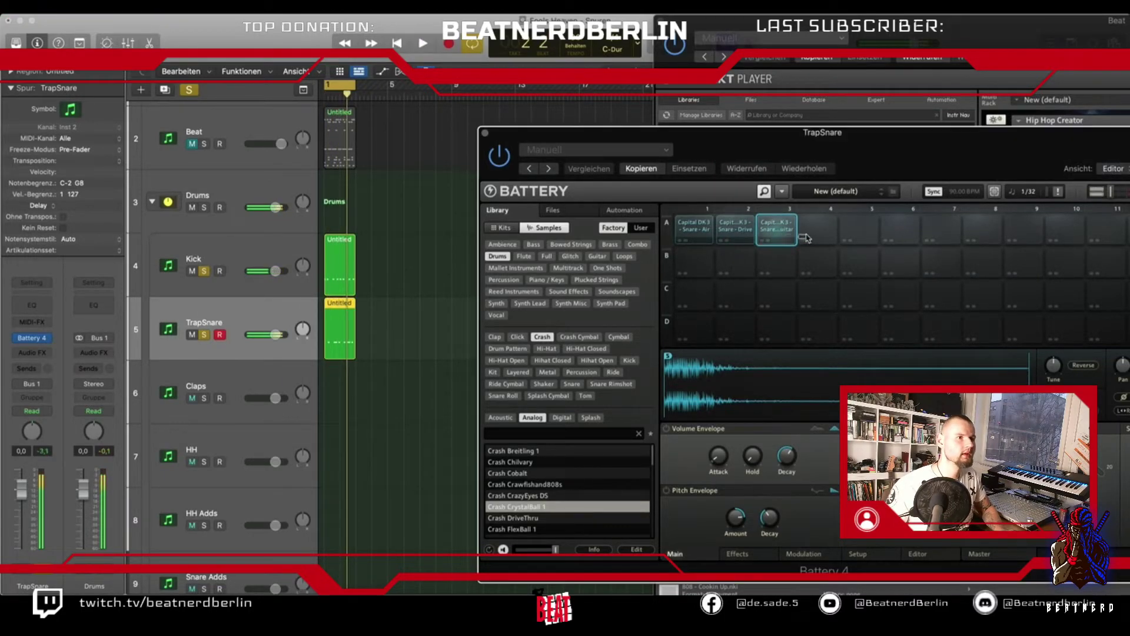
pyautogui.moveTo(769, 236); pyautogui.dragTo(820, 233)
pyautogui.click(700, 236)
pyautogui.moveTo(701, 236); pyautogui.dragTo(736, 236)
pyautogui.press('space')
pyautogui.press('space')
pyautogui.moveTo(819, 236); pyautogui.dragTo(776, 235)
pyautogui.press('space')
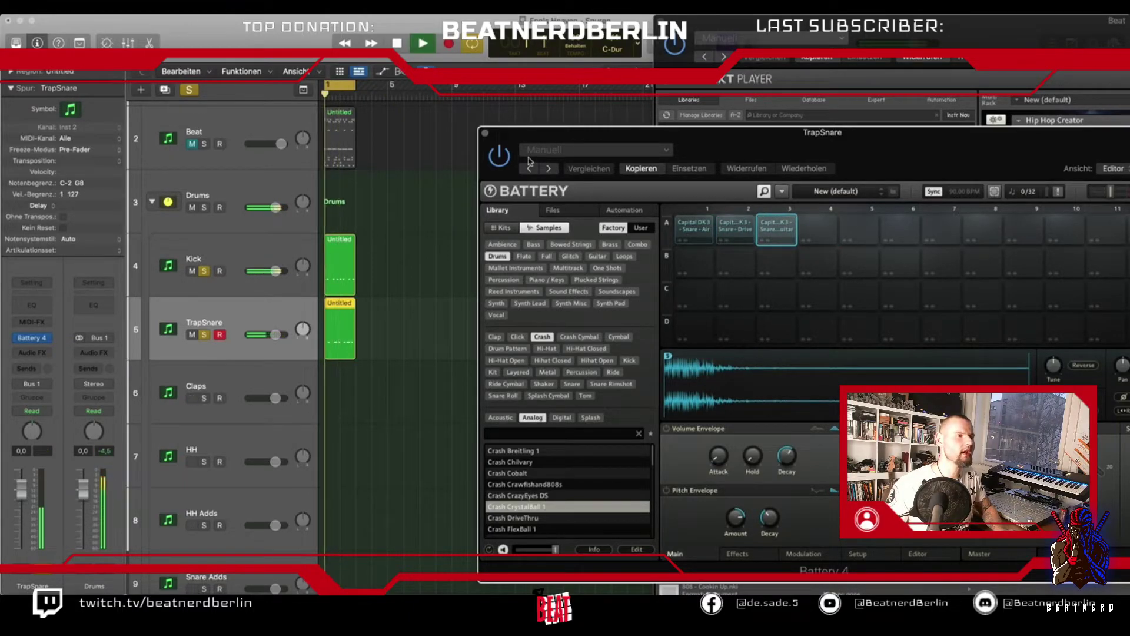
pyautogui.press('space')
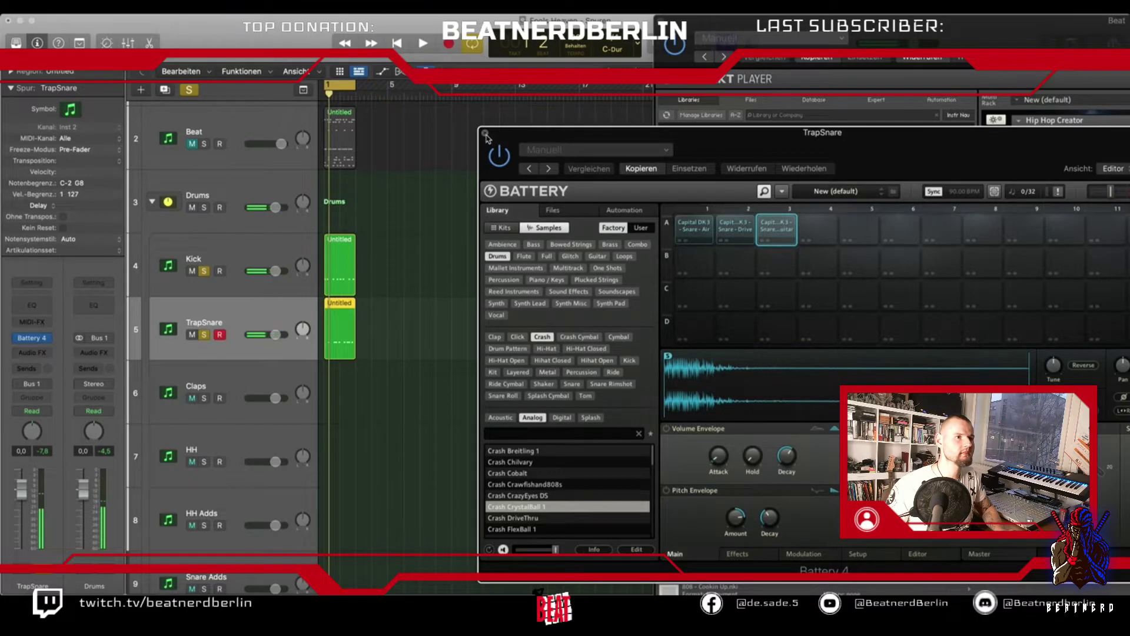
# Close TrapSnare's Battery window and import the Hip Hop Creator clap loop as MIDI onto the Claps track at bar 1 without tempo information.
pyautogui.click(486, 136)
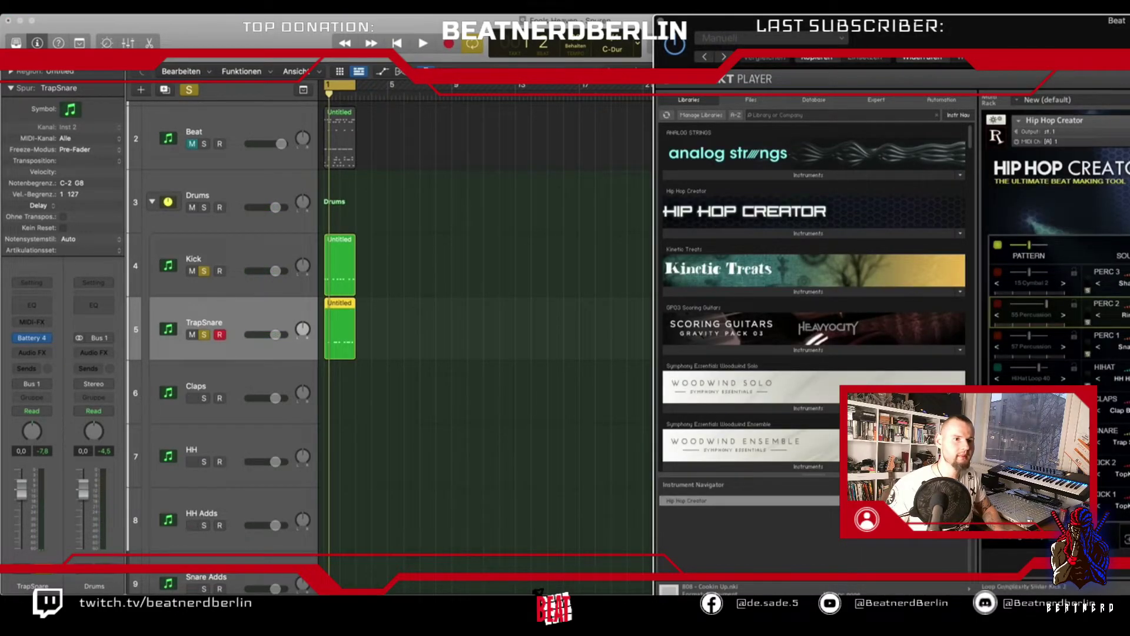
pyautogui.moveTo(826, 488); pyautogui.dragTo(329, 406)
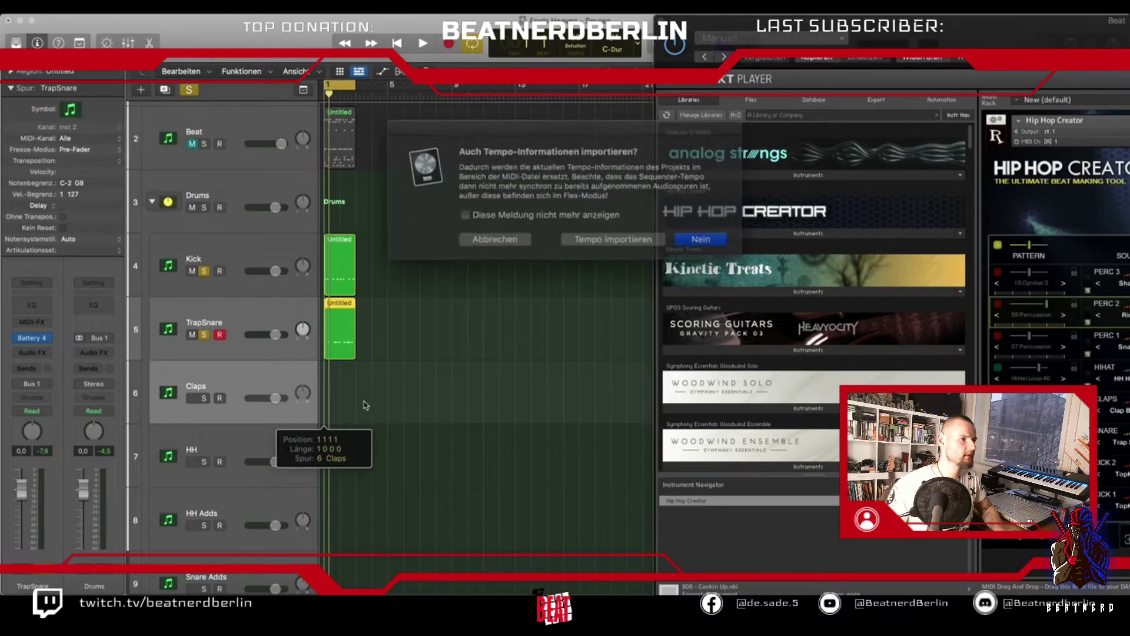
pyautogui.click(683, 233)
# Raise the velocity of all notes in the Claps region to the maximum and transpose them down to C1.
pyautogui.press('p')
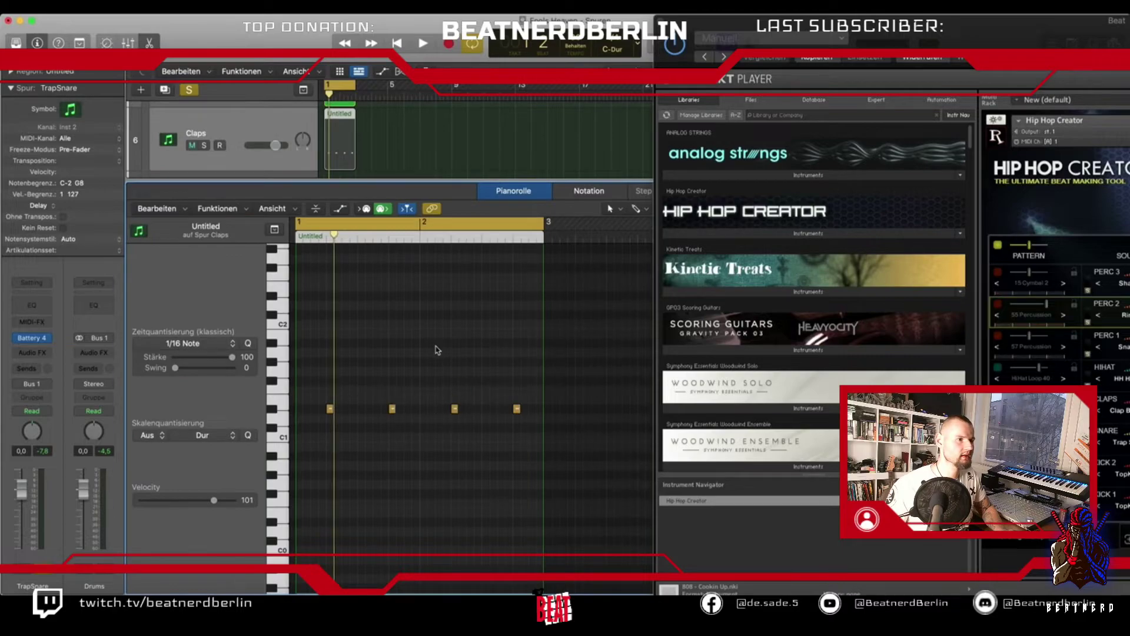
pyautogui.moveTo(311, 394); pyautogui.dragTo(584, 457)
pyautogui.moveTo(216, 501); pyautogui.dragTo(293, 505)
pyautogui.moveTo(331, 414); pyautogui.dragTo(330, 433)
pyautogui.press('p')
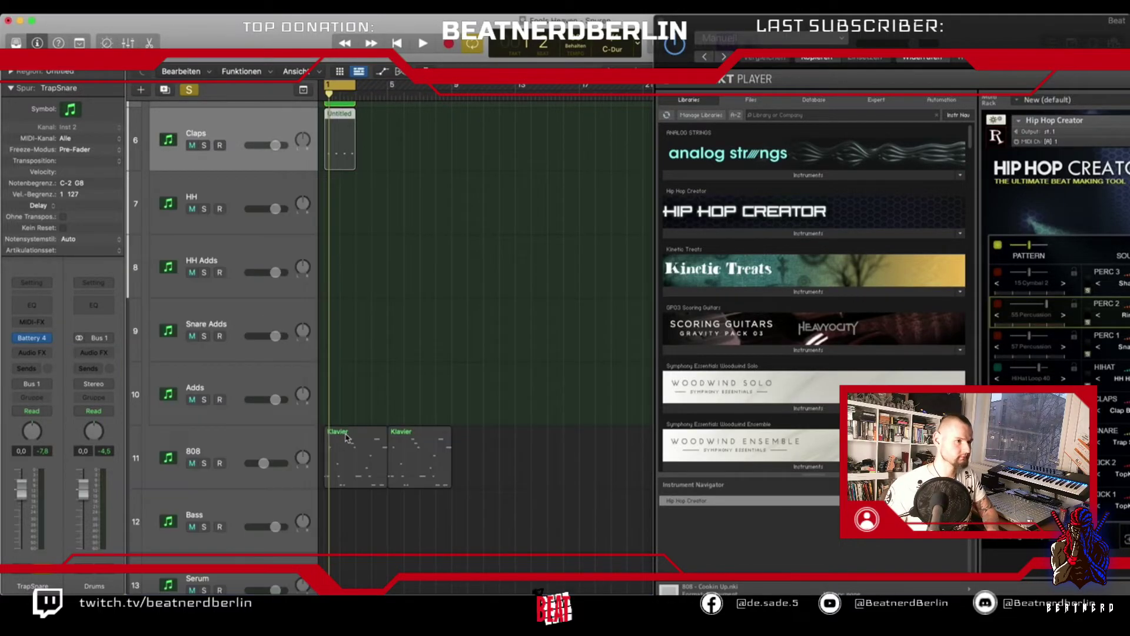
# Reopen Battery on the TrapSnare track and audition the Snare - Drive sample in cell A2.
pyautogui.scroll(3, 236, 330)
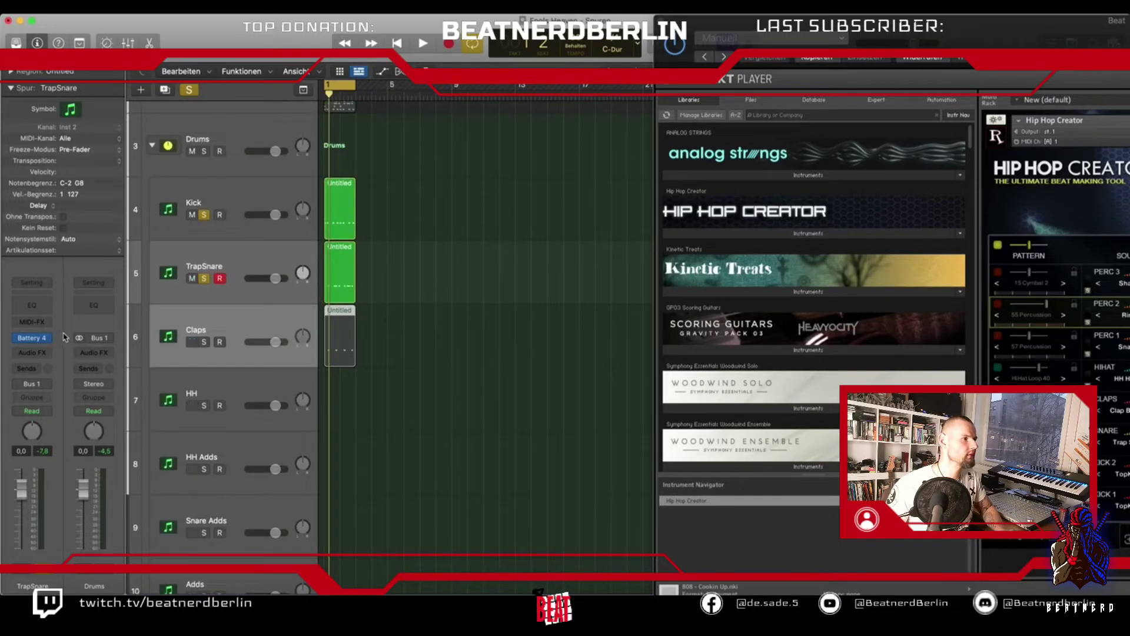
pyautogui.press('v')
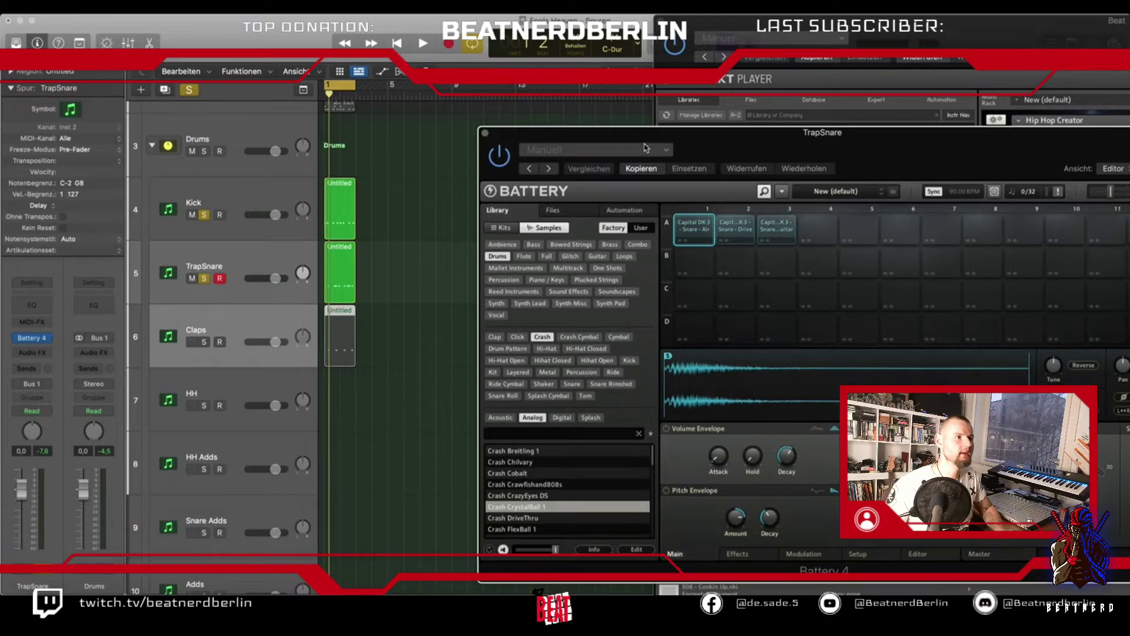
pyautogui.click(736, 229)
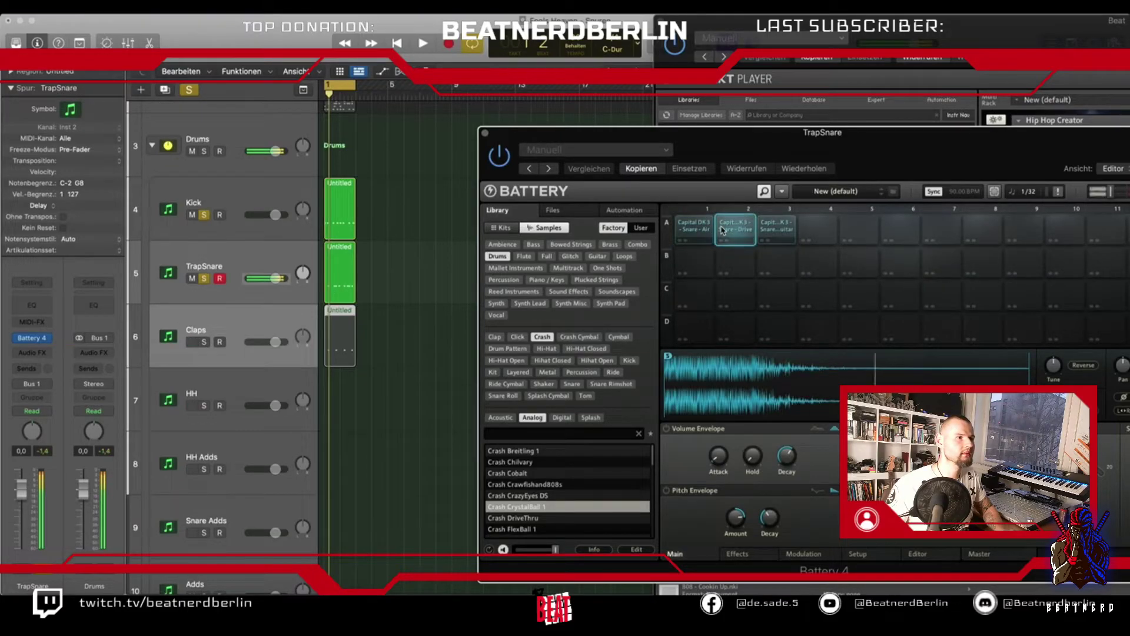
# Open Battery on the Claps track, move its window aside, and open Capital Drum Kit 3's Claps folder in Finder.
pyautogui.click(204, 315)
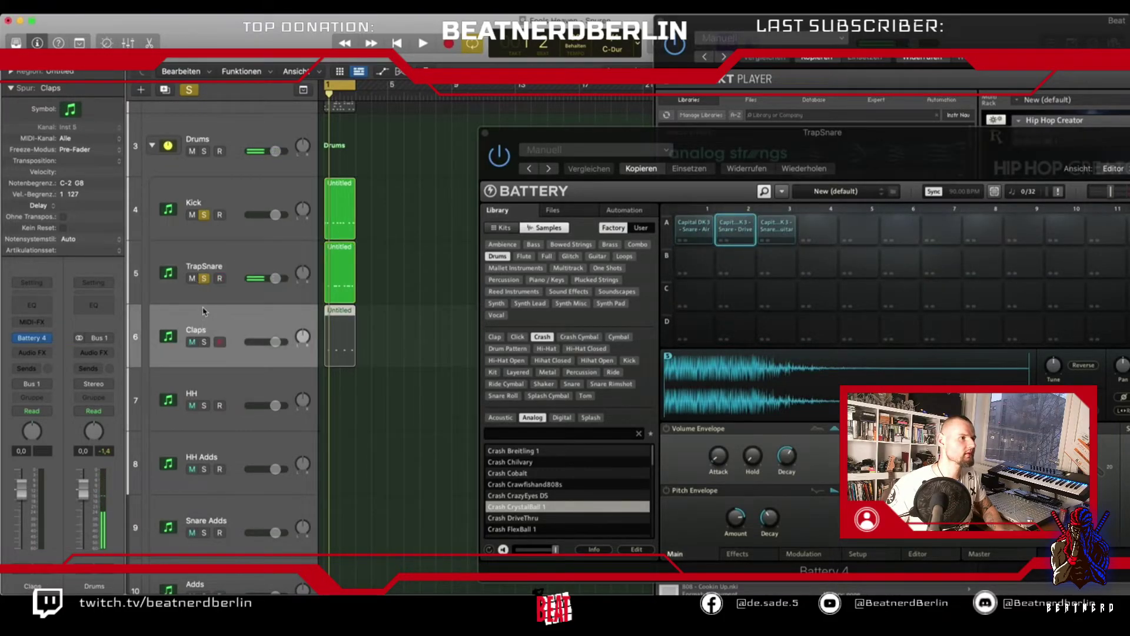
pyautogui.click(27, 338)
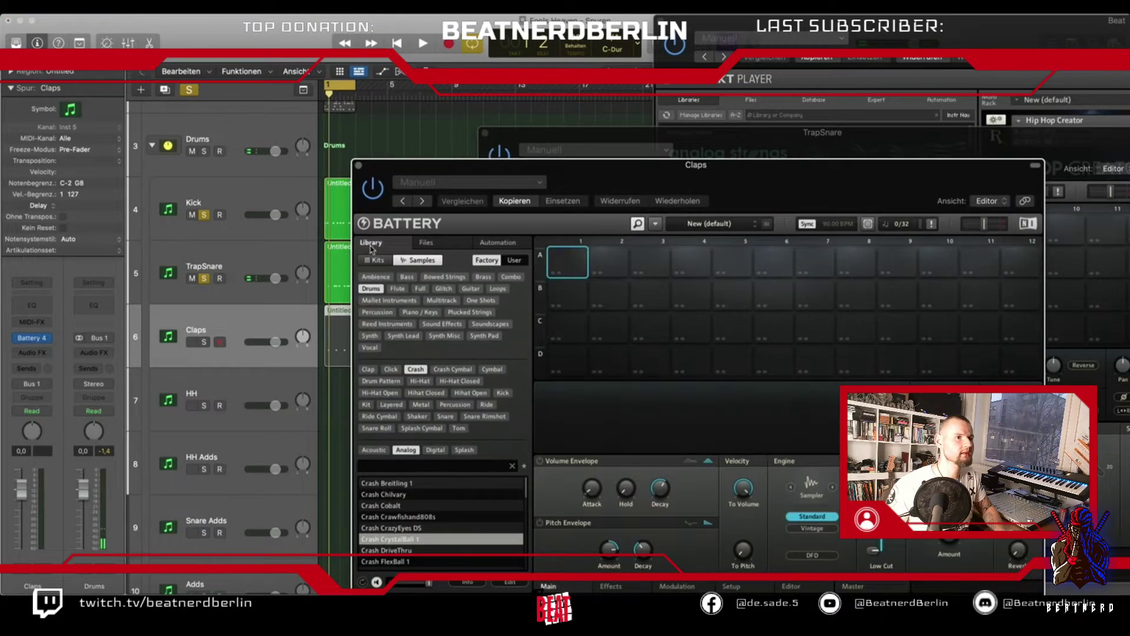
pyautogui.moveTo(486, 164); pyautogui.dragTo(194, 55)
pyautogui.click(47, 598)
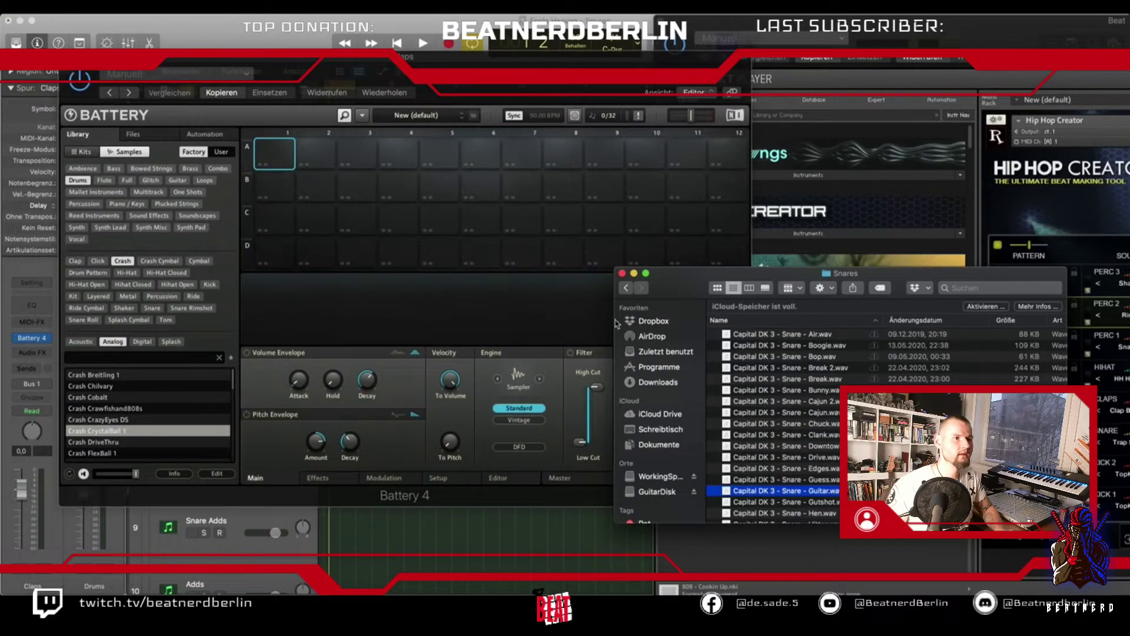
pyautogui.click(632, 288)
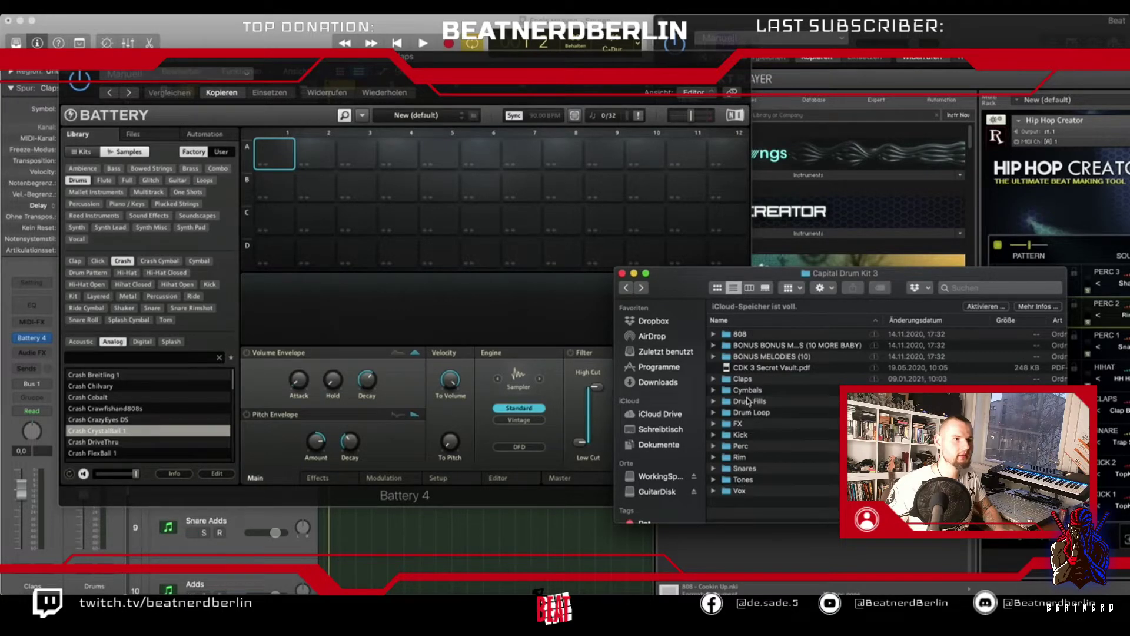
pyautogui.doubleClick(742, 379)
# Preview the Milo and Million clap samples and load Capital DK 3 - Clap - Million.wav into Battery cell A2.
pyautogui.click(766, 440)
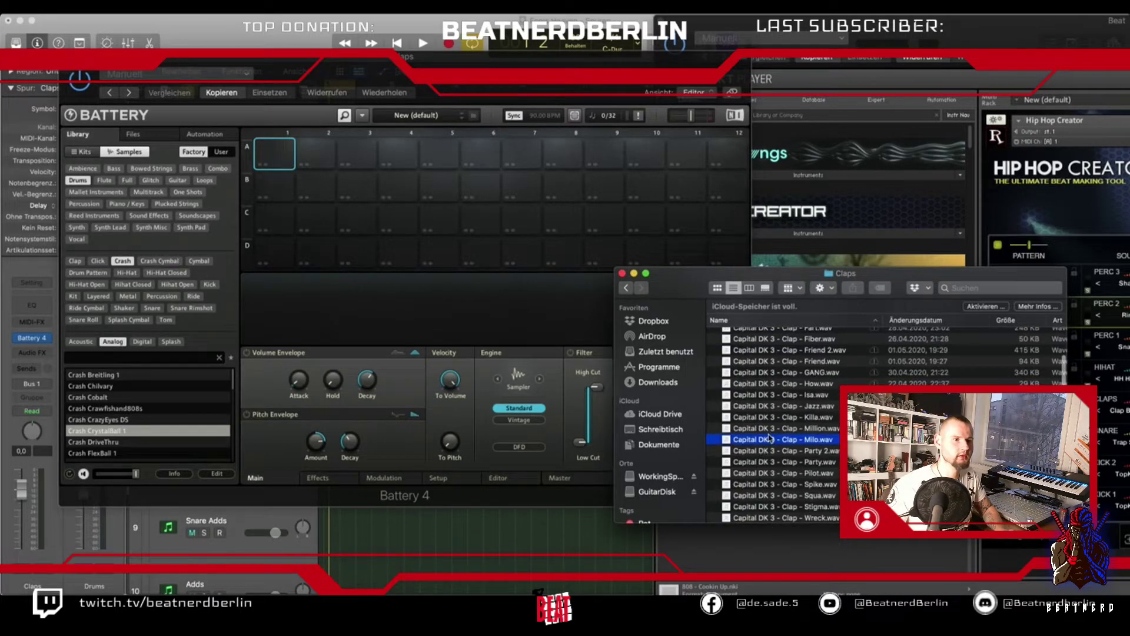
pyautogui.press('space')
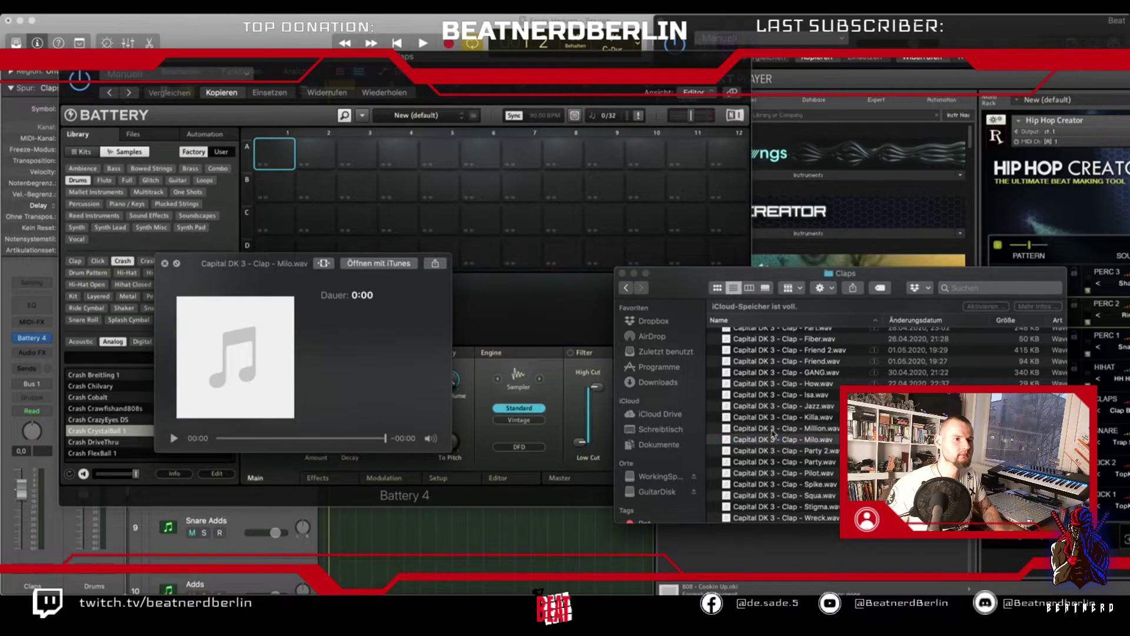
pyautogui.click(768, 428)
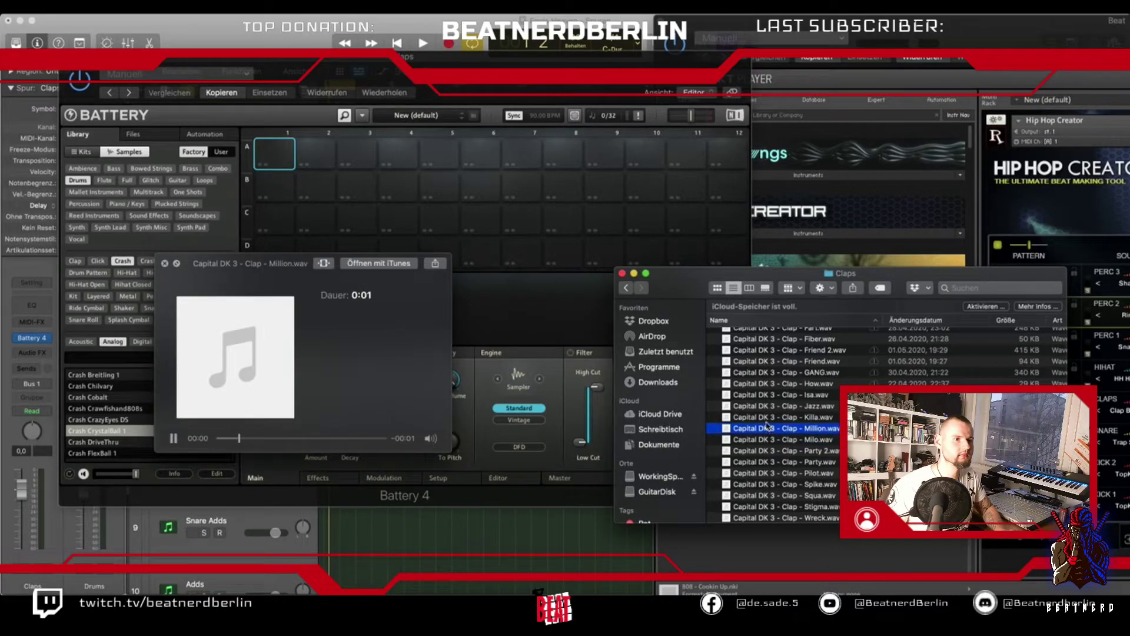
pyautogui.moveTo(766, 431); pyautogui.dragTo(318, 154)
# Preview further clap samples from How up to Bands and load Capital DK 3 - Clap - Bands.wav into cell A1.
pyautogui.click(738, 389)
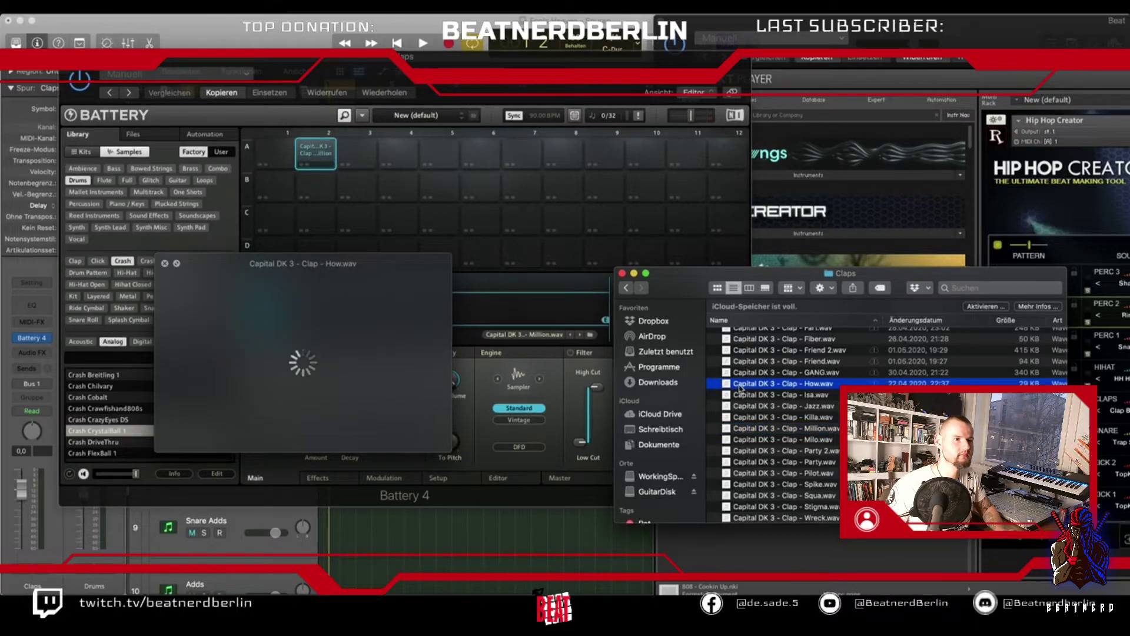
pyautogui.click(752, 373)
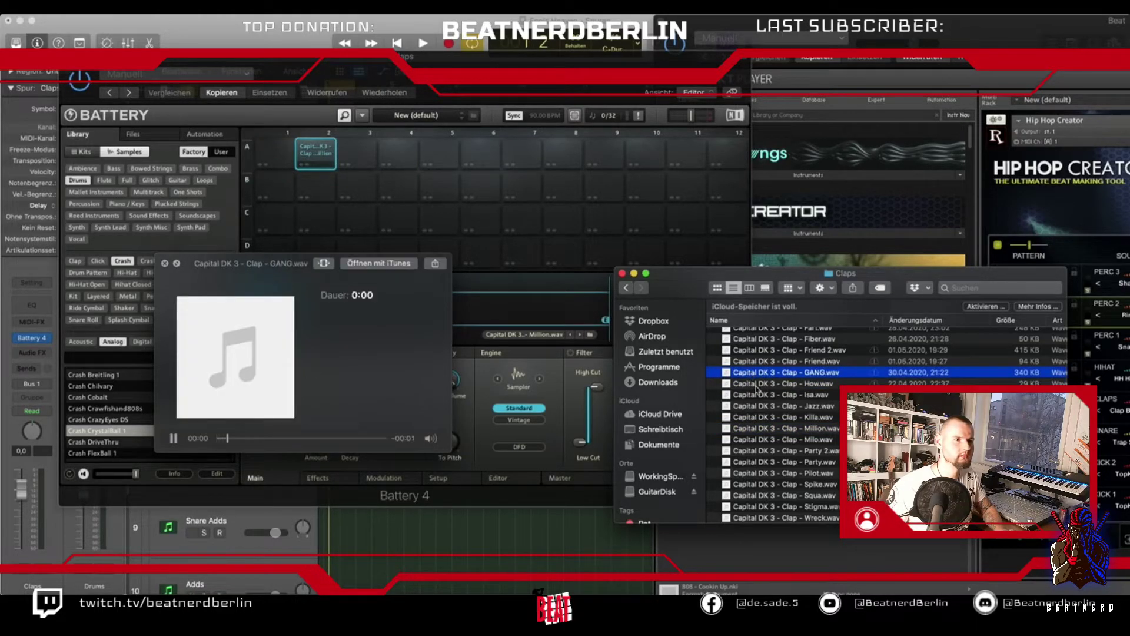
pyautogui.click(757, 362)
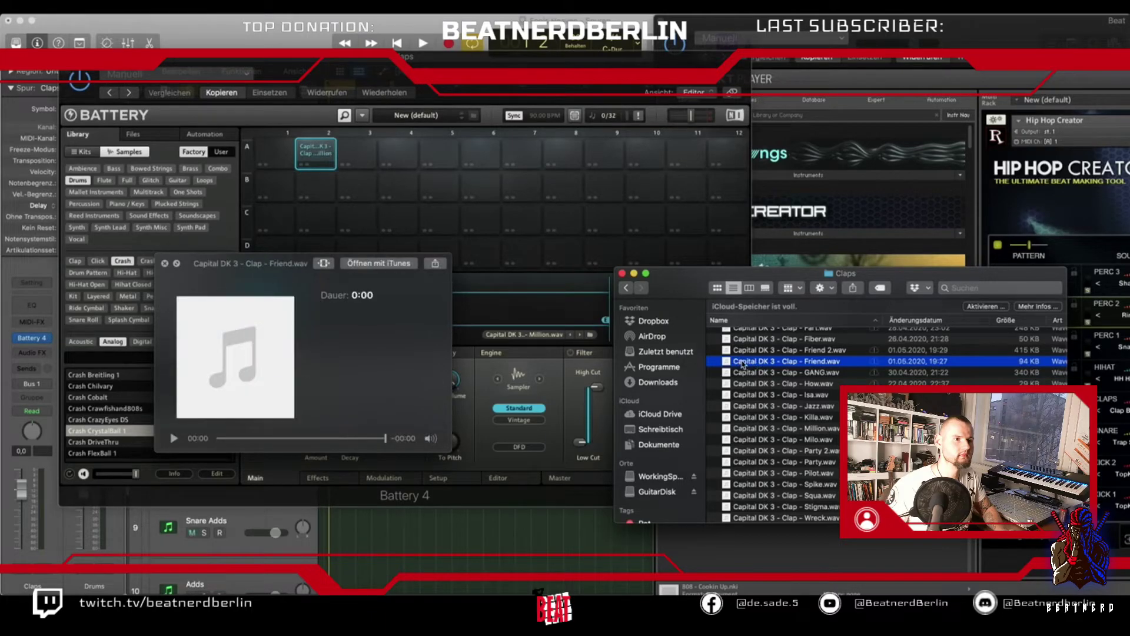
pyautogui.click(747, 349)
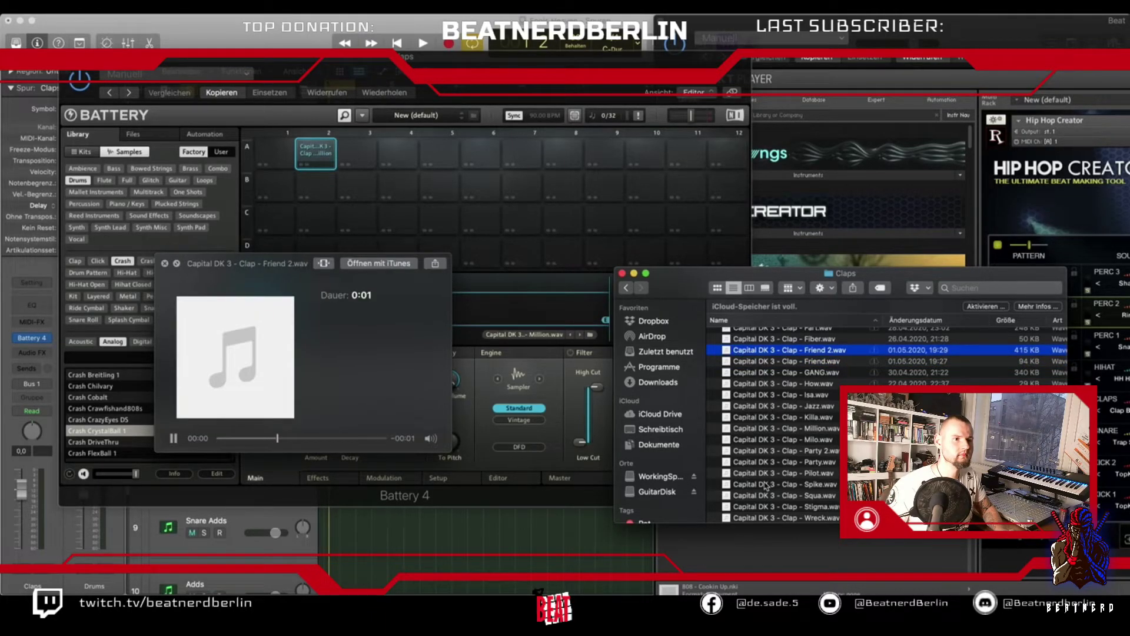
pyautogui.scroll(2, 758, 393)
pyautogui.click(760, 367)
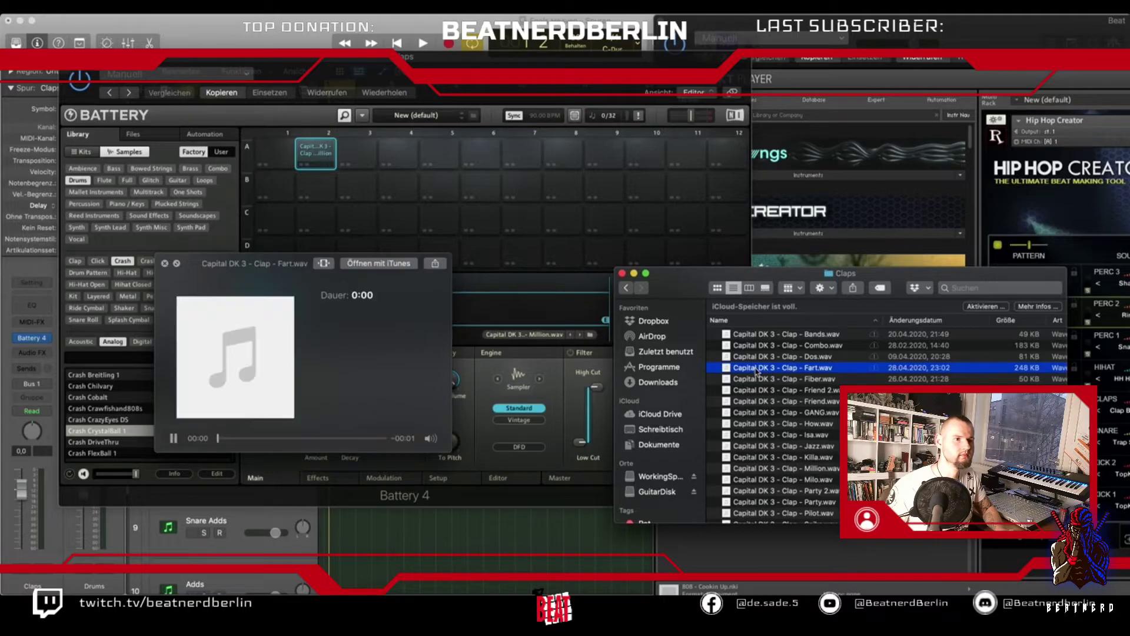
pyautogui.click(759, 347)
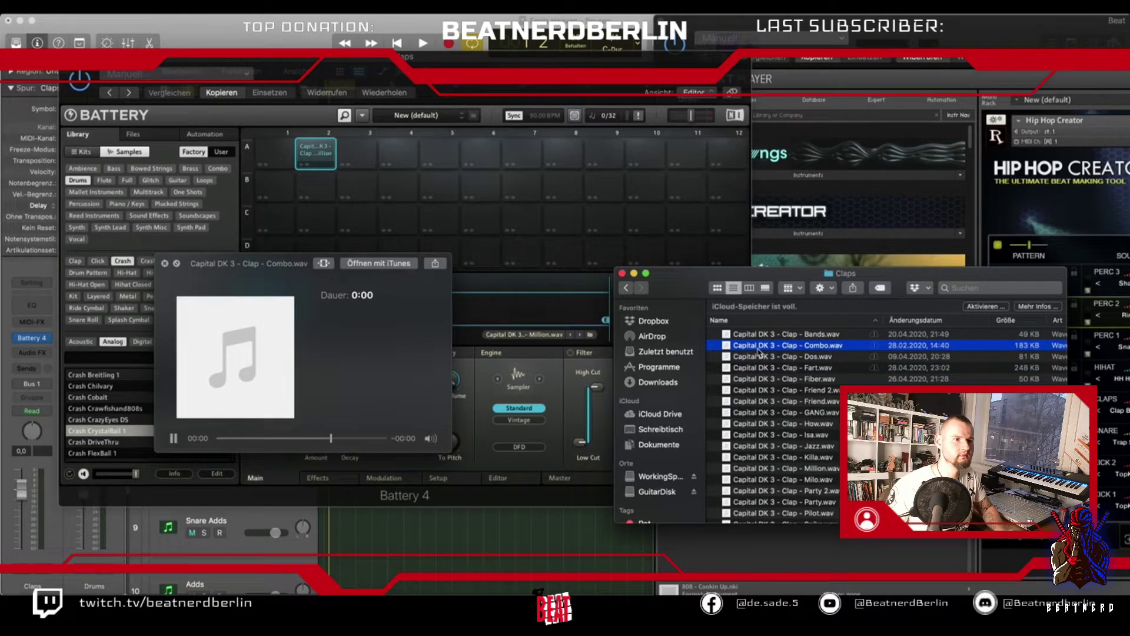
pyautogui.click(756, 335)
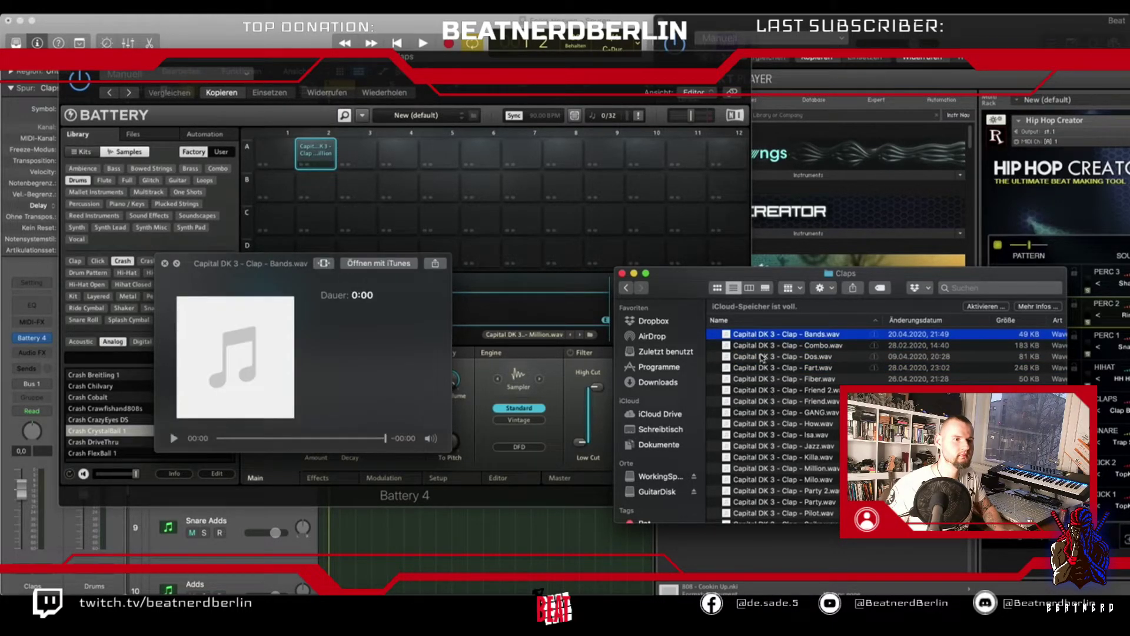
pyautogui.moveTo(764, 338); pyautogui.dragTo(275, 154)
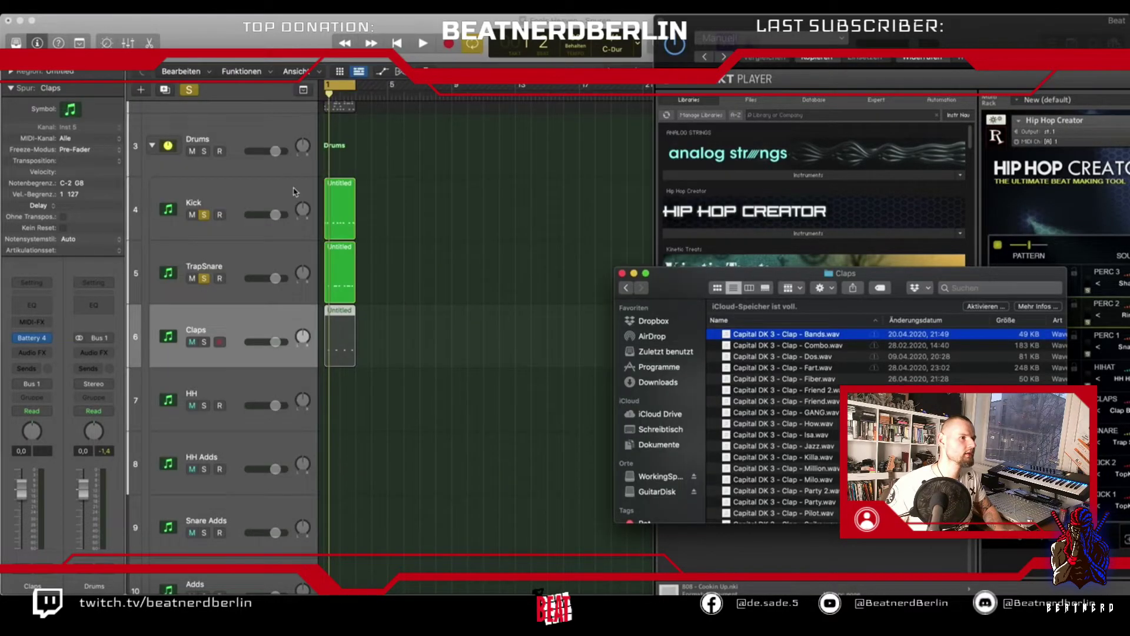
# Solo the Claps track and lower TrapSnare's volume to about -4.7 dB while the soloed drums play.
pyautogui.click(204, 326)
pyautogui.press('space')
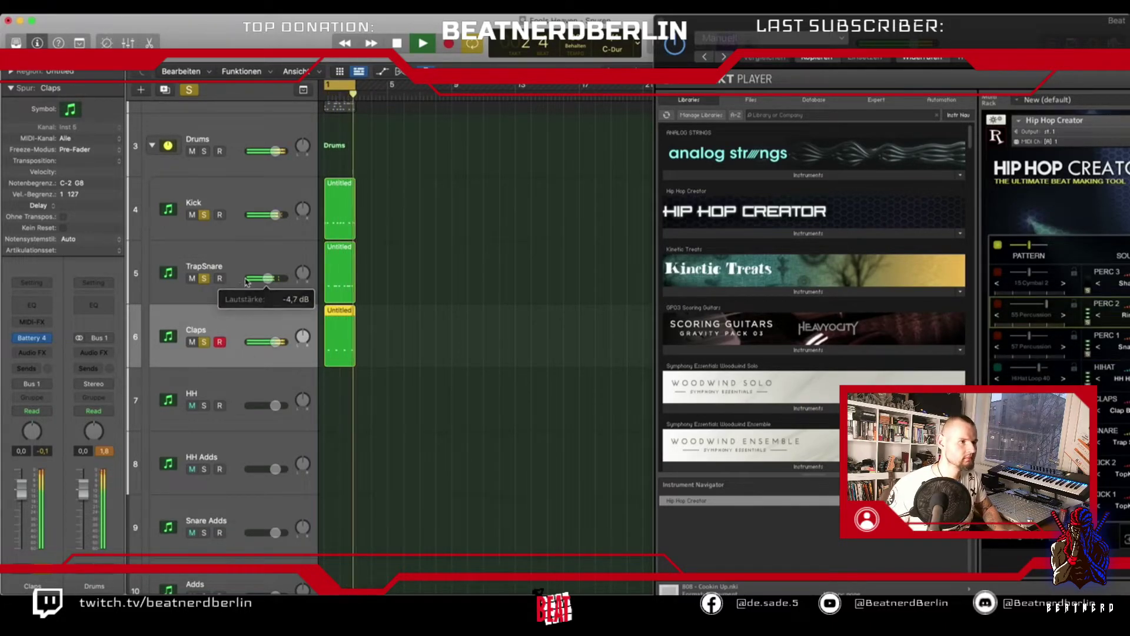
pyautogui.press('space')
# Import Hip Hop Creator's HiHat Loop 40 as MIDI onto the HH track at bar 1 without tempo information.
pyautogui.click(260, 377)
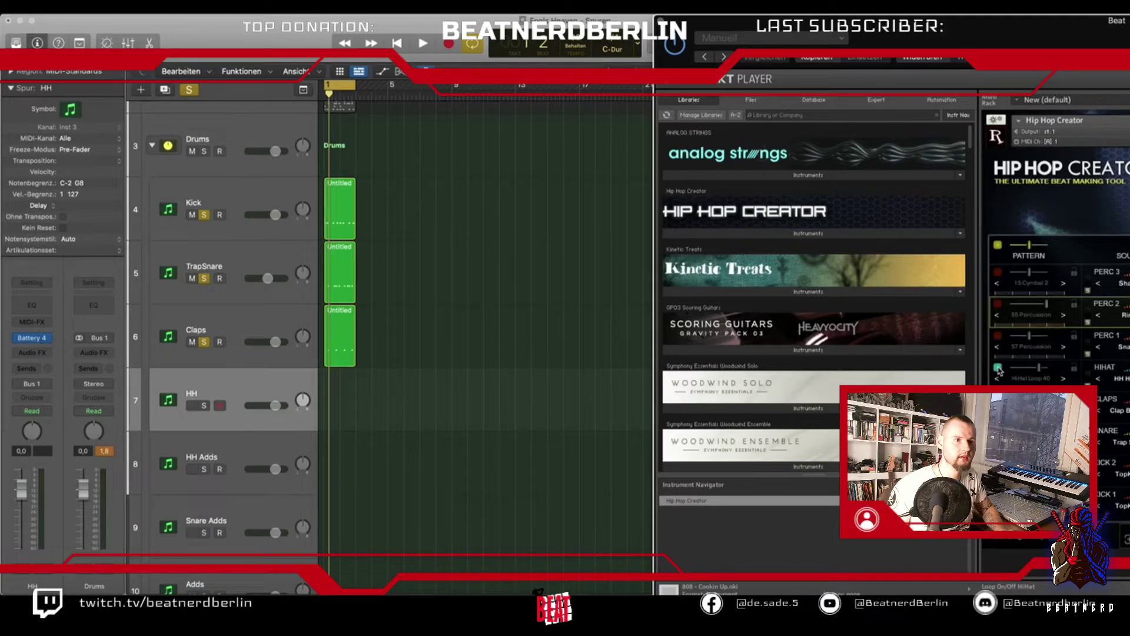
pyautogui.moveTo(736, 478); pyautogui.dragTo(358, 406)
pyautogui.click(683, 233)
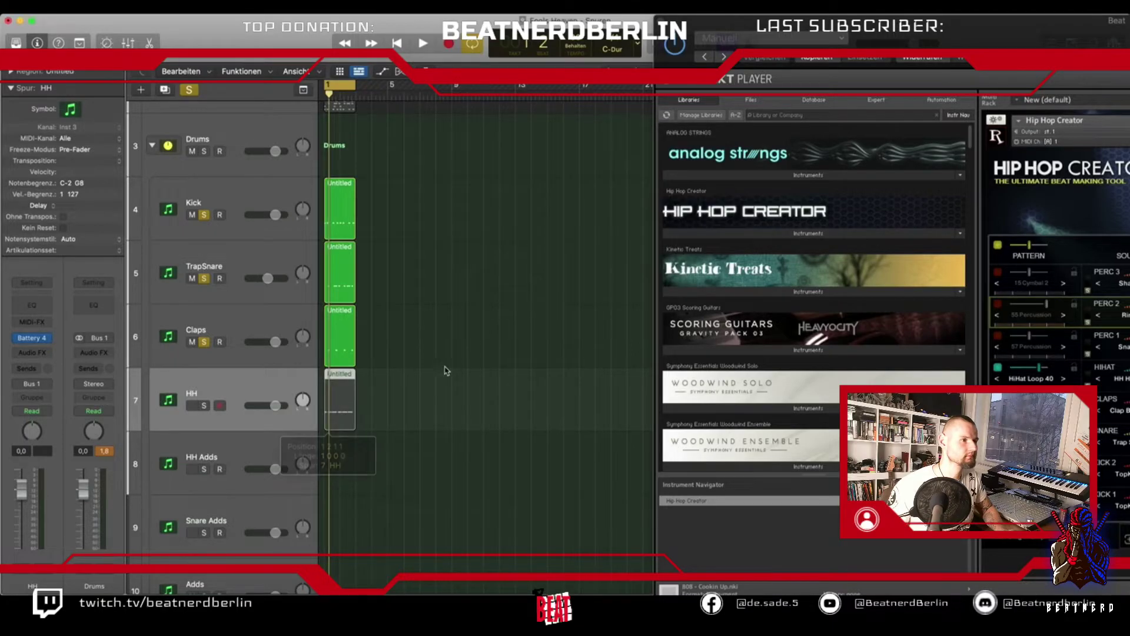
# Transpose all notes of the HH region down to C1 in the piano roll.
pyautogui.doubleClick(332, 394)
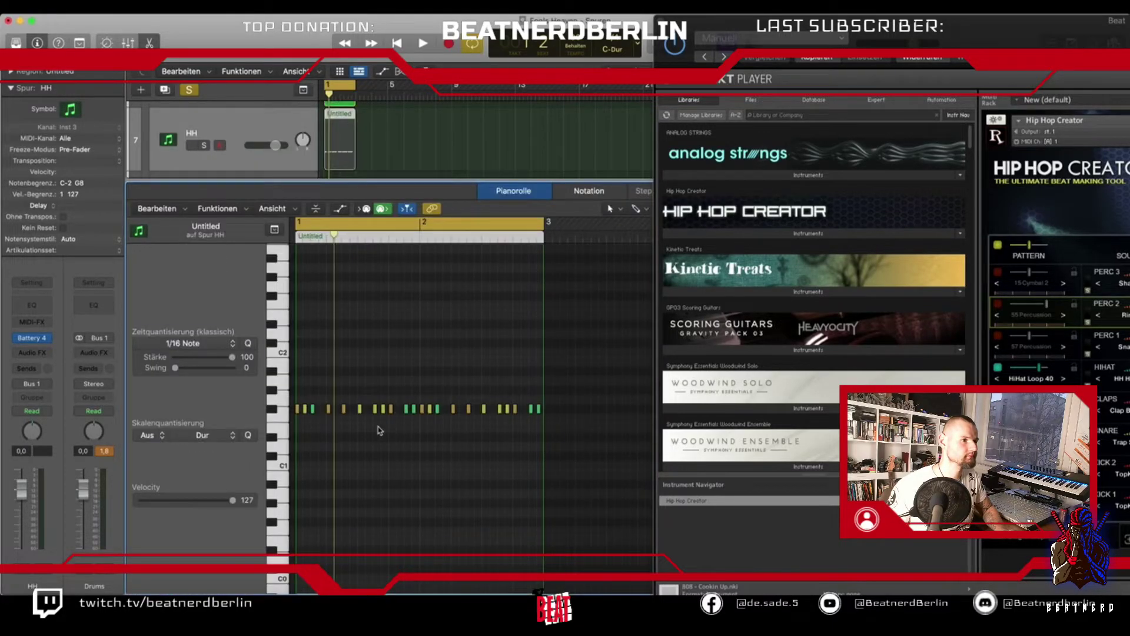
pyautogui.moveTo(539, 431); pyautogui.dragTo(300, 466)
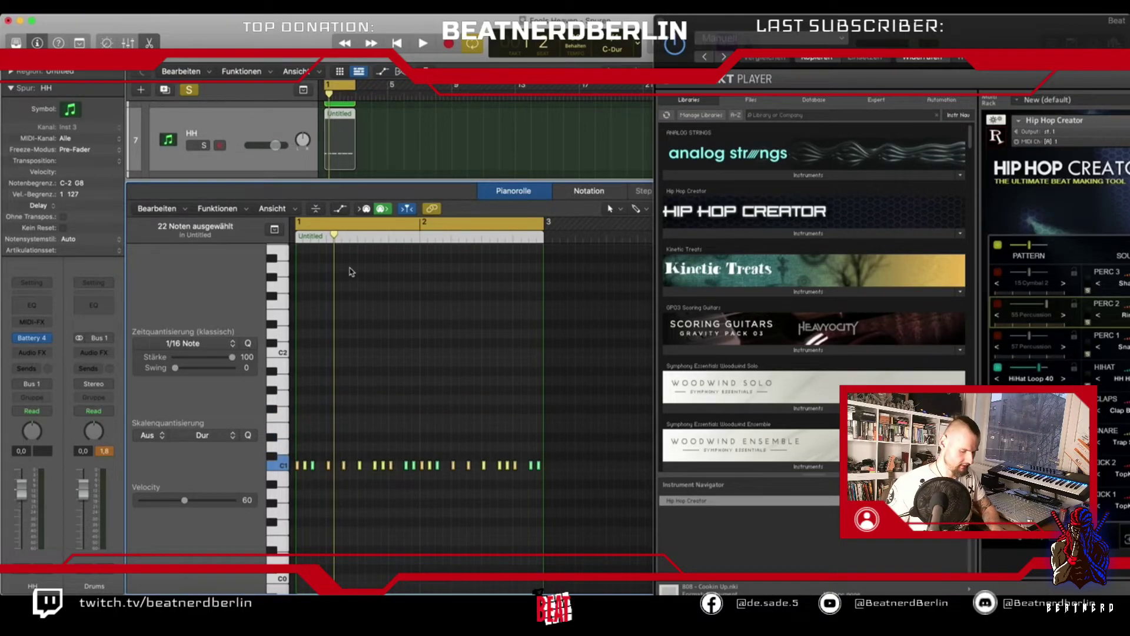
pyautogui.press('p')
# Open Battery on the HH track and open Capital Drum Kit 3's Cymbals folder in Finder.
pyautogui.scroll(3, 251, 196)
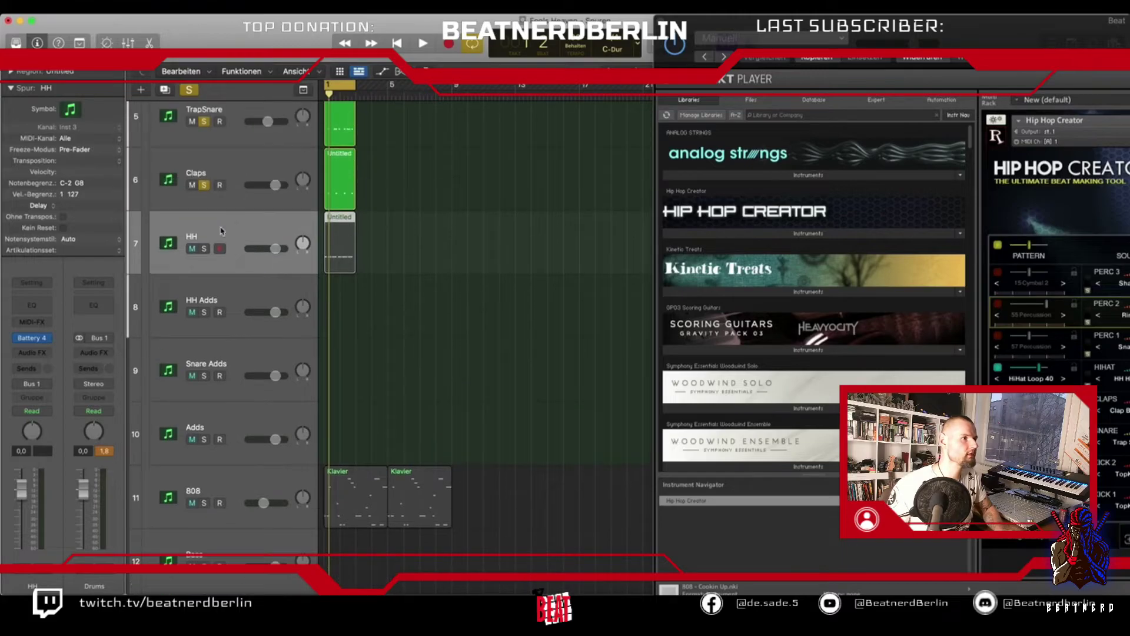
pyautogui.click(33, 338)
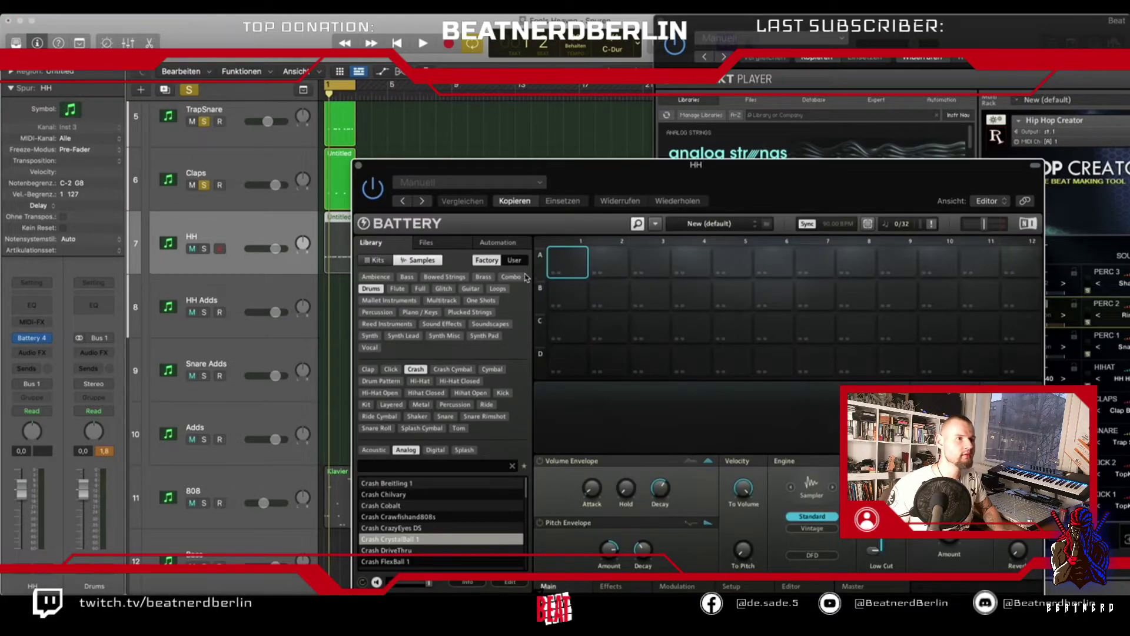
pyautogui.click(46, 581)
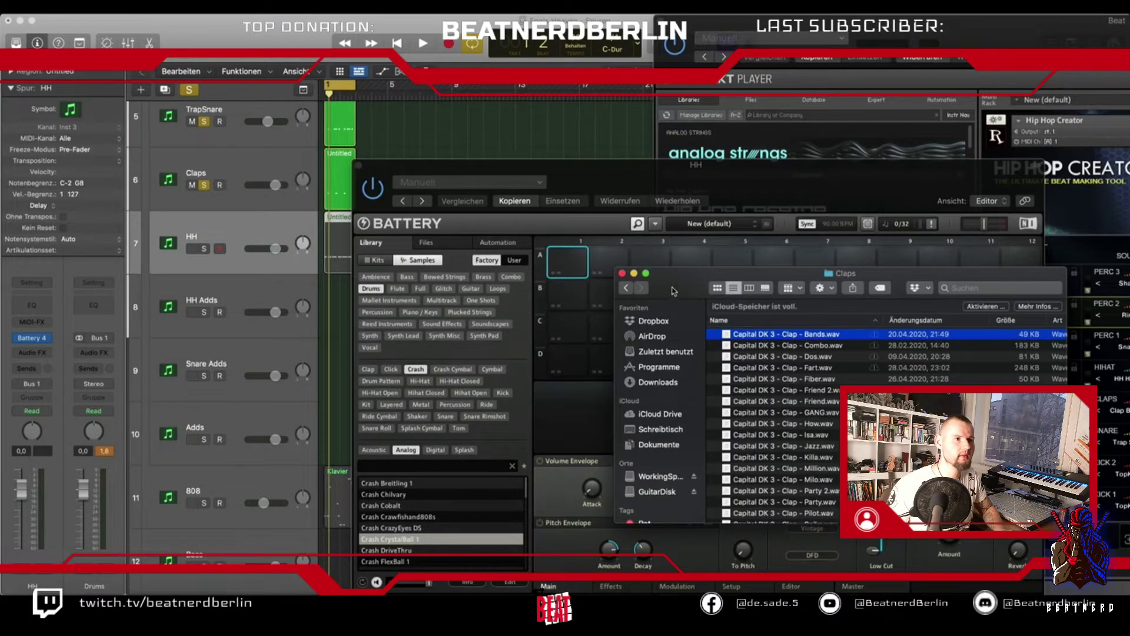
pyautogui.click(627, 288)
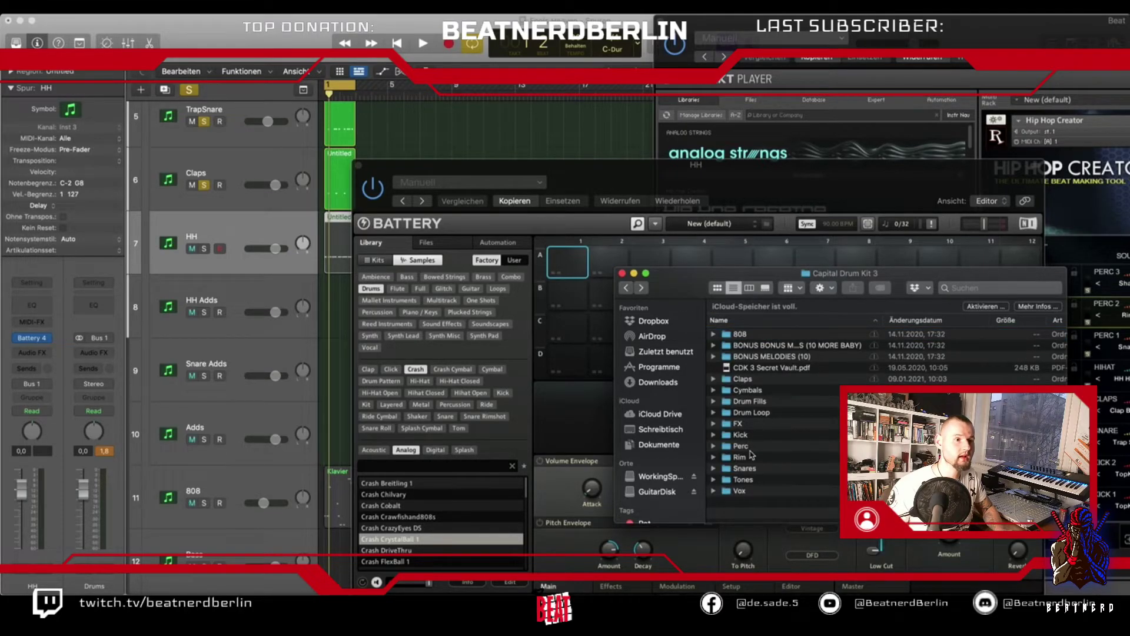
pyautogui.doubleClick(753, 390)
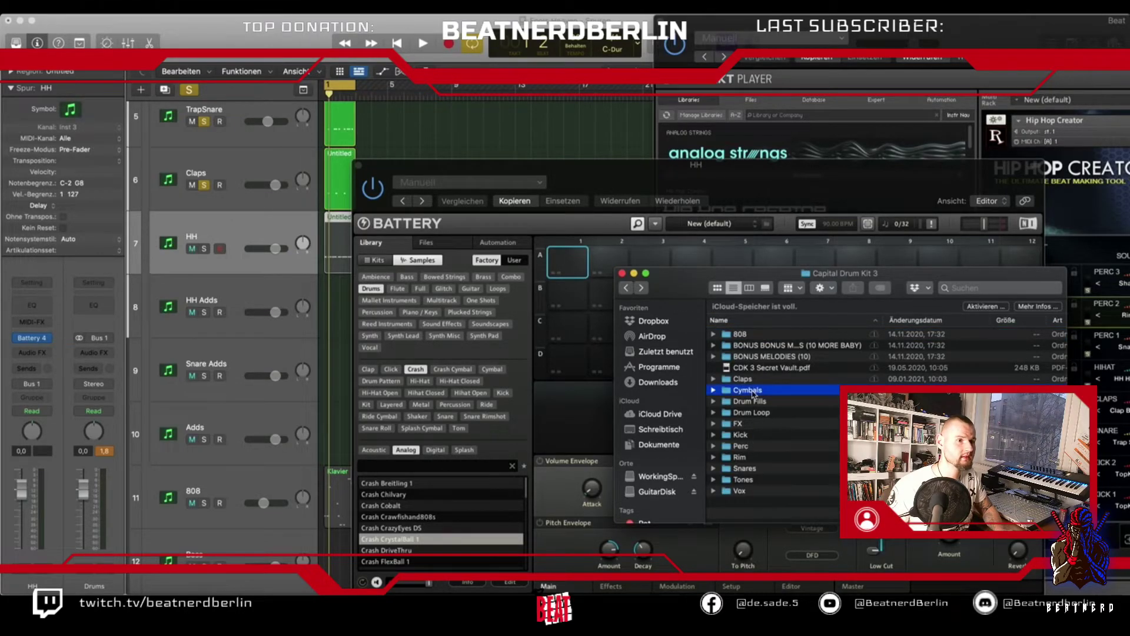
# Audition the hat samples in the Cymbals folder and load Capital DK 3 - Hat - Cruise.wav into Battery cell A1.
pyautogui.click(777, 380)
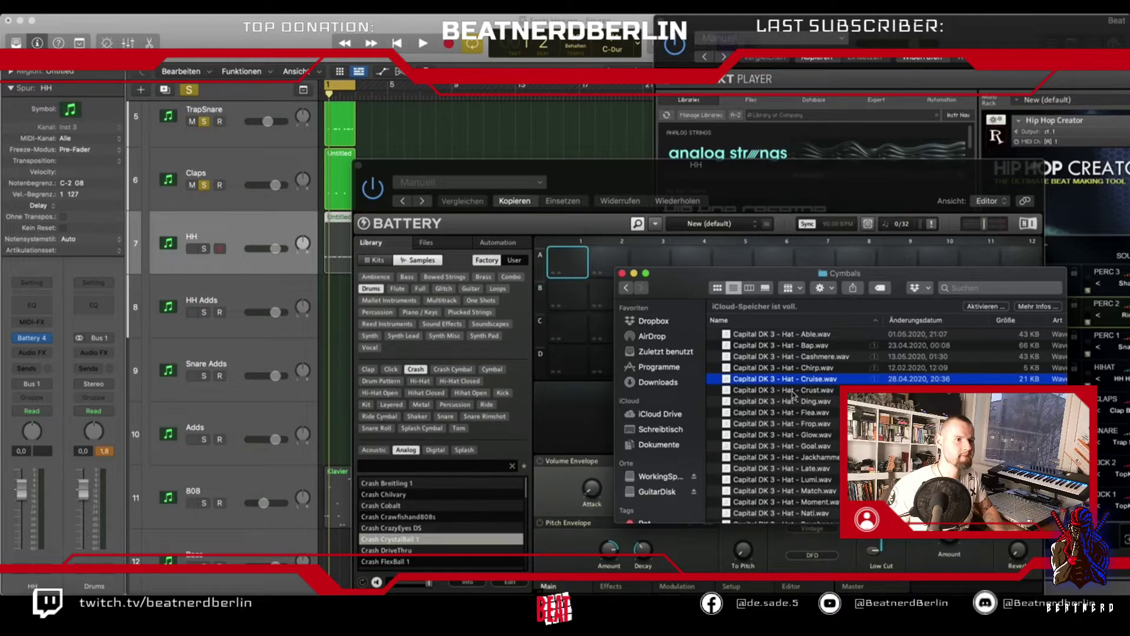
pyautogui.press('space')
pyautogui.click(787, 390)
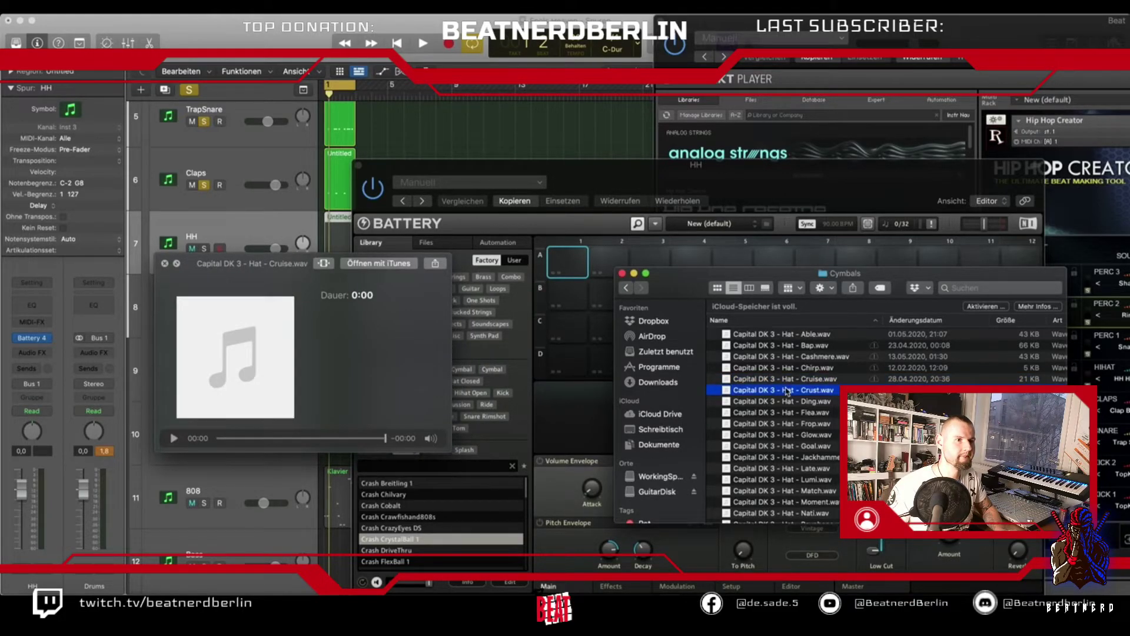
pyautogui.click(786, 357)
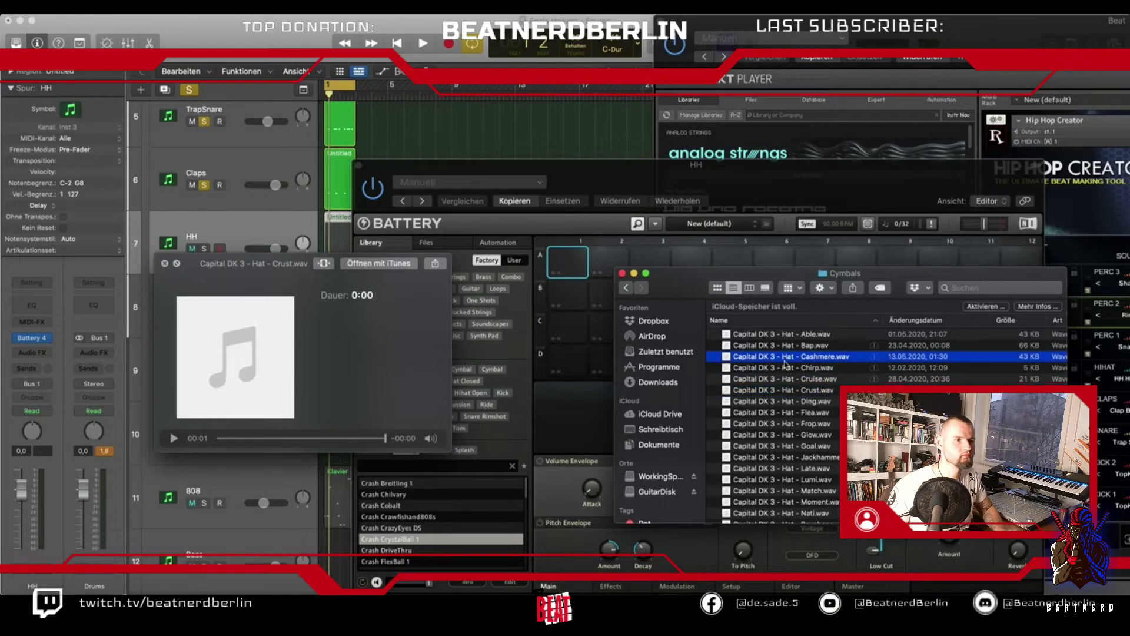
pyautogui.click(785, 347)
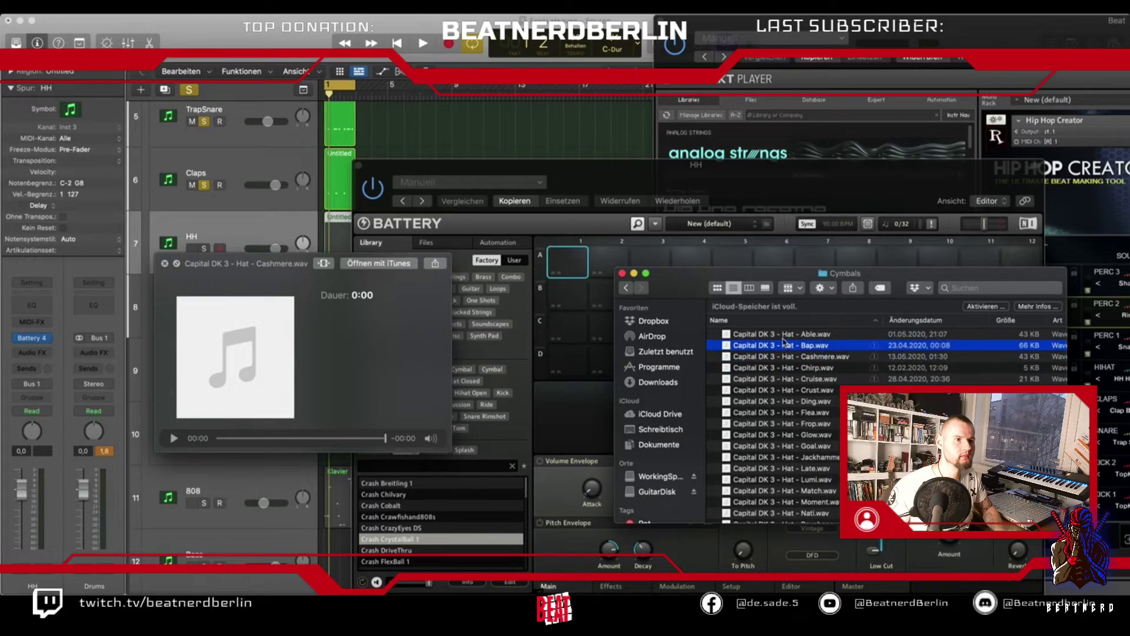
pyautogui.click(784, 334)
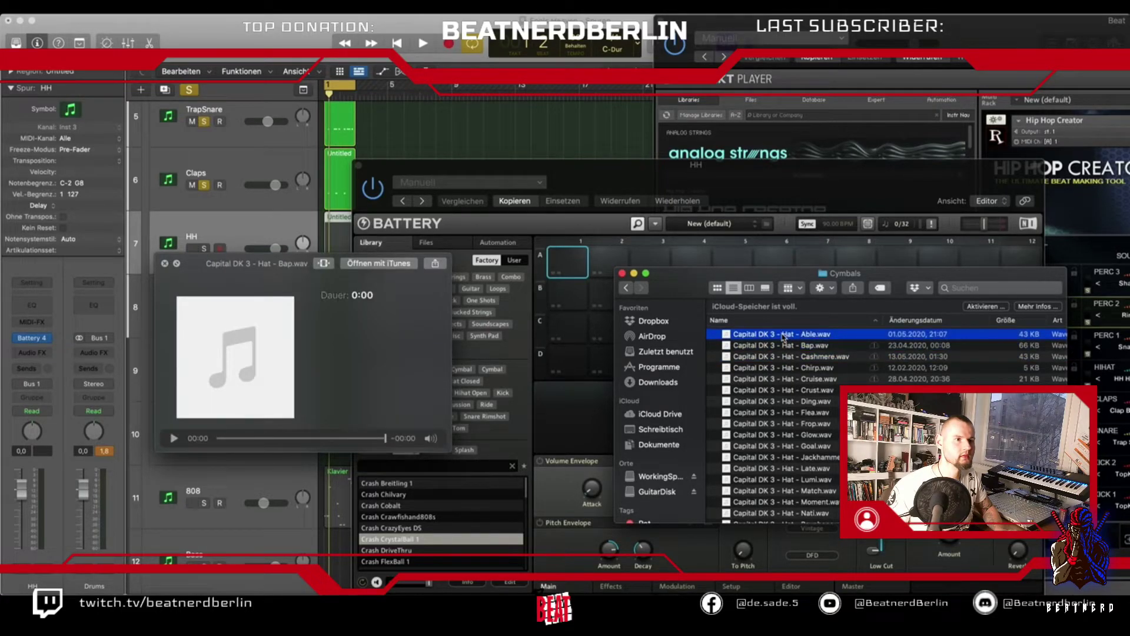
pyautogui.click(780, 368)
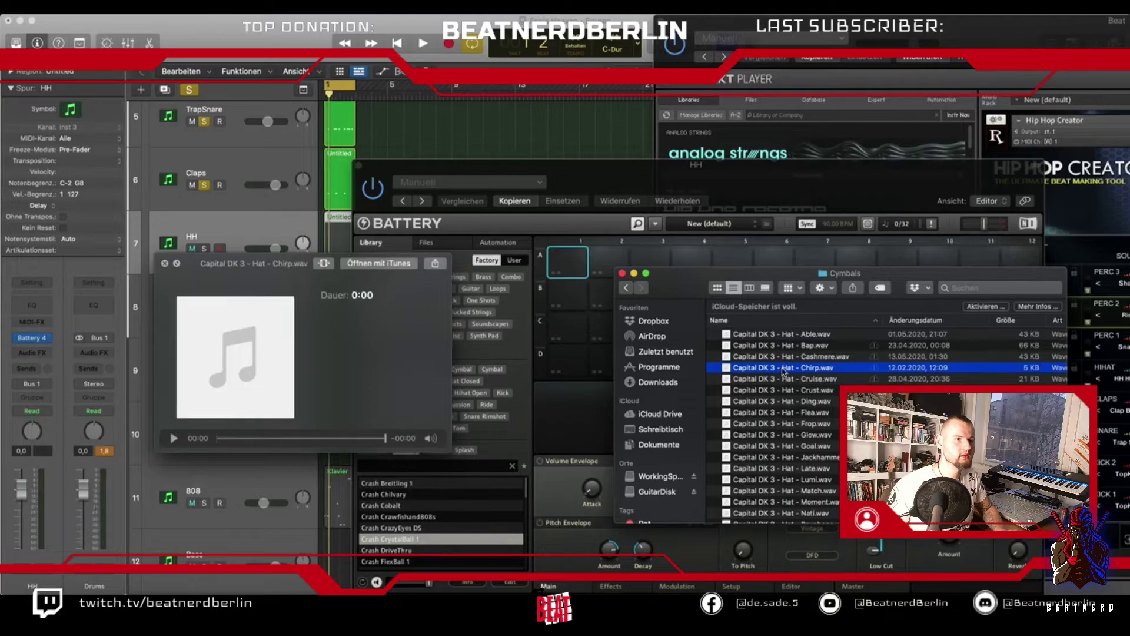
pyautogui.click(784, 379)
pyautogui.moveTo(785, 378); pyautogui.dragTo(596, 270)
# Audition more hats from Glow to Lumi and load Capital DK 3 - Hat - Late.wav into Battery cell A2.
pyautogui.click(772, 435)
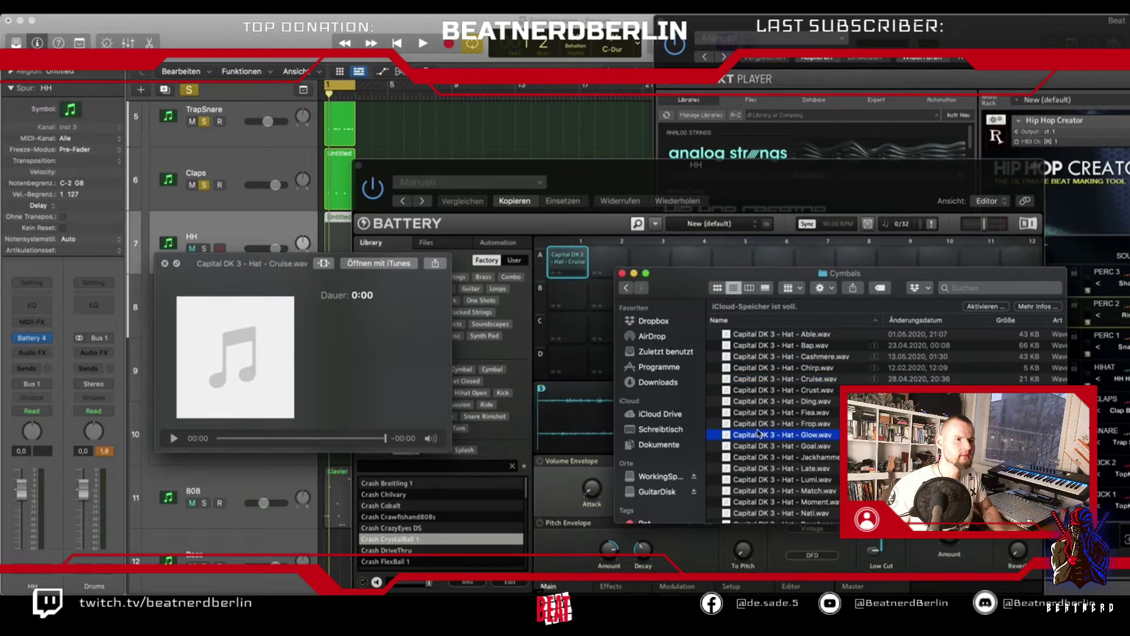
pyautogui.click(770, 446)
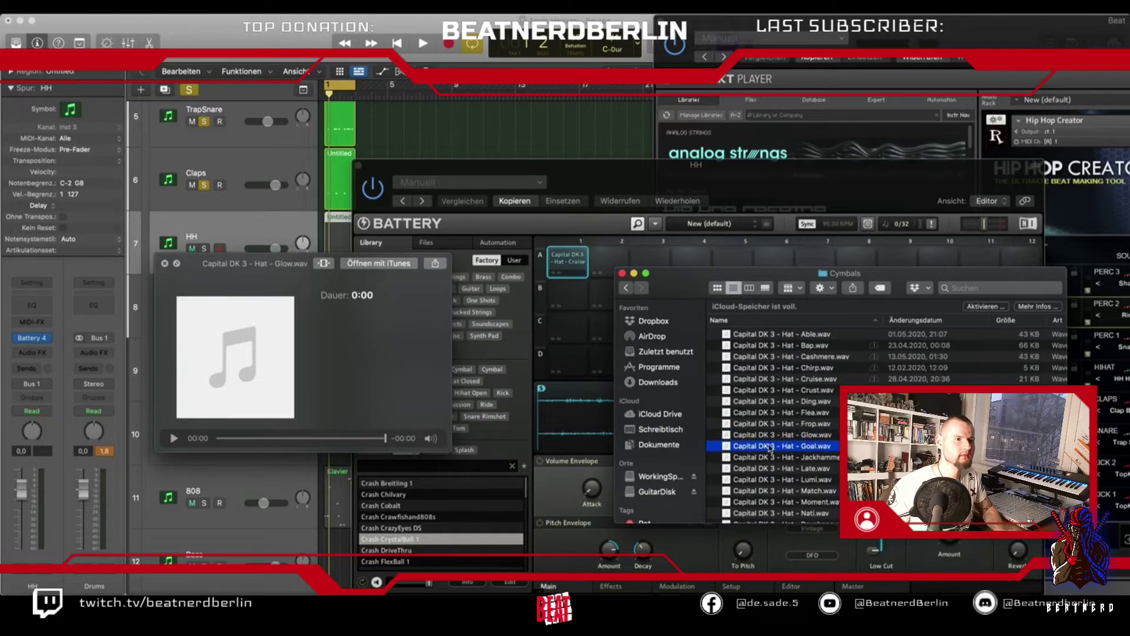
pyautogui.click(771, 468)
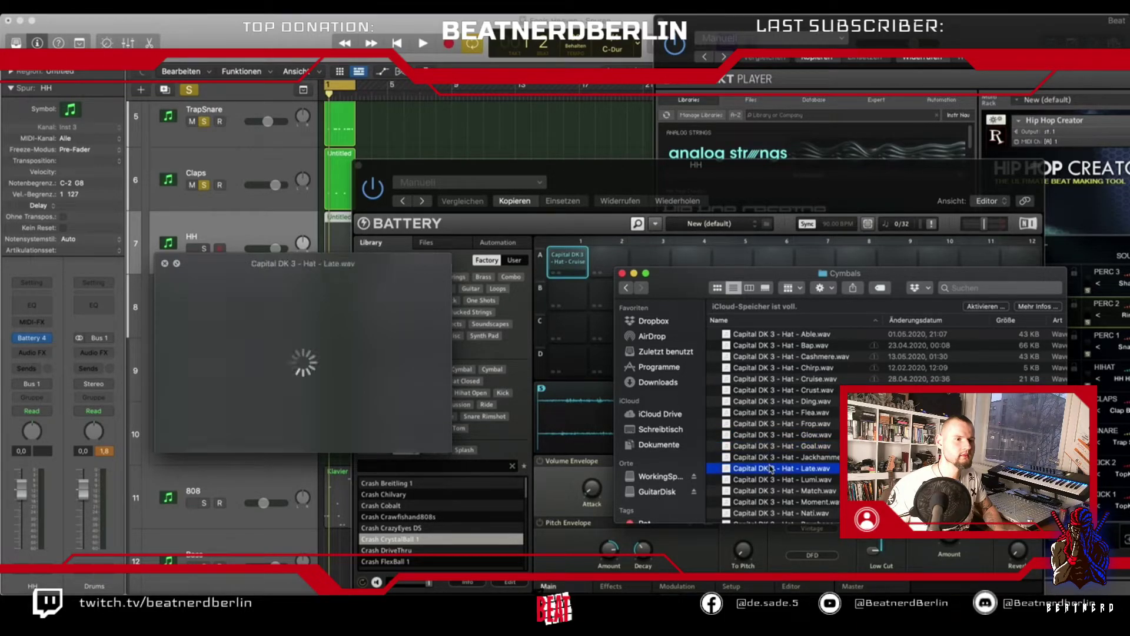
pyautogui.click(768, 480)
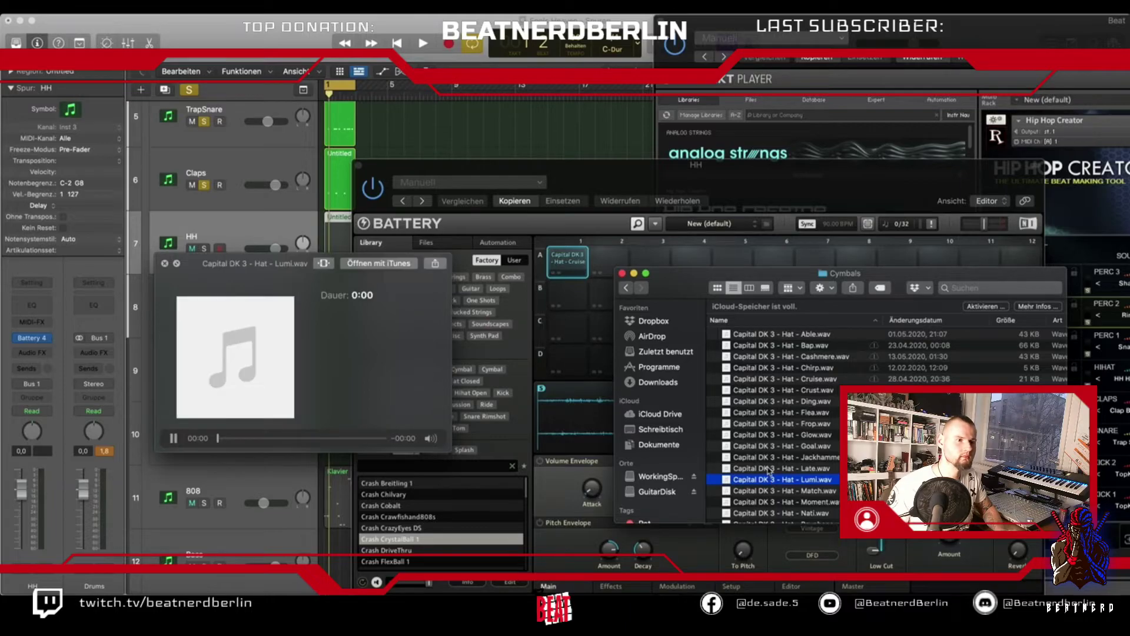
pyautogui.moveTo(765, 468); pyautogui.dragTo(610, 260)
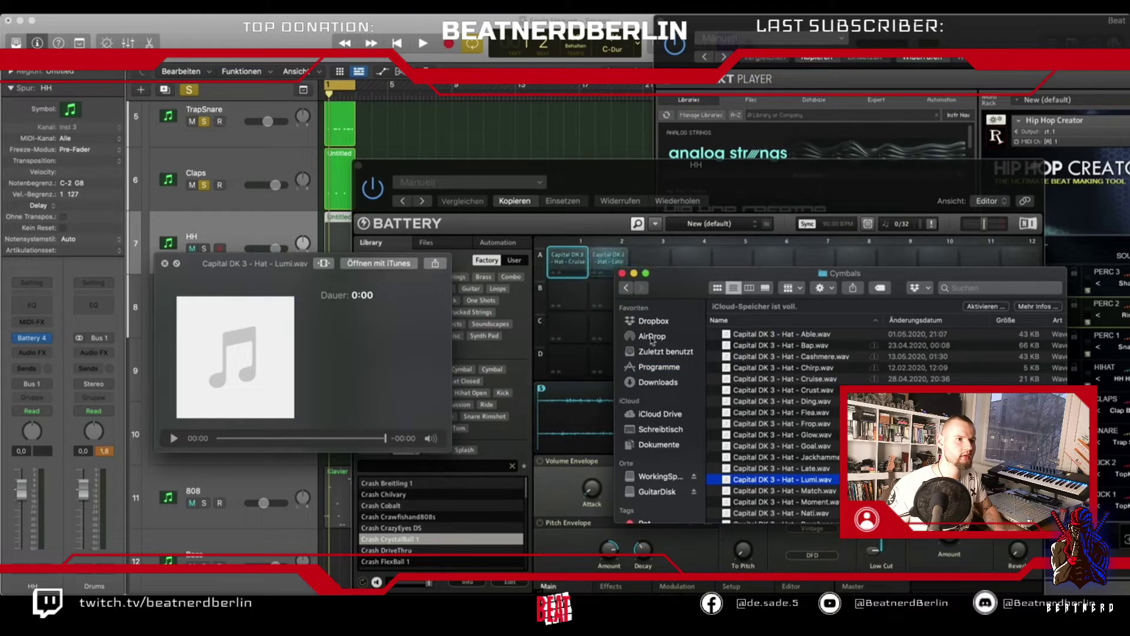
# Audition the Moment and Nati hats, load Capital DK 3 - Hat - Nati.wav into Battery cell A3, and close the sample preview.
pyautogui.scroll(-1, 795, 498)
pyautogui.click(794, 494)
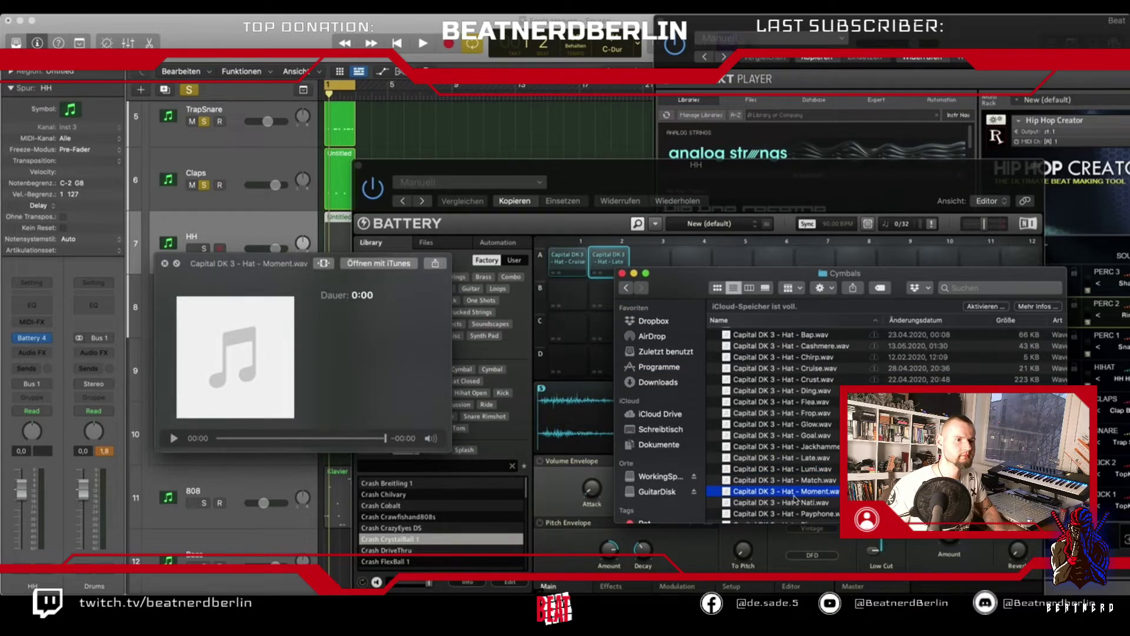
pyautogui.click(795, 502)
pyautogui.moveTo(795, 502); pyautogui.dragTo(650, 257)
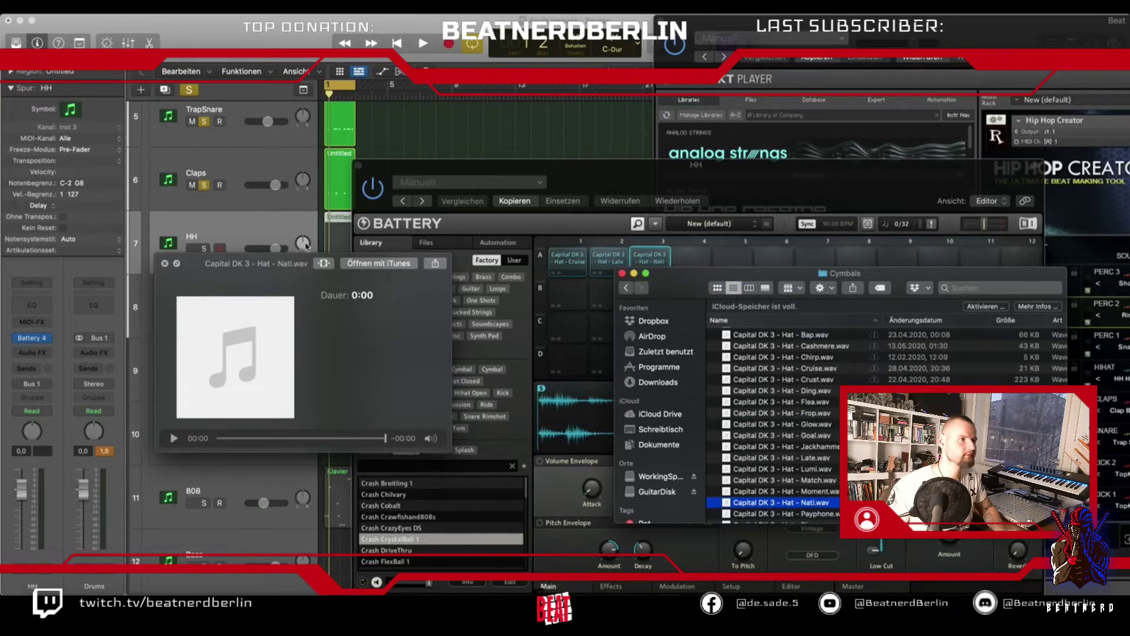
pyautogui.click(165, 264)
# Solo the HH track and lower TrapSnare's volume a little while the soloed drums play.
pyautogui.click(203, 249)
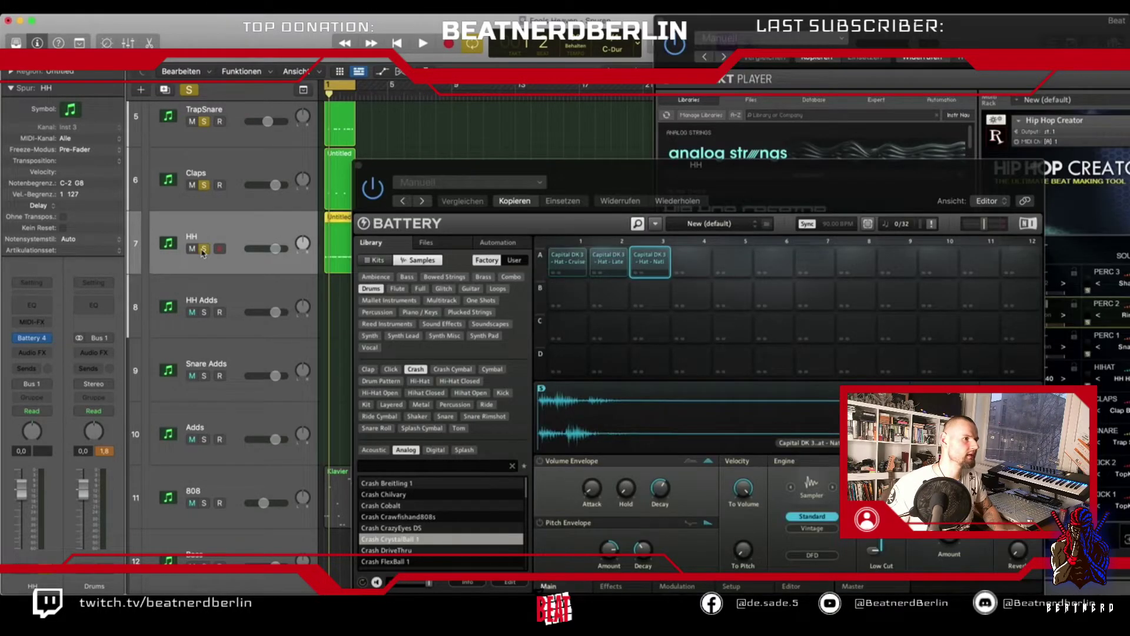
pyautogui.click(359, 167)
pyautogui.press('space')
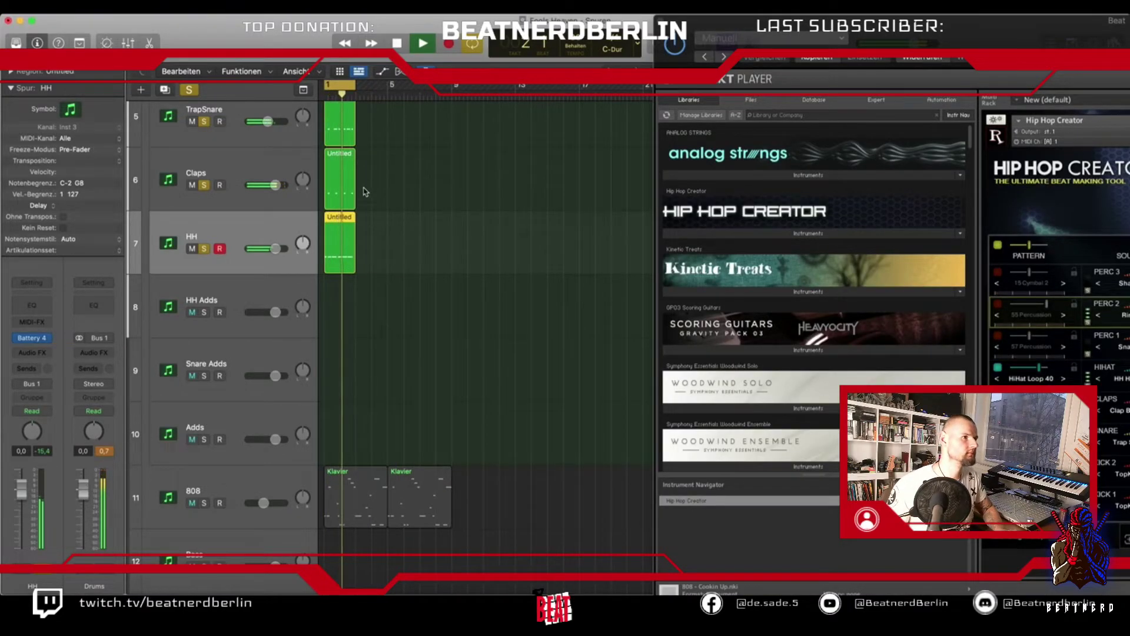
pyautogui.scroll(2, 366, 196)
pyautogui.scroll(2, 366, 196)
pyautogui.moveTo(268, 226); pyautogui.dragTo(259, 226)
pyautogui.press('space')
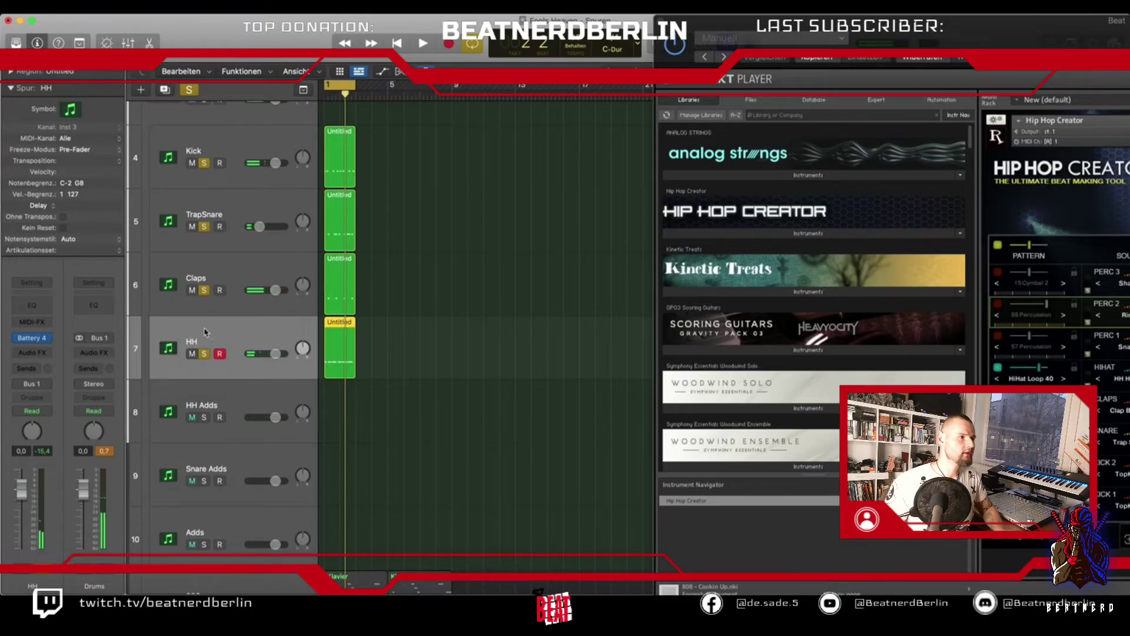
# Enable Hip Hop Creator's Perc 2 pattern 55 Percussion and import it as MIDI onto the HH Adds track at bar 1.
pyautogui.click(217, 391)
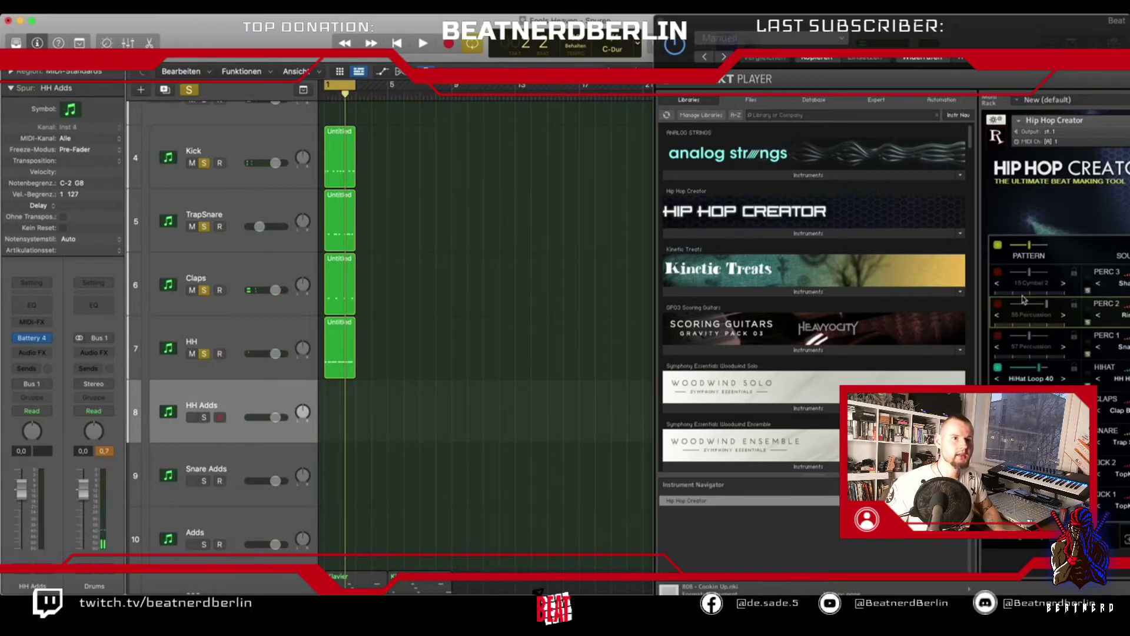
pyautogui.moveTo(1034, 34); pyautogui.dragTo(867, 33)
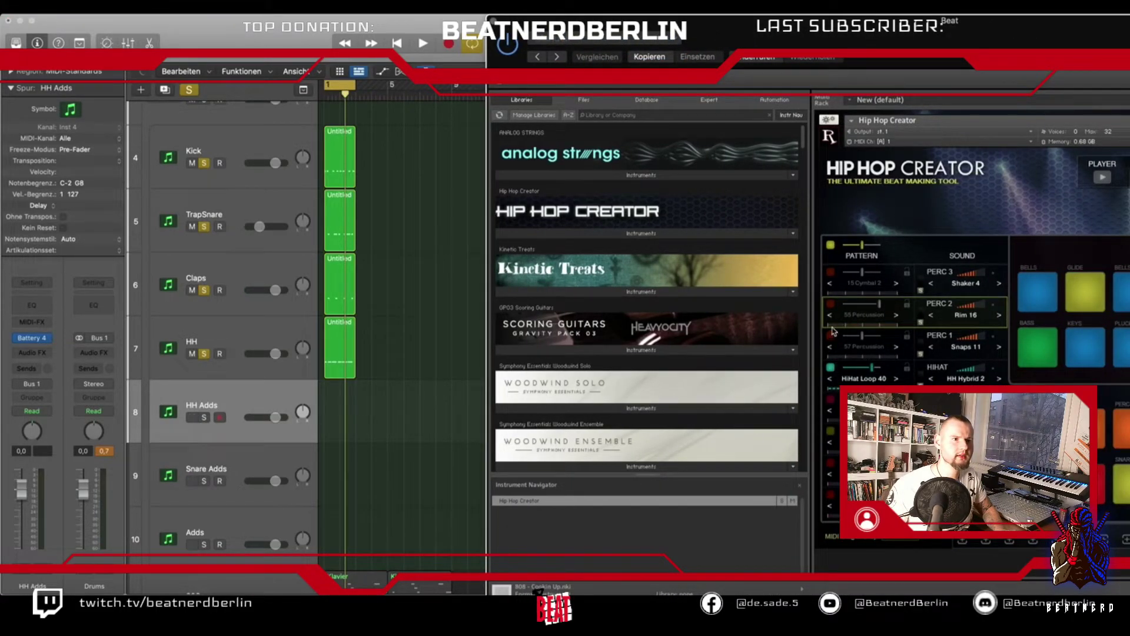
pyautogui.click(831, 304)
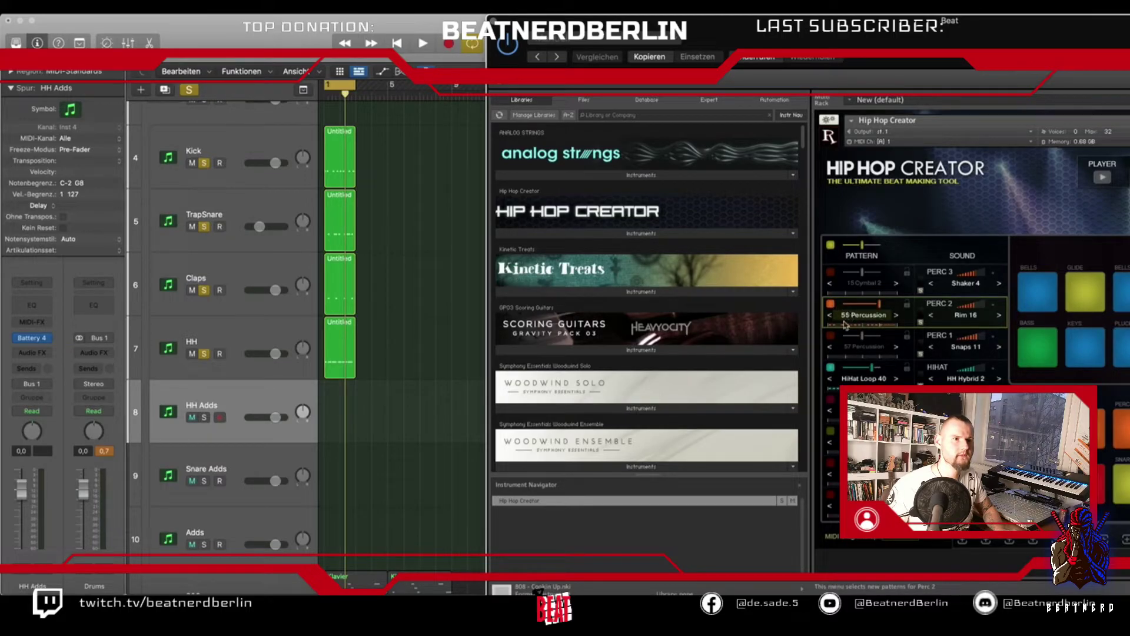
pyautogui.moveTo(900, 541); pyautogui.dragTo(337, 423)
pyautogui.click(683, 233)
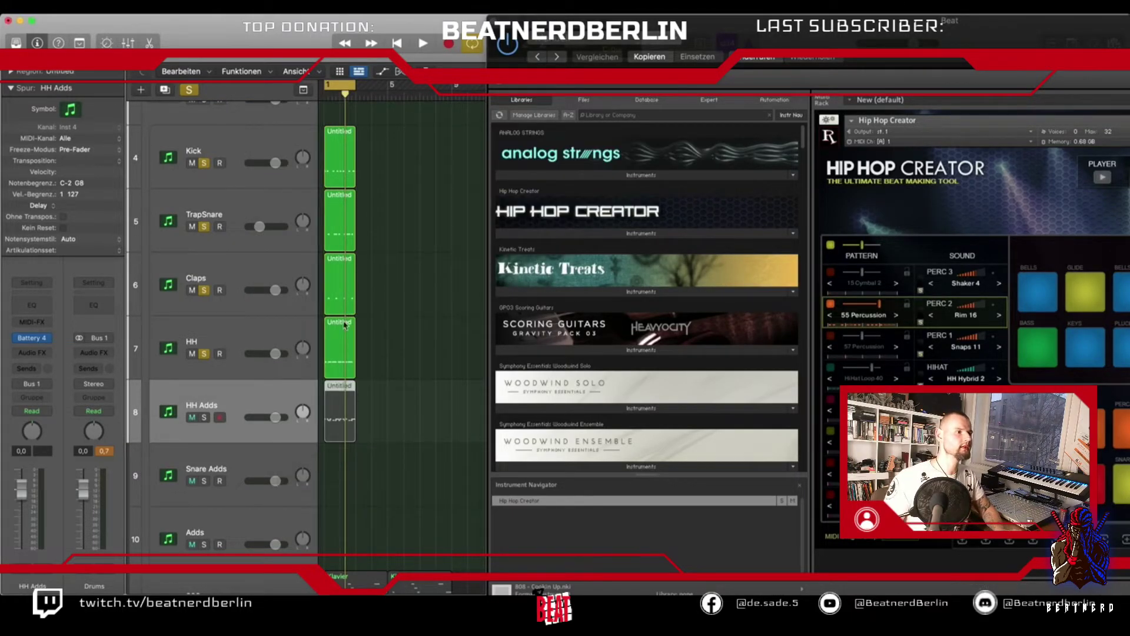
# Open the HH Adds region in the piano roll and close the Hip Hop Creator window.
pyautogui.doubleClick(344, 419)
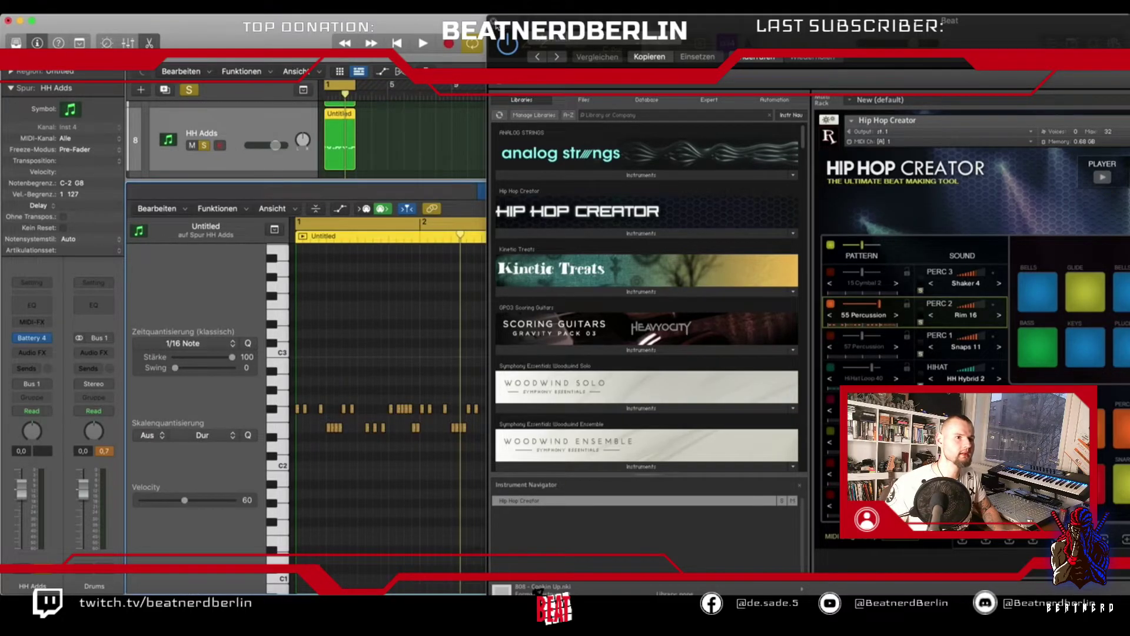
pyautogui.click(493, 22)
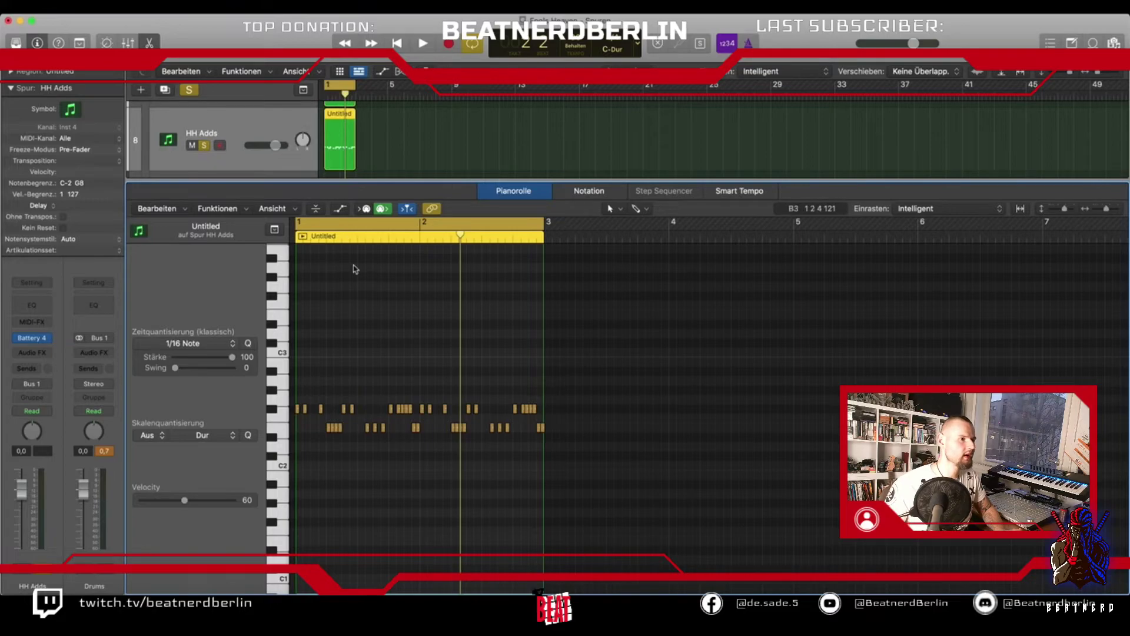
pyautogui.press('p')
pyautogui.scroll(3, 330, 262)
pyautogui.scroll(1, 341, 271)
pyautogui.press('super+Tab')
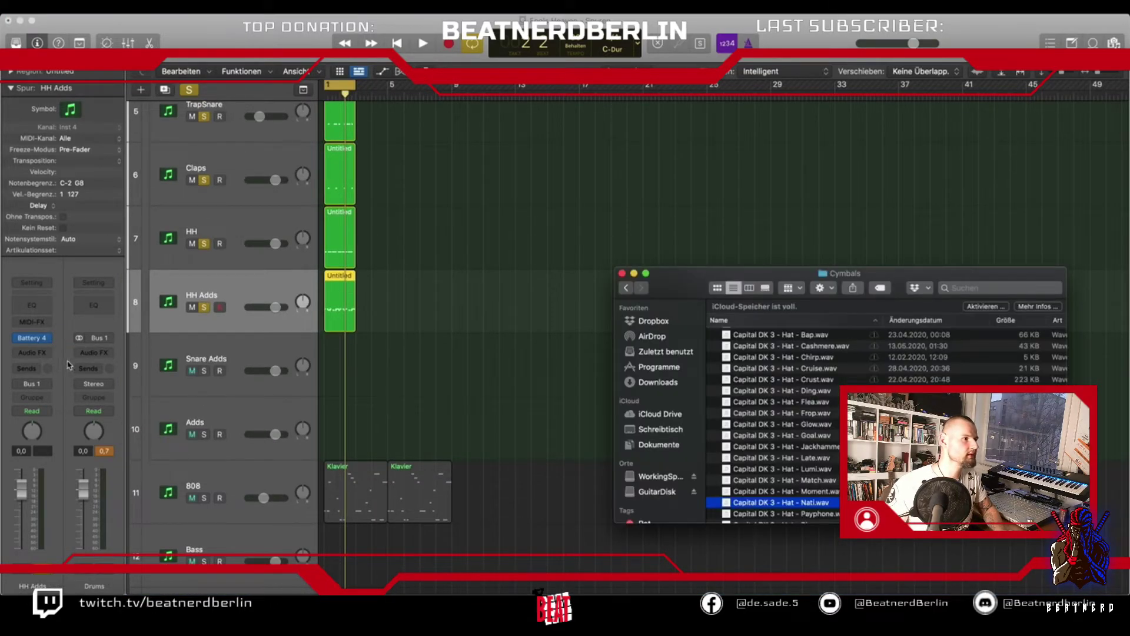
pyautogui.click(381, 311)
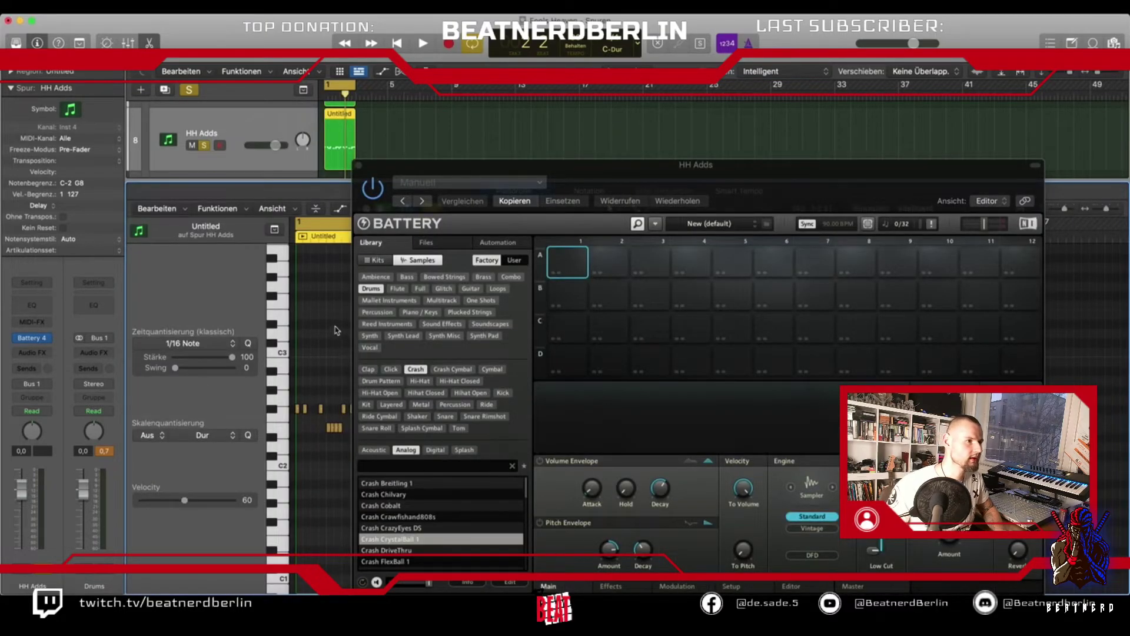
pyautogui.click(363, 169)
# Transpose all notes of the HH Adds region down to C1 and D1, and close the piano roll.
pyautogui.moveTo(592, 492); pyautogui.dragTo(296, 367)
pyautogui.scroll(-4, 296, 366)
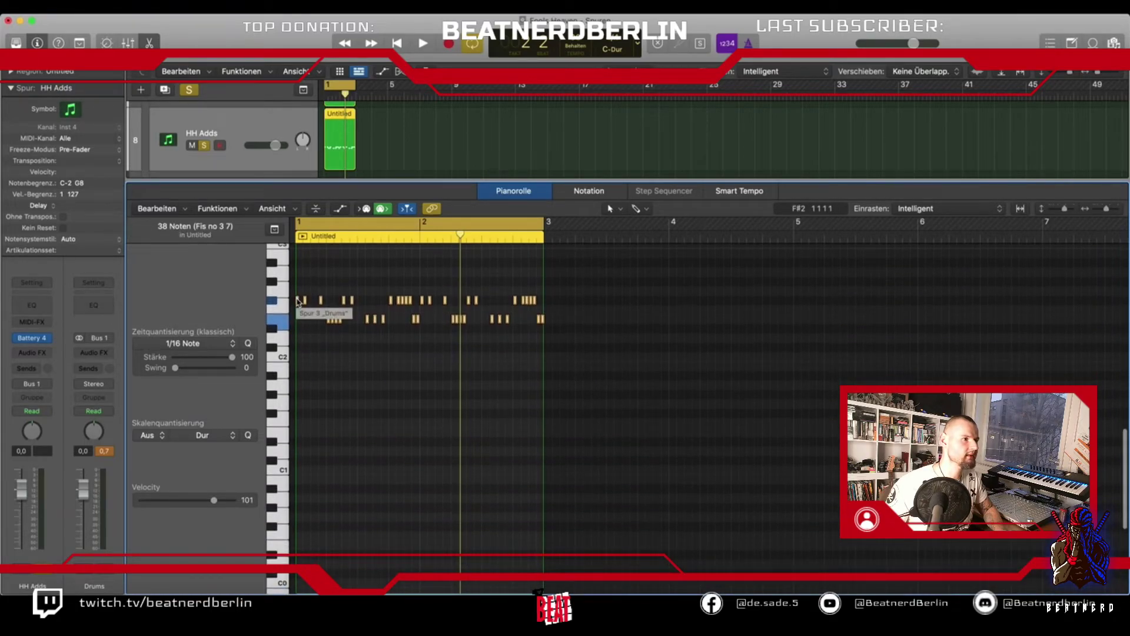
pyautogui.moveTo(297, 311); pyautogui.dragTo(299, 456)
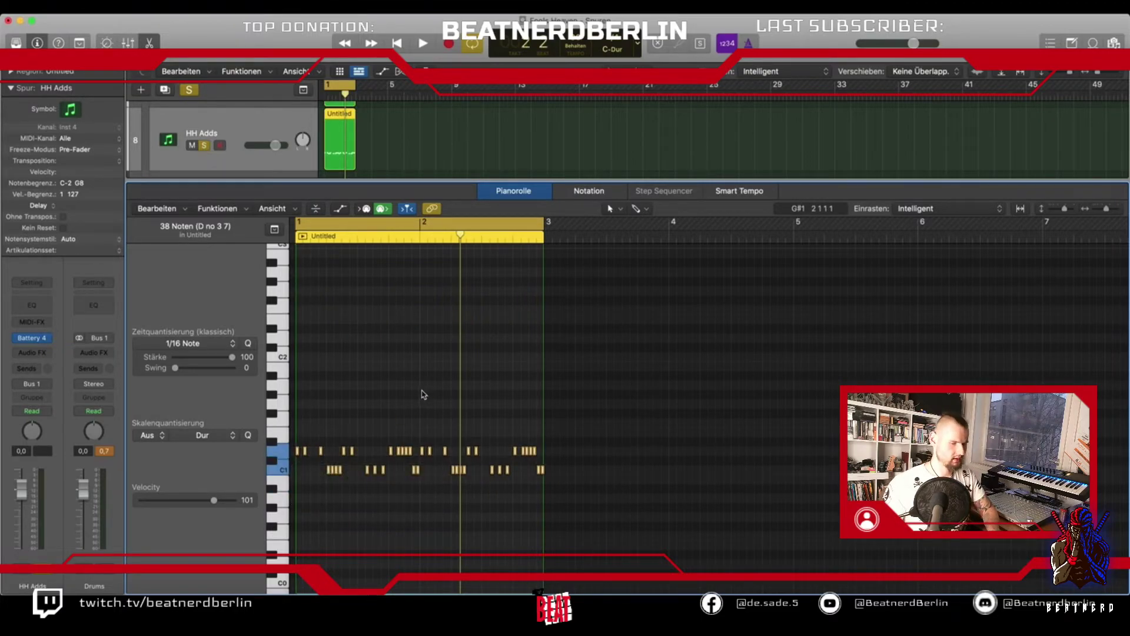
pyautogui.press('e')
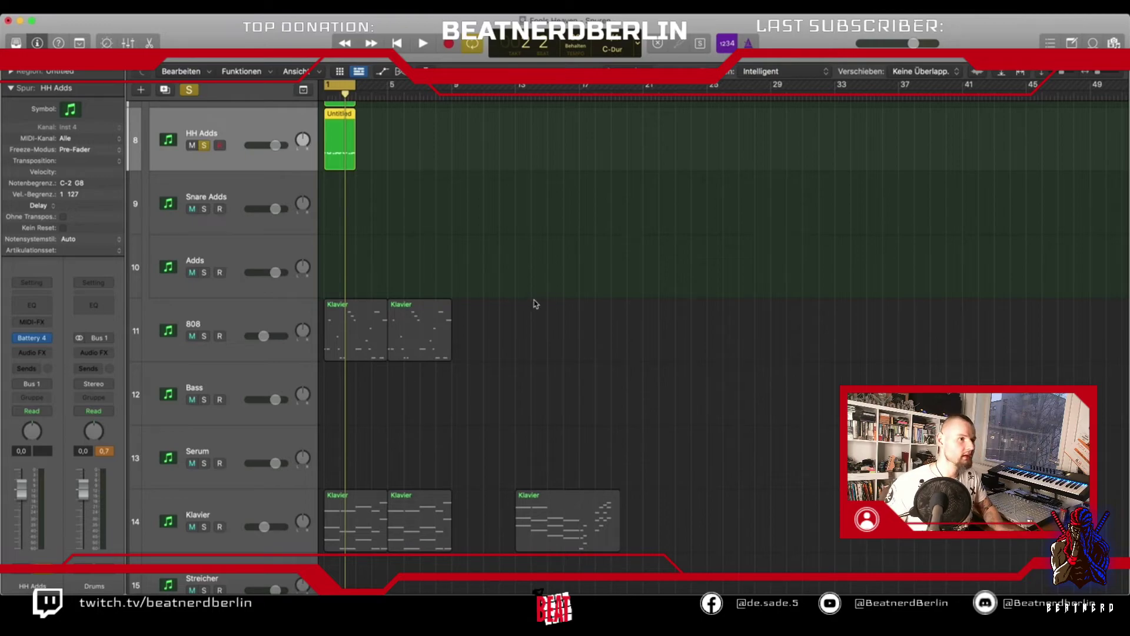
# Open Battery on the HH Adds track and open Capital Drum Kit 3's Perc folder in Finder.
pyautogui.scroll(5, 376, 272)
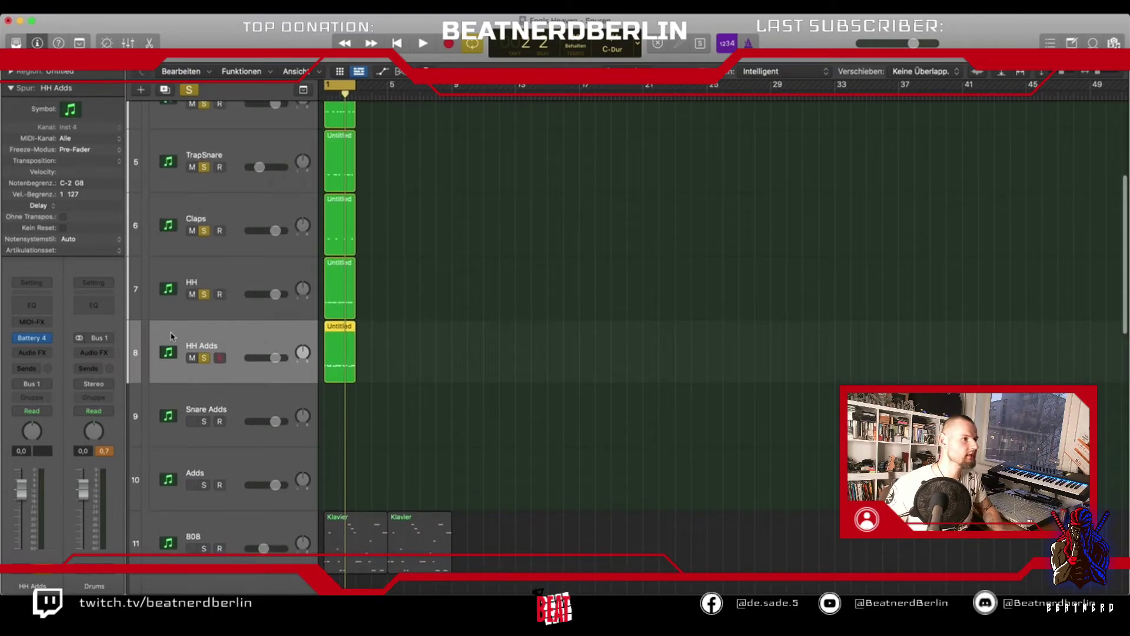
pyautogui.click(32, 337)
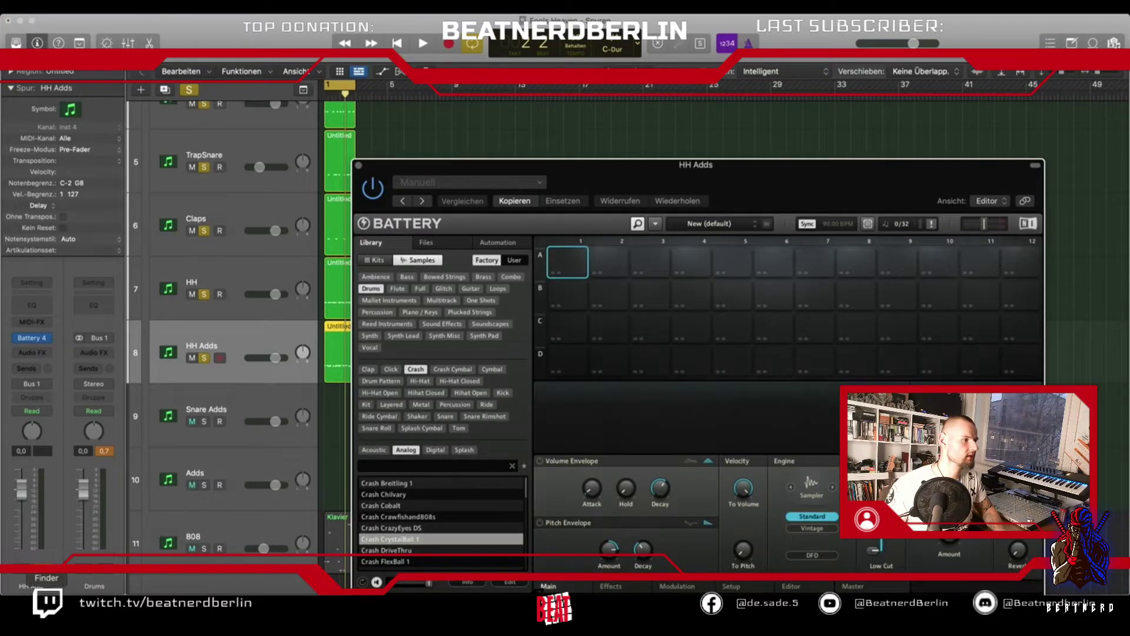
pyautogui.moveTo(712, 276); pyautogui.dragTo(709, 284)
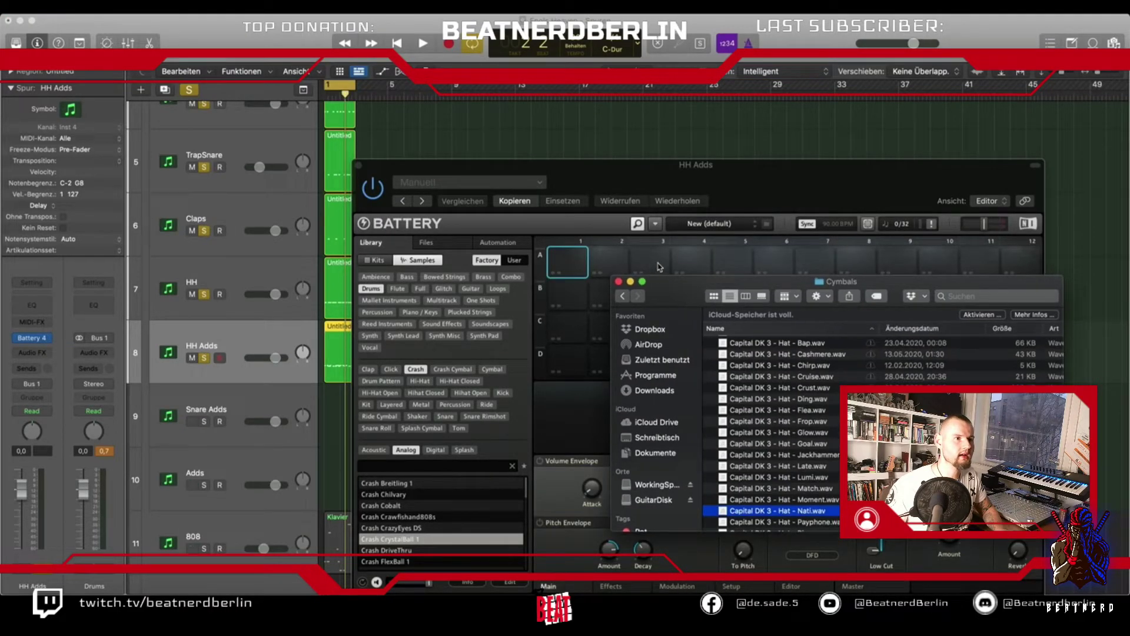
pyautogui.click(623, 296)
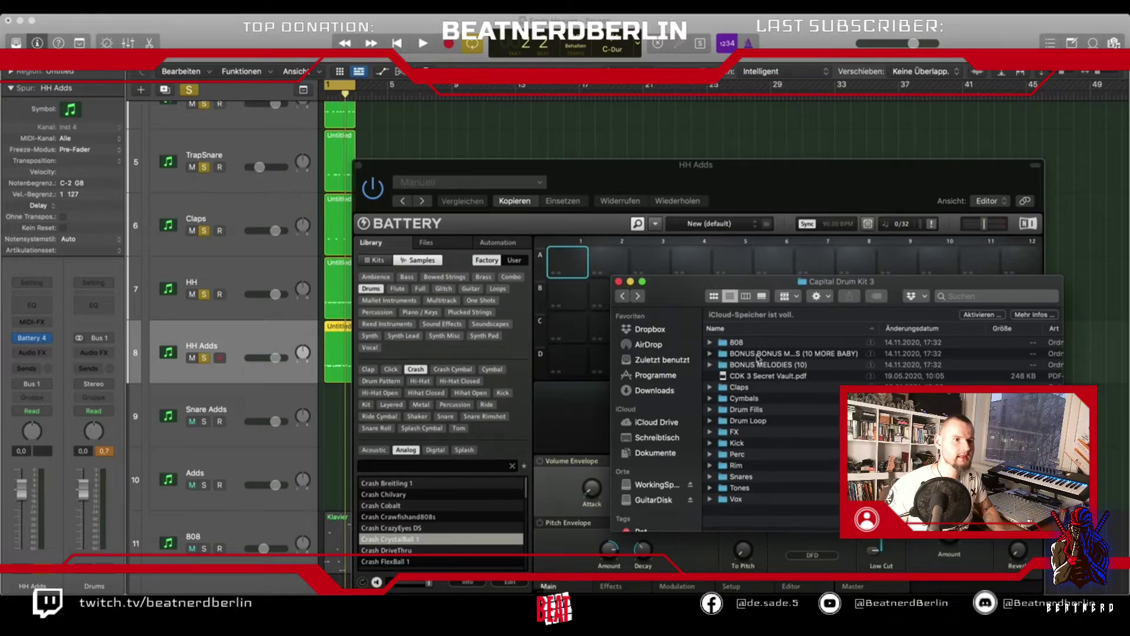
pyautogui.doubleClick(745, 454)
# Preview samples in the Perc folder and load Capital DK 3 - Perc - Axe.wav into Battery cell A1.
pyautogui.click(749, 347)
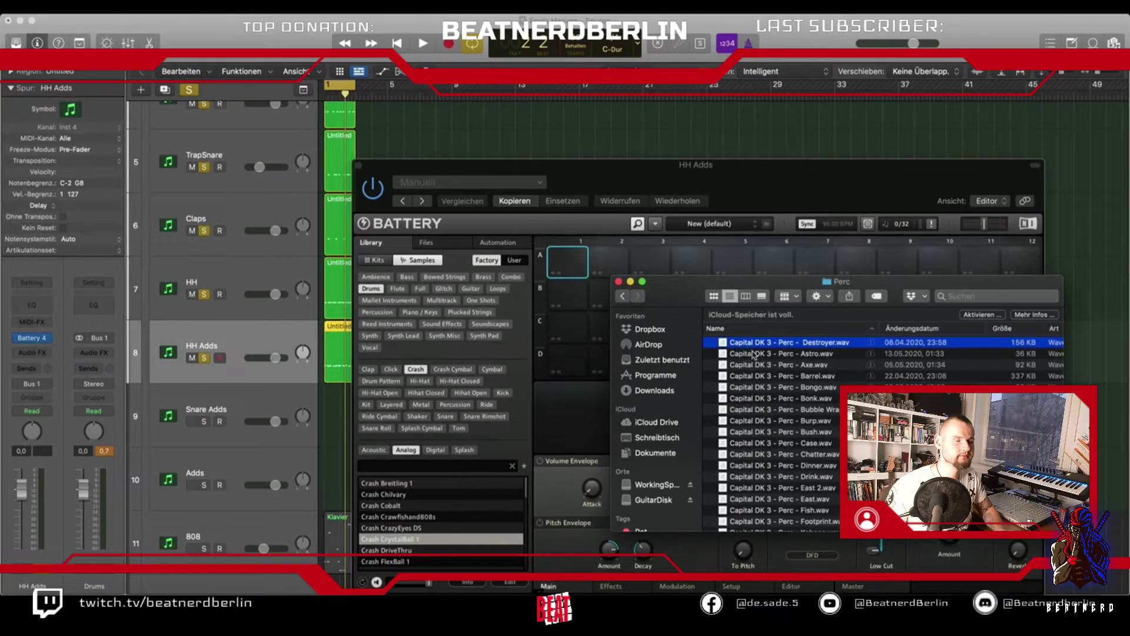
pyautogui.press('space')
pyautogui.click(768, 354)
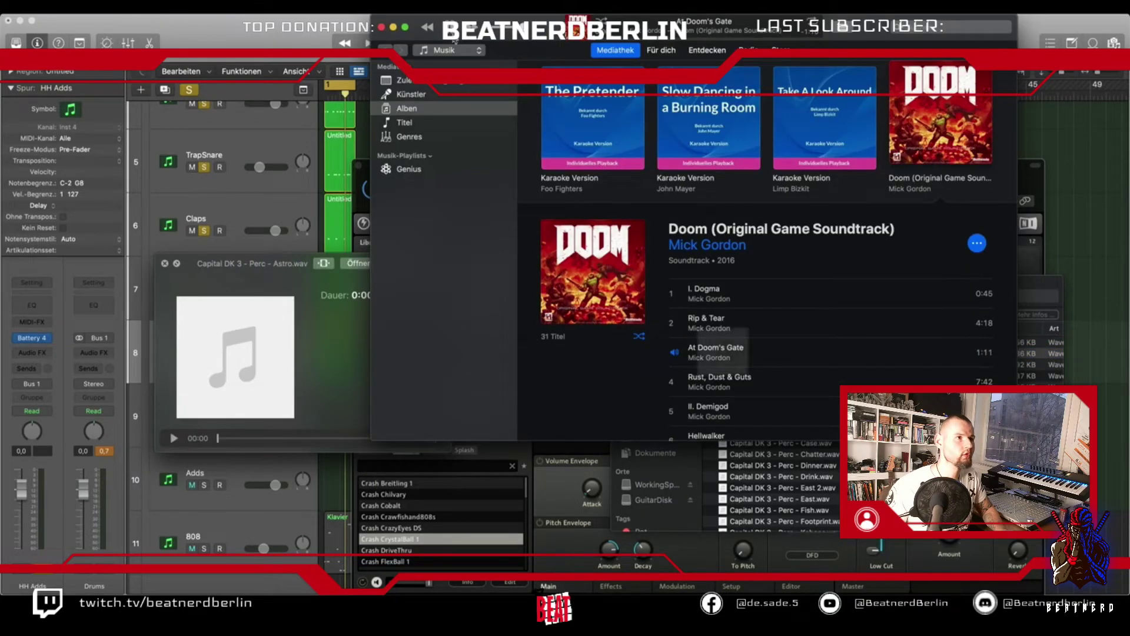
pyautogui.click(382, 27)
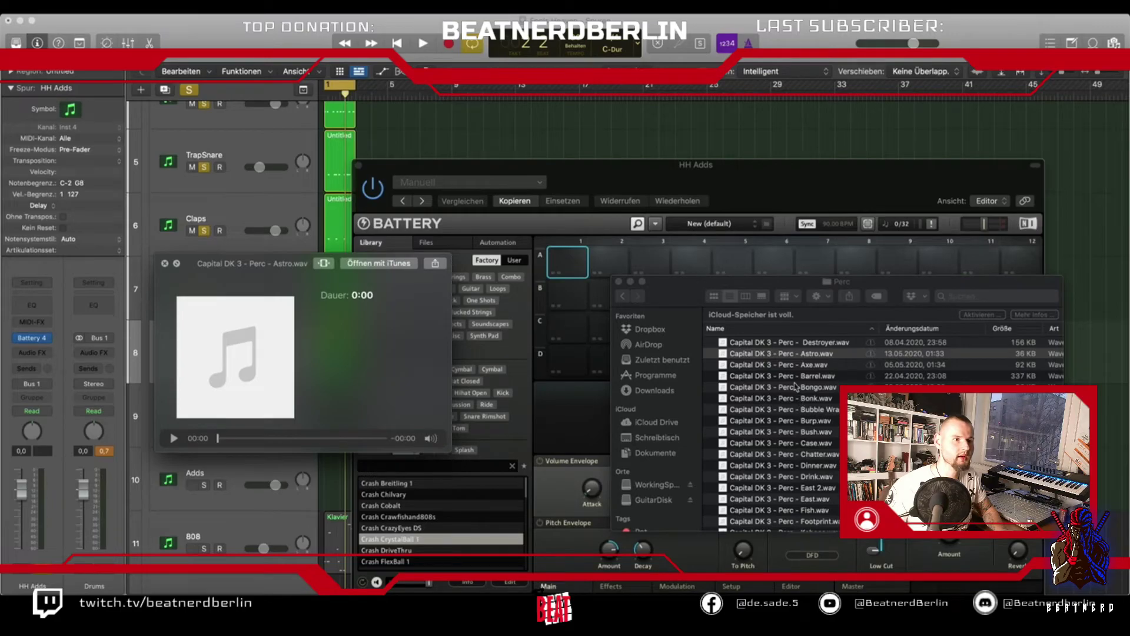
pyautogui.press('Down')
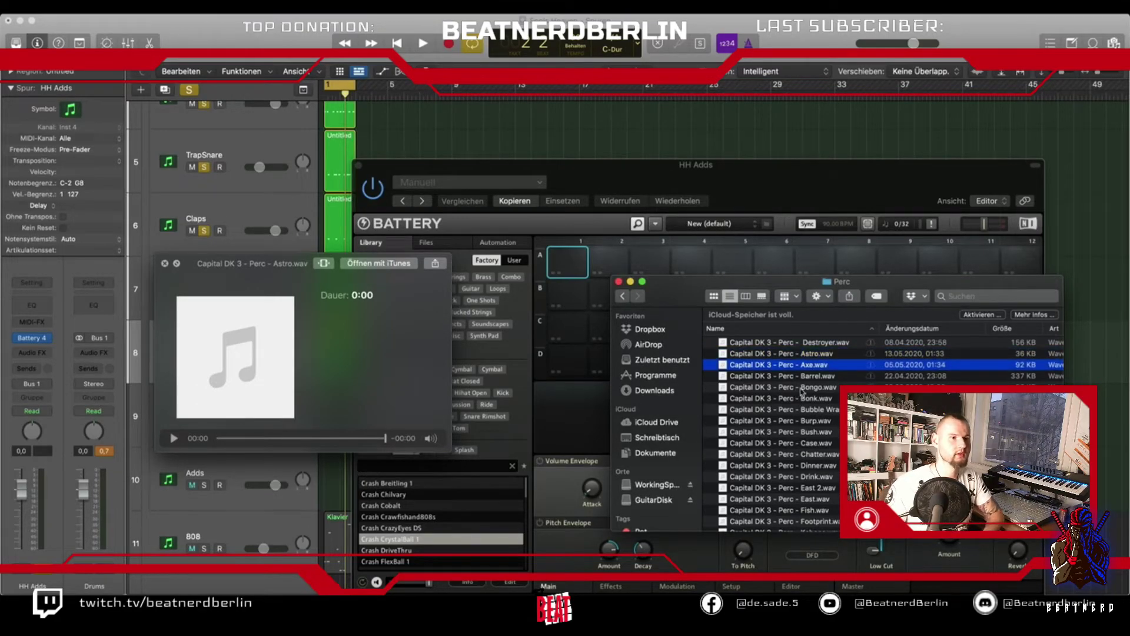
pyautogui.press('Down')
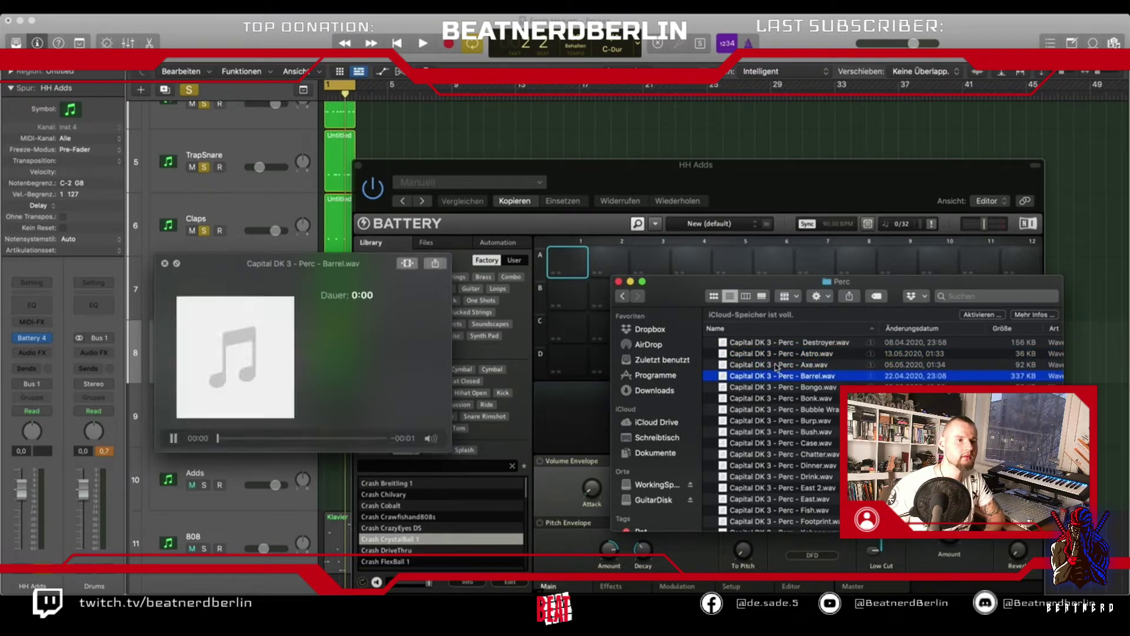
pyautogui.click(776, 365)
pyautogui.moveTo(776, 365); pyautogui.dragTo(568, 272)
# Audition the following percussion samples and load Capital DK 3 - Perc - Bush.wav into Battery cell A3.
pyautogui.press('Down')
pyautogui.press('Down')
pyautogui.press('Down')
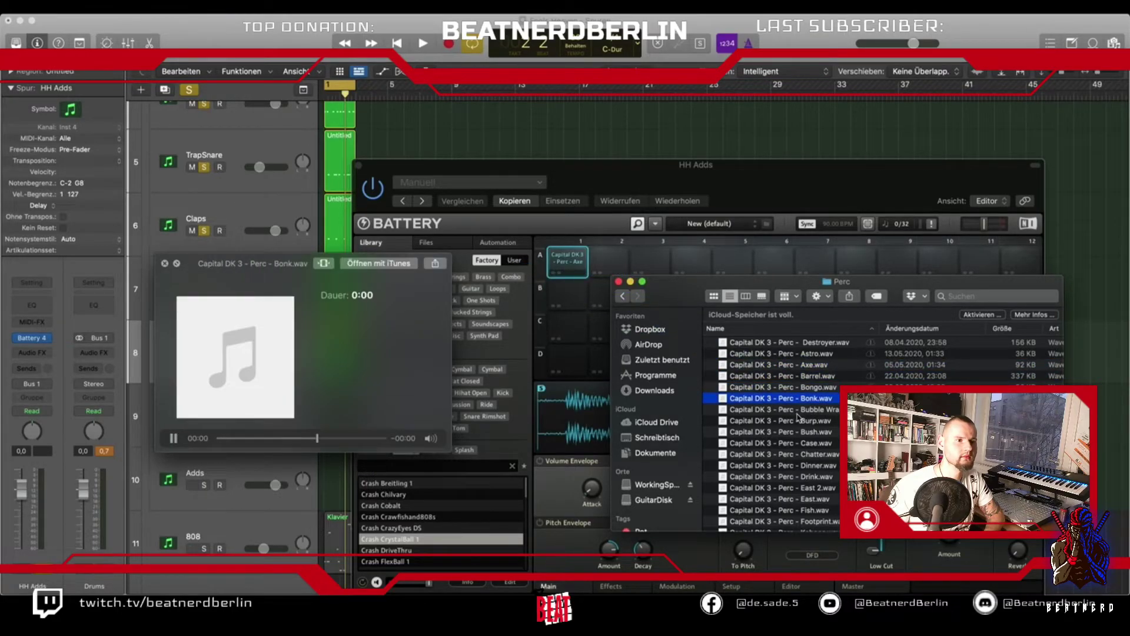
pyautogui.press('Down')
pyautogui.press('Down')
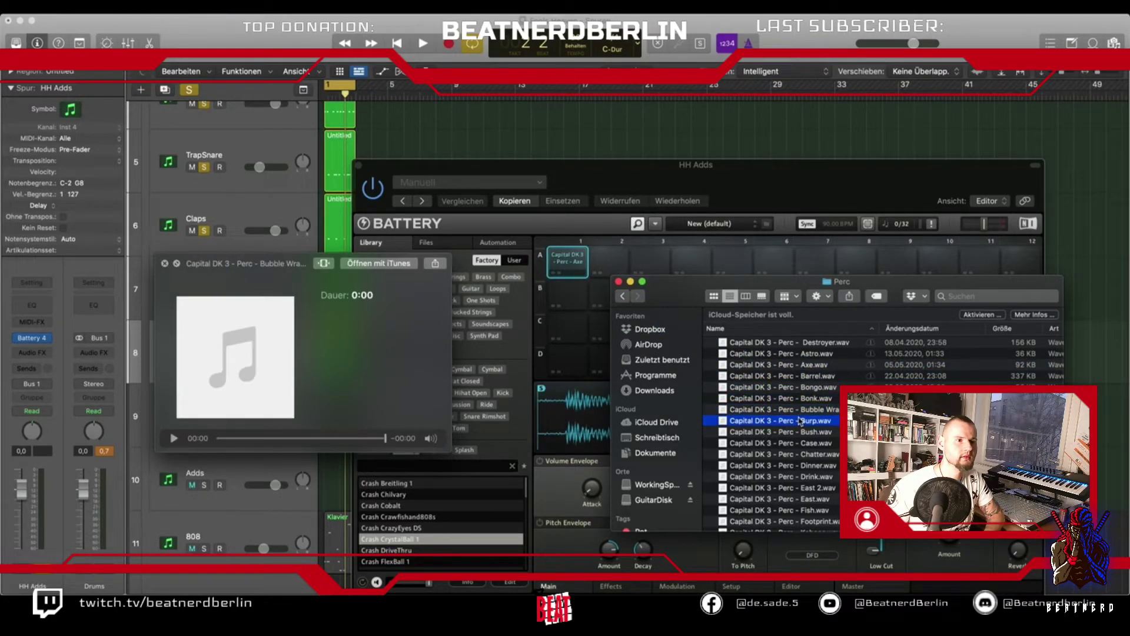
pyautogui.click(802, 432)
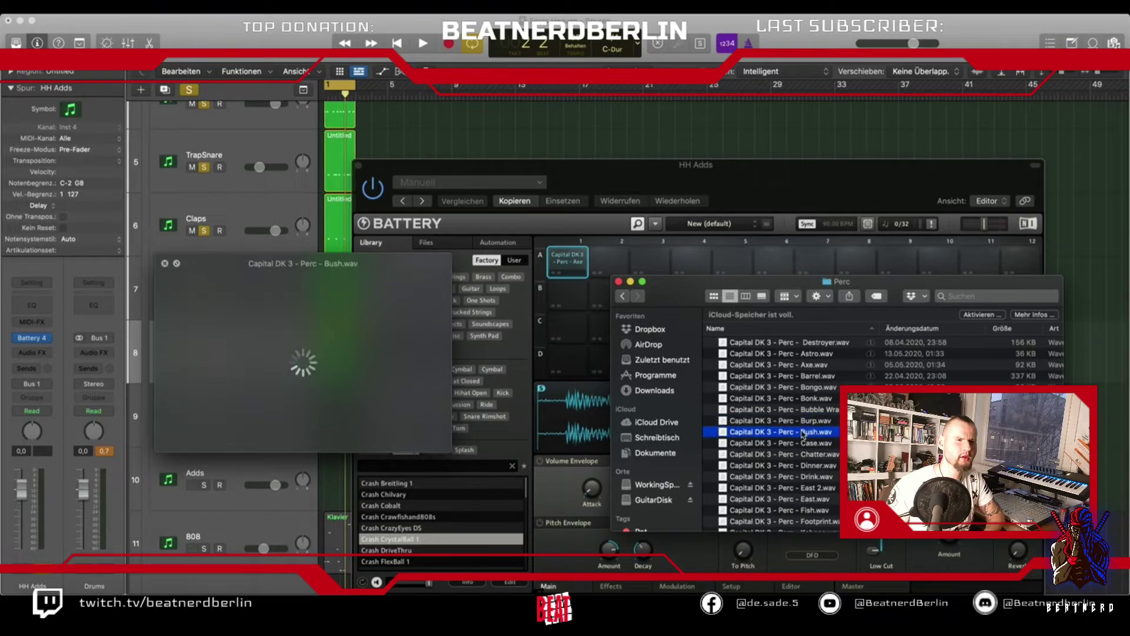
pyautogui.moveTo(802, 438); pyautogui.dragTo(650, 262)
# Audition more percussion samples and load Capital DK 3 - Perc - East 2.wav into Battery cell A4.
pyautogui.press('Down')
pyautogui.press('Down')
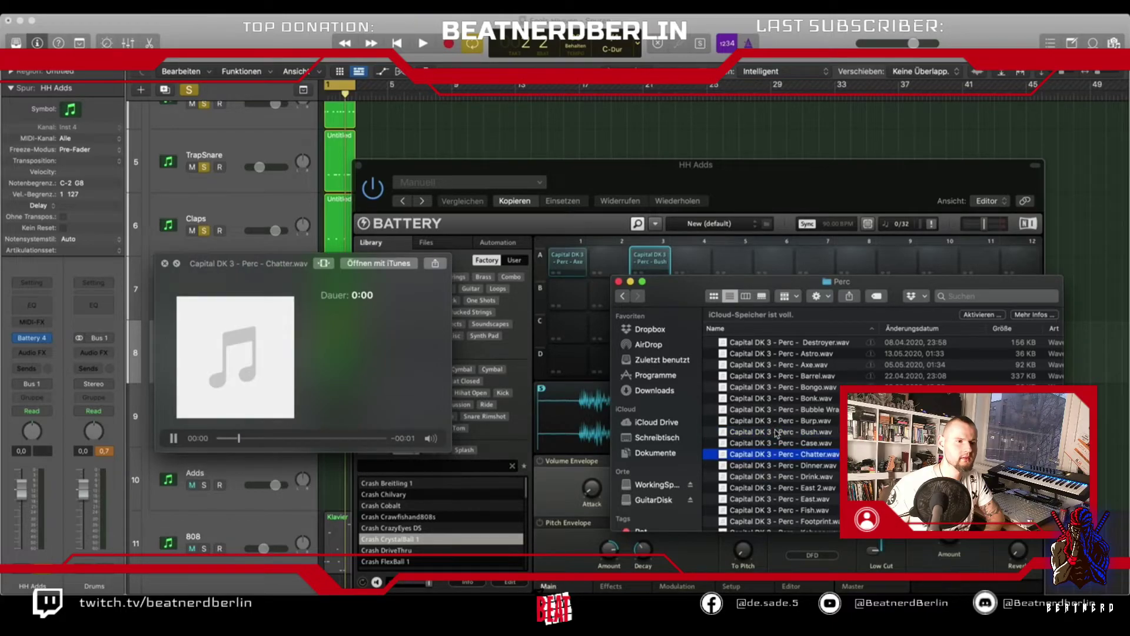
pyautogui.press('Down')
pyautogui.press('Down')
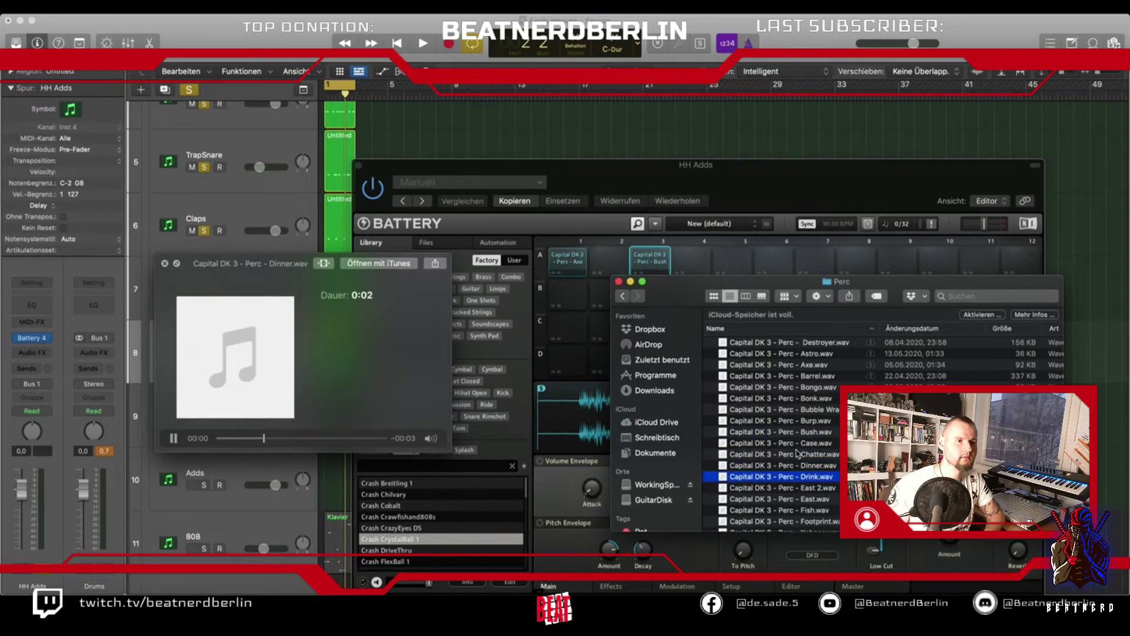
pyautogui.press('Down')
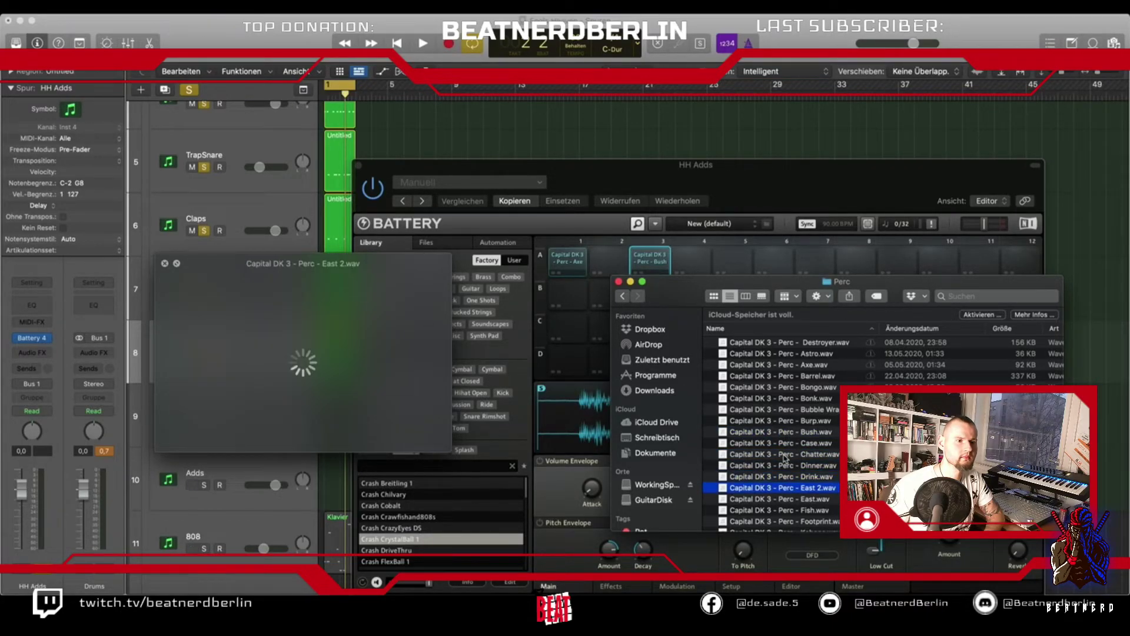
pyautogui.moveTo(798, 489); pyautogui.dragTo(692, 262)
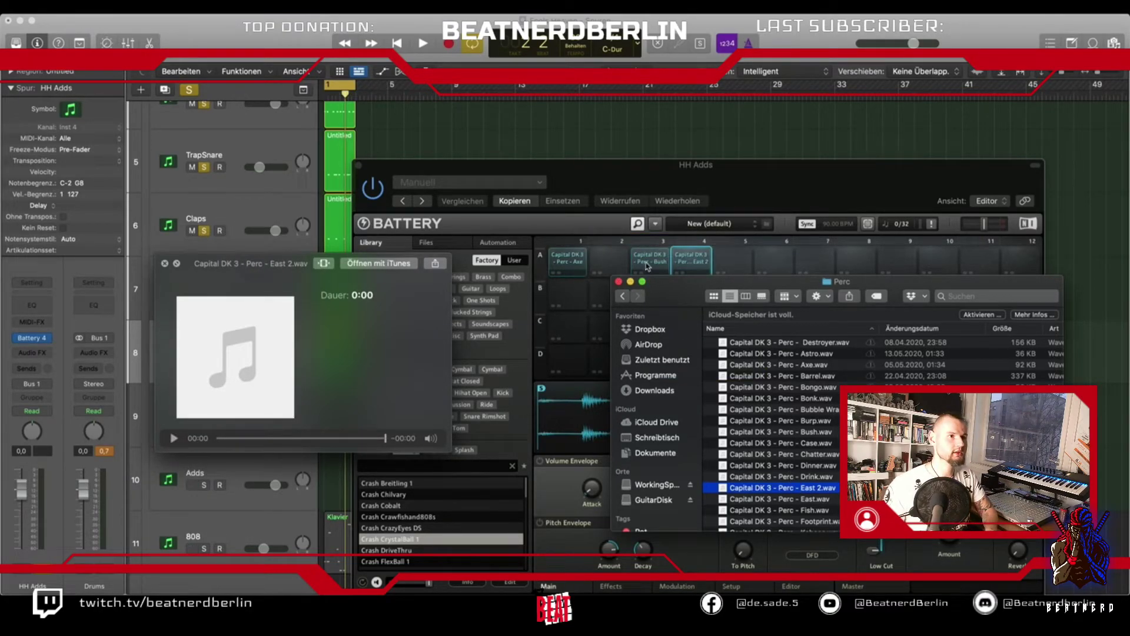
# Close the Perc folder window and the sample preview.
pyautogui.hotkey('alt', 'Down')
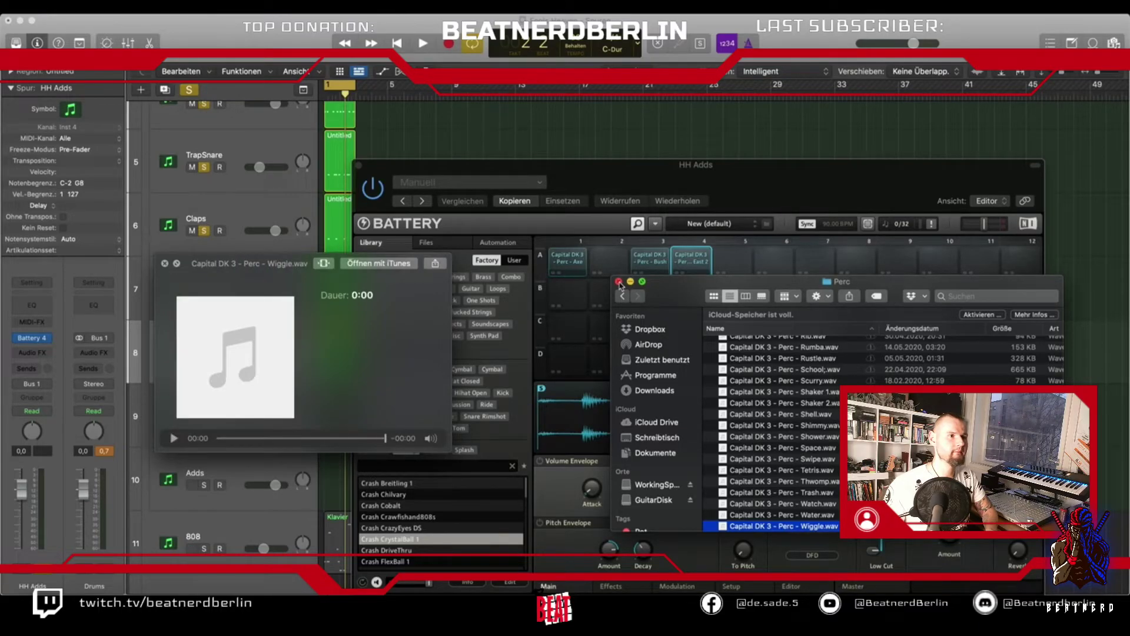
pyautogui.click(618, 282)
pyautogui.click(165, 265)
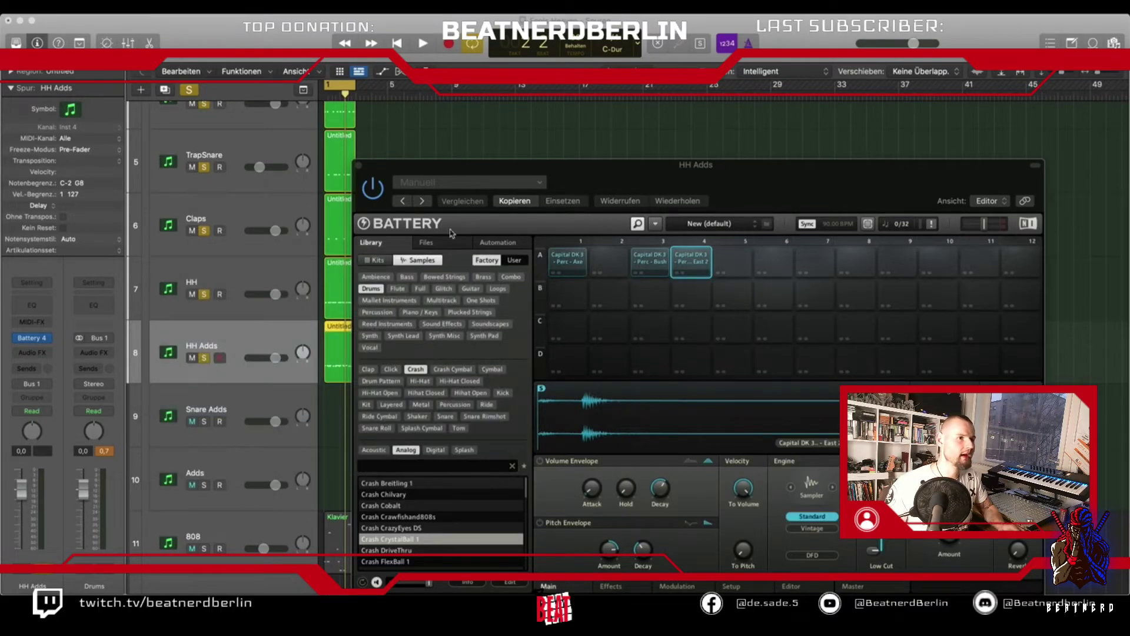
# Solo only the HH Adds track and listen to its loop with the new samples.
pyautogui.click(189, 90)
pyautogui.press('space')
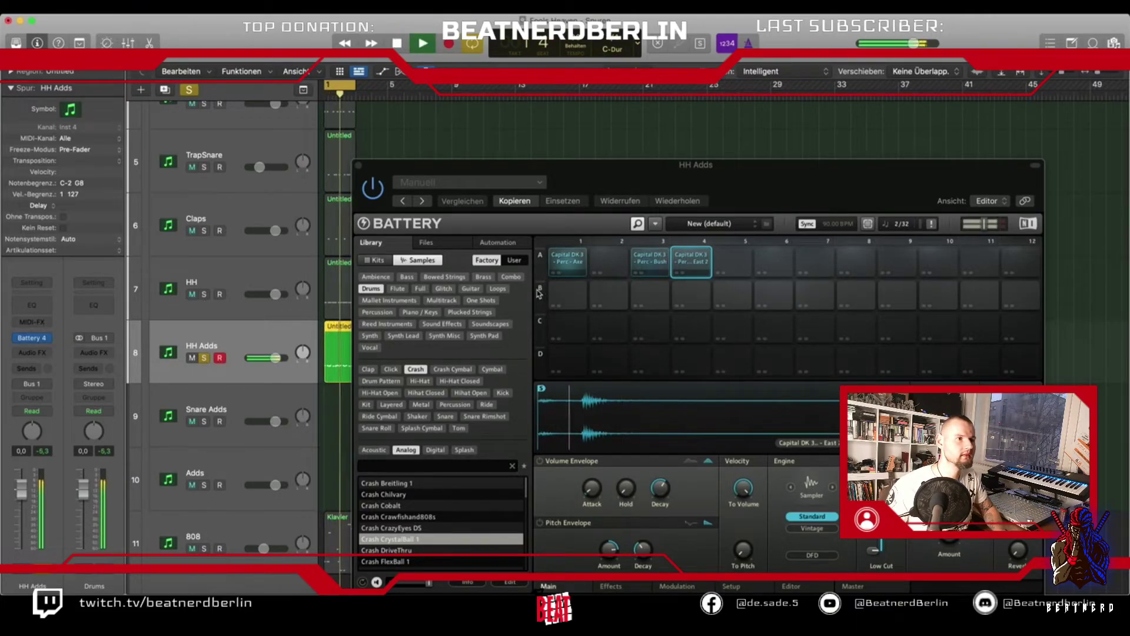
pyautogui.press('space')
# Open the HH Adds region in the piano roll, close Battery and move five scattered D1 notes up to D#1.
pyautogui.doubleClick(328, 384)
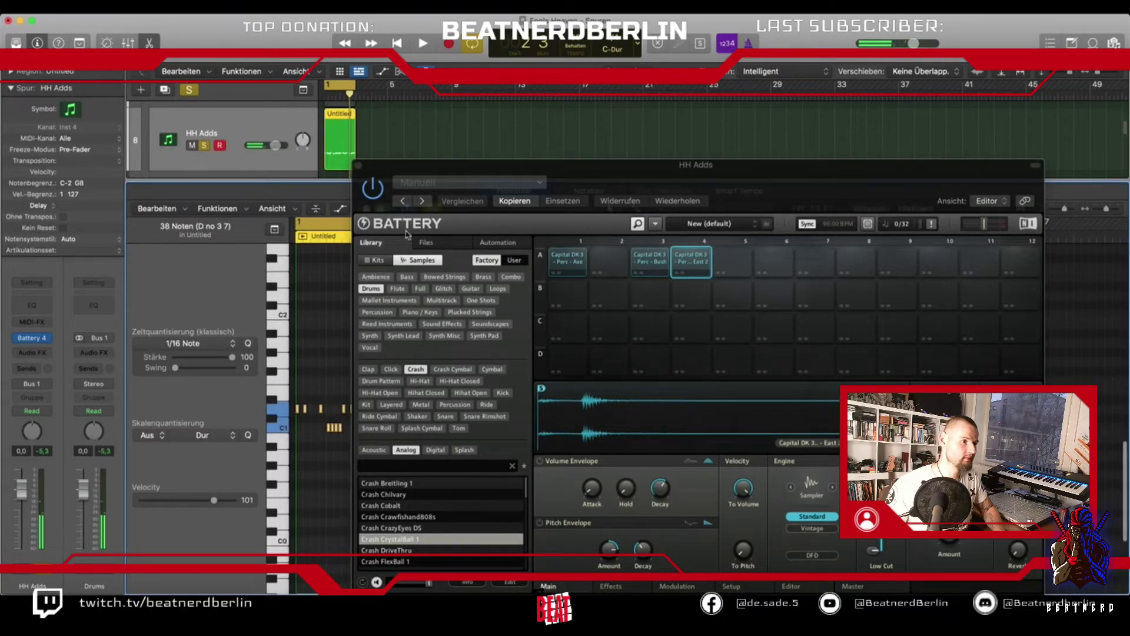
pyautogui.click(360, 166)
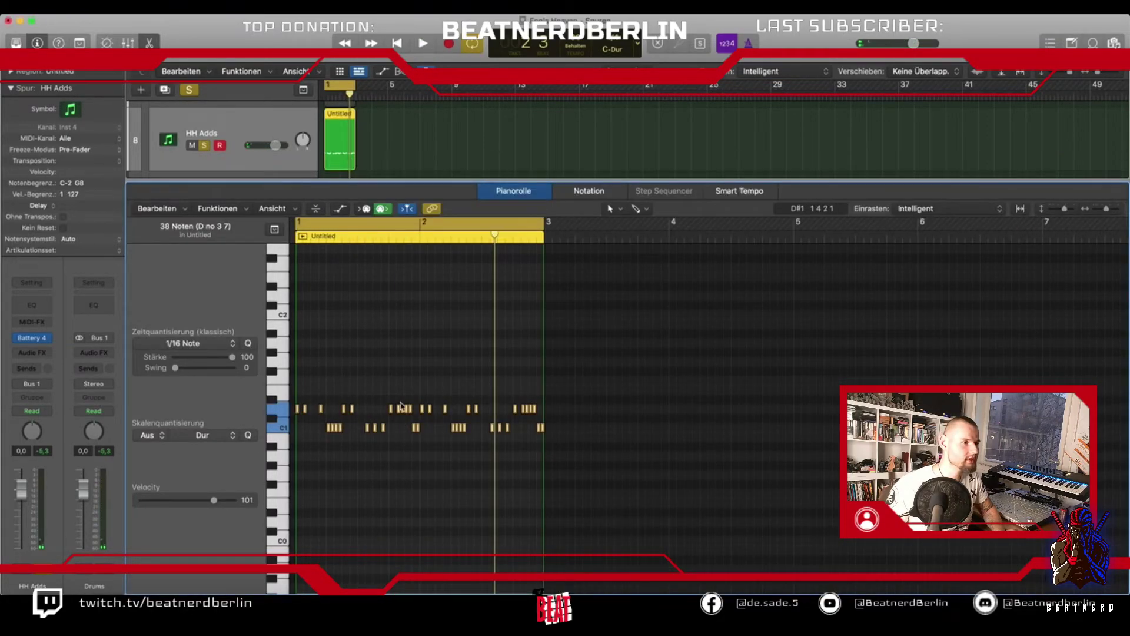
pyautogui.click(516, 406)
pyautogui.moveTo(533, 407); pyautogui.dragTo(523, 401)
pyautogui.moveTo(429, 410); pyautogui.dragTo(429, 401)
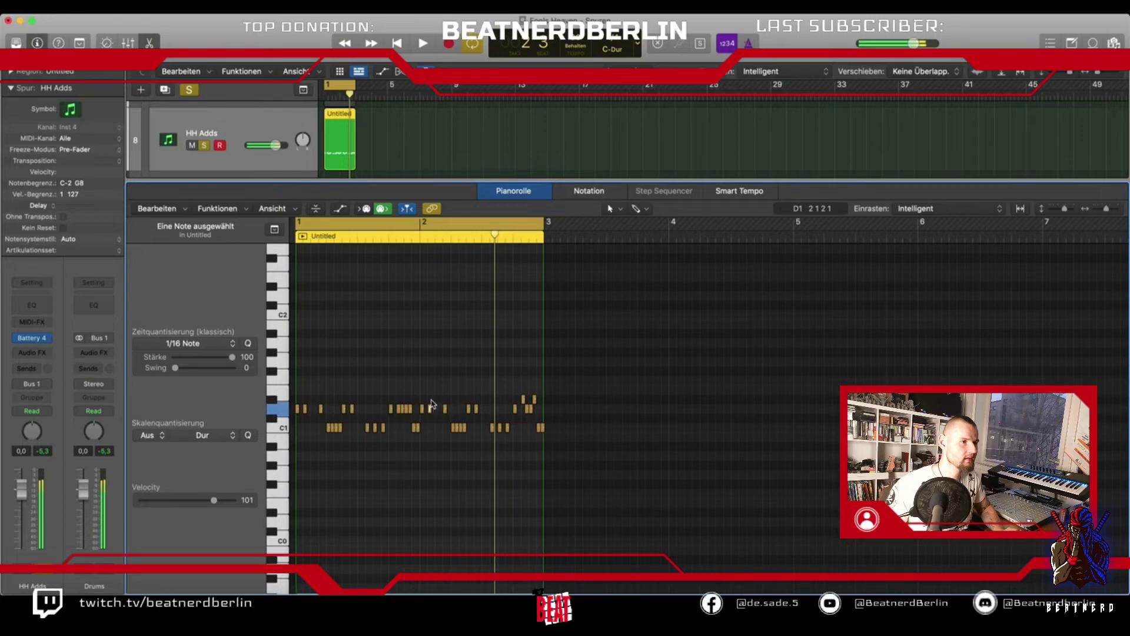
pyautogui.moveTo(345, 411); pyautogui.dragTo(305, 400)
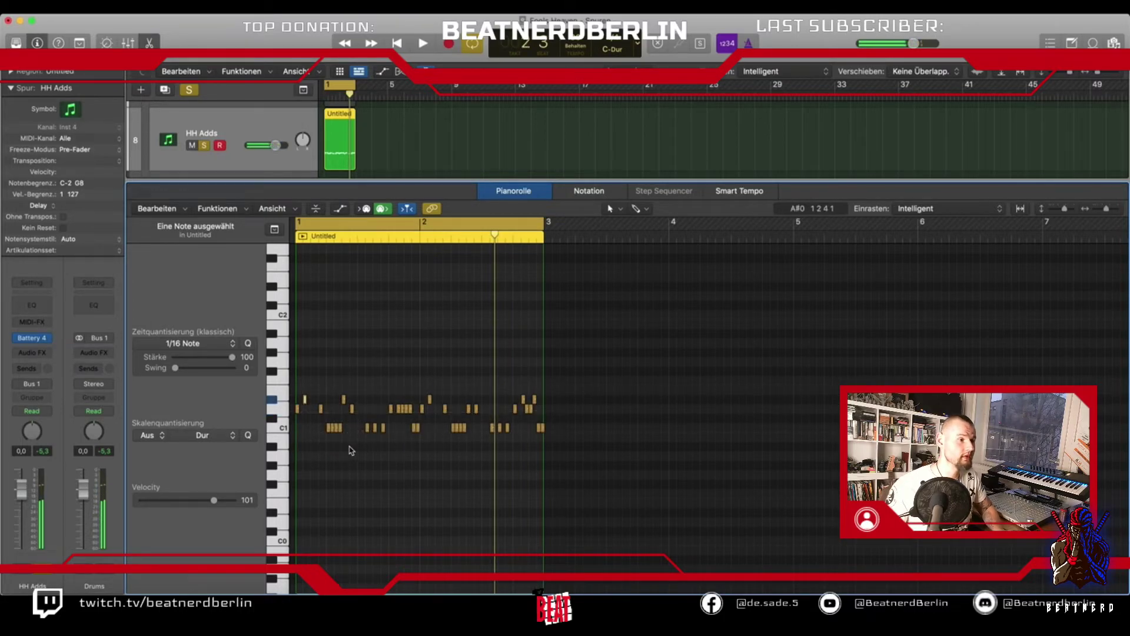
# Play back the HH Adds loop and thin out the D1 roll before bar 2 by removing two of its notes.
pyautogui.press('space')
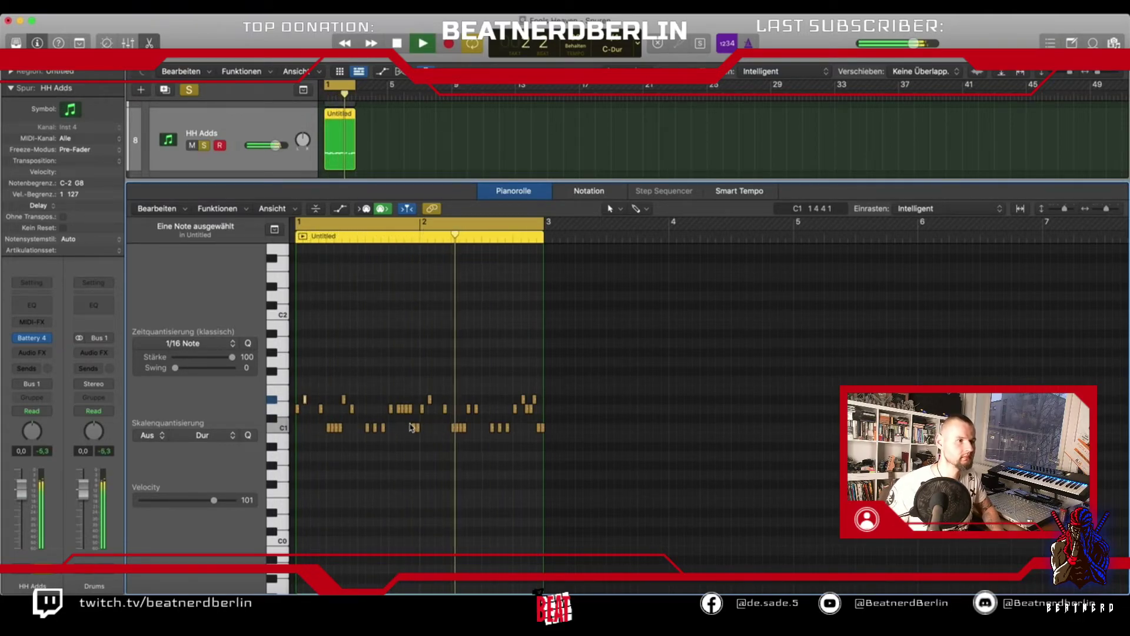
pyautogui.press('space')
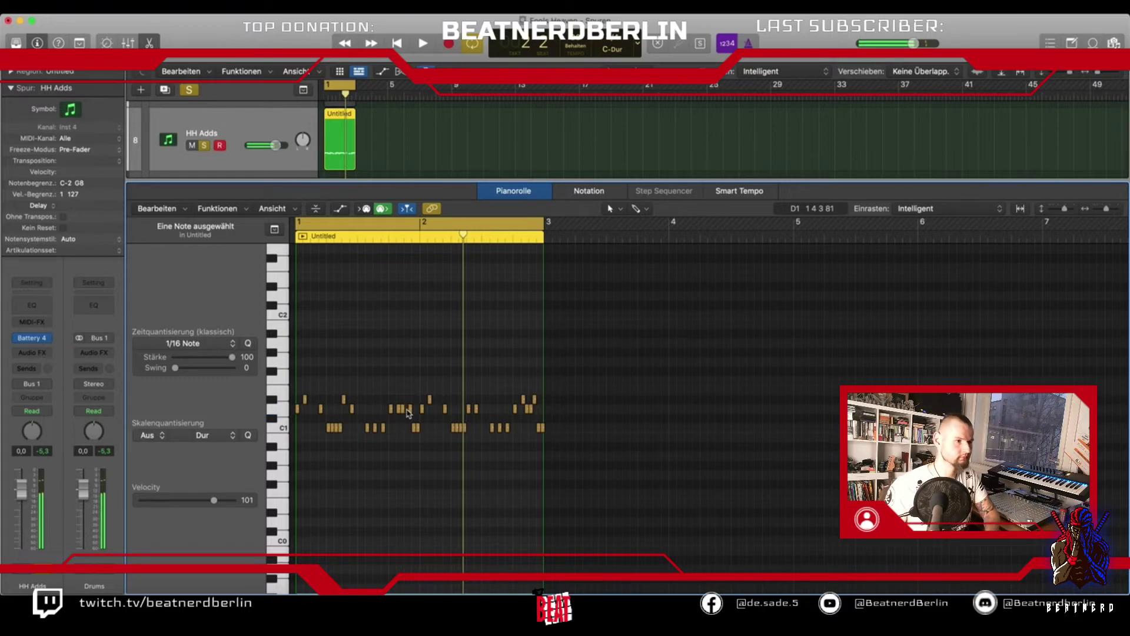
pyautogui.press('space')
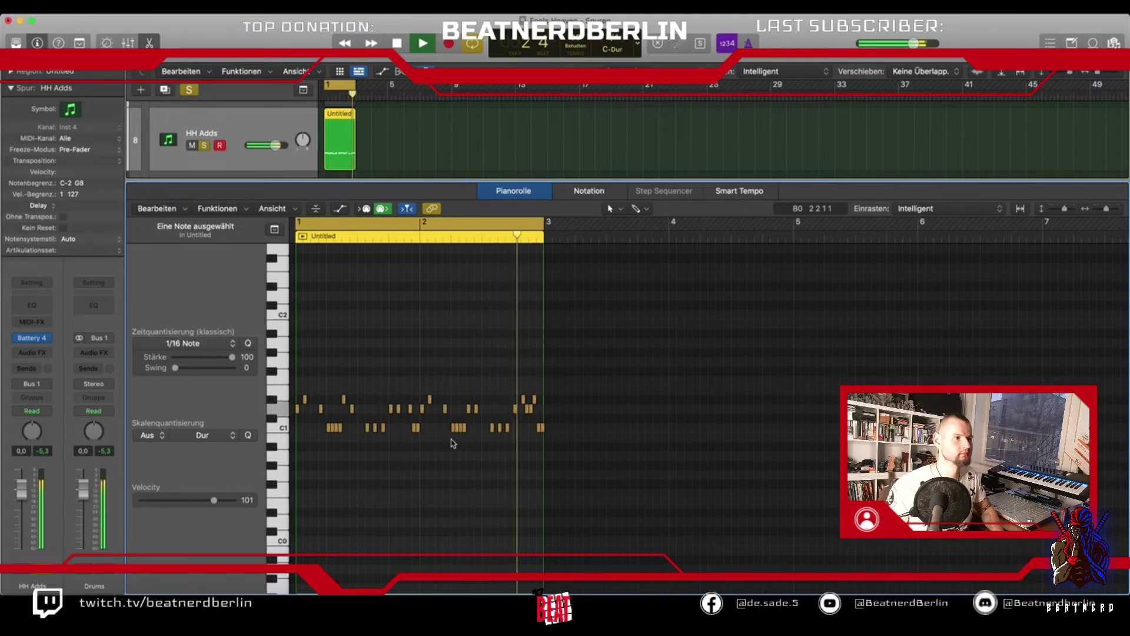
pyautogui.press('space')
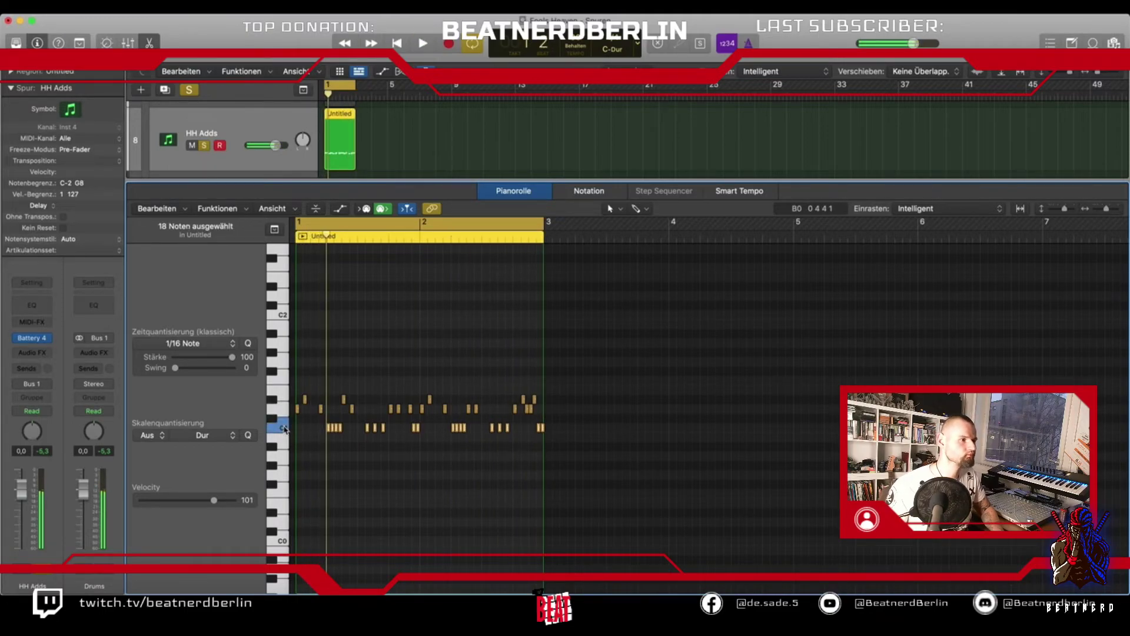
# Show the piano roll's Automation/MIDI lane and set it to Kanal 1: Velocity.
pyautogui.click(340, 208)
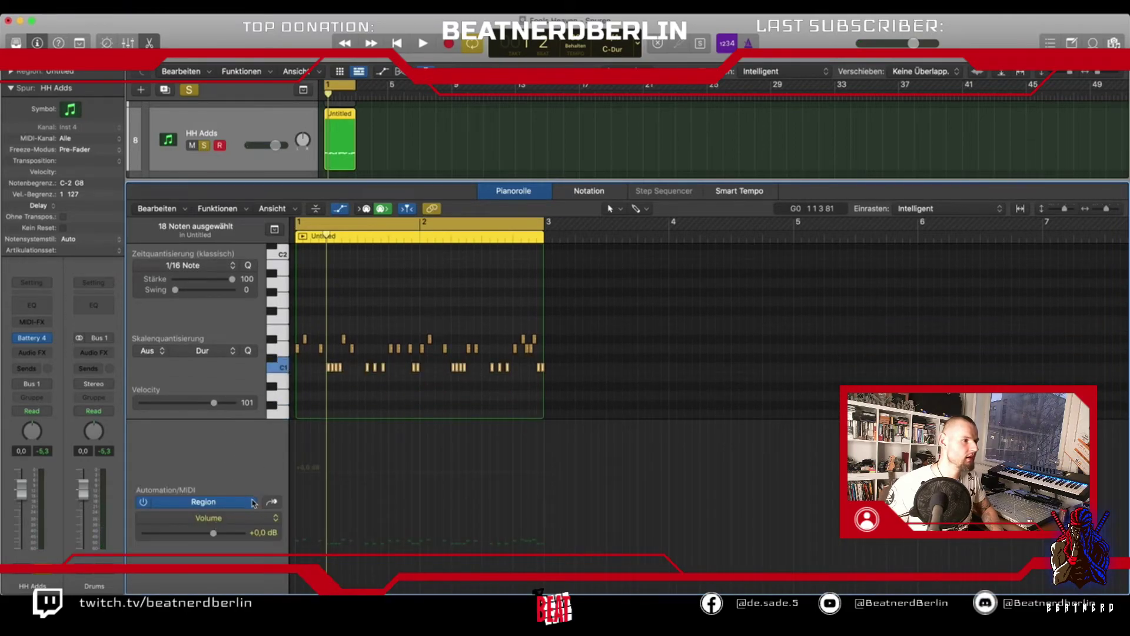
pyautogui.click(230, 525)
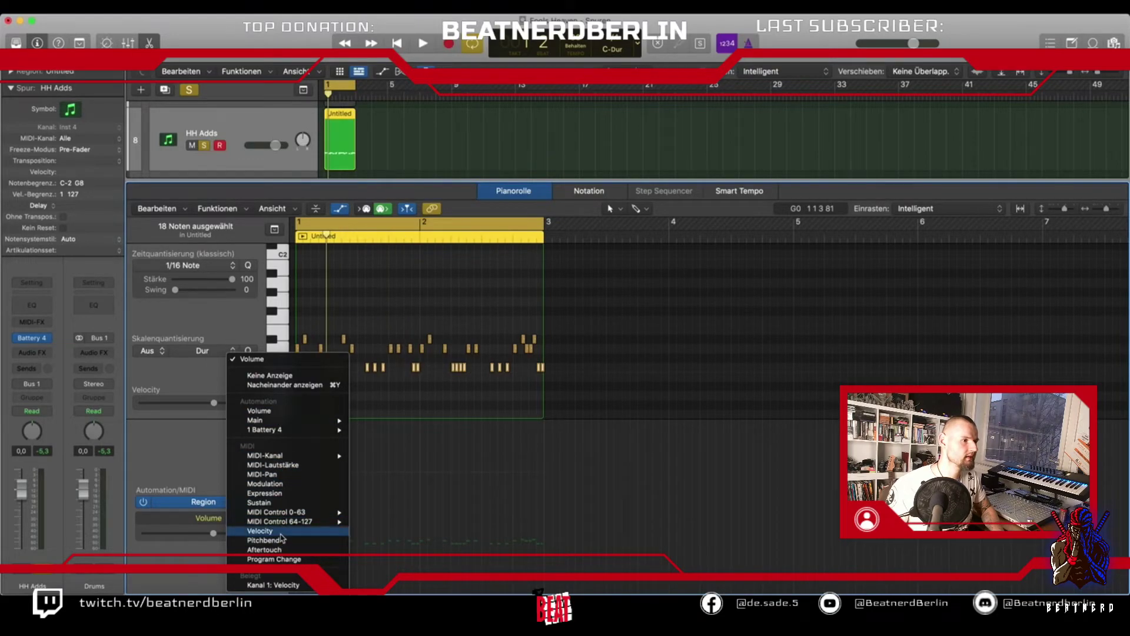
pyautogui.click(349, 458)
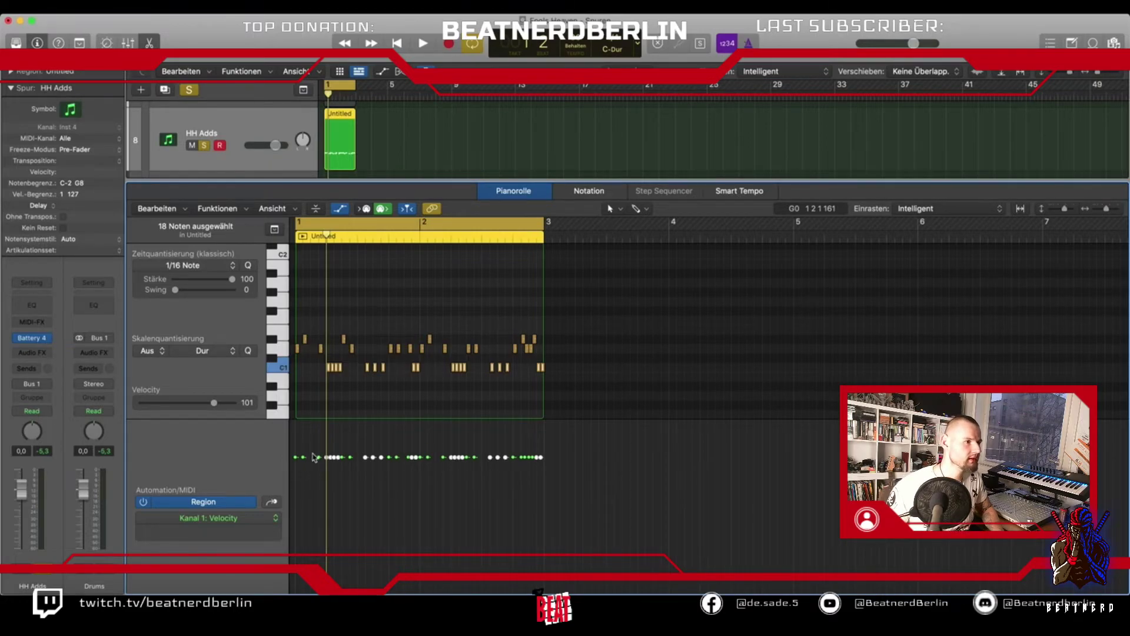
# Draw a rising velocity ramp starting at about 39 across the four C1 notes at beat 2 of bar 1.
pyautogui.moveTo(318, 380); pyautogui.dragTo(344, 372)
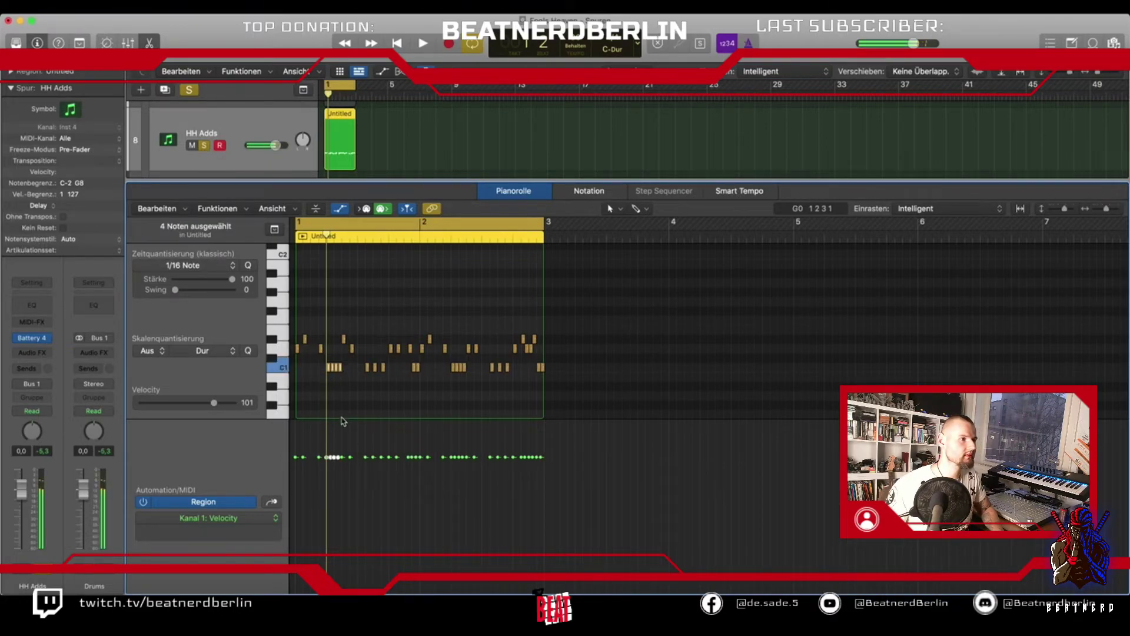
pyautogui.scroll(2, 343, 421)
pyautogui.scroll(5, 344, 421)
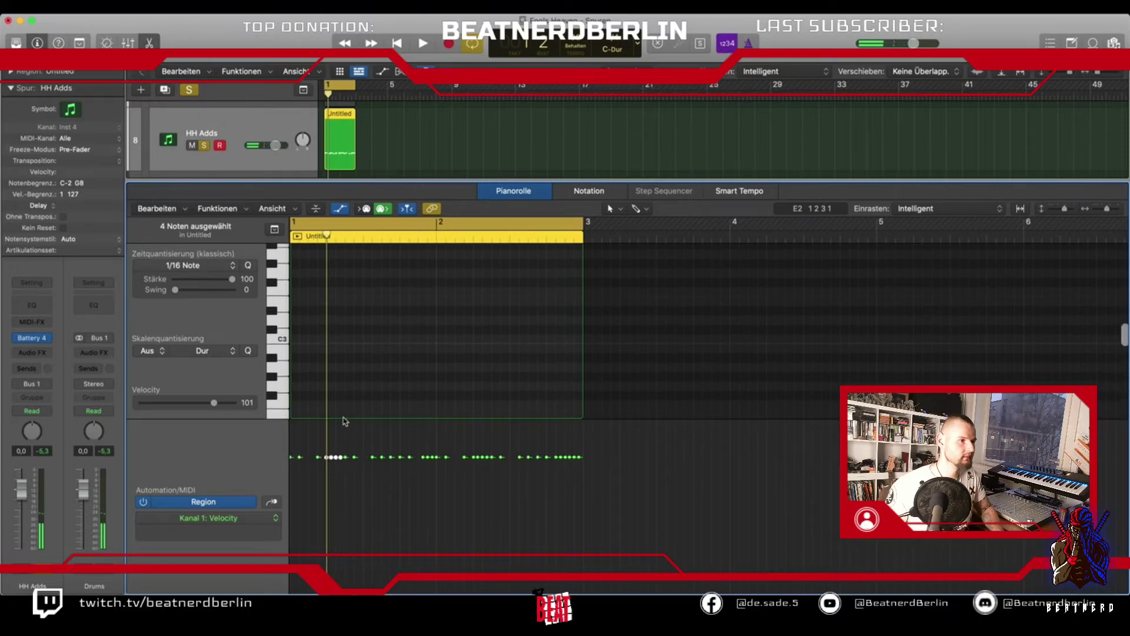
pyautogui.scroll(-6, 346, 421)
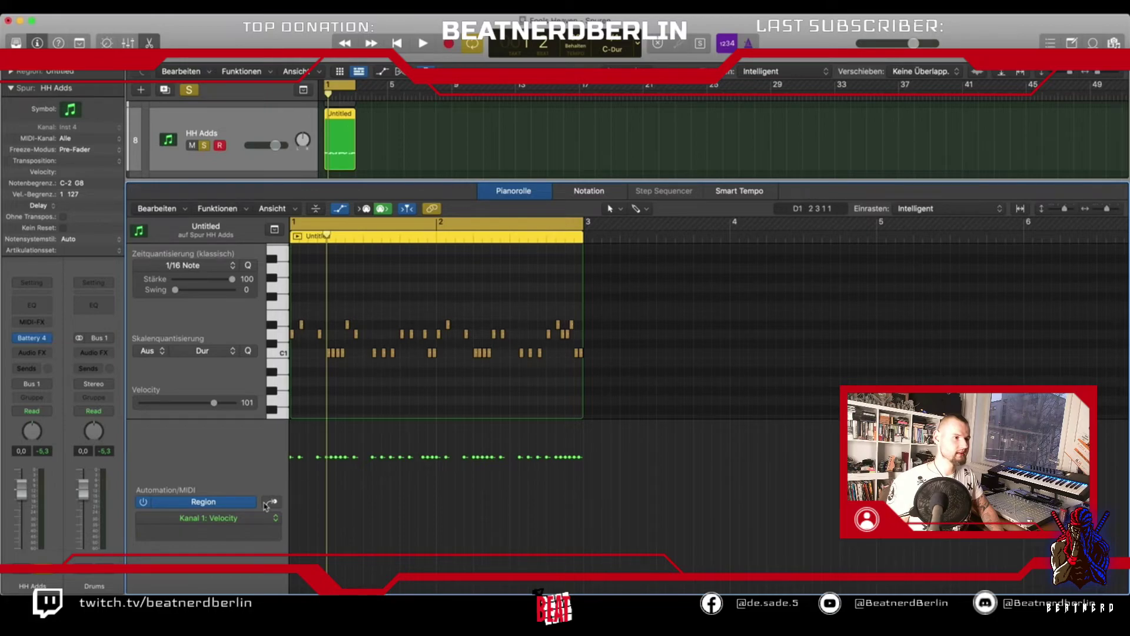
pyautogui.press('super+Right')
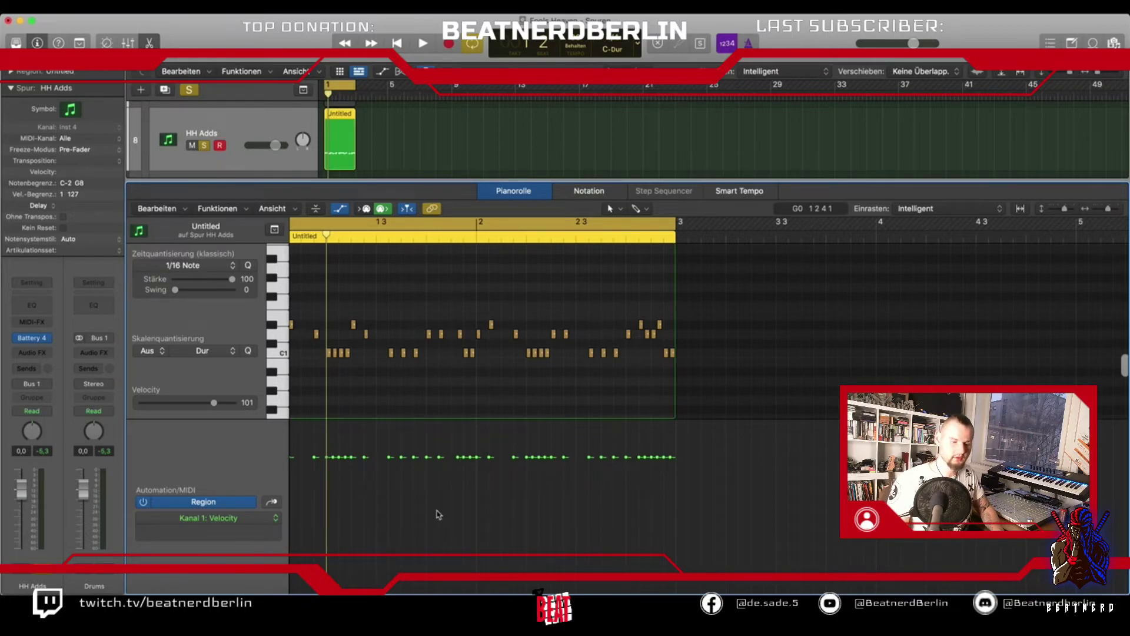
pyautogui.press('super+Right')
pyautogui.press('super+Right')
pyautogui.press('super+Right')
pyautogui.press('super+Right')
pyautogui.press('super+Right')
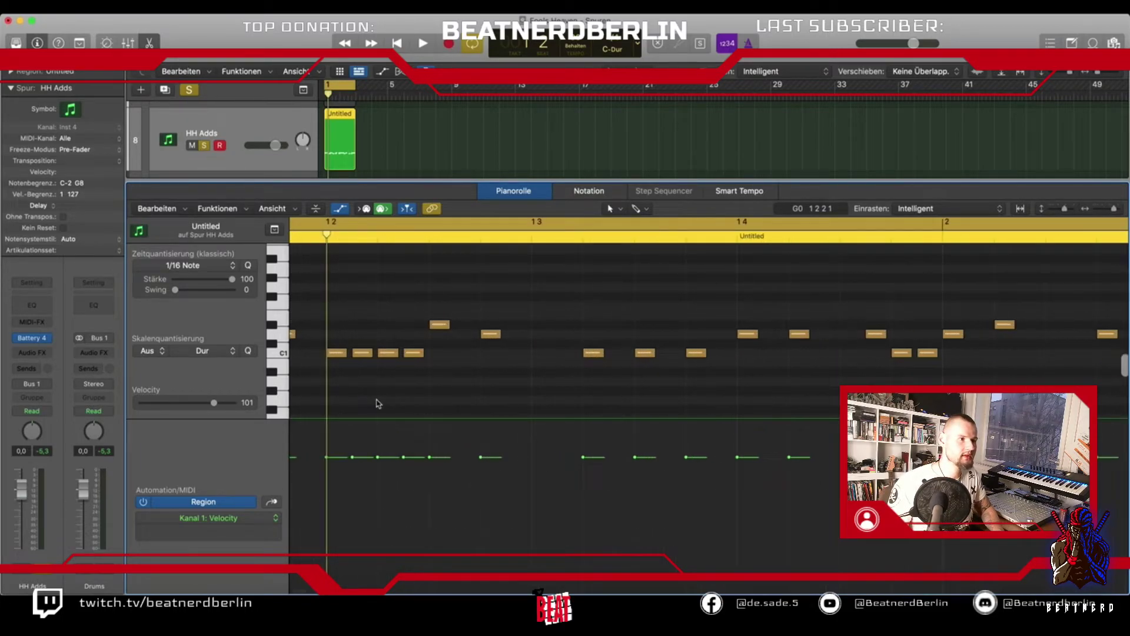
pyautogui.scroll(-3, 378, 404)
pyautogui.moveTo(326, 300); pyautogui.dragTo(426, 276)
pyautogui.moveTo(327, 541); pyautogui.dragTo(450, 436)
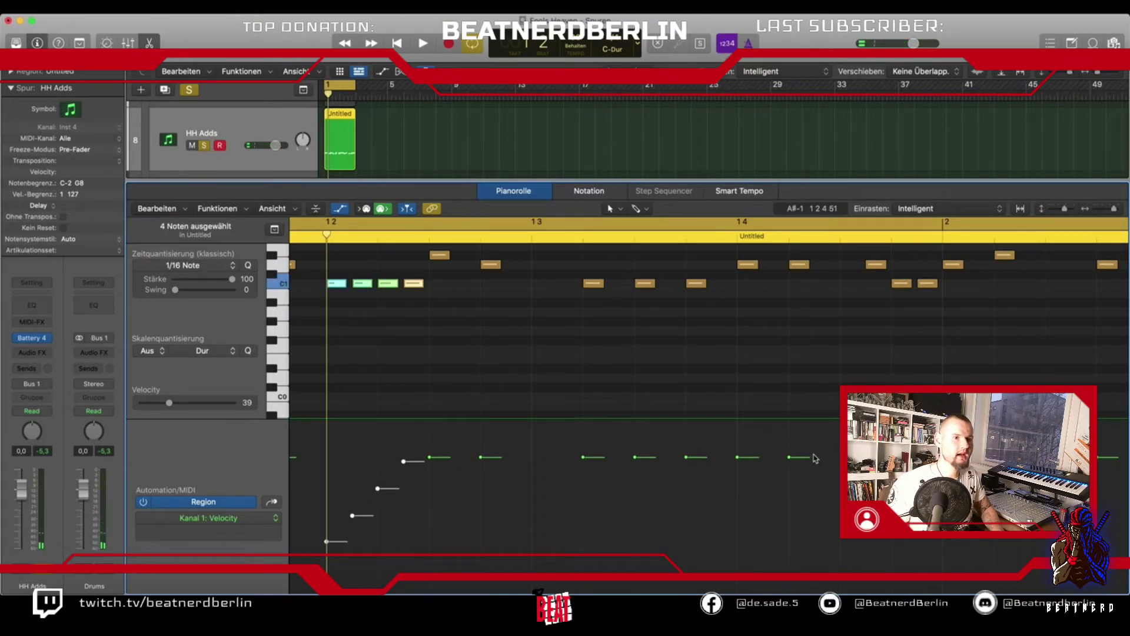
# Draw a rising velocity ramp starting at about 41 across the four C1 notes at beat 2 of bar 2.
pyautogui.hscroll(10, 732, 331)
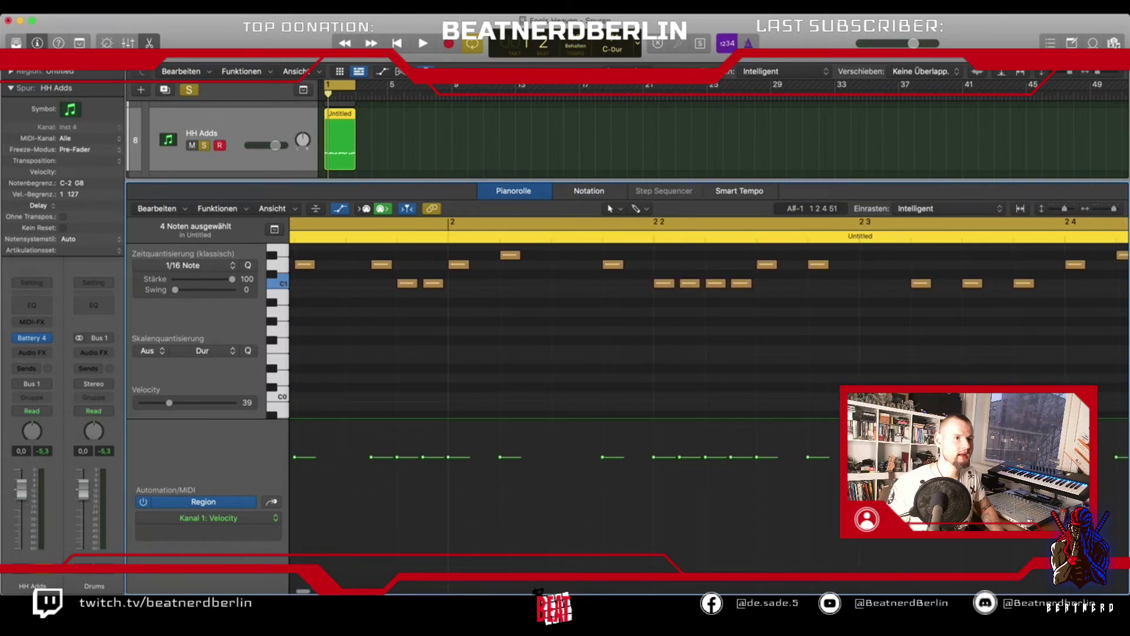
pyautogui.moveTo(659, 312); pyautogui.dragTo(745, 274)
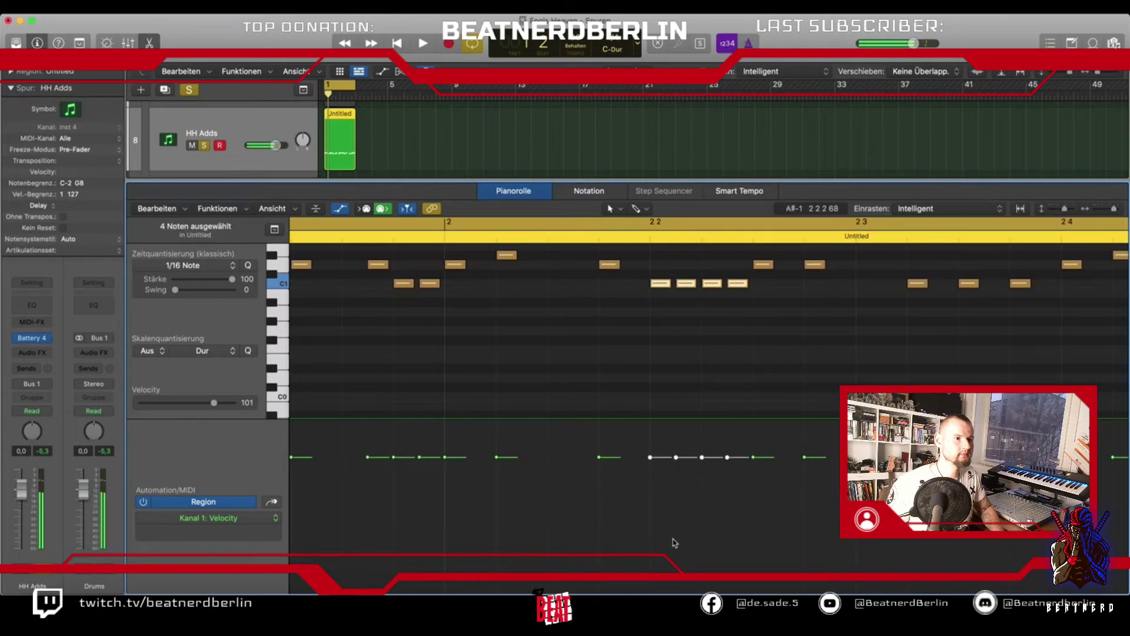
pyautogui.moveTo(643, 541); pyautogui.dragTo(764, 467)
pyautogui.hscroll(5, 762, 465)
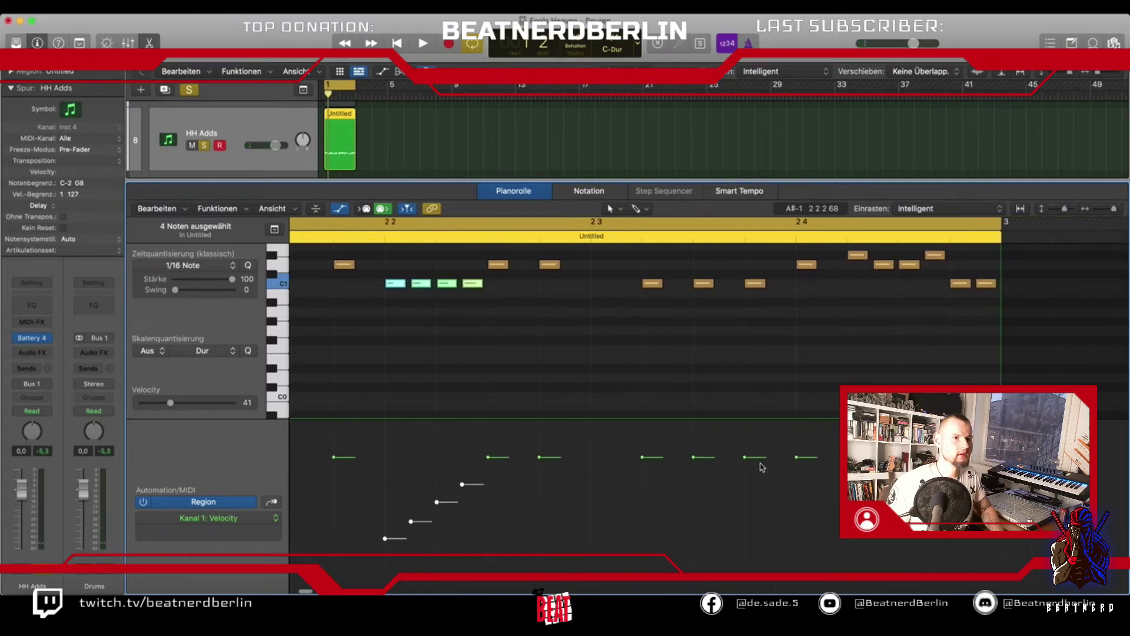
# Draw rising velocity ramps over the last two C1 notes of bar 2, starting at about 26, and the four-note group before them, from about 60.
pyautogui.moveTo(816, 310); pyautogui.dragTo(858, 277)
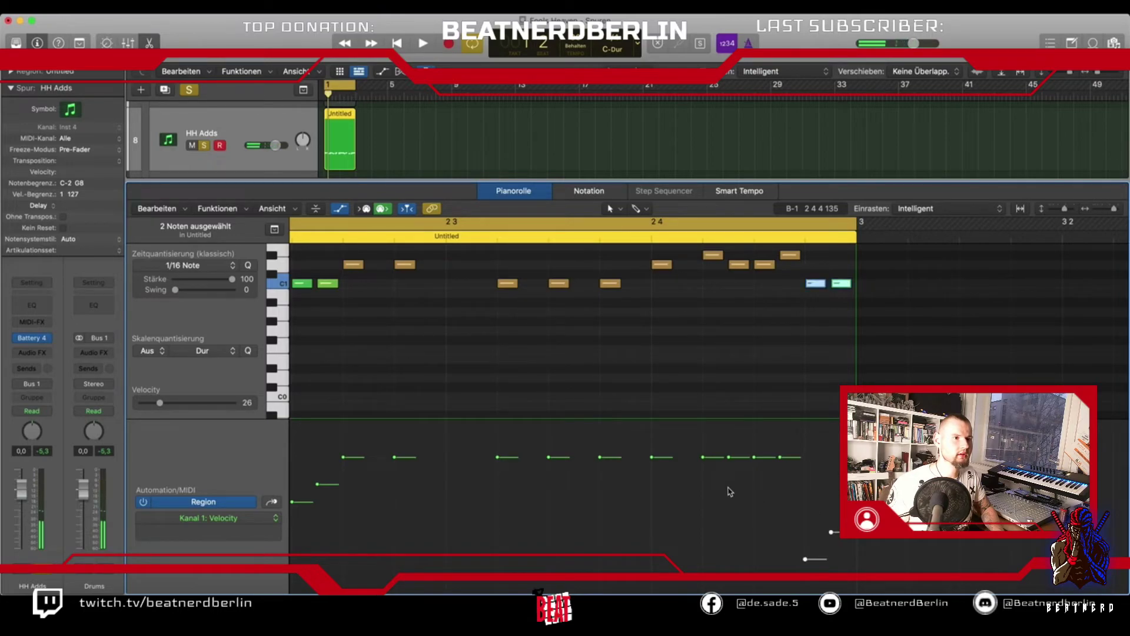
pyautogui.moveTo(699, 297); pyautogui.dragTo(803, 250)
pyautogui.moveTo(700, 518); pyautogui.dragTo(804, 470)
# Draw a rising velocity ramp starting at about 49 across the four notes leading into bar 2 and play the loop.
pyautogui.hscroll(-8, 792, 468)
pyautogui.hscroll(-6, 792, 468)
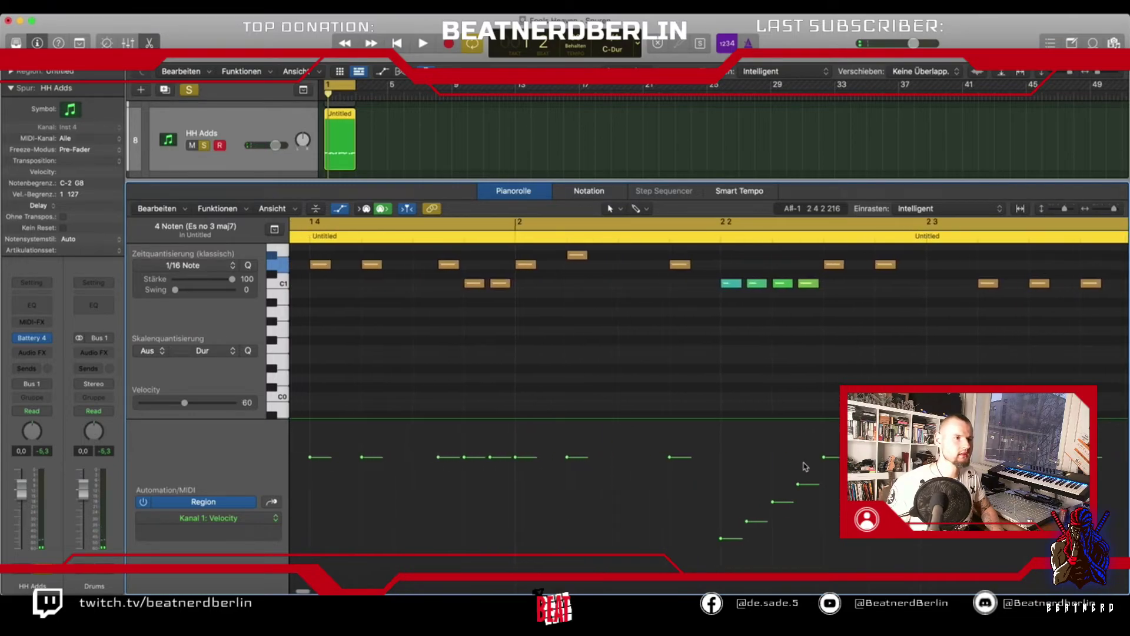
pyautogui.moveTo(496, 295); pyautogui.dragTo(594, 252)
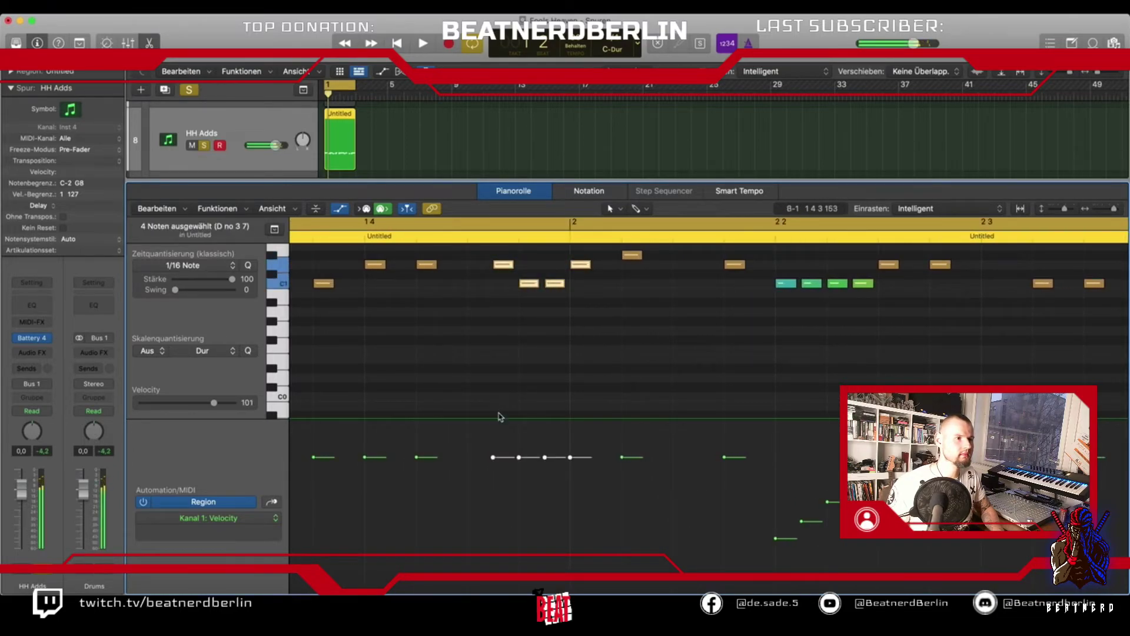
pyautogui.moveTo(478, 539); pyautogui.dragTo(596, 471)
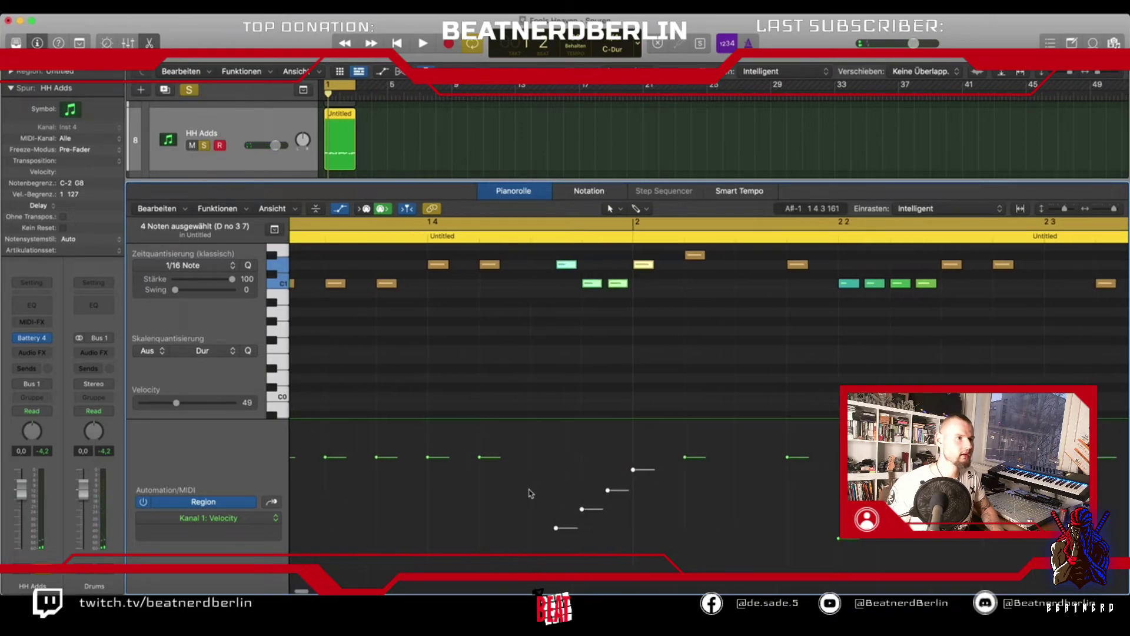
pyautogui.press('space')
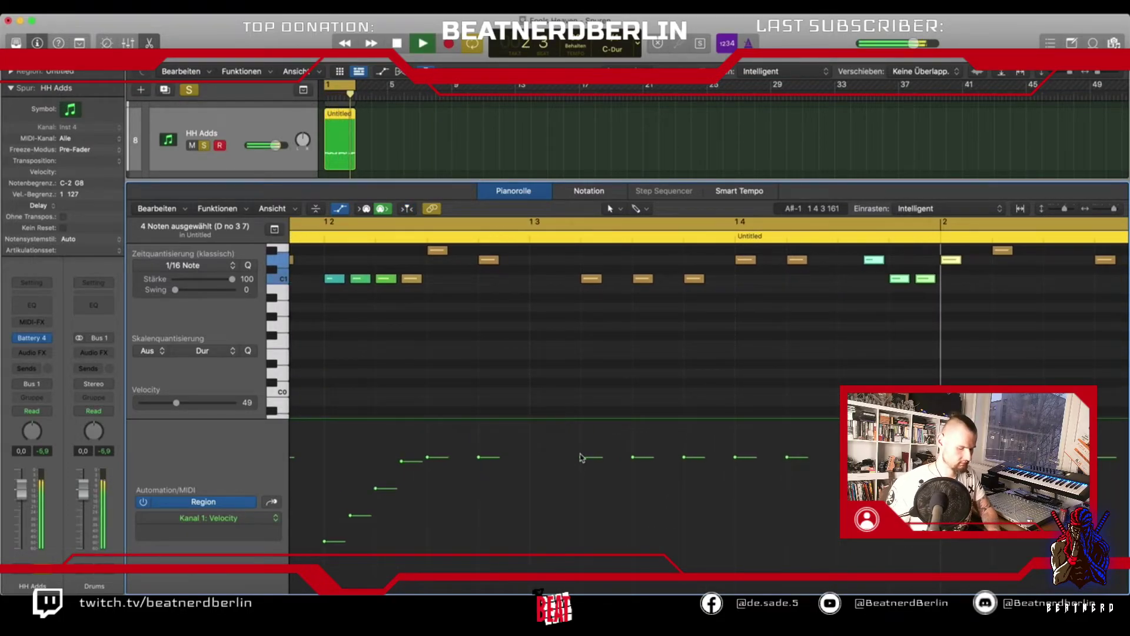
# Close the piano roll, then lower the HH Adds track to -10.2 dB and take it out of solo.
pyautogui.press('e')
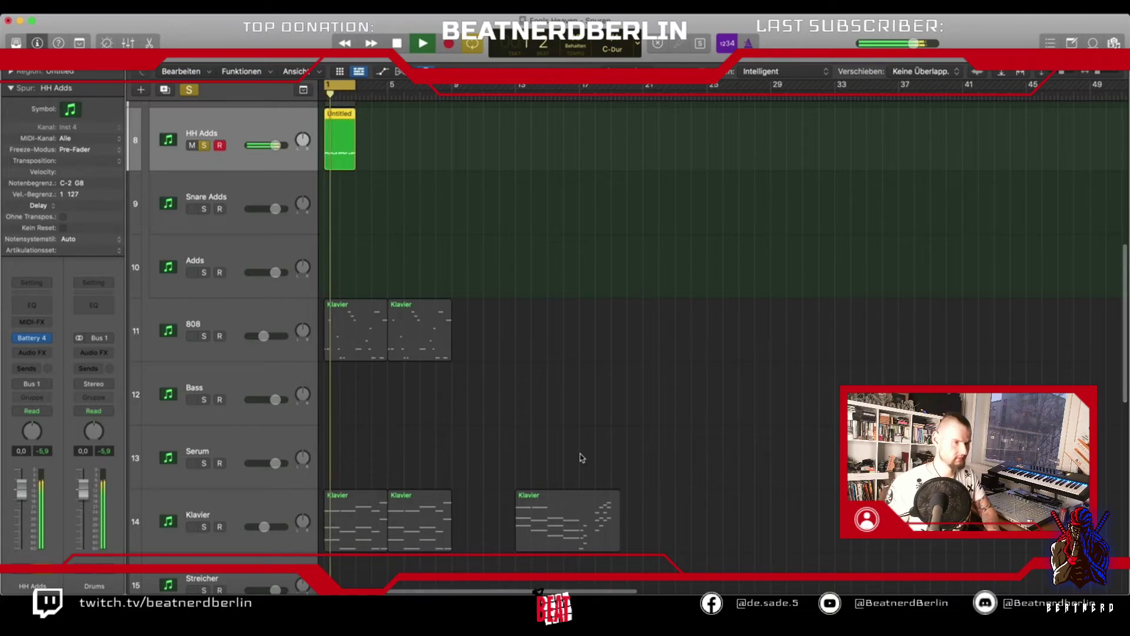
pyautogui.press('space')
pyautogui.scroll(5, 582, 458)
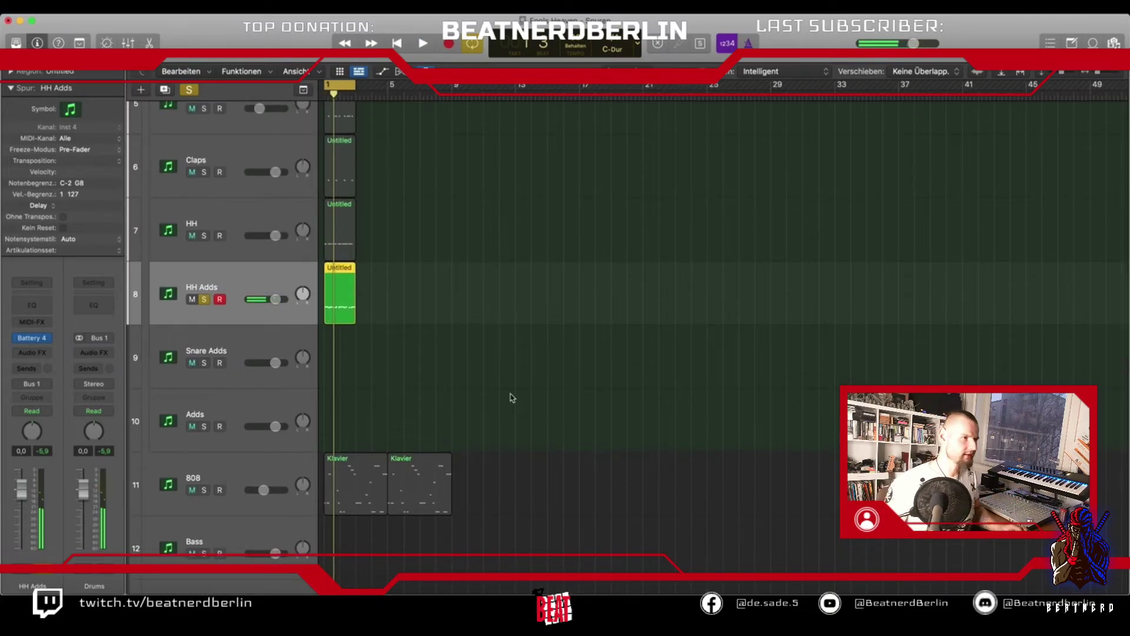
pyautogui.moveTo(269, 299); pyautogui.dragTo(263, 299)
pyautogui.click(204, 300)
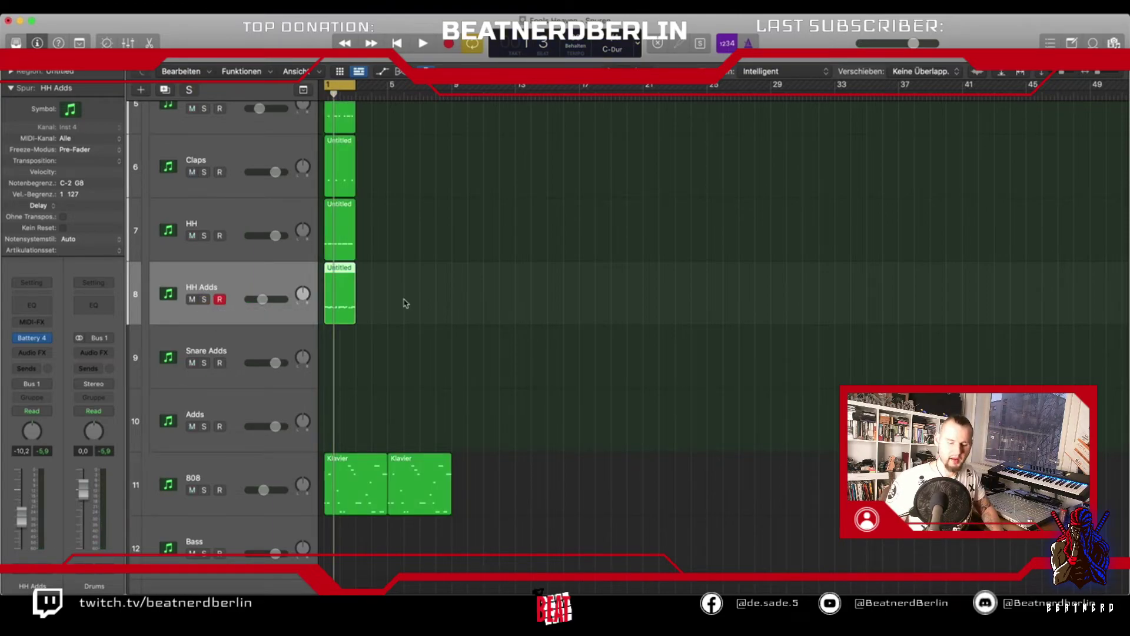
# Copy the two-bar Kick, TrapSnare, Claps, HH and HH Adds regions until they reach bar 9 and extend the cycle range to match.
pyautogui.scroll(4, 405, 303)
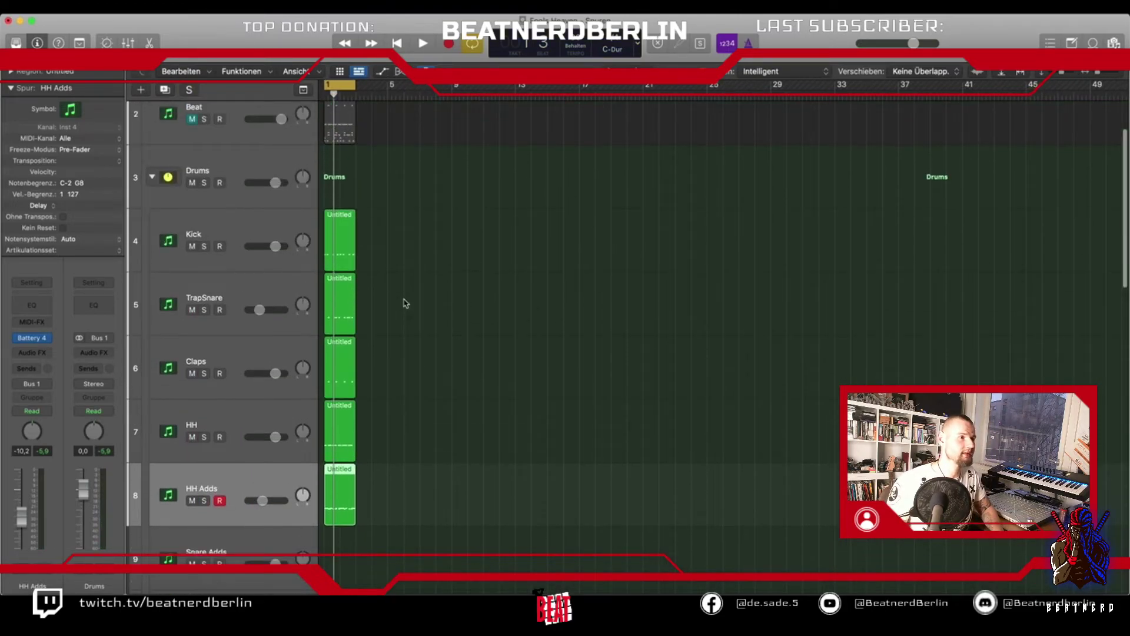
pyautogui.moveTo(382, 498); pyautogui.dragTo(377, 252)
pyautogui.moveTo(337, 496); pyautogui.dragTo(400, 498)
pyautogui.moveTo(356, 88); pyautogui.dragTo(451, 88)
# Play the eight-bar loop, lower the HH Adds track to -13.0 dB and mute it.
pyautogui.scroll(-5, 436, 360)
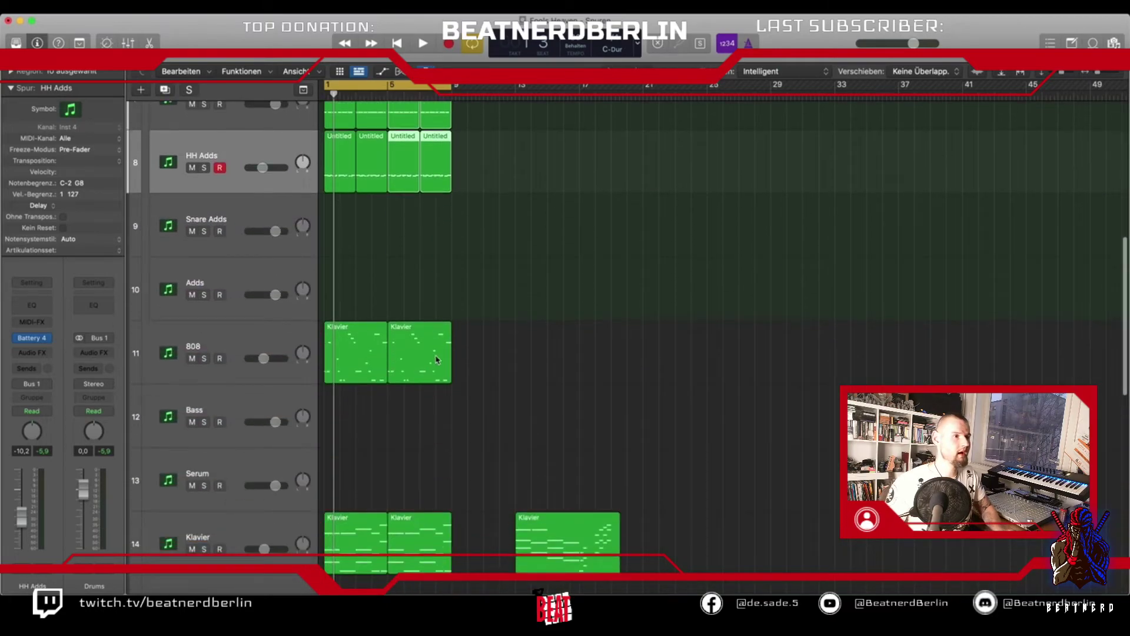
pyautogui.scroll(1, 435, 357)
pyautogui.press('space')
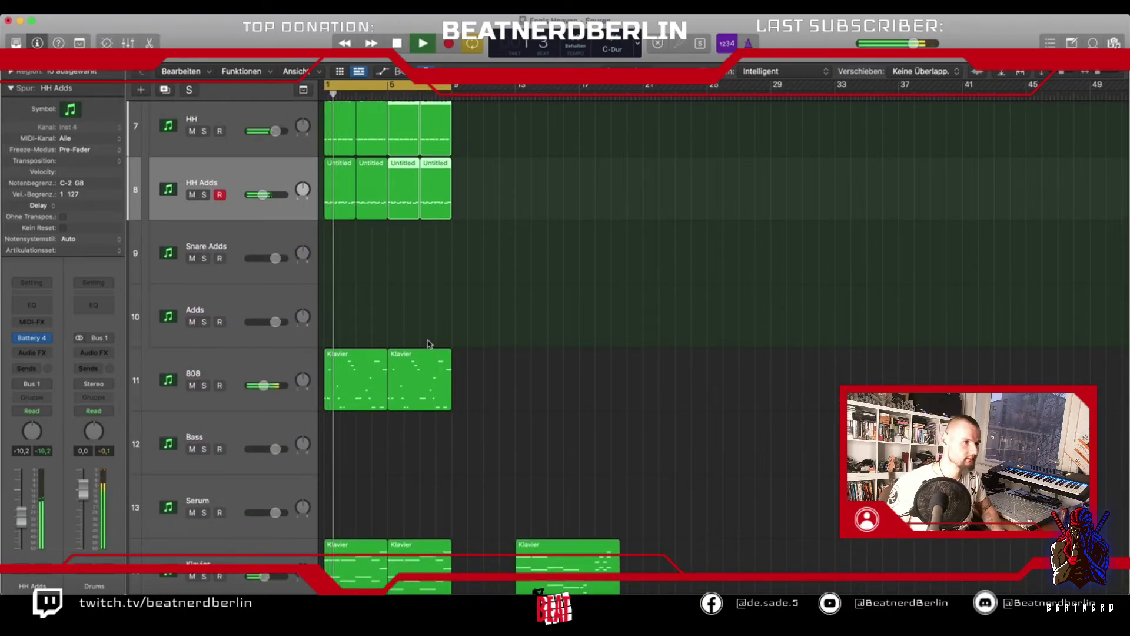
pyautogui.moveTo(261, 203); pyautogui.dragTo(258, 203)
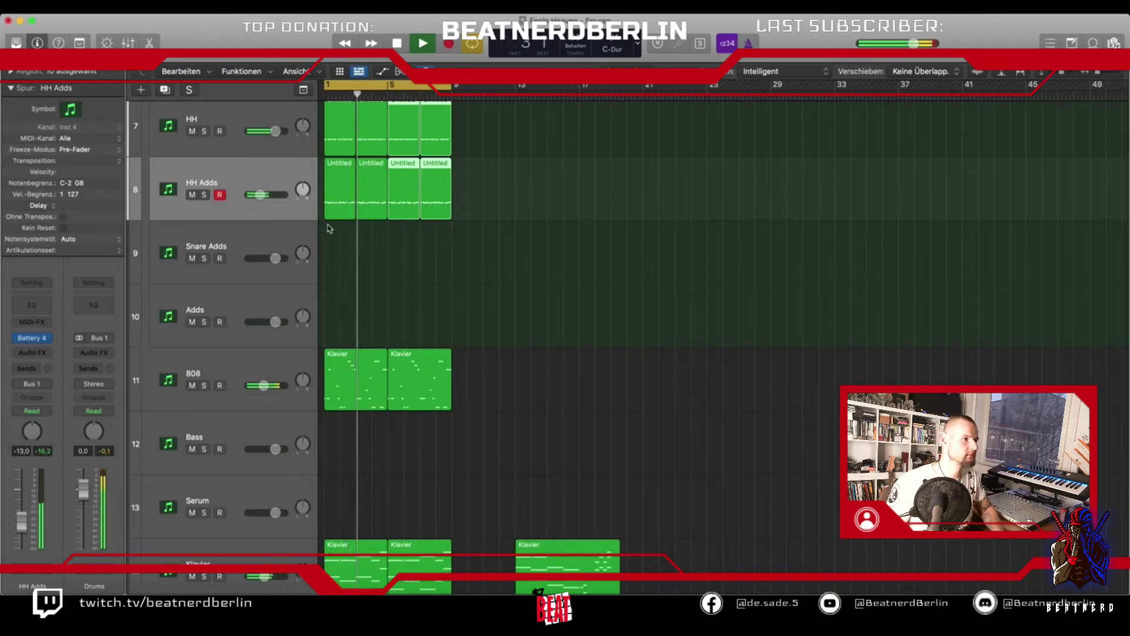
pyautogui.scroll(3, 358, 286)
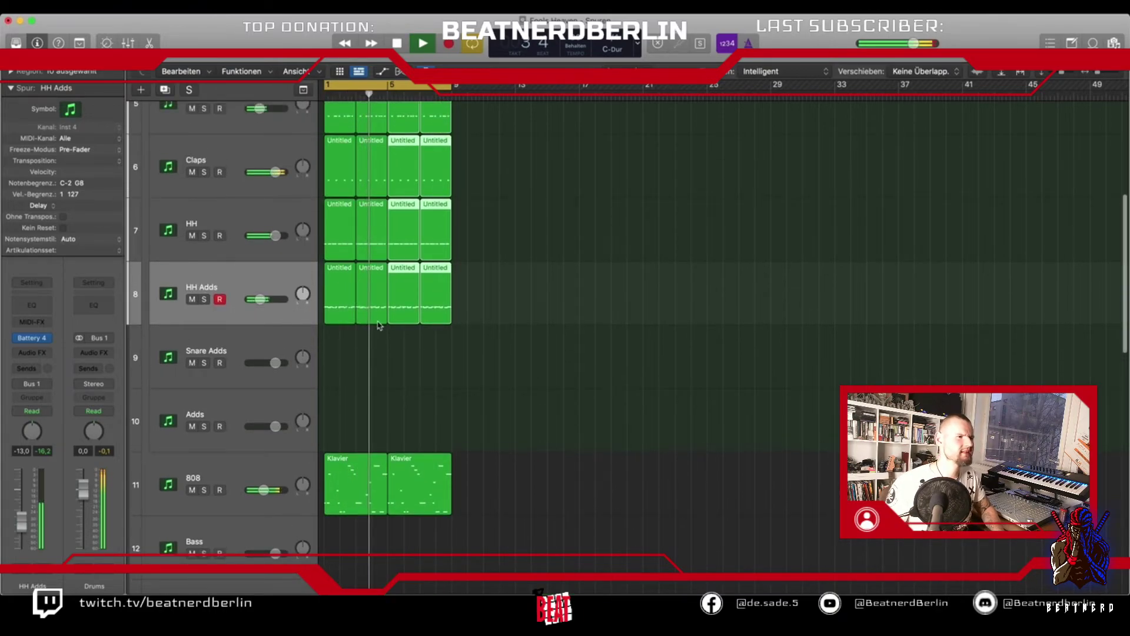
pyautogui.click(192, 299)
pyautogui.scroll(1, 420, 289)
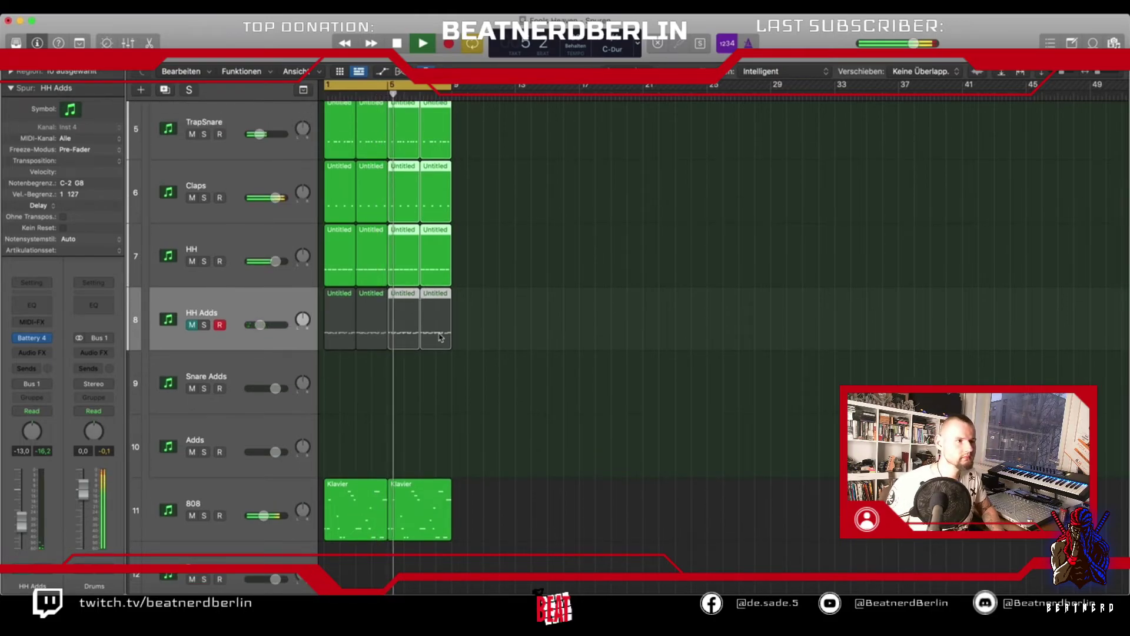
# Add the stereo Kyle Beats Inc Drip effect to the Klavier track and load its LO-FI preset.
pyautogui.scroll(-3, 439, 337)
pyautogui.press('super+Right')
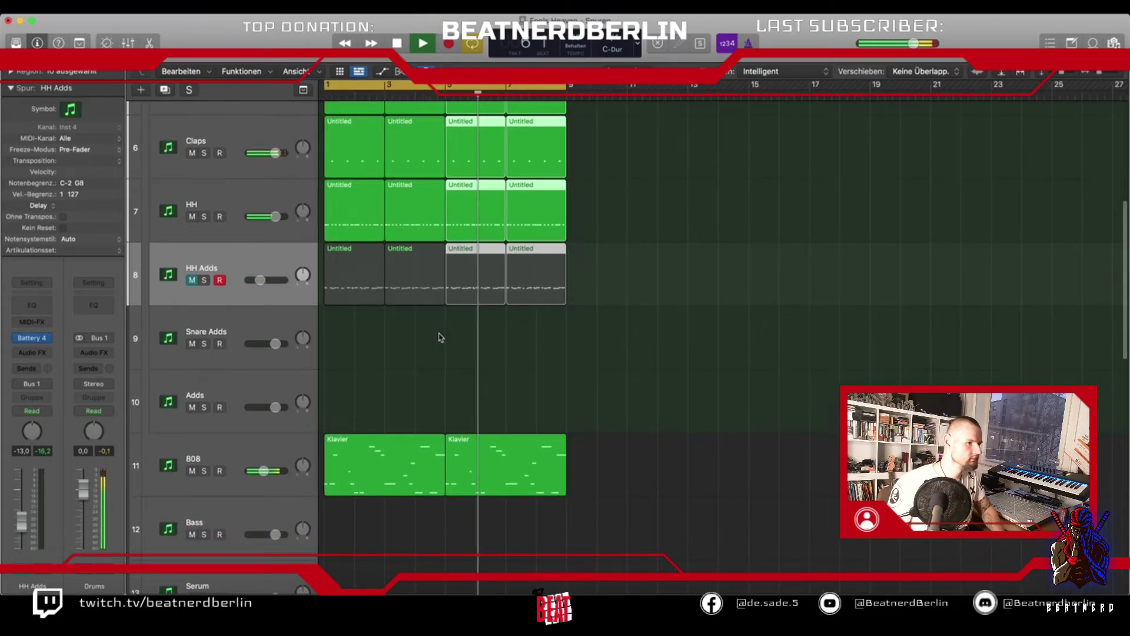
pyautogui.scroll(-15, 439, 339)
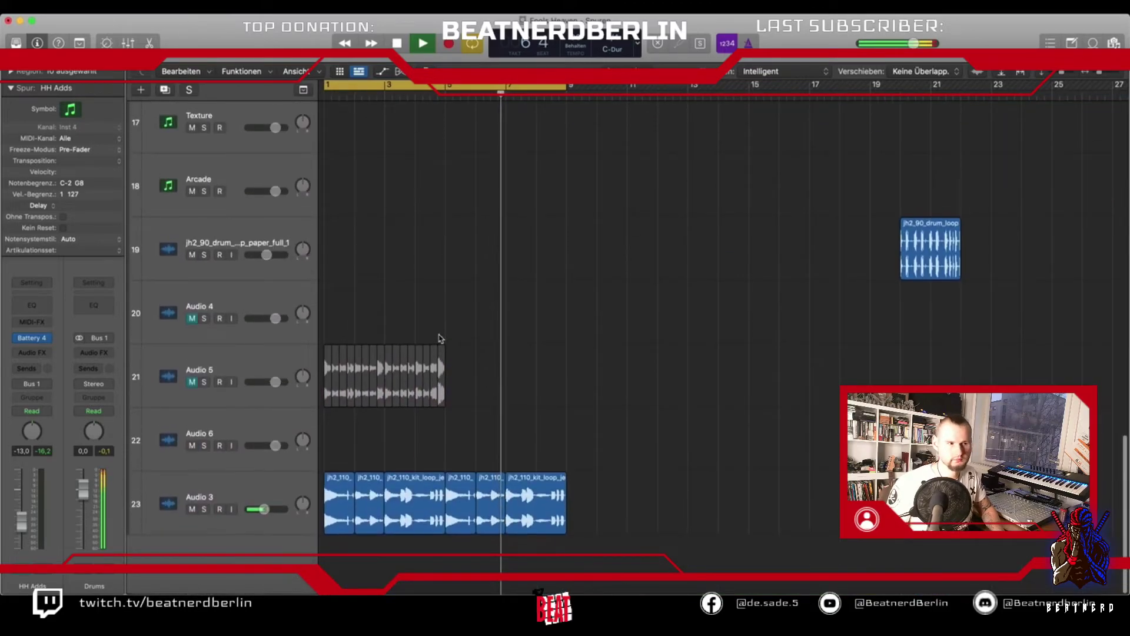
pyautogui.scroll(8, 439, 339)
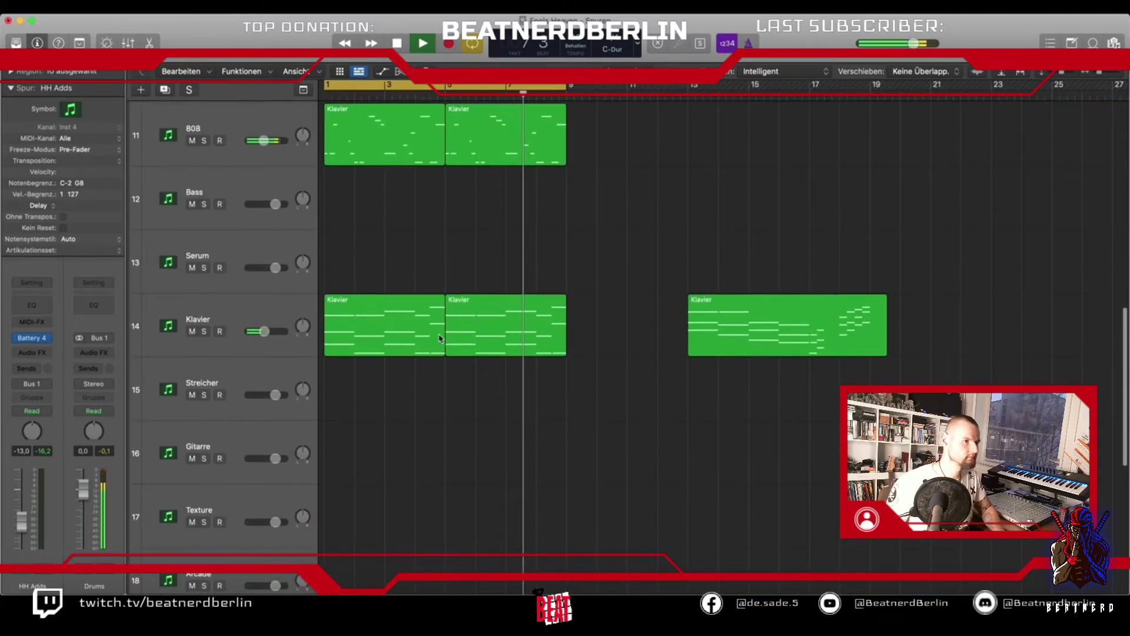
pyautogui.press('space')
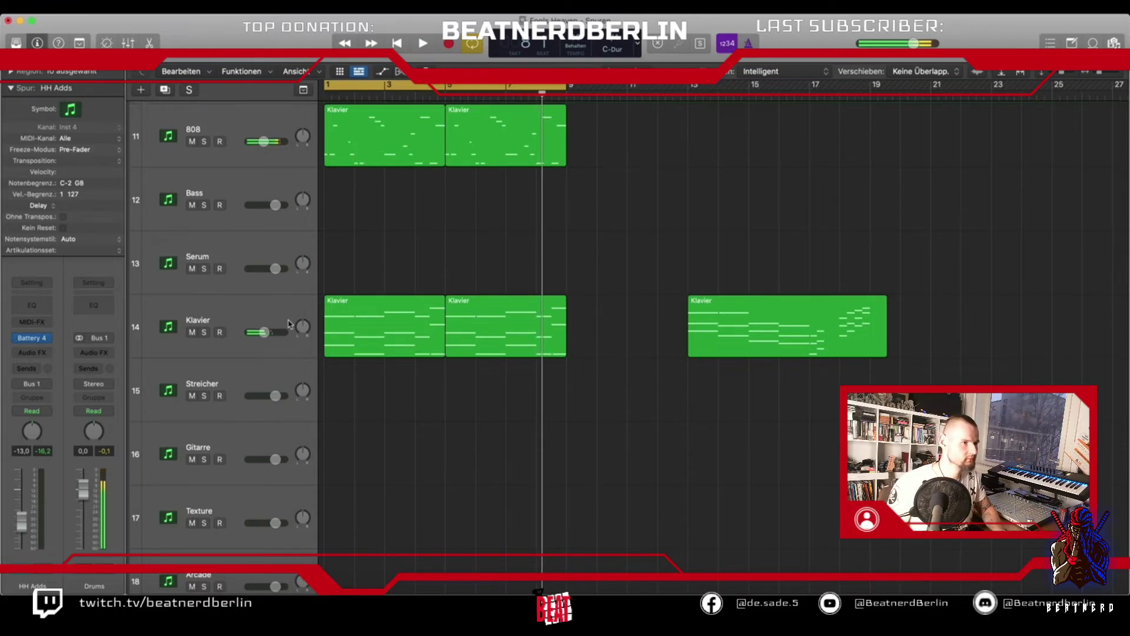
pyautogui.click(247, 314)
pyautogui.click(49, 354)
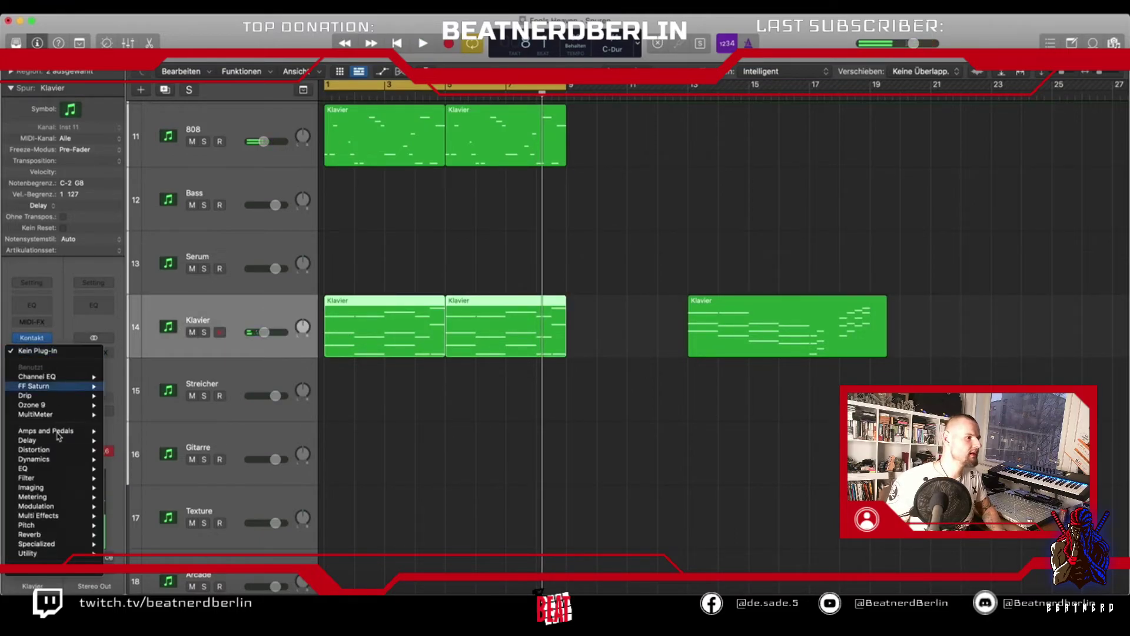
pyautogui.moveTo(69, 574)
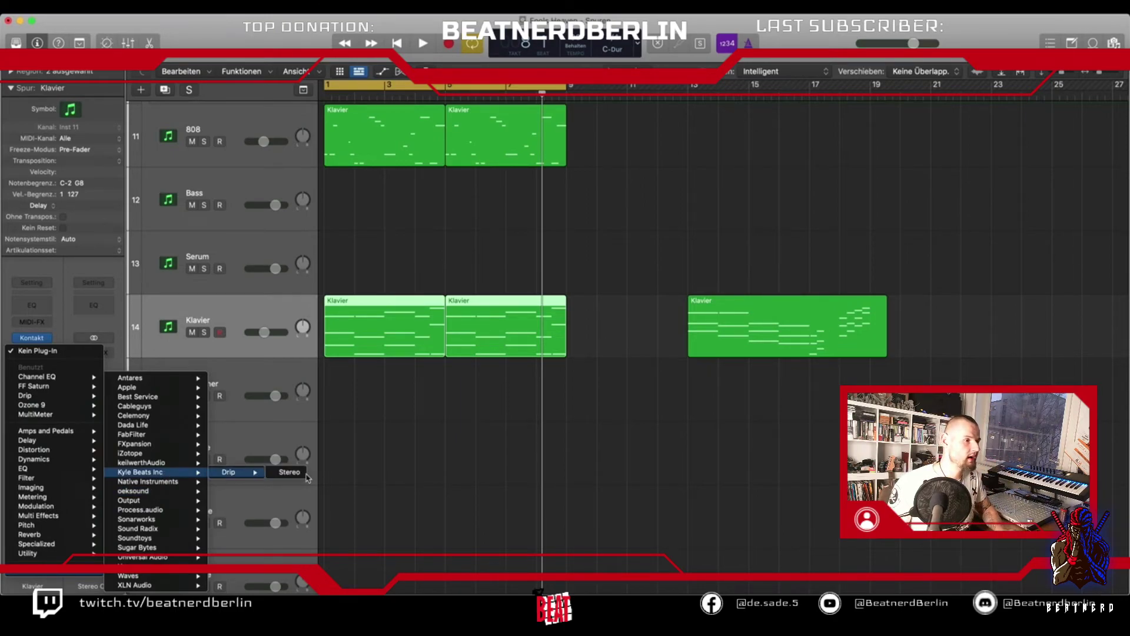
pyautogui.click(291, 473)
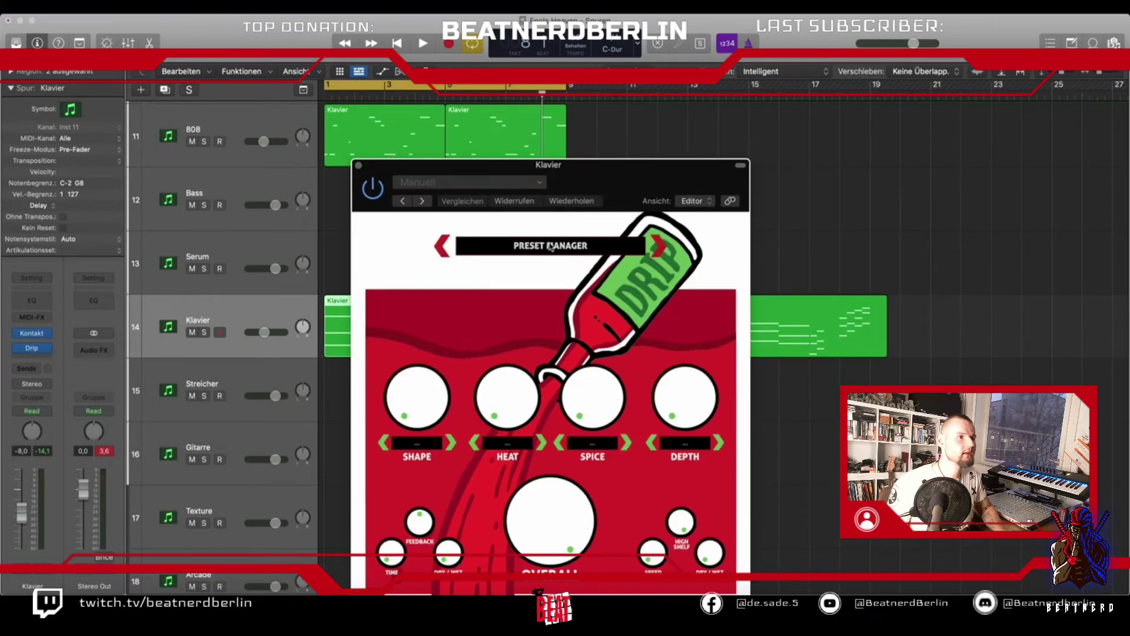
pyautogui.click(551, 246)
pyautogui.click(551, 442)
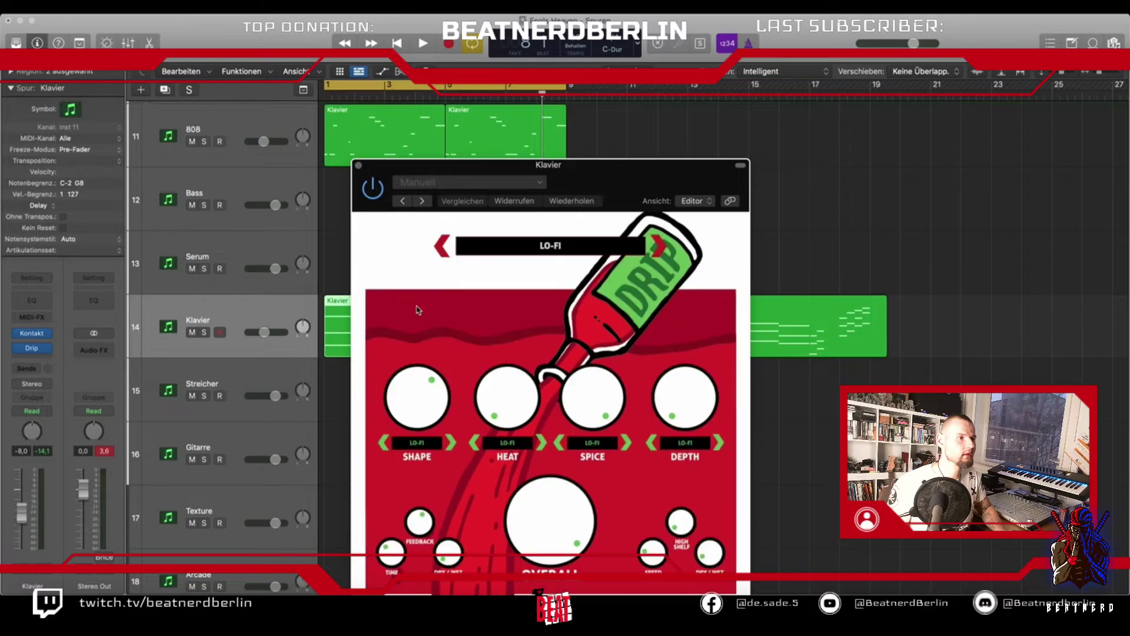
pyautogui.click(359, 165)
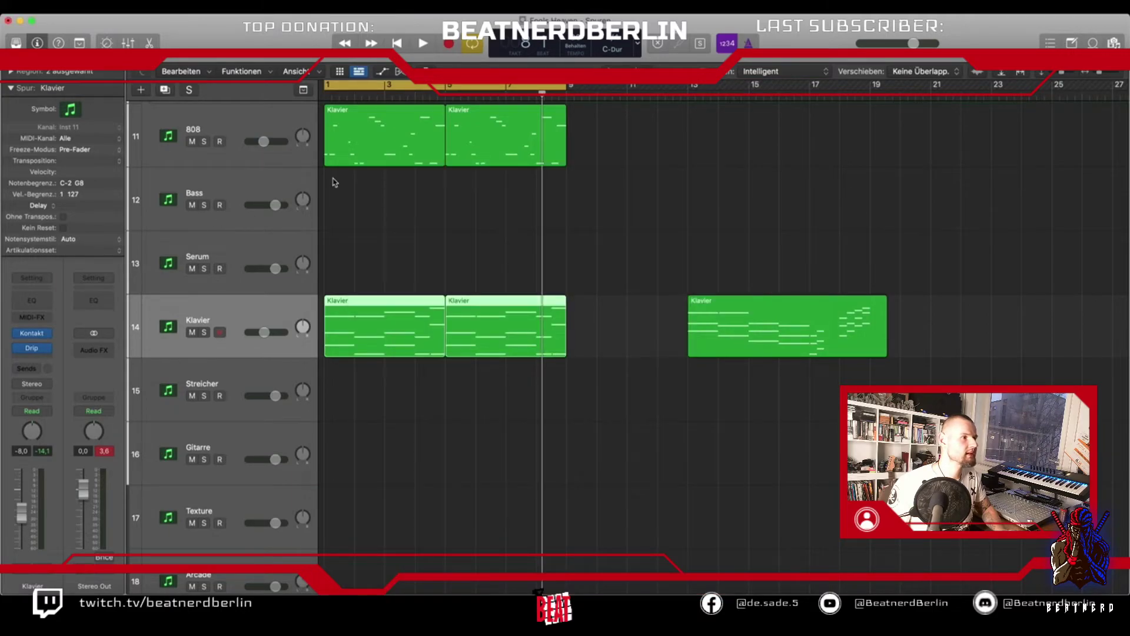
# Add a Channel EQ to Klavier with a low cut around 420 Hz, a +1.5 dB boost at 3080 Hz and the high cut enabled.
pyautogui.click(44, 302)
pyautogui.moveTo(391, 306); pyautogui.dragTo(634, 310)
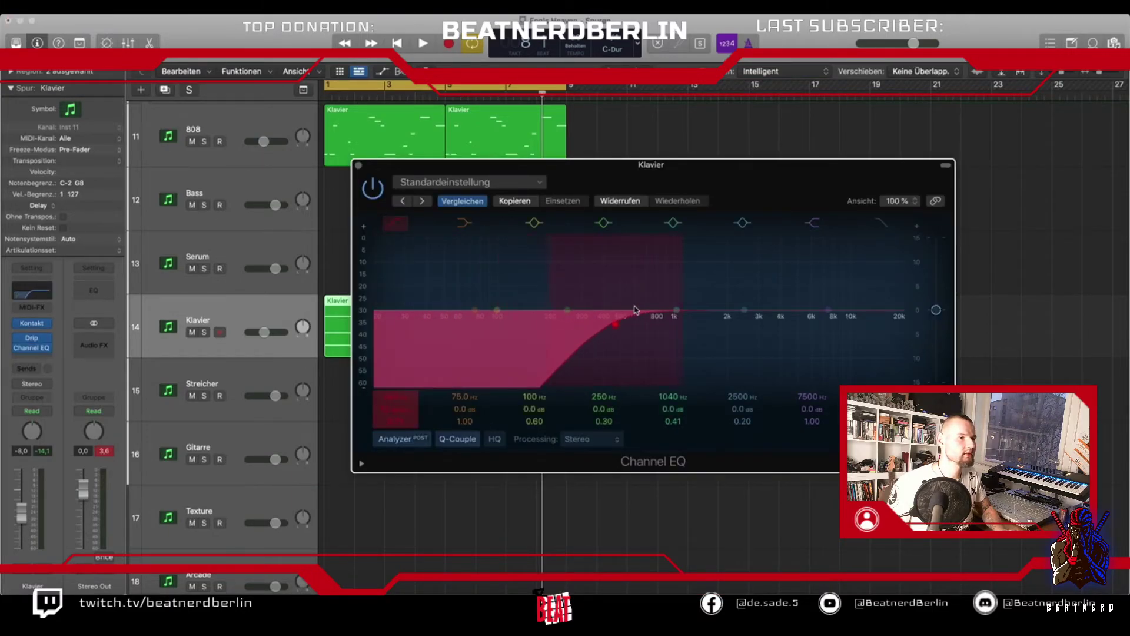
pyautogui.moveTo(743, 310); pyautogui.dragTo(736, 302)
pyautogui.moveTo(742, 421); pyautogui.dragTo(739, 414)
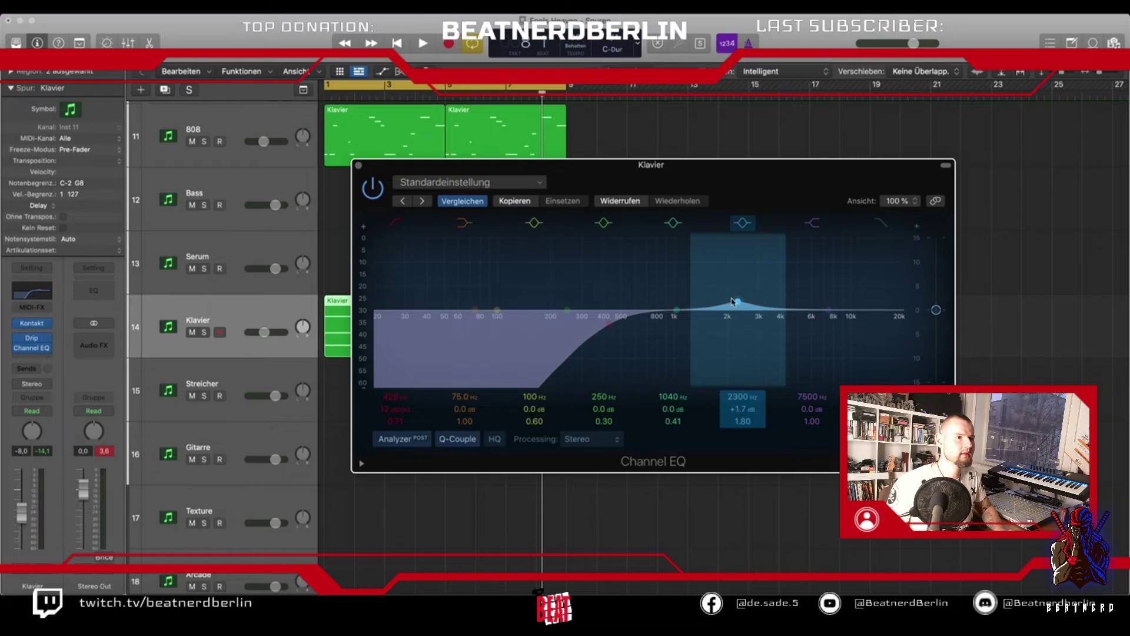
pyautogui.moveTo(739, 303); pyautogui.dragTo(760, 303)
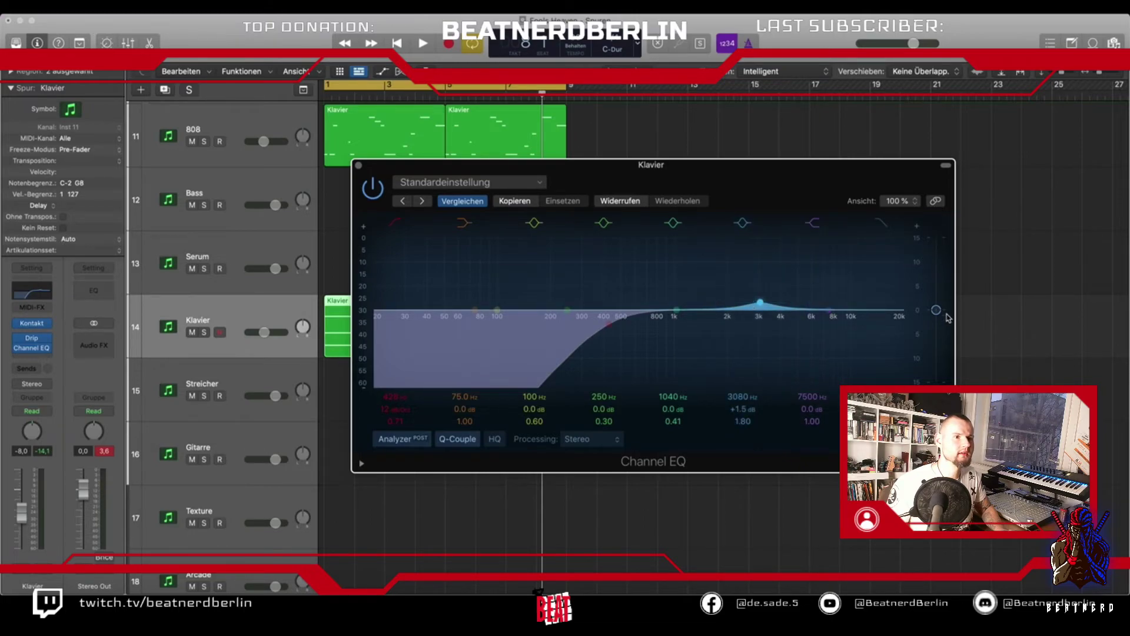
pyautogui.click(903, 288)
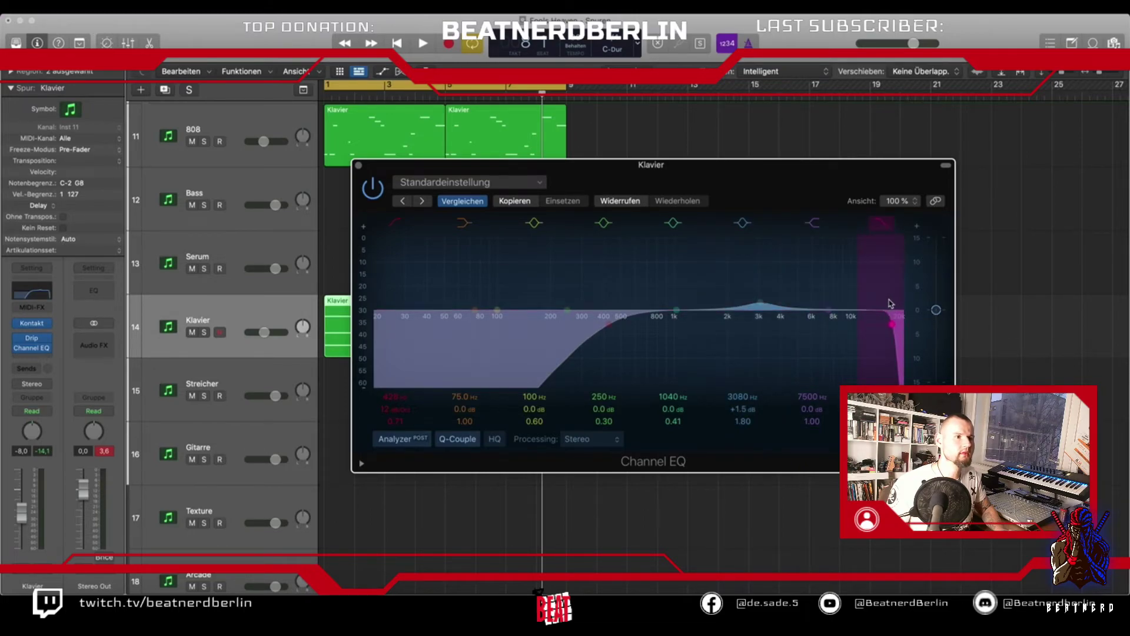
pyautogui.click(360, 165)
# Play back the arrangement with the processed Klavier and look over the drum, 808 and audio tracks.
pyautogui.press('space')
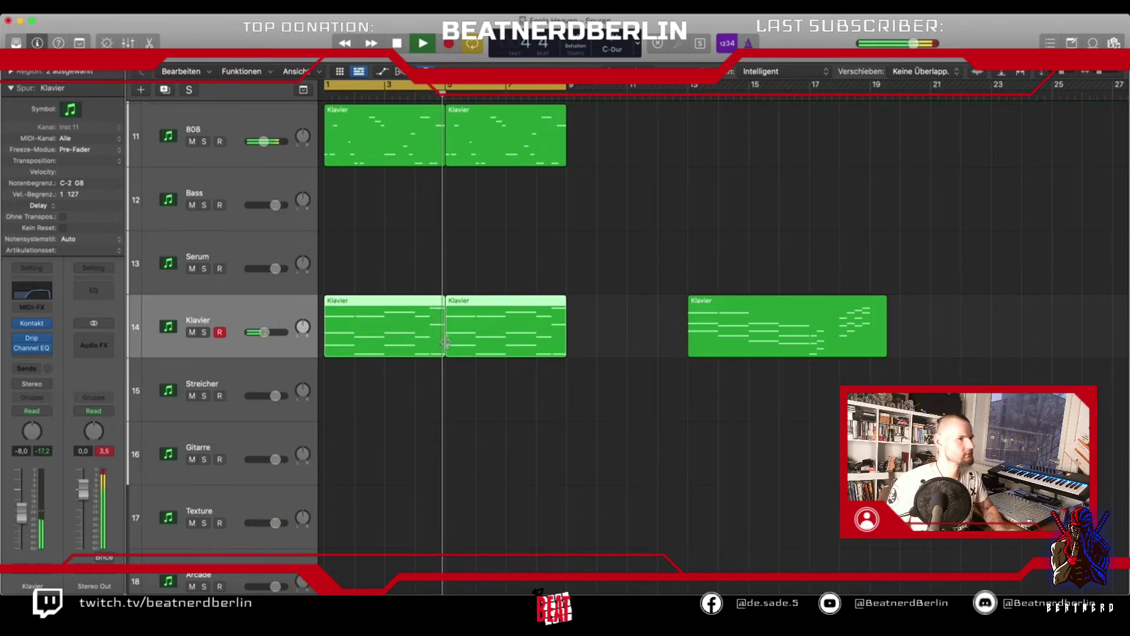
pyautogui.scroll(3, 445, 342)
pyautogui.scroll(4, 446, 342)
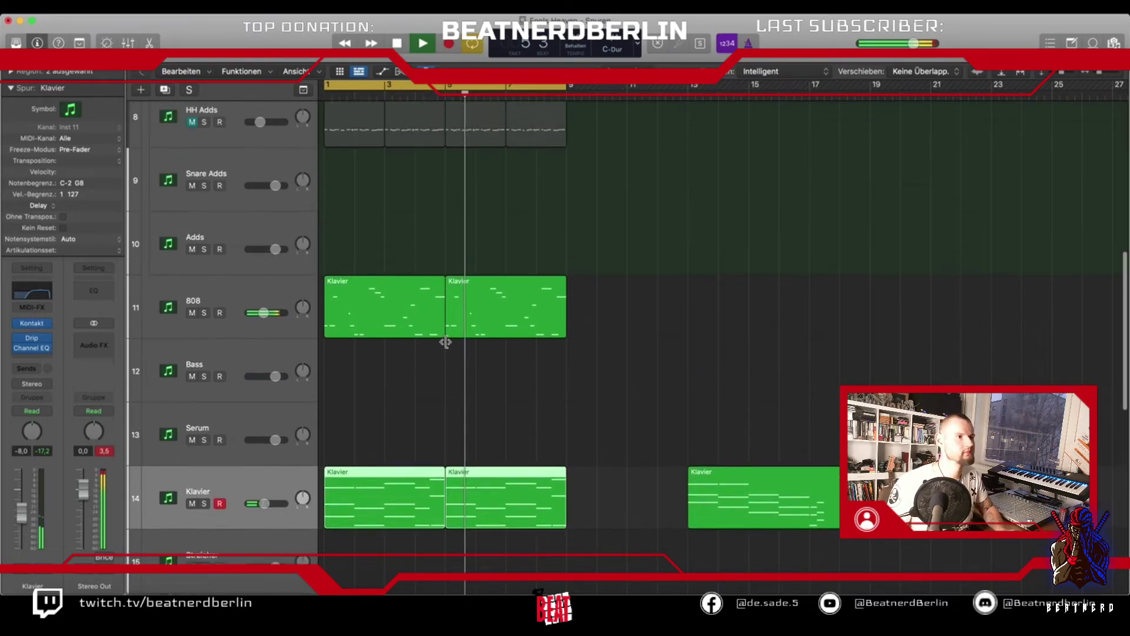
pyautogui.scroll(-3, 445, 366)
pyautogui.scroll(8, 446, 365)
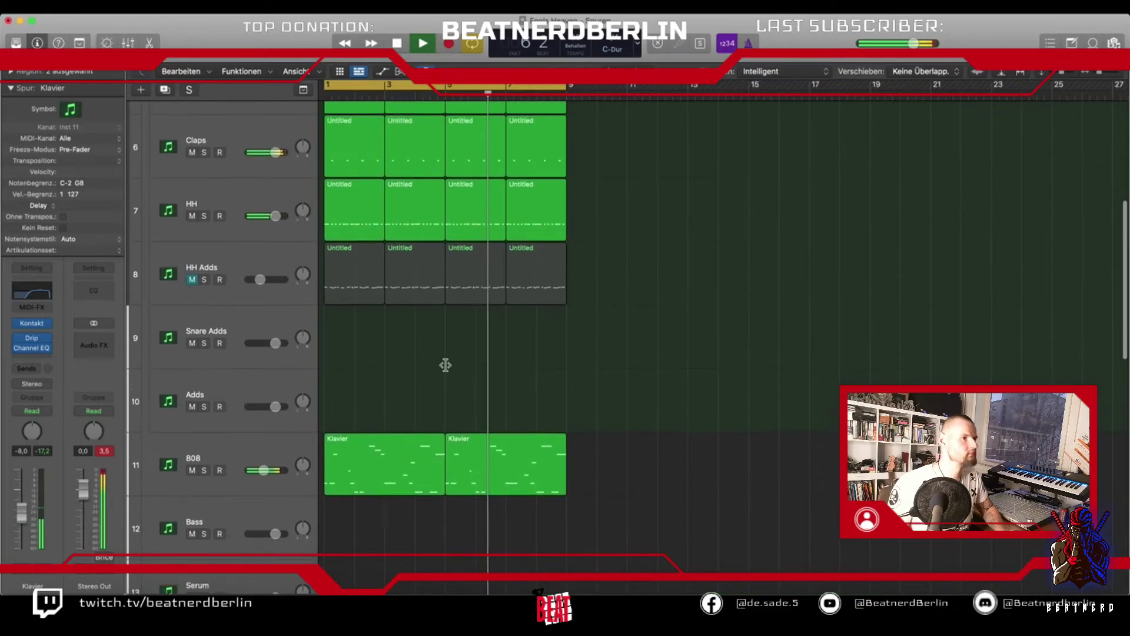
pyautogui.press('super+Right')
pyautogui.scroll(-20, 446, 366)
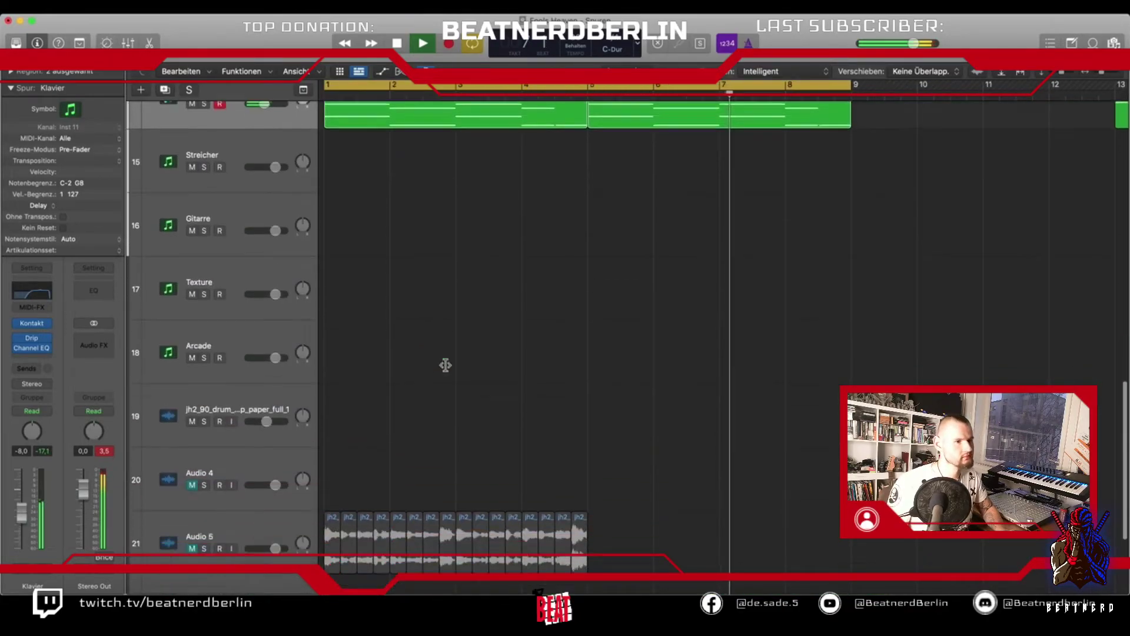
pyautogui.press('space')
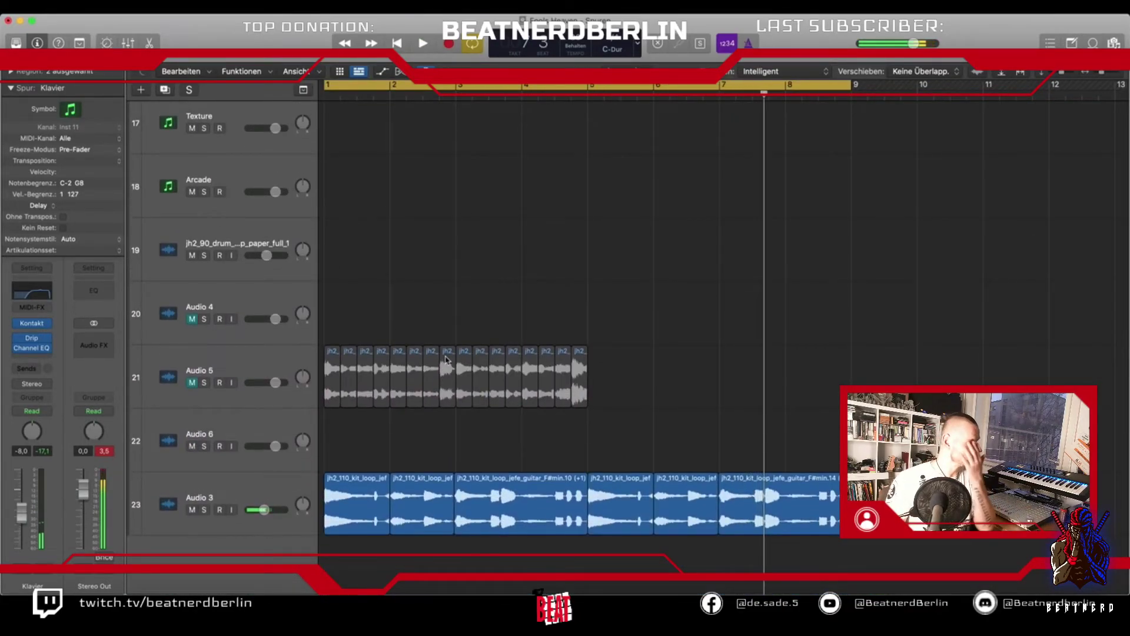
# Move the chopped loop slices from Audio 5 to a muted Audio 6, and bring the slice at bar 2 back to an unmuted Audio 5.
pyautogui.moveTo(613, 371); pyautogui.dragTo(338, 439)
pyautogui.click(194, 446)
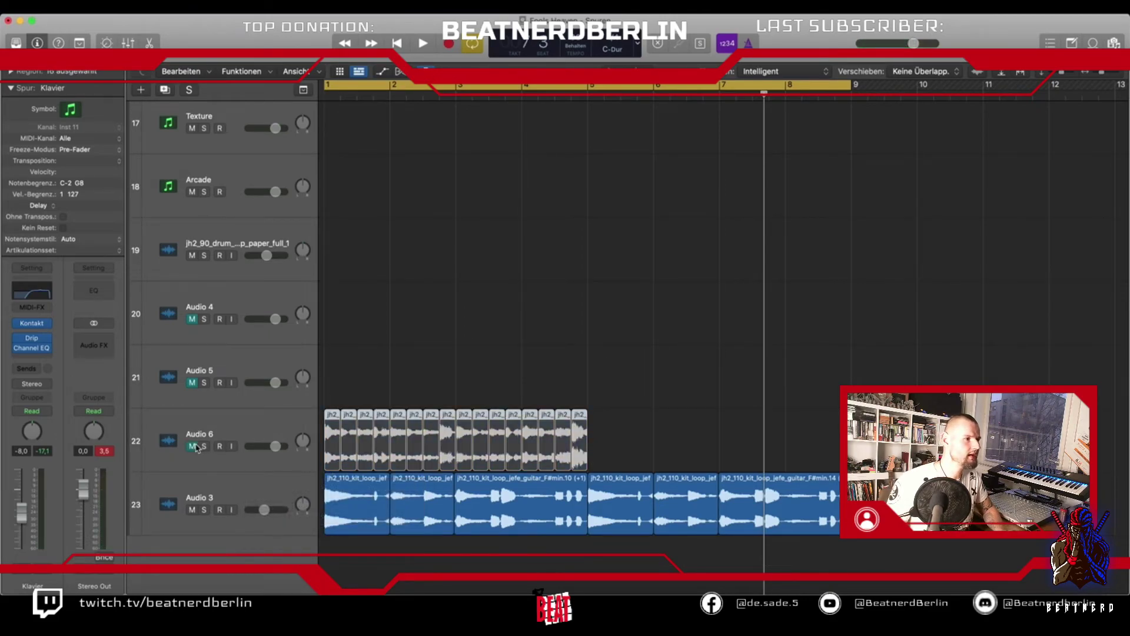
pyautogui.click(200, 372)
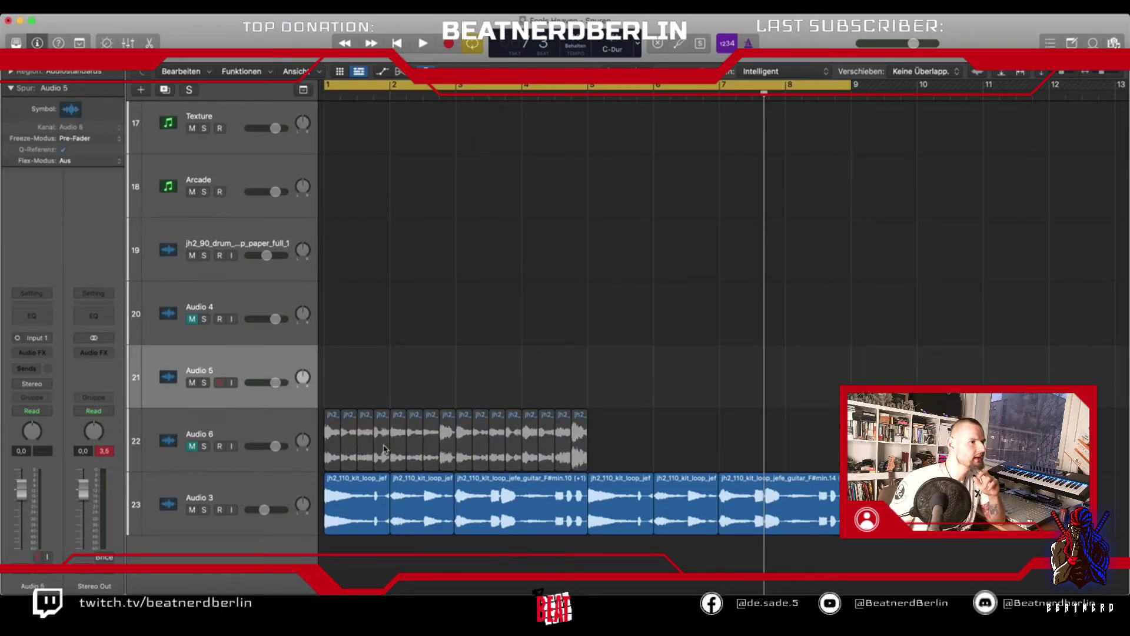
pyautogui.moveTo(399, 444); pyautogui.dragTo(401, 400)
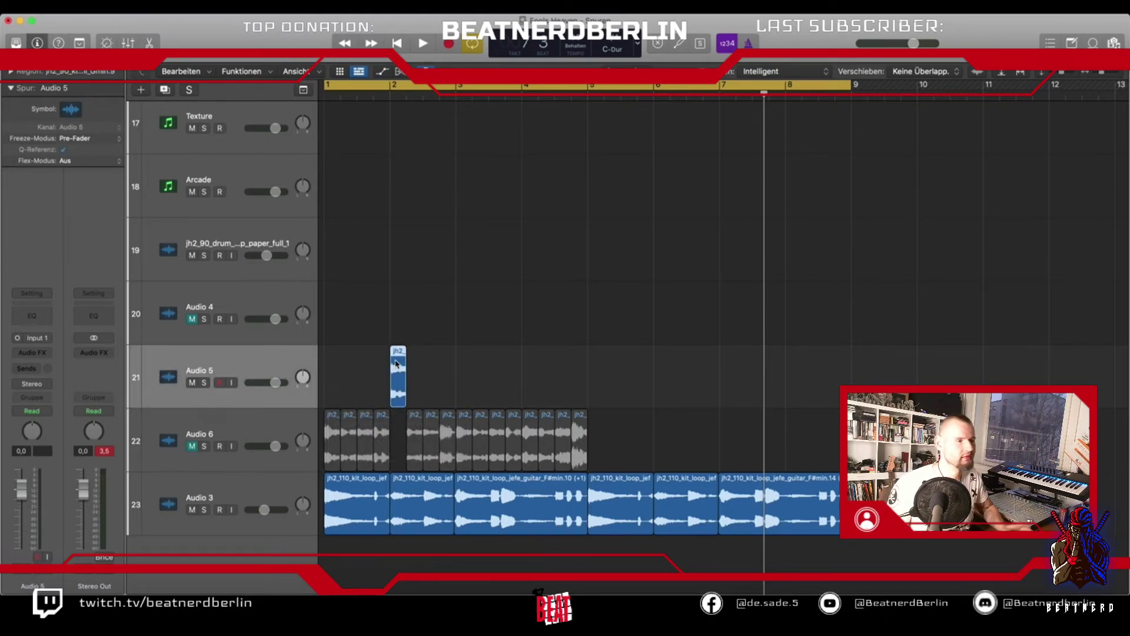
# Try the slice from bar 2 slightly later in the bar on Audio 5, play it, and return it to its place on Audio 6.
pyautogui.moveTo(399, 366); pyautogui.dragTo(419, 366)
pyautogui.press('space')
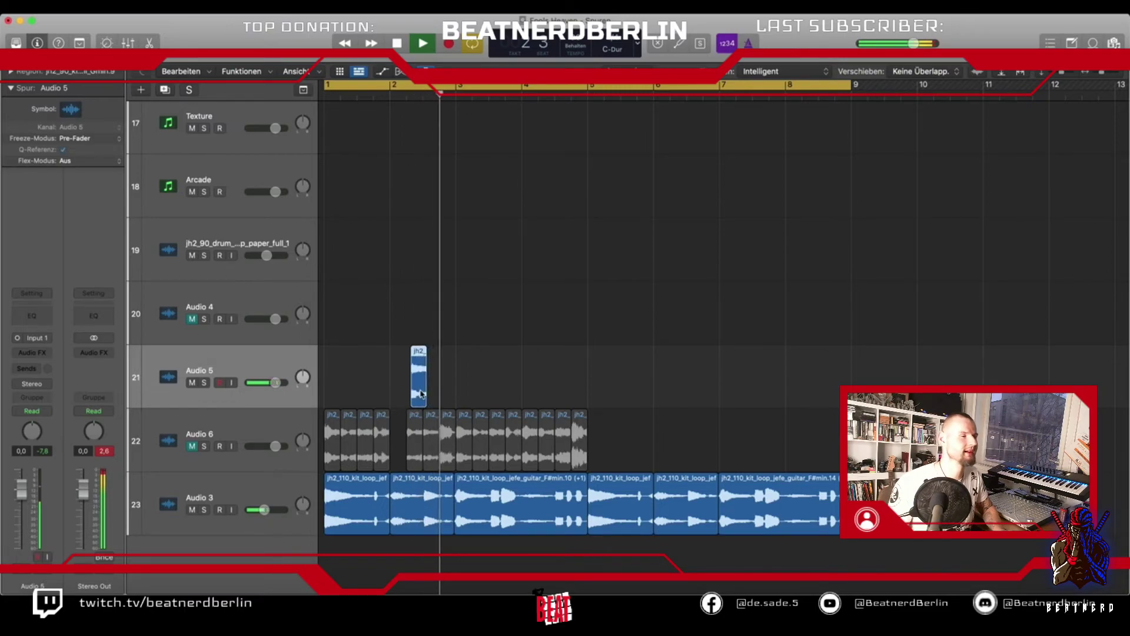
pyautogui.press('space')
pyautogui.moveTo(423, 389); pyautogui.dragTo(402, 439)
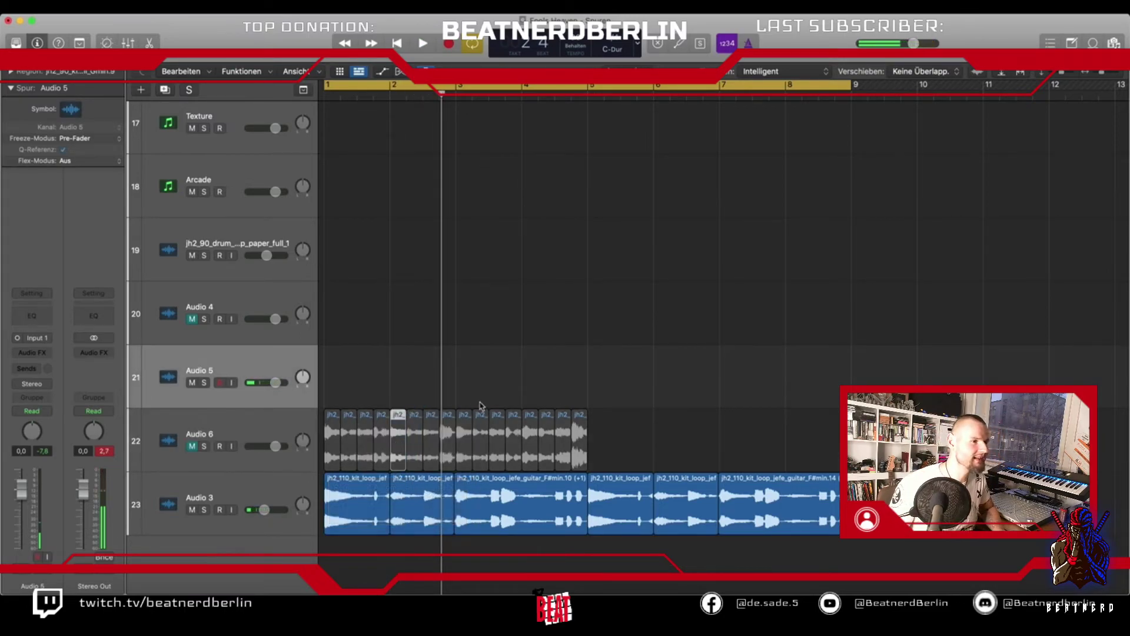
# Place the Audio 6 slice from beat 2 of bar 3 on Audio 5 at beat 4 of bar 2, audition it, and copy it to beat 4 of bars 1, 3 and 4.
pyautogui.moveTo(480, 437); pyautogui.dragTo(462, 382)
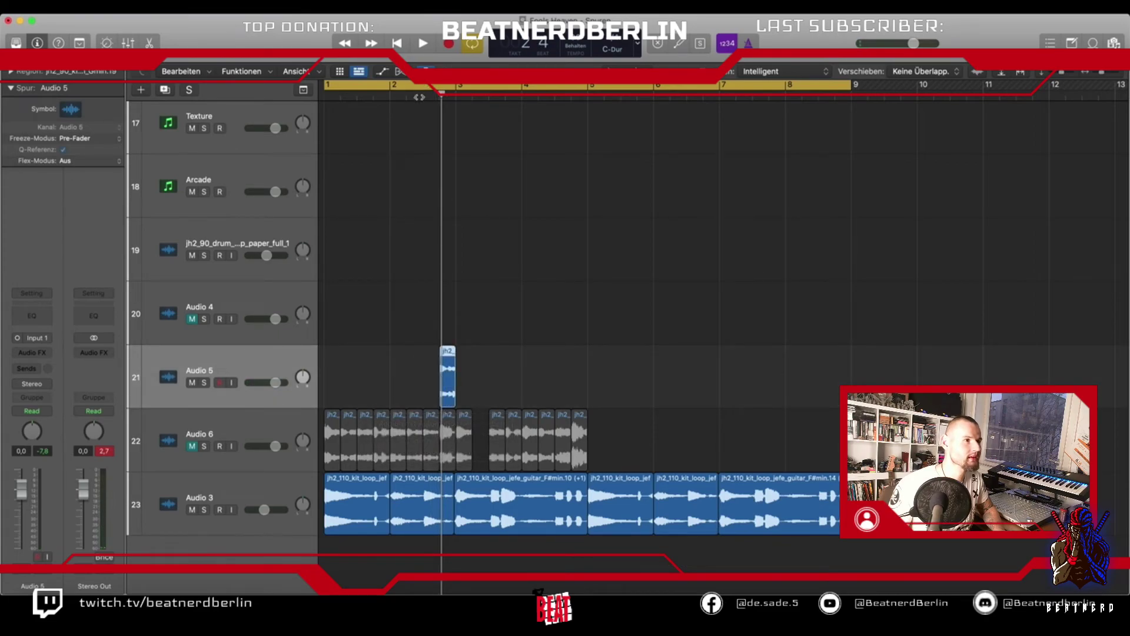
pyautogui.press('space')
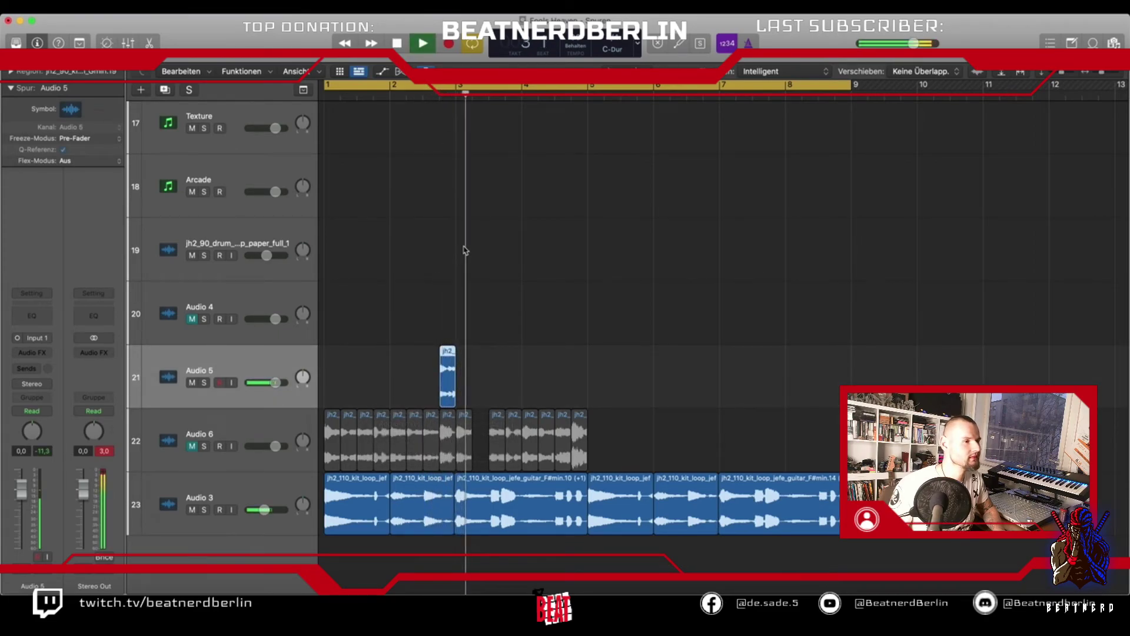
pyautogui.press('space')
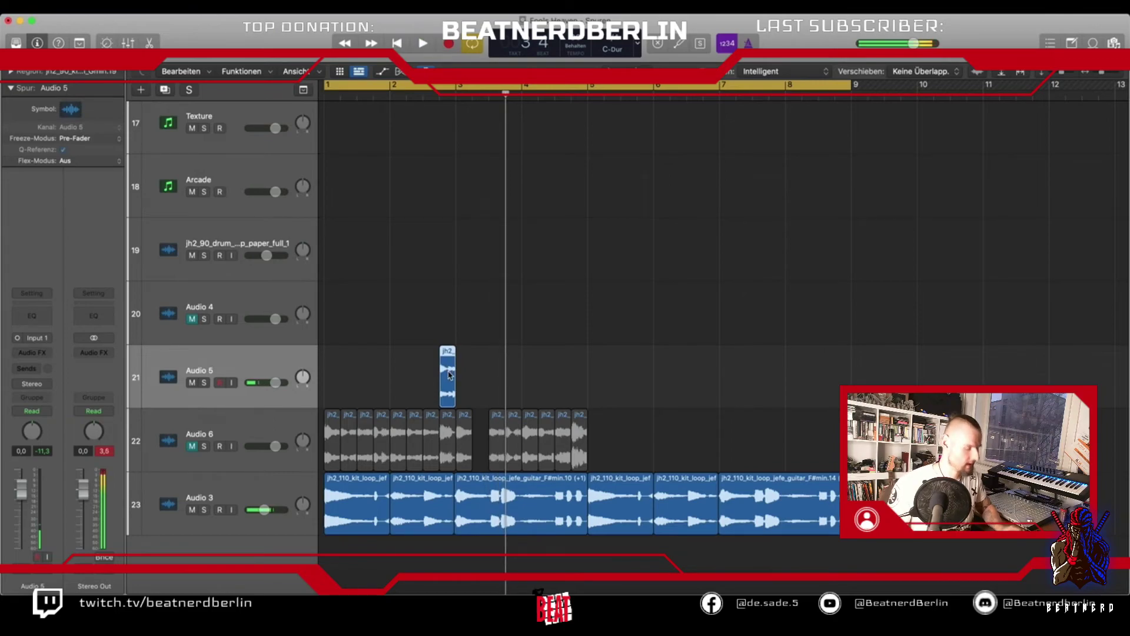
pyautogui.keyDown('alt'); pyautogui.moveTo(449, 375); pyautogui.dragTo(580, 378); pyautogui.keyUp('alt')
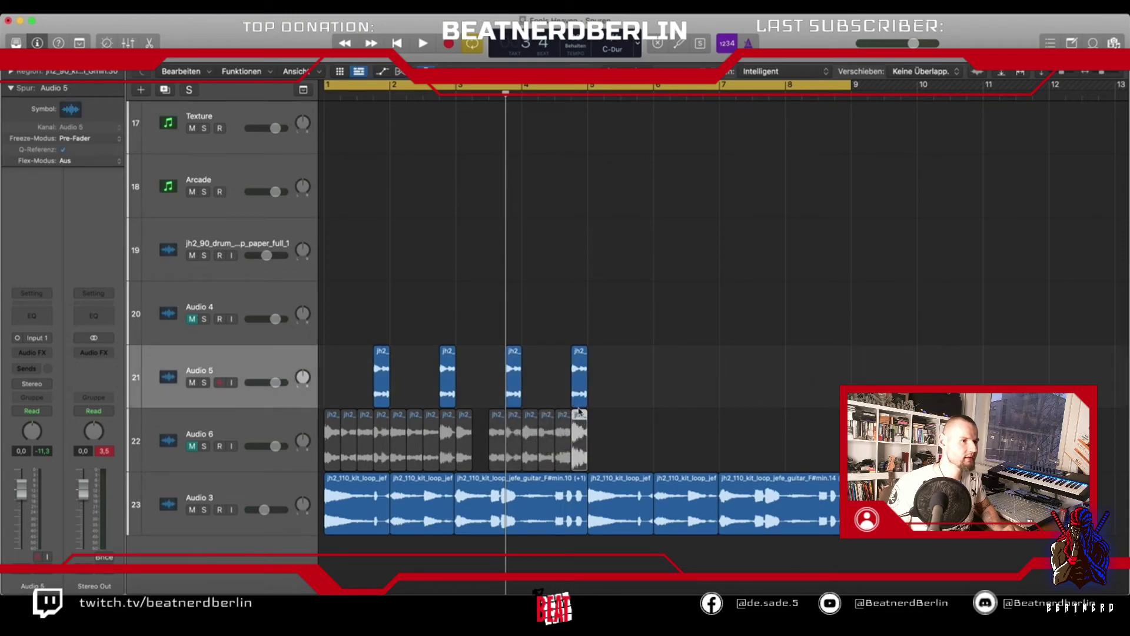
# Replace the slice at the end of bar 4 on Audio 5 with the last slice from Audio 6 and play it back.
pyautogui.moveTo(577, 430); pyautogui.dragTo(579, 366)
pyautogui.press('space')
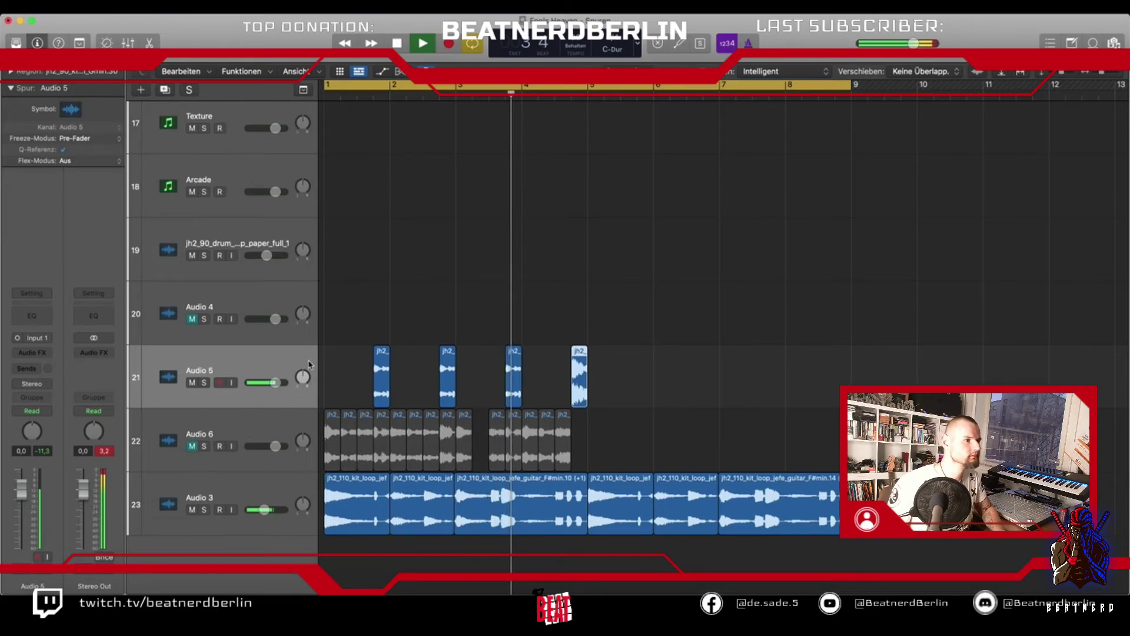
pyautogui.press('space')
# Add a Channel EQ to Audio 5 with a low cut around 300 Hz, and shorten the cycle range to bars 1 to 4.
pyautogui.click(25, 320)
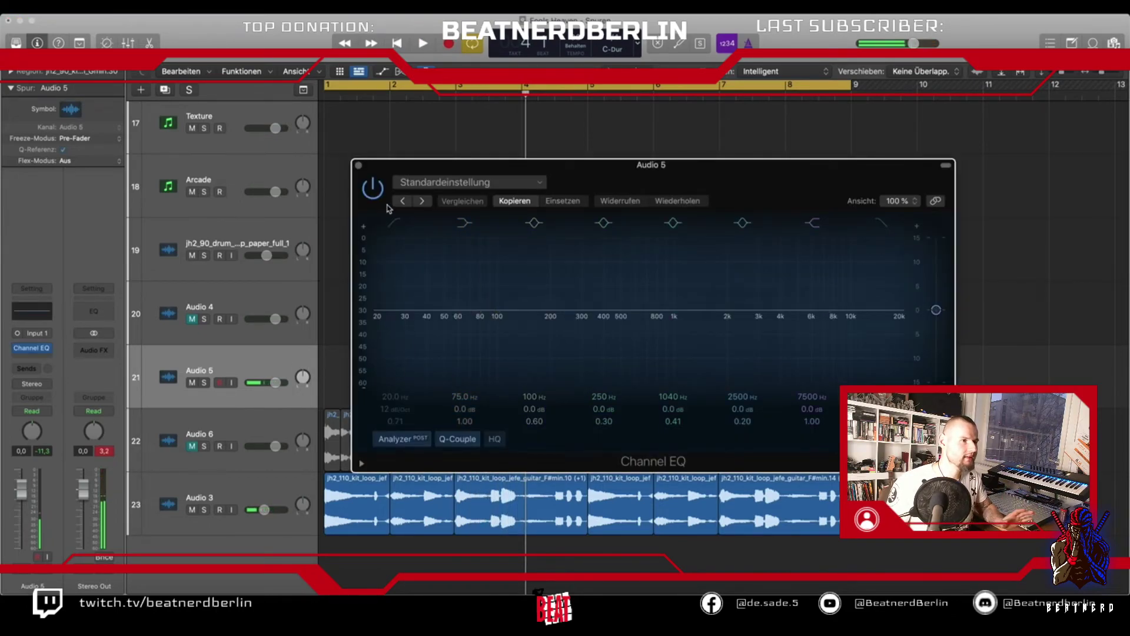
pyautogui.click(394, 222)
pyautogui.moveTo(380, 312); pyautogui.dragTo(600, 326)
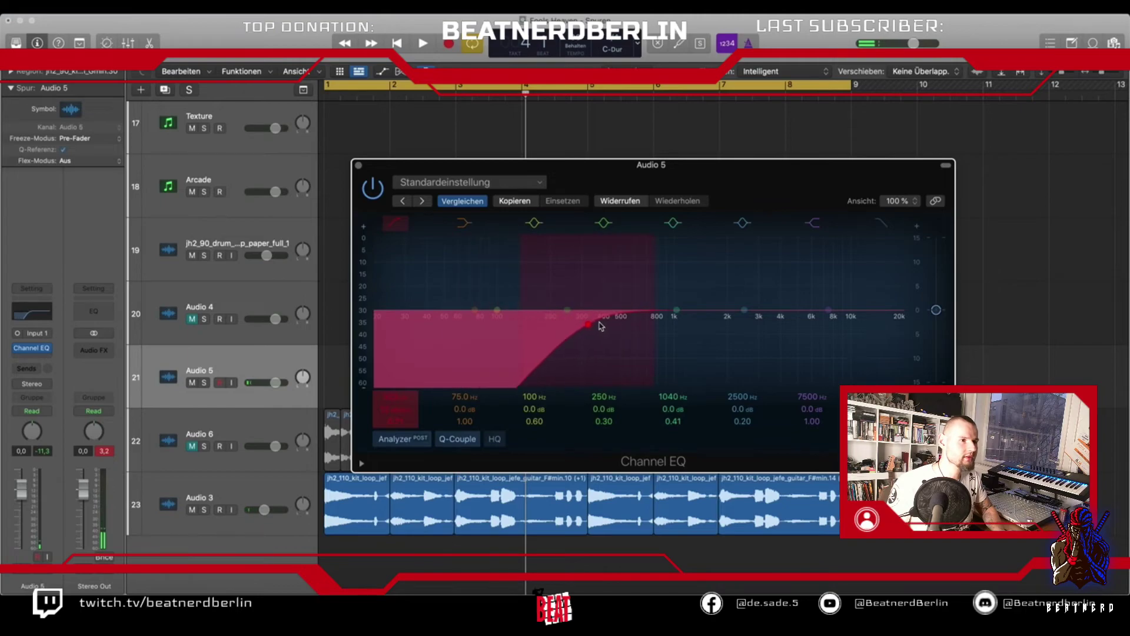
pyautogui.click(359, 166)
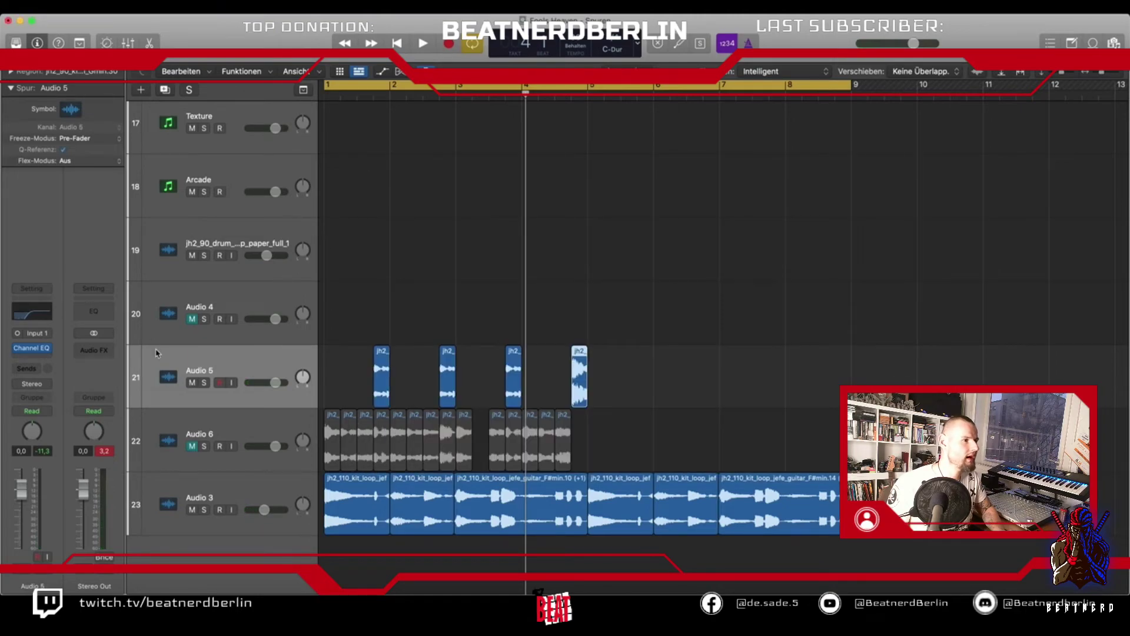
pyautogui.moveTo(850, 90); pyautogui.dragTo(587, 89)
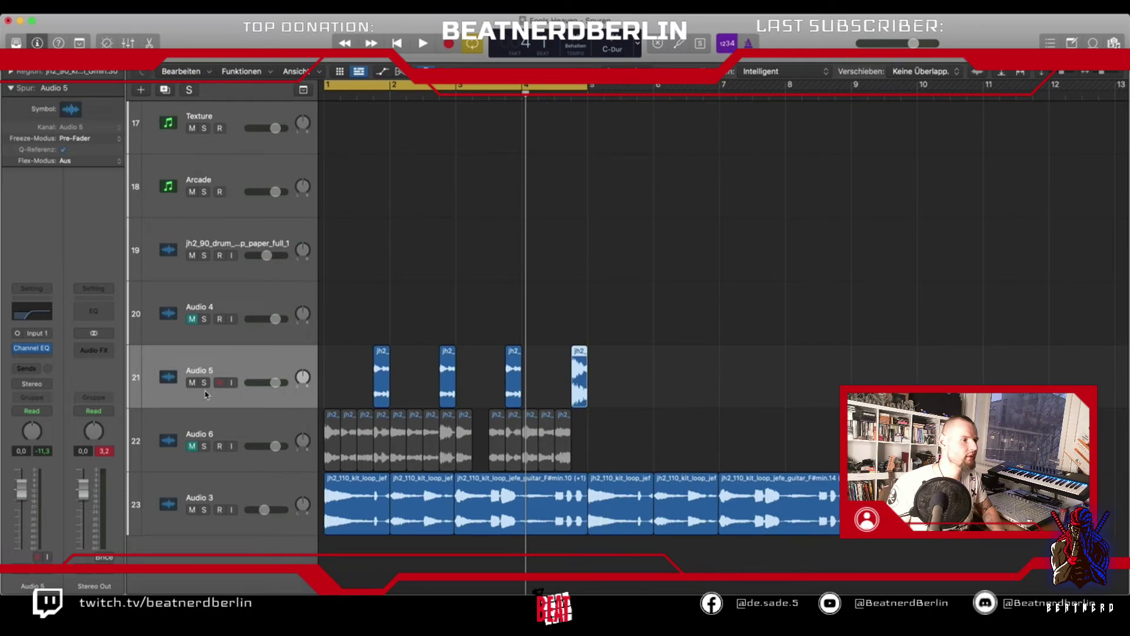
# Insert the mono Waves J37 tape plug-in on Audio 5 and load its Old Tape Delay (Stereo) preset.
pyautogui.click(34, 358)
pyautogui.moveTo(49, 564)
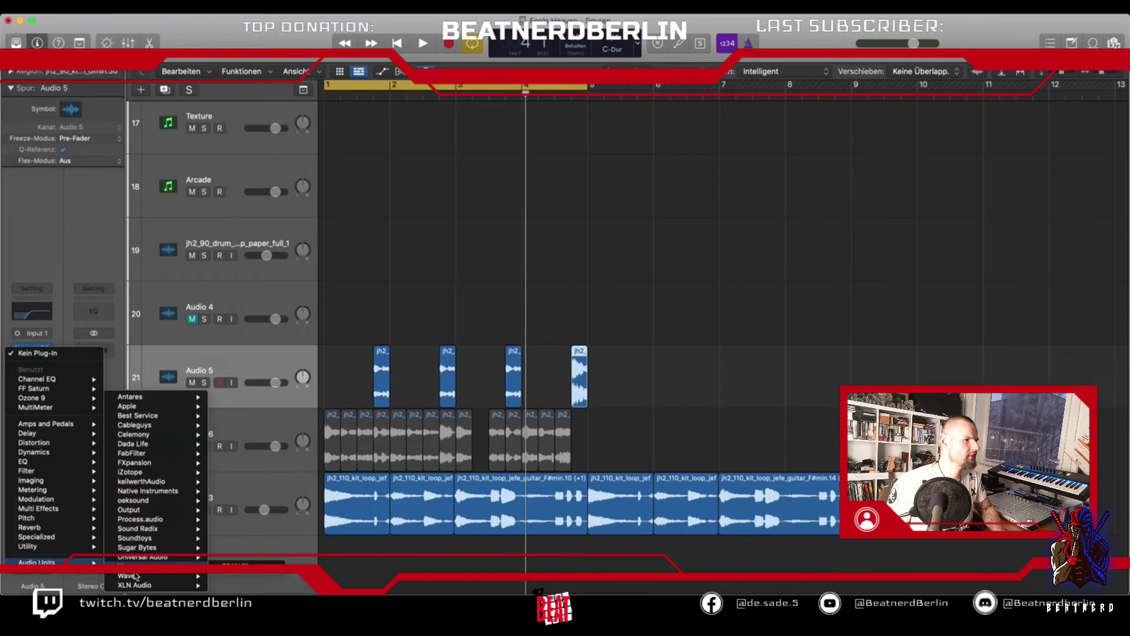
pyautogui.moveTo(135, 576)
pyautogui.scroll(-5, 268, 513)
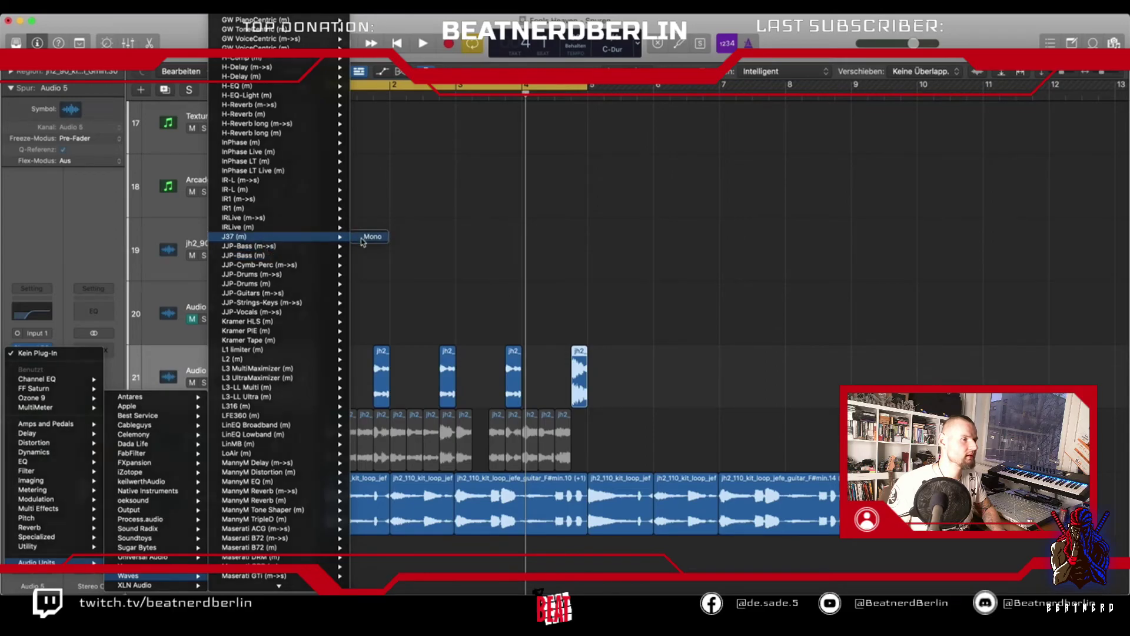
pyautogui.click(371, 237)
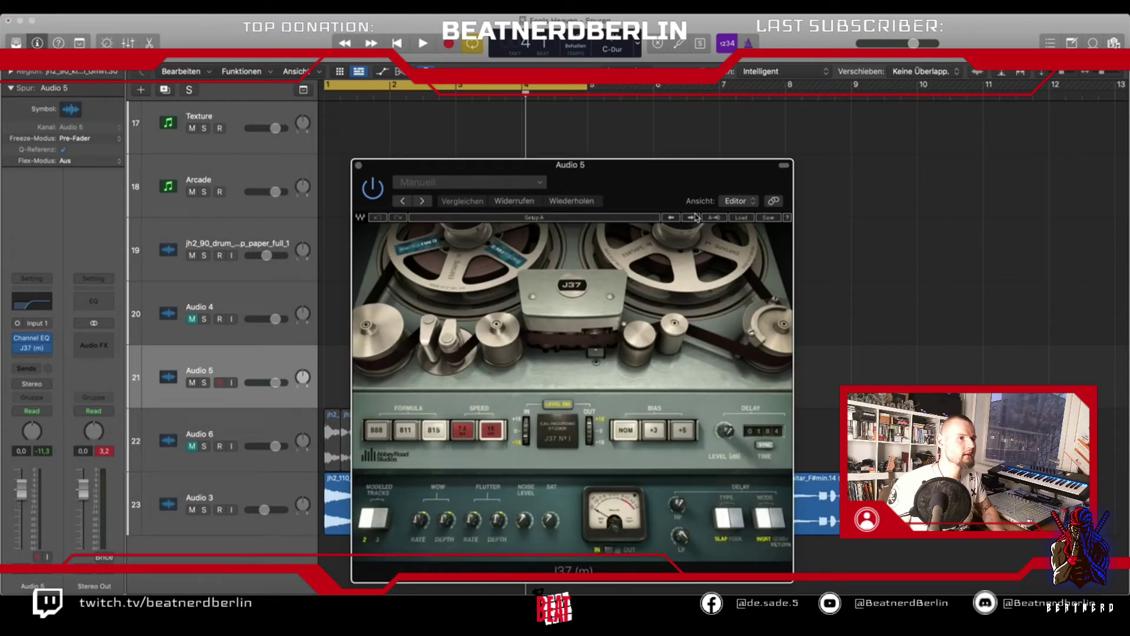
pyautogui.click(692, 220)
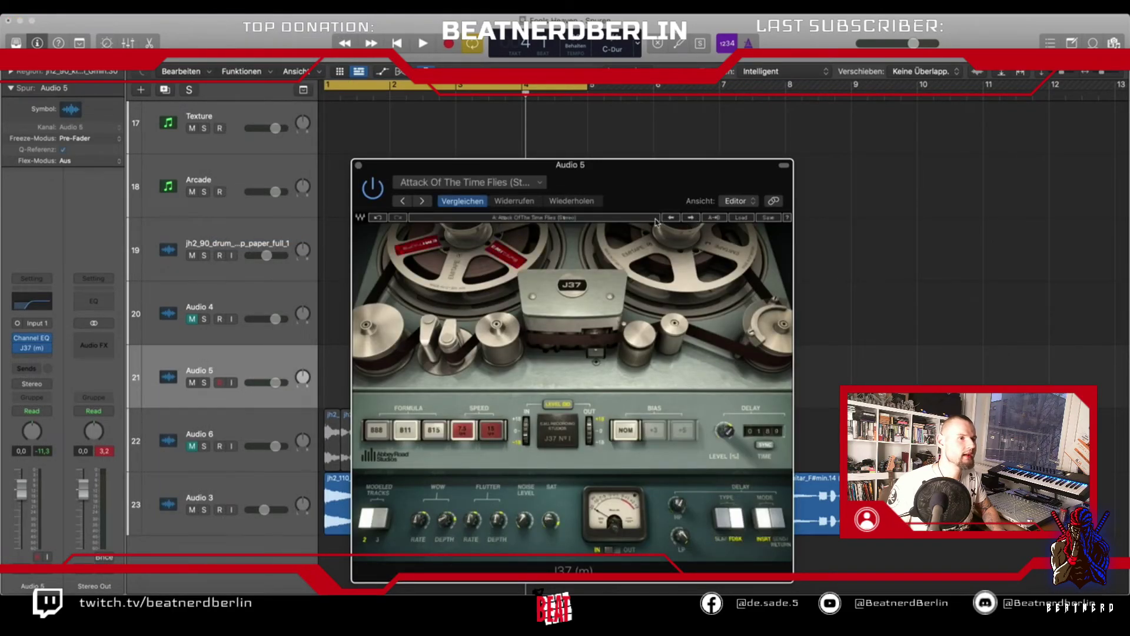
pyautogui.click(692, 220)
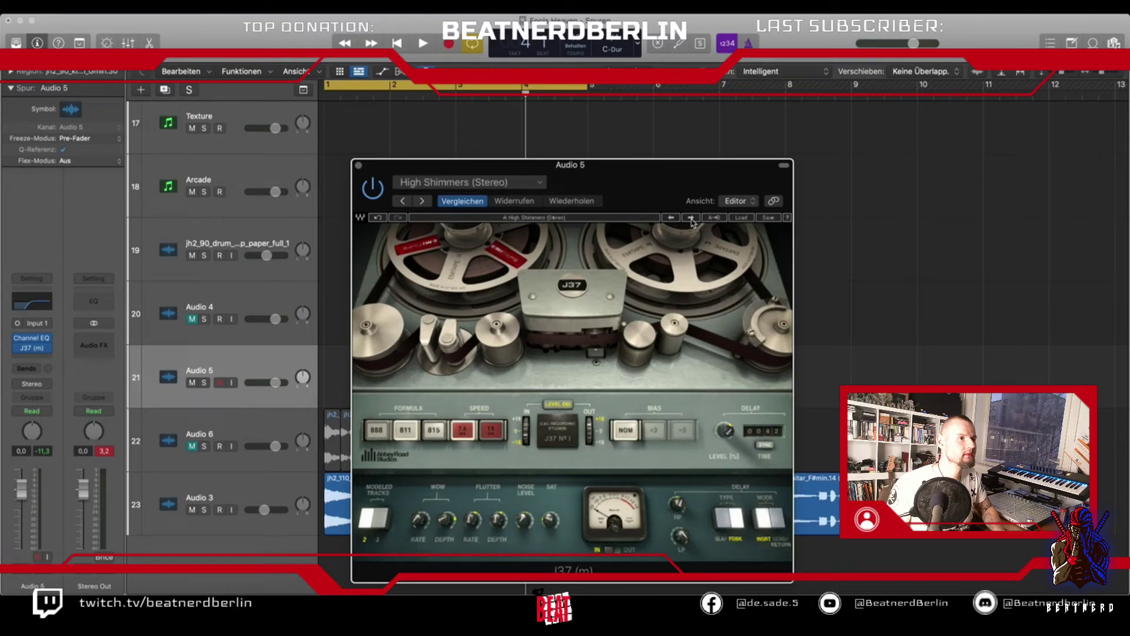
pyautogui.click(691, 220)
pyautogui.click(692, 220)
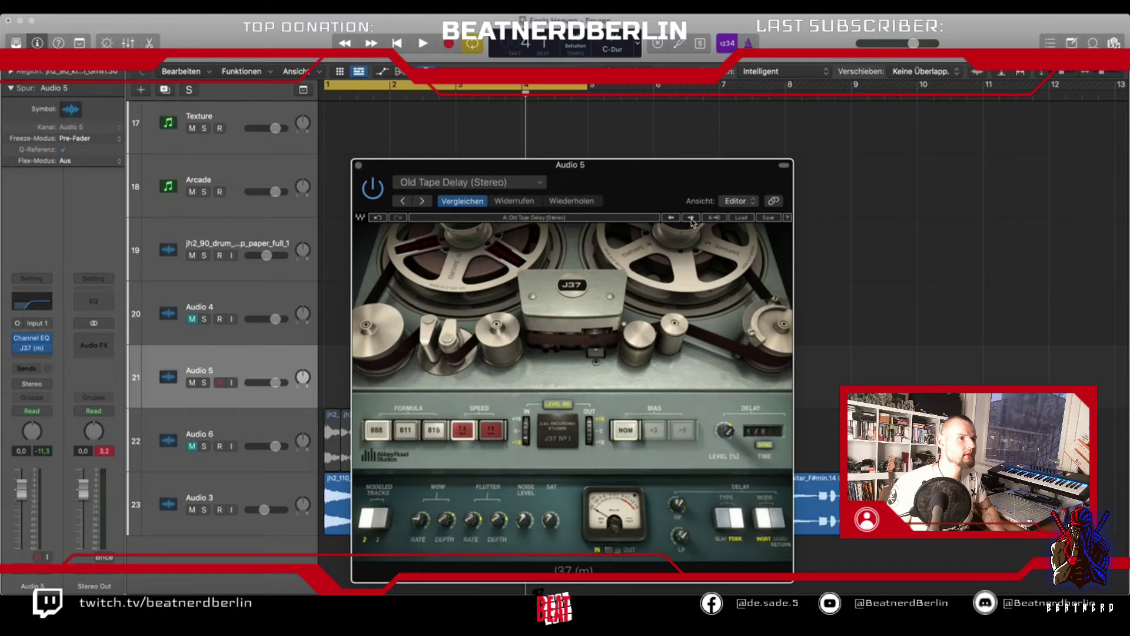
# Play back the loop with the J37 window closed and lower Audio 5's volume to -8.6 dB.
pyautogui.press('space')
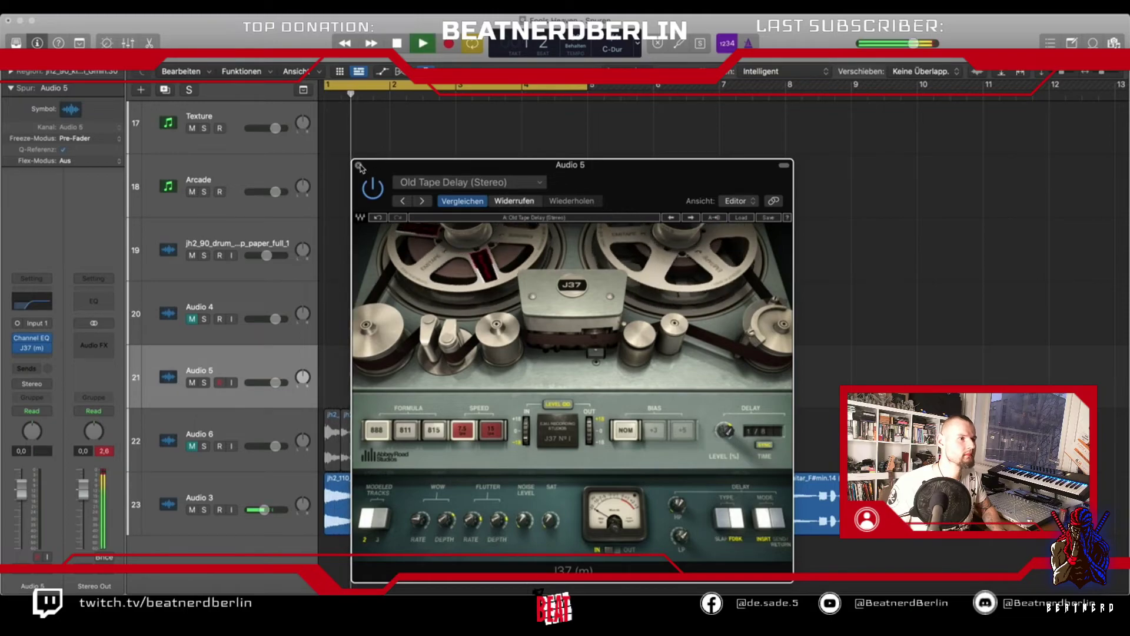
pyautogui.click(359, 166)
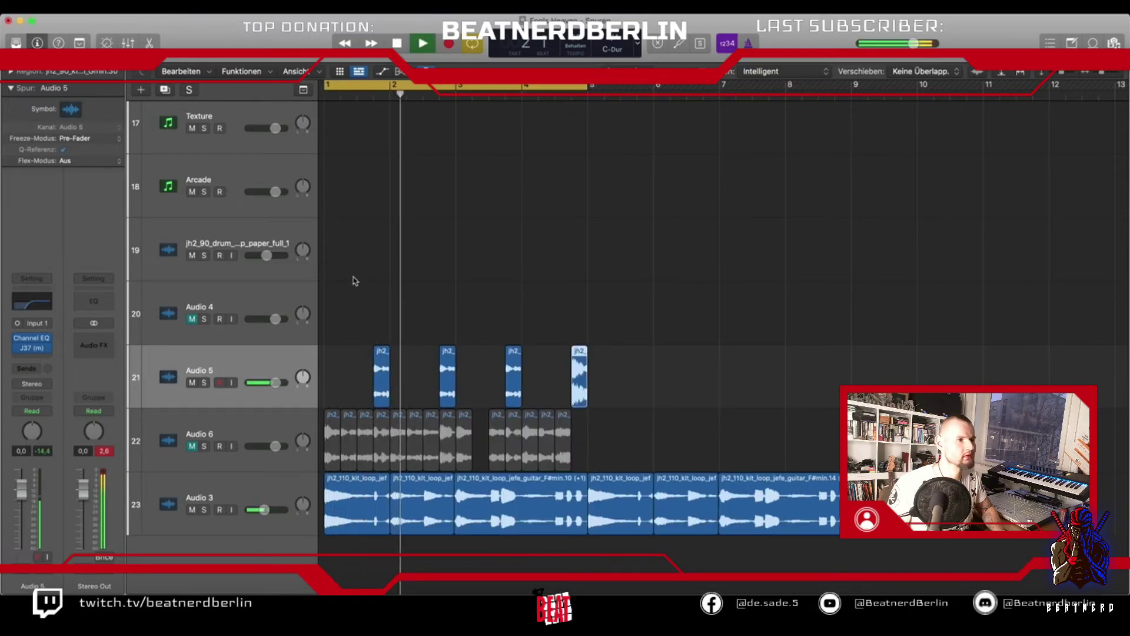
pyautogui.moveTo(275, 383); pyautogui.dragTo(259, 387)
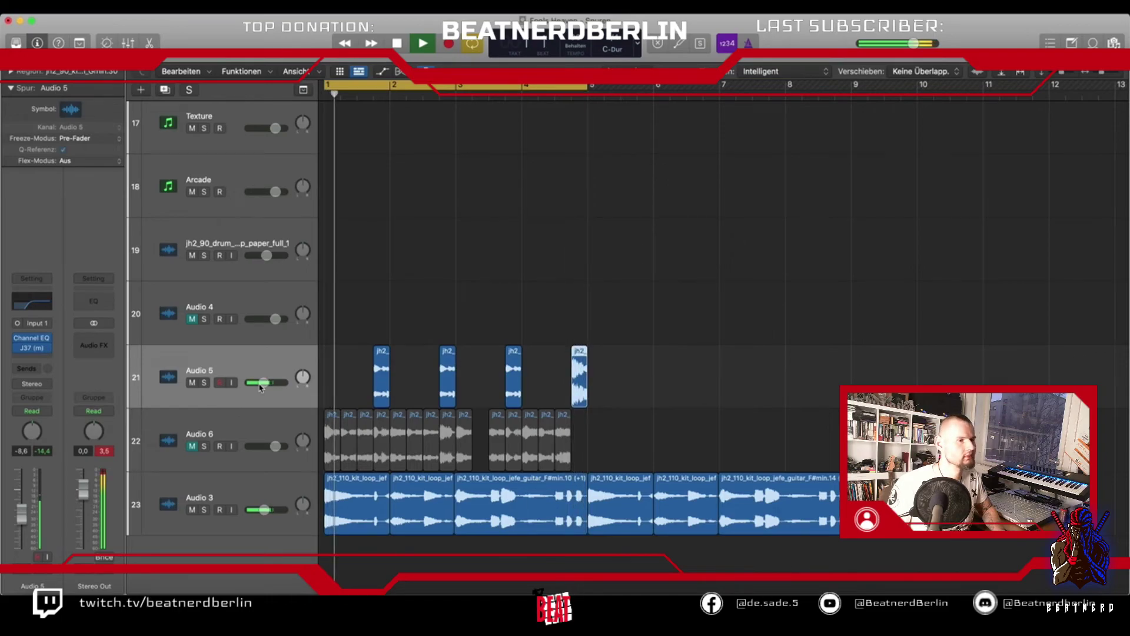
pyautogui.press('space')
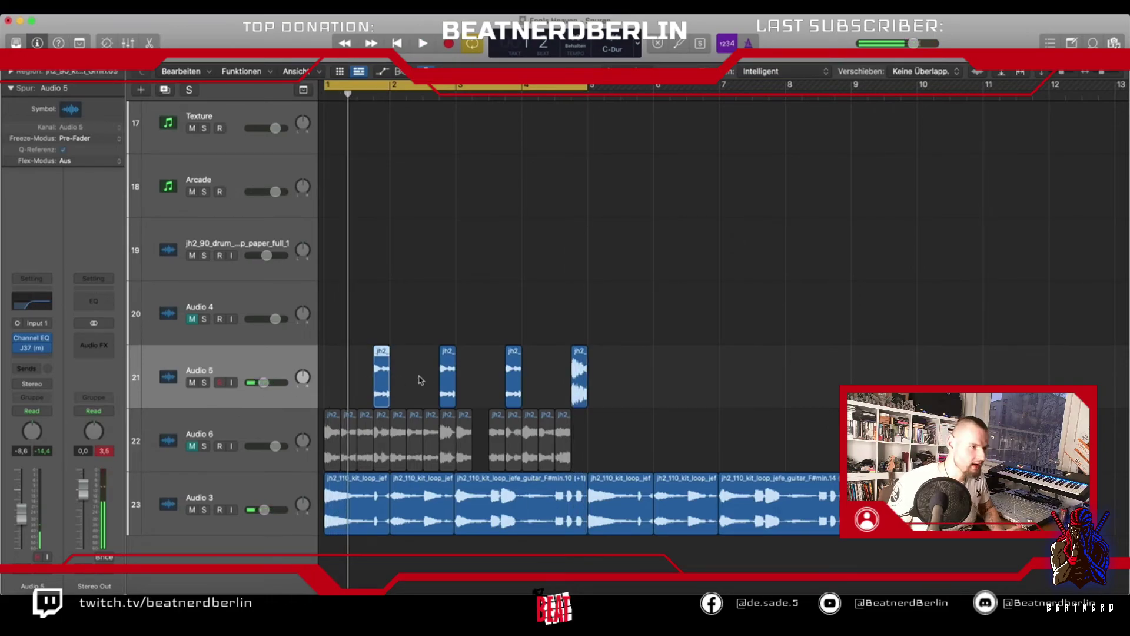
# Delete the first three slices on Audio 5 and try the Audio 6 slice from the start of bar 3 at the end of bar 1.
pyautogui.moveTo(370, 375); pyautogui.dragTo(494, 376)
pyautogui.press('BackSpace')
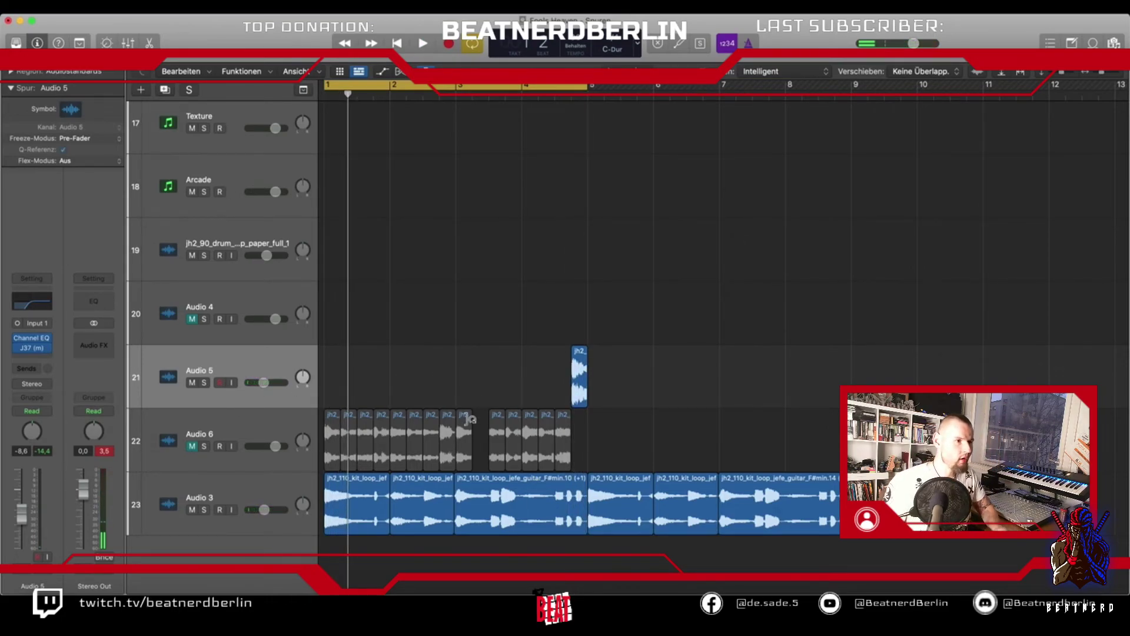
pyautogui.moveTo(461, 434); pyautogui.dragTo(381, 404)
pyautogui.press('space')
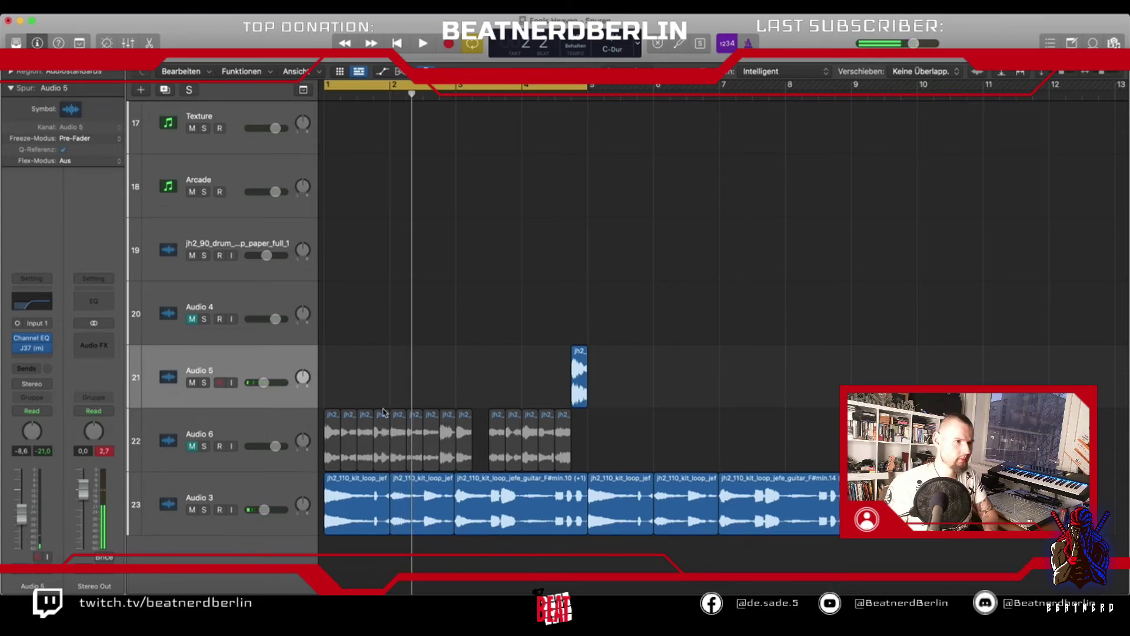
# Move the Audio 6 slice at beat 4 of bar 1 straight up to Audio 5, audition it, and copy it to beat 4 of bars 2 and 3.
pyautogui.moveTo(381, 419); pyautogui.dragTo(382, 355)
pyautogui.press('space')
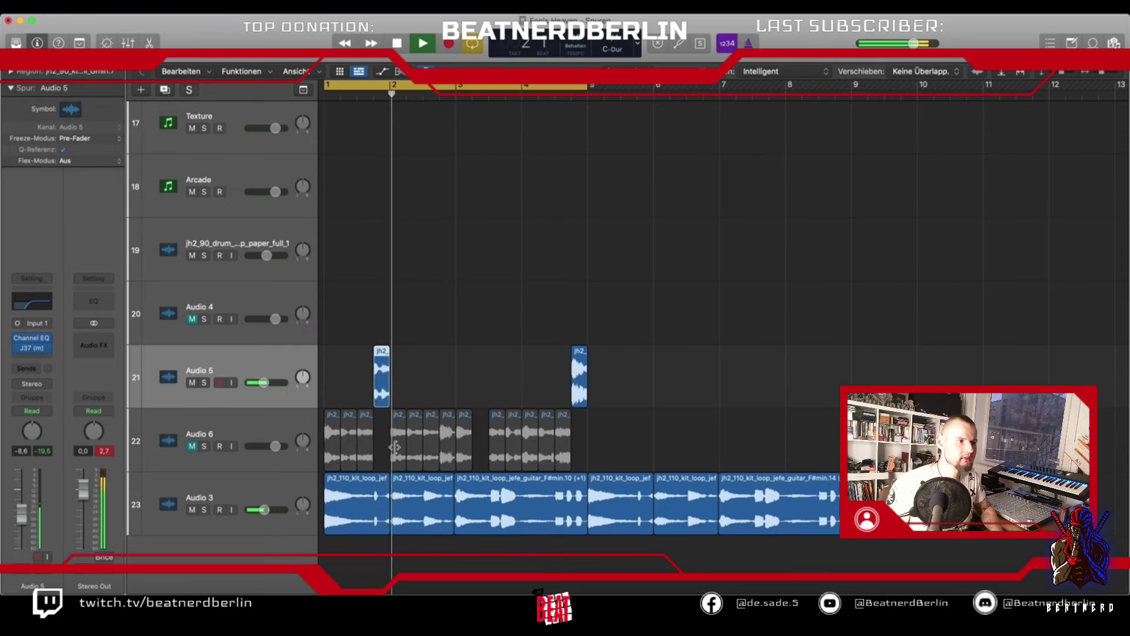
pyautogui.press('space')
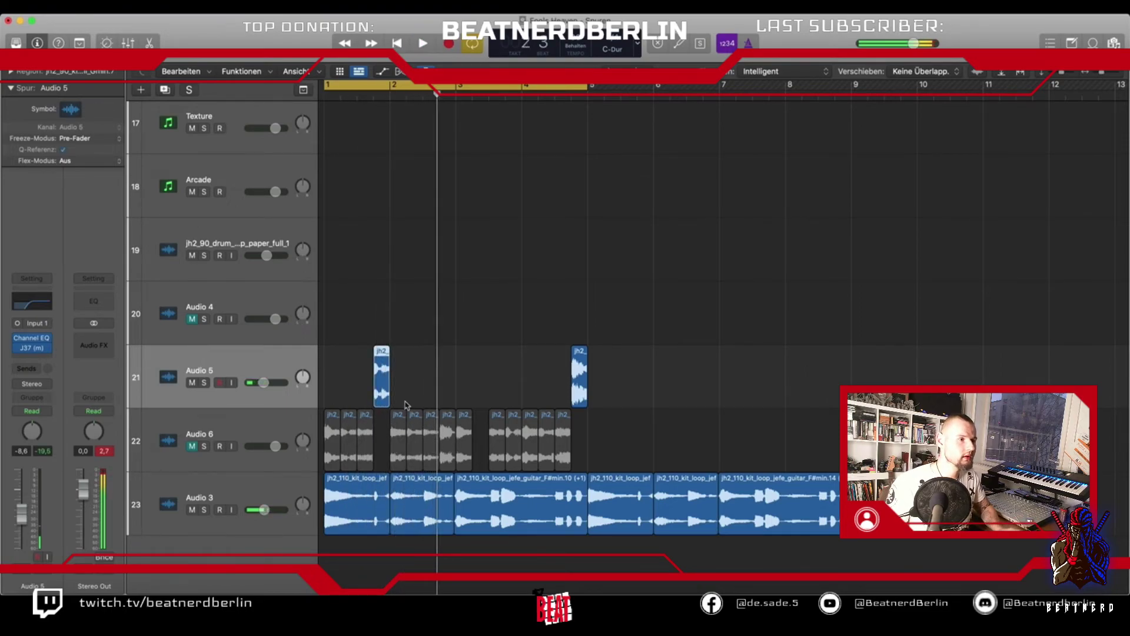
pyautogui.moveTo(382, 398); pyautogui.dragTo(517, 392)
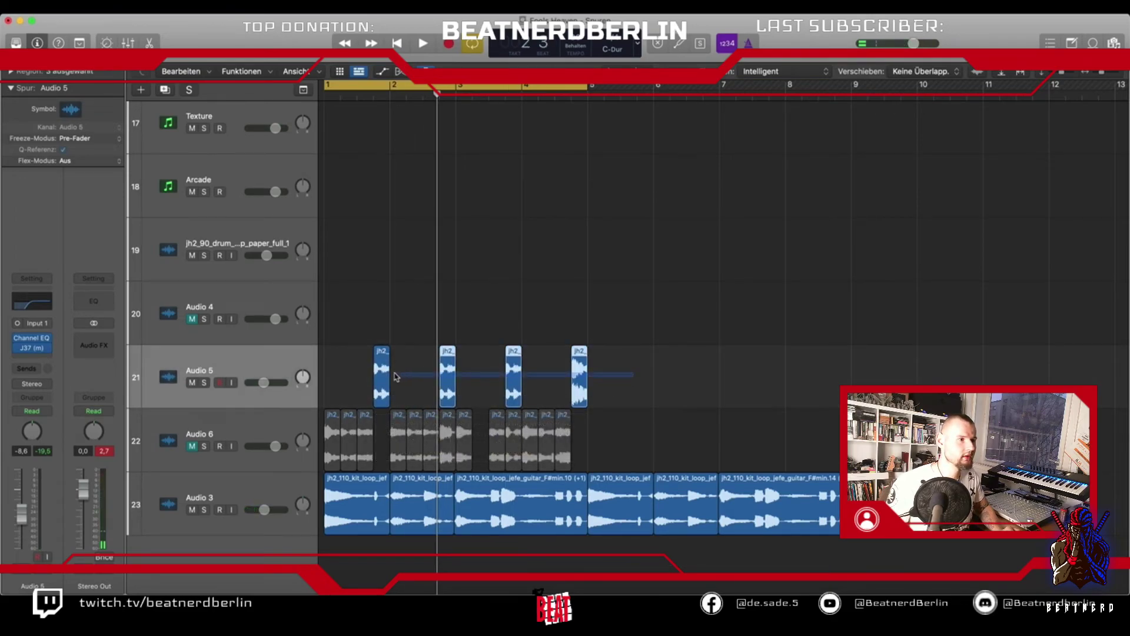
# Copy the four Audio 5 slices into bars 5 to 8 and extend the cycle range to bars 1 to 8.
pyautogui.moveTo(381, 379); pyautogui.dragTo(644, 380)
pyautogui.scroll(1, 644, 380)
pyautogui.scroll(1, 644, 381)
pyautogui.moveTo(592, 89); pyautogui.dragTo(837, 229)
pyautogui.scroll(-1, 410, 346)
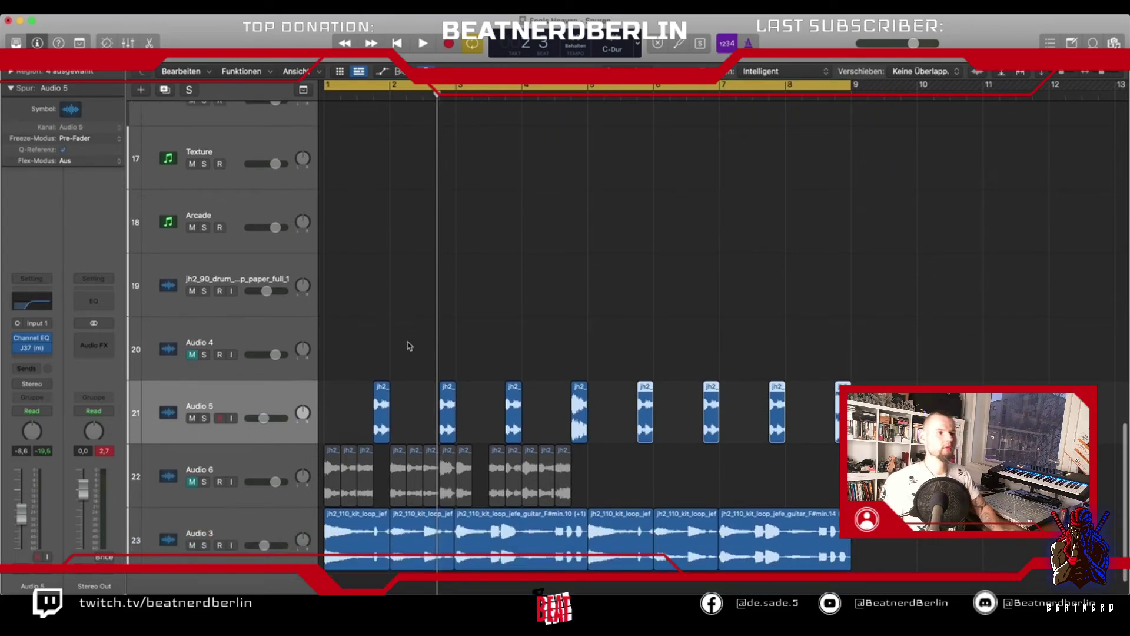
# Play back the eight-bar arrangement and lower Audio 5's volume to -11.6 dB.
pyautogui.press('space')
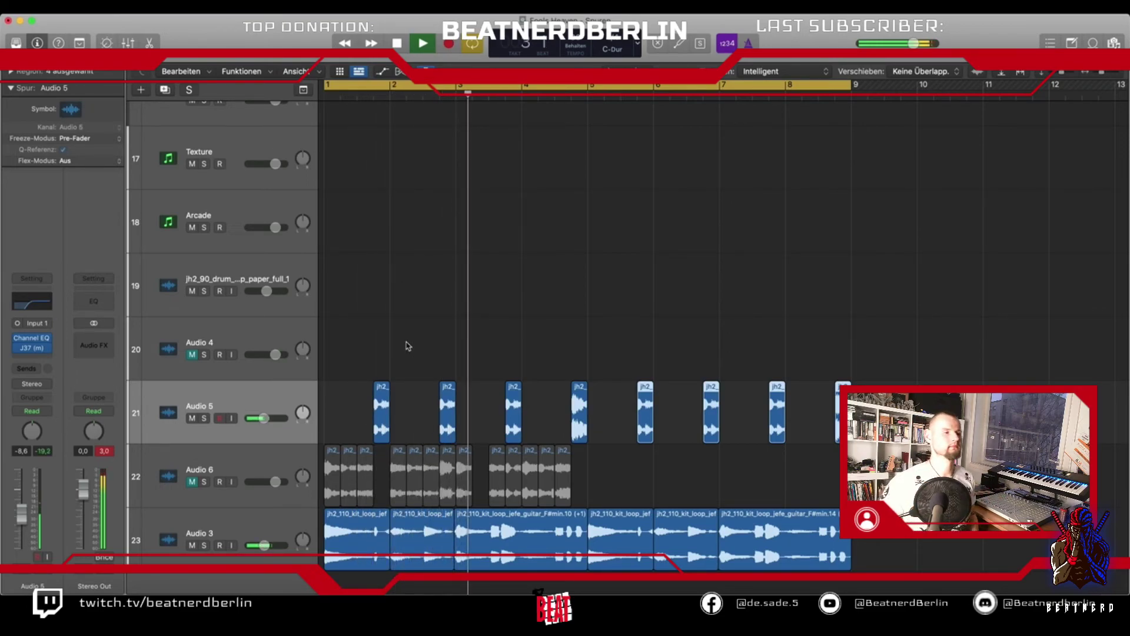
pyautogui.moveTo(264, 418); pyautogui.dragTo(262, 418)
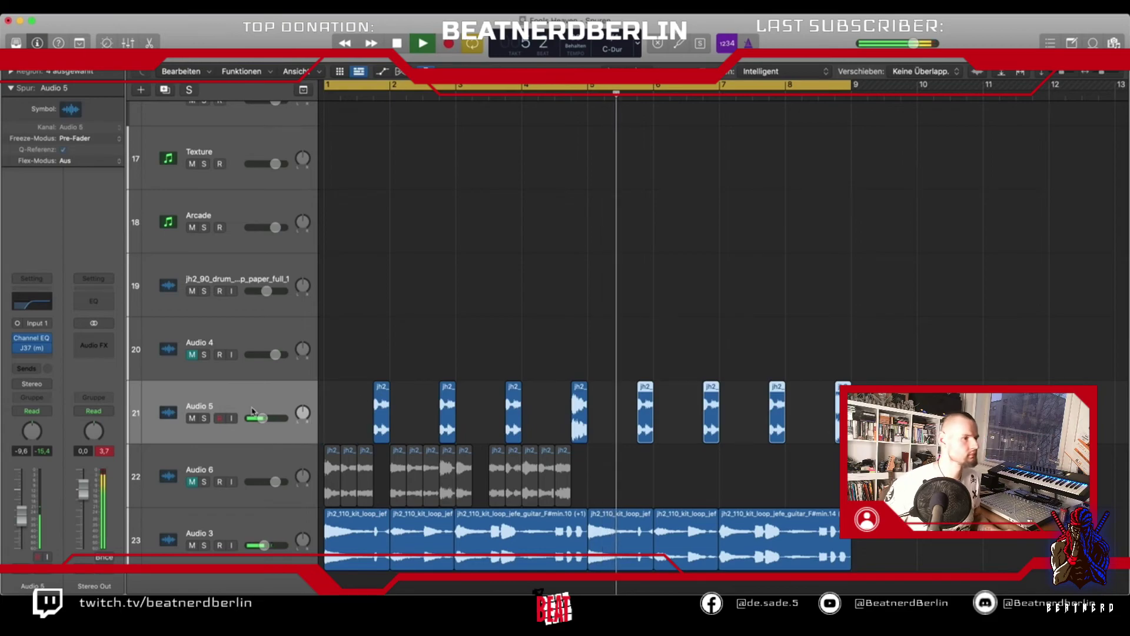
pyautogui.moveTo(262, 418)
pyautogui.mouseDown()
pyautogui.moveTo(250, 419)
pyautogui.moveTo(259, 422)
pyautogui.mouseUp()
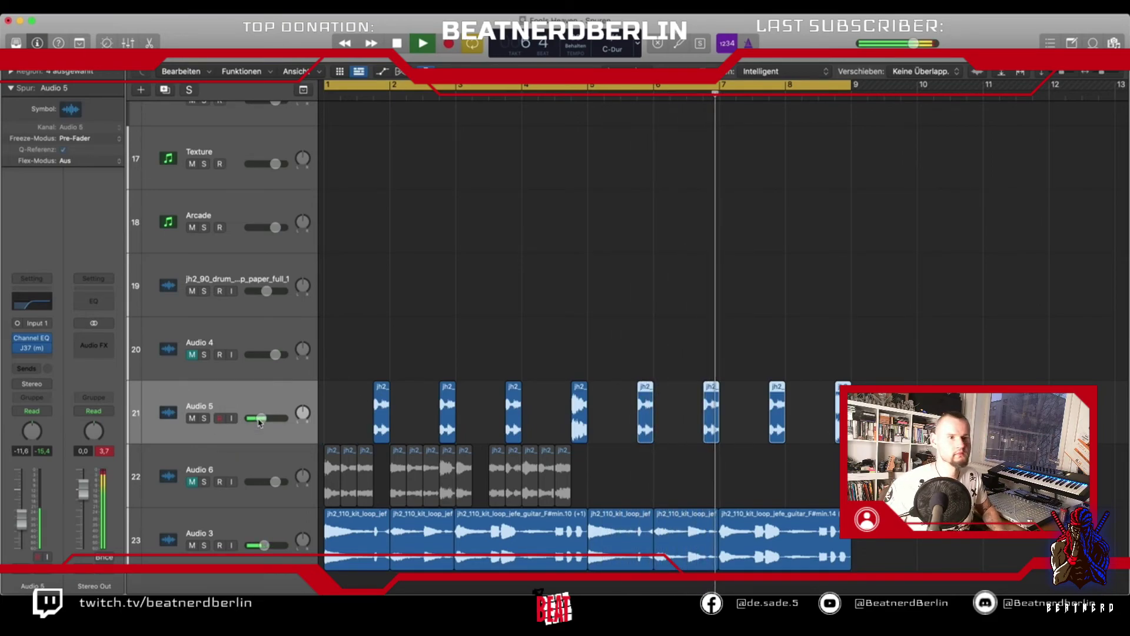
pyautogui.press('space')
# Delete the muted Audio 6 track together with all its leftover slices.
pyautogui.scroll(10, 430, 356)
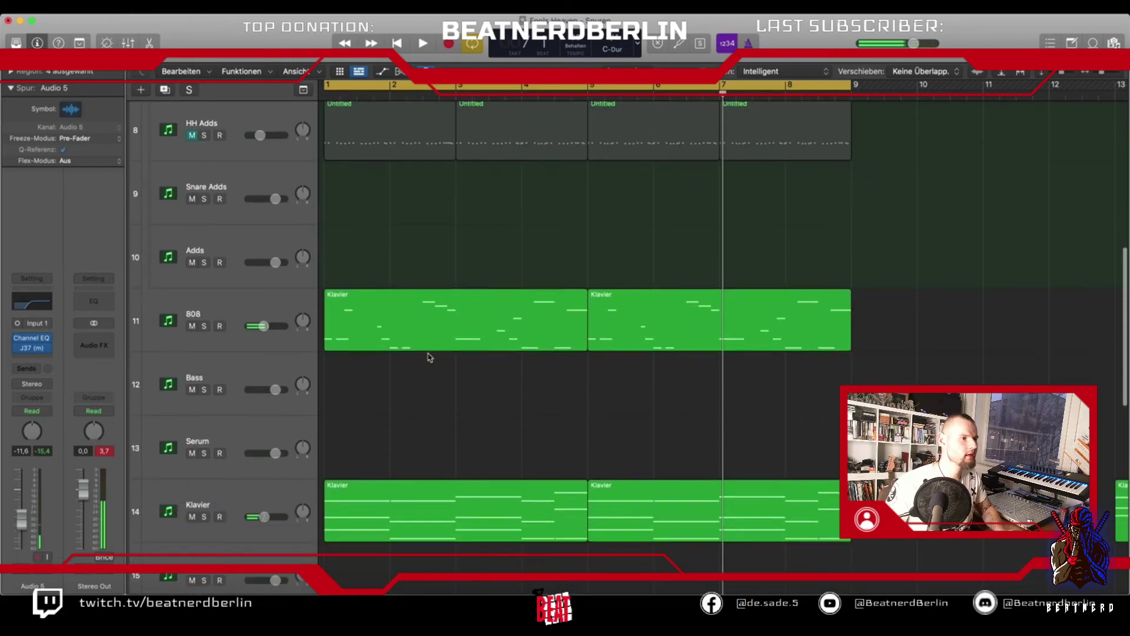
pyautogui.scroll(-2, 428, 357)
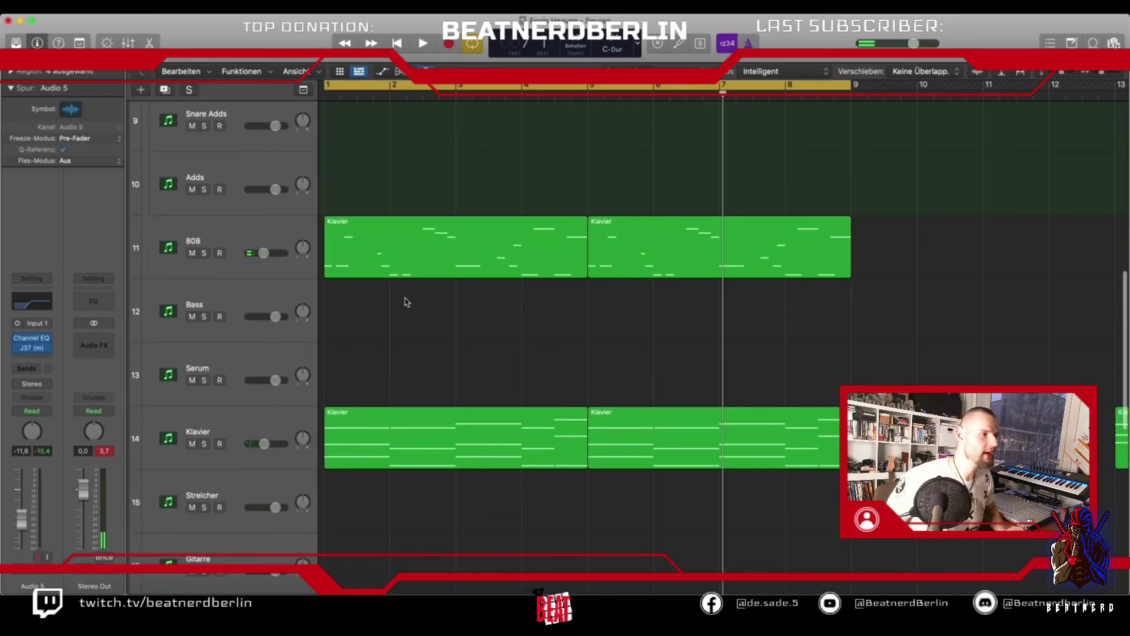
pyautogui.scroll(-3, 407, 312)
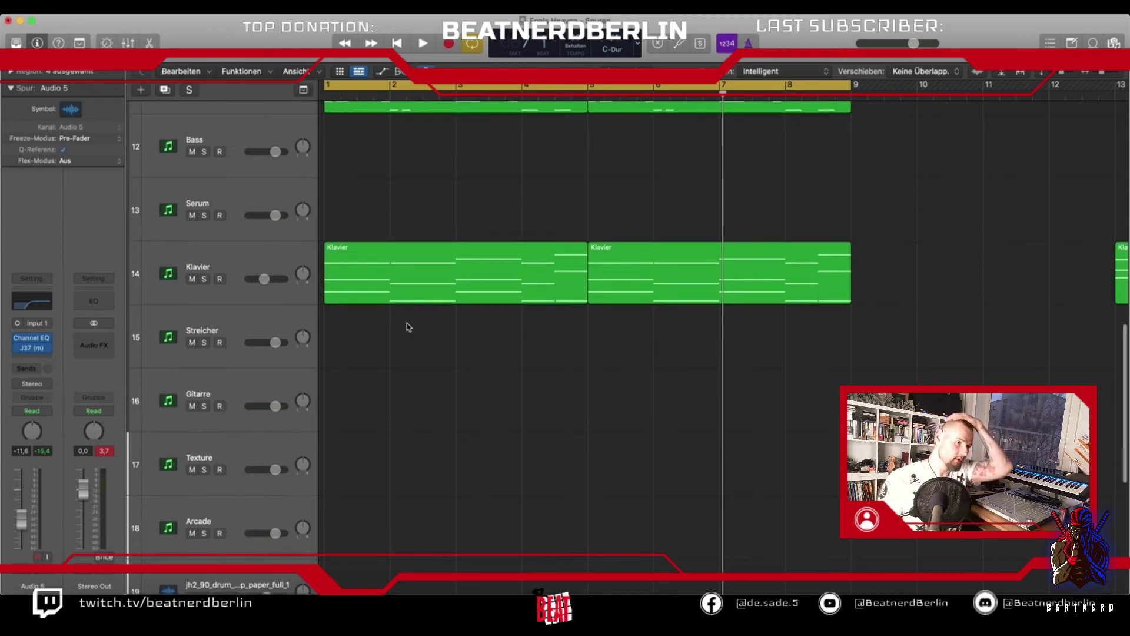
pyautogui.scroll(-6, 409, 327)
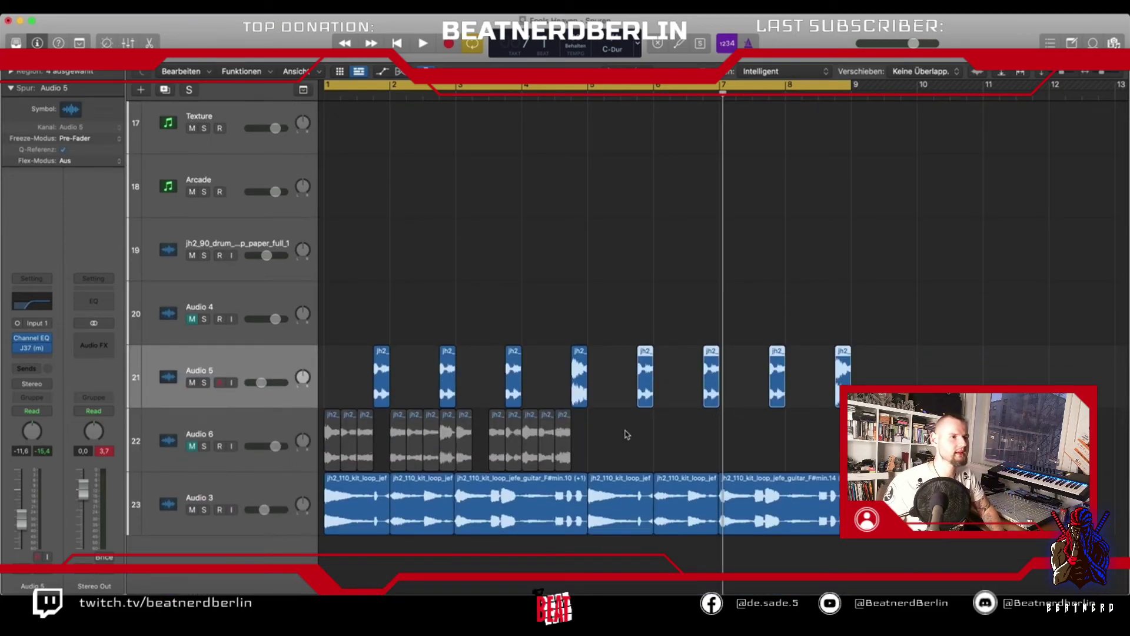
pyautogui.click(263, 431)
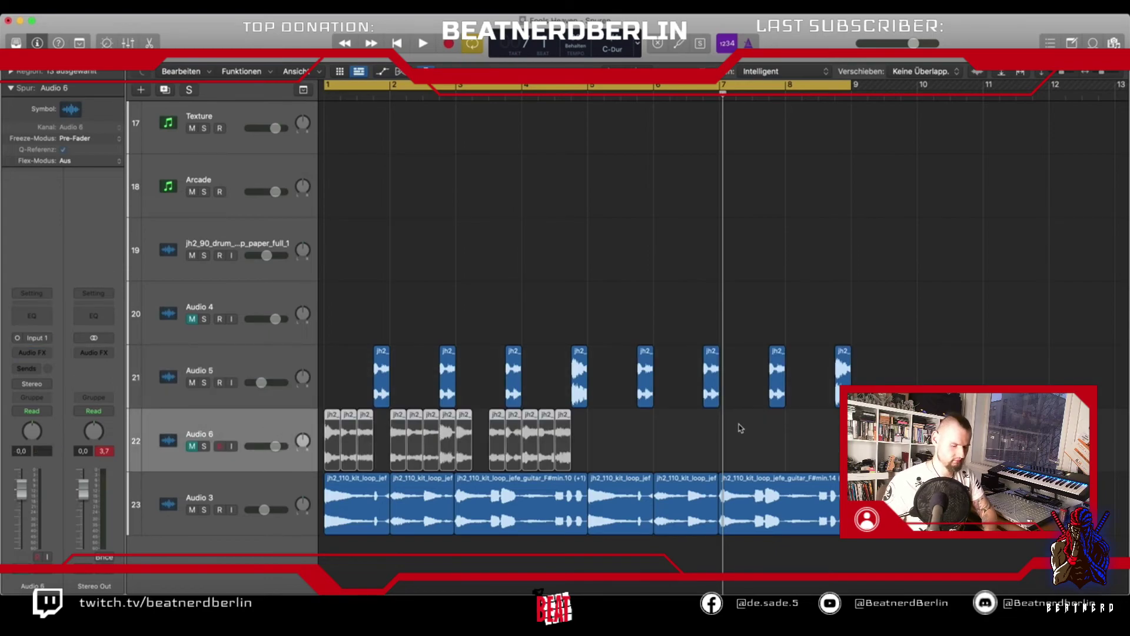
pyautogui.press('BackSpace')
pyautogui.press('super+BackSpace')
pyautogui.scroll(-10, 728, 448)
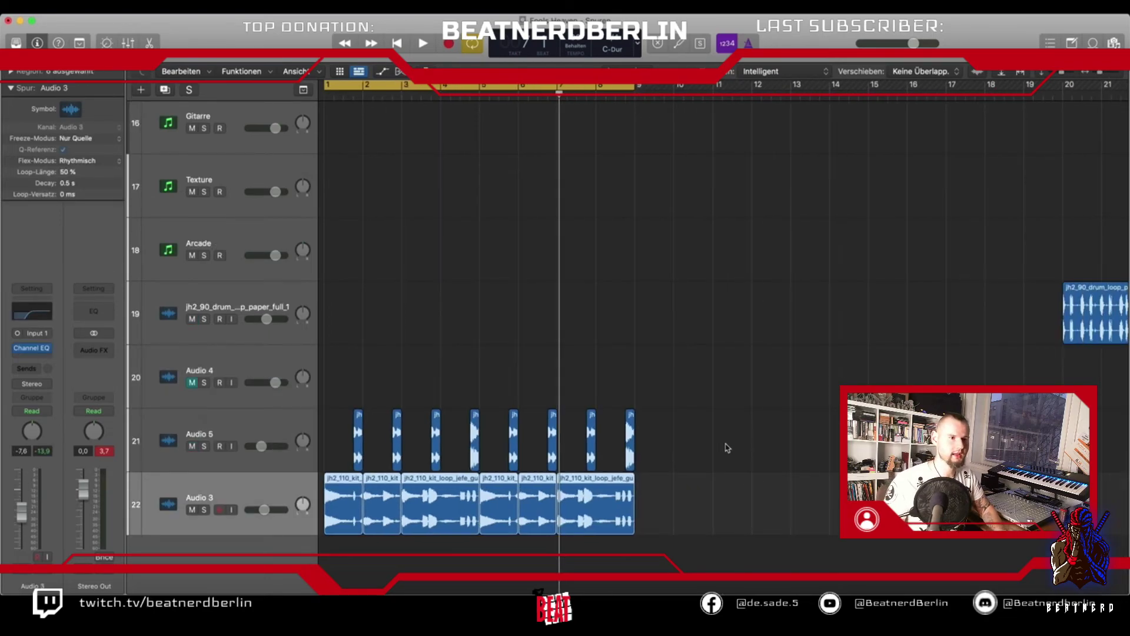
# Move the jh2_90_drum_loop_paper_full_1 region on track 19 to bar 1, solo its track, and audition the loop.
pyautogui.moveTo(910, 312); pyautogui.dragTo(442, 312)
pyautogui.hscroll(-5, 444, 295)
pyautogui.moveTo(661, 301); pyautogui.dragTo(388, 302)
pyautogui.click(204, 319)
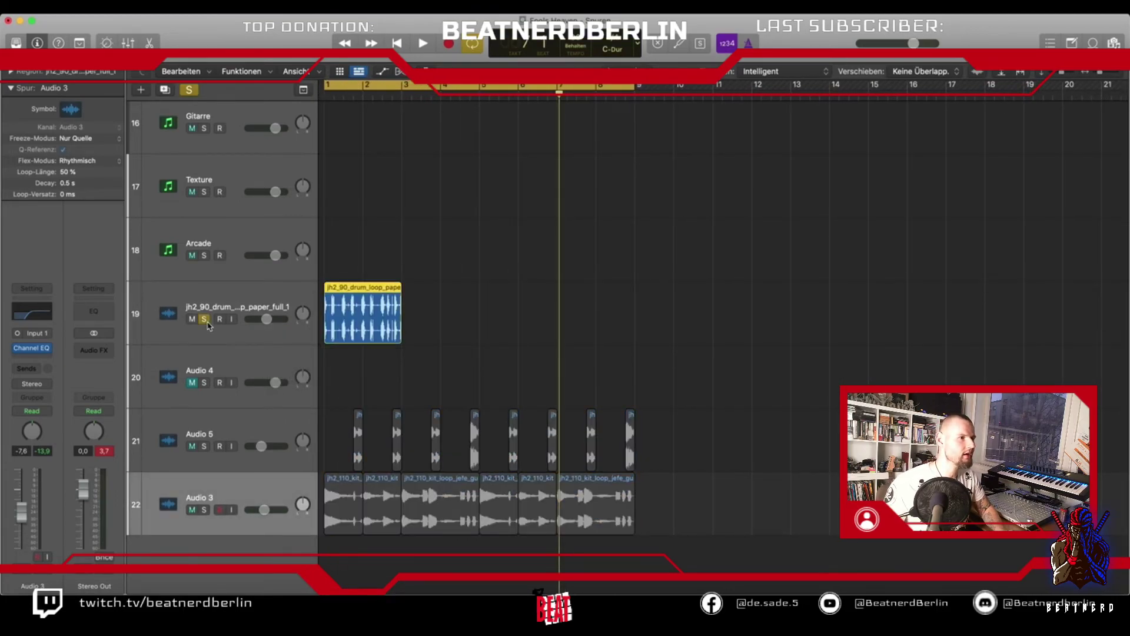
pyautogui.press('space')
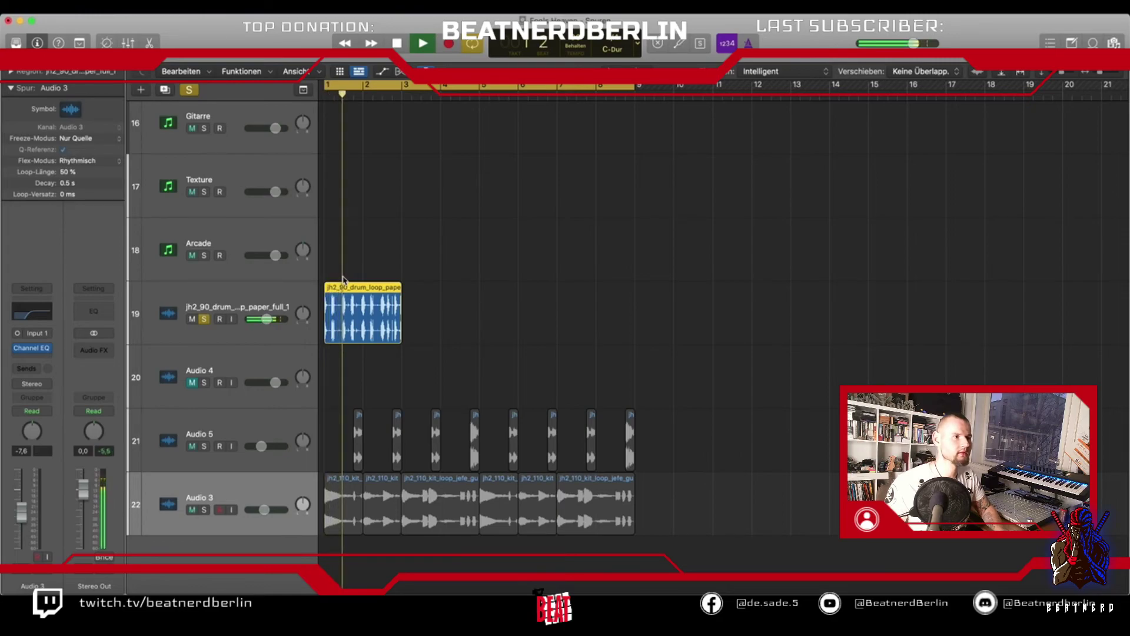
pyautogui.scroll(4, 343, 279)
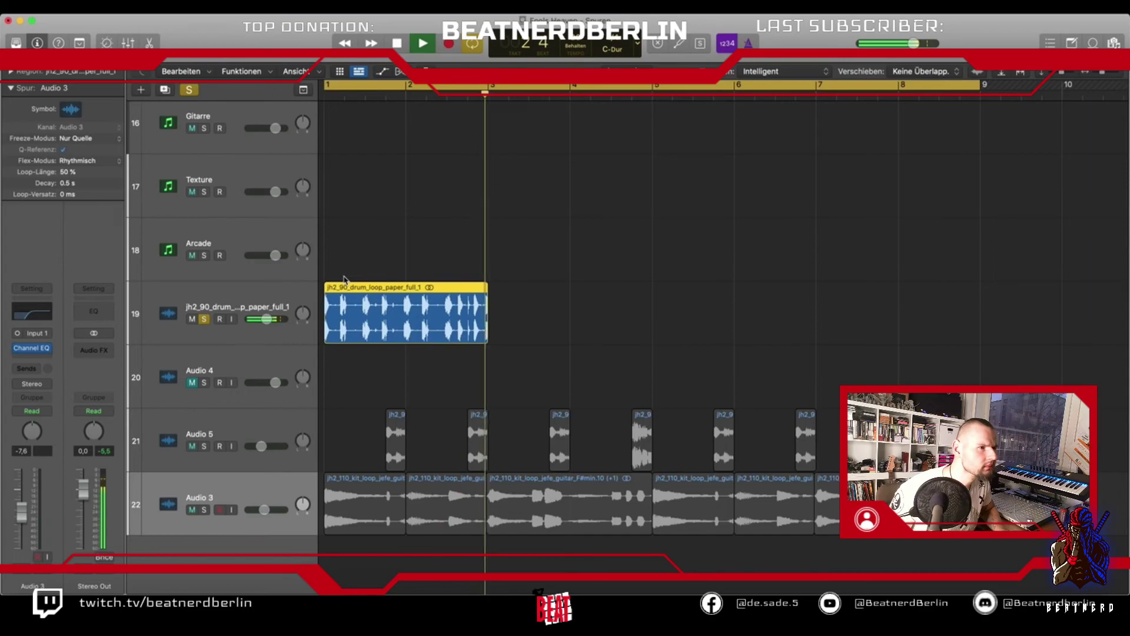
pyautogui.press('space')
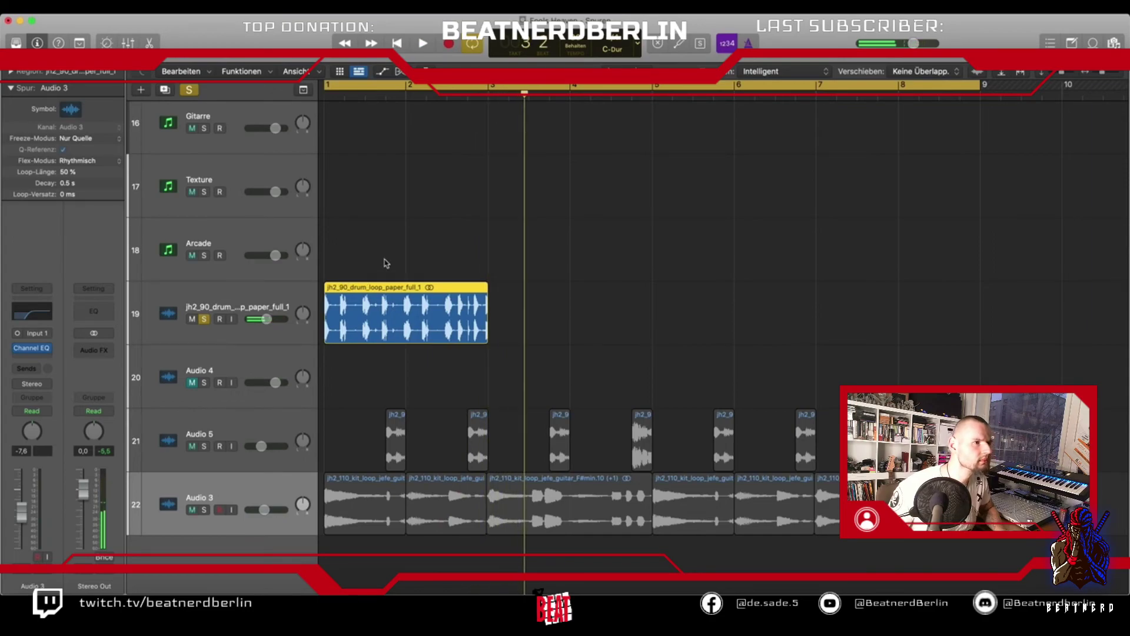
pyautogui.click(207, 306)
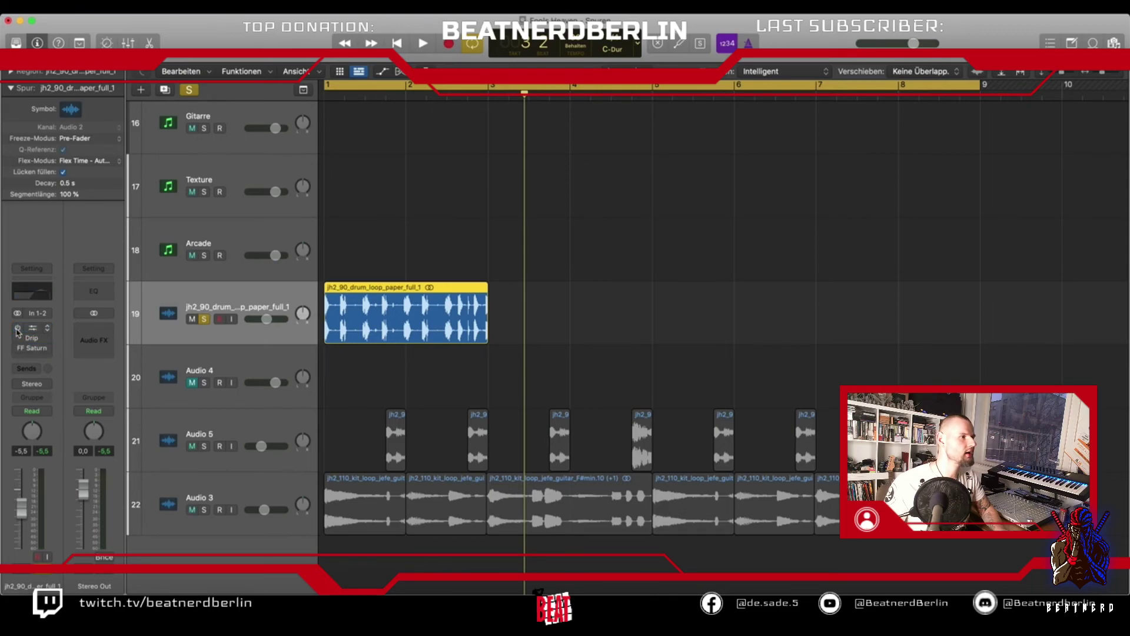
pyautogui.press('Return')
pyautogui.press('space')
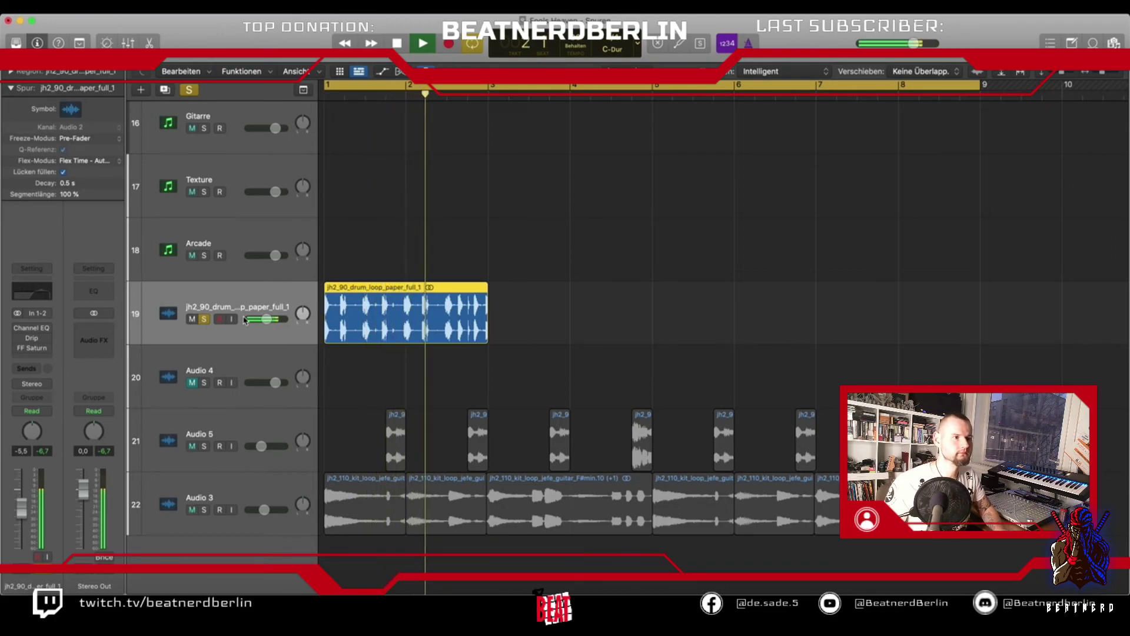
pyautogui.click(219, 319)
pyautogui.press('space')
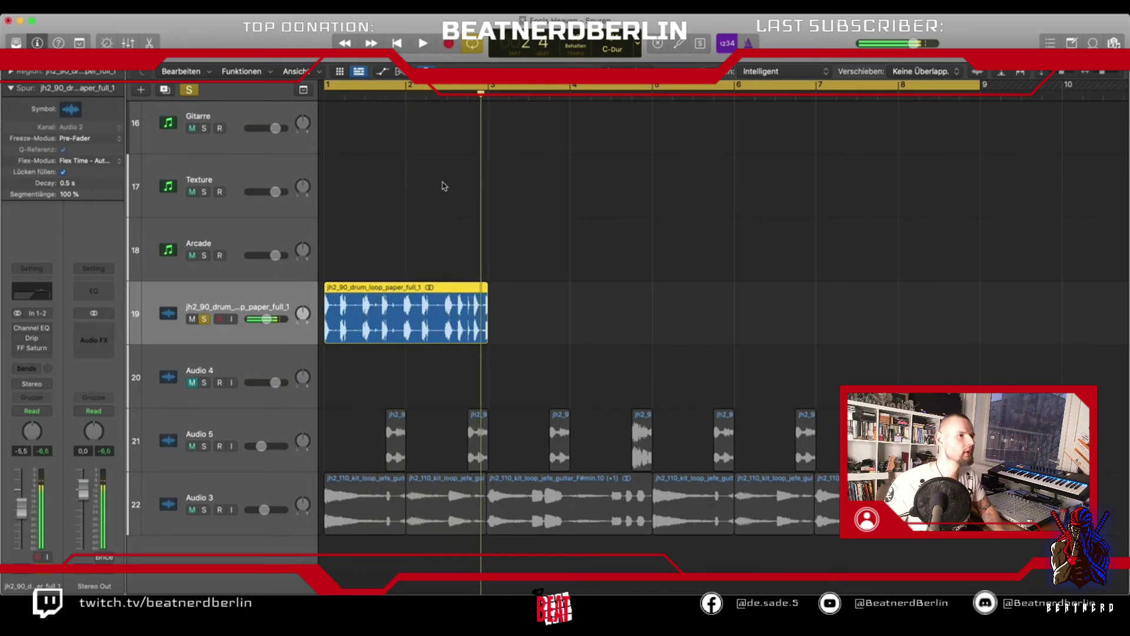
# Enable the paper drum loop's Channel EQ with its low cut on, and set the peak boost to +2.8 dB at 3460 Hz.
pyautogui.click(35, 289)
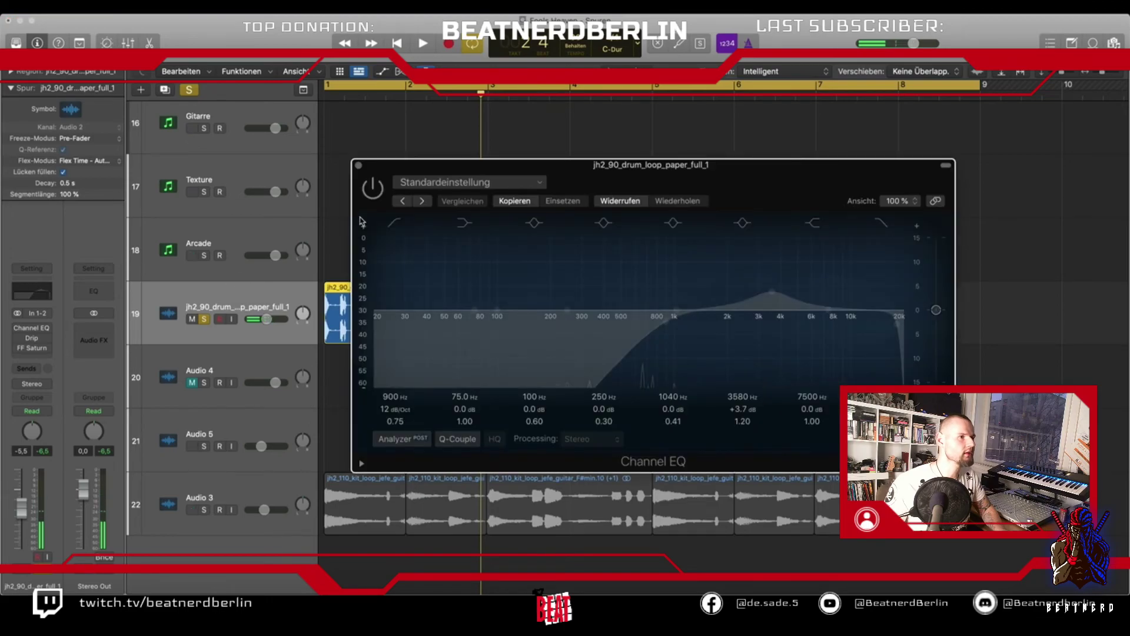
pyautogui.click(373, 187)
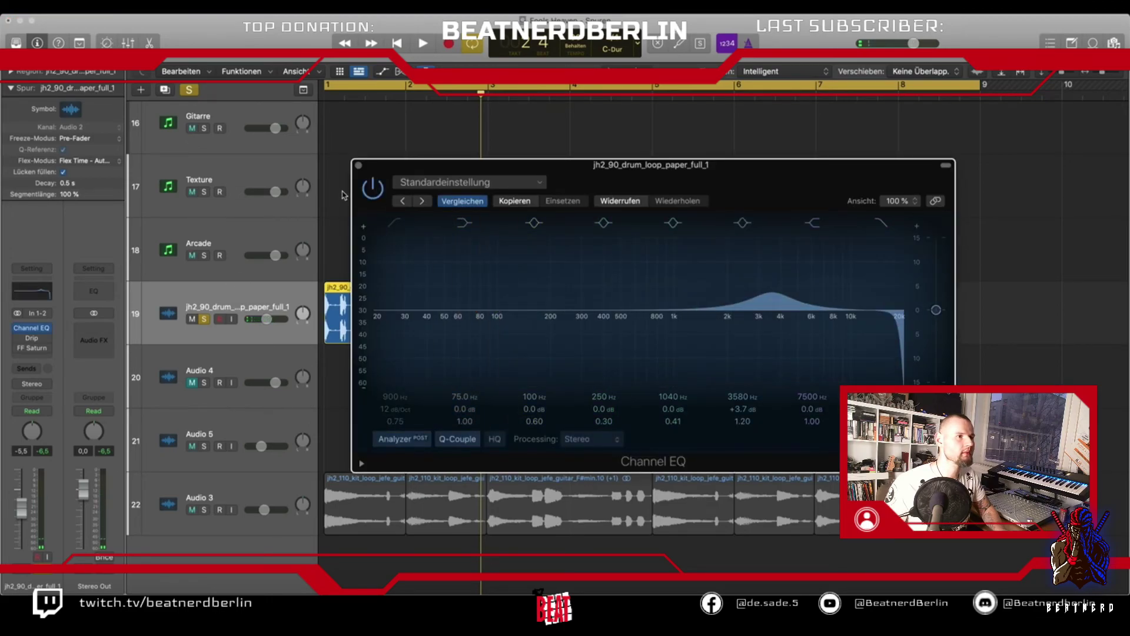
pyautogui.click(392, 225)
pyautogui.moveTo(772, 293); pyautogui.dragTo(768, 300)
pyautogui.press('space')
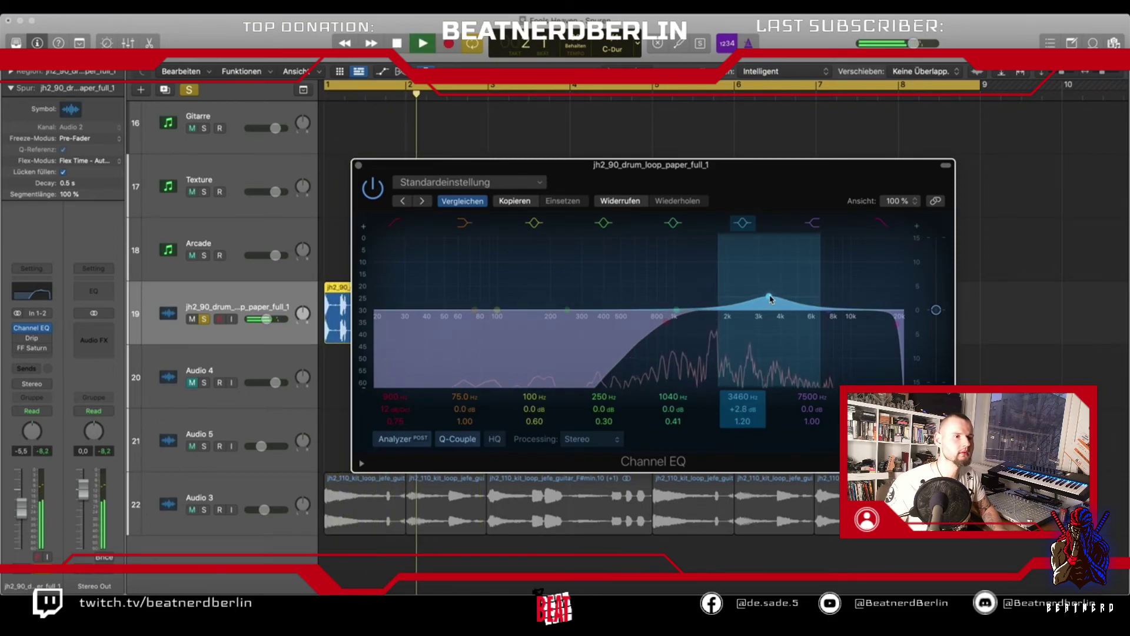
pyautogui.click(359, 166)
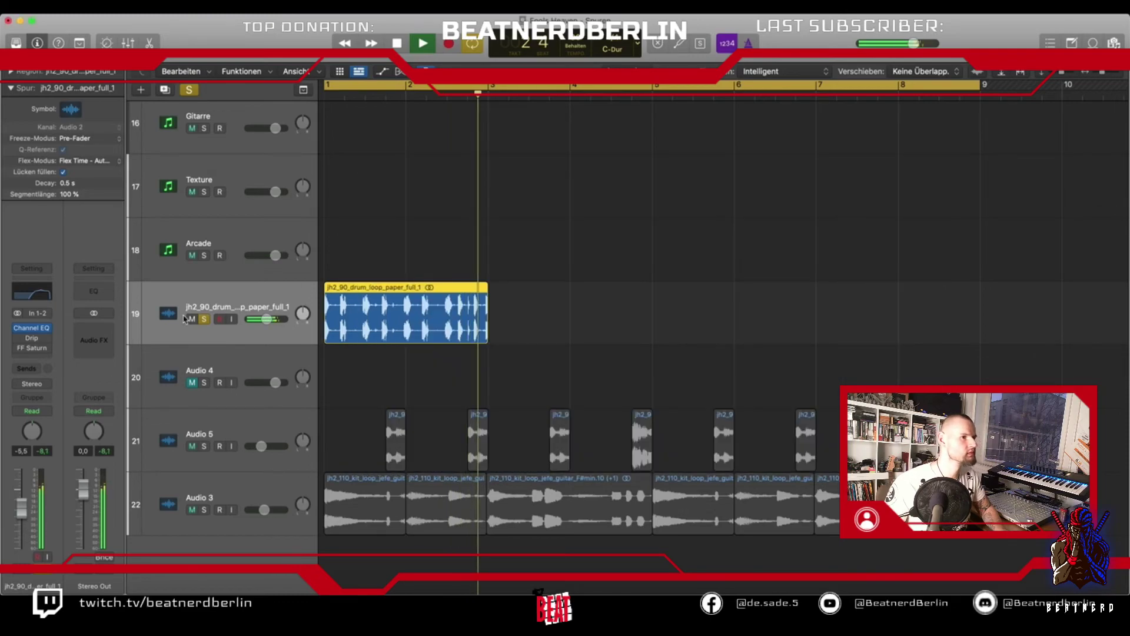
# Loop the paper drum region through the end of bar 8 and play it from the start.
pyautogui.press('space')
pyautogui.moveTo(487, 291); pyautogui.dragTo(981, 318)
pyautogui.press('Return')
pyautogui.press('space')
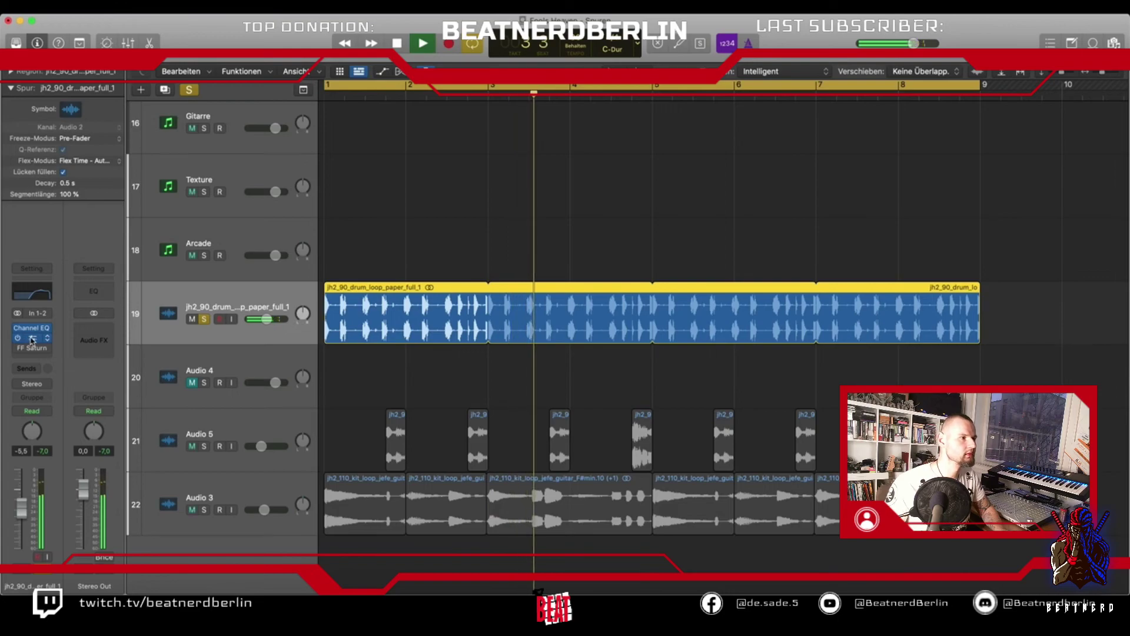
# Turn on the Drip plug-in on the paper drum loop track and load its SUPRA preset for audition.
pyautogui.click(43, 339)
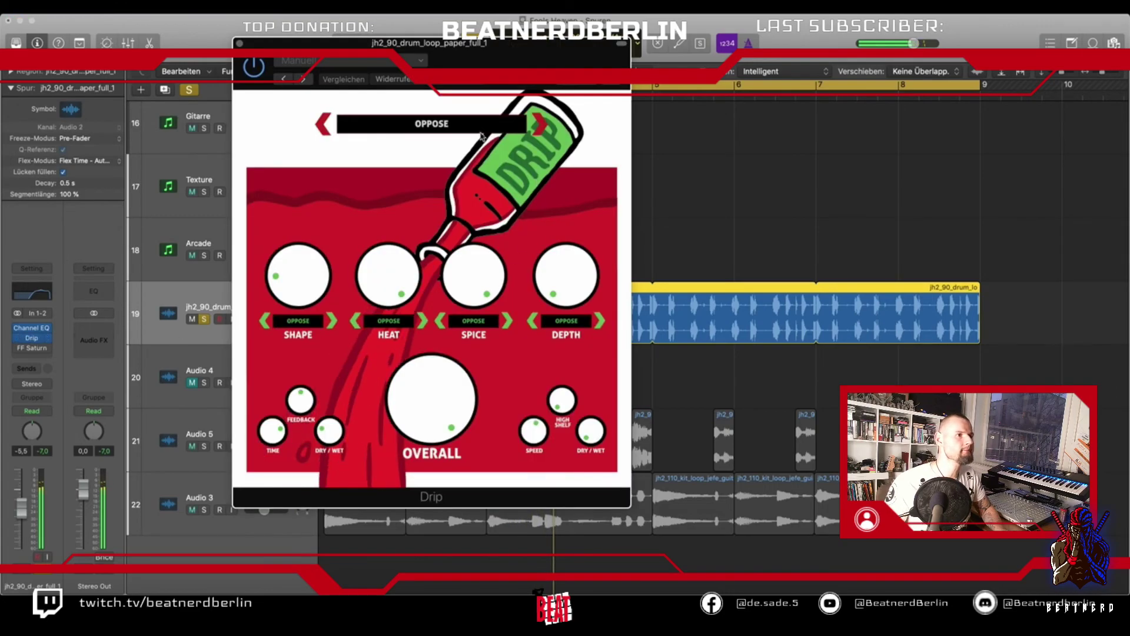
pyautogui.click(460, 126)
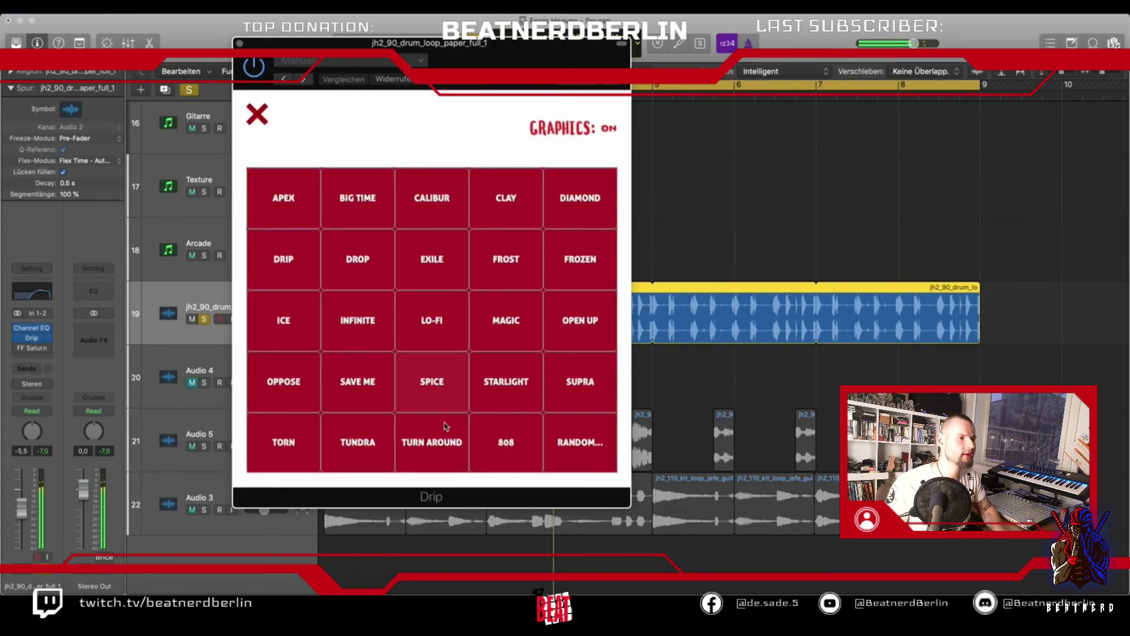
pyautogui.click(567, 393)
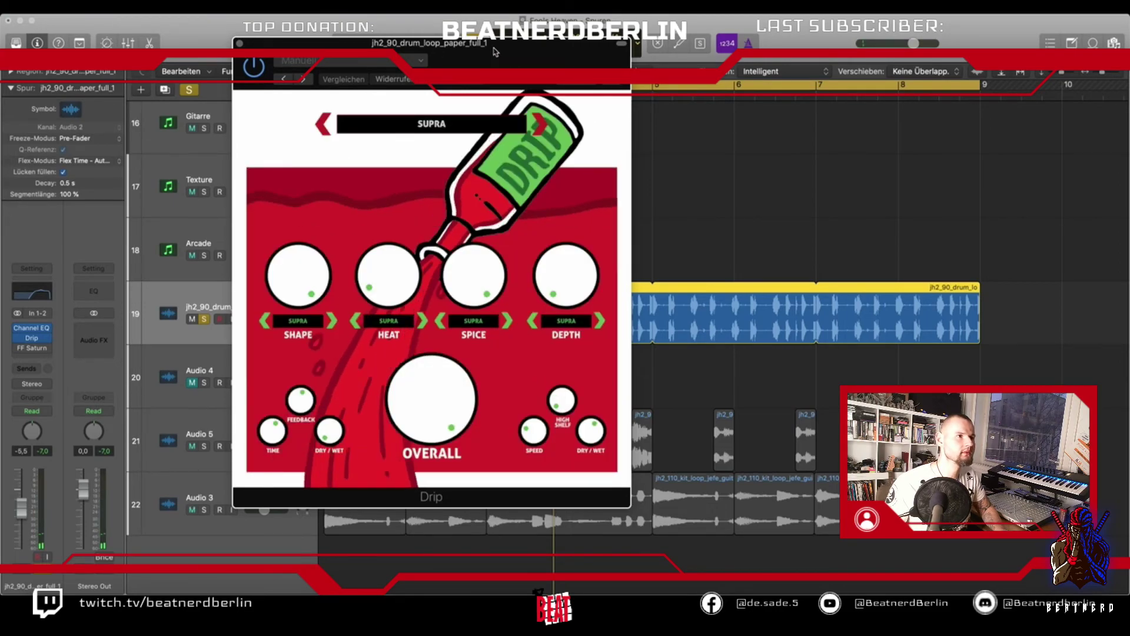
pyautogui.moveTo(510, 60); pyautogui.dragTo(798, 129)
pyautogui.moveTo(614, 120); pyautogui.dragTo(684, 120)
pyautogui.press('space')
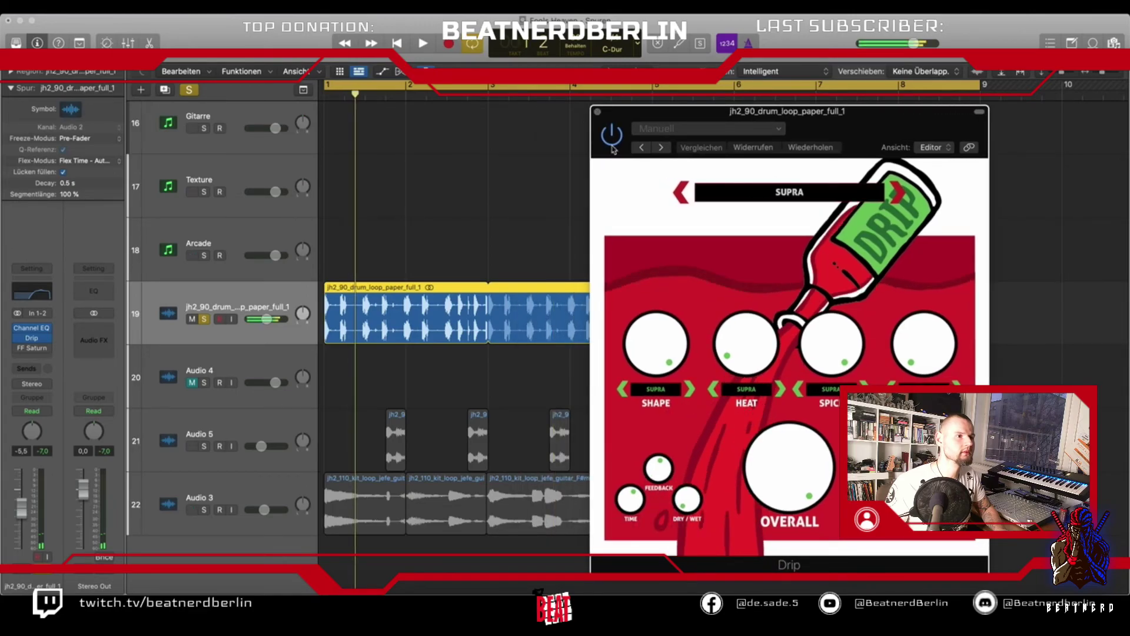
# Compare Drip's STARLIGHT and SPICE presets, settle on STARLIGHT, and adjust the delay's dry/wet amount.
pyautogui.click(678, 193)
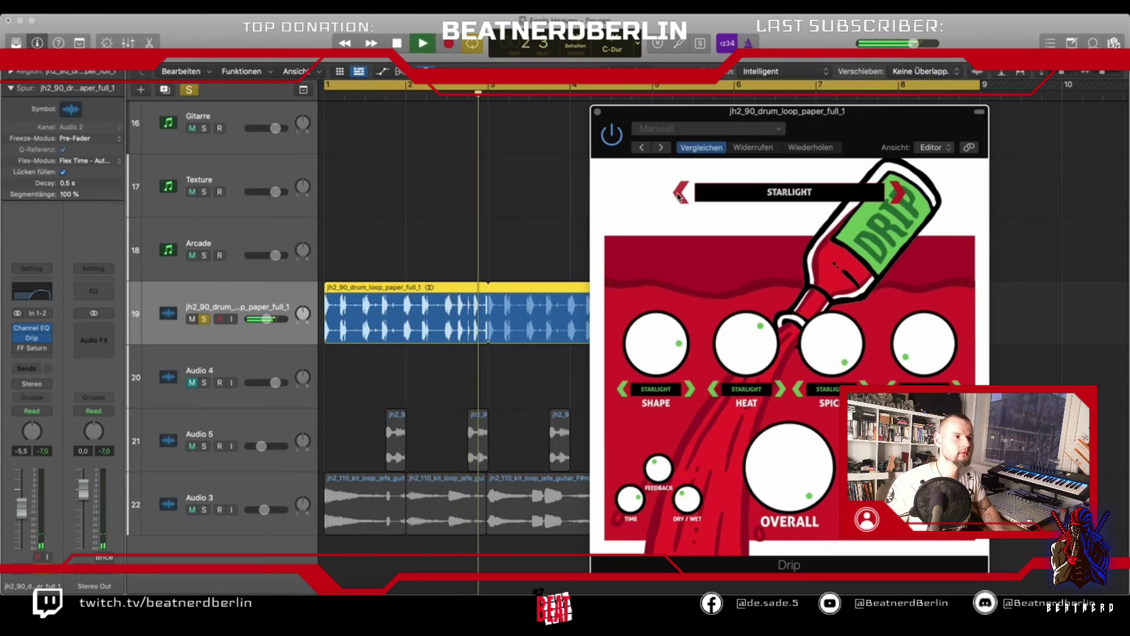
pyautogui.click(679, 194)
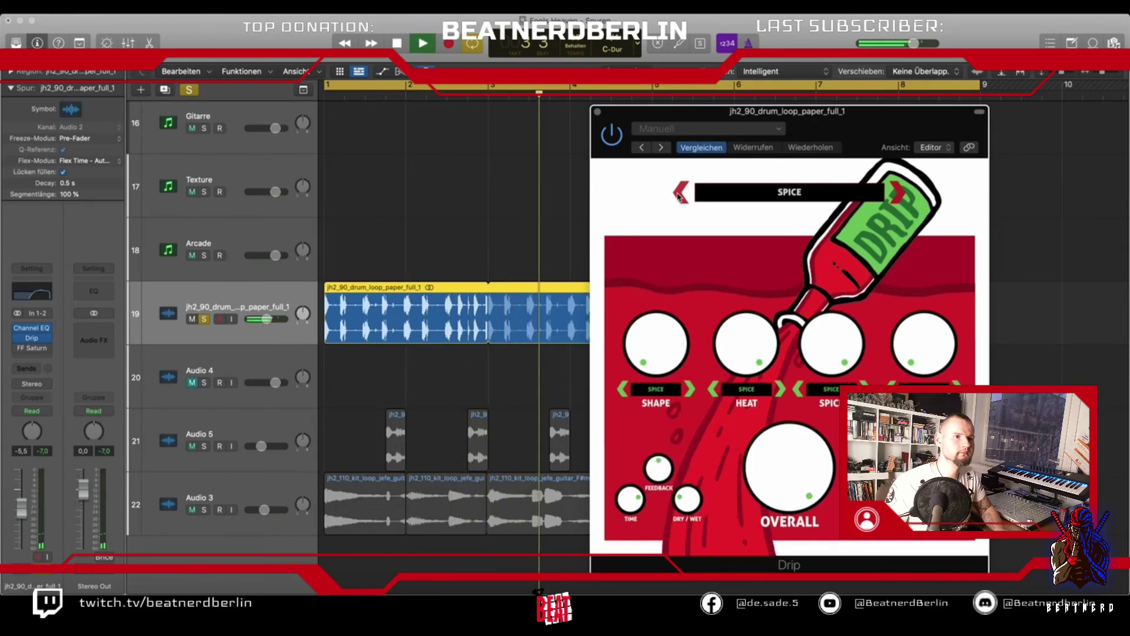
pyautogui.click(891, 192)
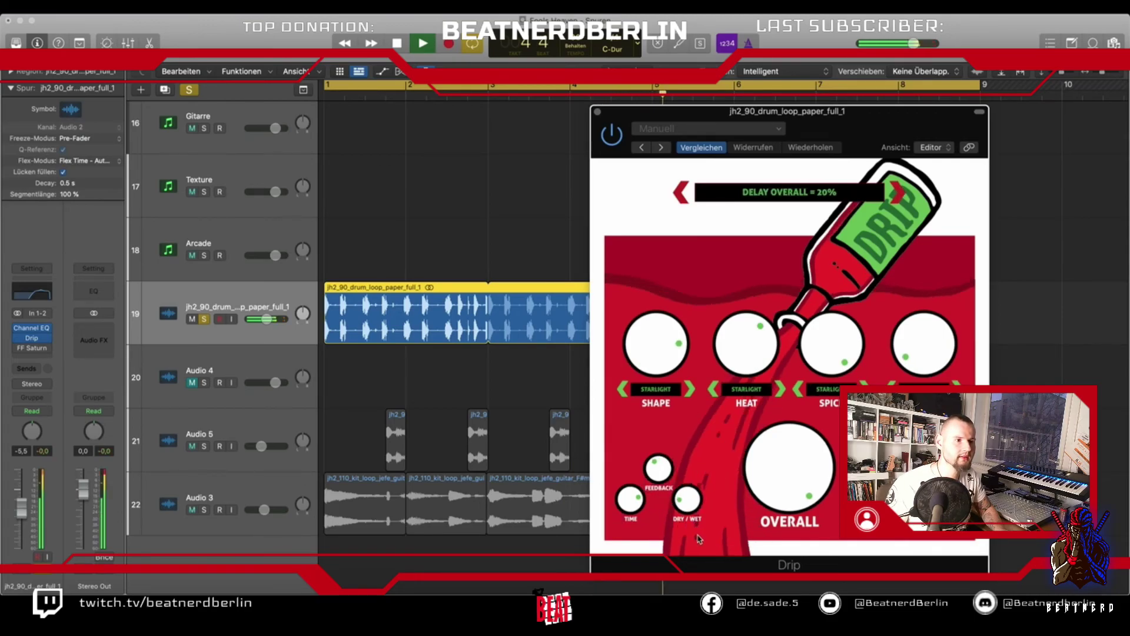
pyautogui.click(695, 511)
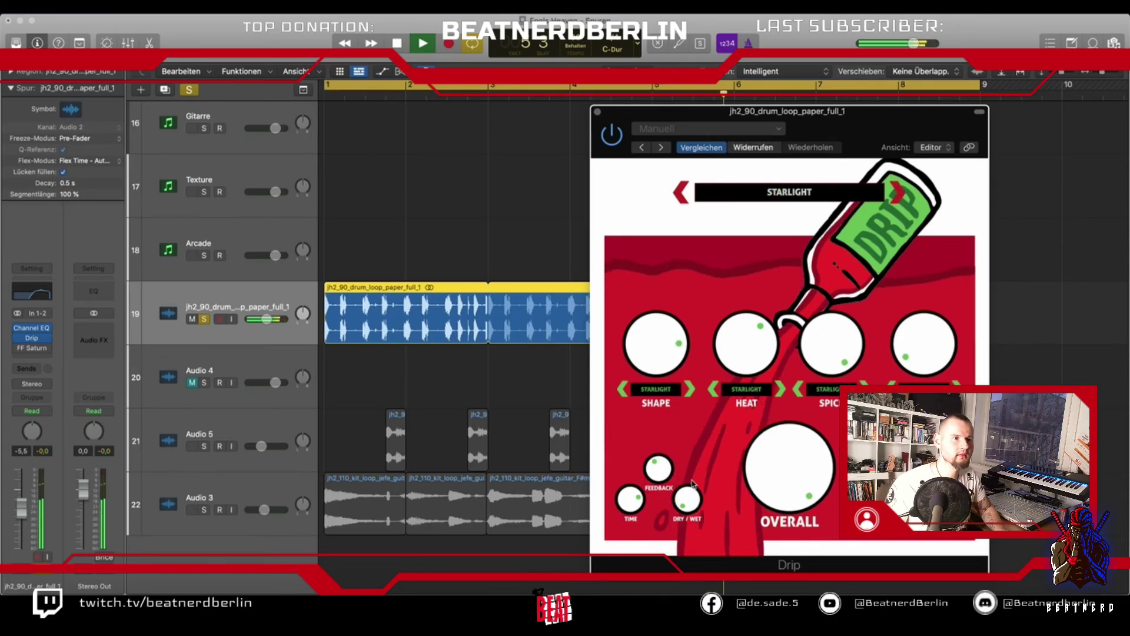
pyautogui.click(597, 111)
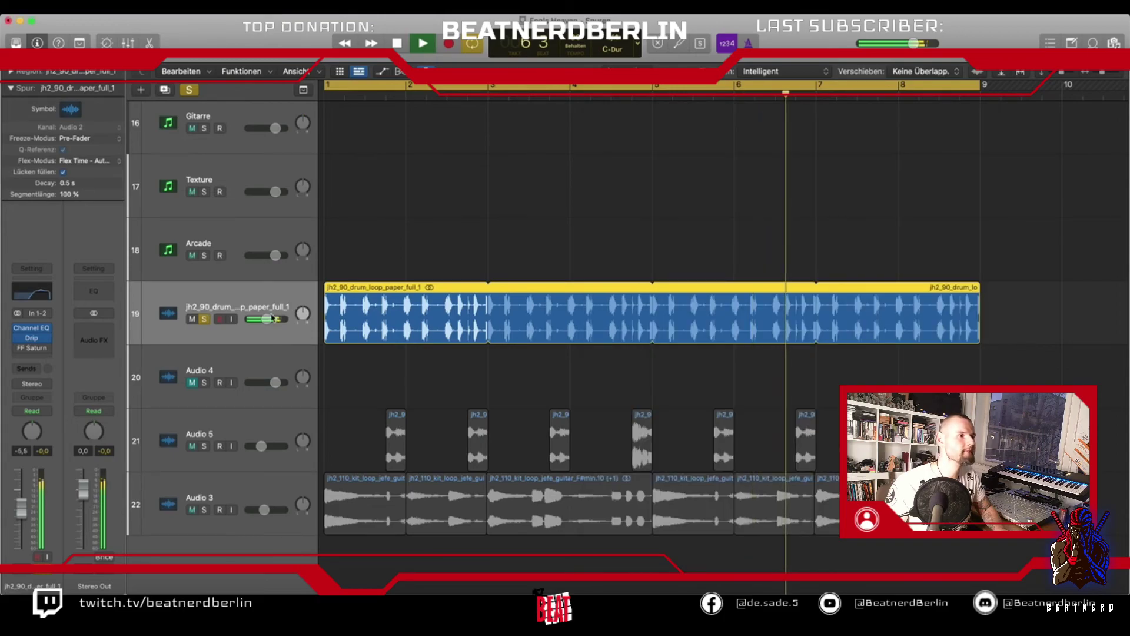
# Lower the paper drum loop's volume to -12.4 dB, unsolo its track, and play it with the full arrangement.
pyautogui.moveTo(266, 318); pyautogui.dragTo(261, 319)
pyautogui.press('space')
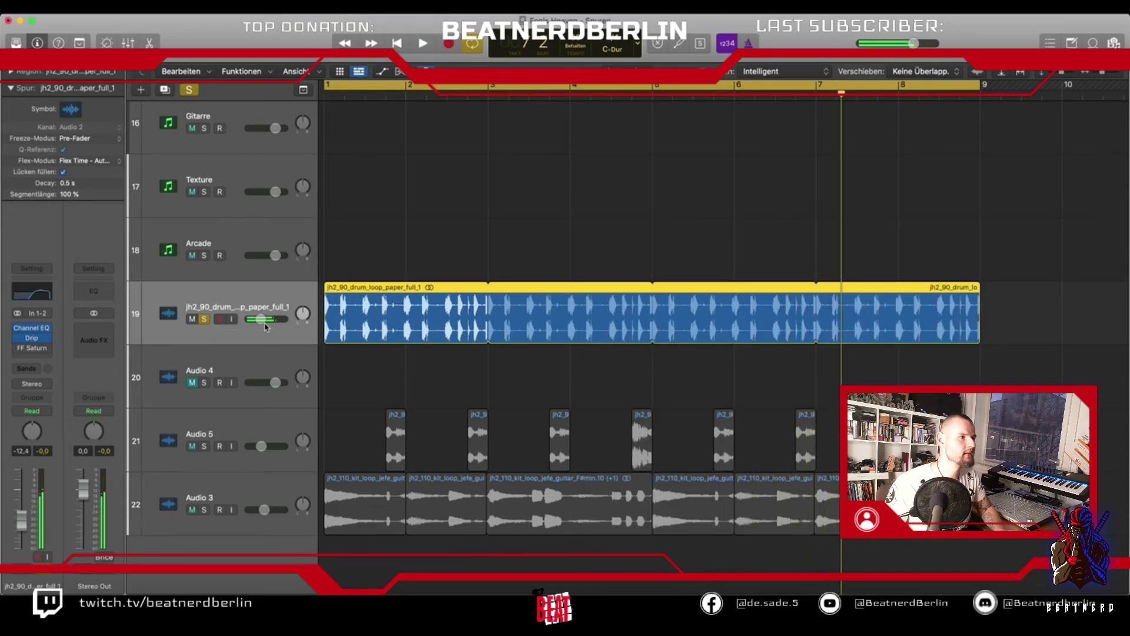
pyautogui.scroll(5, 347, 255)
pyautogui.scroll(-1, 247, 408)
pyautogui.click(203, 469)
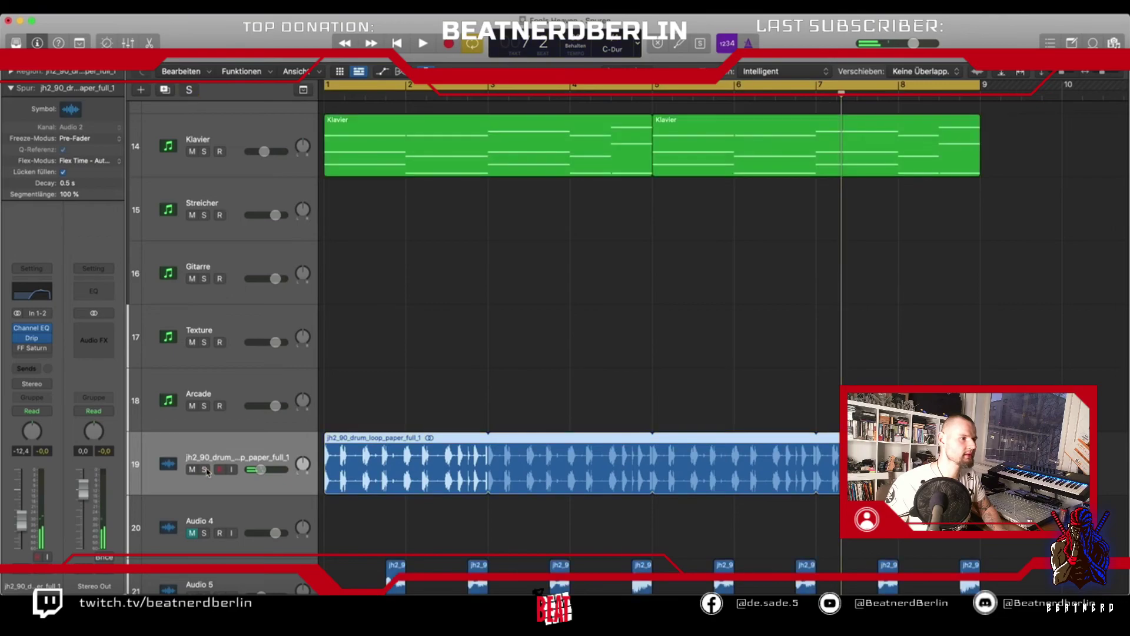
pyautogui.press('space')
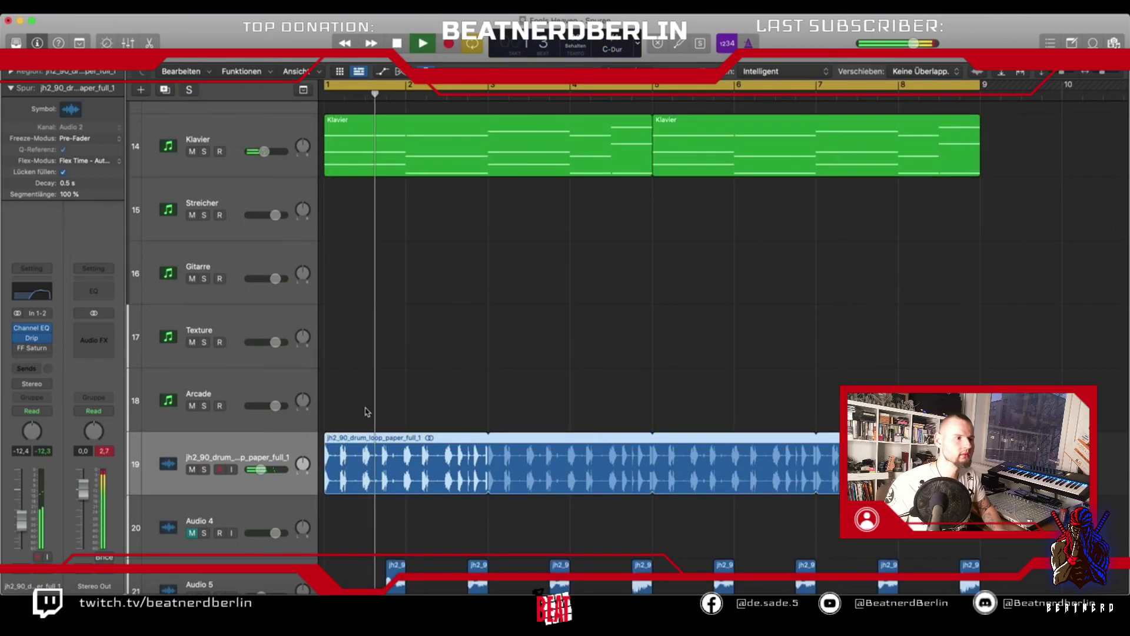
# Raise the paper drum loop's volume to -6.0 dB while listening to the full mix.
pyautogui.moveTo(261, 469); pyautogui.dragTo(270, 470)
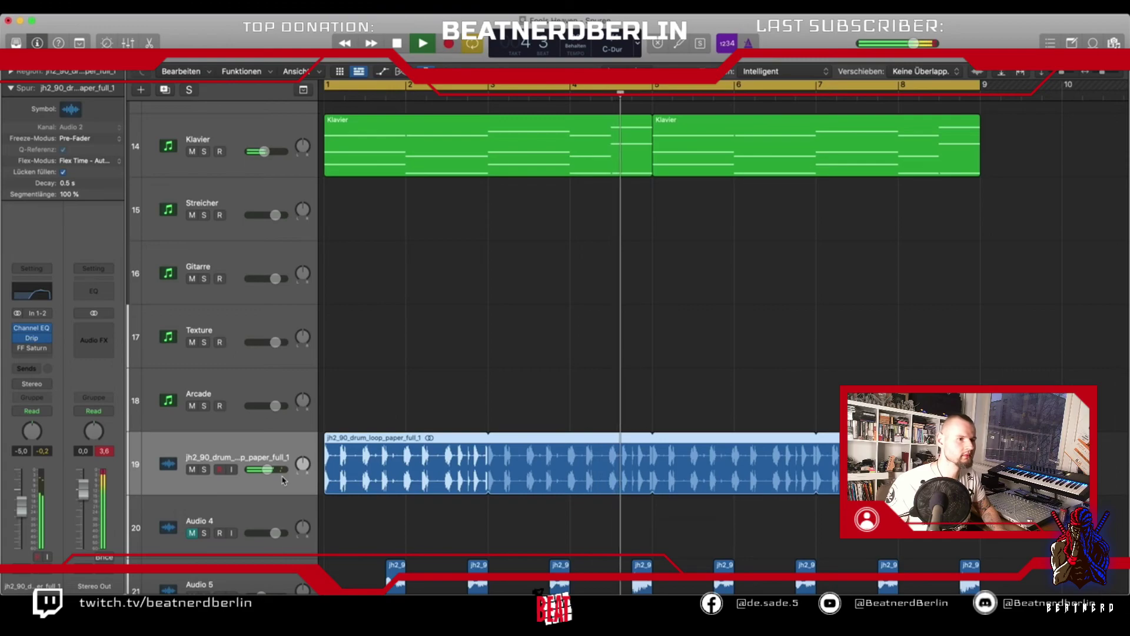
pyautogui.moveTo(267, 469); pyautogui.dragTo(266, 469)
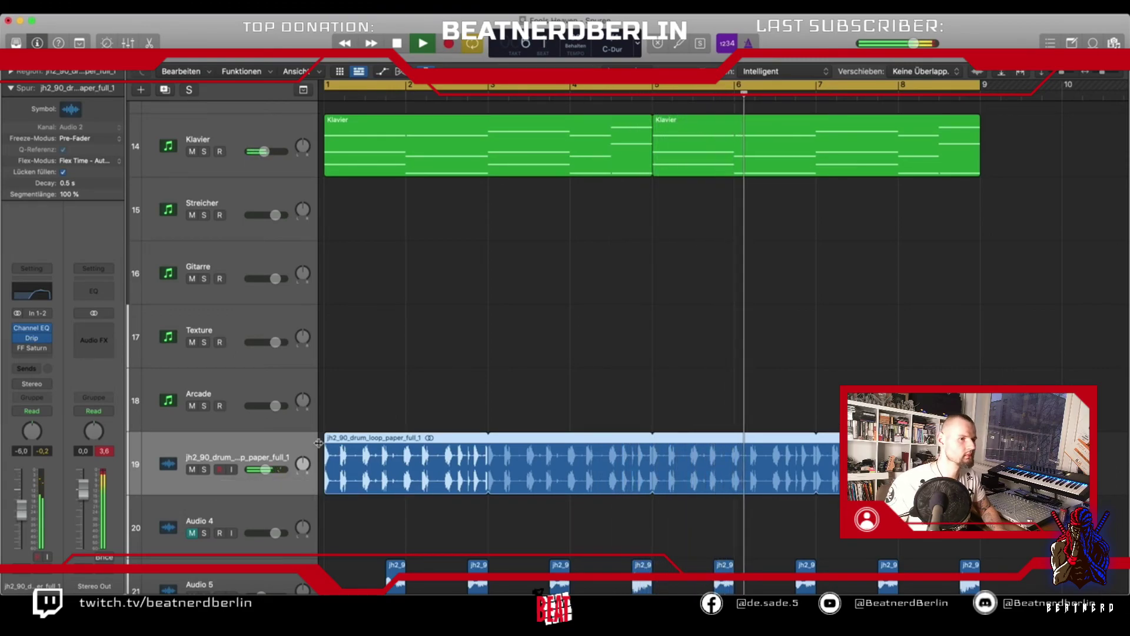
pyautogui.press('space')
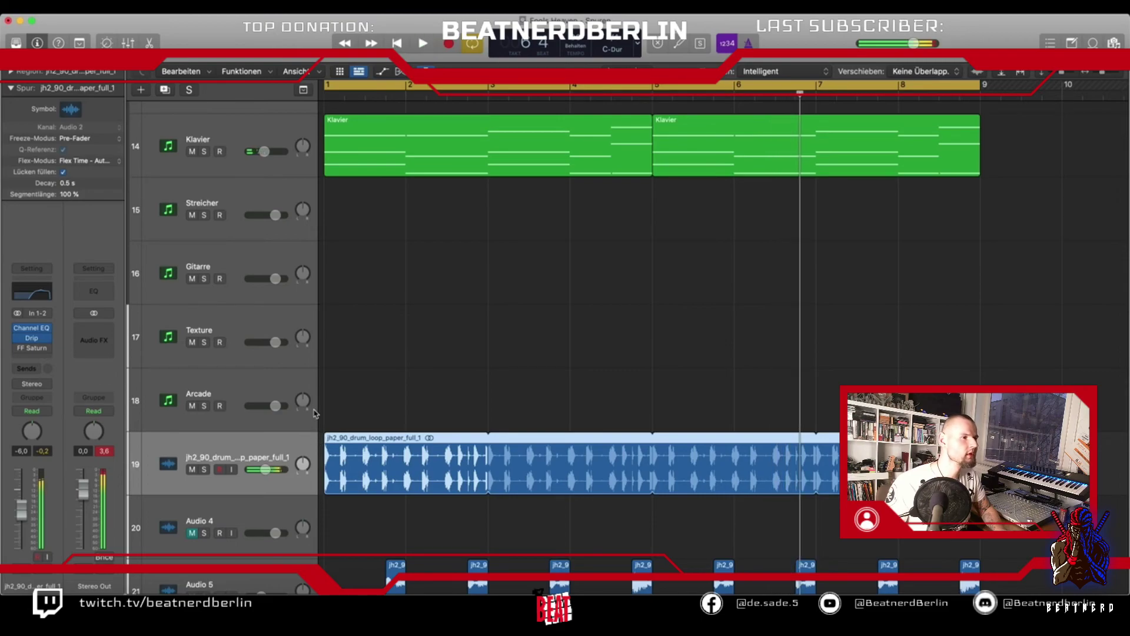
# Solo the paper drum loop track along with the Kick and TrapSnare tracks.
pyautogui.click(204, 470)
pyautogui.scroll(15, 265, 232)
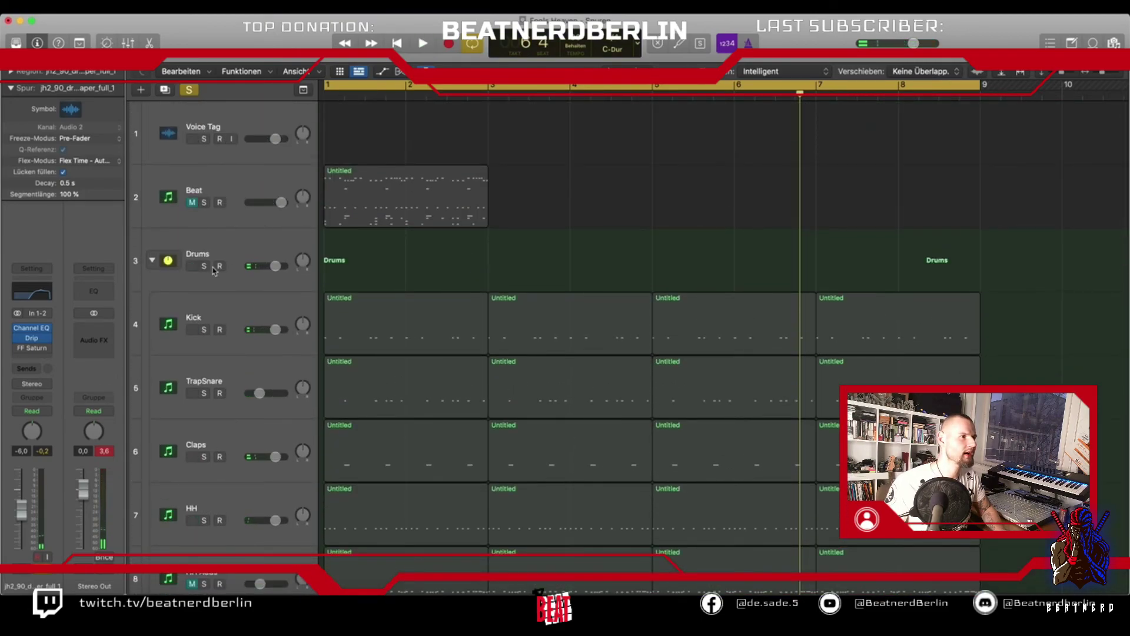
pyautogui.moveTo(204, 331); pyautogui.dragTo(206, 381)
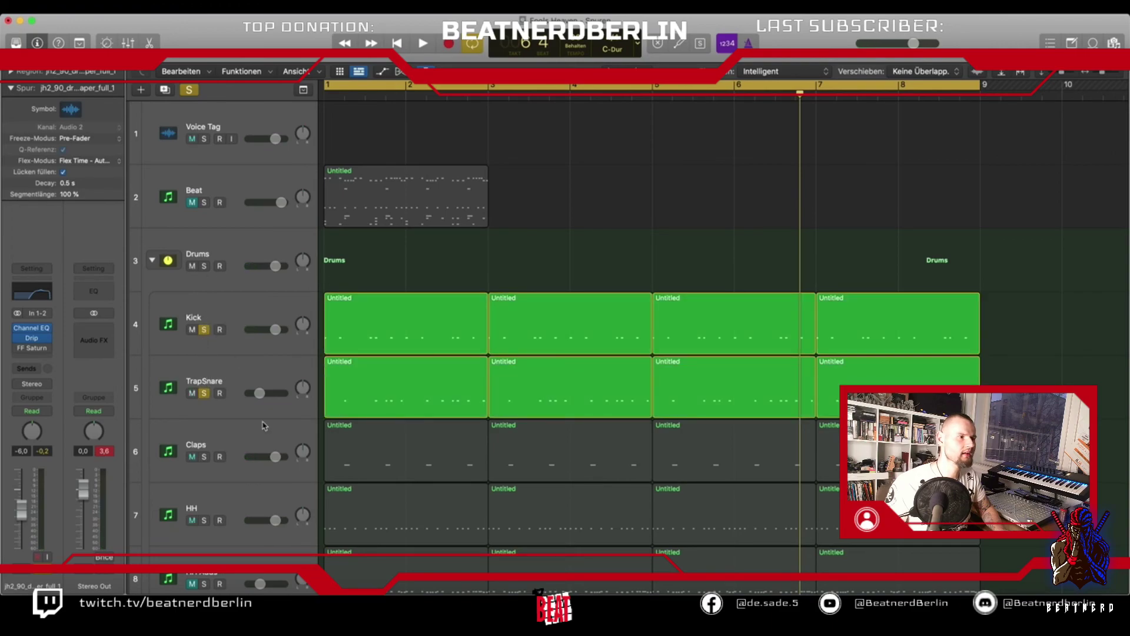
# Solo the Claps track as well and play it together with the kick, snare and paper drum loop.
pyautogui.click(204, 457)
pyautogui.press('space')
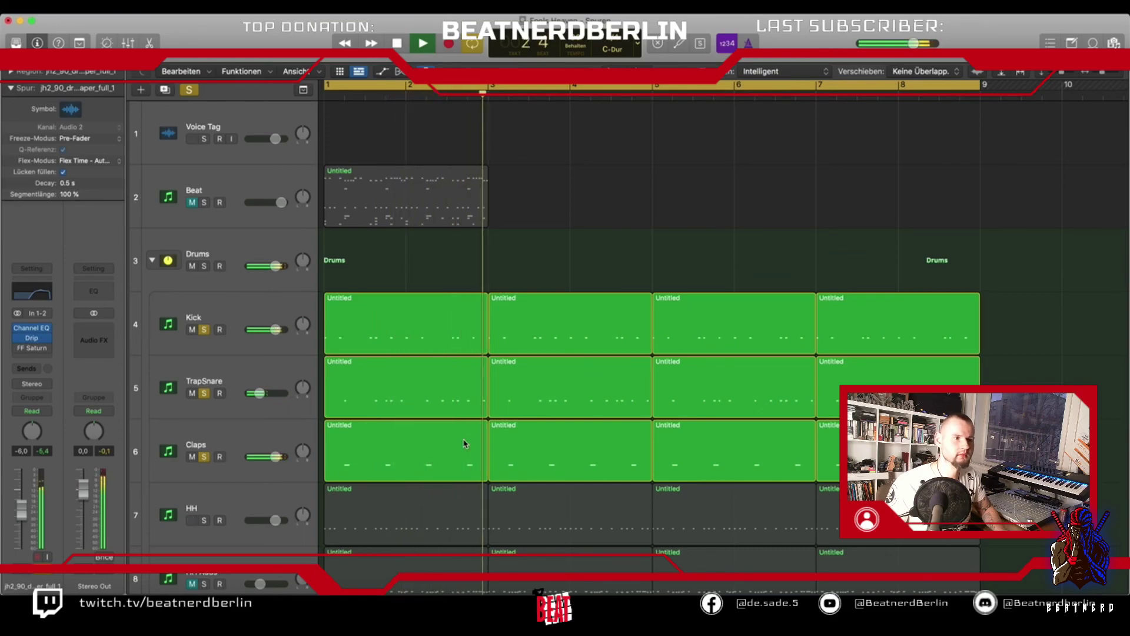
pyautogui.scroll(-10, 449, 345)
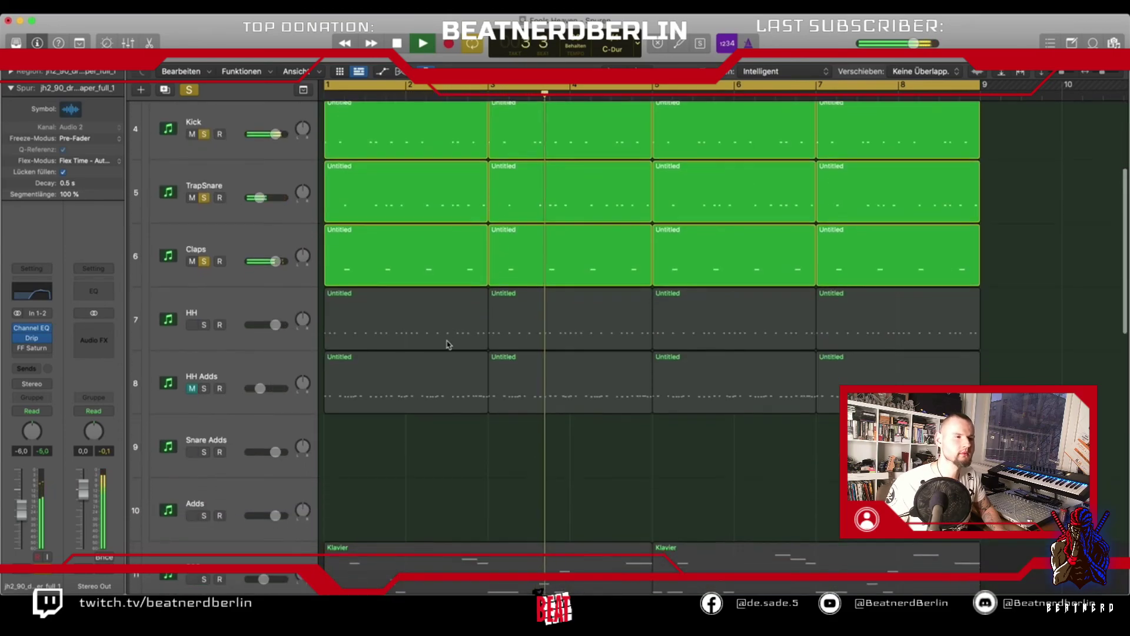
pyautogui.scroll(-10, 448, 336)
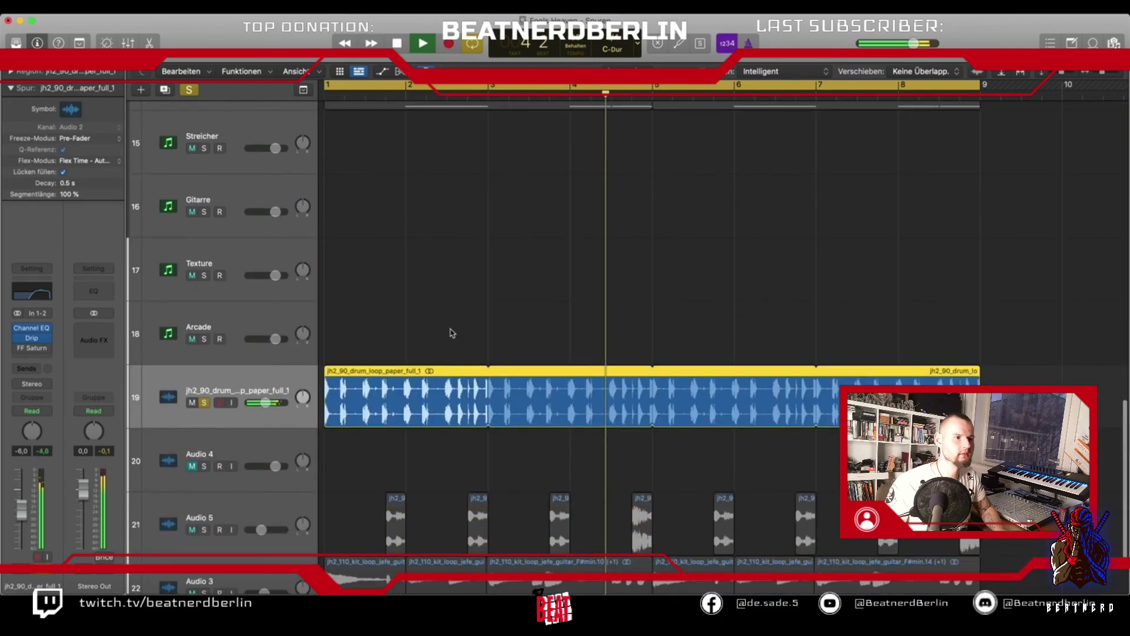
pyautogui.press('space')
# Unsolo the paper drum loop, Kick, TrapSnare and Claps tracks.
pyautogui.click(204, 402)
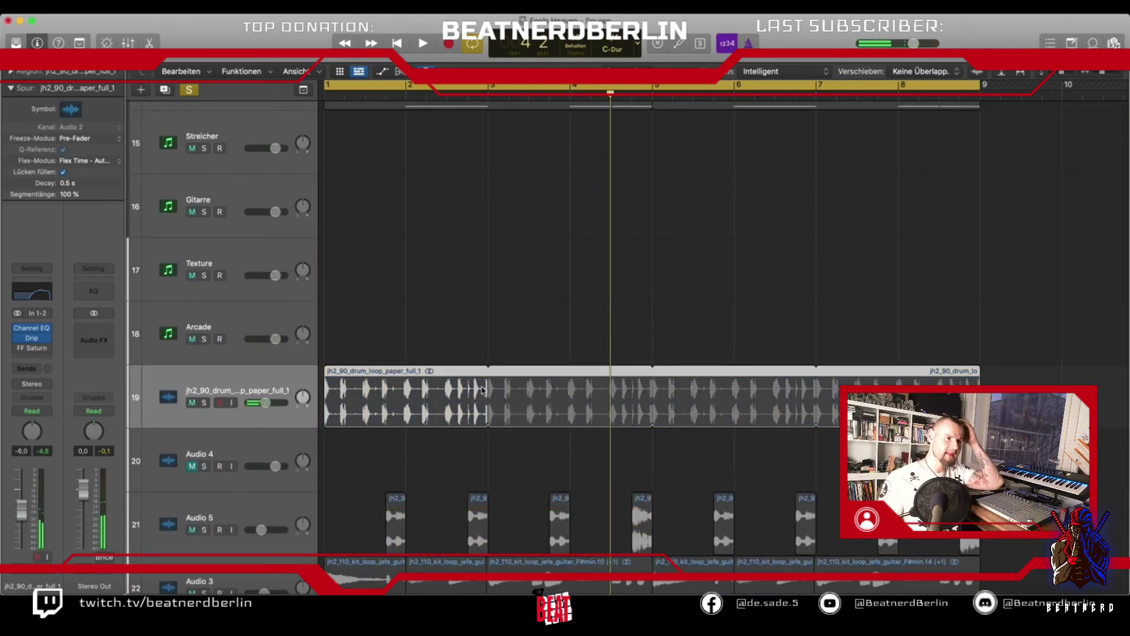
pyautogui.scroll(9, 353, 270)
pyautogui.scroll(3, 234, 241)
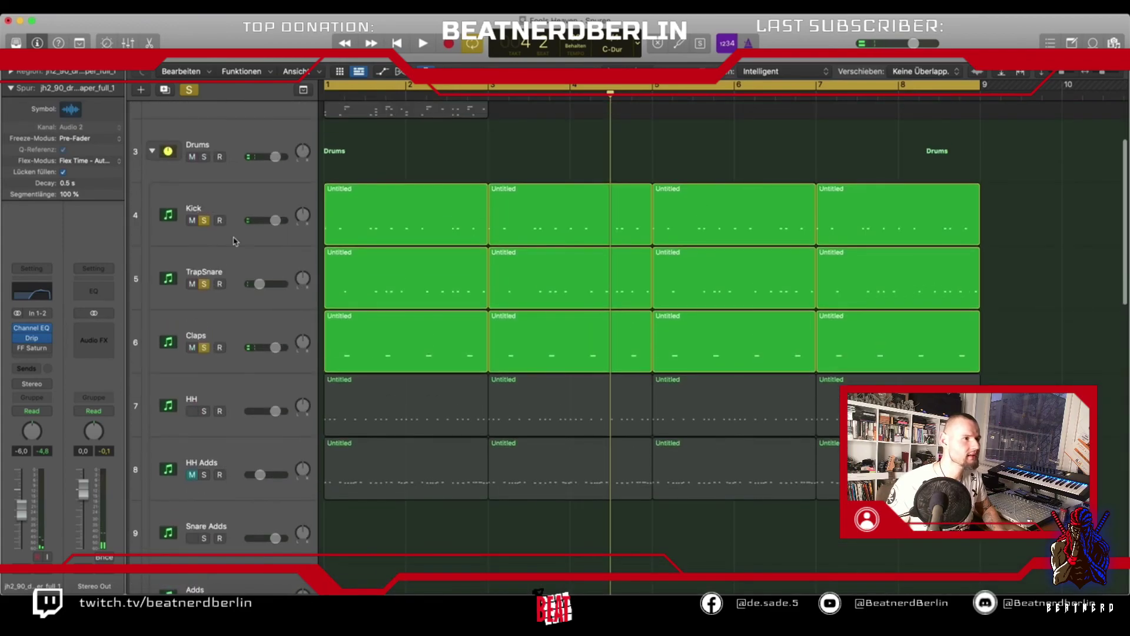
pyautogui.click(204, 221)
# Solo the paper drum loop track and listen to its first two bars alone.
pyautogui.scroll(-10, 439, 336)
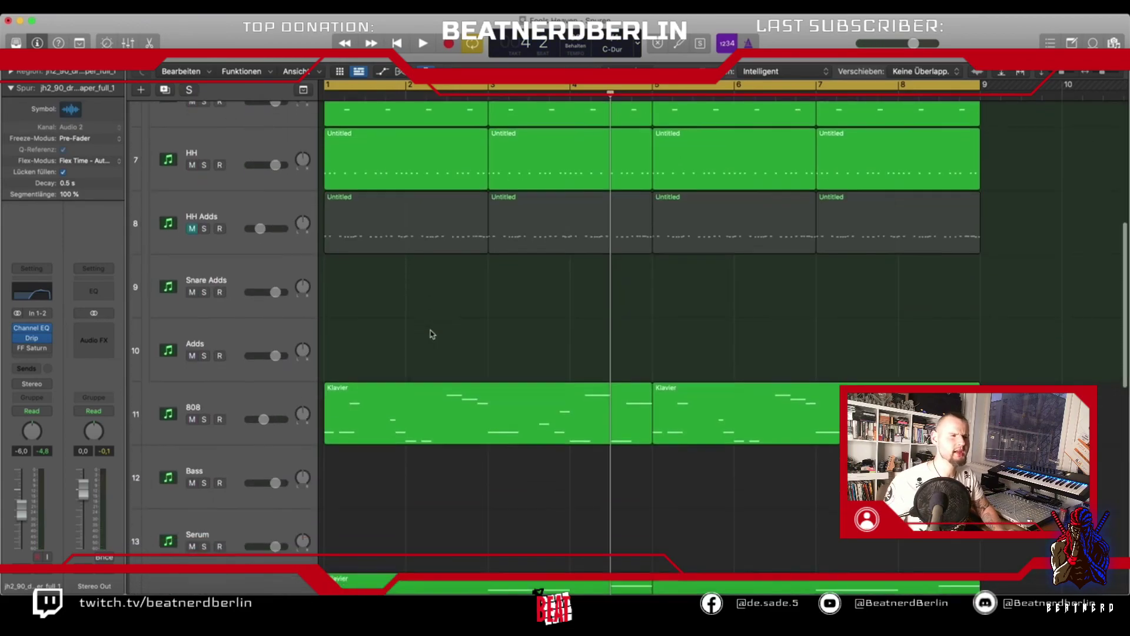
pyautogui.scroll(-3, 435, 331)
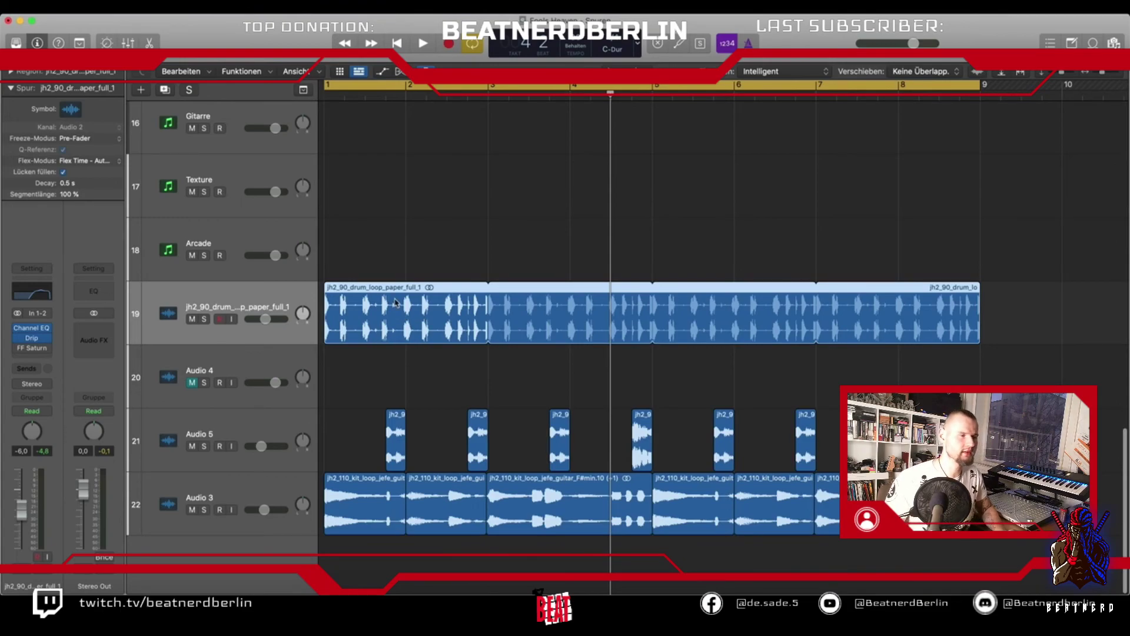
pyautogui.click(210, 320)
pyautogui.press('space')
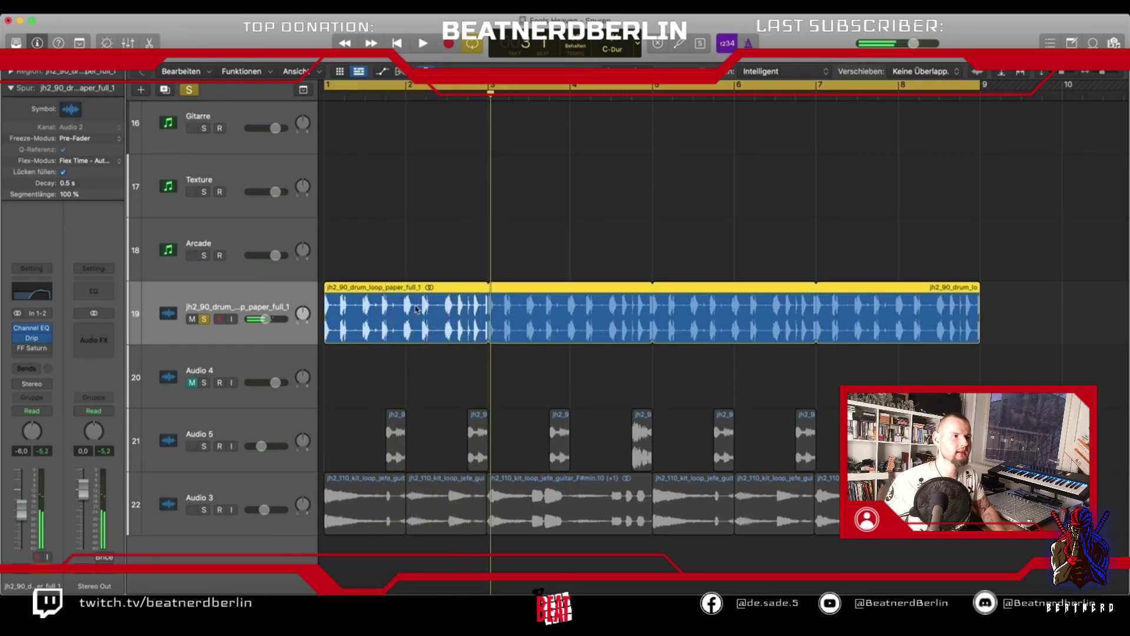
# Trim the unlooped paper drum region to its first bar and copy it to fill all eight bars.
pyautogui.moveTo(493, 286); pyautogui.dragTo(488, 287)
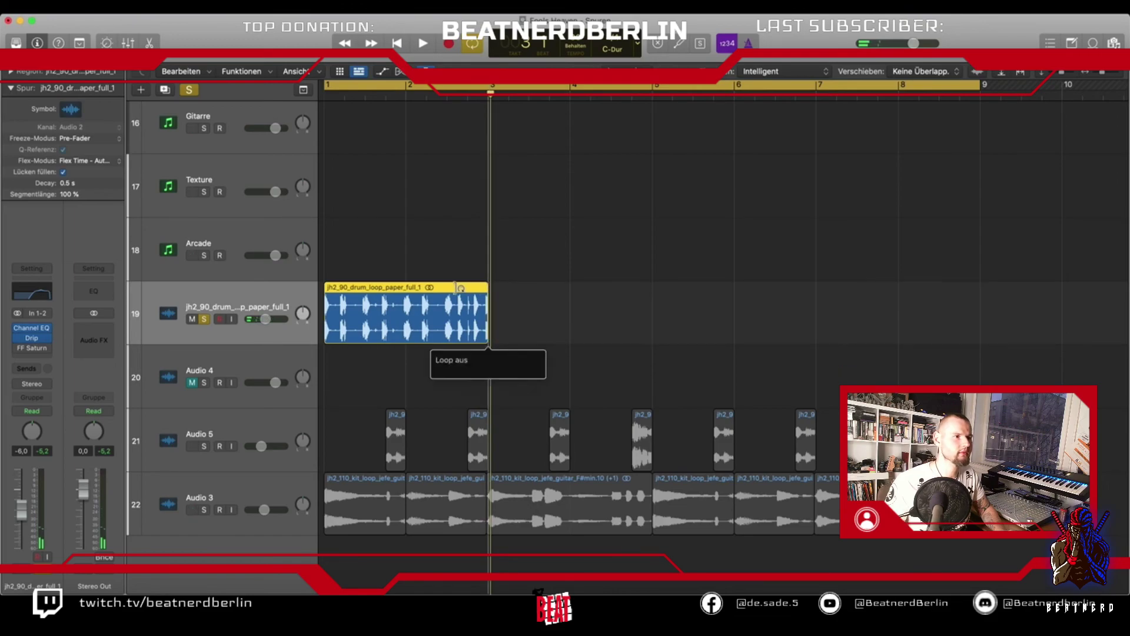
pyautogui.moveTo(482, 332); pyautogui.dragTo(449, 321)
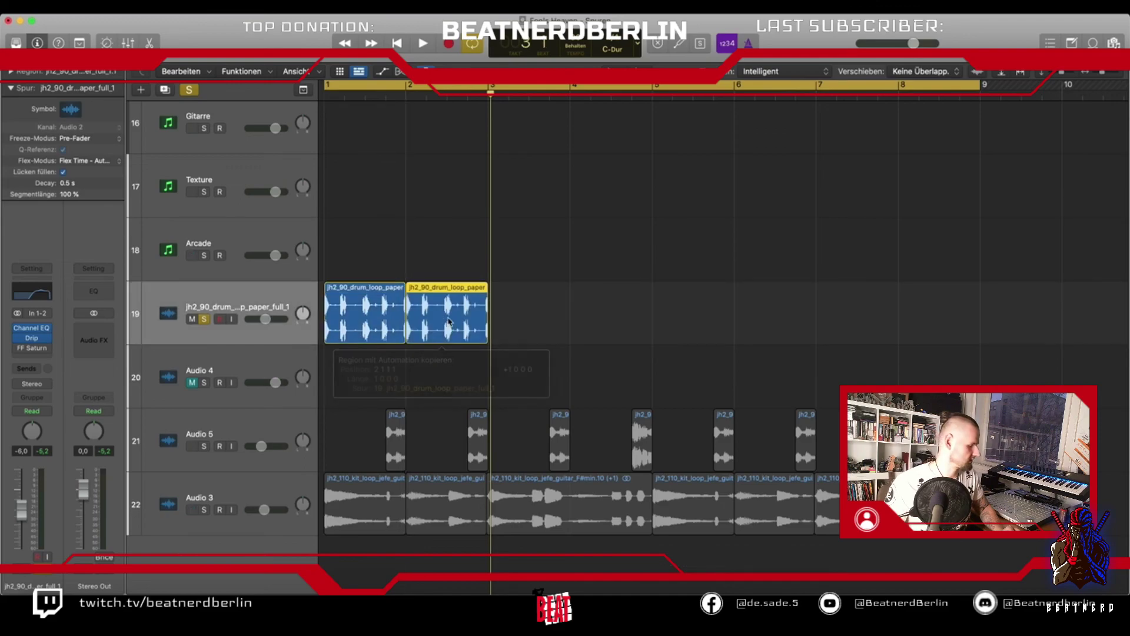
pyautogui.moveTo(565, 301); pyautogui.dragTo(517, 335)
pyautogui.moveTo(722, 314); pyautogui.dragTo(688, 318)
# Solo the Kick, TrapSnare and Claps tracks and play them with the rearranged one-bar paper drum regions.
pyautogui.scroll(15, 338, 250)
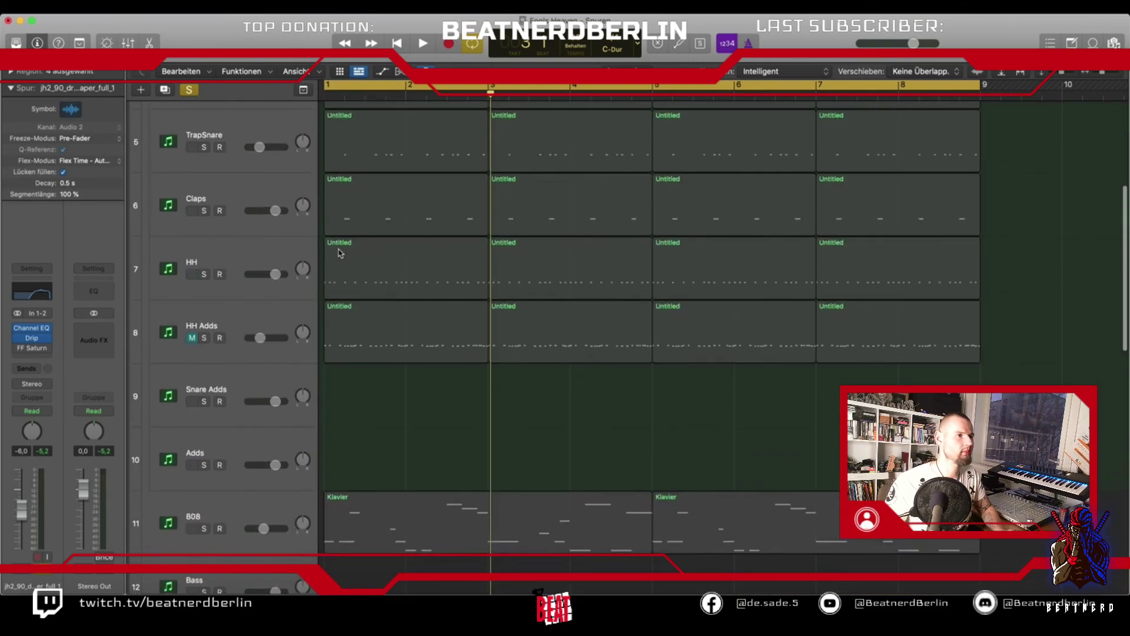
pyautogui.moveTo(203, 329); pyautogui.dragTo(204, 456)
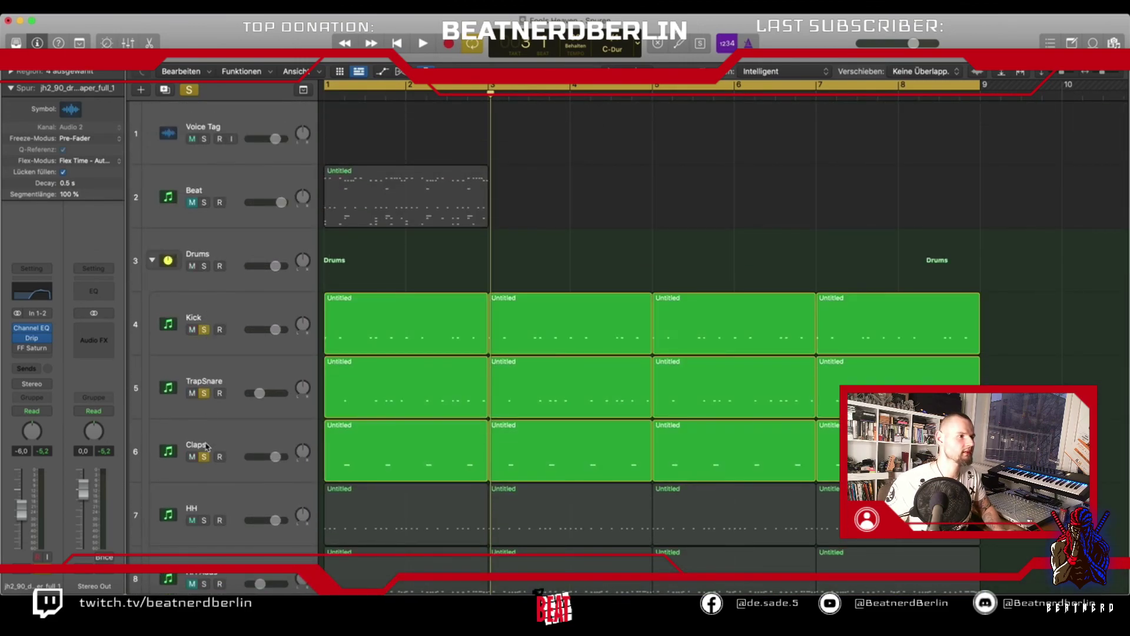
pyautogui.hotkey('shift', 'space')
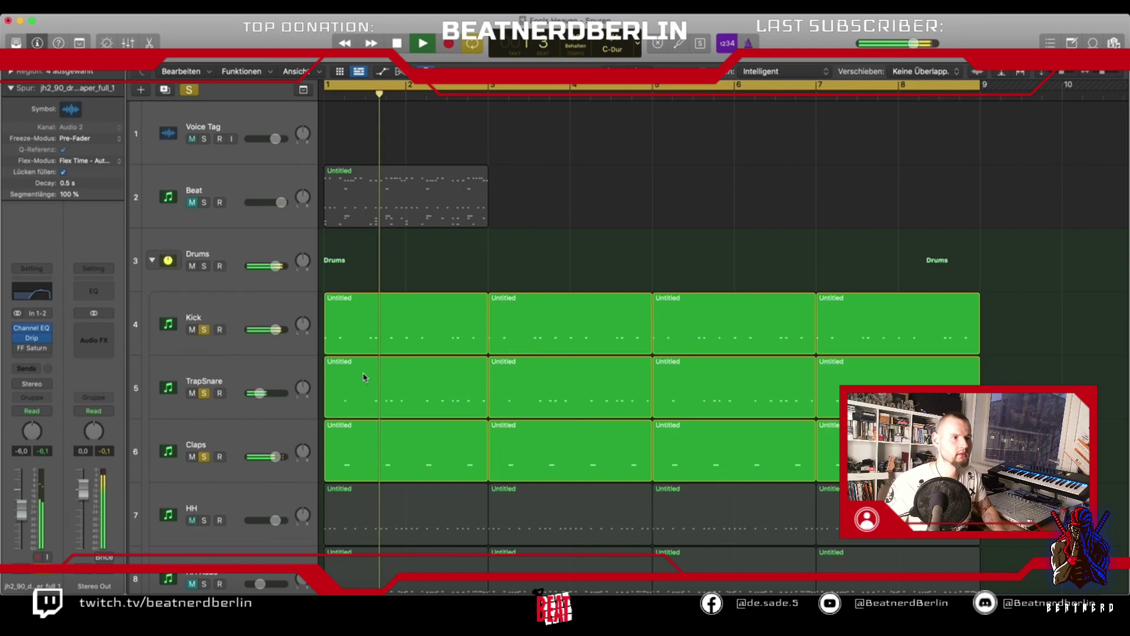
pyautogui.scroll(-2, 367, 372)
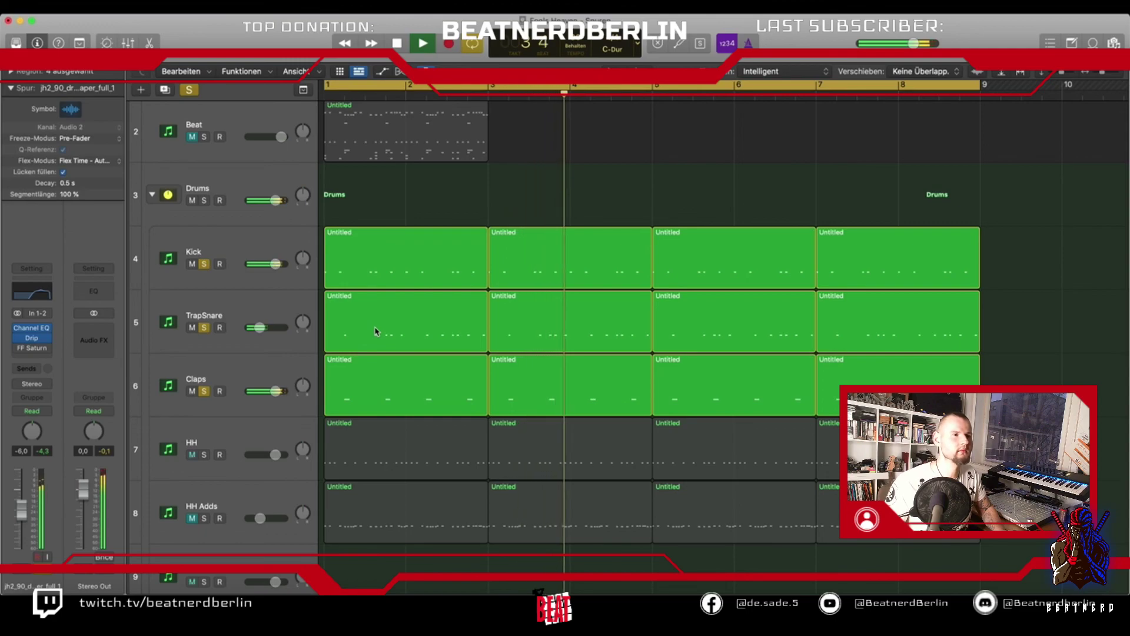
pyautogui.scroll(-12, 553, 345)
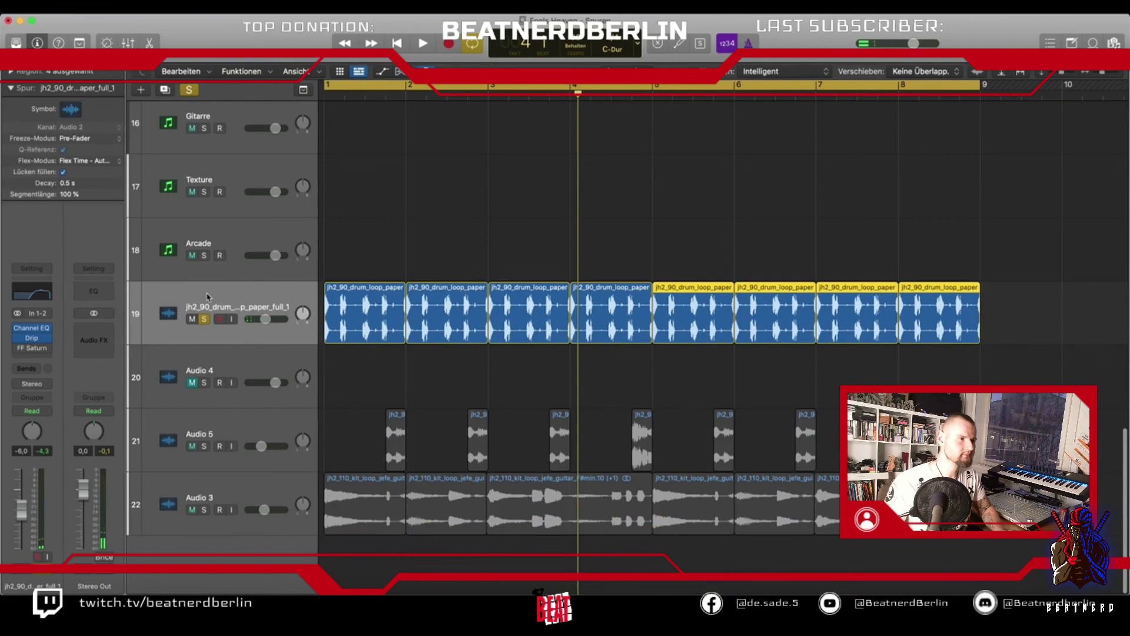
# Mute the paper drum loop track and take it off solo.
pyautogui.click(192, 319)
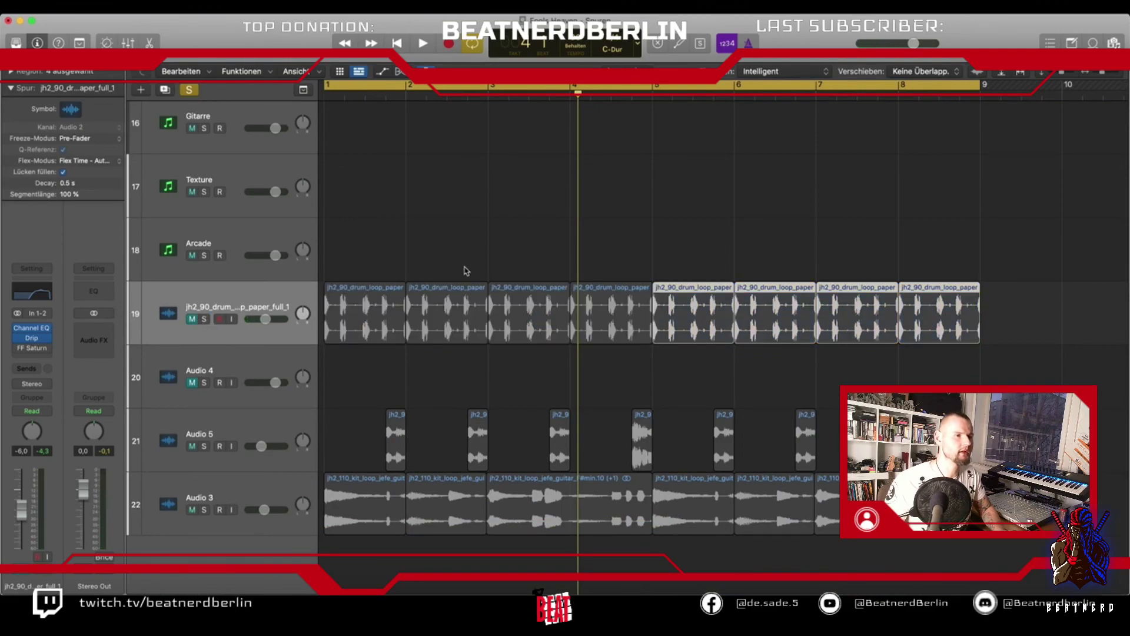
pyautogui.scroll(3, 465, 271)
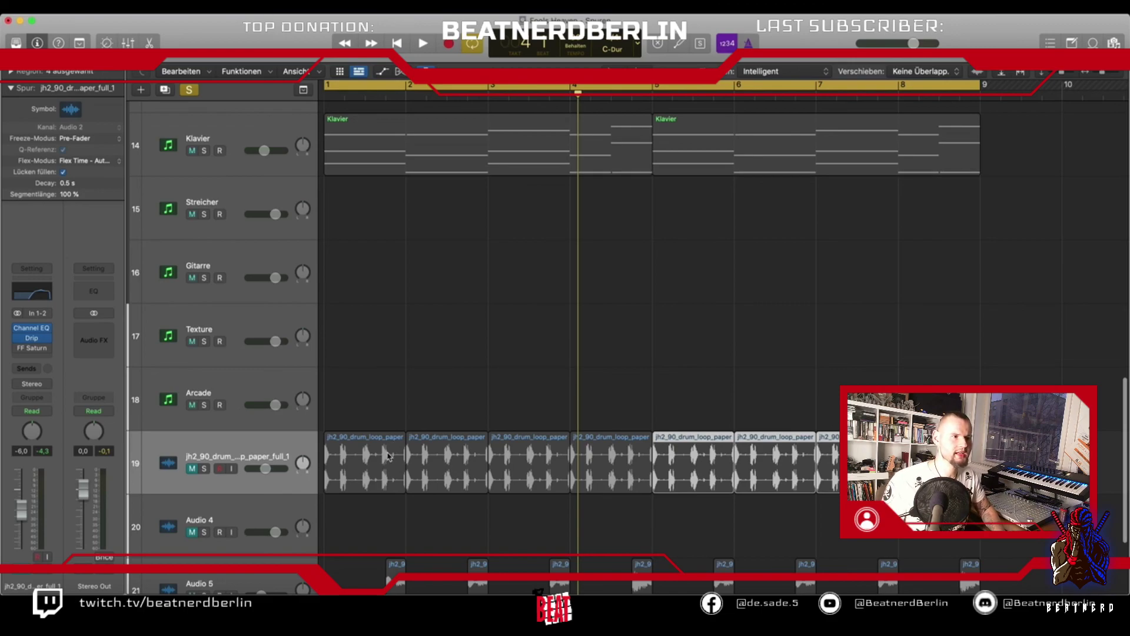
pyautogui.scroll(3, 533, 241)
pyautogui.scroll(-5, 527, 237)
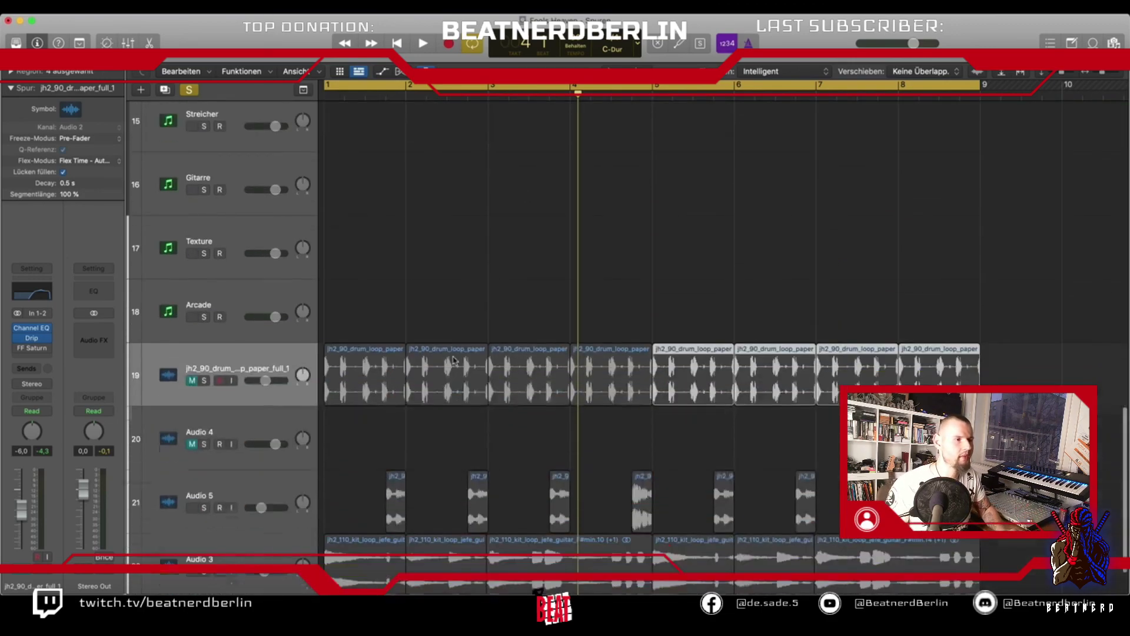
pyautogui.scroll(12, 477, 211)
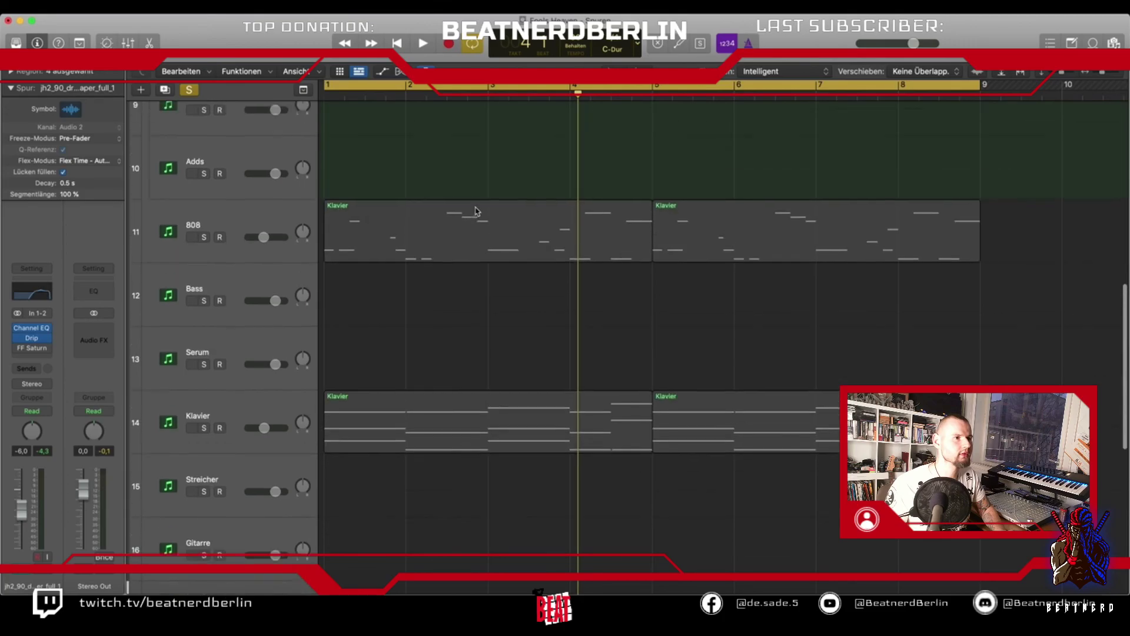